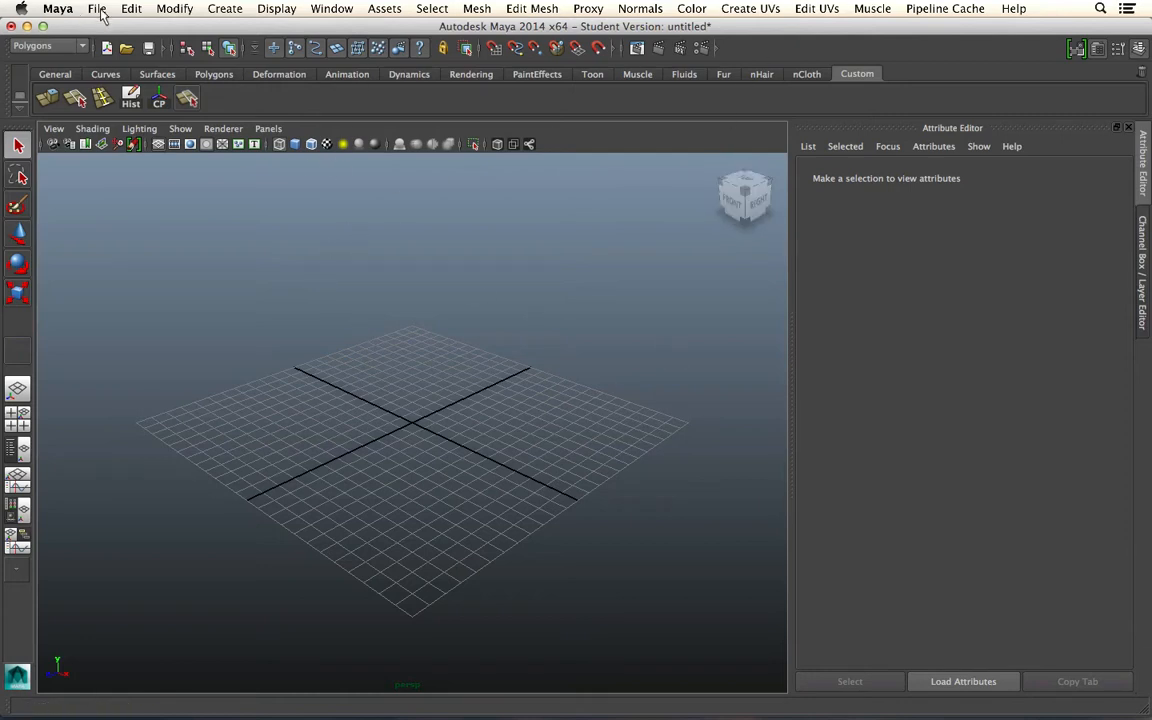
Create a polygon cube by drawing a wide rectangular base across the grid's centre and pulling it up into a low box
{"action": "left_click_drag", "start_coordinate": [511, 358], "coordinate": [470, 358], "text": "alt"}
{"action": "left_click", "coordinate": [212, 74]}
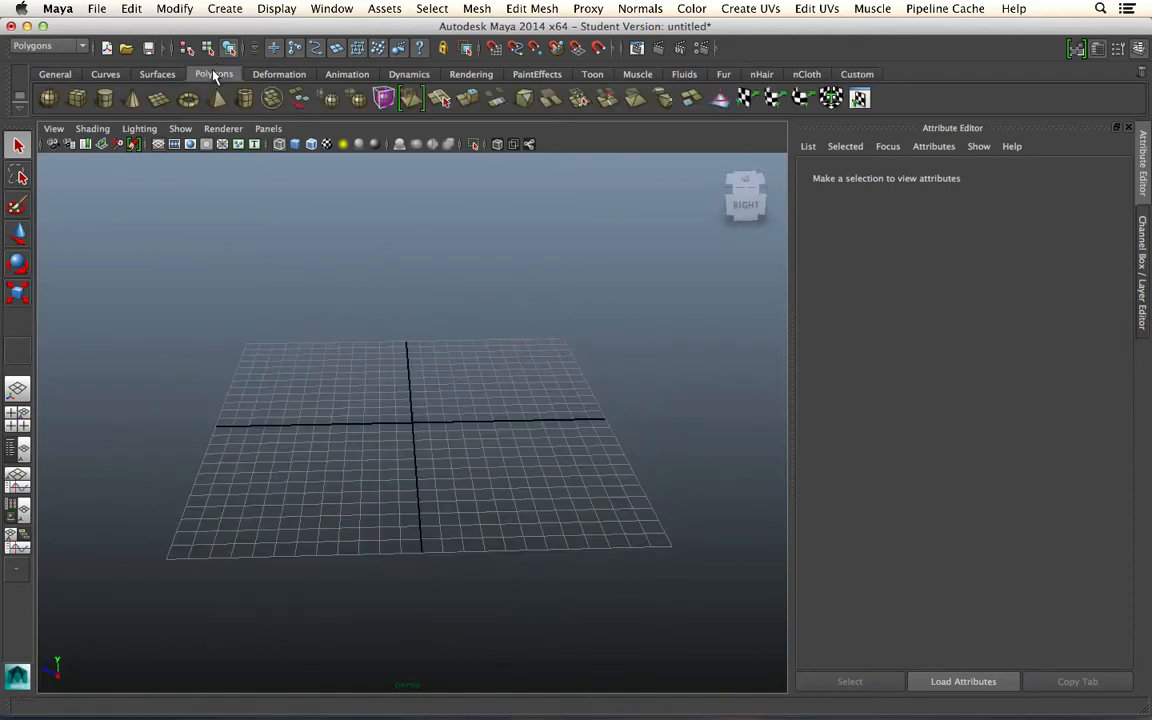
{"action": "left_click", "coordinate": [77, 99]}
{"action": "left_click", "coordinate": [225, 8]}
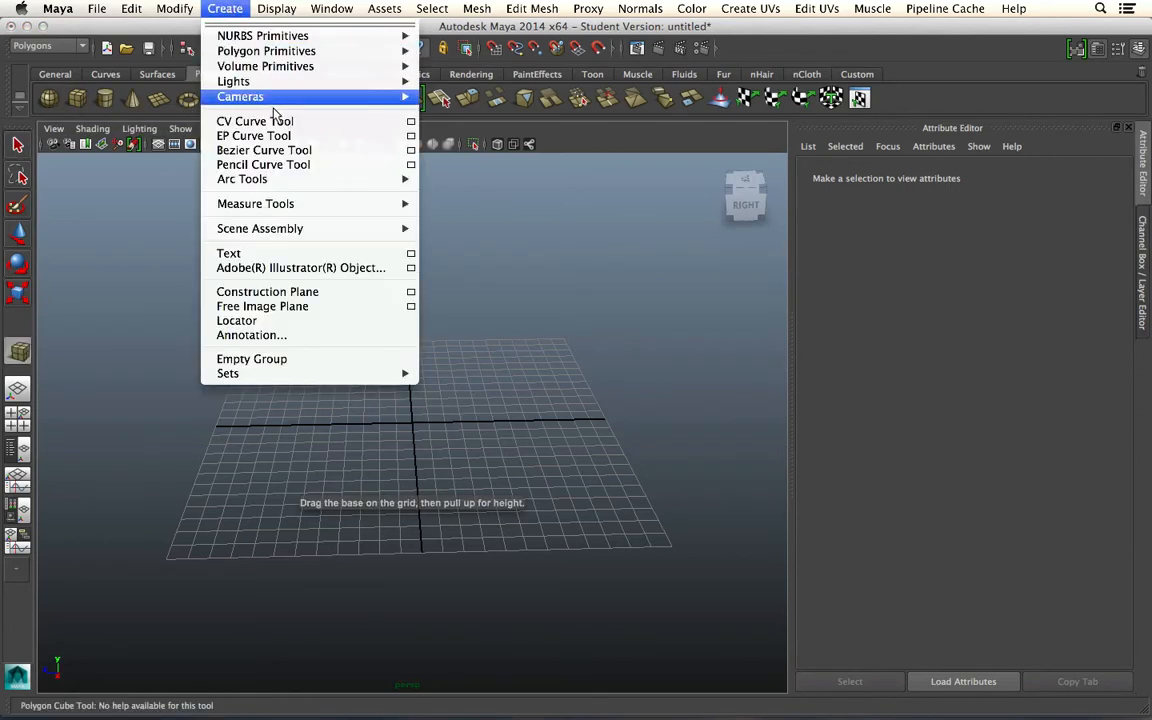
{"action": "mouse_move", "coordinate": [279, 55]}
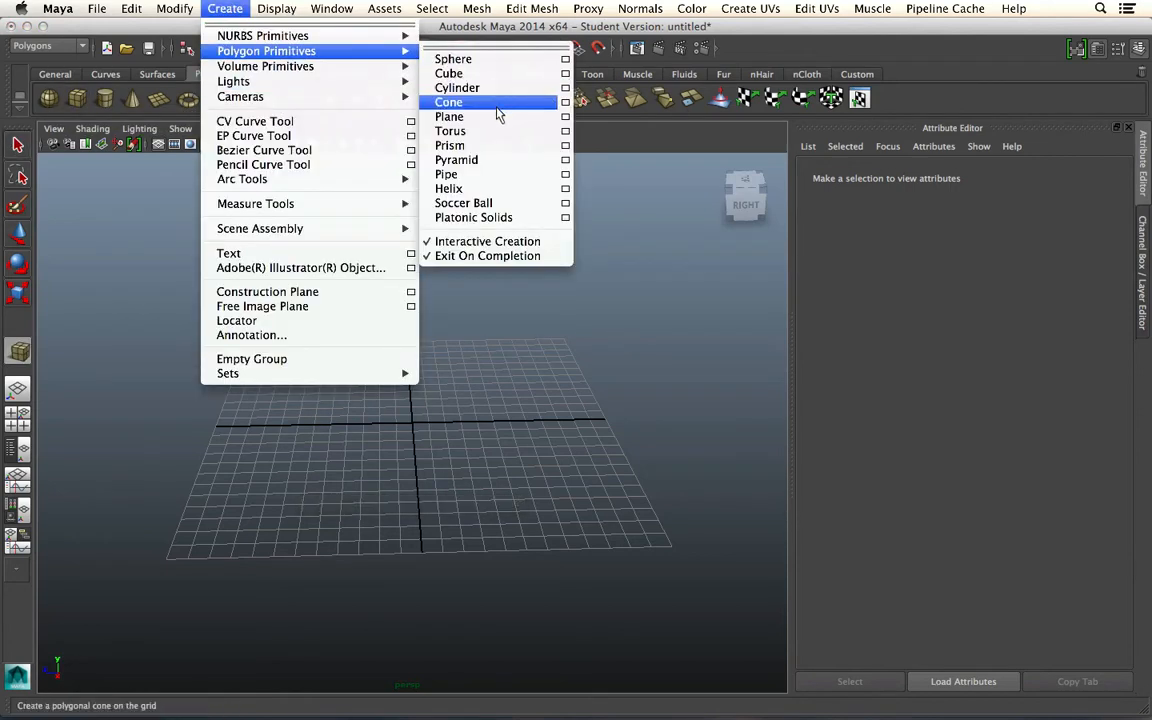
{"action": "left_click", "coordinate": [502, 80]}
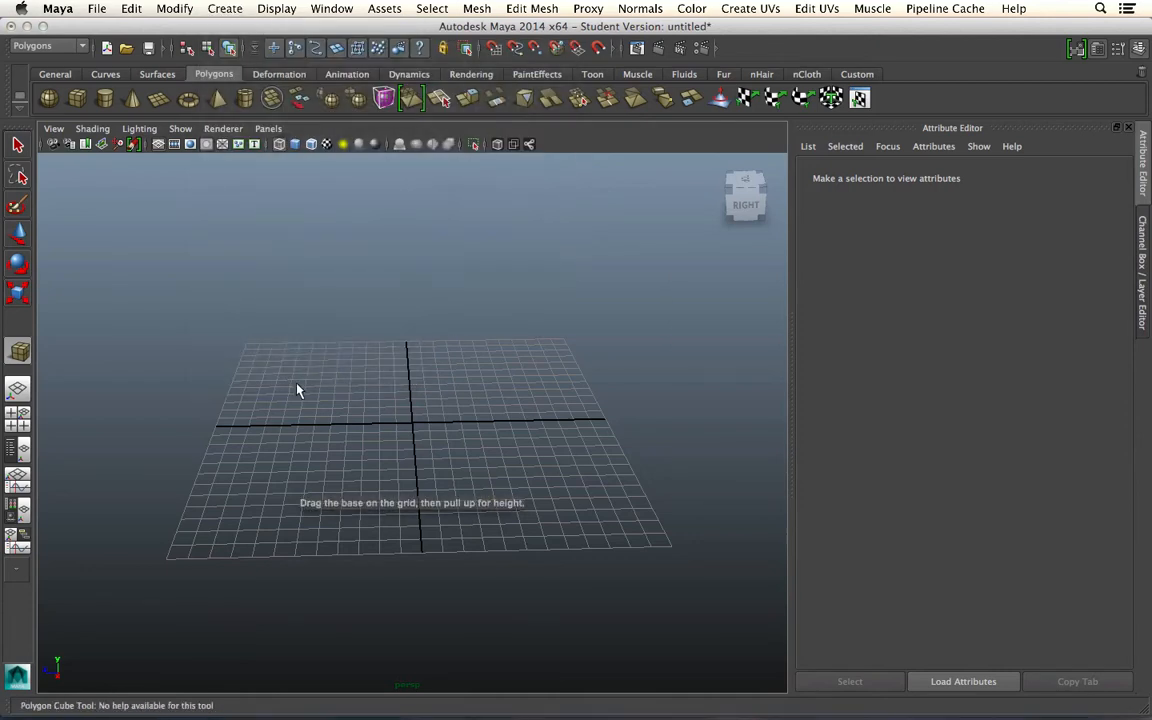
{"action": "left_click_drag", "start_coordinate": [296, 388], "coordinate": [553, 450]}
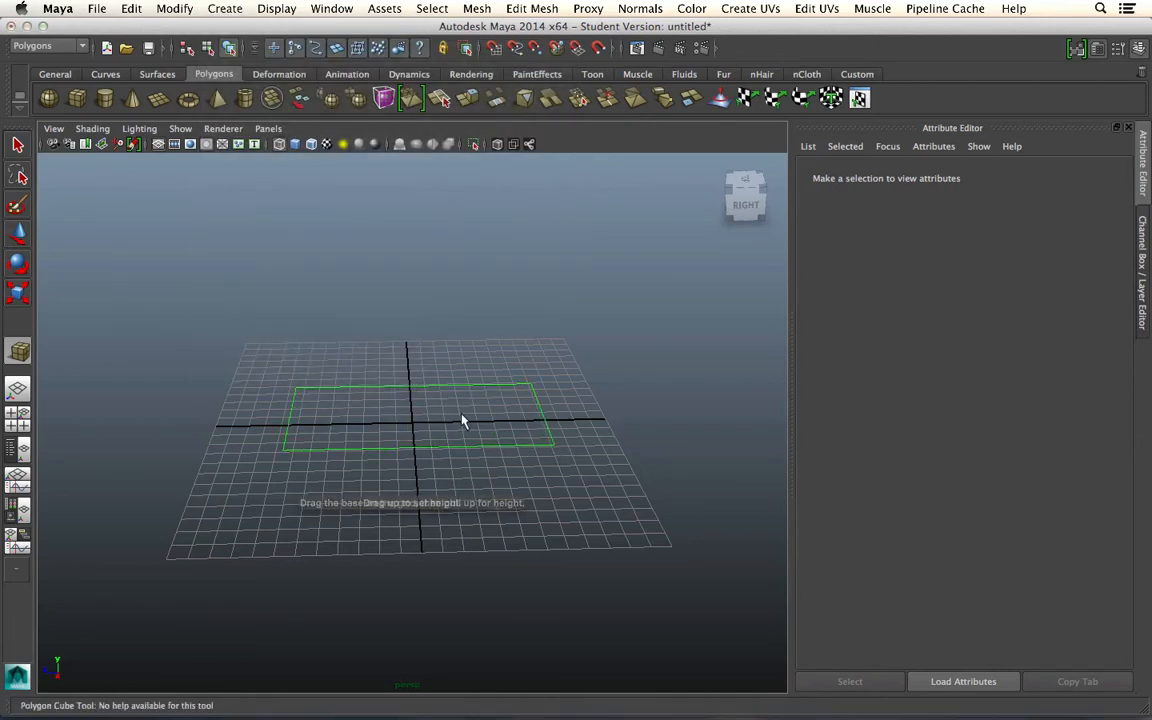
{"action": "left_click_drag", "start_coordinate": [463, 417], "coordinate": [514, 474]}
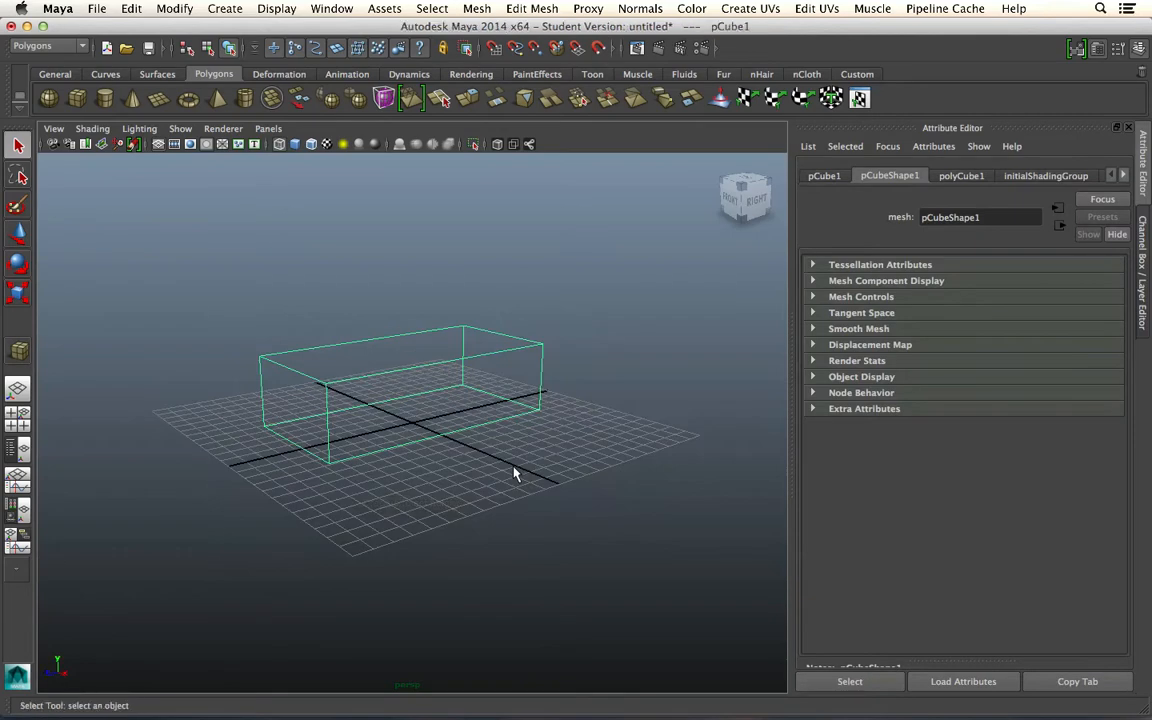
Turn on shaded display for the viewport and deselect the box
{"action": "key", "text": "5"}
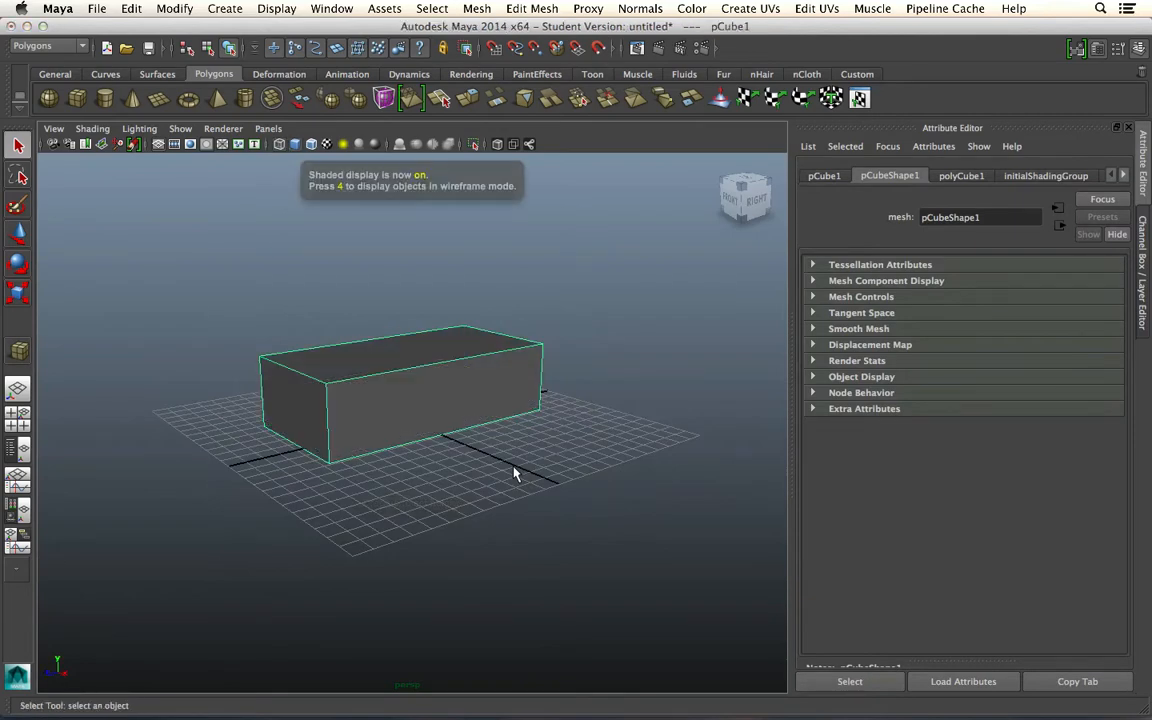
{"action": "right_click_drag", "start_coordinate": [437, 365], "coordinate": [366, 473], "text": "alt"}
{"action": "left_click_drag", "start_coordinate": [366, 473], "coordinate": [228, 465], "text": "alt"}
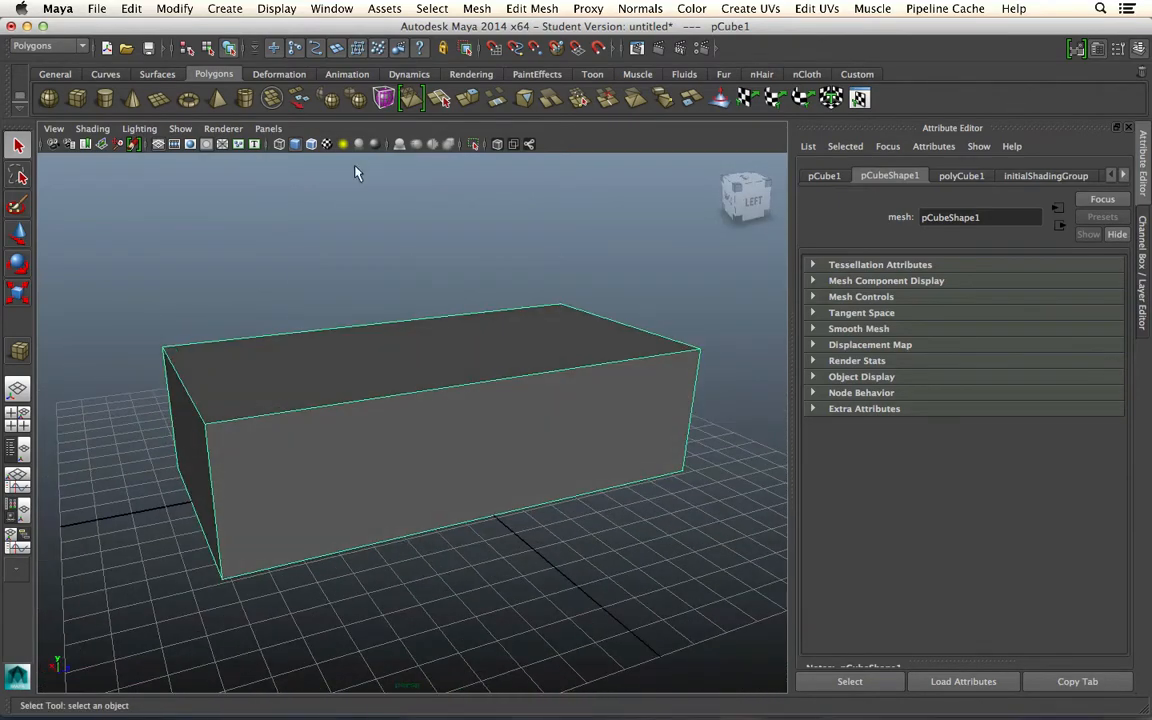
{"action": "left_click", "coordinate": [306, 226]}
{"action": "left_click_drag", "start_coordinate": [509, 365], "coordinate": [278, 339], "text": "alt"}
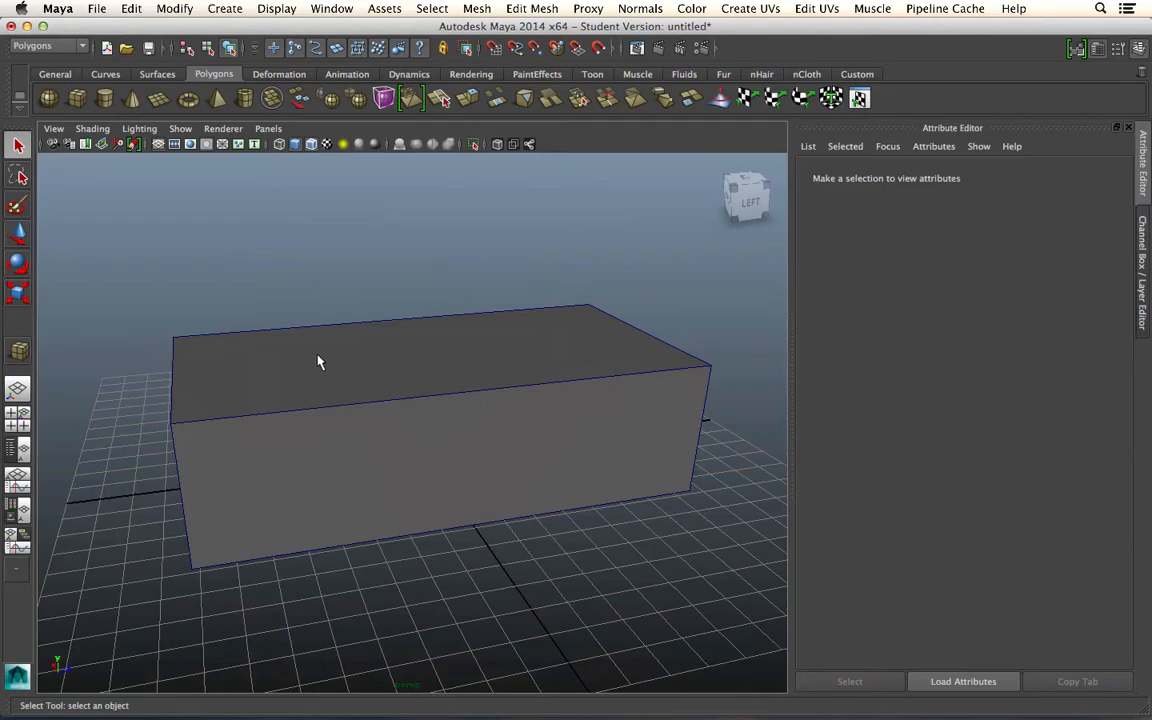
{"action": "left_click_drag", "start_coordinate": [318, 362], "coordinate": [270, 352], "text": "alt"}
{"action": "right_click_drag", "start_coordinate": [270, 352], "coordinate": [355, 424], "text": "alt"}
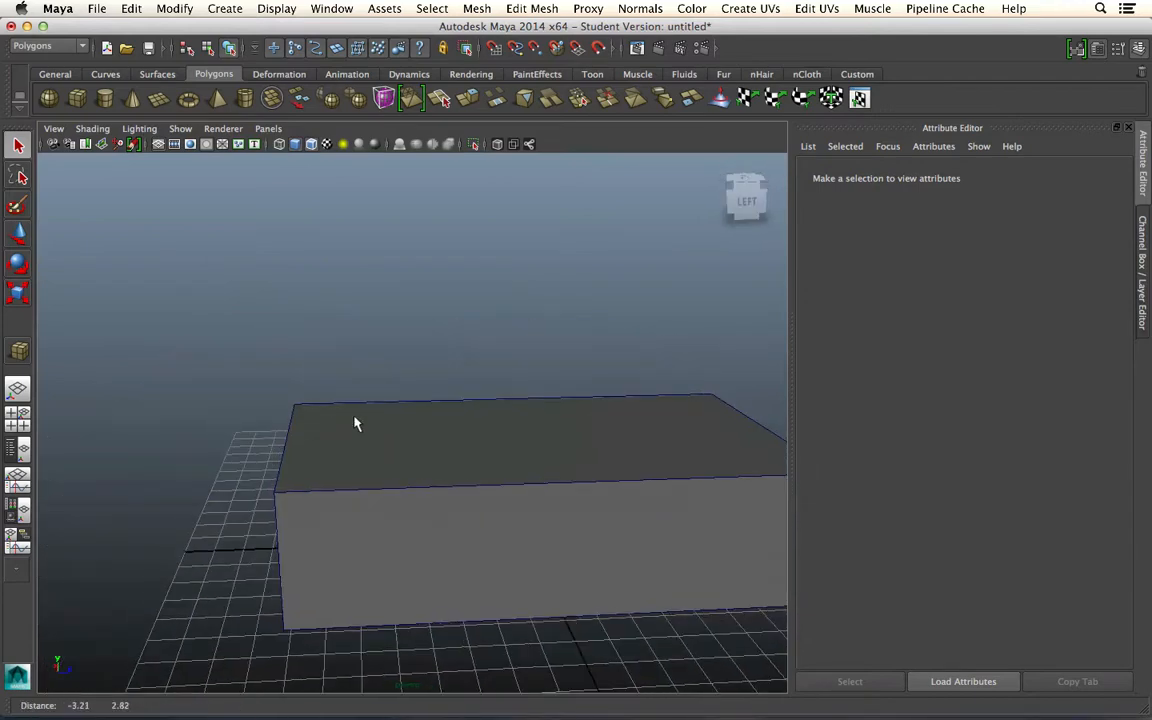
{"action": "left_click_drag", "start_coordinate": [355, 424], "coordinate": [293, 432], "text": "alt"}
{"action": "right_click_drag", "start_coordinate": [293, 432], "coordinate": [69, 368], "text": "alt"}
{"action": "left_click_drag", "start_coordinate": [69, 368], "coordinate": [455, 390], "text": "alt"}
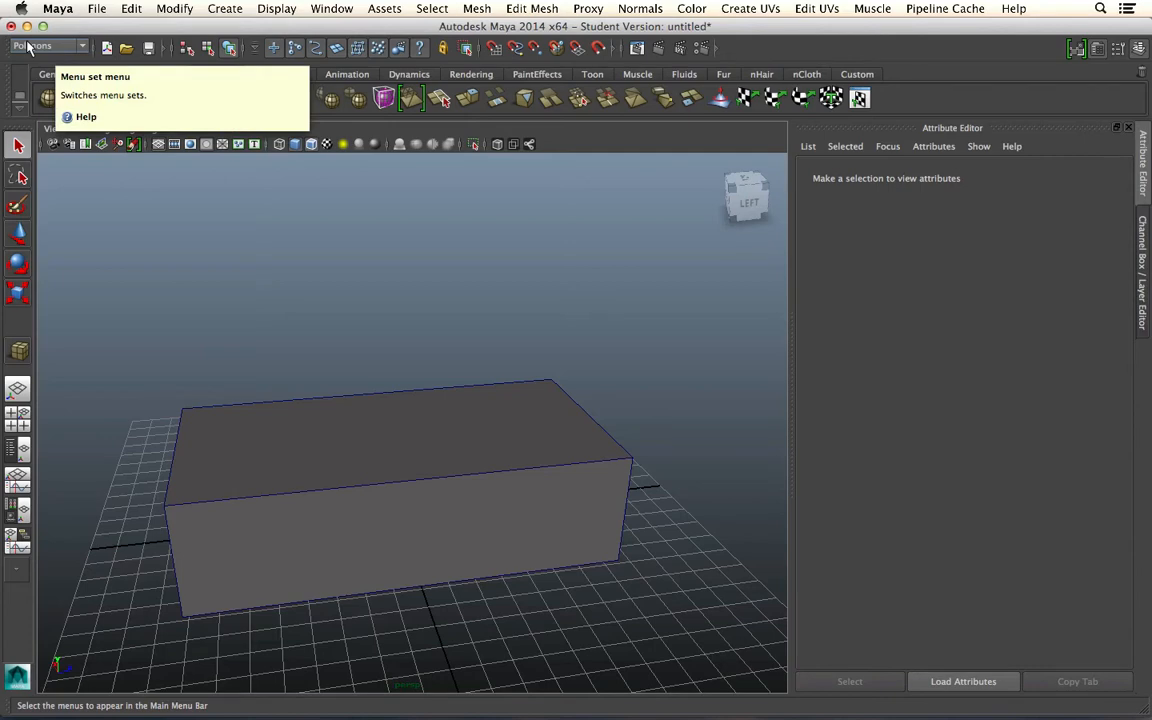
Show the custom tool shelf and look through the available mesh editing commands
{"action": "left_click", "coordinate": [527, 8]}
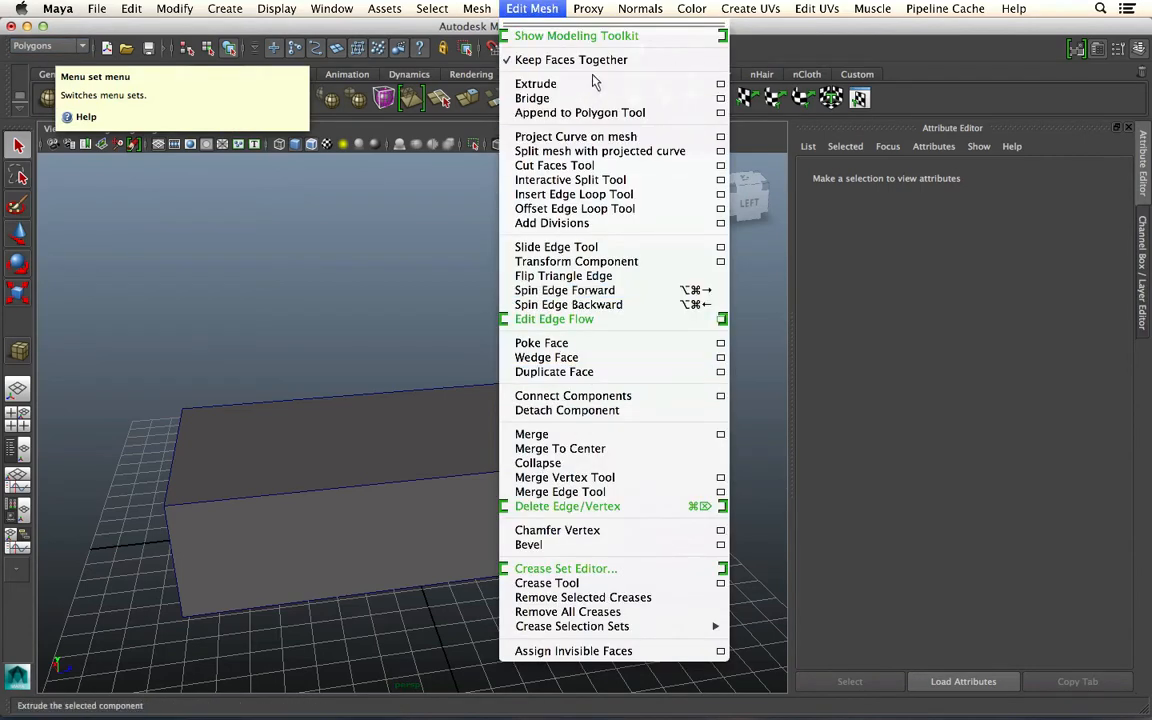
{"action": "left_click", "coordinate": [870, 77]}
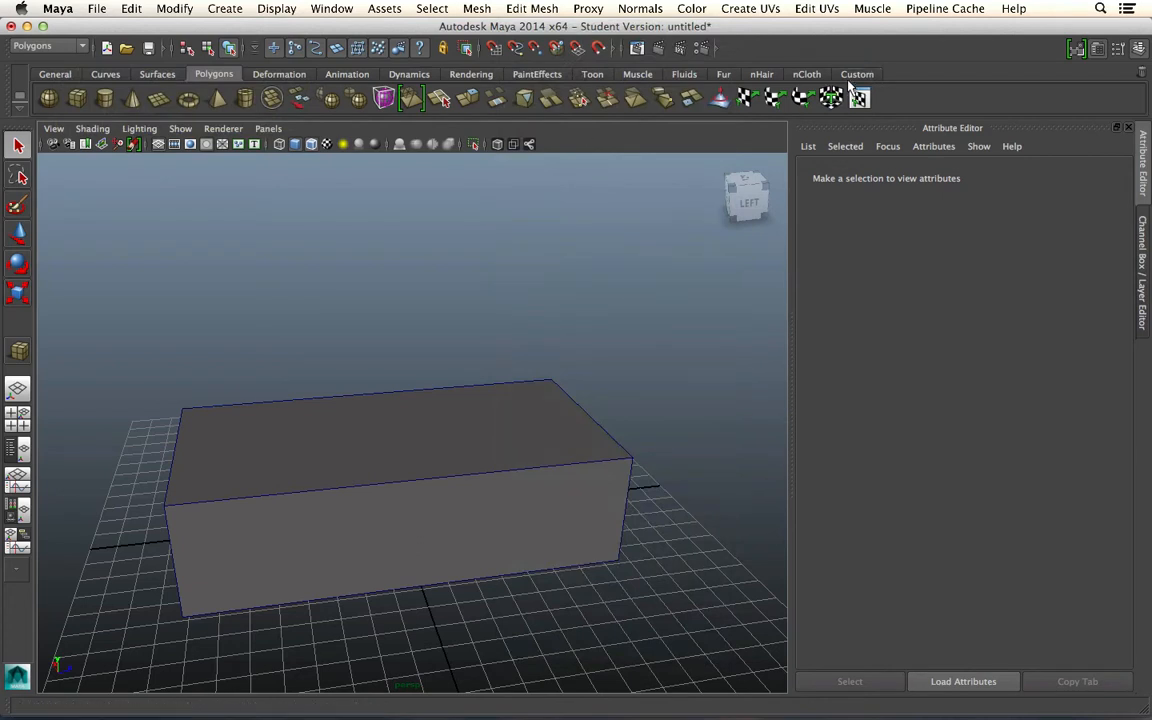
{"action": "left_click", "coordinate": [537, 8]}
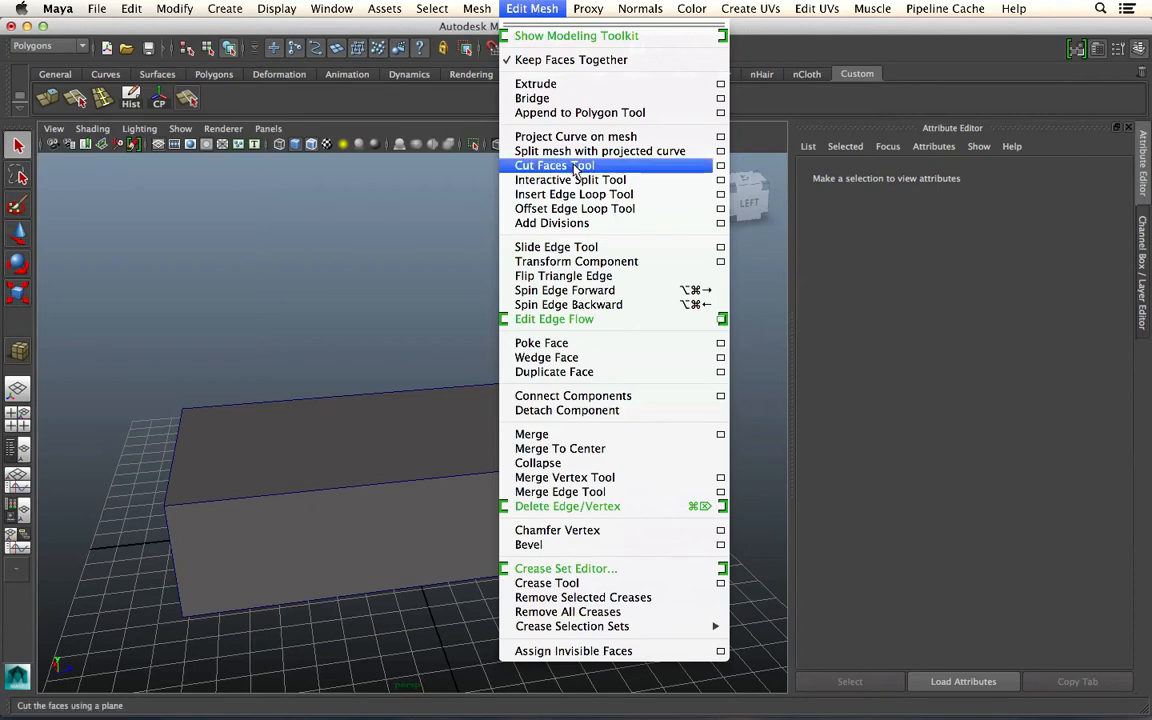
{"action": "left_click", "coordinate": [350, 333]}
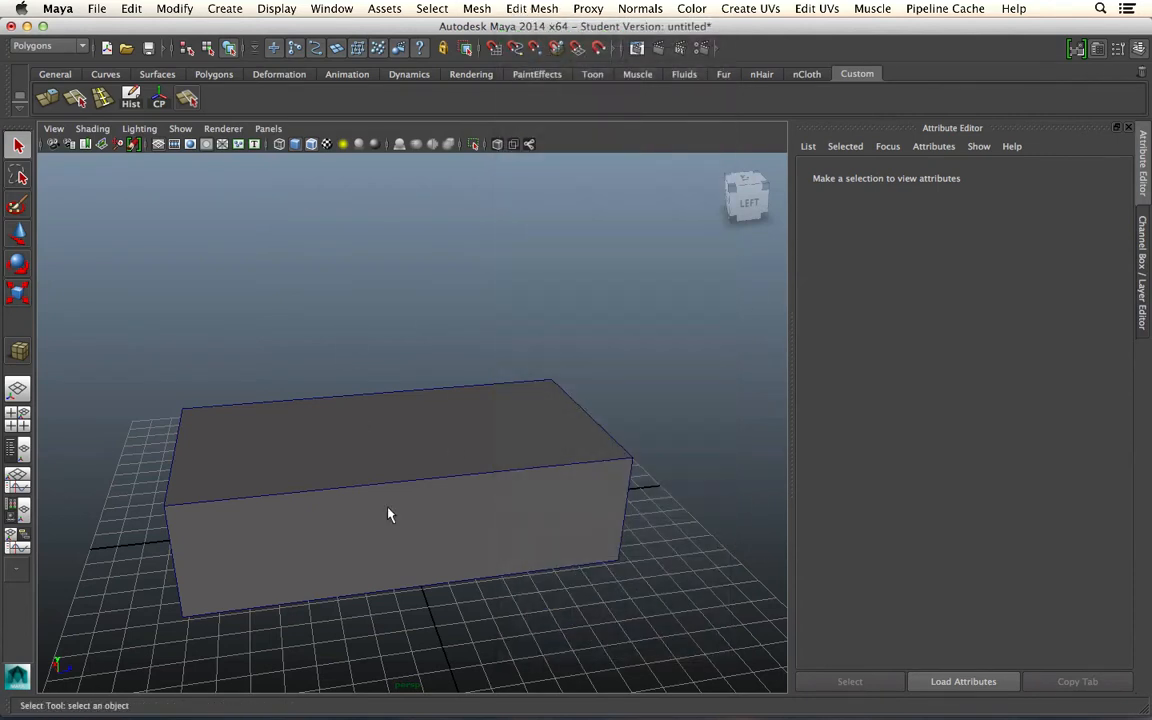
{"action": "mouse_move", "coordinate": [334, 491]}
{"action": "left_mouse_down", "text": "alt"}
{"action": "mouse_move", "coordinate": [380, 470]}
{"action": "mouse_move", "coordinate": [335, 483]}
{"action": "left_mouse_up", "text": "alt"}
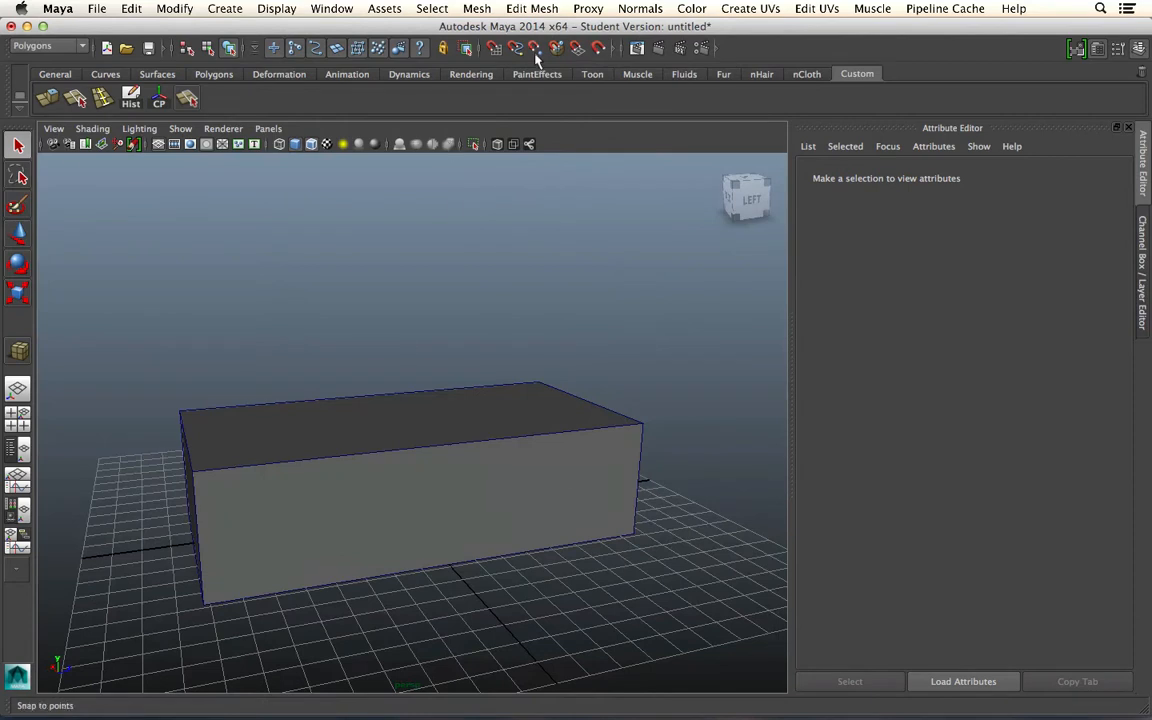
Insert two edge loops across the box's length with the Insert Edge Loop Tool, one close to each short end
{"action": "left_click", "coordinate": [537, 9]}
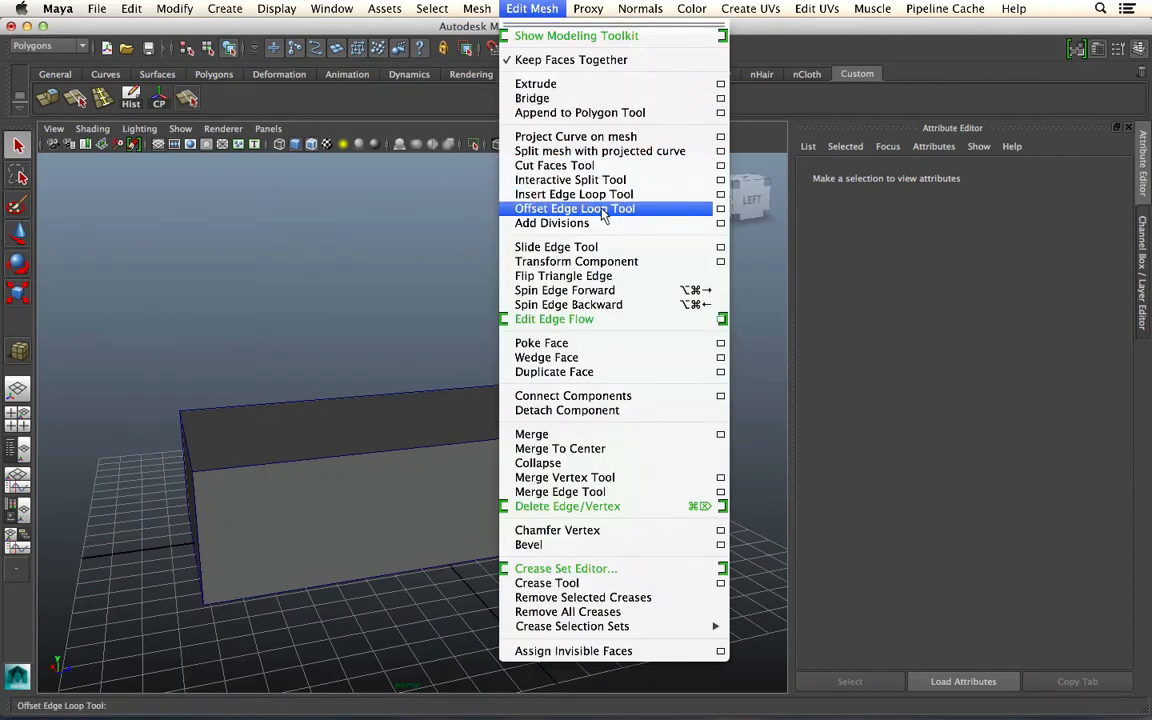
{"action": "left_click", "coordinate": [560, 195]}
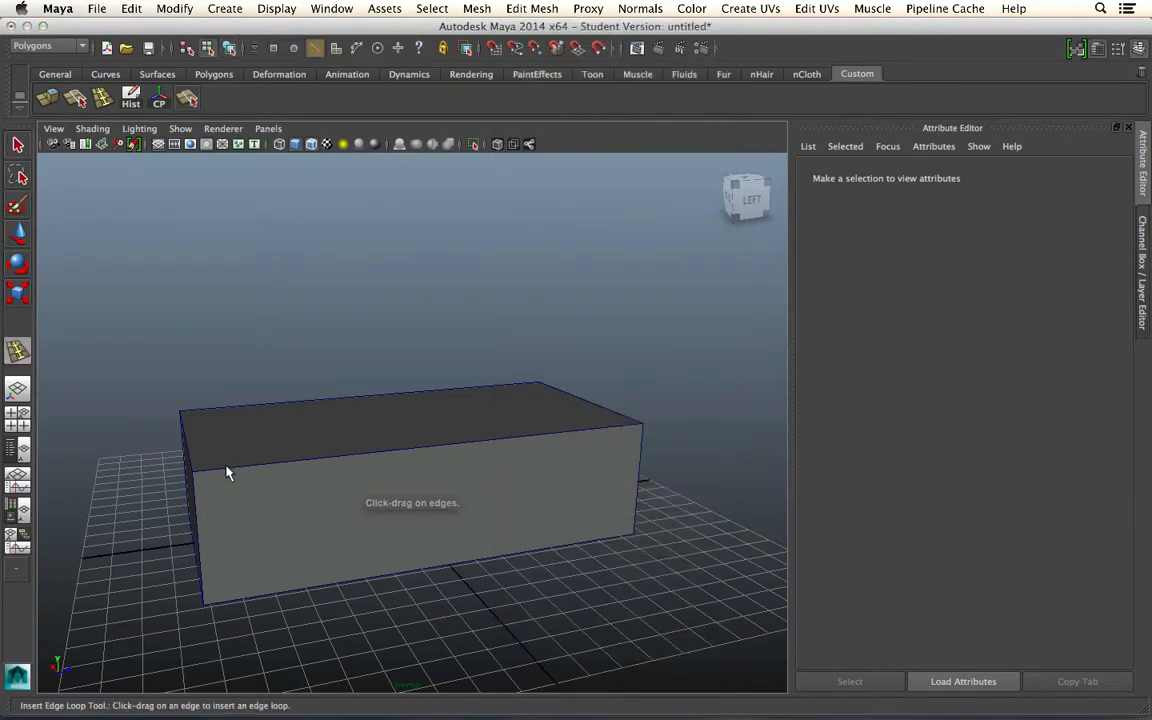
{"action": "left_click_drag", "start_coordinate": [228, 473], "coordinate": [358, 493]}
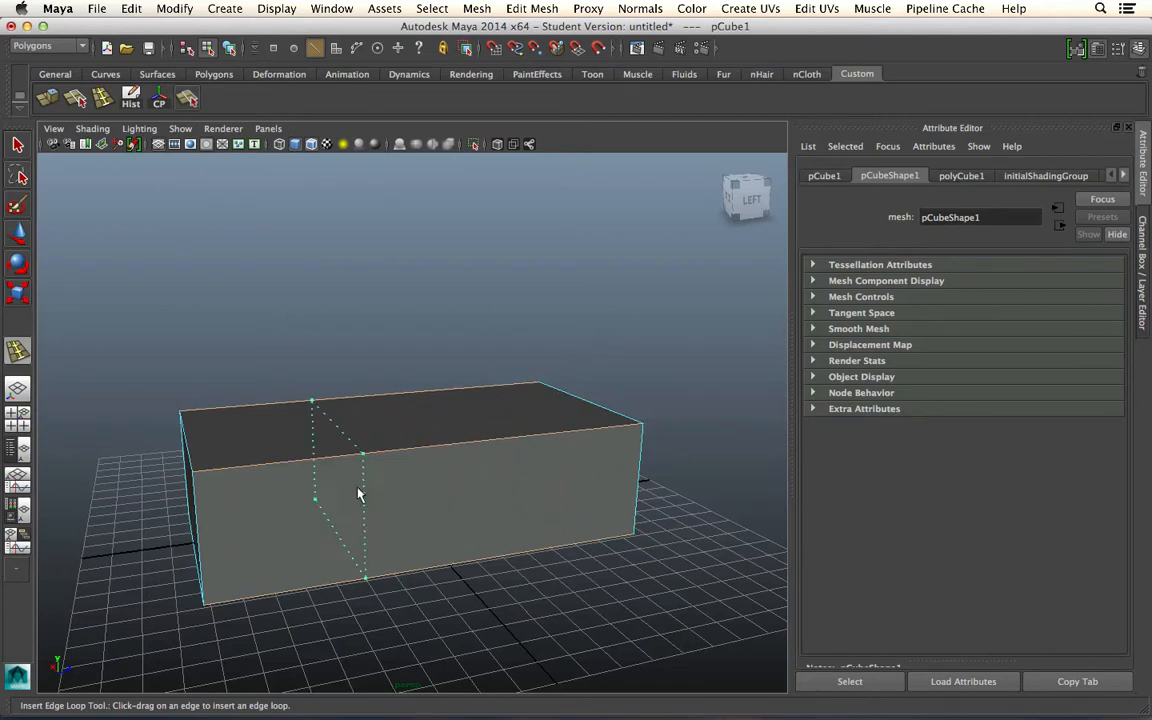
{"action": "left_click_drag", "start_coordinate": [265, 495], "coordinate": [219, 472]}
{"action": "left_click_drag", "start_coordinate": [620, 432], "coordinate": [352, 357]}
Examine the move, rotate and scale manipulators in turn on the selected edge loop
{"action": "right_click_drag", "start_coordinate": [352, 357], "coordinate": [391, 333], "text": "alt"}
{"action": "left_click_drag", "start_coordinate": [391, 333], "coordinate": [378, 368], "text": "alt"}
{"action": "key", "text": "w"}
{"action": "key", "text": "e"}
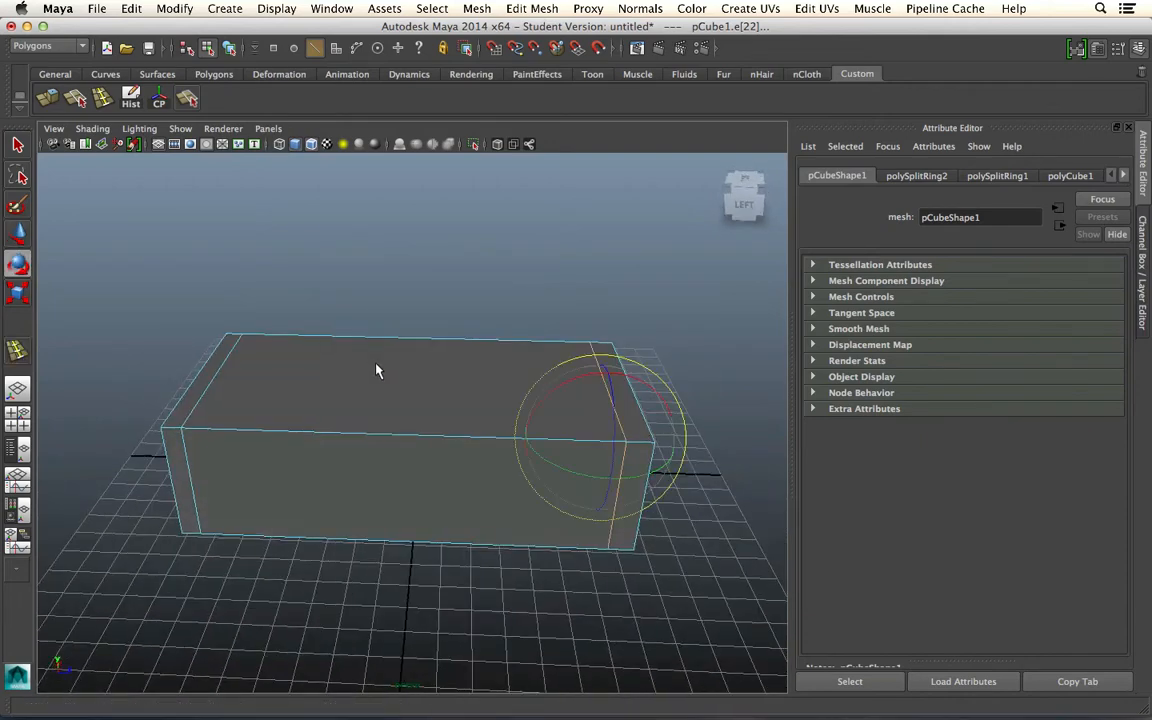
{"action": "key", "text": "r"}
{"action": "key", "text": "e"}
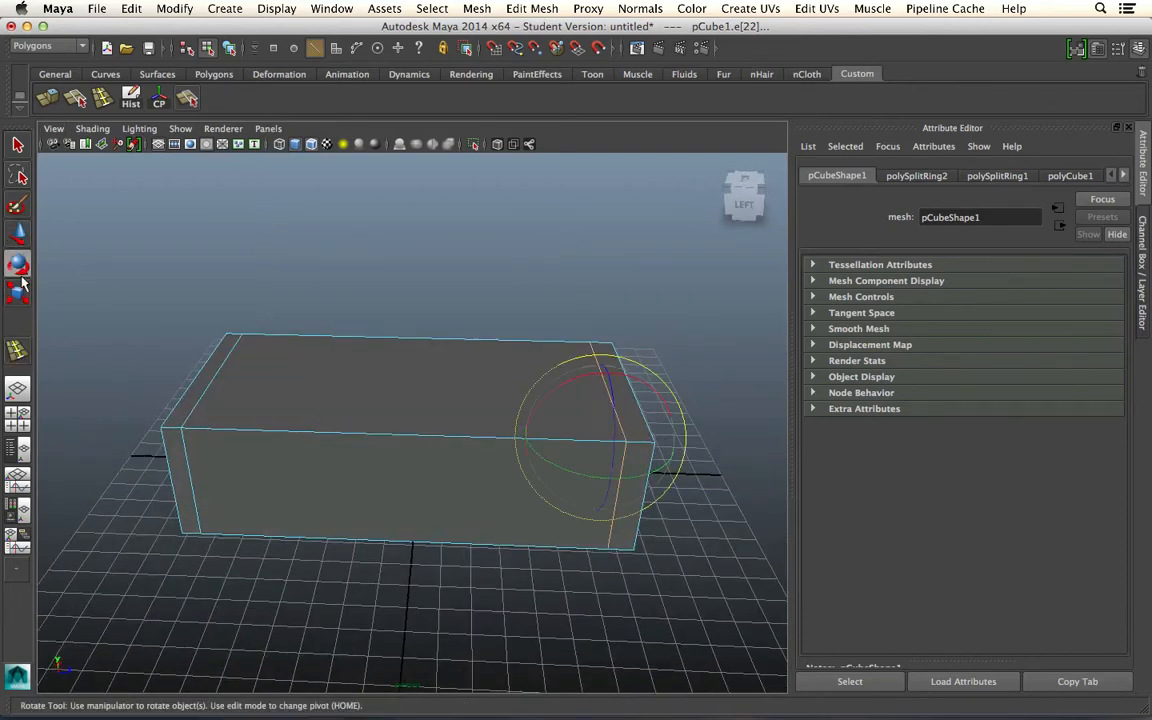
{"action": "key", "text": "r"}
{"action": "key", "text": "e"}
{"action": "key", "text": "w"}
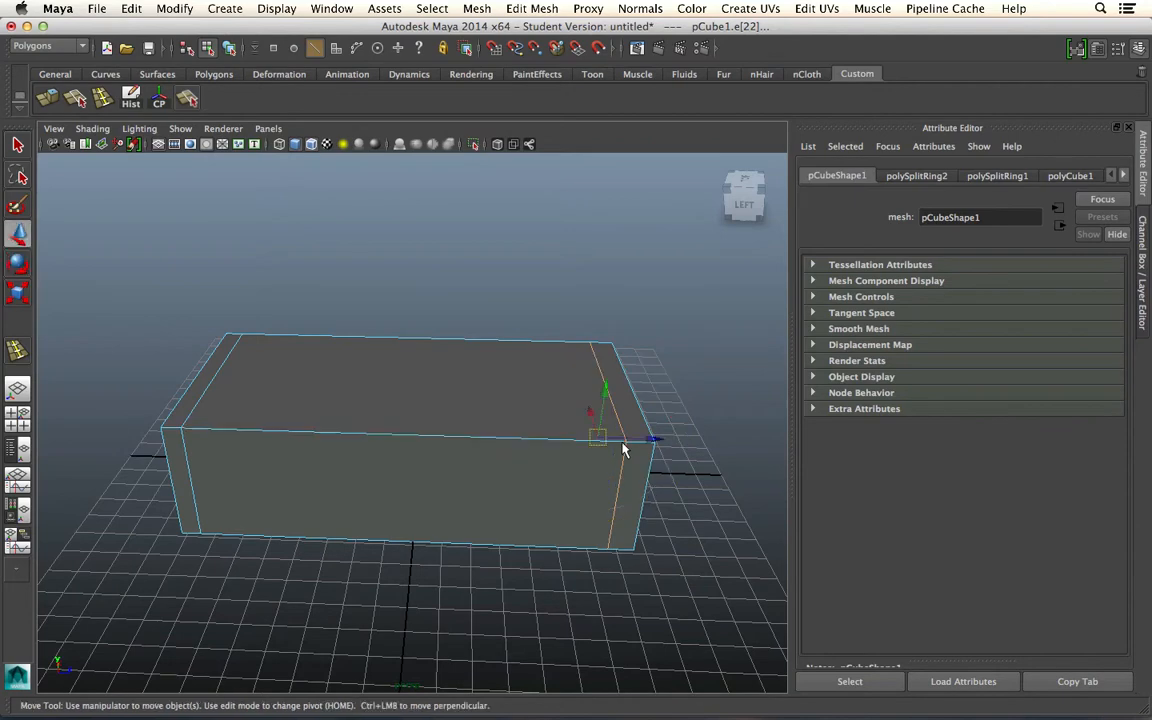
{"action": "key", "text": "e"}
{"action": "key", "text": "r"}
{"action": "left_click_drag", "start_coordinate": [588, 440], "coordinate": [430, 478]}
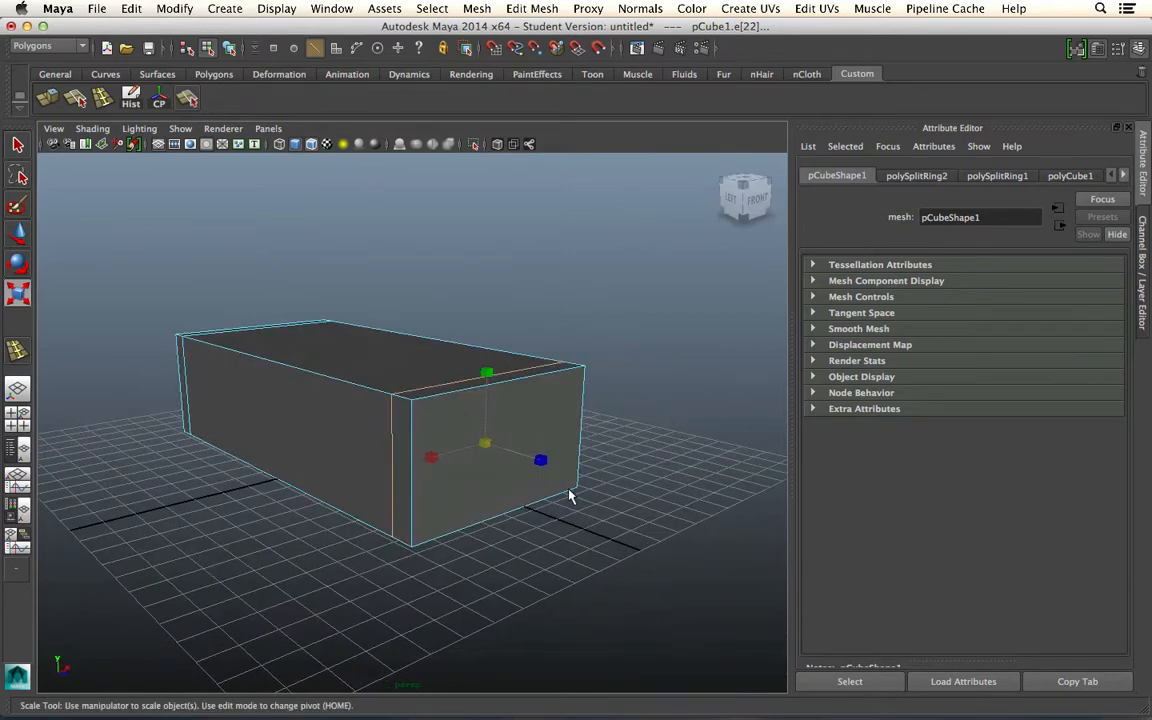
{"action": "left_click_drag", "start_coordinate": [570, 495], "coordinate": [674, 491], "text": "alt"}
Select the edge segments along the full length of the box's upper long side and bevel them
{"action": "right_click_drag", "start_coordinate": [369, 369], "coordinate": [427, 355]}
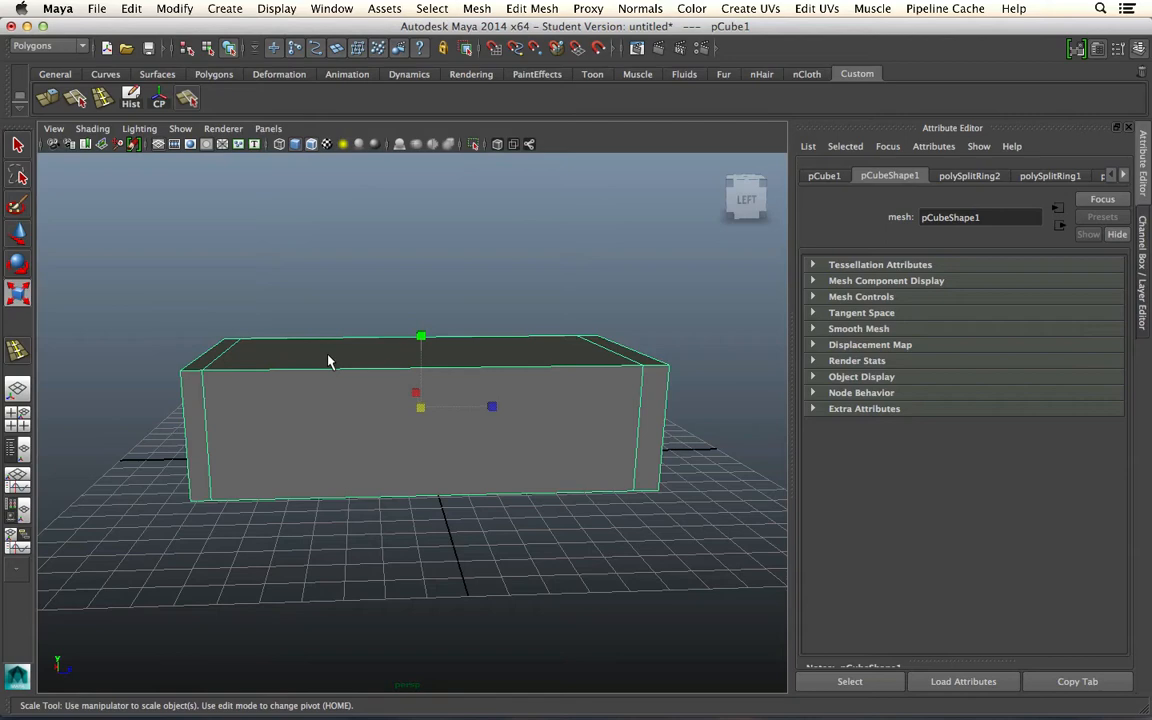
{"action": "left_click_drag", "start_coordinate": [270, 385], "coordinate": [306, 427], "text": "alt"}
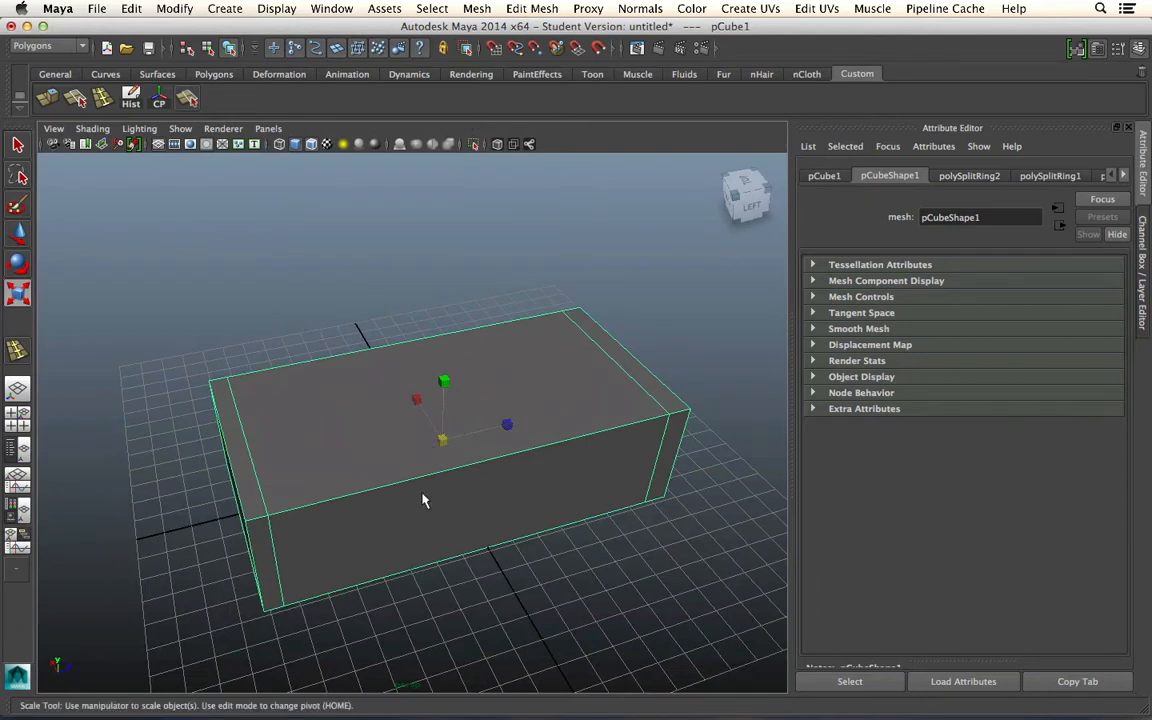
{"action": "right_click_drag", "start_coordinate": [373, 505], "coordinate": [365, 329]}
{"action": "left_click", "coordinate": [253, 522]}
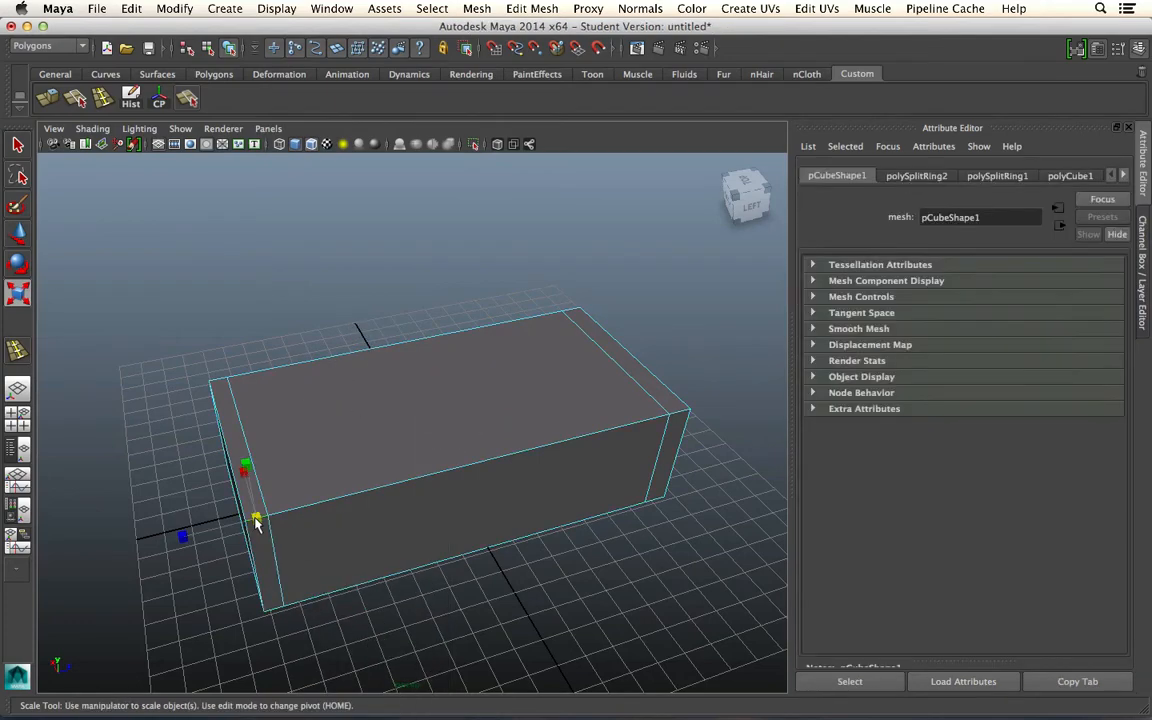
{"action": "left_click", "coordinate": [350, 512]}
{"action": "left_click_drag", "start_coordinate": [519, 490], "coordinate": [352, 456], "text": "alt"}
{"action": "left_click_drag", "start_coordinate": [561, 429], "coordinate": [440, 428], "text": "alt"}
{"action": "left_click", "coordinate": [527, 8]}
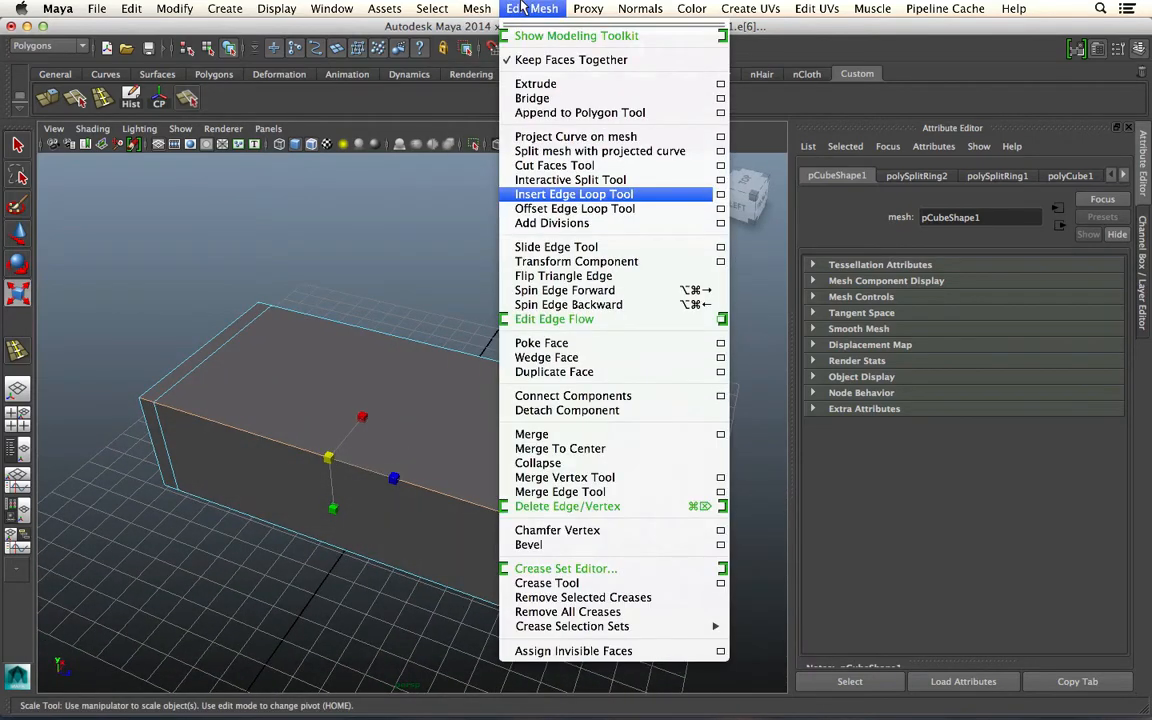
{"action": "left_click", "coordinate": [586, 548]}
{"action": "left_click_drag", "start_coordinate": [375, 519], "coordinate": [486, 478], "text": "alt"}
{"action": "key", "text": "t"}
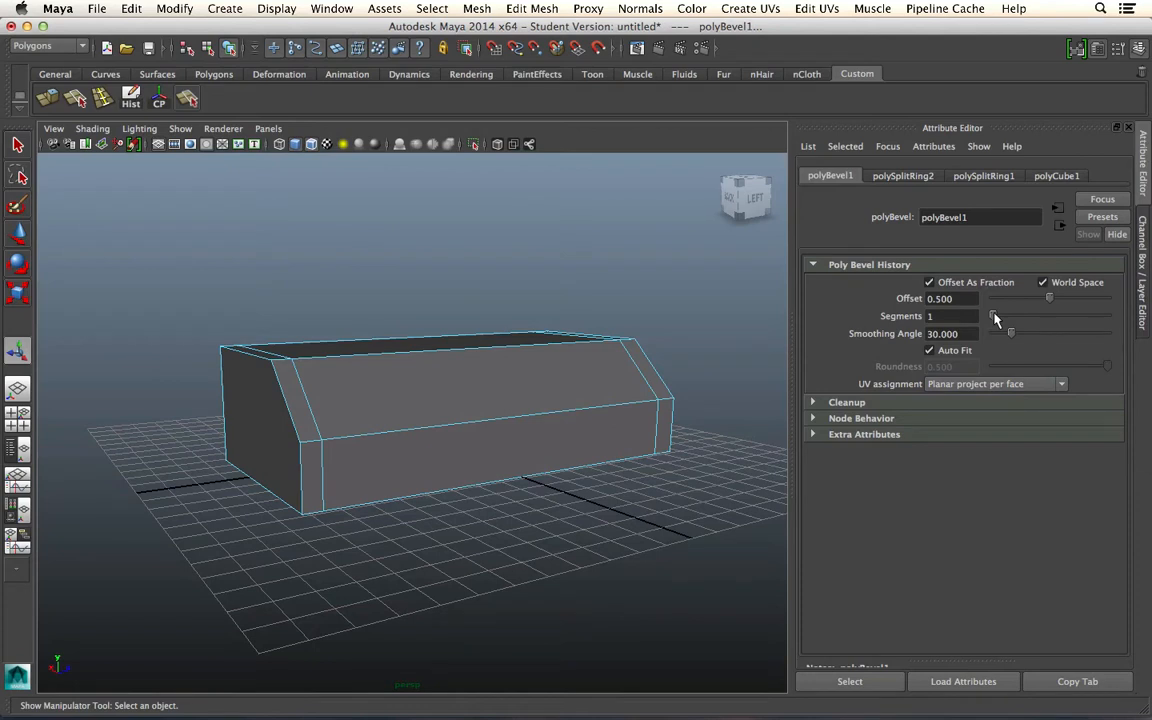
Set the bevel to 4 segments with an offset of 0.105
{"action": "left_click_drag", "start_coordinate": [1004, 318], "coordinate": [1030, 313]}
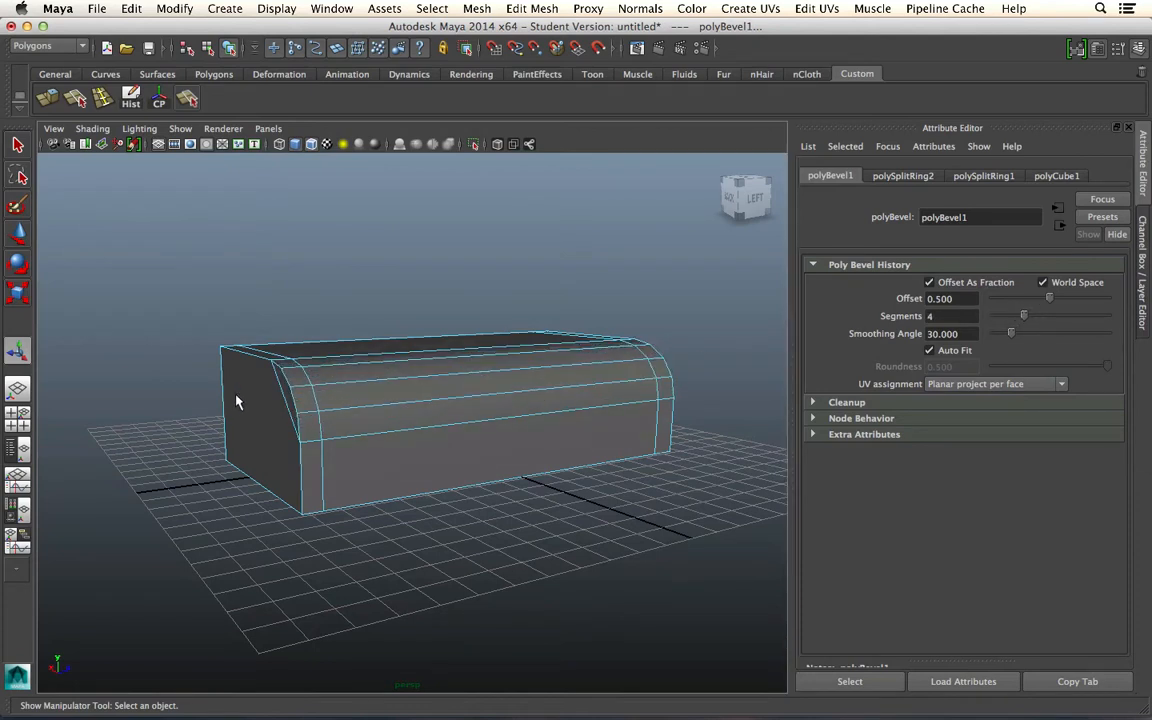
{"action": "left_click_drag", "start_coordinate": [288, 392], "coordinate": [399, 404], "text": "alt"}
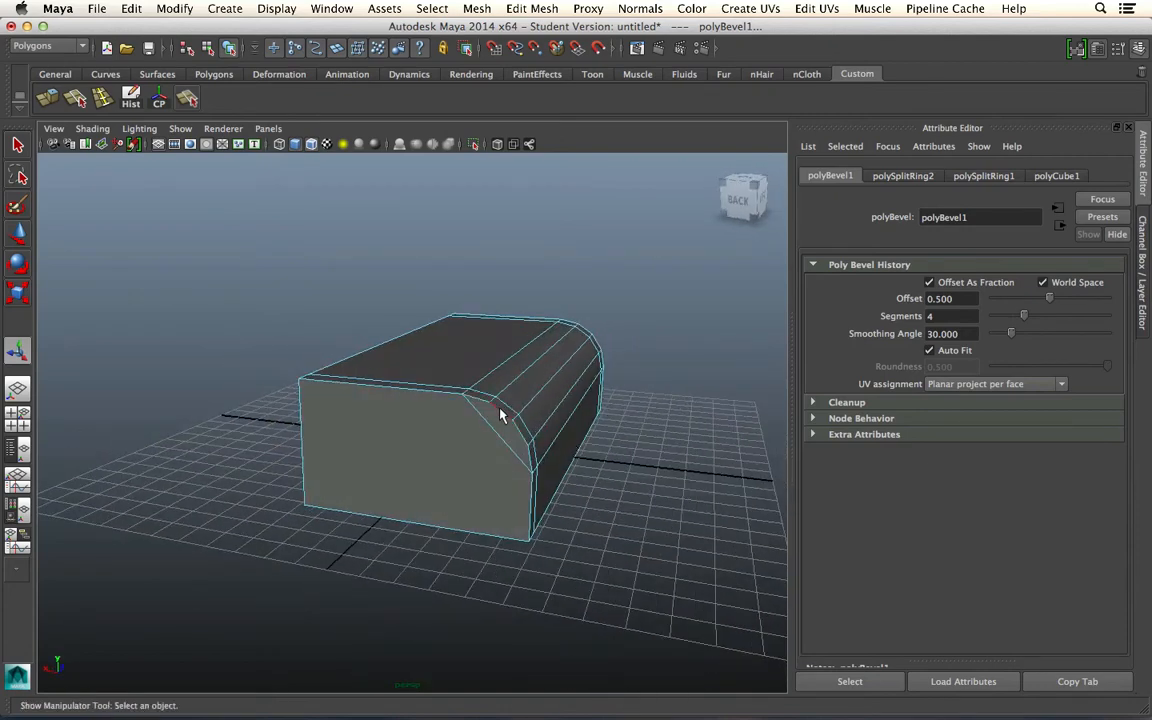
{"action": "left_click_drag", "start_coordinate": [582, 434], "coordinate": [330, 430], "text": "alt"}
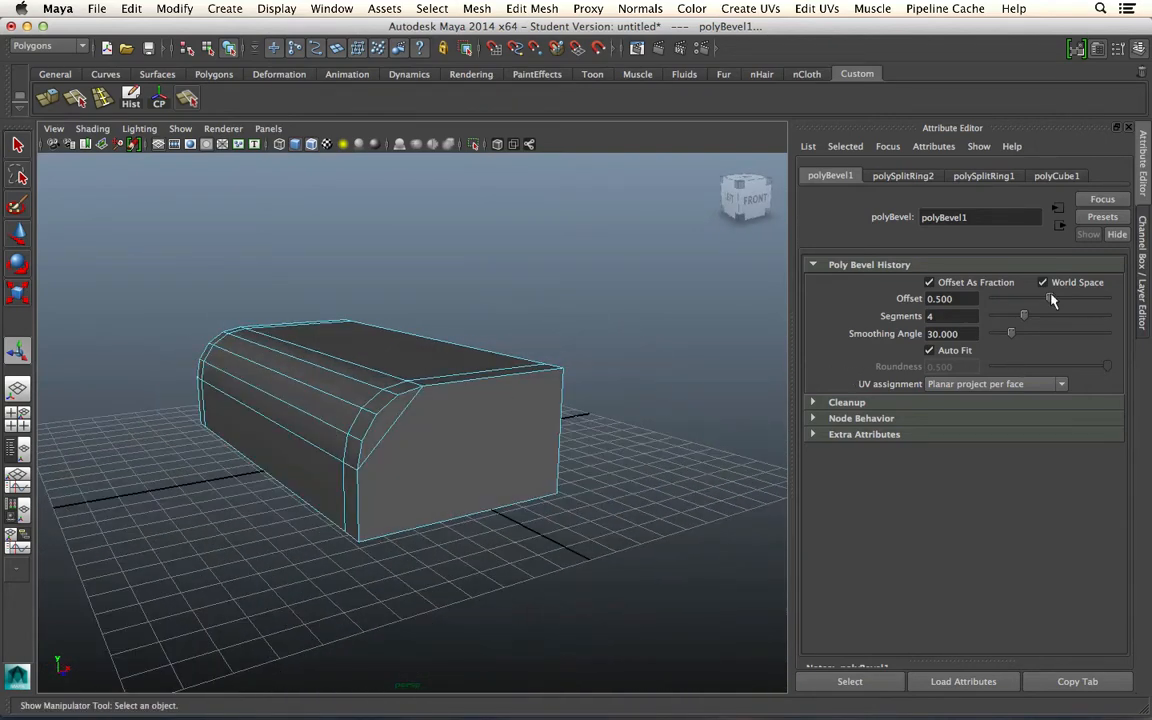
{"action": "left_click_drag", "start_coordinate": [1051, 300], "coordinate": [1006, 300]}
Examine the beveled corner up close, picking the curved edge segments at the box's short end, and inspect the whole box
{"action": "scroll", "coordinate": [314, 443], "scroll_direction": "down", "scroll_amount": 5}
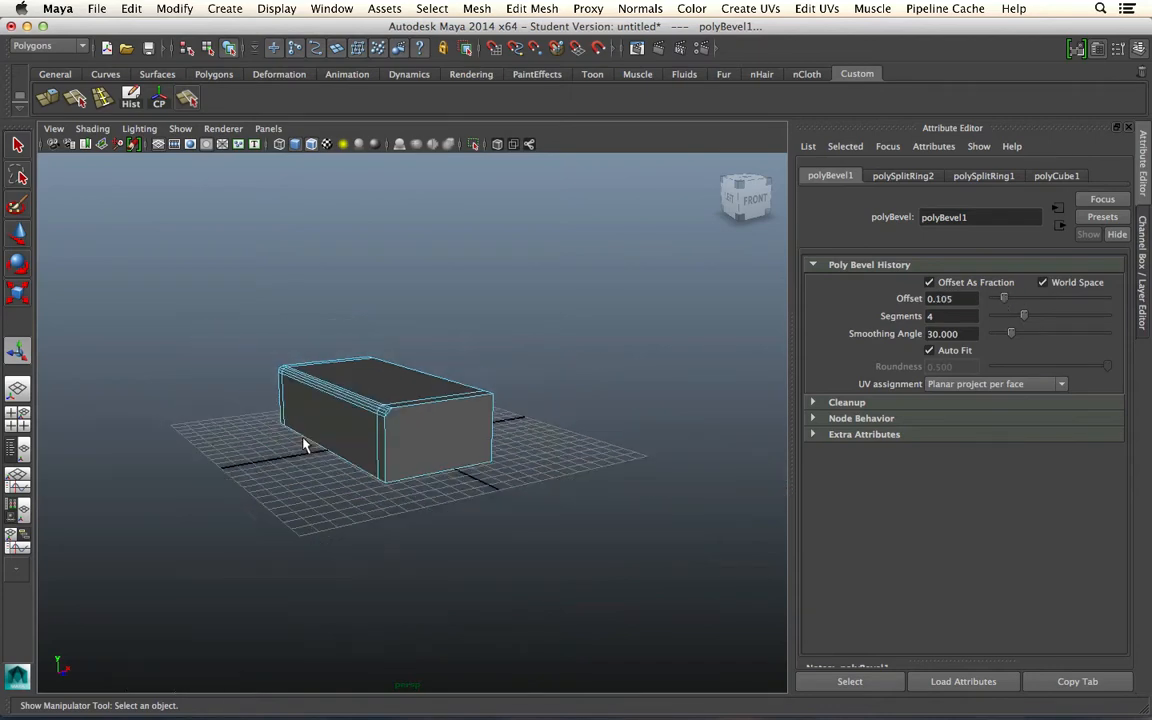
{"action": "scroll", "coordinate": [321, 437], "scroll_direction": "up", "scroll_amount": 12}
{"action": "scroll", "coordinate": [292, 351], "scroll_direction": "down", "scroll_amount": 6}
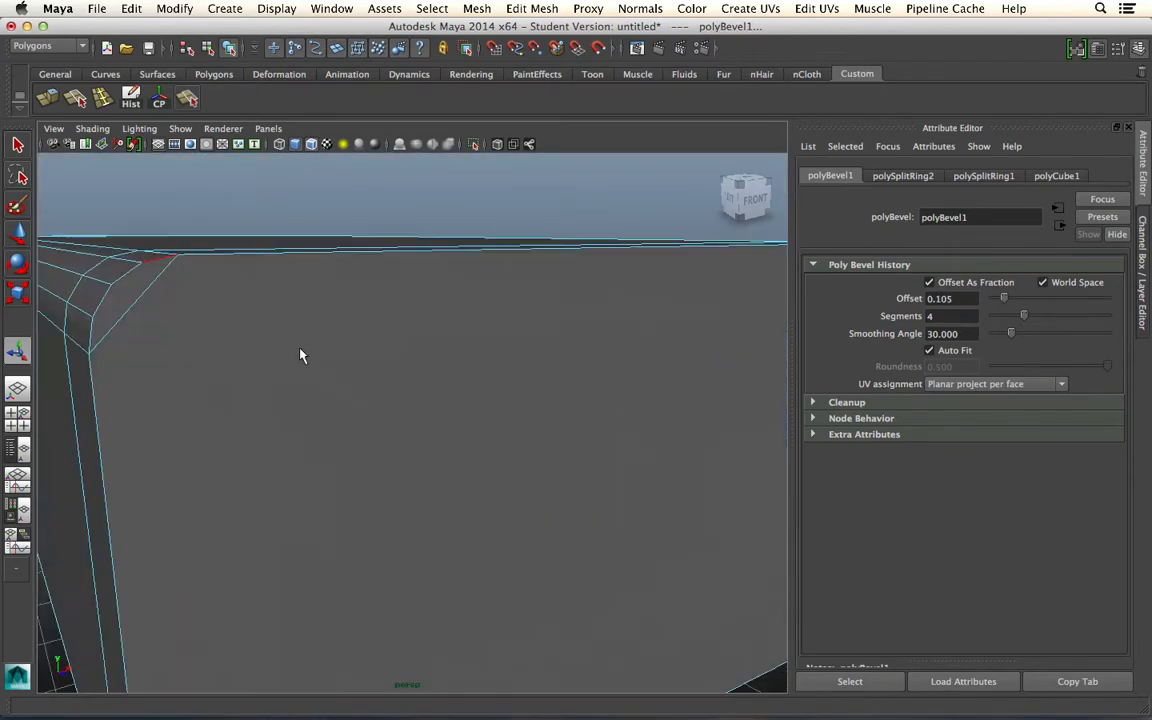
{"action": "scroll", "coordinate": [309, 373], "scroll_direction": "up", "scroll_amount": 6}
{"action": "scroll", "coordinate": [426, 382], "scroll_direction": "down", "scroll_amount": 4}
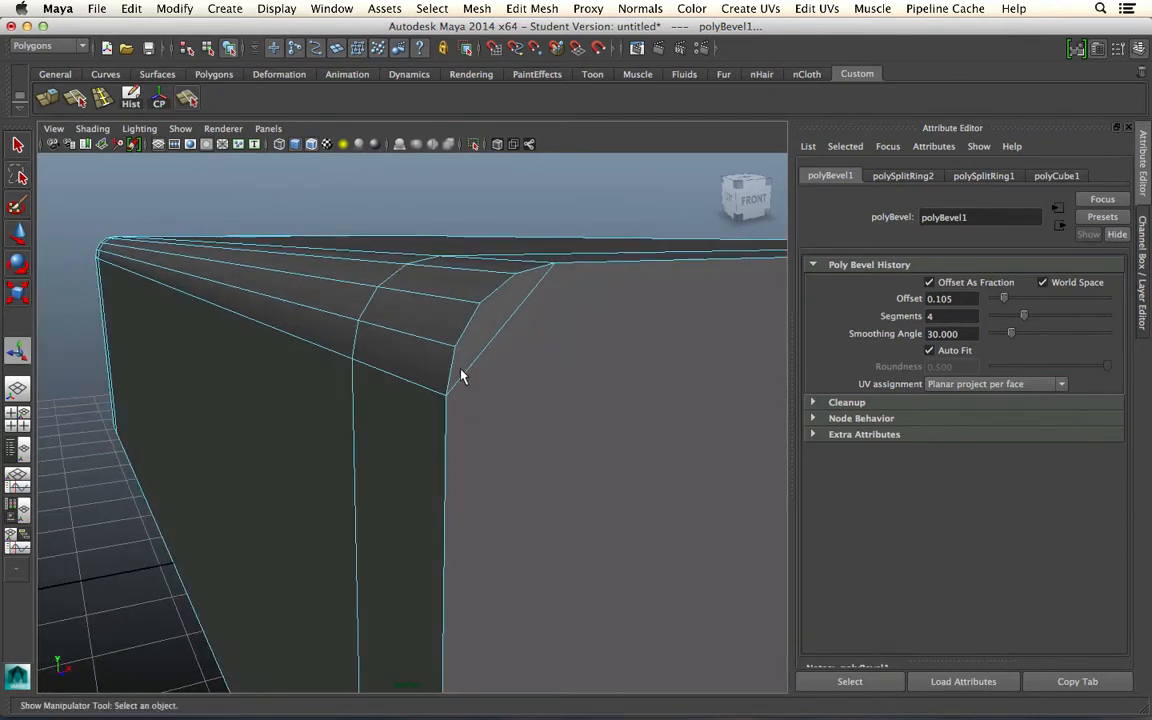
{"action": "left_click", "coordinate": [465, 336]}
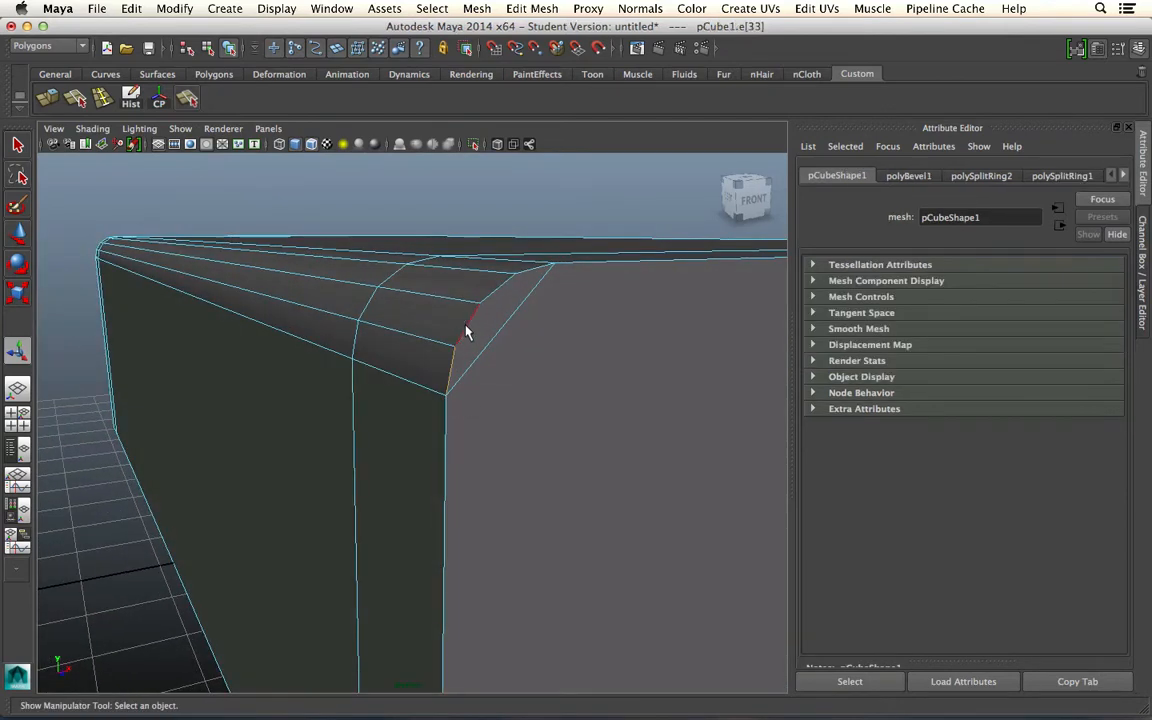
{"action": "left_click", "coordinate": [539, 271]}
{"action": "double_click", "coordinate": [537, 298]}
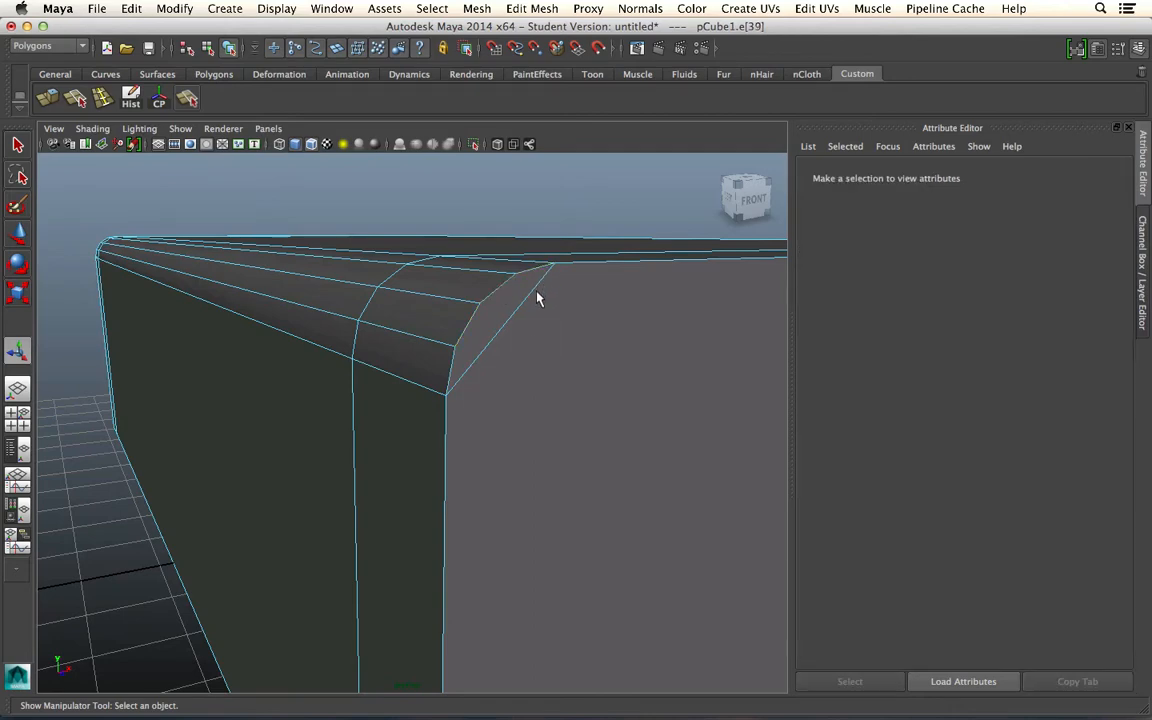
{"action": "right_click_drag", "start_coordinate": [687, 427], "coordinate": [386, 368], "text": "alt"}
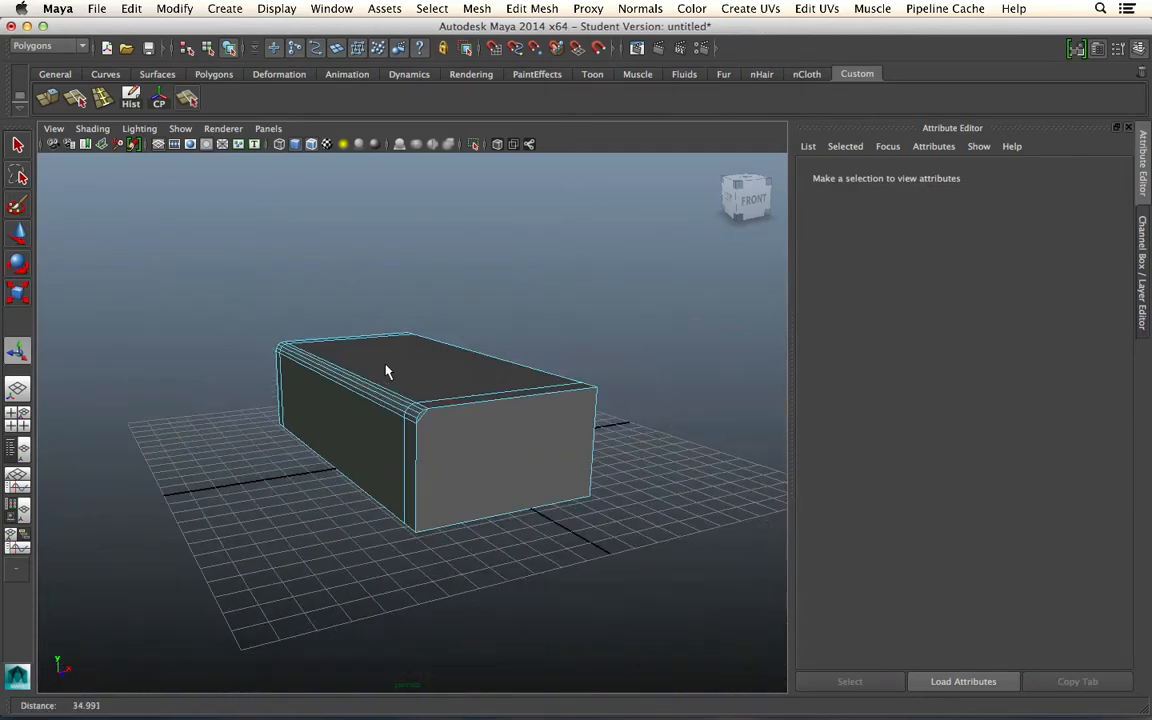
{"action": "left_click_drag", "start_coordinate": [386, 368], "coordinate": [560, 376], "text": "alt"}
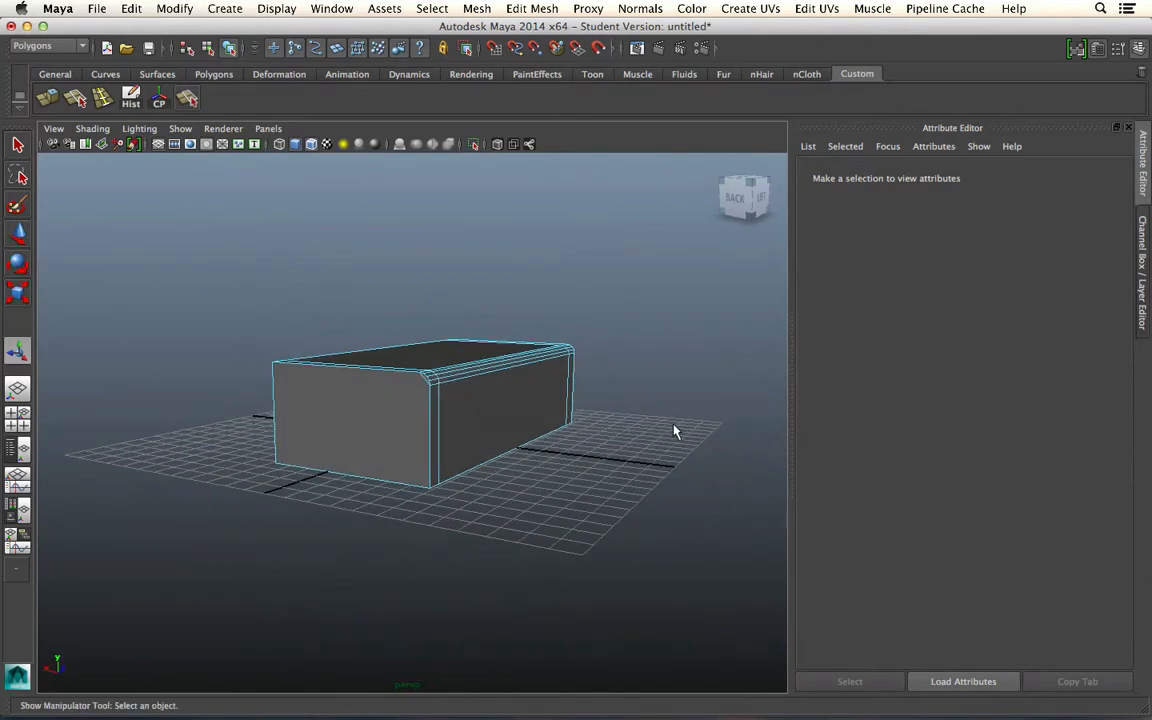
Undo the bevel on the box's long upper edge
{"action": "right_click_drag", "start_coordinate": [478, 374], "coordinate": [525, 342]}
{"action": "left_click_drag", "start_coordinate": [668, 369], "coordinate": [542, 373], "text": "alt"}
{"action": "left_click", "coordinate": [541, 372]}
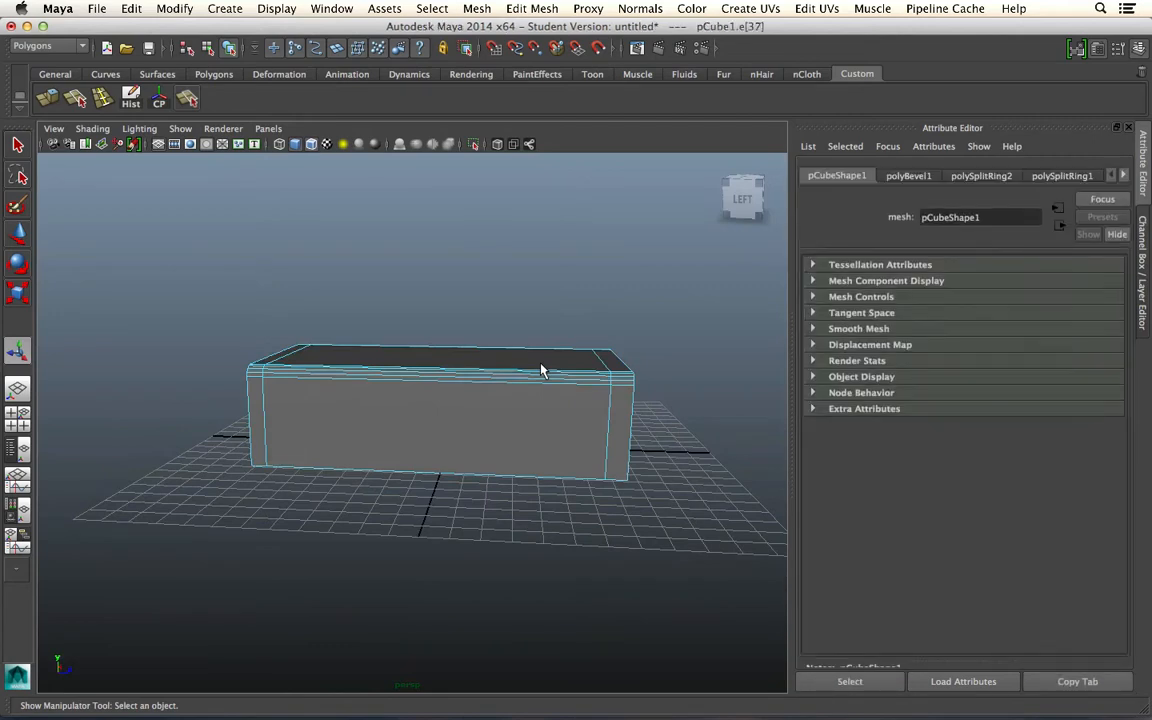
{"action": "right_click_drag", "start_coordinate": [412, 388], "coordinate": [433, 378], "text": "shift"}
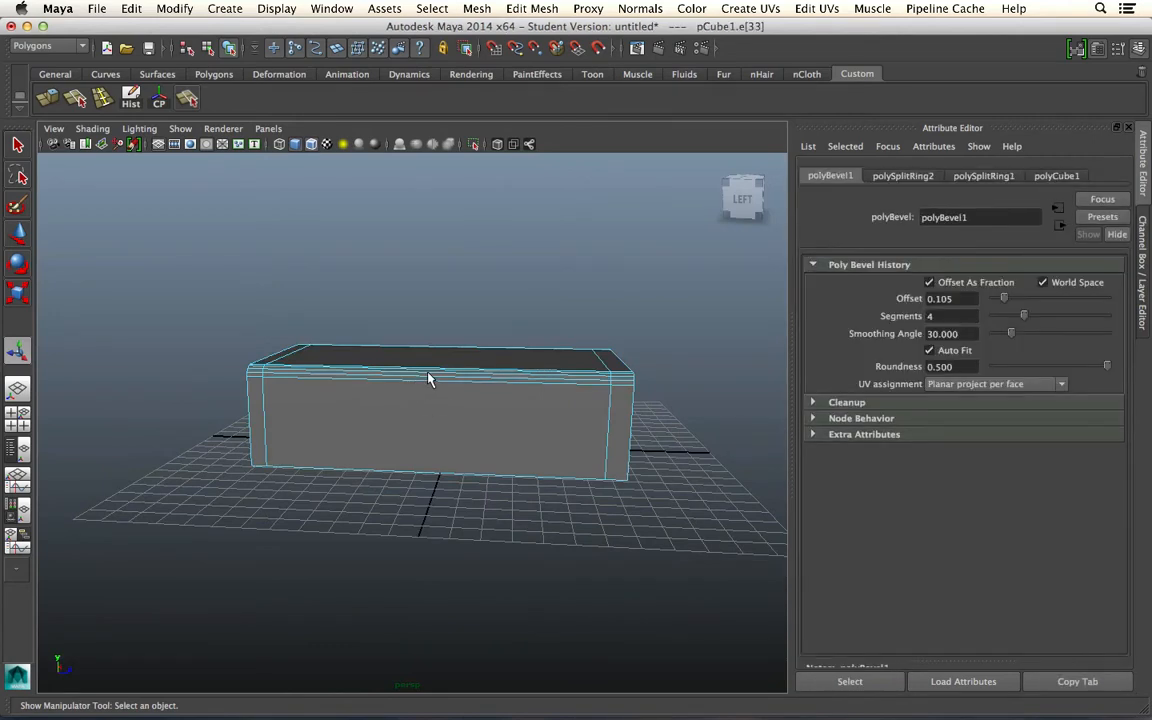
{"action": "key", "text": "ctrl+z"}
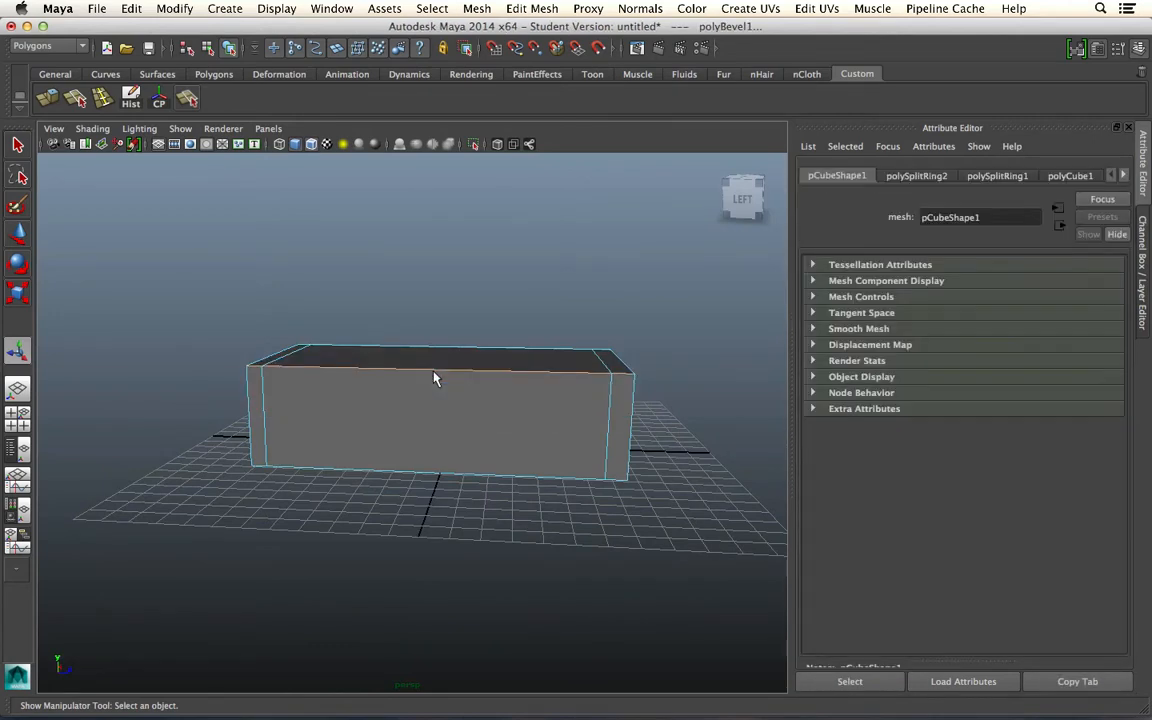
Return to object mode and select the whole box
{"action": "left_click_drag", "start_coordinate": [321, 455], "coordinate": [411, 437], "text": "alt"}
{"action": "right_click_drag", "start_coordinate": [419, 369], "coordinate": [455, 388]}
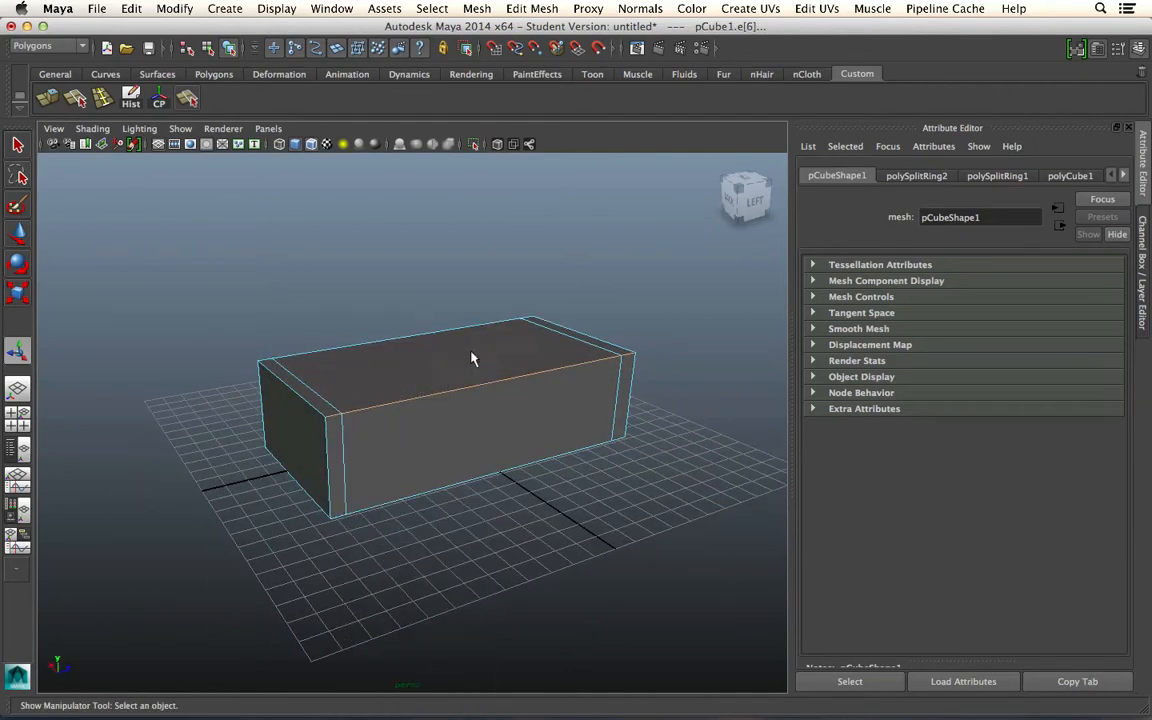
{"action": "left_click", "coordinate": [620, 290]}
{"action": "left_click_drag", "start_coordinate": [653, 386], "coordinate": [455, 391], "text": "alt"}
{"action": "left_click", "coordinate": [522, 372]}
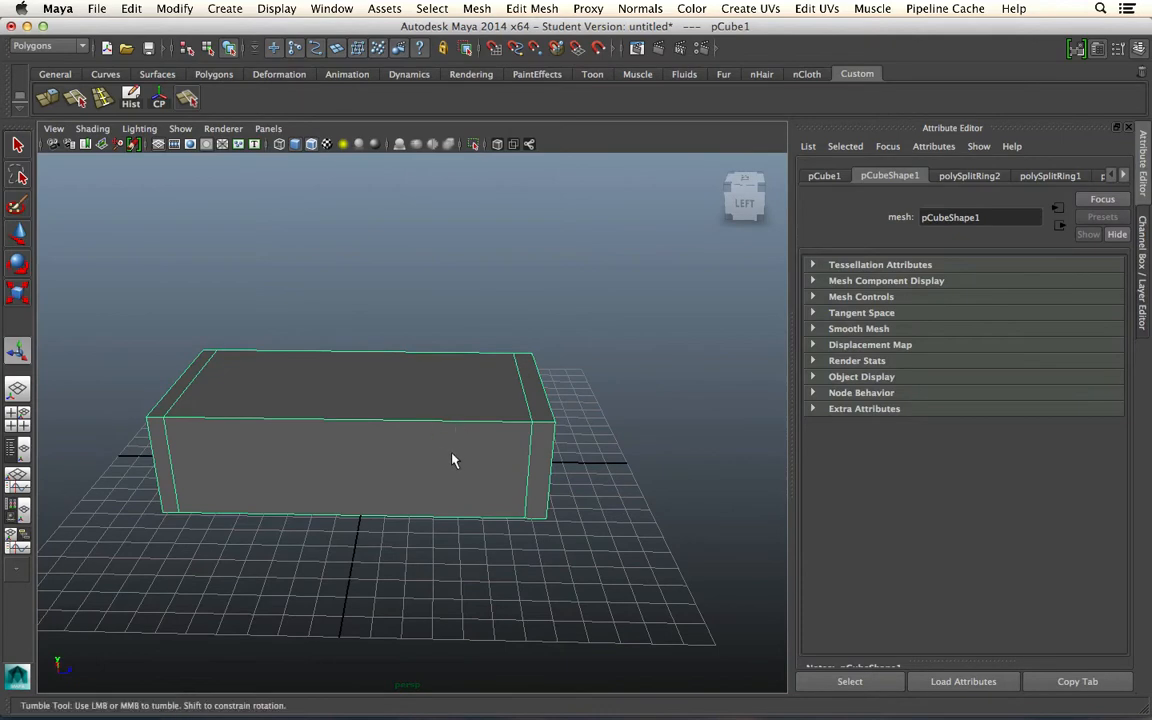
{"action": "left_click_drag", "start_coordinate": [453, 460], "coordinate": [488, 449], "text": "alt"}
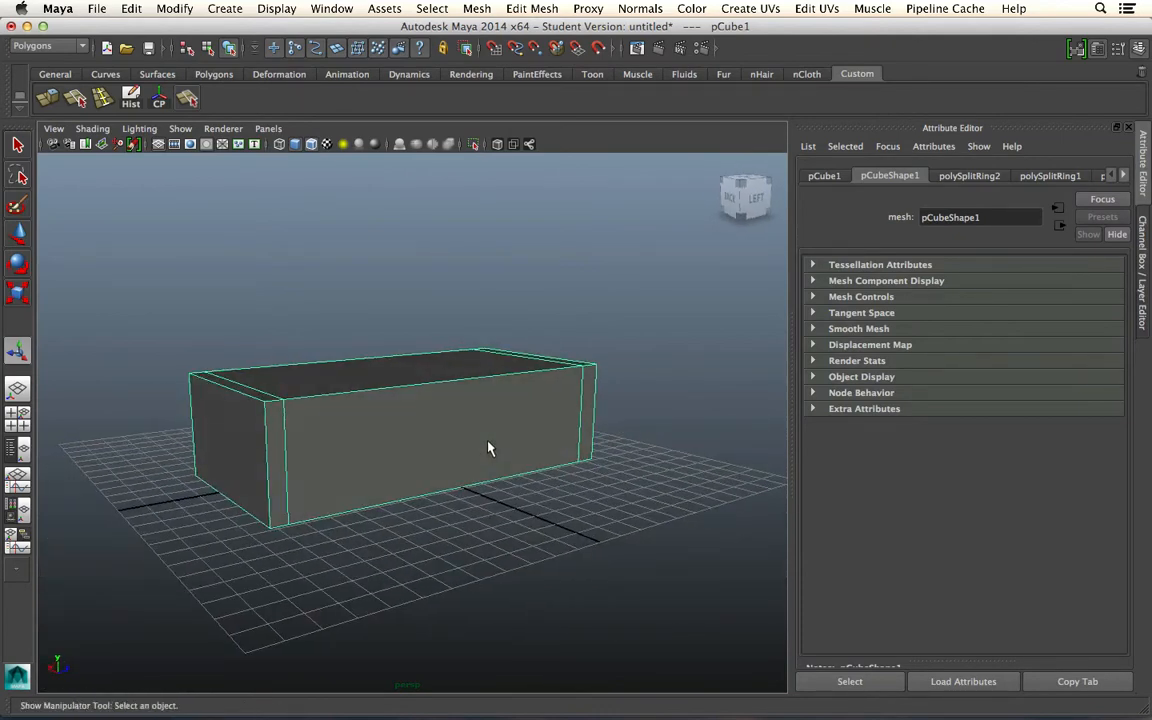
Compare the box's original display, smooth mesh preview and cage-plus-smooth display from the side and from above
{"action": "key", "text": "3"}
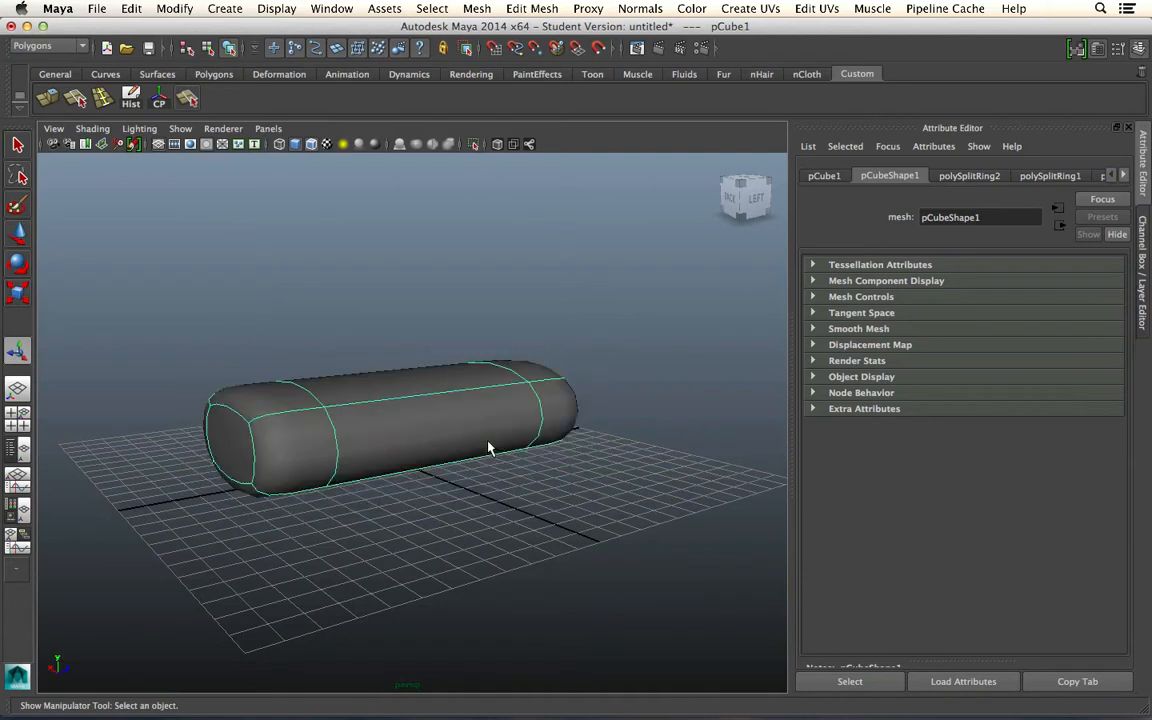
{"action": "key", "text": "2"}
{"action": "key", "text": "3"}
{"action": "key", "text": "2"}
{"action": "key", "text": "3"}
{"action": "left_click_drag", "start_coordinate": [488, 447], "coordinate": [451, 512], "text": "alt"}
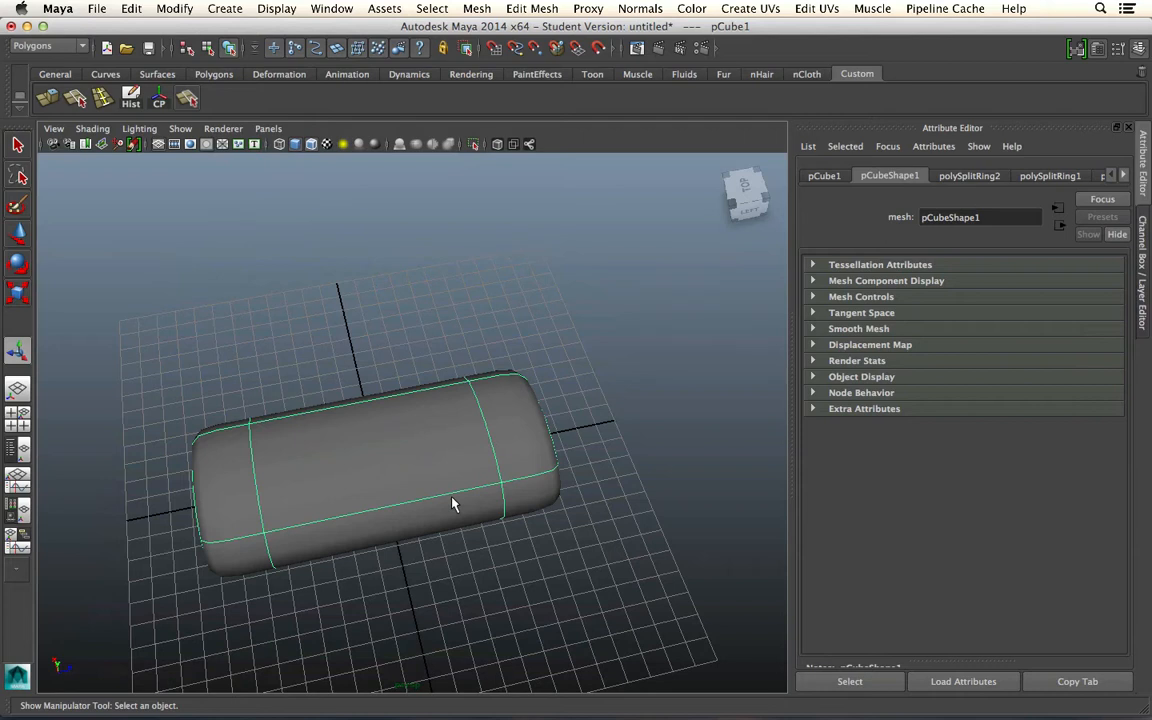
{"action": "key", "text": "1"}
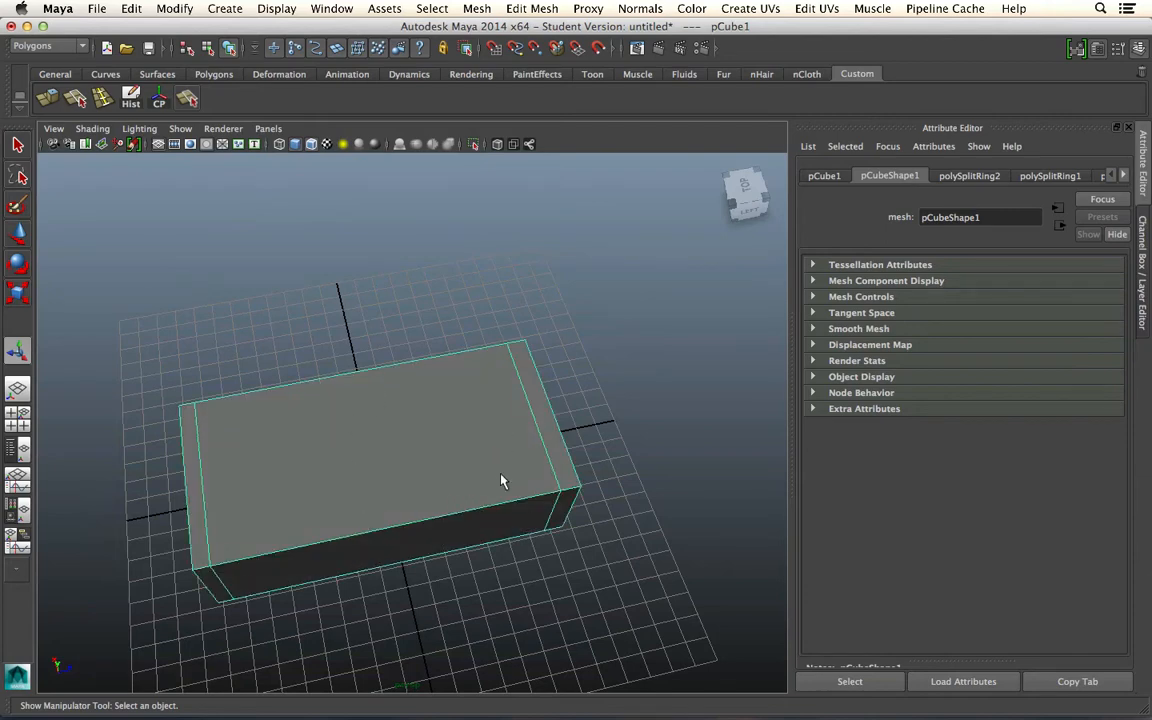
{"action": "key", "text": "3"}
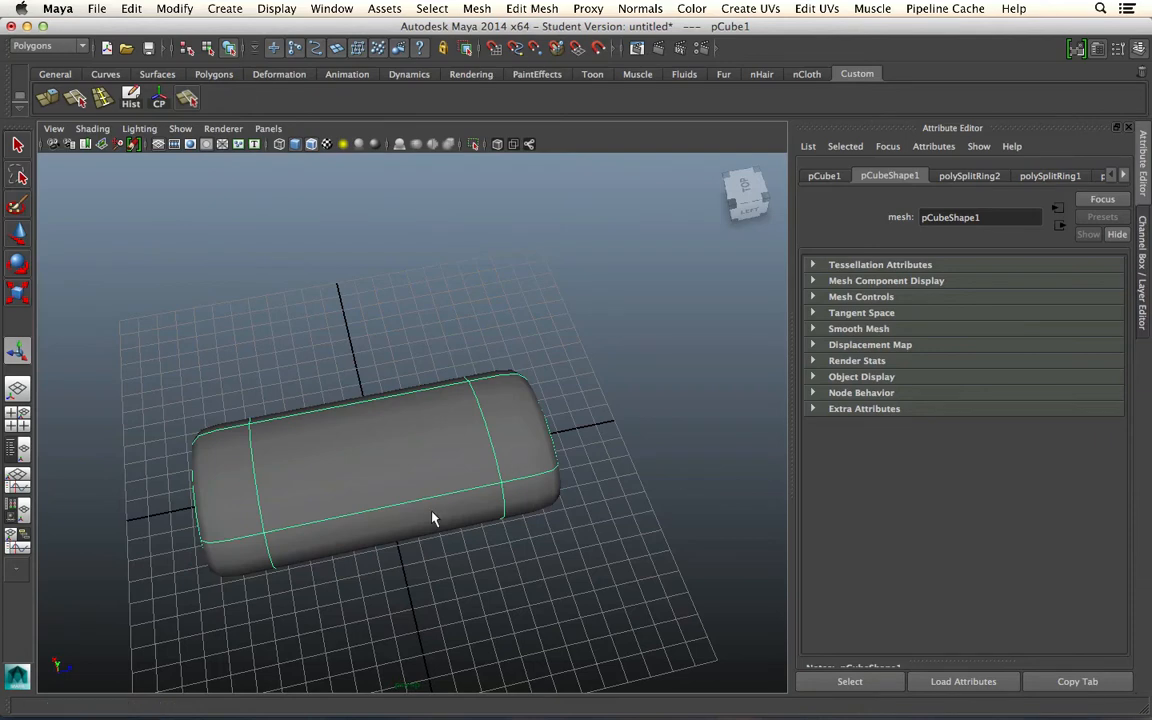
{"action": "left_click_drag", "start_coordinate": [432, 518], "coordinate": [425, 472], "text": "alt"}
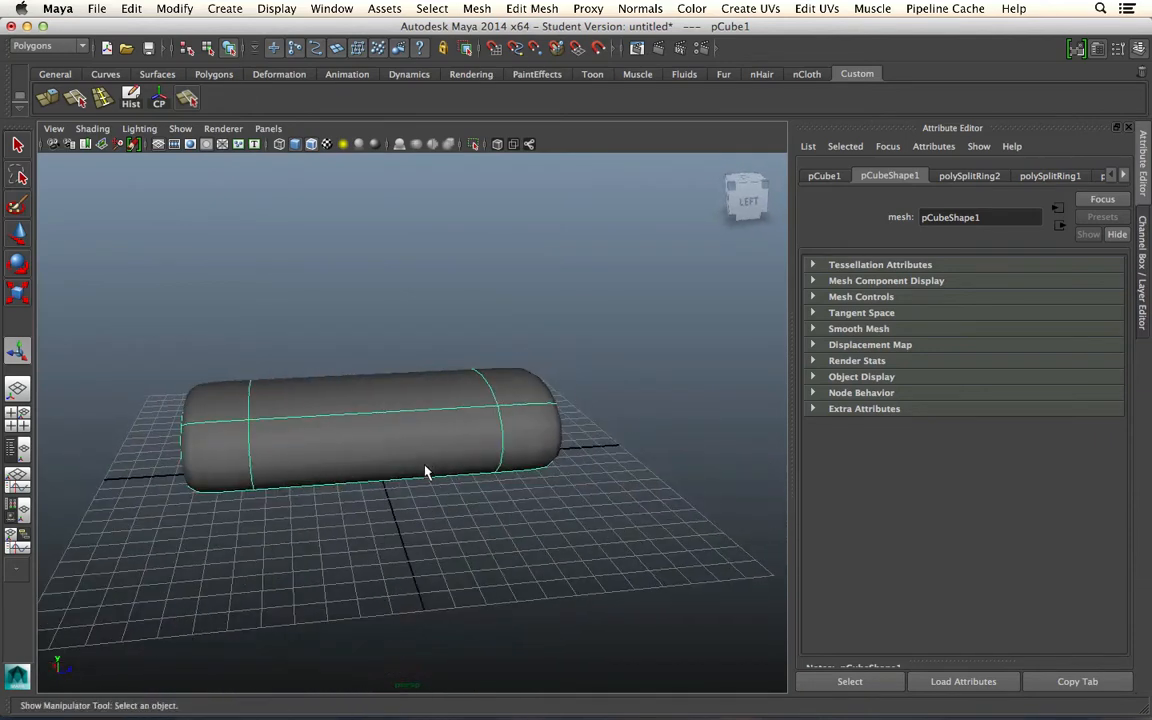
Render the current frame, compare the render with the smoothed viewport box, and close the Render View
{"action": "left_click", "coordinate": [658, 49]}
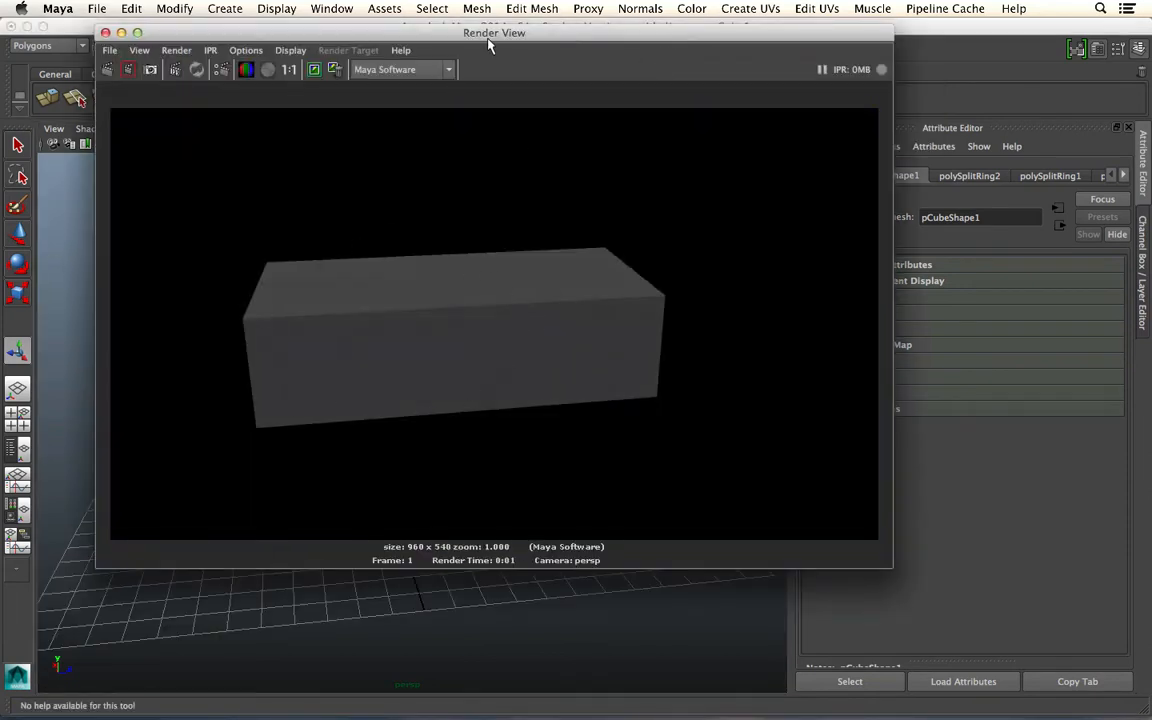
{"action": "left_click_drag", "start_coordinate": [490, 44], "coordinate": [850, 47]}
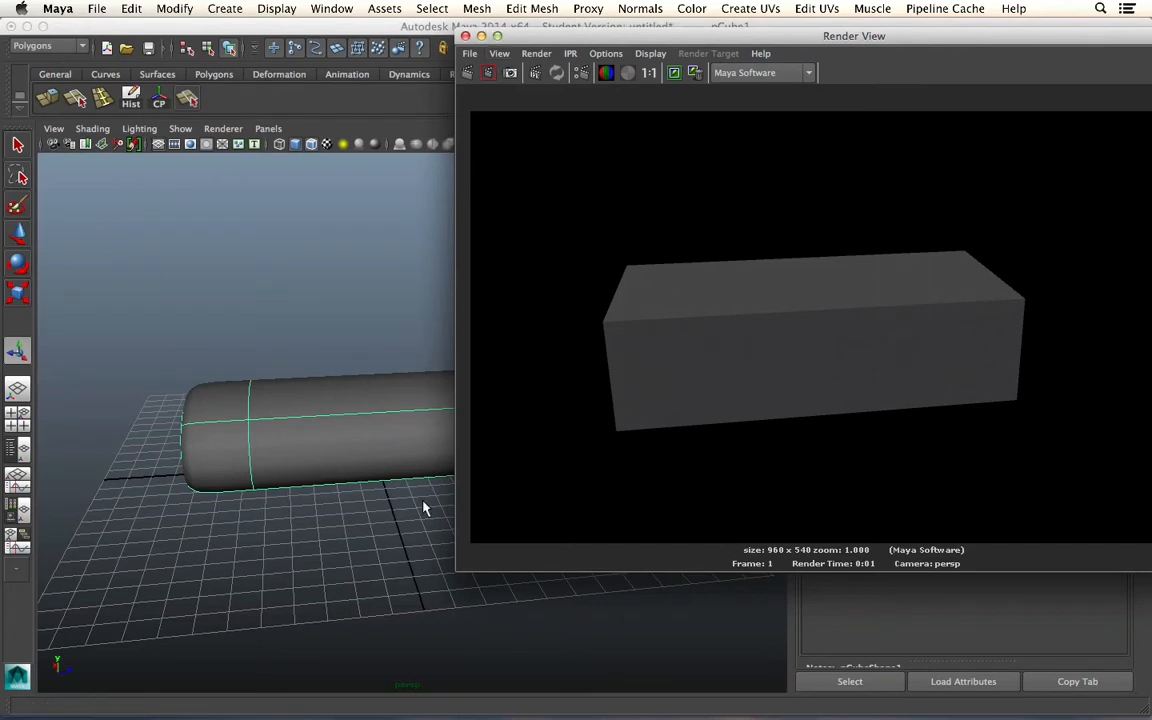
{"action": "left_click", "coordinate": [465, 36]}
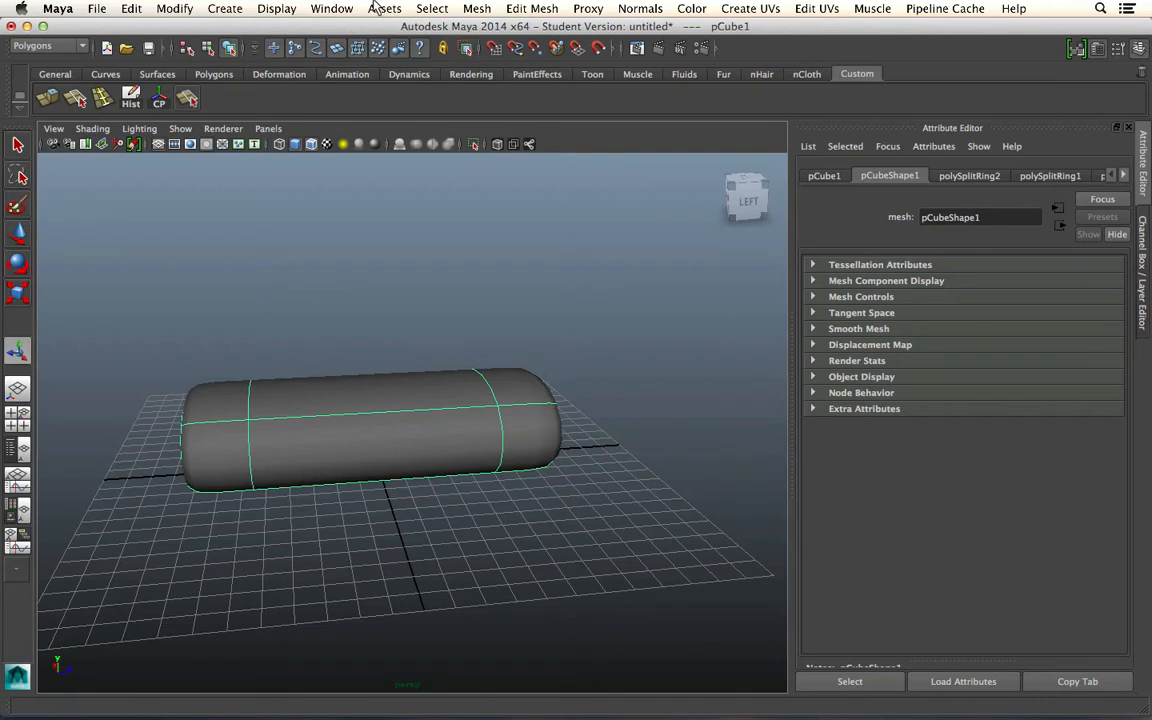
Inspect the smoothed box inside its cage from the short end, toggling between unsmoothed and smoothed display
{"action": "left_click", "coordinate": [395, 459]}
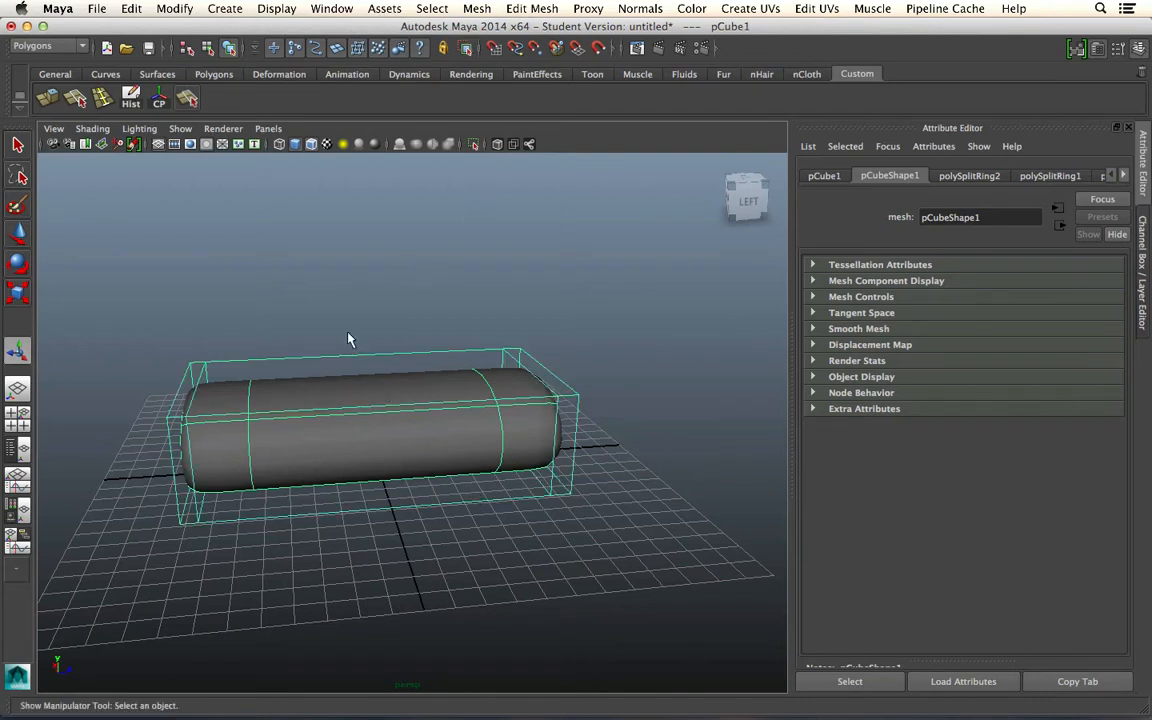
{"action": "left_click_drag", "start_coordinate": [250, 433], "coordinate": [298, 429], "text": "alt"}
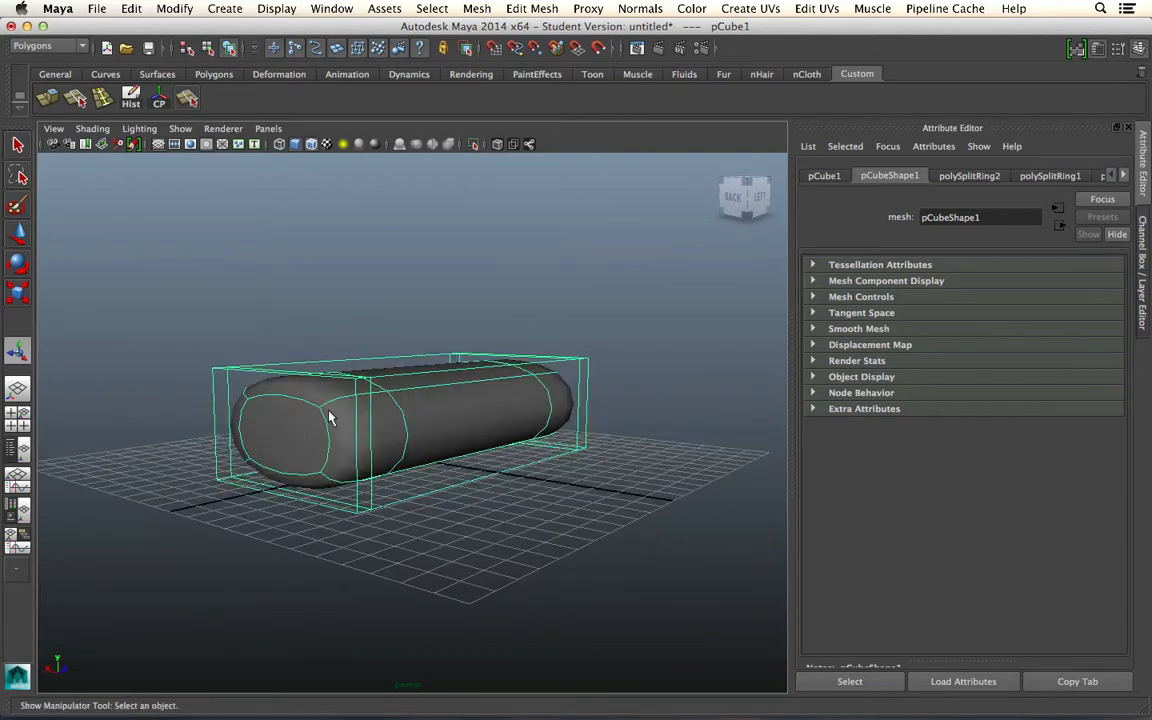
{"action": "key", "text": "1"}
{"action": "key", "text": "3"}
{"action": "left_click_drag", "start_coordinate": [370, 400], "coordinate": [360, 440], "text": "alt"}
Insert two edge loops with the Insert Edge Loop Tool, one right beside a short end and one close along a long side
{"action": "left_click", "coordinate": [531, 8]}
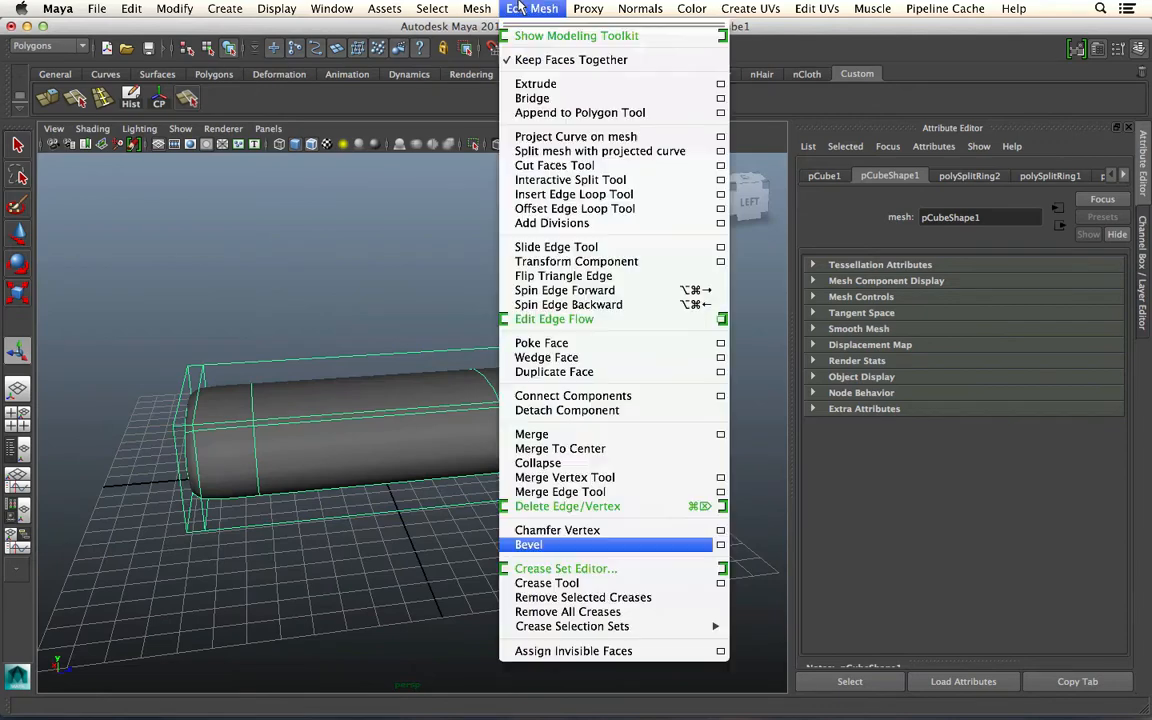
{"action": "left_click", "coordinate": [560, 197]}
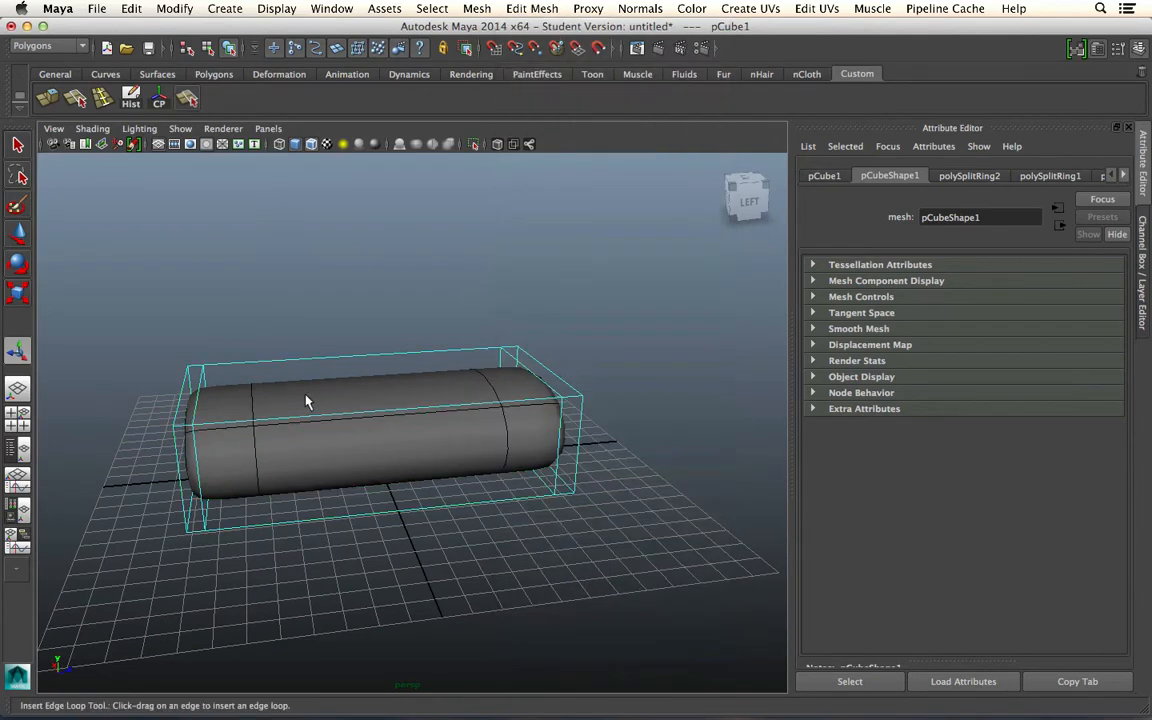
{"action": "left_click_drag", "start_coordinate": [180, 431], "coordinate": [240, 492]}
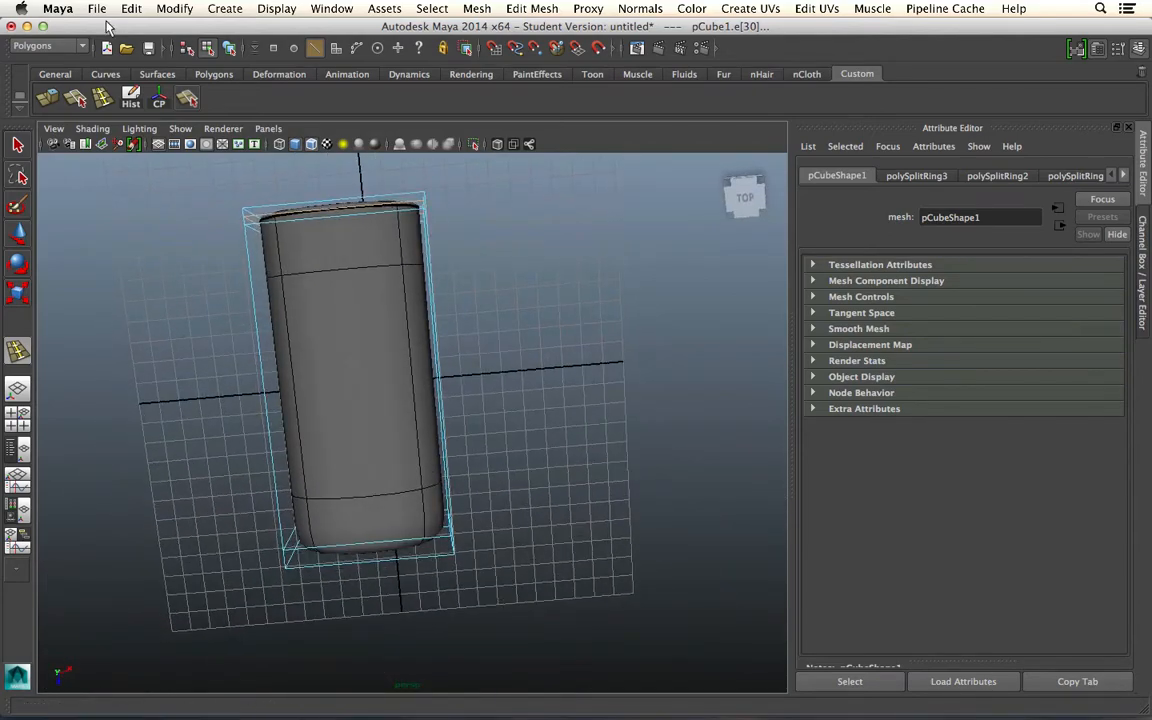
{"action": "left_click", "coordinate": [105, 100]}
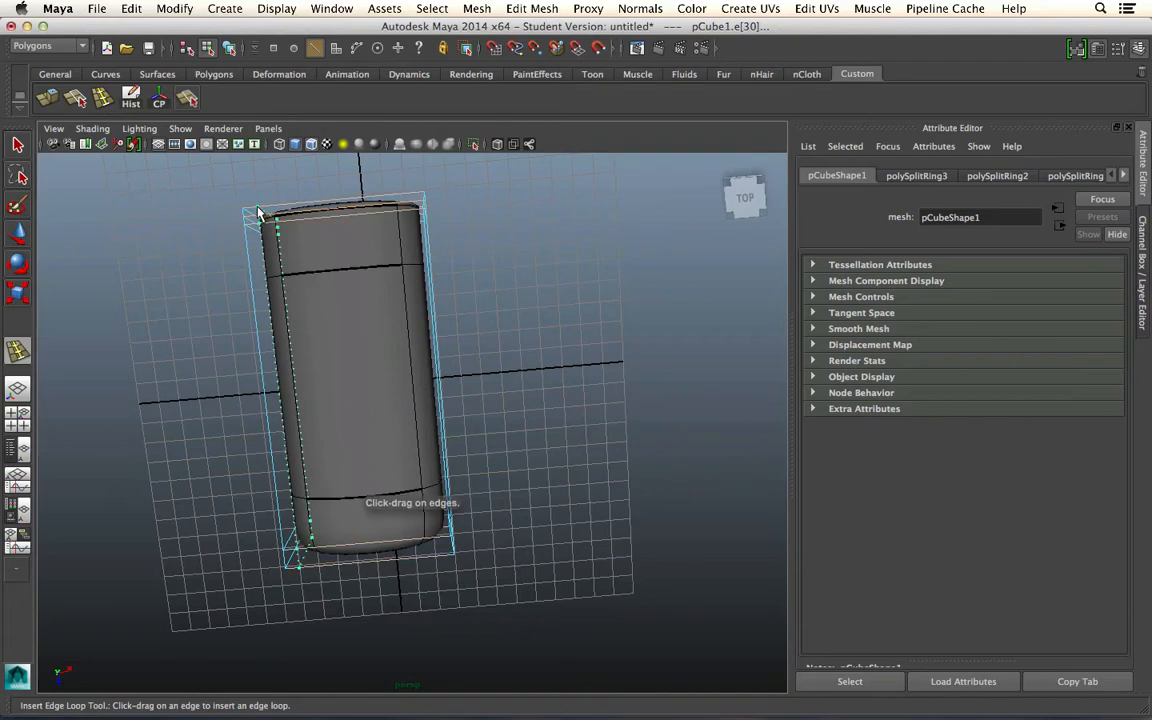
{"action": "left_click_drag", "start_coordinate": [258, 212], "coordinate": [235, 199]}
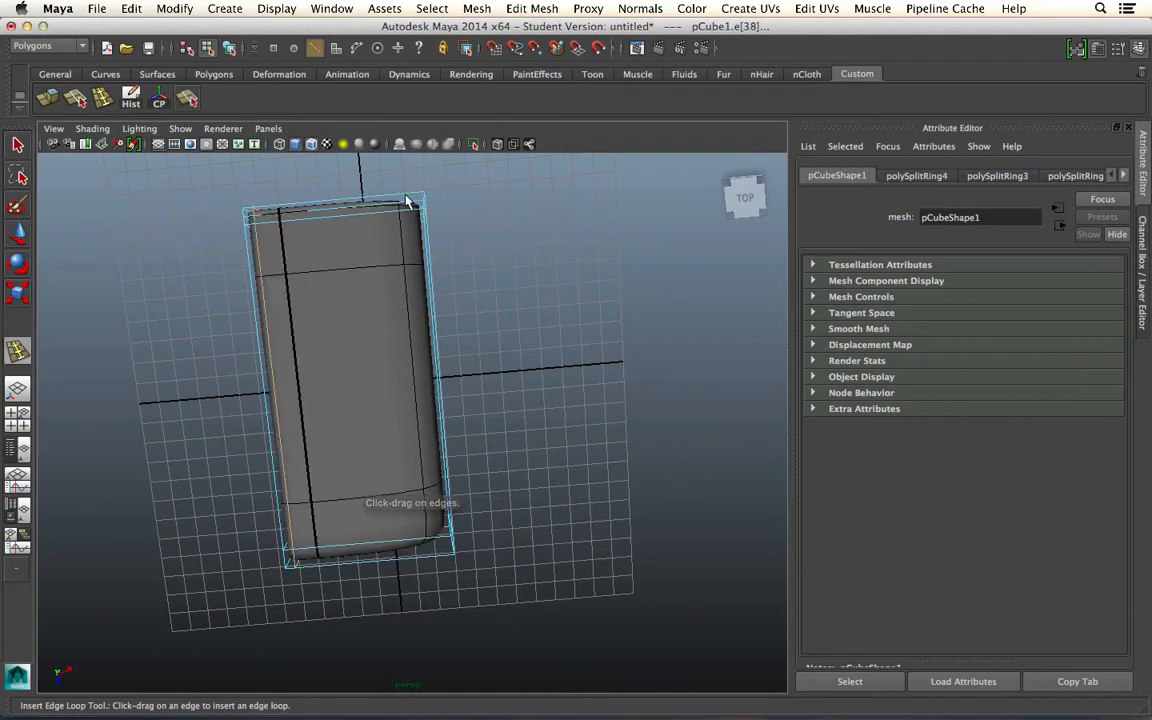
Leave the edge loop tool, select the box in object mode and turn off its smooth mesh preview
{"action": "mouse_move", "coordinate": [211, 363]}
{"action": "left_mouse_down", "text": "alt"}
{"action": "mouse_move", "coordinate": [327, 211]}
{"action": "mouse_move", "coordinate": [383, 260]}
{"action": "mouse_move", "coordinate": [180, 290]}
{"action": "mouse_move", "coordinate": [157, 242]}
{"action": "mouse_move", "coordinate": [213, 242]}
{"action": "mouse_move", "coordinate": [190, 242]}
{"action": "left_mouse_up", "text": "alt"}
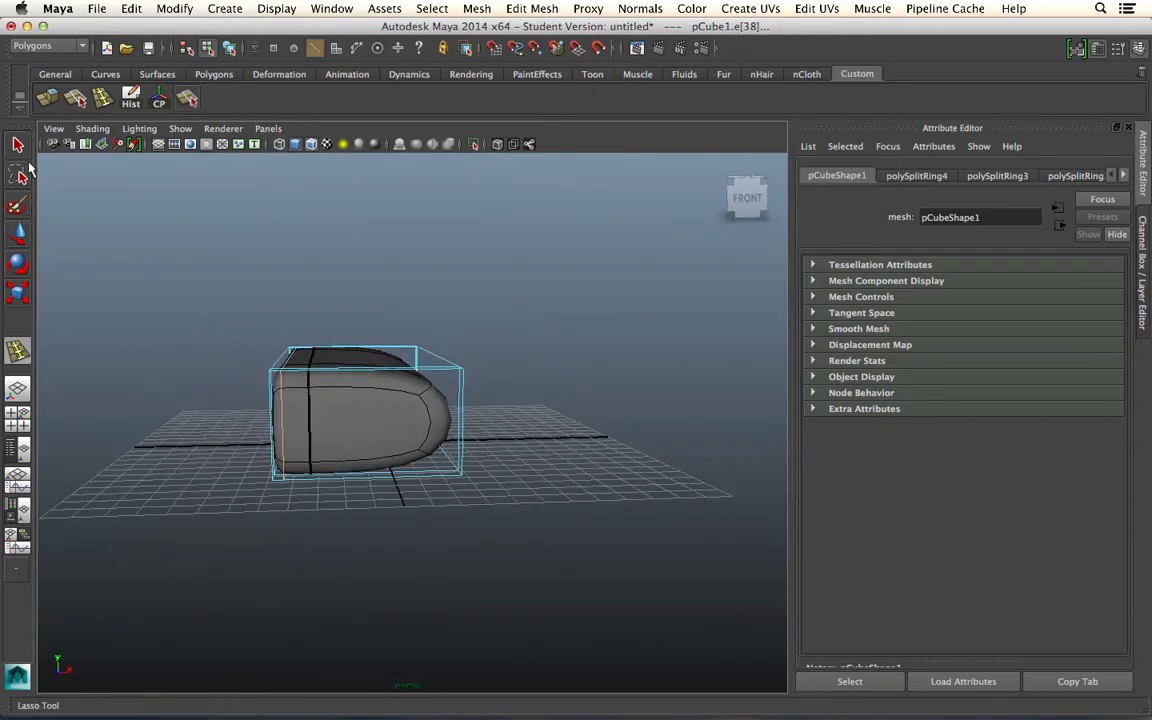
{"action": "key", "text": "q"}
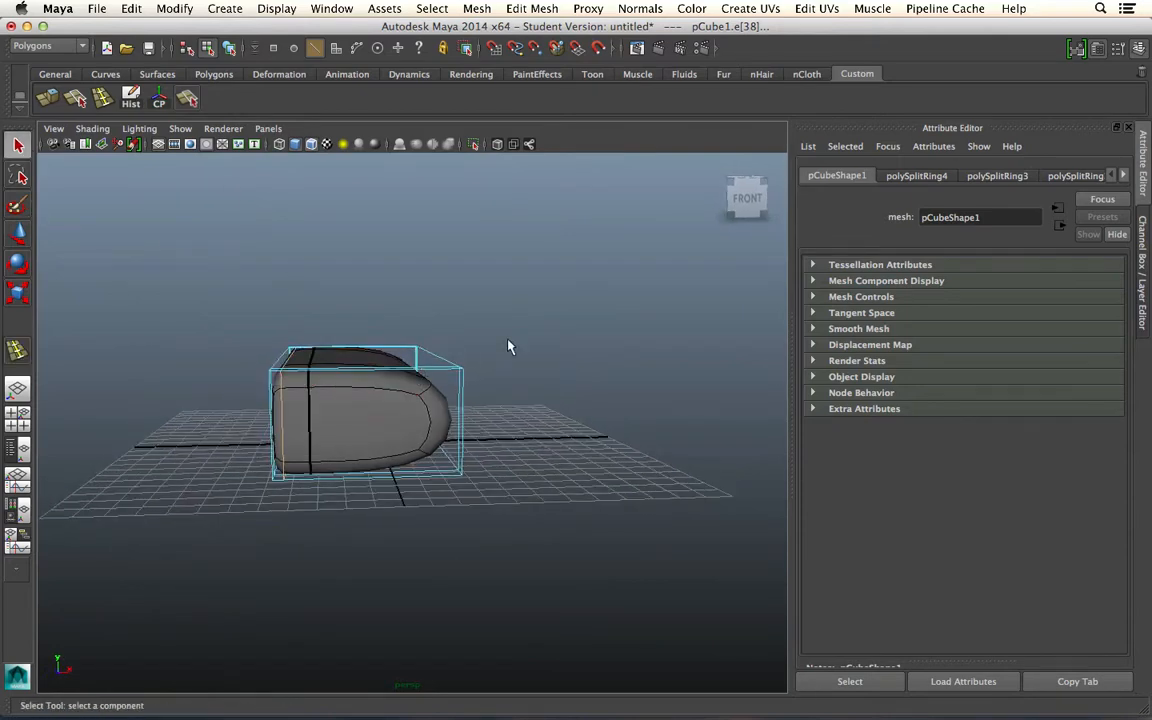
{"action": "left_click_drag", "start_coordinate": [522, 380], "coordinate": [388, 395], "text": "alt"}
{"action": "right_click_drag", "start_coordinate": [347, 369], "coordinate": [410, 348]}
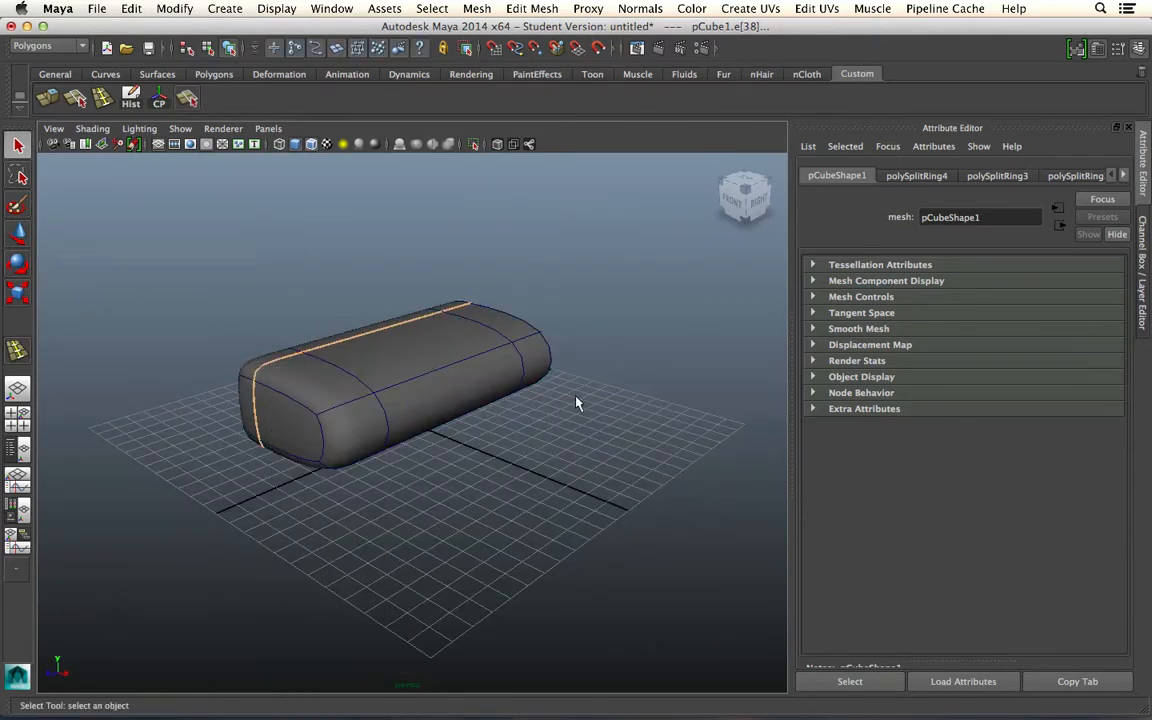
{"action": "left_click", "coordinate": [543, 470]}
{"action": "left_click_drag", "start_coordinate": [543, 470], "coordinate": [550, 470], "text": "alt"}
{"action": "left_click_drag", "start_coordinate": [482, 423], "coordinate": [443, 471], "text": "alt"}
{"action": "left_click", "coordinate": [443, 471]}
{"action": "key", "text": "1"}
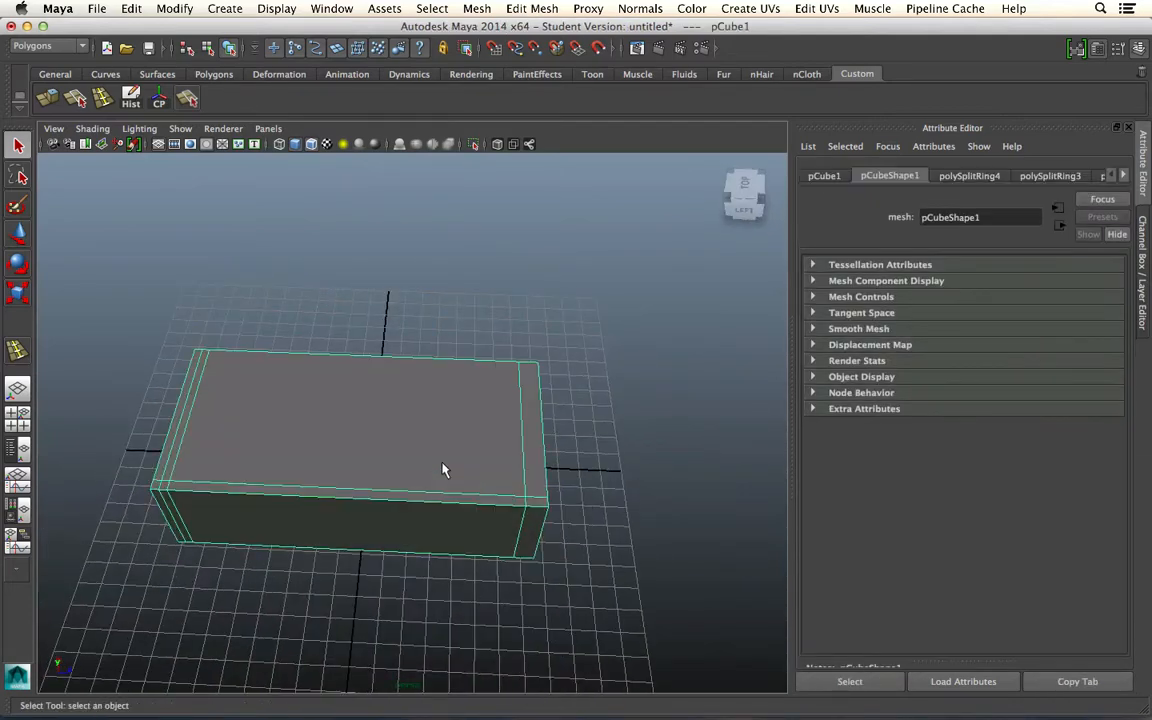
Examine the added edge loops on the unsmoothed box and compare the cage-plus-smooth display with the full smooth preview
{"action": "left_click_drag", "start_coordinate": [297, 317], "coordinate": [352, 324], "text": "alt"}
{"action": "left_click", "coordinate": [348, 335]}
{"action": "left_click_drag", "start_coordinate": [329, 373], "coordinate": [393, 297], "text": "alt"}
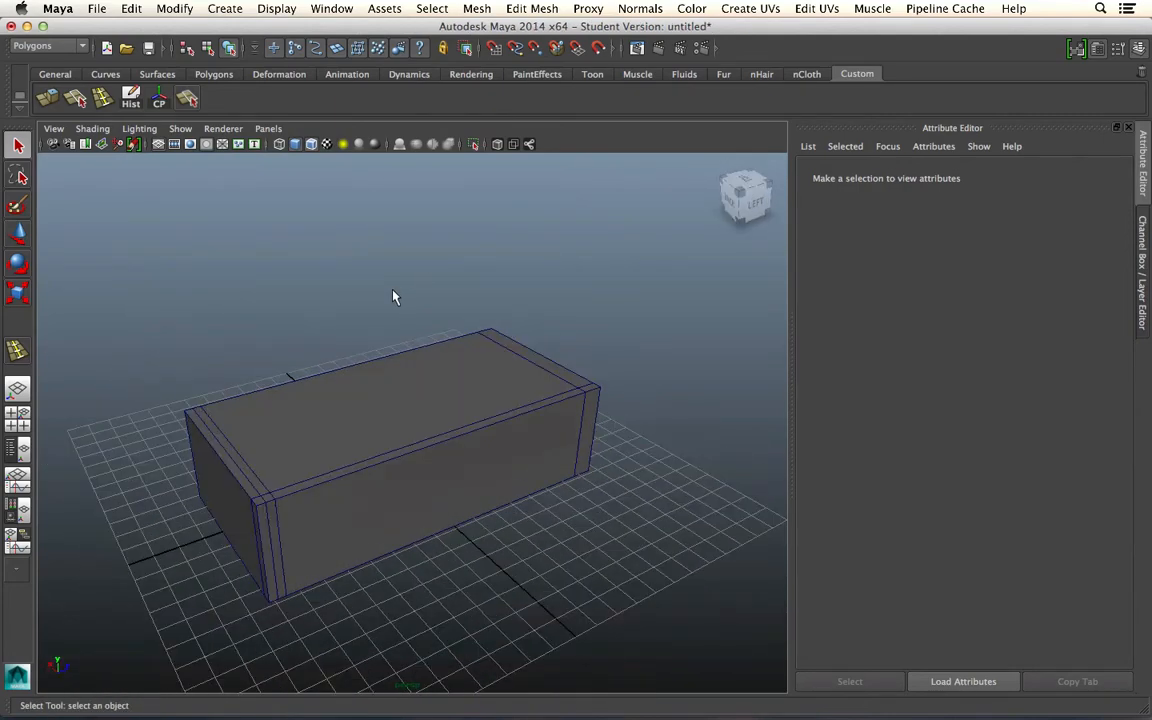
{"action": "left_click", "coordinate": [378, 419]}
{"action": "key", "text": "2"}
{"action": "mouse_move", "coordinate": [388, 421]}
{"action": "left_mouse_down", "text": "alt"}
{"action": "mouse_move", "coordinate": [129, 402]}
{"action": "mouse_move", "coordinate": [278, 404]}
{"action": "mouse_move", "coordinate": [355, 432]}
{"action": "mouse_move", "coordinate": [339, 458]}
{"action": "mouse_move", "coordinate": [342, 401]}
{"action": "mouse_move", "coordinate": [388, 445]}
{"action": "left_mouse_up", "text": "alt"}
{"action": "key", "text": "3"}
{"action": "key", "text": "2"}
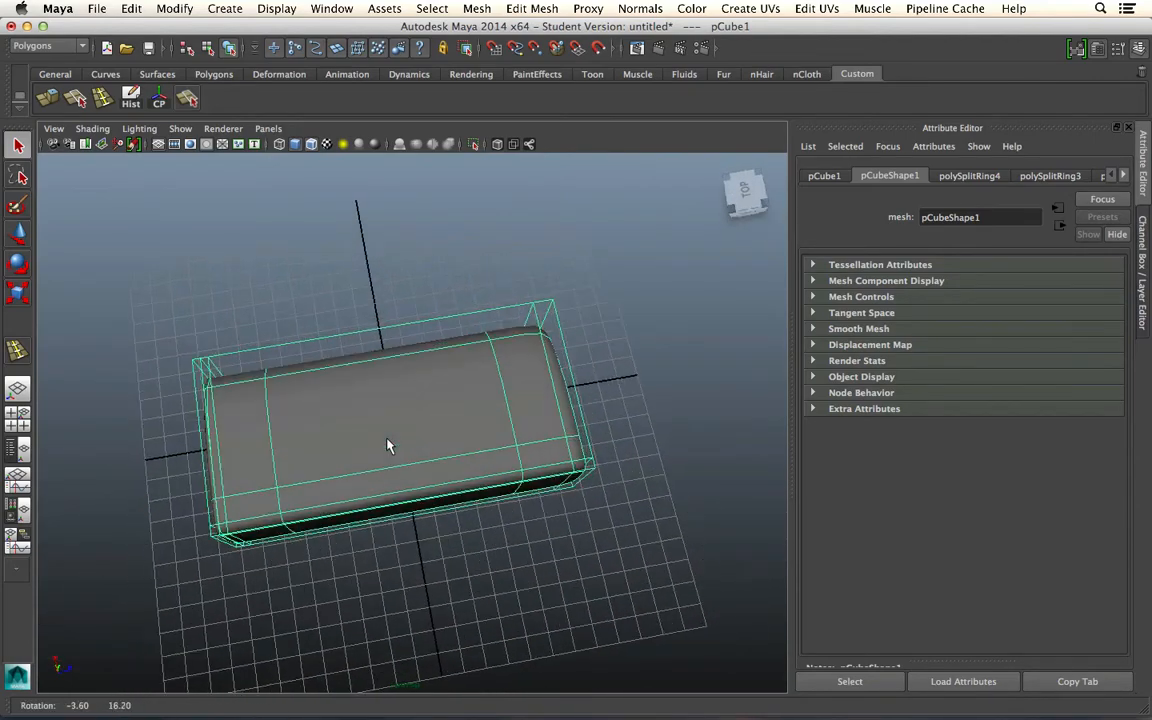
Select the four edges outlining one long side of the smoothed box in edge mode
{"action": "left_click", "coordinate": [524, 8]}
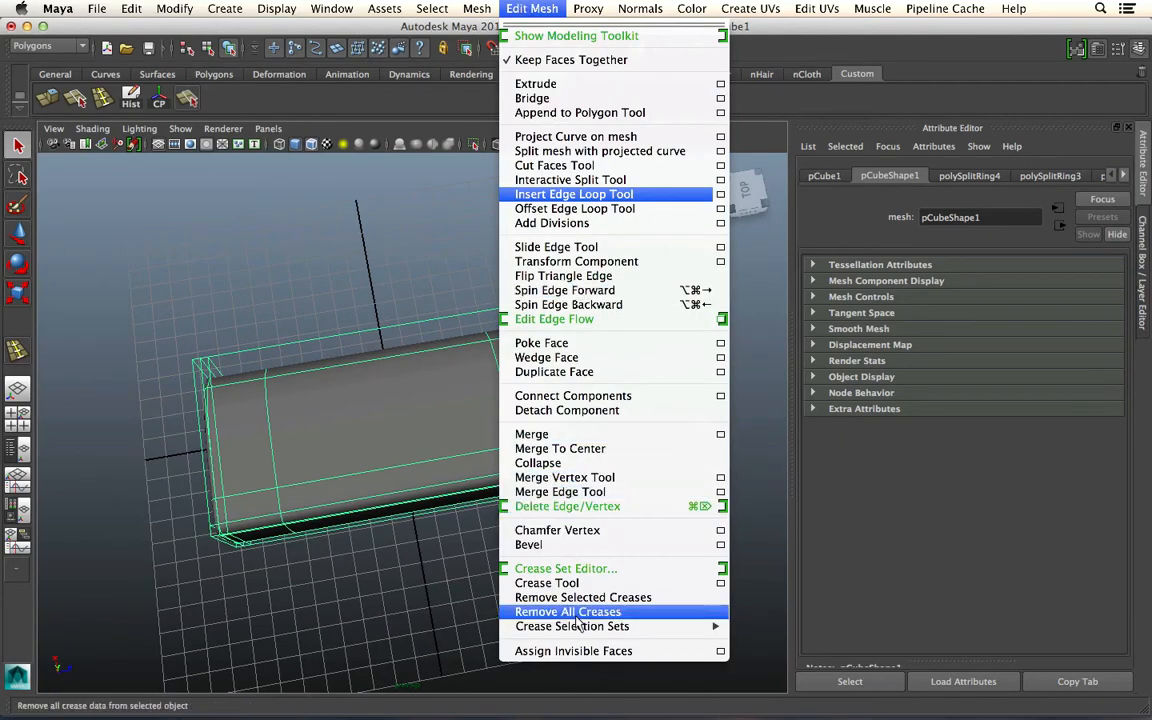
{"action": "left_click", "coordinate": [570, 586]}
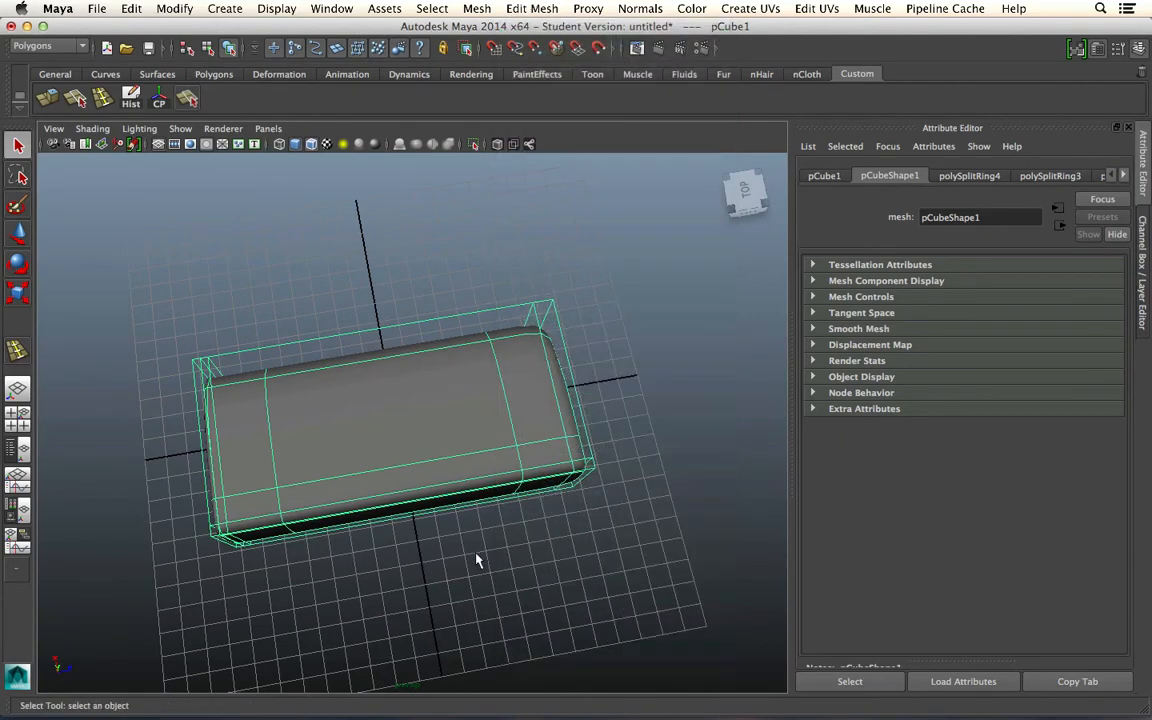
{"action": "left_click_drag", "start_coordinate": [548, 561], "coordinate": [367, 362], "text": "alt"}
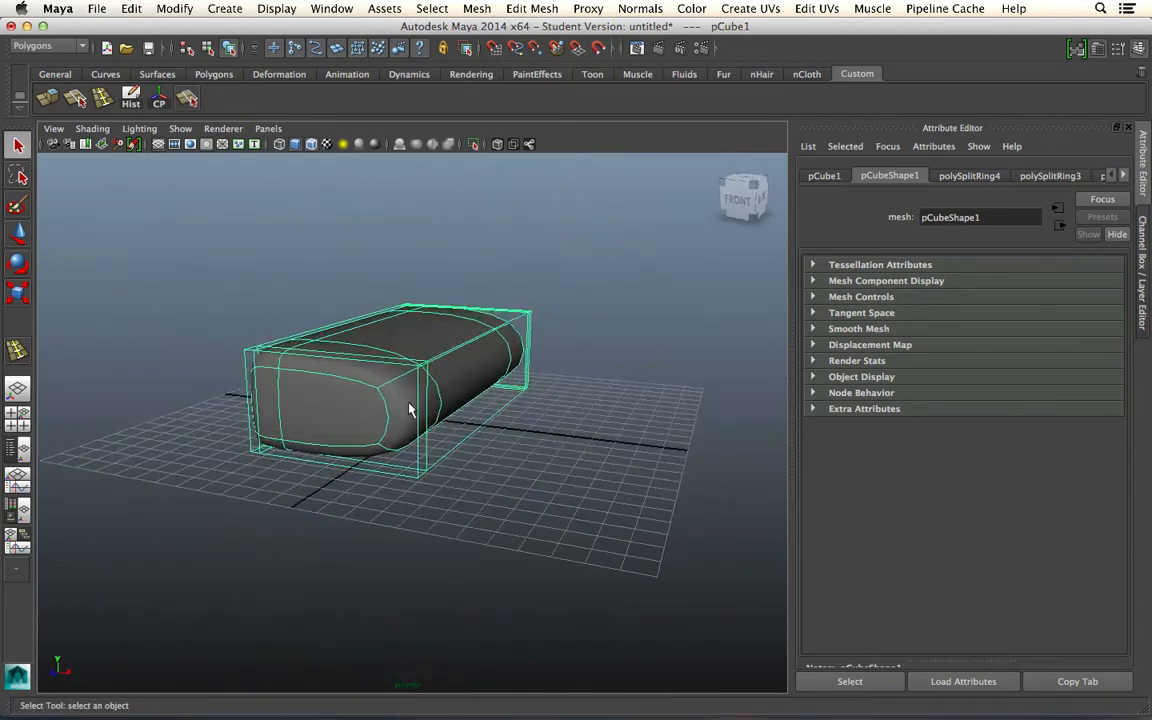
{"action": "left_click_drag", "start_coordinate": [442, 386], "coordinate": [389, 428], "text": "alt"}
{"action": "right_click_drag", "start_coordinate": [389, 428], "coordinate": [378, 335]}
{"action": "left_click", "coordinate": [385, 437]}
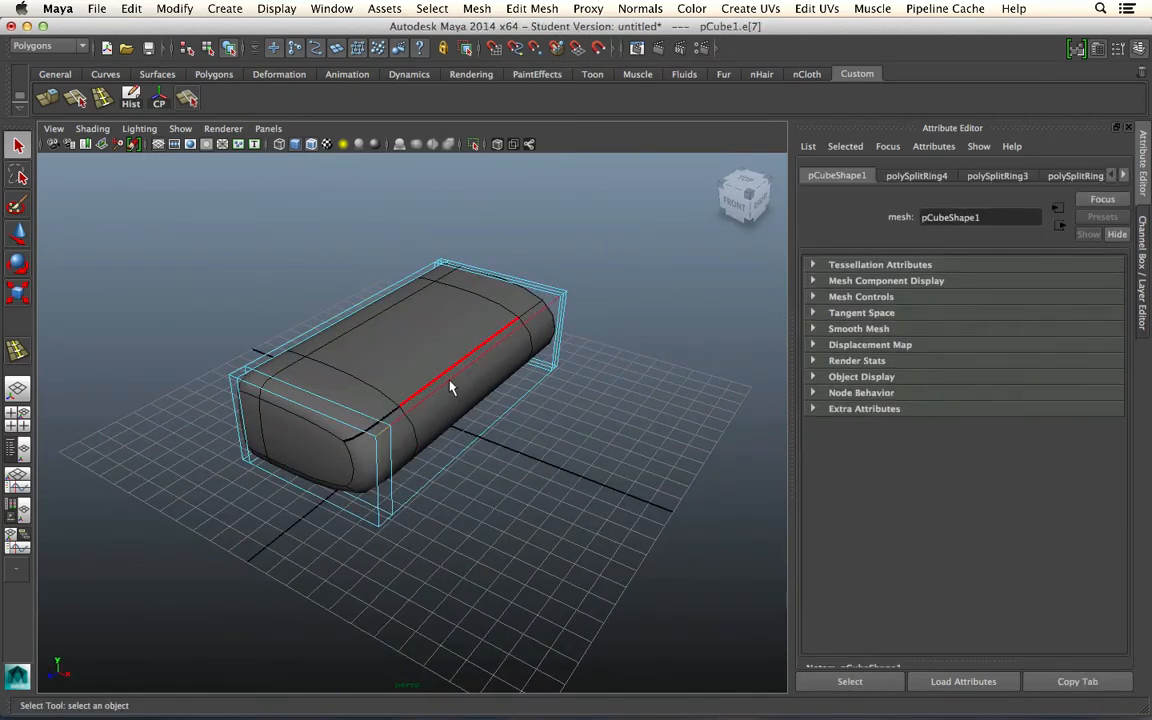
{"action": "left_click_drag", "start_coordinate": [487, 317], "coordinate": [603, 365], "text": "alt"}
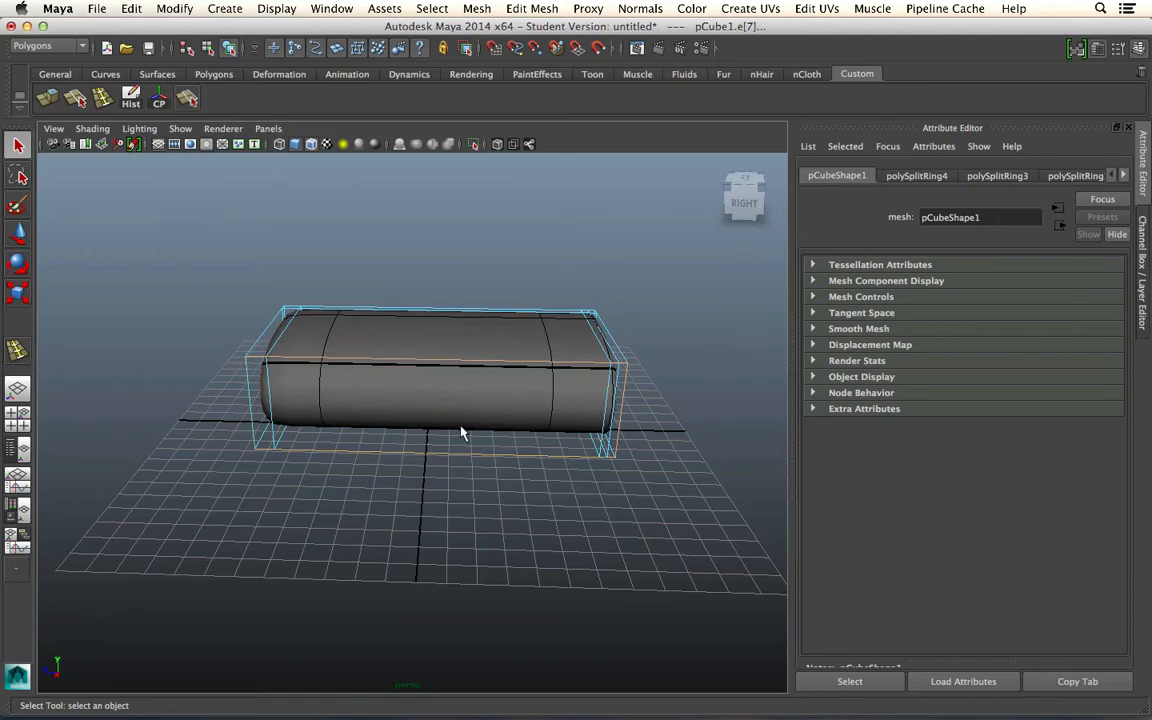
{"action": "left_click_drag", "start_coordinate": [376, 441], "coordinate": [540, 460], "text": "alt"}
Crease the selected edges with the Crease Tool until that side is sharp, and leave the tool
{"action": "left_click", "coordinate": [531, 8]}
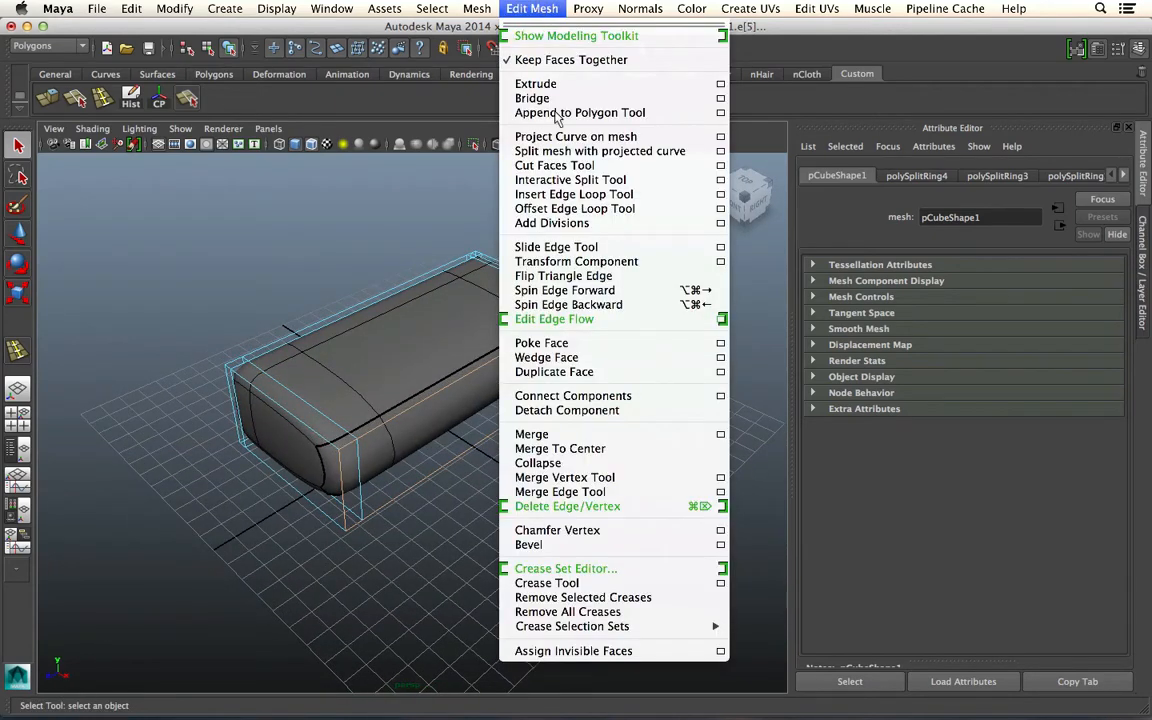
{"action": "left_click", "coordinate": [597, 583]}
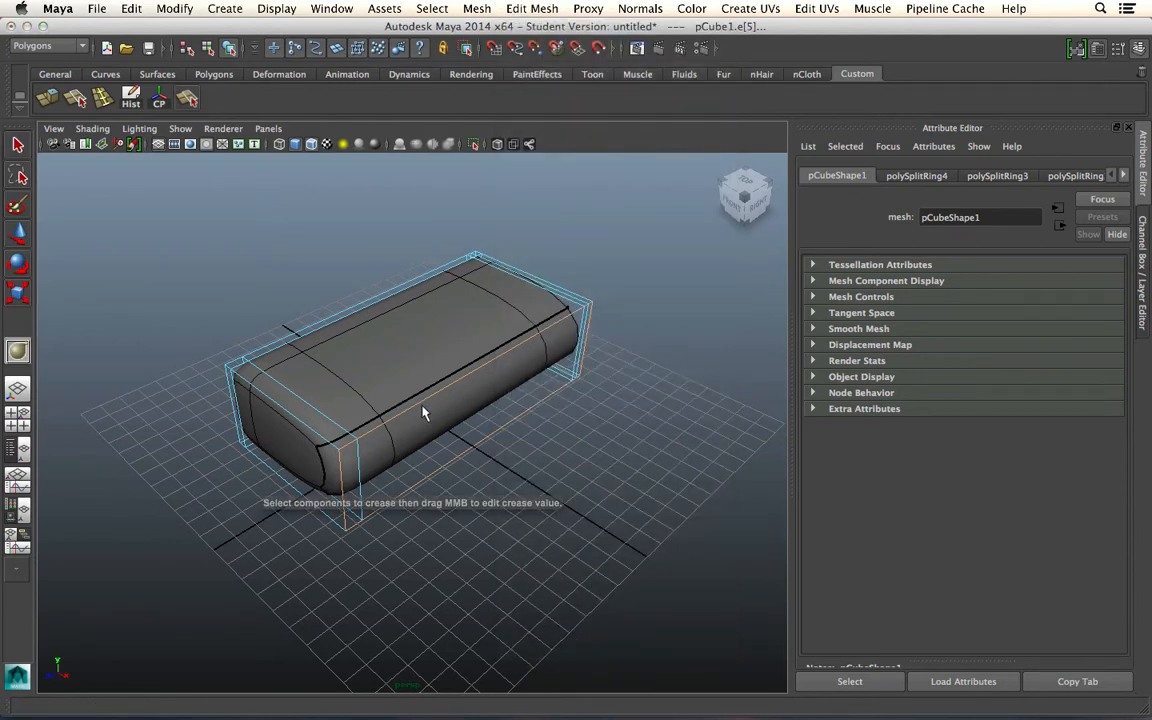
{"action": "middle_click_drag", "start_coordinate": [422, 412], "coordinate": [507, 433]}
{"action": "left_click_drag", "start_coordinate": [676, 488], "coordinate": [545, 450], "text": "alt"}
{"action": "left_click", "coordinate": [17, 145]}
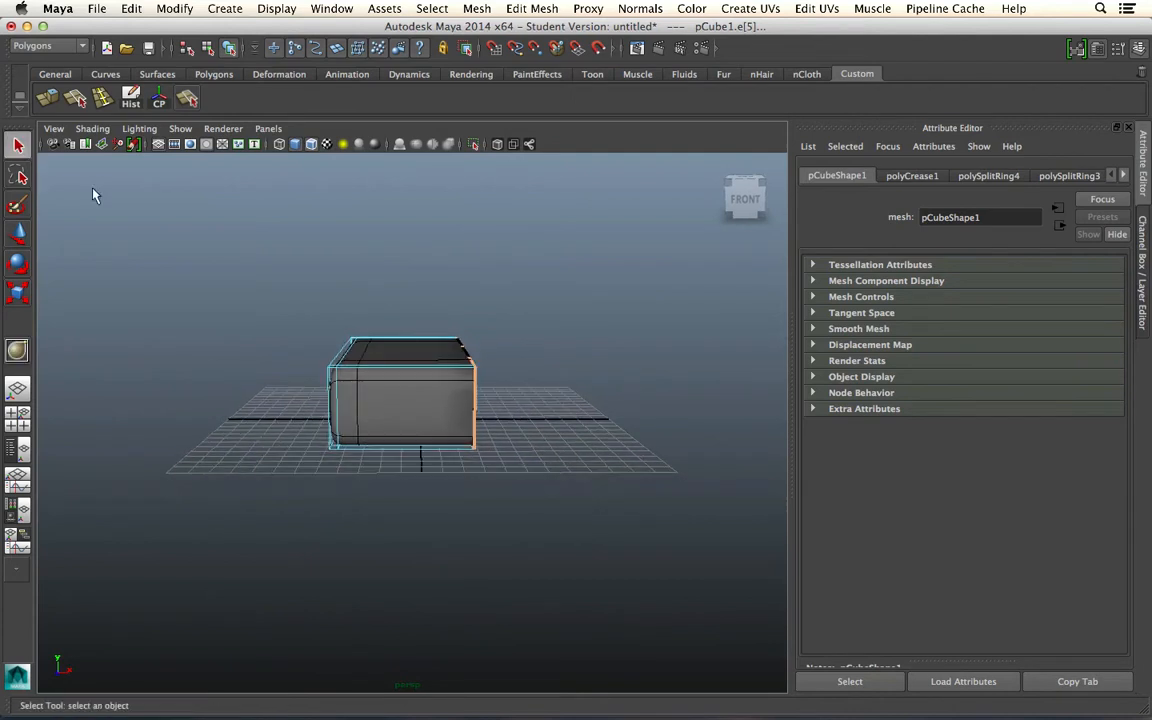
Examine the creased side of the box up close in full smooth preview and from above with the cage-plus-smooth display
{"action": "left_click", "coordinate": [559, 362]}
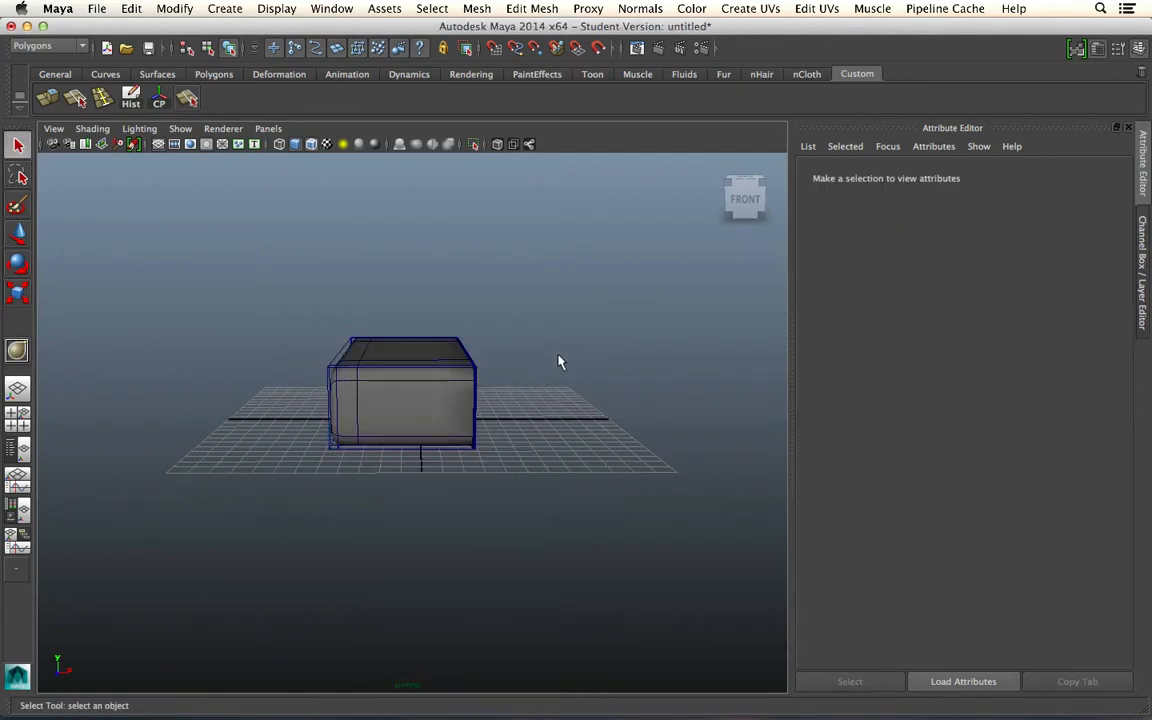
{"action": "left_click", "coordinate": [471, 371]}
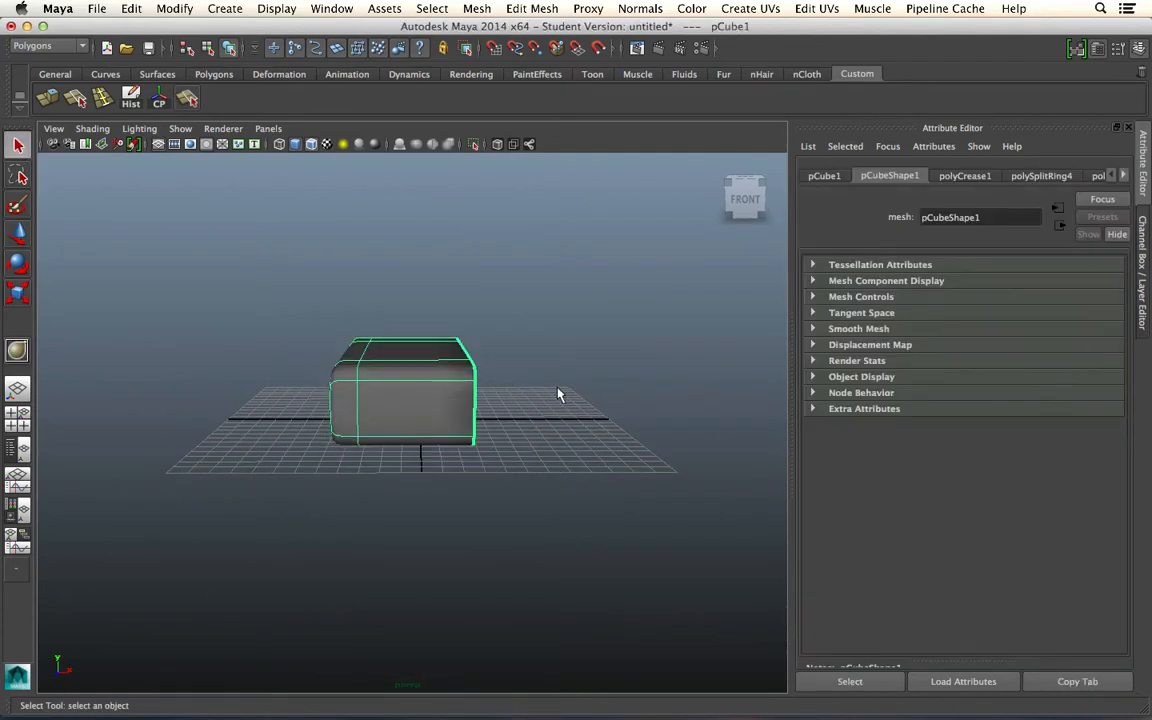
{"action": "left_click", "coordinate": [571, 422]}
{"action": "left_click_drag", "start_coordinate": [571, 422], "coordinate": [493, 422], "text": "alt"}
{"action": "left_click_drag", "start_coordinate": [347, 463], "coordinate": [489, 398], "text": "alt"}
{"action": "scroll", "coordinate": [489, 398], "scroll_direction": "up", "scroll_amount": 5}
{"action": "scroll", "coordinate": [489, 398], "scroll_direction": "down", "scroll_amount": 3}
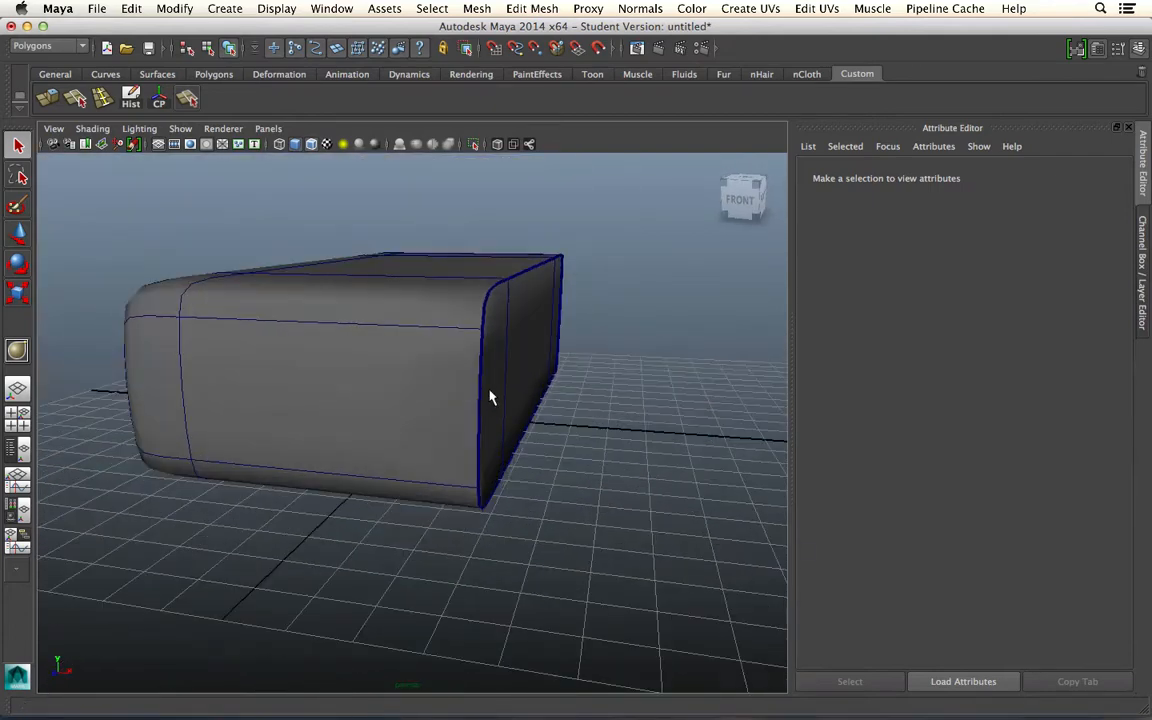
{"action": "scroll", "coordinate": [489, 398], "scroll_direction": "up", "scroll_amount": 3}
{"action": "left_click", "coordinate": [530, 276]}
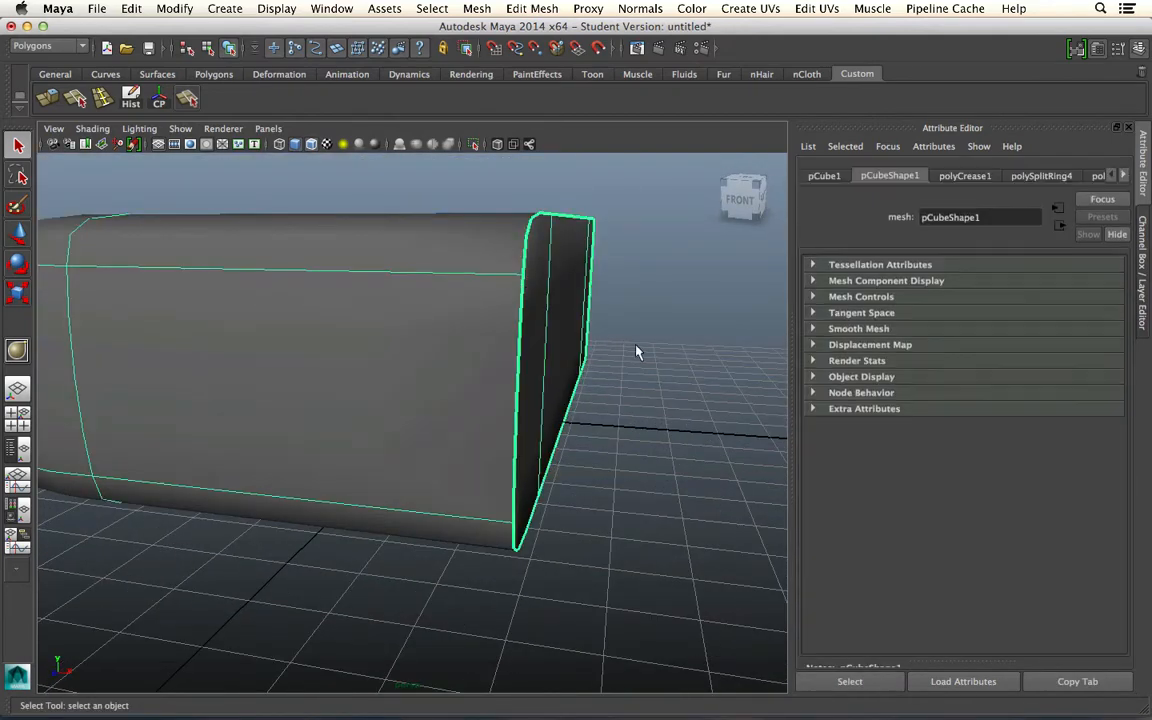
{"action": "left_click_drag", "start_coordinate": [638, 352], "coordinate": [563, 406], "text": "alt"}
{"action": "right_click_drag", "start_coordinate": [563, 406], "coordinate": [441, 356], "text": "alt"}
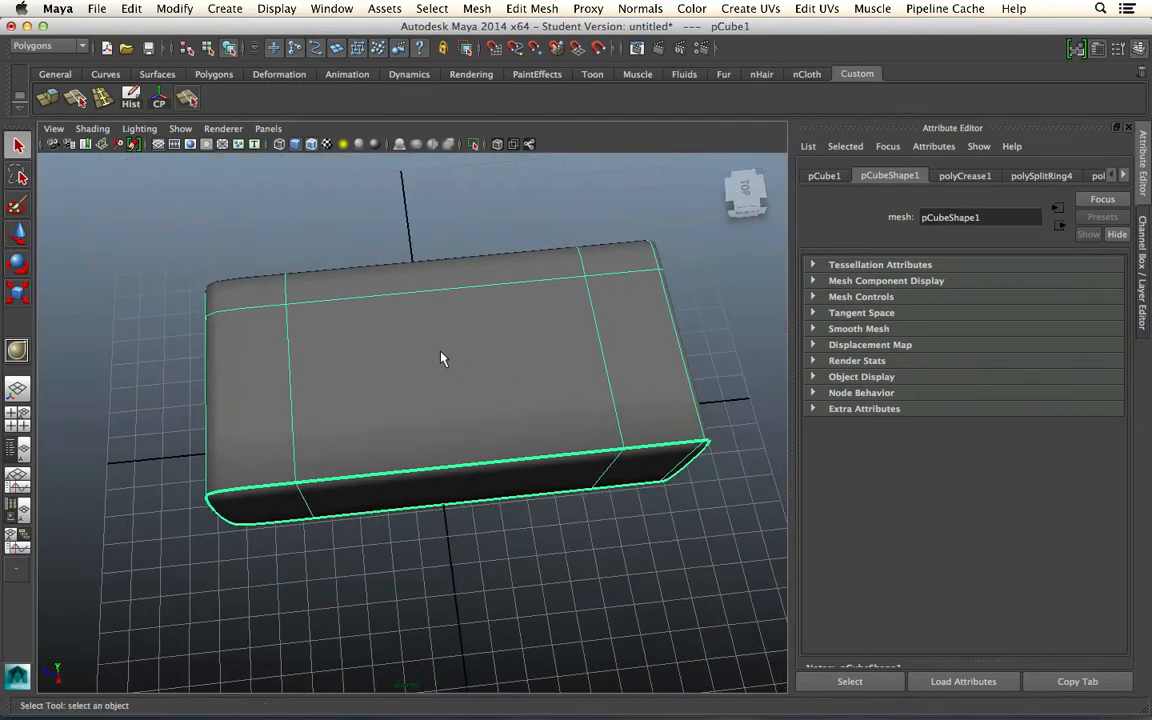
{"action": "key", "text": "2"}
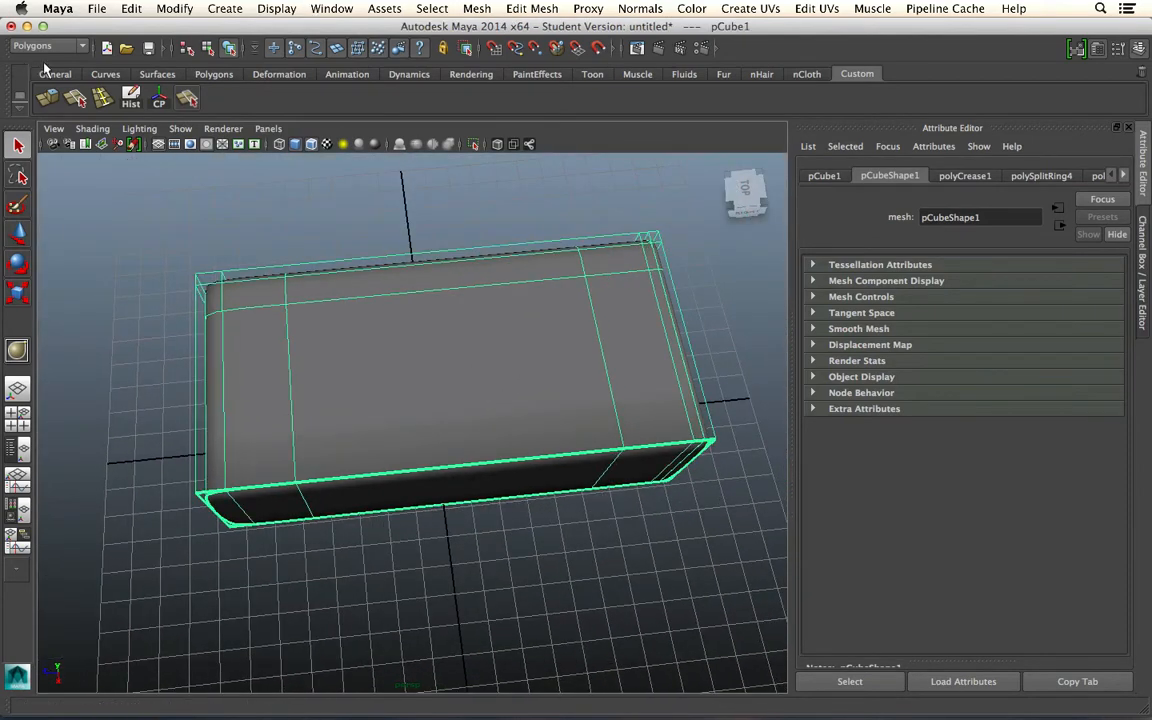
{"action": "left_click", "coordinate": [103, 97]}
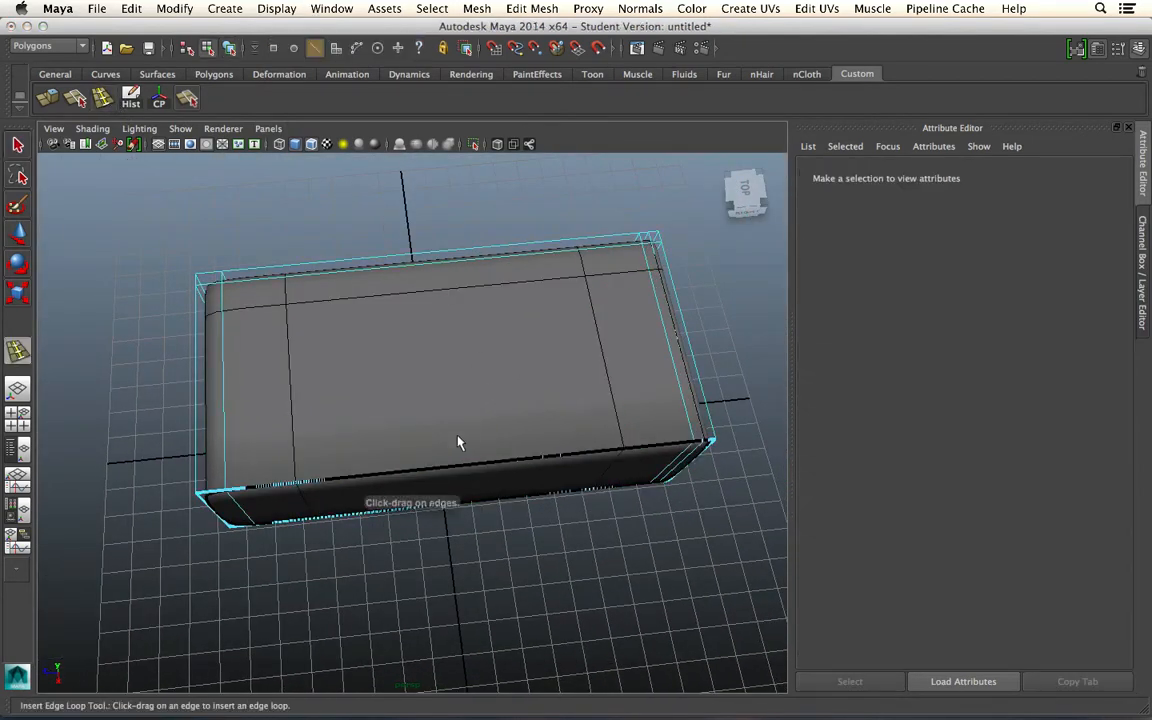
{"action": "left_click", "coordinate": [477, 8]}
{"action": "mouse_move", "coordinate": [531, 8]}
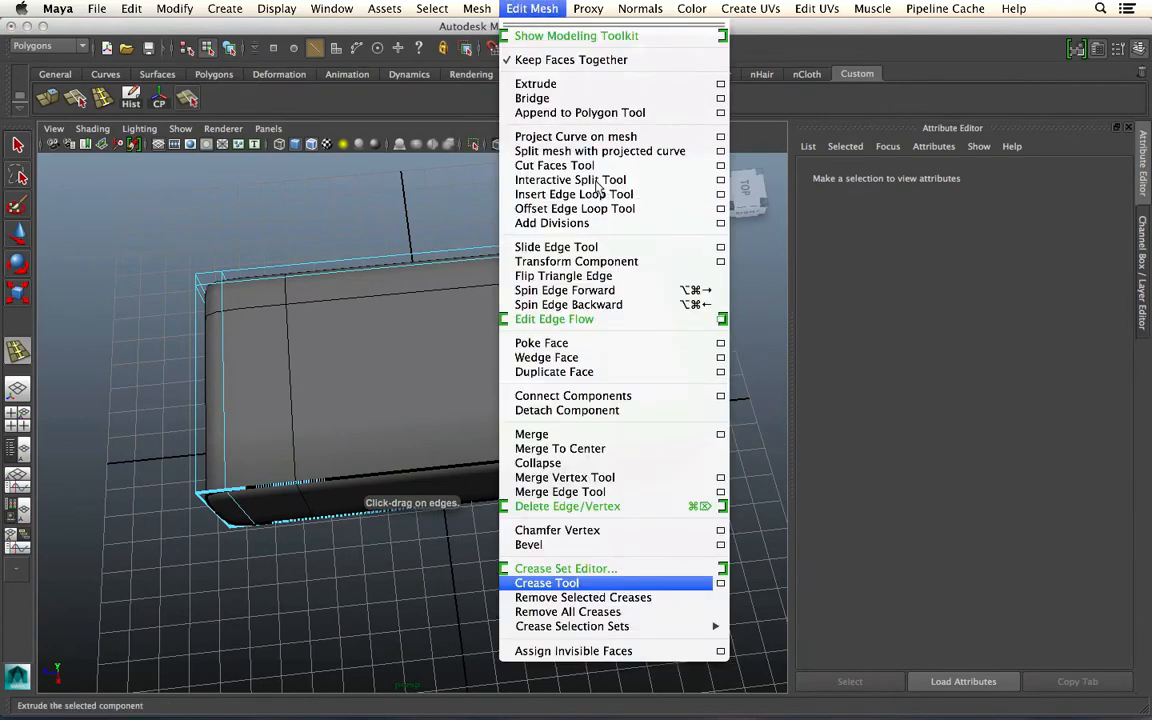
{"action": "left_click", "coordinate": [570, 180]}
{"action": "left_click", "coordinate": [234, 288]}
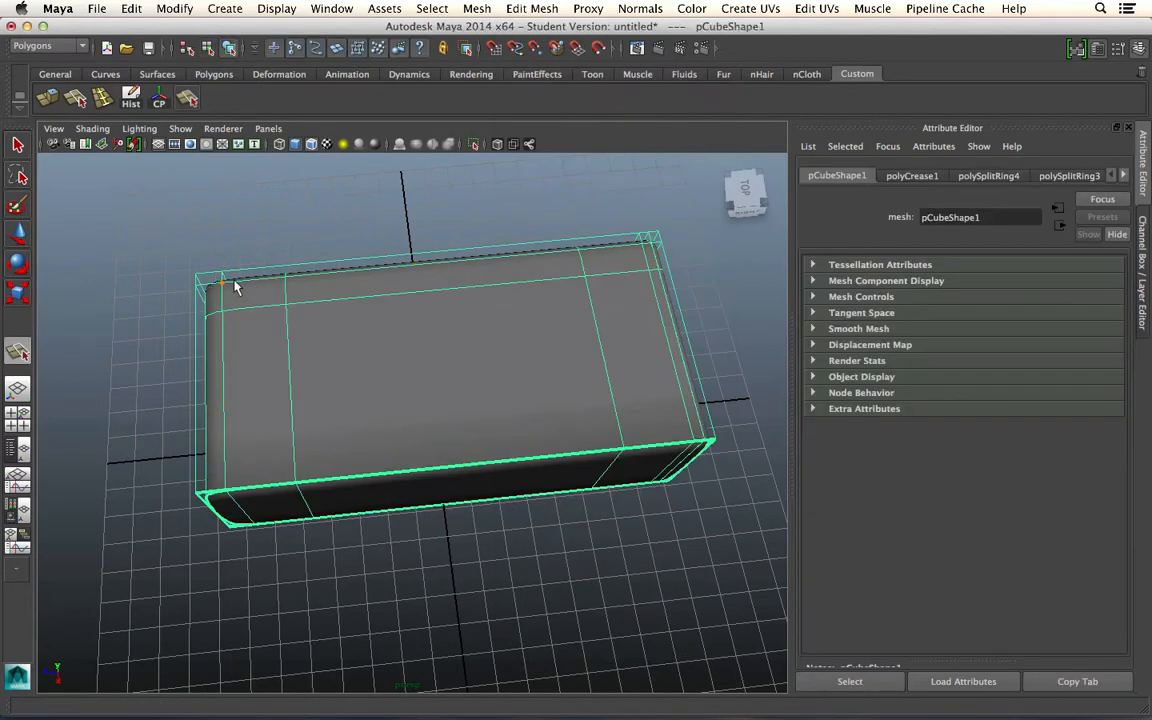
{"action": "left_click", "coordinate": [549, 10]}
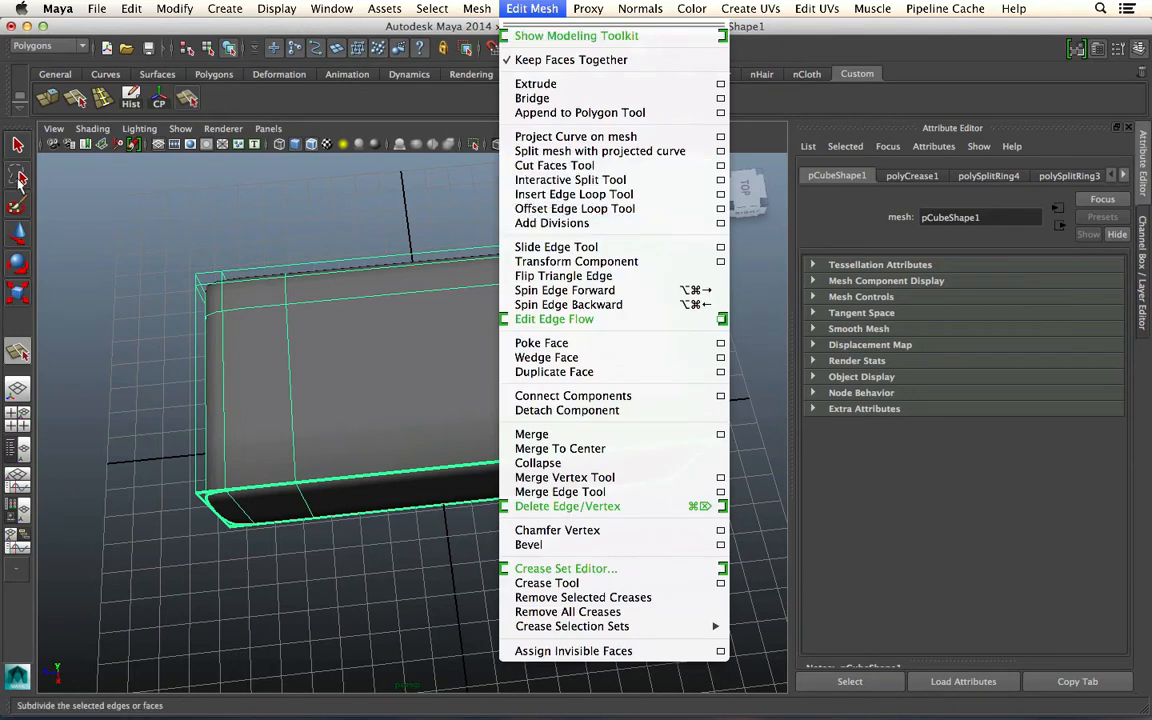
{"action": "left_click", "coordinate": [551, 223]}
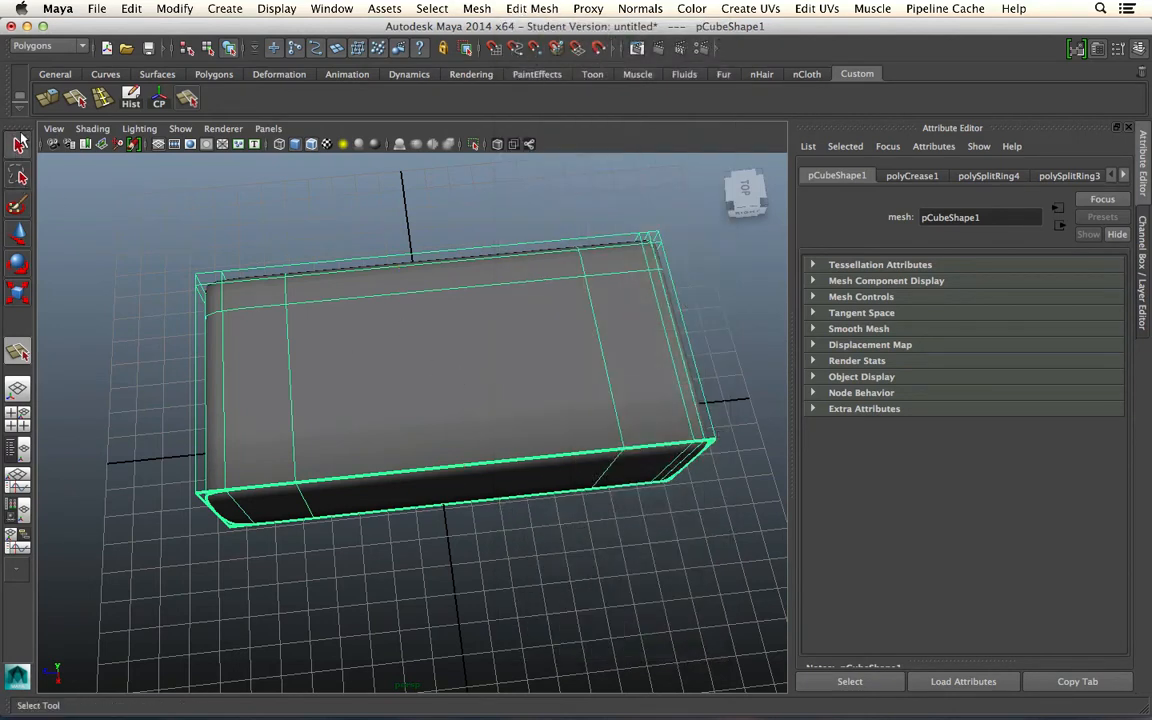
{"action": "left_click", "coordinate": [19, 143]}
Extrude the box's large top face upward by about 2.94 units
{"action": "right_click_drag", "start_coordinate": [380, 321], "coordinate": [380, 360]}
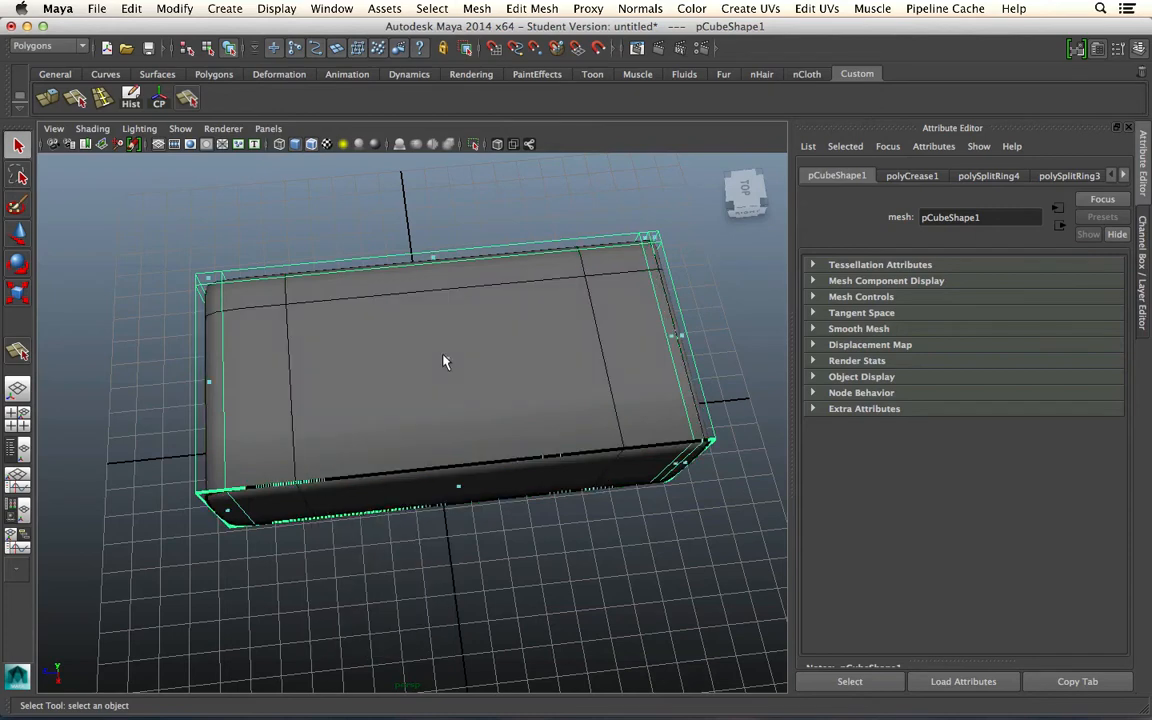
{"action": "left_click", "coordinate": [457, 387]}
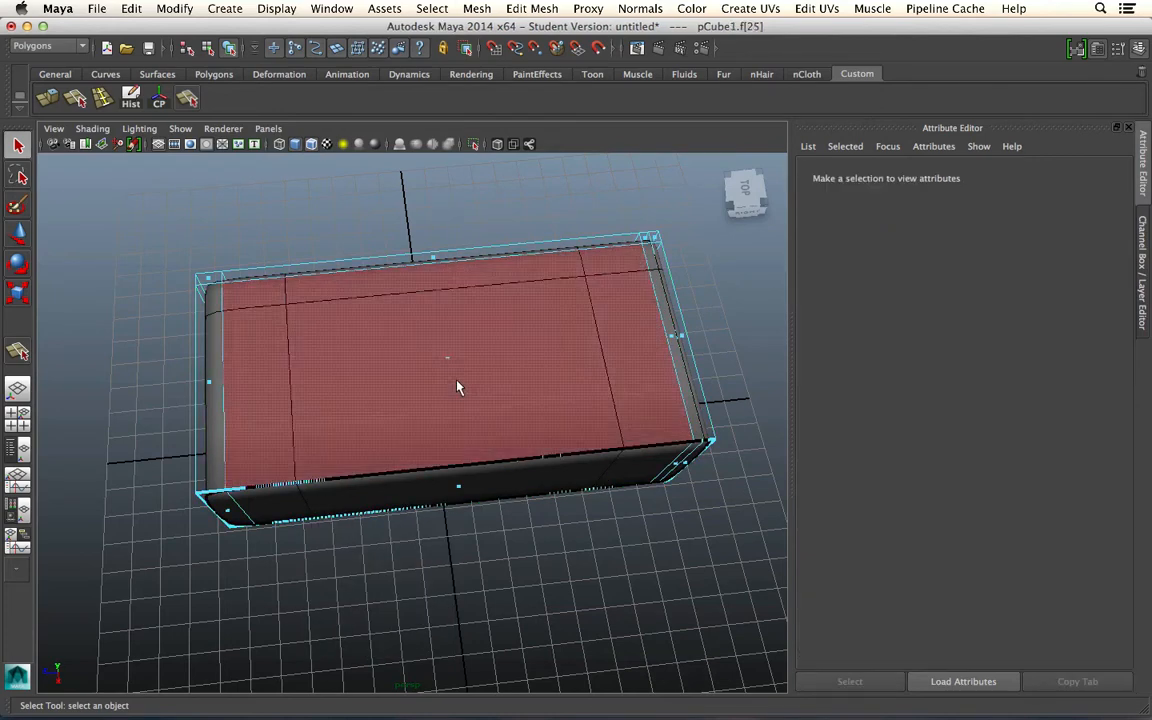
{"action": "left_click", "coordinate": [445, 356]}
{"action": "left_click", "coordinate": [530, 8]}
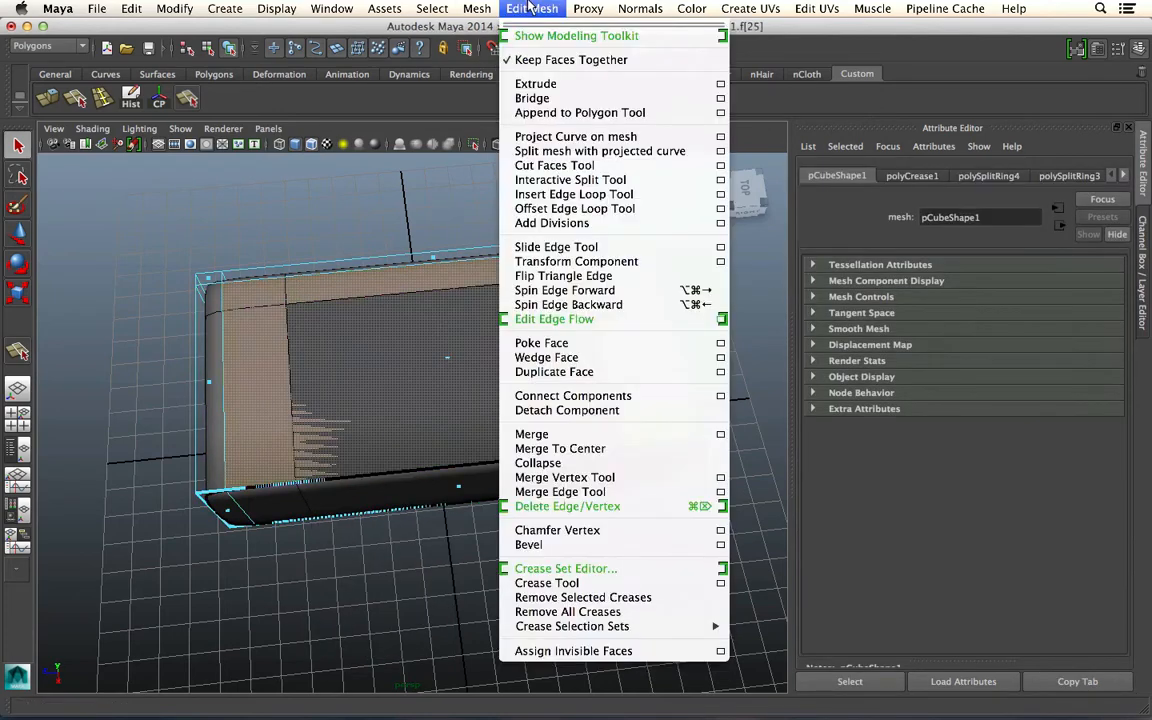
{"action": "left_click", "coordinate": [540, 84]}
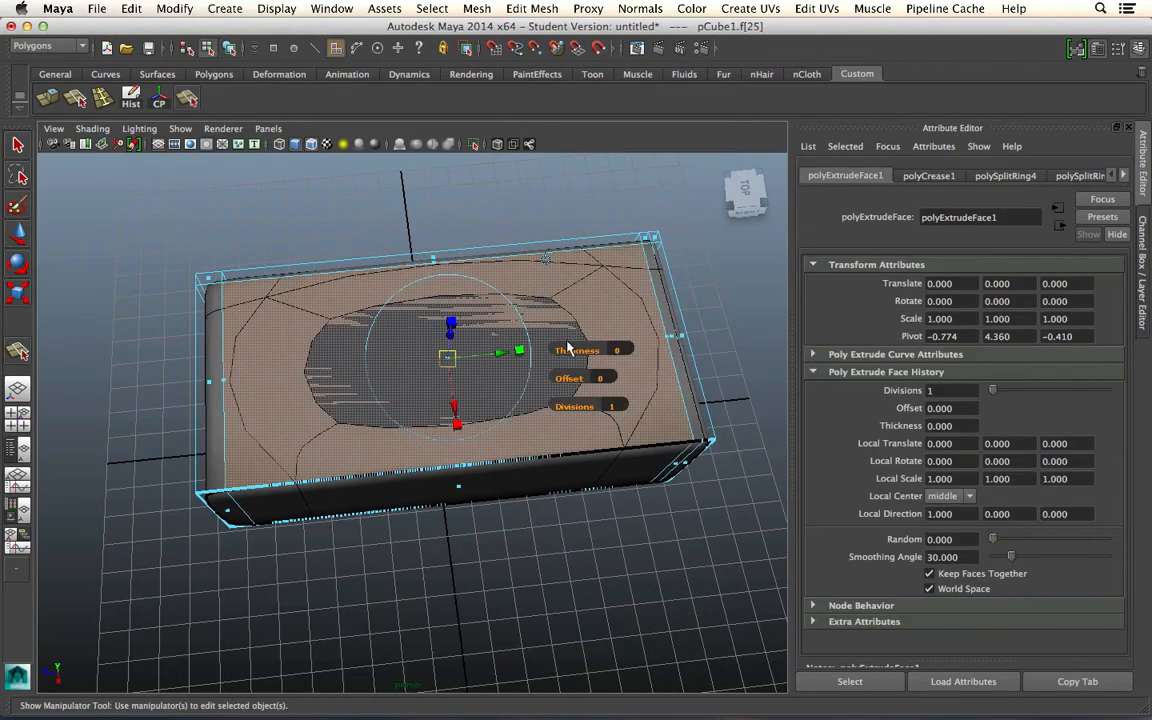
{"action": "left_click_drag", "start_coordinate": [567, 347], "coordinate": [545, 210], "text": "alt"}
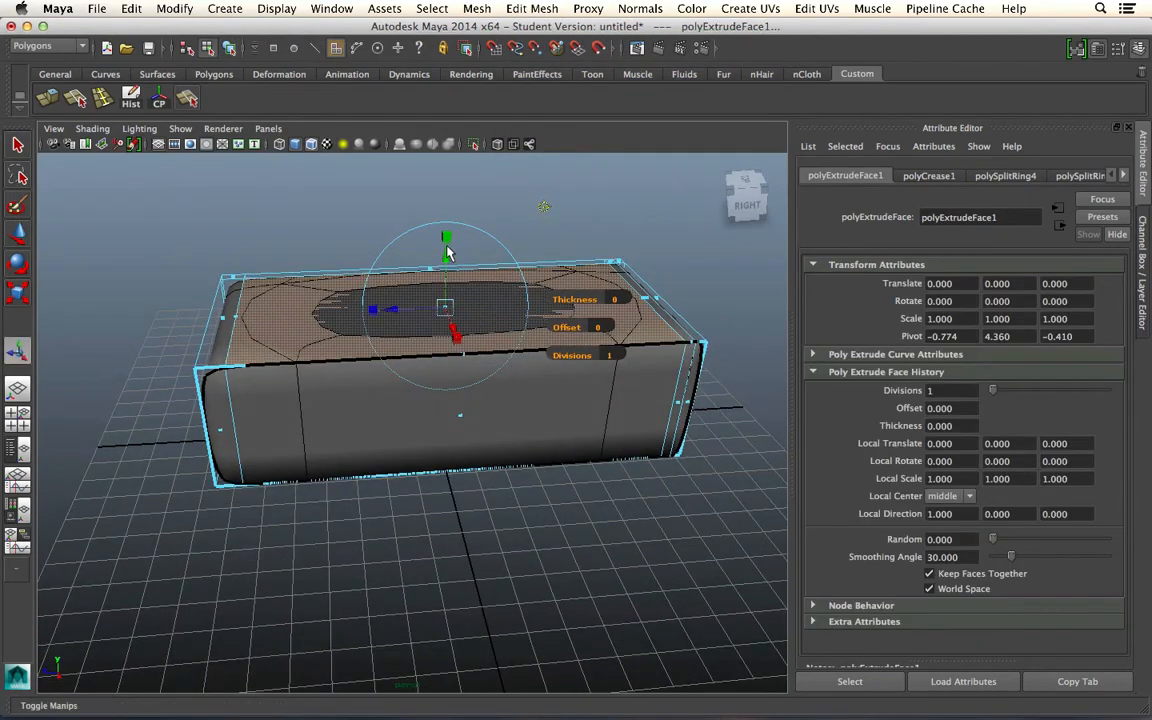
{"action": "left_click_drag", "start_coordinate": [447, 253], "coordinate": [450, 162]}
{"action": "left_click_drag", "start_coordinate": [451, 138], "coordinate": [451, 178]}
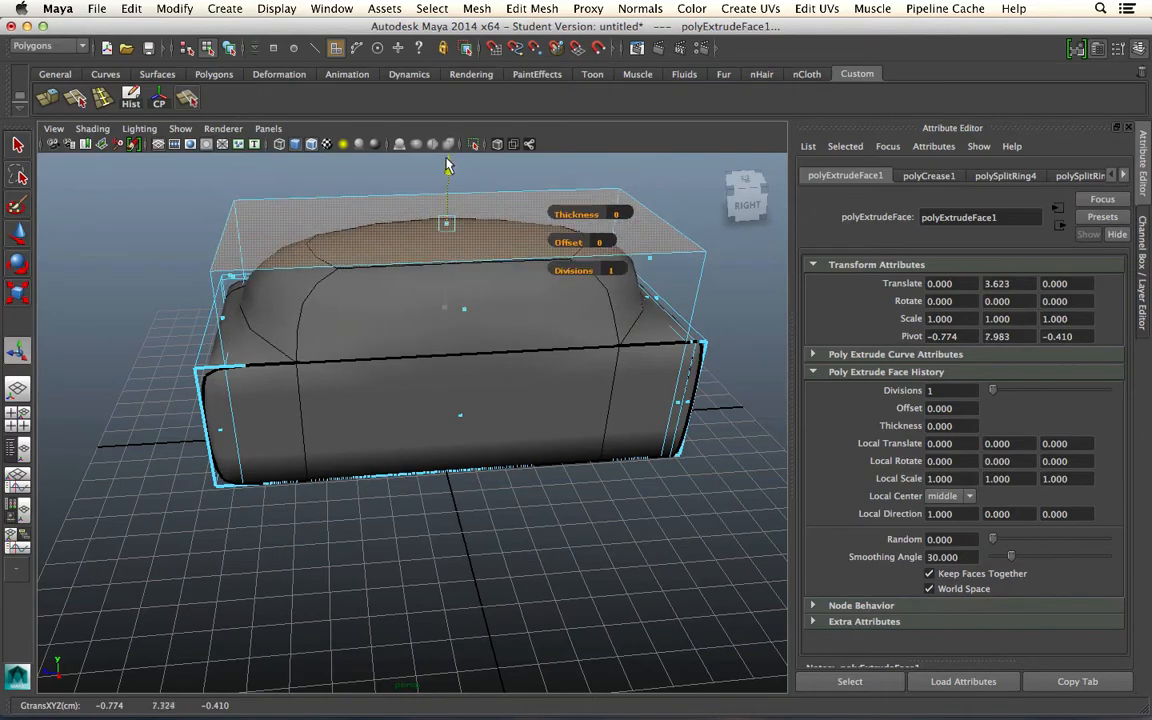
Extrude the large face at the short end outward, return to object mode and deselect the mesh
{"action": "left_click_drag", "start_coordinate": [389, 338], "coordinate": [349, 346], "text": "alt"}
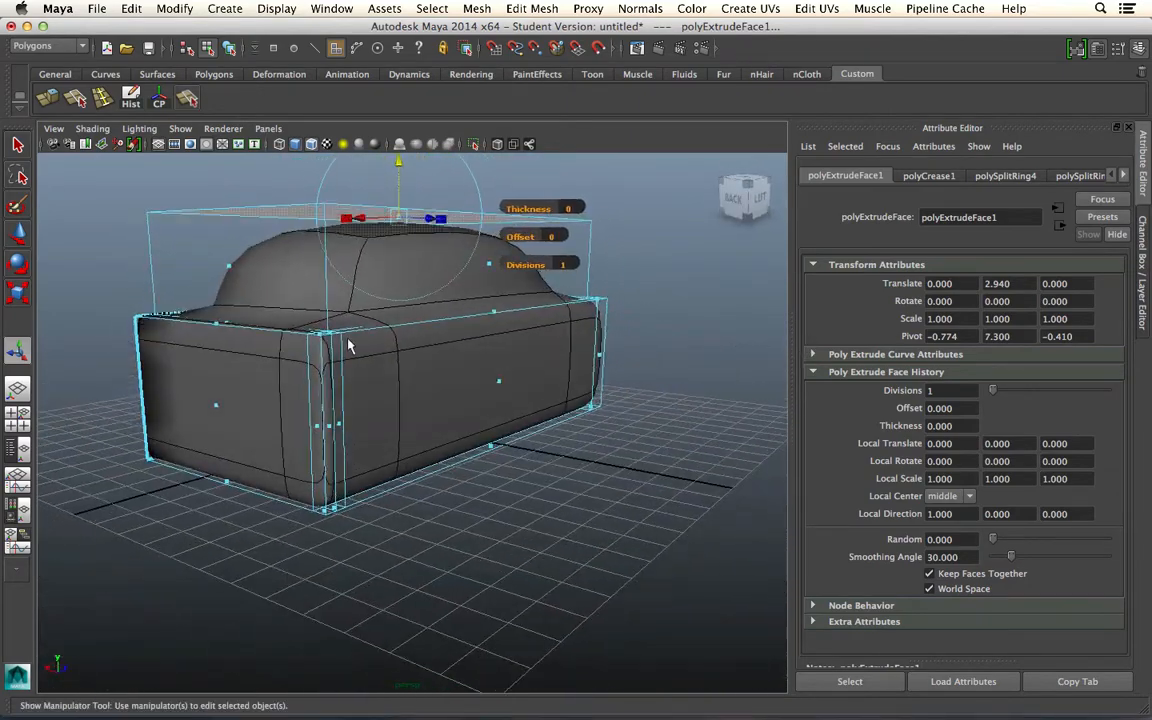
{"action": "left_click", "coordinate": [220, 408]}
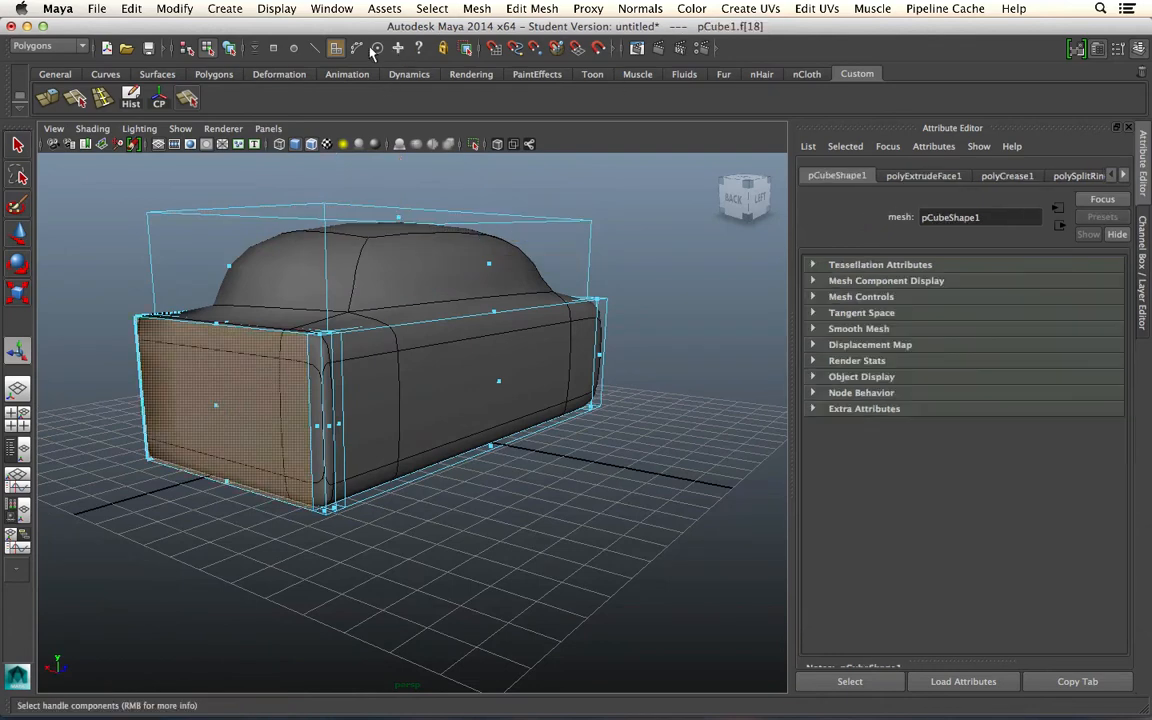
{"action": "left_click", "coordinate": [50, 101]}
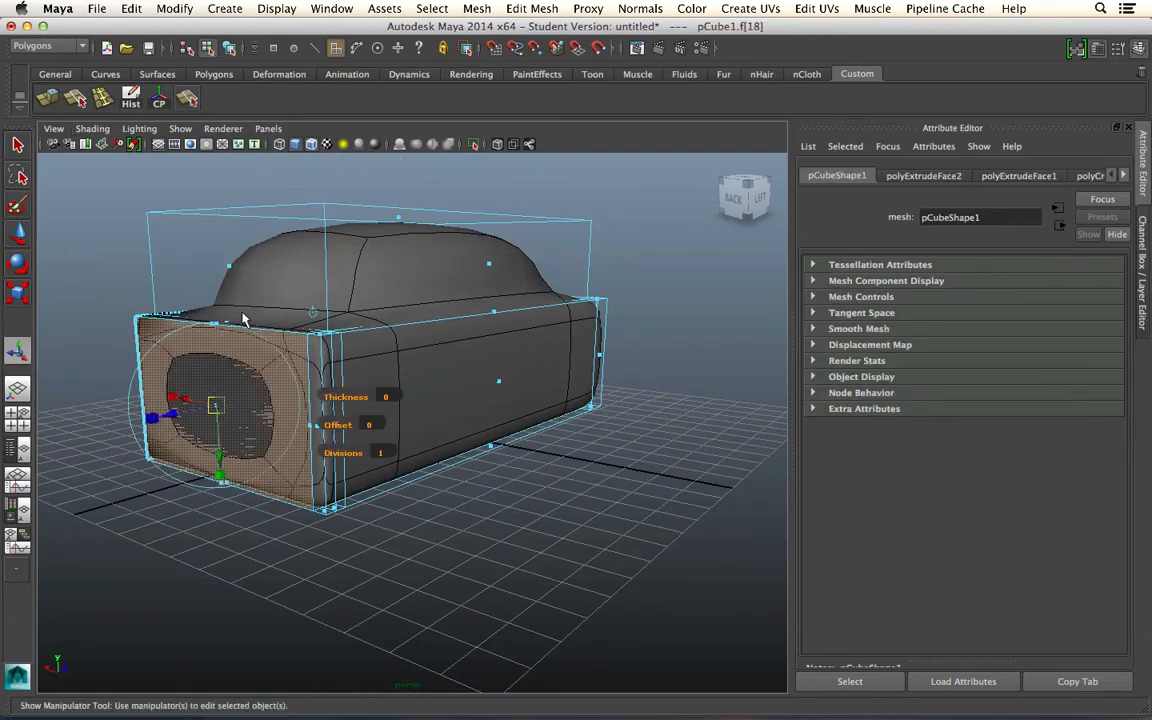
{"action": "left_click_drag", "start_coordinate": [175, 420], "coordinate": [338, 506]}
{"action": "right_click_drag", "start_coordinate": [404, 367], "coordinate": [496, 362]}
{"action": "left_click", "coordinate": [633, 388]}
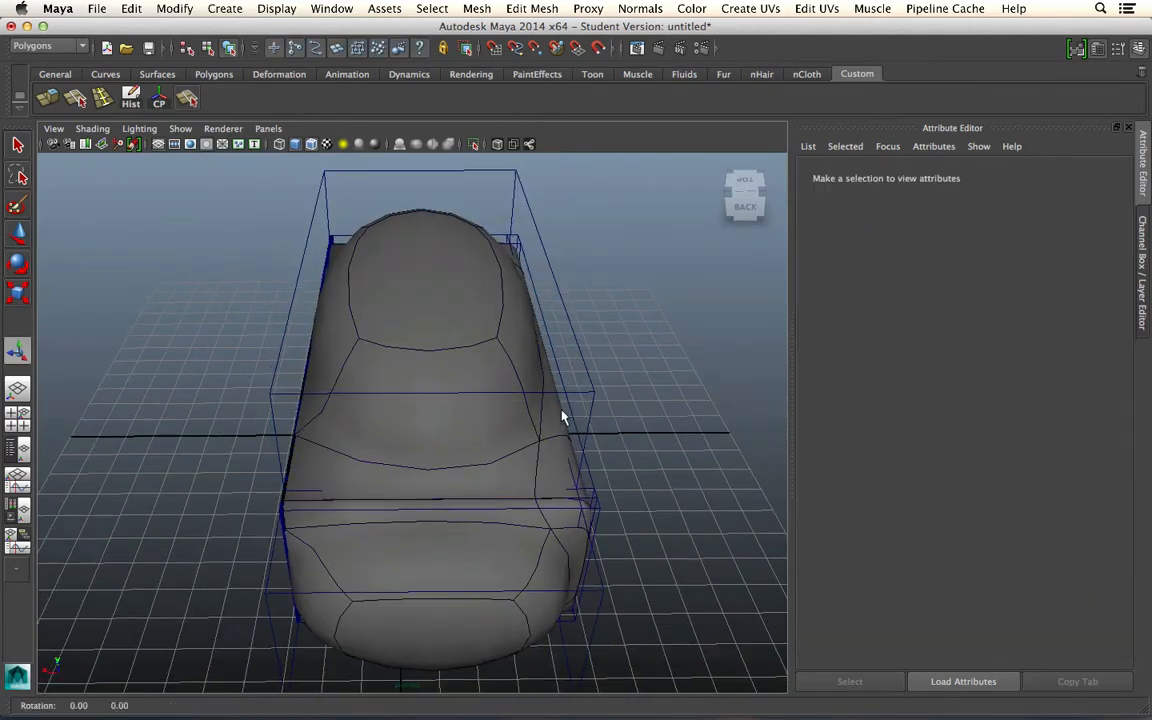
Select the top edge near the joint between the box and the end extrusion, and scale it along its length
{"action": "left_click_drag", "start_coordinate": [561, 411], "coordinate": [538, 410], "text": "alt"}
{"action": "right_click_drag", "start_coordinate": [249, 368], "coordinate": [249, 406]}
{"action": "left_click_drag", "start_coordinate": [170, 360], "coordinate": [510, 480], "text": "alt"}
{"action": "left_click", "coordinate": [437, 442]}
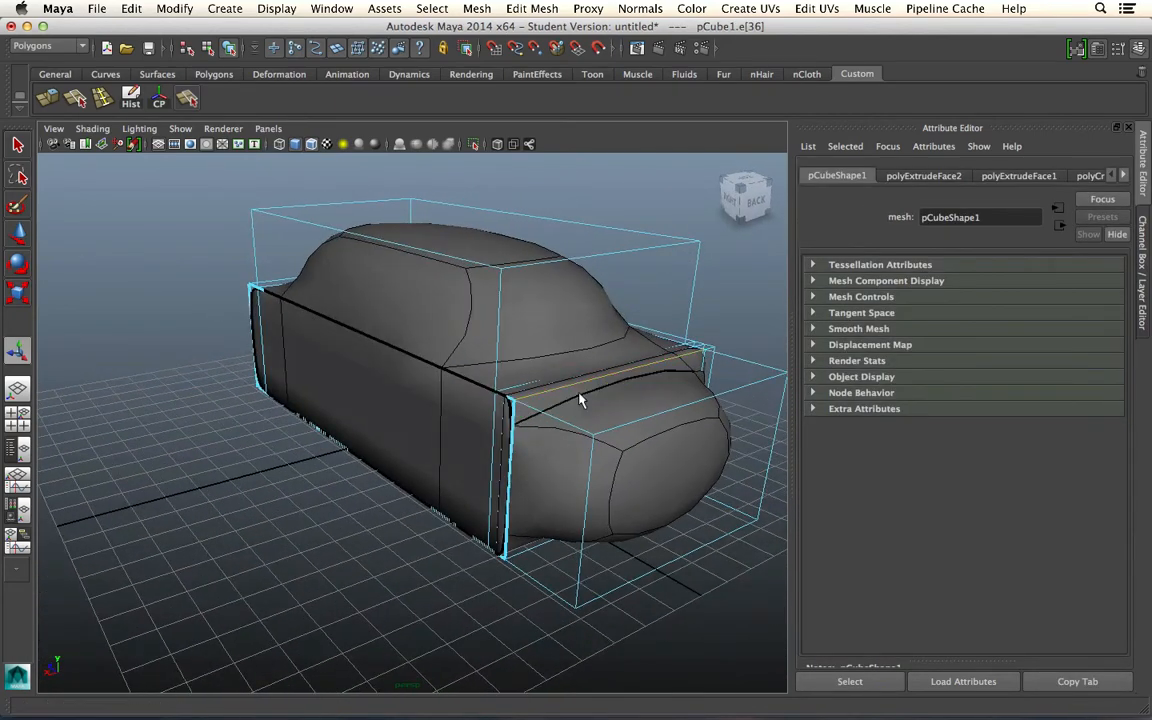
{"action": "key", "text": "w"}
{"action": "left_click_drag", "start_coordinate": [627, 338], "coordinate": [651, 458]}
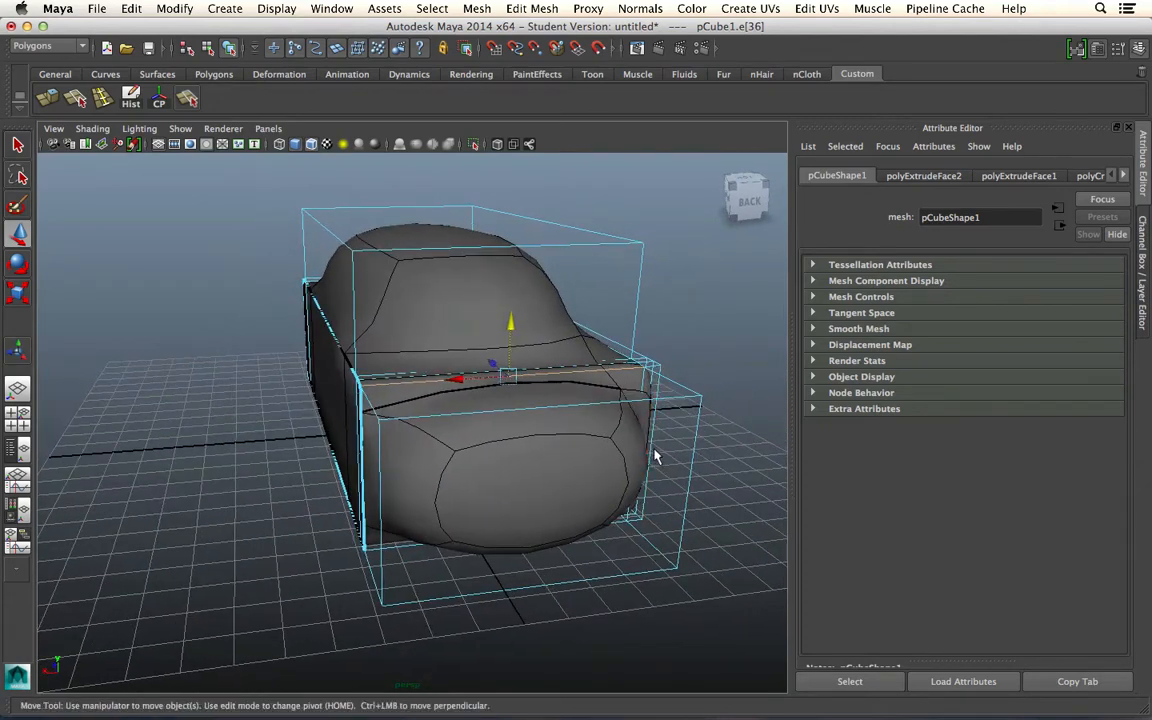
{"action": "key", "text": "r"}
{"action": "mouse_move", "coordinate": [443, 380]}
{"action": "left_mouse_down"}
{"action": "mouse_move", "coordinate": [462, 382]}
{"action": "mouse_move", "coordinate": [440, 382]}
{"action": "mouse_move", "coordinate": [475, 405]}
{"action": "mouse_move", "coordinate": [442, 368]}
{"action": "left_mouse_up"}
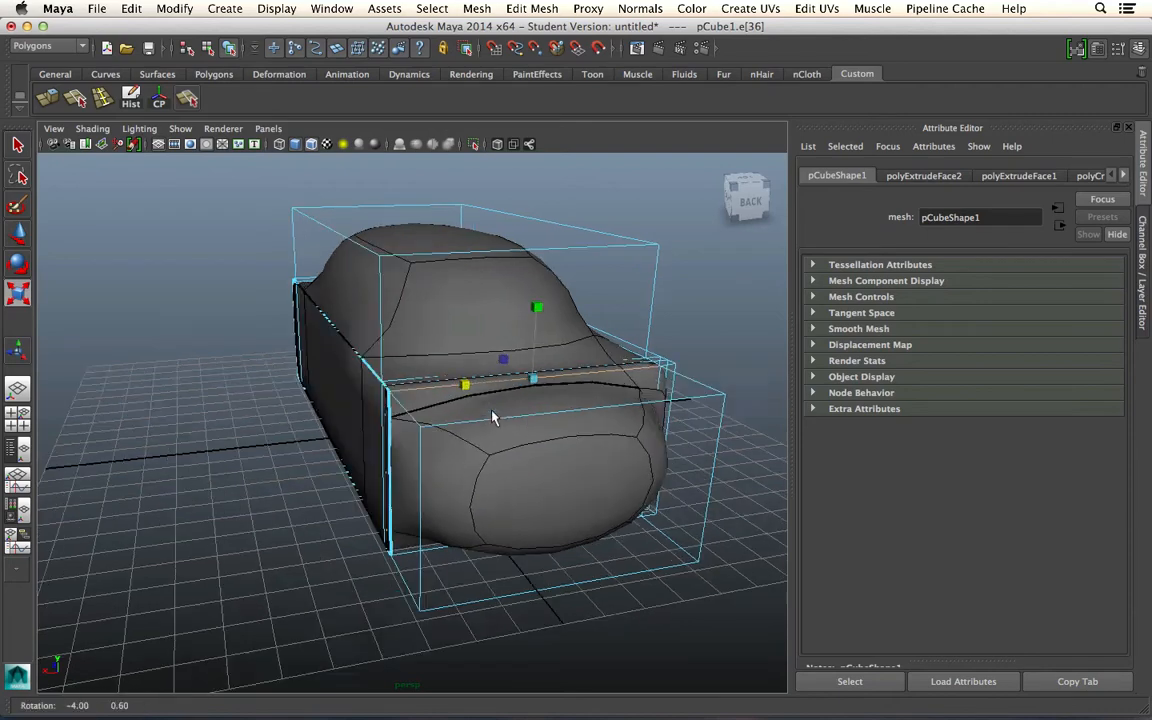
Compare the extruded mesh in object mode between the unsmoothed display and the full smooth preview
{"action": "right_click_drag", "start_coordinate": [455, 321], "coordinate": [510, 305]}
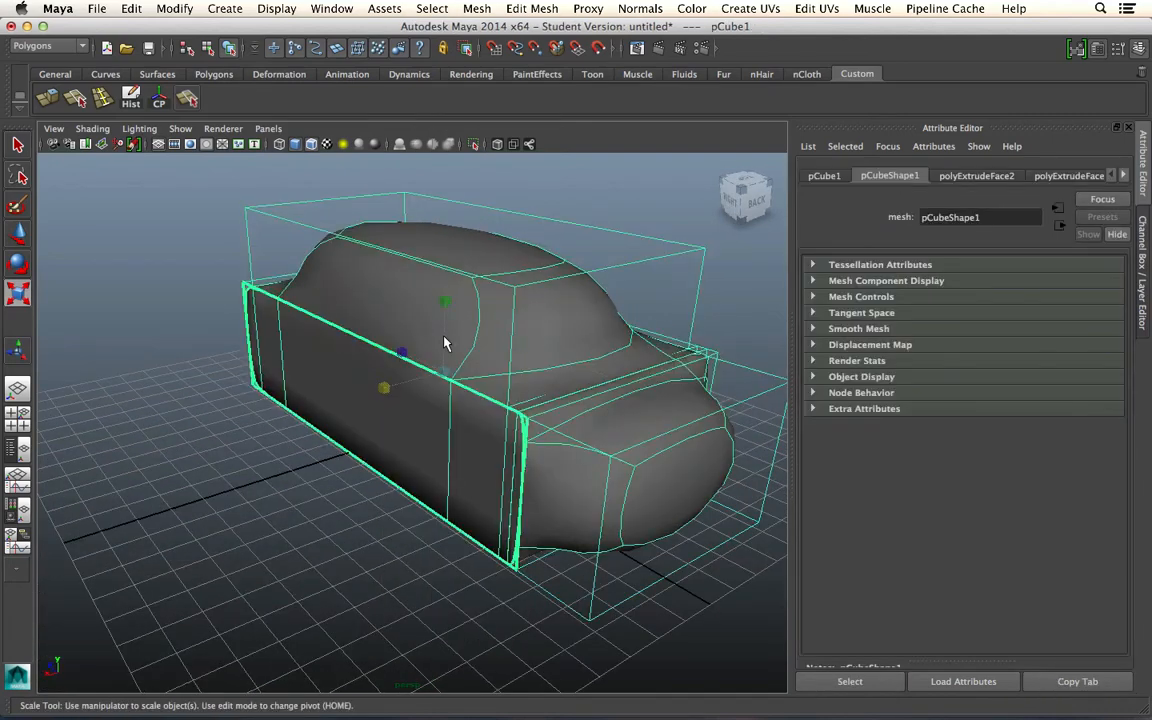
{"action": "key", "text": "1"}
{"action": "left_click_drag", "start_coordinate": [638, 481], "coordinate": [406, 466], "text": "alt"}
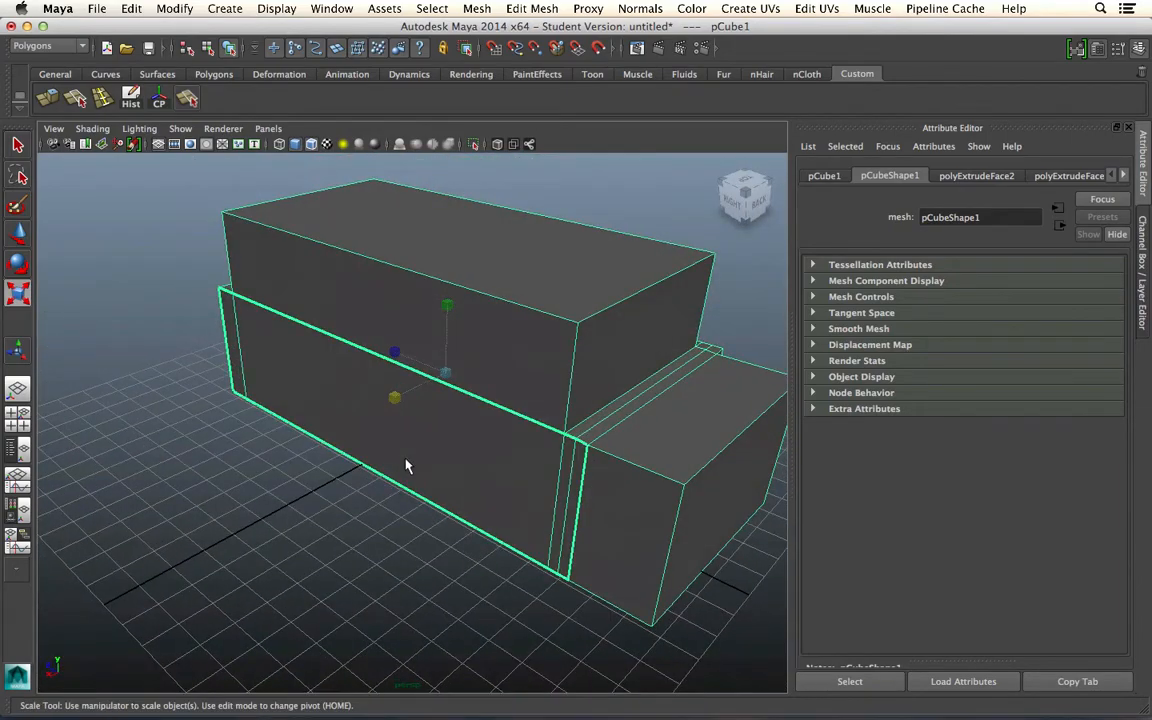
{"action": "key", "text": "3"}
{"action": "left_click", "coordinate": [308, 556]}
{"action": "left_click_drag", "start_coordinate": [308, 556], "coordinate": [365, 352], "text": "alt"}
{"action": "left_click", "coordinate": [365, 352]}
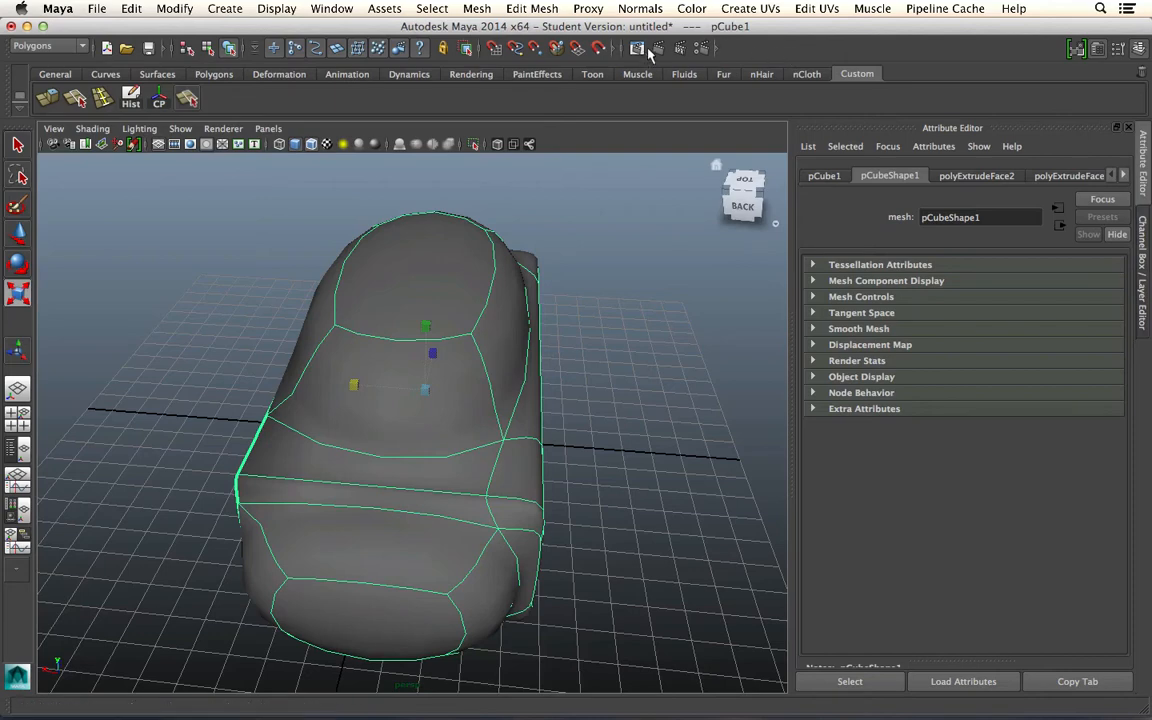
Render the current perspective view of the mesh, and close the render window
{"action": "left_click", "coordinate": [590, 47]}
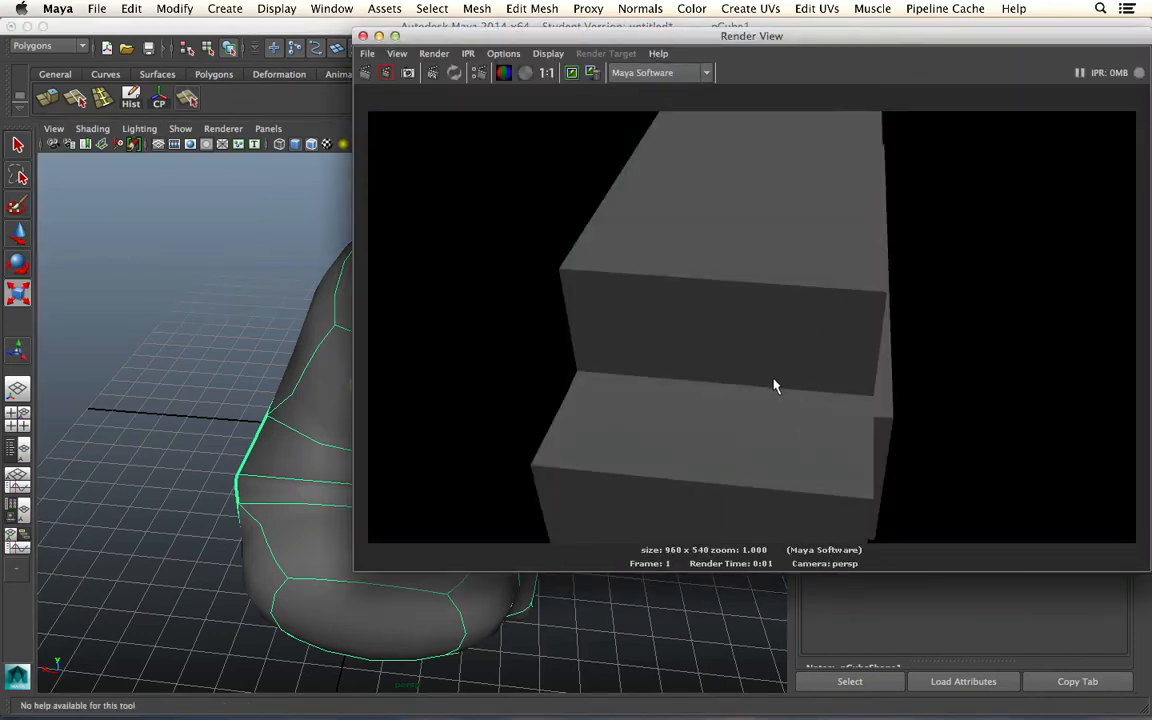
{"action": "left_click", "coordinate": [327, 40]}
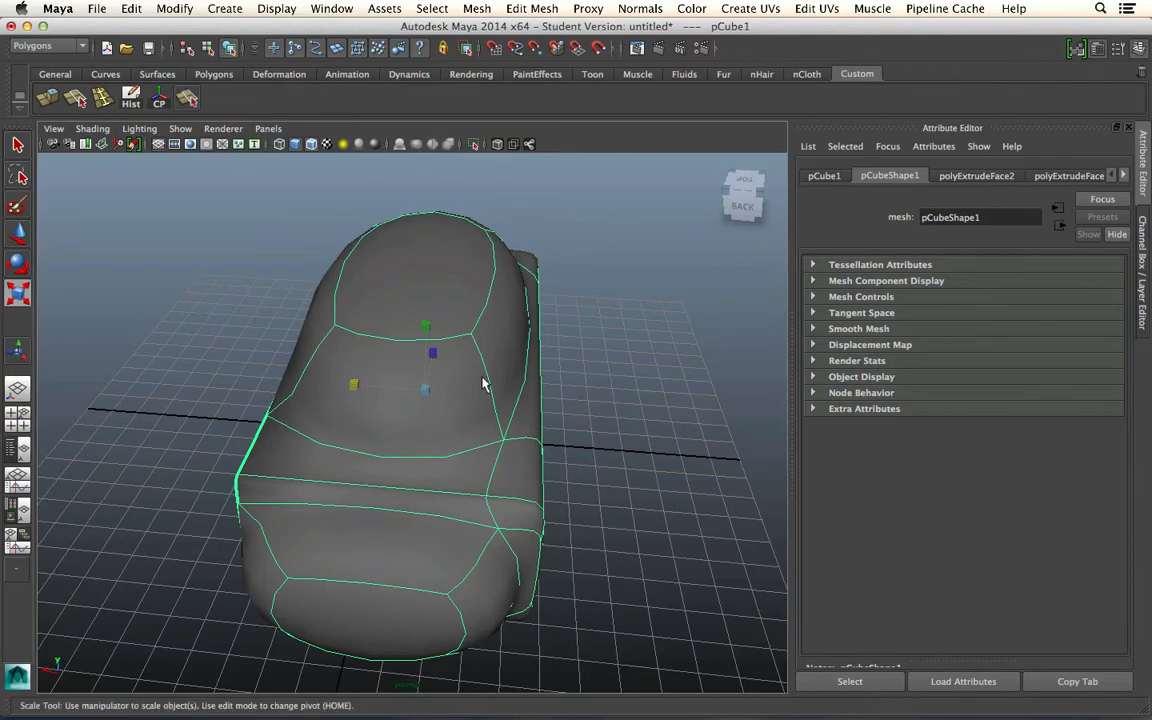
Convert the mesh's smooth preview to real polygons, and deselect the mesh
{"action": "left_click", "coordinate": [225, 8]}
{"action": "mouse_move", "coordinate": [230, 37]}
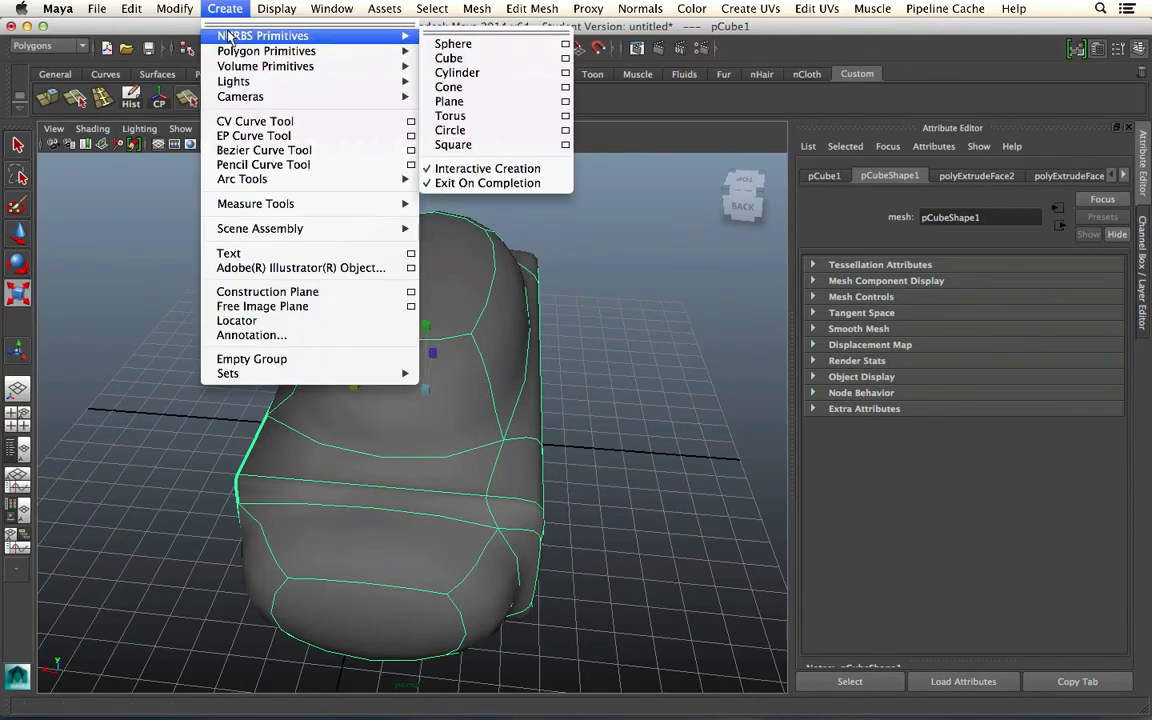
{"action": "mouse_move", "coordinate": [137, 8]}
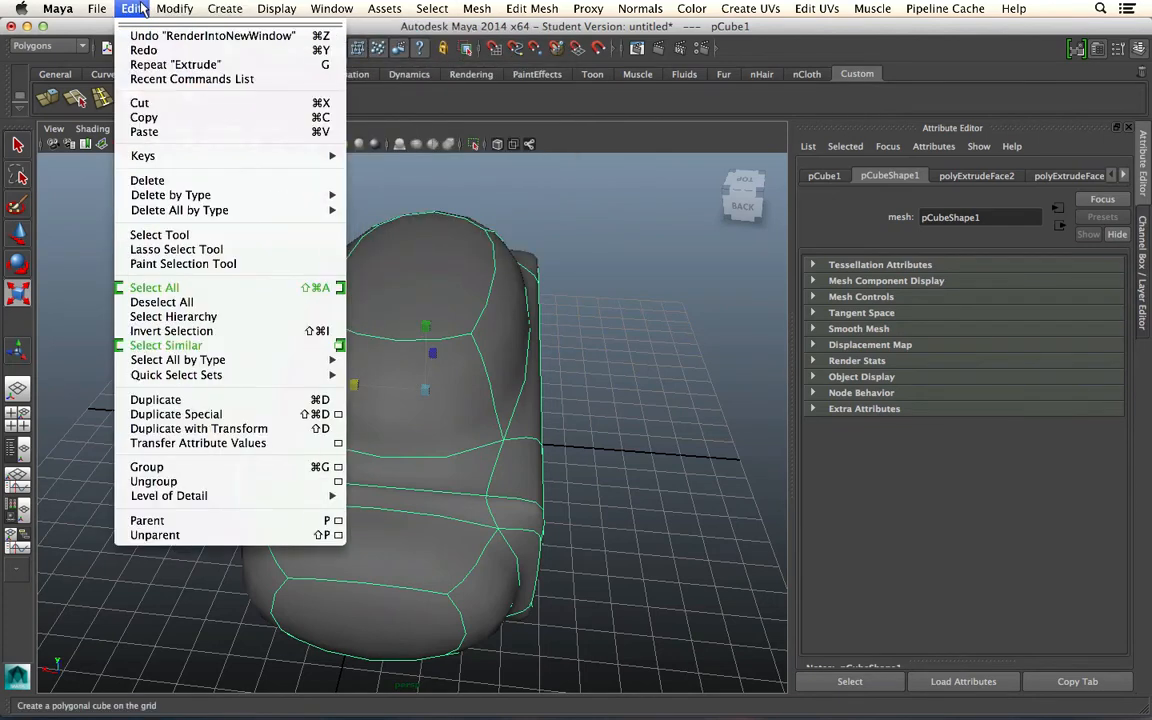
{"action": "mouse_move", "coordinate": [175, 8]}
{"action": "mouse_move", "coordinate": [249, 289]}
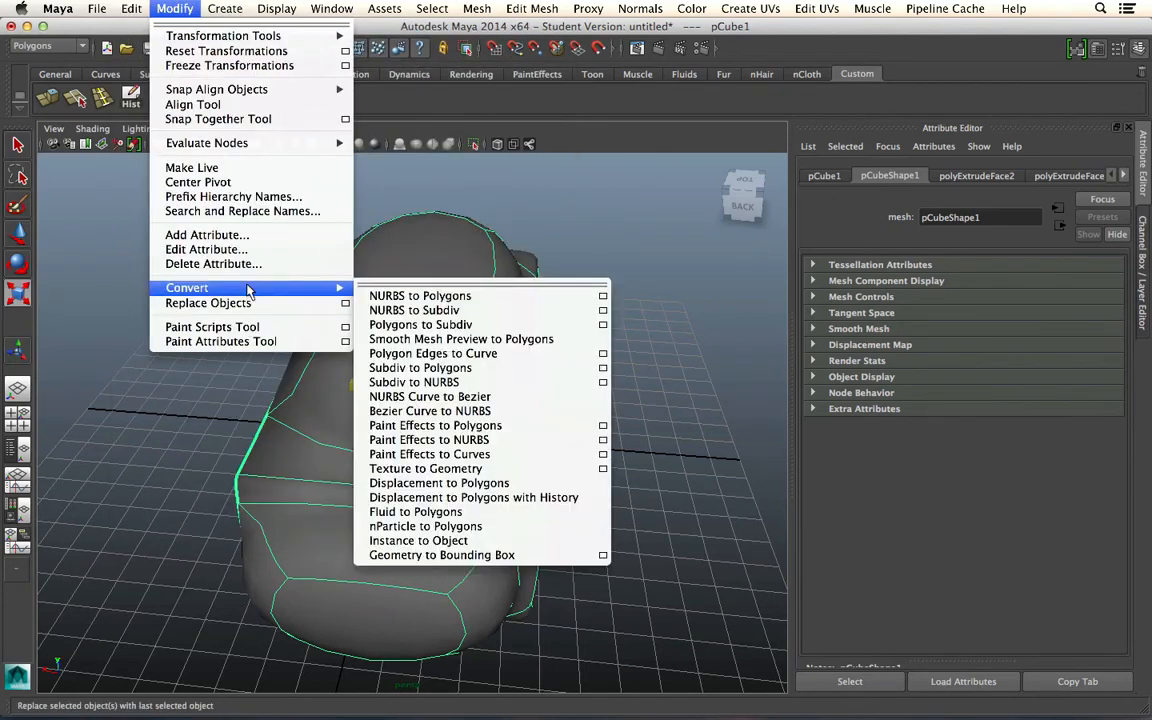
{"action": "left_click", "coordinate": [467, 342]}
{"action": "left_click", "coordinate": [661, 414]}
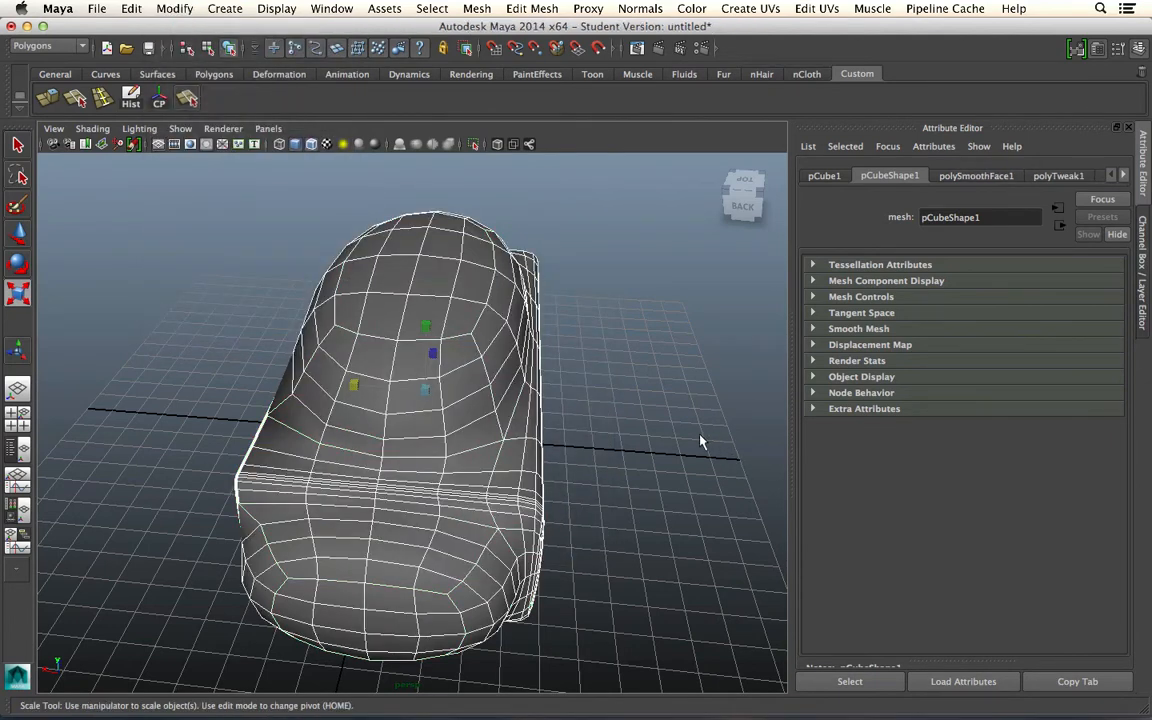
Examine the converted mesh's dense edges around the end joint in edge mode, and return to object mode
{"action": "left_click_drag", "start_coordinate": [700, 441], "coordinate": [502, 411], "text": "alt"}
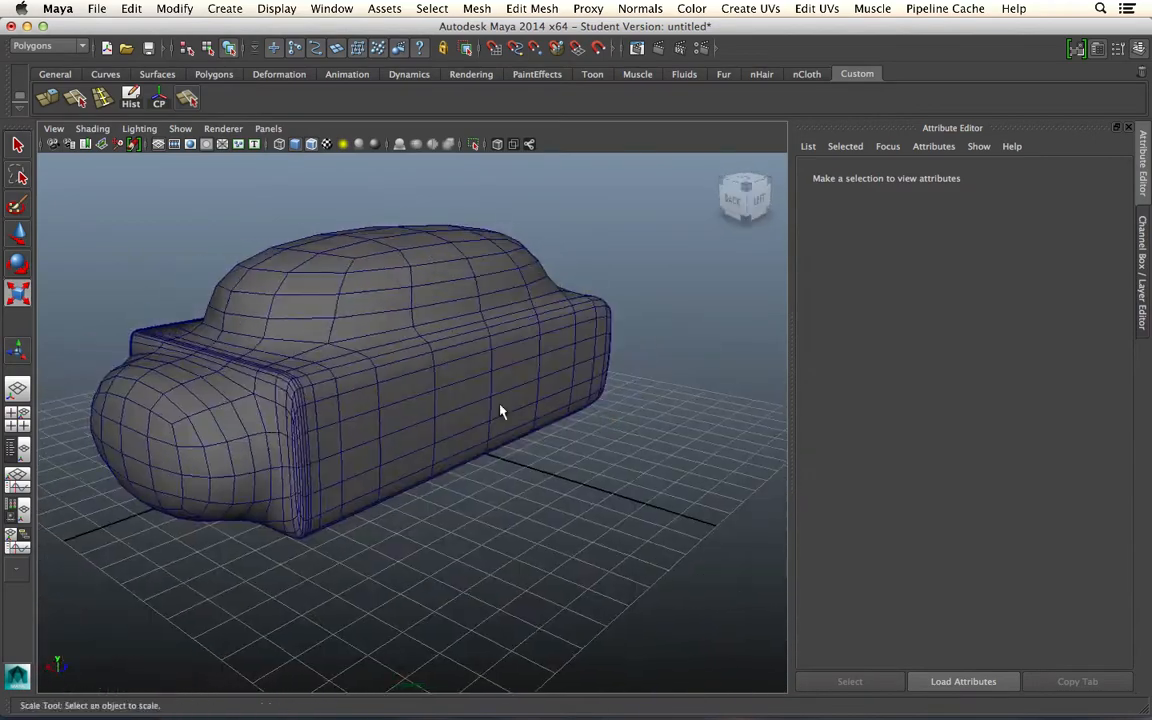
{"action": "scroll", "coordinate": [502, 411], "scroll_direction": "up", "scroll_amount": 10}
{"action": "right_click_drag", "start_coordinate": [298, 352], "coordinate": [401, 393]}
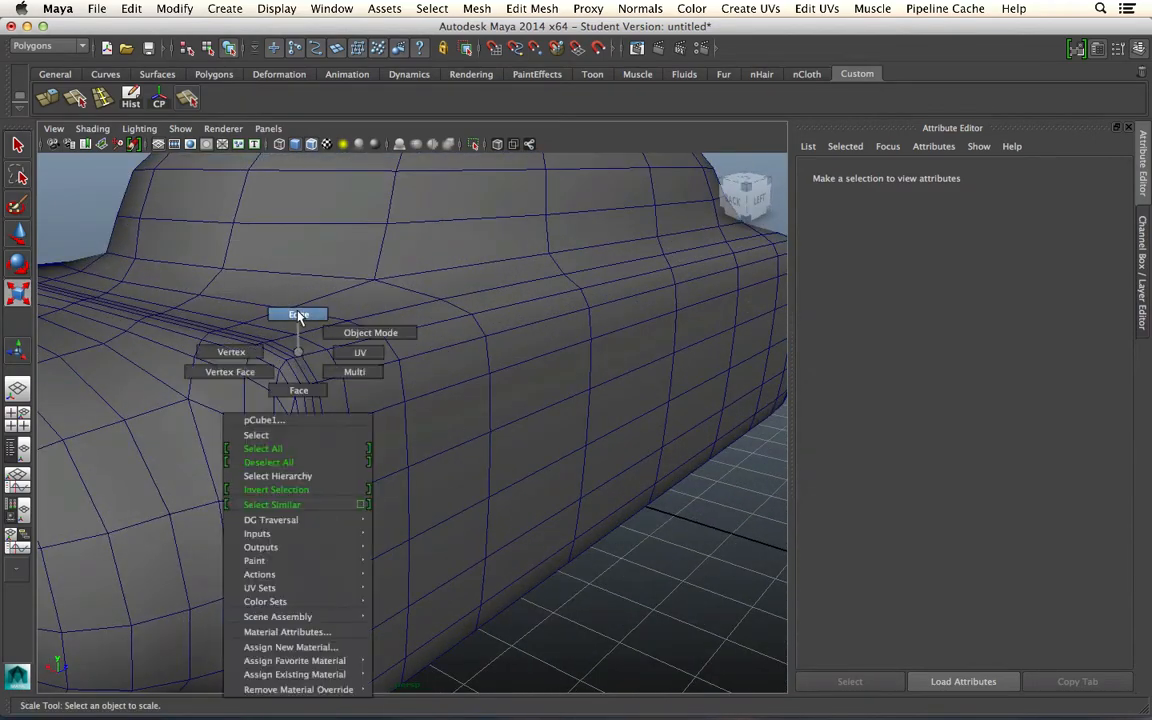
{"action": "middle_click_drag", "start_coordinate": [401, 393], "coordinate": [432, 406], "text": "alt"}
{"action": "right_click_drag", "start_coordinate": [432, 406], "coordinate": [275, 369], "text": "alt"}
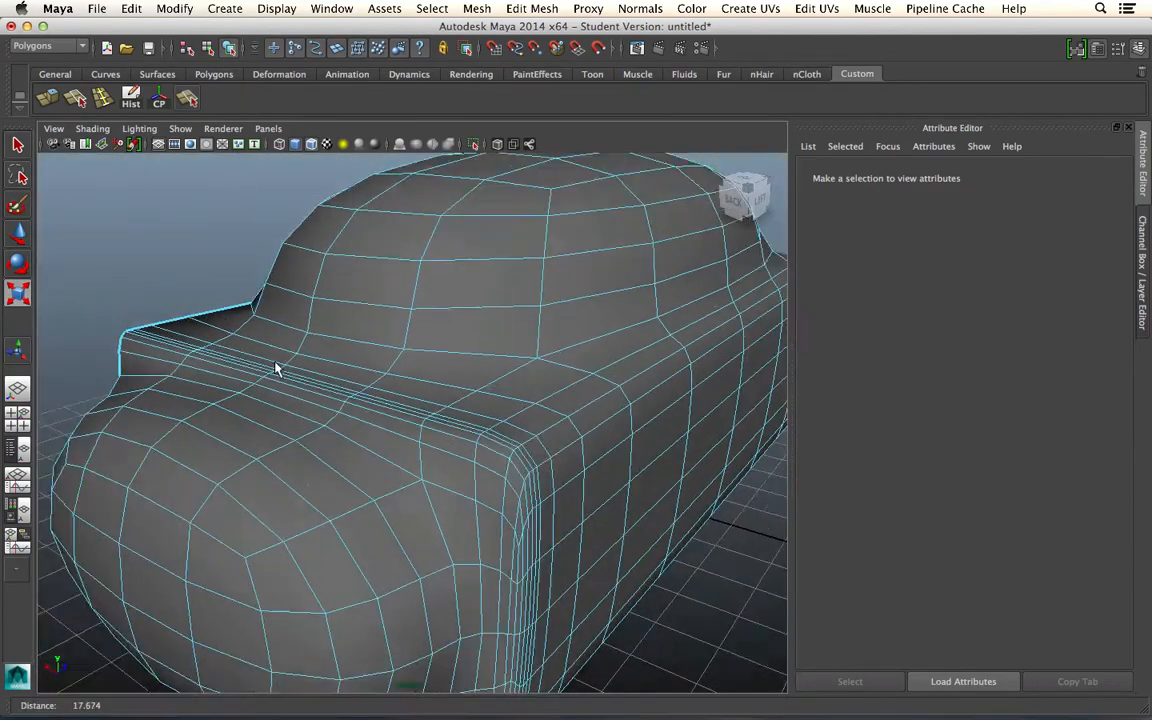
{"action": "scroll", "coordinate": [275, 369], "scroll_direction": "down", "scroll_amount": 5}
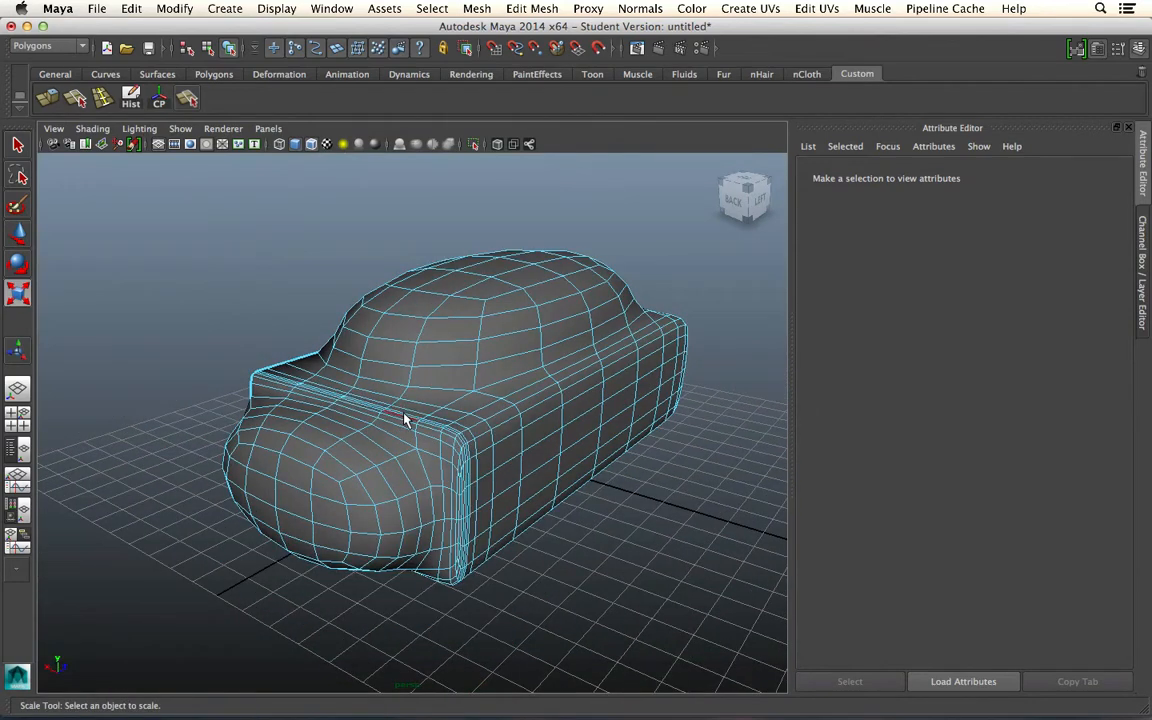
{"action": "right_click_drag", "start_coordinate": [404, 415], "coordinate": [425, 349]}
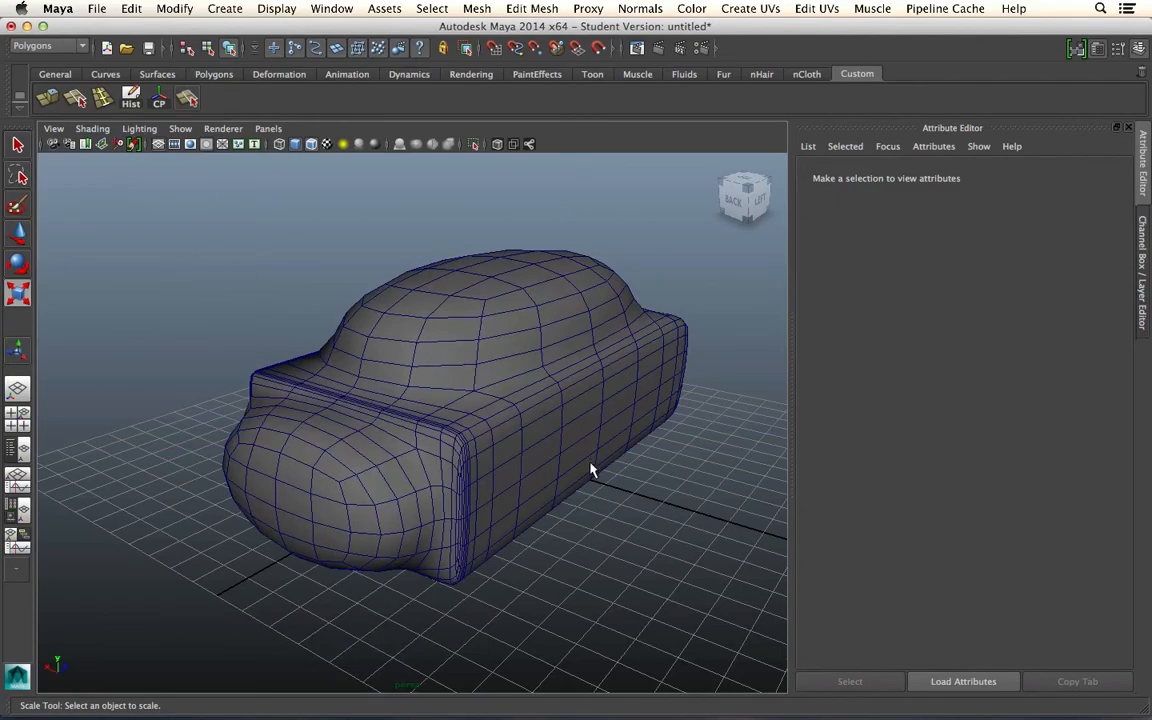
Select the converted mesh and show its polySmoothFace1 attributes
{"action": "left_click_drag", "start_coordinate": [590, 470], "coordinate": [452, 419], "text": "alt"}
{"action": "left_click", "coordinate": [452, 419]}
{"action": "key", "text": "r"}
{"action": "left_click_drag", "start_coordinate": [373, 481], "coordinate": [424, 453], "text": "alt"}
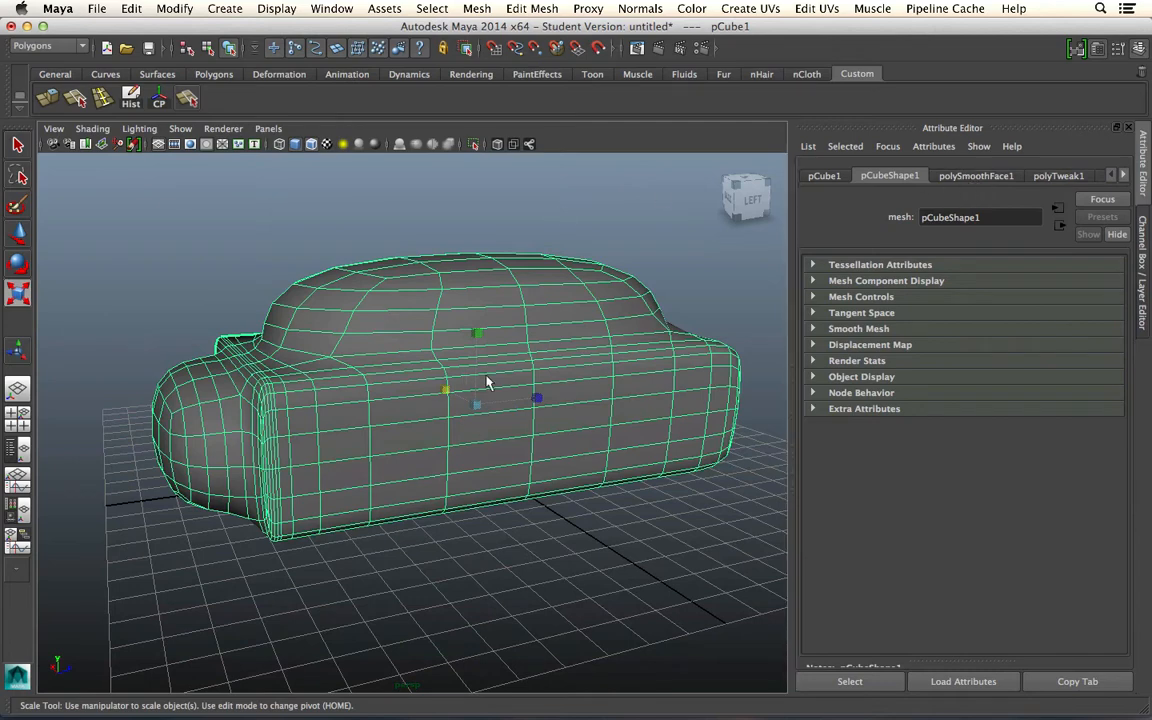
{"action": "left_click", "coordinate": [962, 176]}
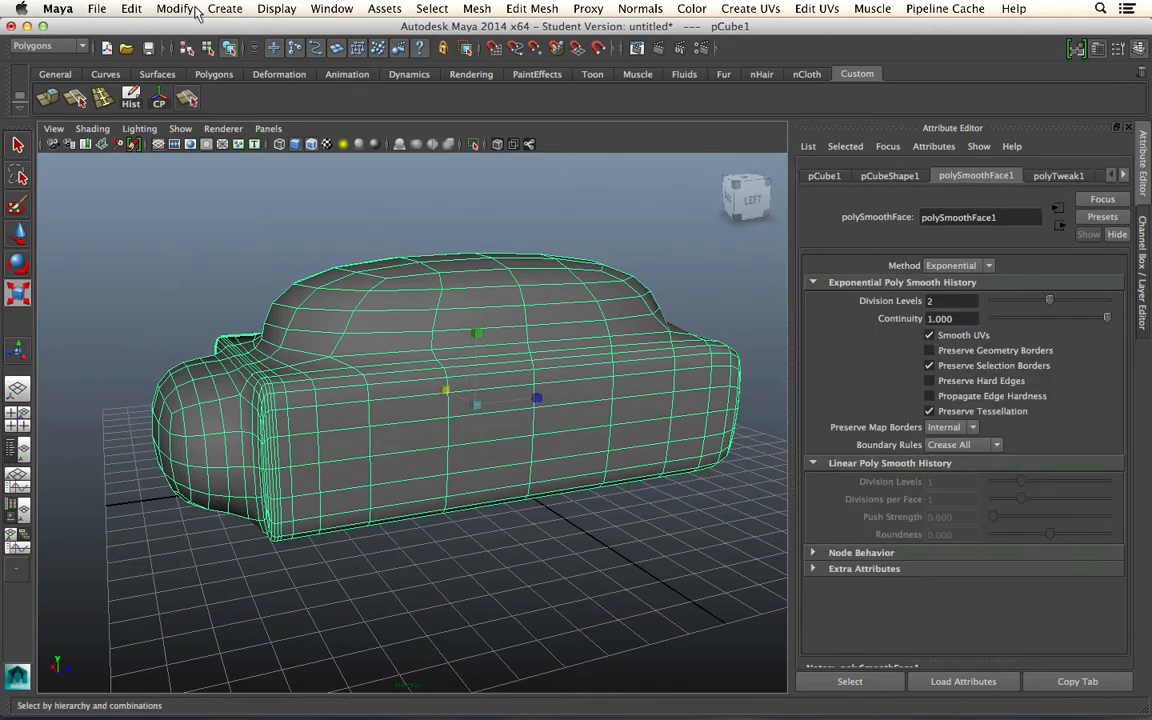
{"action": "left_click", "coordinate": [164, 10]}
{"action": "mouse_move", "coordinate": [335, 288]}
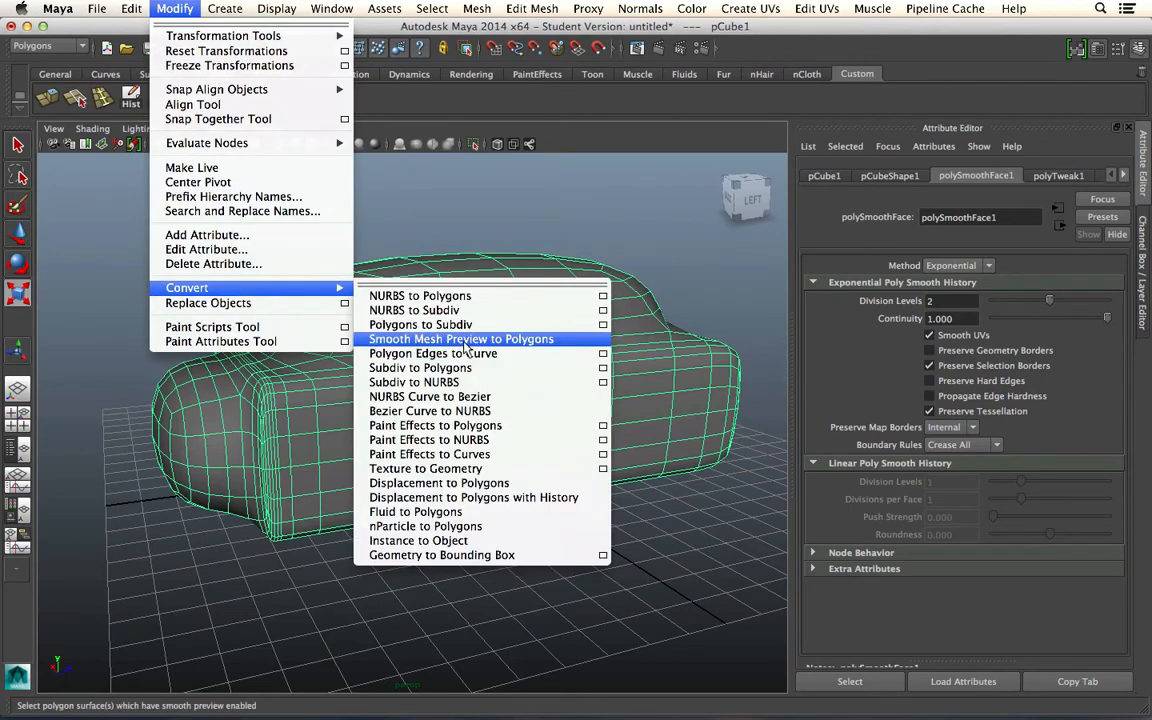
{"action": "left_click", "coordinate": [528, 343]}
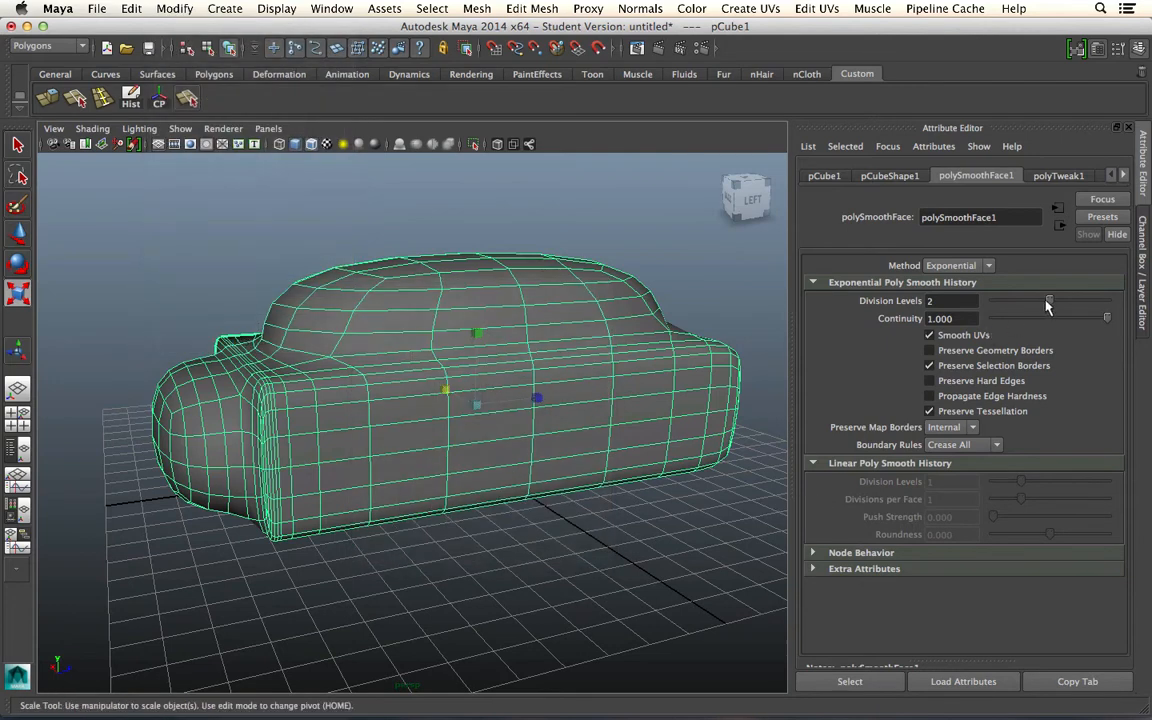
Set the exponential smoothing to 1 division level with a continuity of 0.769
{"action": "mouse_move", "coordinate": [1037, 300]}
{"action": "left_mouse_down"}
{"action": "mouse_move", "coordinate": [994, 304]}
{"action": "mouse_move", "coordinate": [1108, 307]}
{"action": "mouse_move", "coordinate": [1016, 302]}
{"action": "left_mouse_up"}
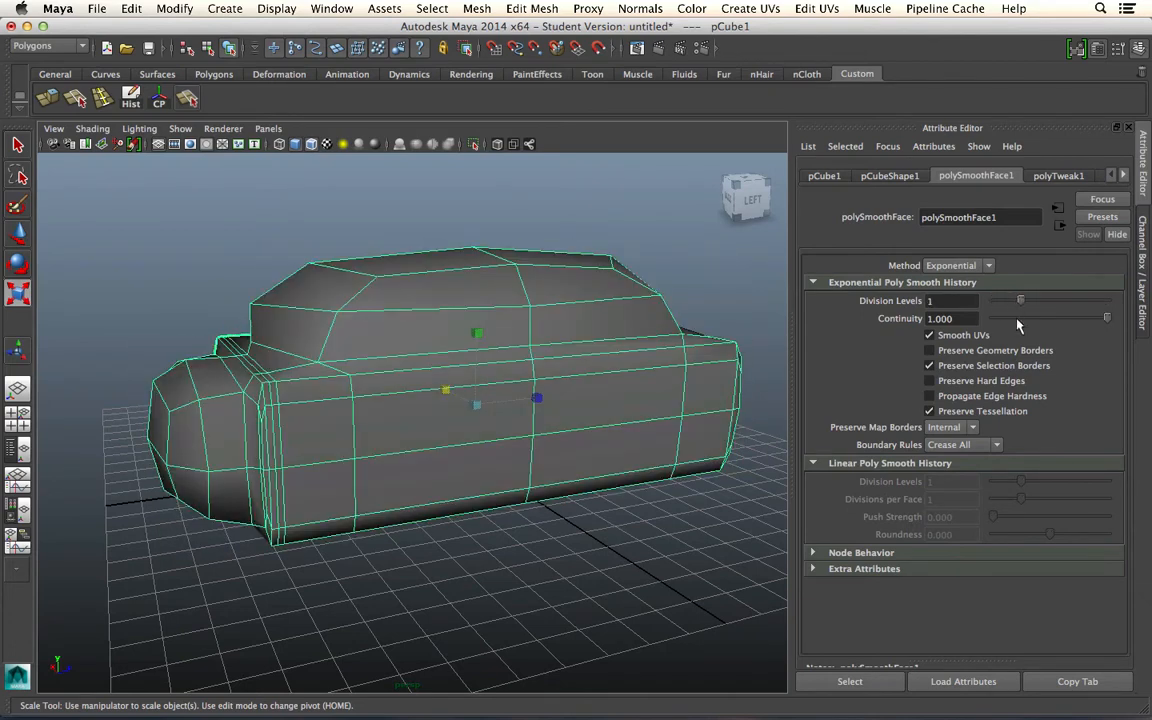
{"action": "mouse_move", "coordinate": [1101, 323]}
{"action": "left_mouse_down"}
{"action": "mouse_move", "coordinate": [1050, 323]}
{"action": "mouse_move", "coordinate": [1104, 322]}
{"action": "mouse_move", "coordinate": [1069, 328]}
{"action": "mouse_move", "coordinate": [1080, 324]}
{"action": "left_mouse_up"}
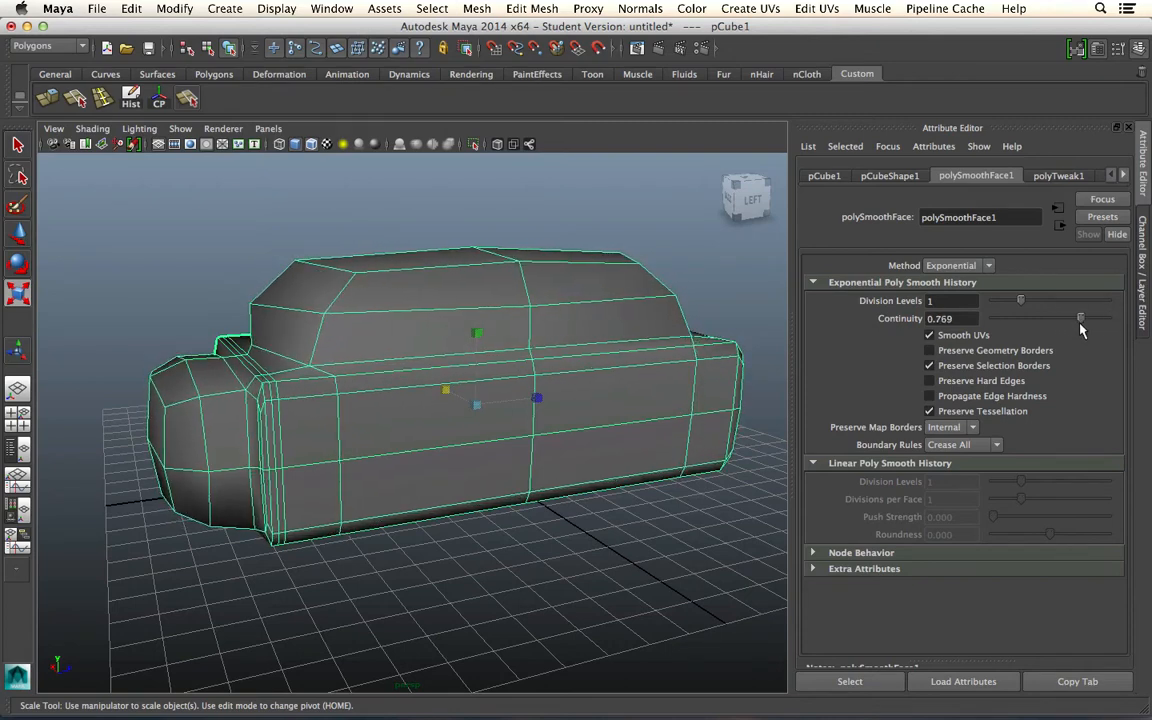
Try other Boundary Rules and Preserve Map Borders options, and put them back to Crease All and Internal
{"action": "left_click", "coordinate": [962, 443]}
{"action": "left_click", "coordinate": [950, 474]}
{"action": "left_click", "coordinate": [958, 460]}
{"action": "left_click", "coordinate": [960, 445]}
{"action": "left_click", "coordinate": [958, 470]}
{"action": "left_click", "coordinate": [952, 428]}
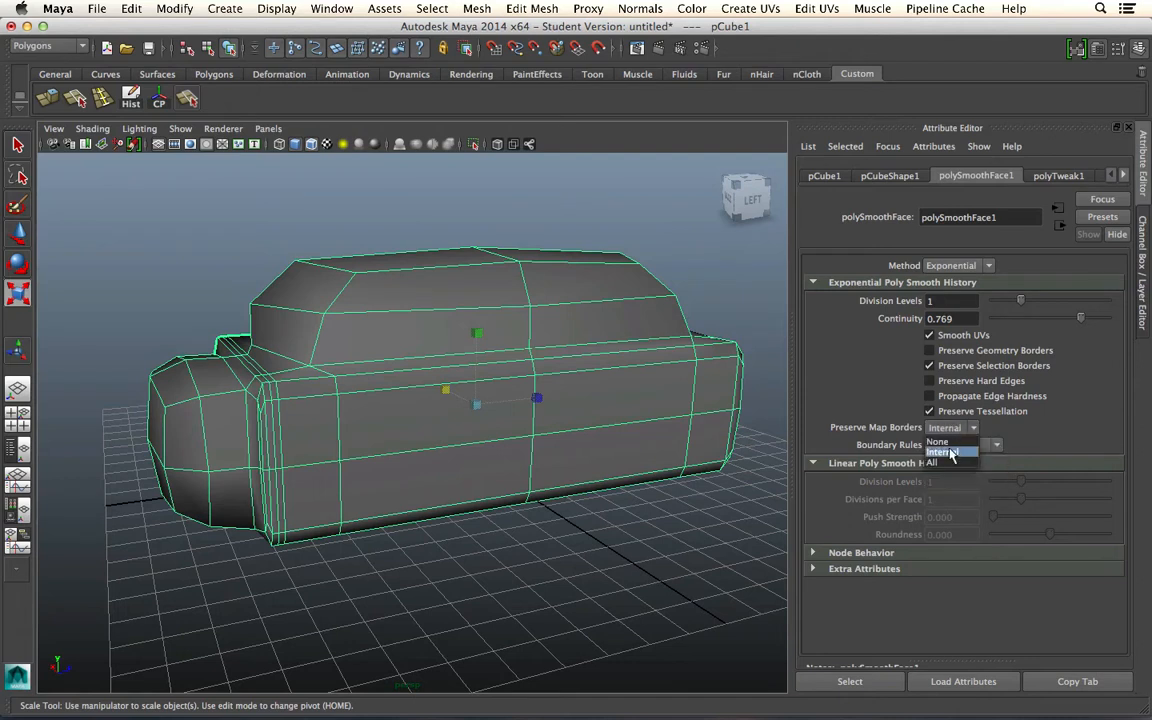
{"action": "left_click", "coordinate": [933, 463]}
{"action": "left_click", "coordinate": [950, 428]}
{"action": "left_click", "coordinate": [950, 452]}
Try the Linear smoothing method with different settings, and return the method to Exponential
{"action": "left_click", "coordinate": [960, 266]}
{"action": "left_click", "coordinate": [960, 283]}
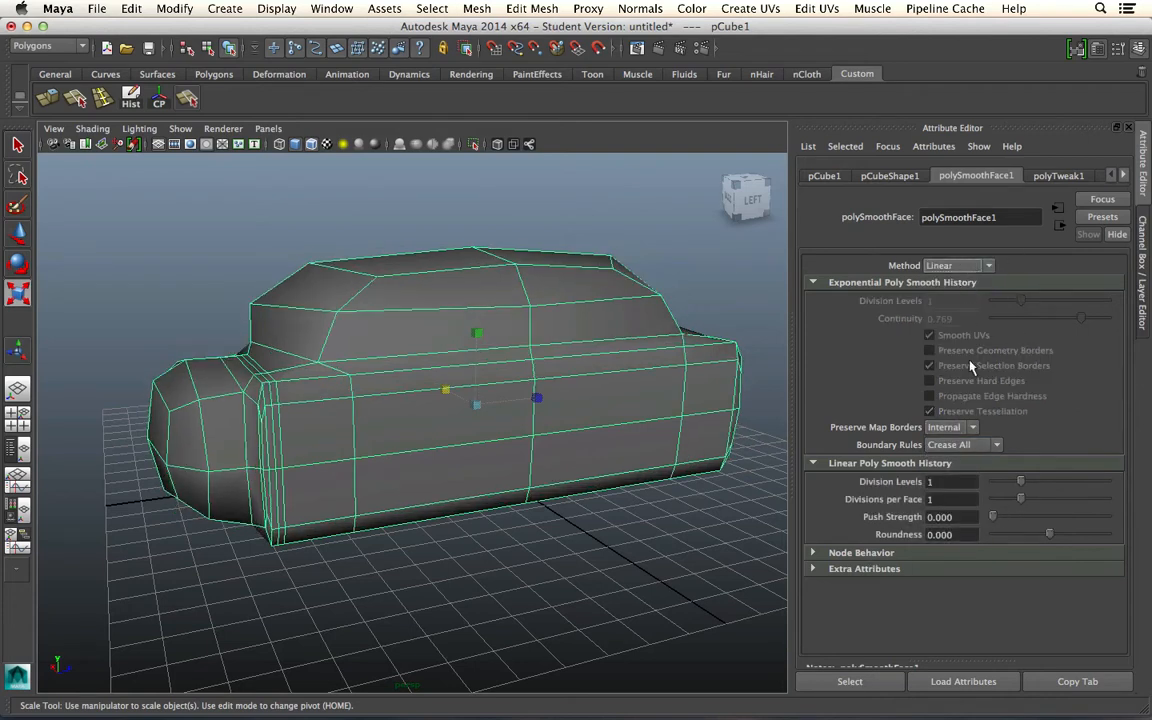
{"action": "left_click_drag", "start_coordinate": [1042, 486], "coordinate": [1108, 536]}
{"action": "key", "text": "z"}
{"action": "mouse_move", "coordinate": [995, 516]}
{"action": "left_mouse_down"}
{"action": "mouse_move", "coordinate": [1039, 520]}
{"action": "mouse_move", "coordinate": [990, 518]}
{"action": "left_mouse_up"}
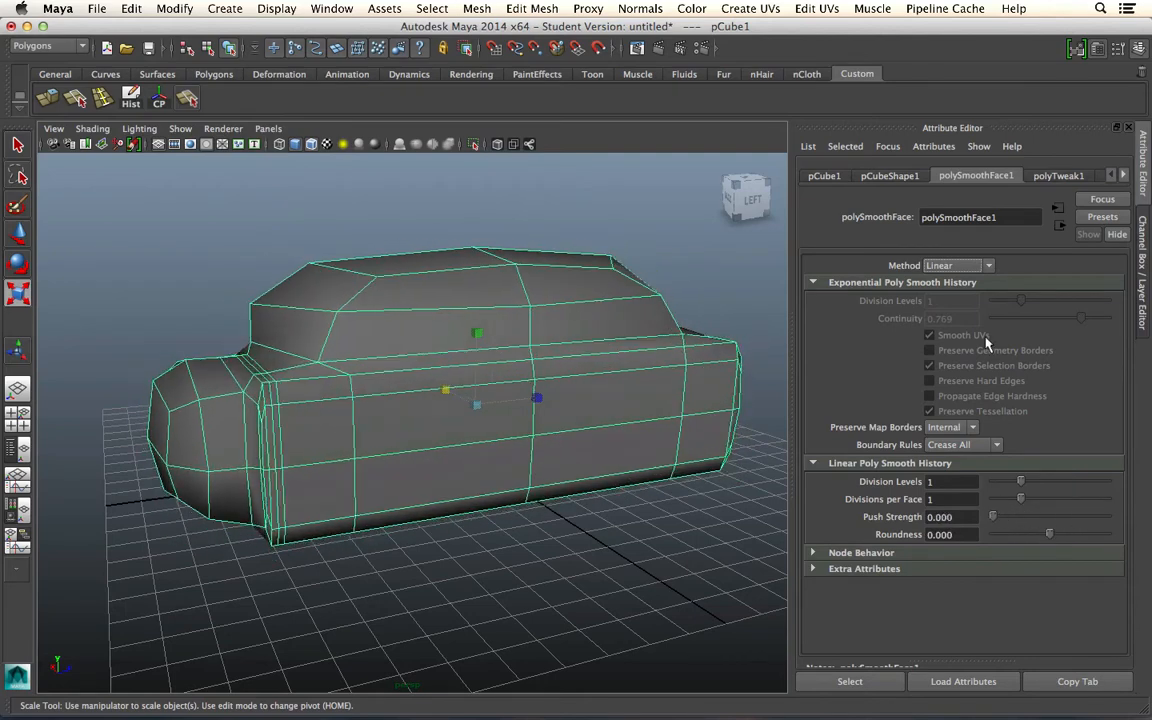
{"action": "left_click", "coordinate": [958, 266]}
{"action": "left_click", "coordinate": [865, 245]}
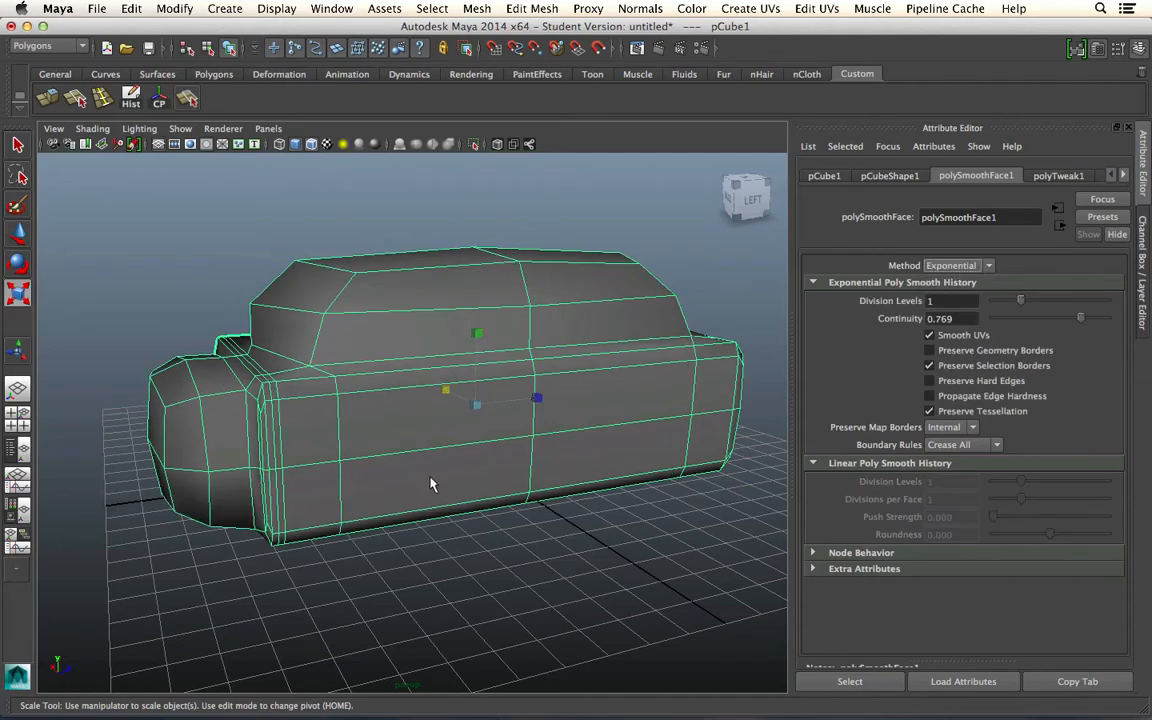
Delete the smoothed mesh's construction history
{"action": "left_click", "coordinate": [501, 553]}
{"action": "left_click_drag", "start_coordinate": [501, 553], "coordinate": [545, 396], "text": "alt"}
{"action": "left_click", "coordinate": [600, 487]}
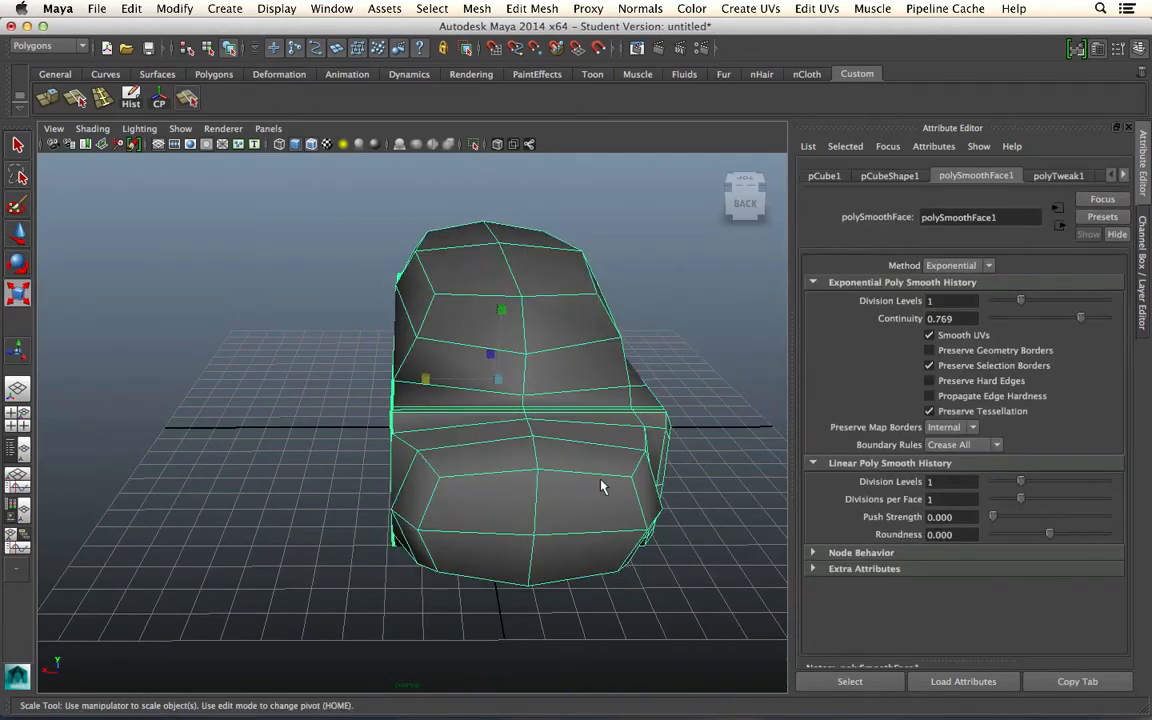
{"action": "left_click_drag", "start_coordinate": [600, 486], "coordinate": [611, 329], "text": "alt"}
{"action": "left_click", "coordinate": [138, 9]}
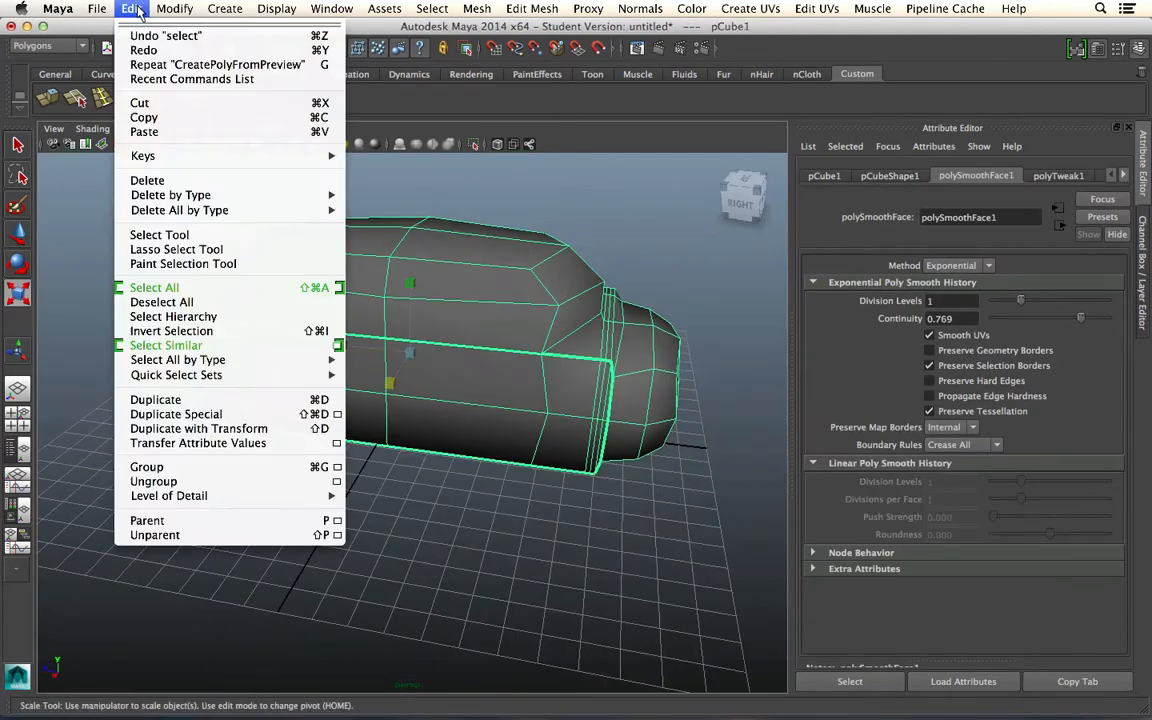
{"action": "mouse_move", "coordinate": [241, 212]}
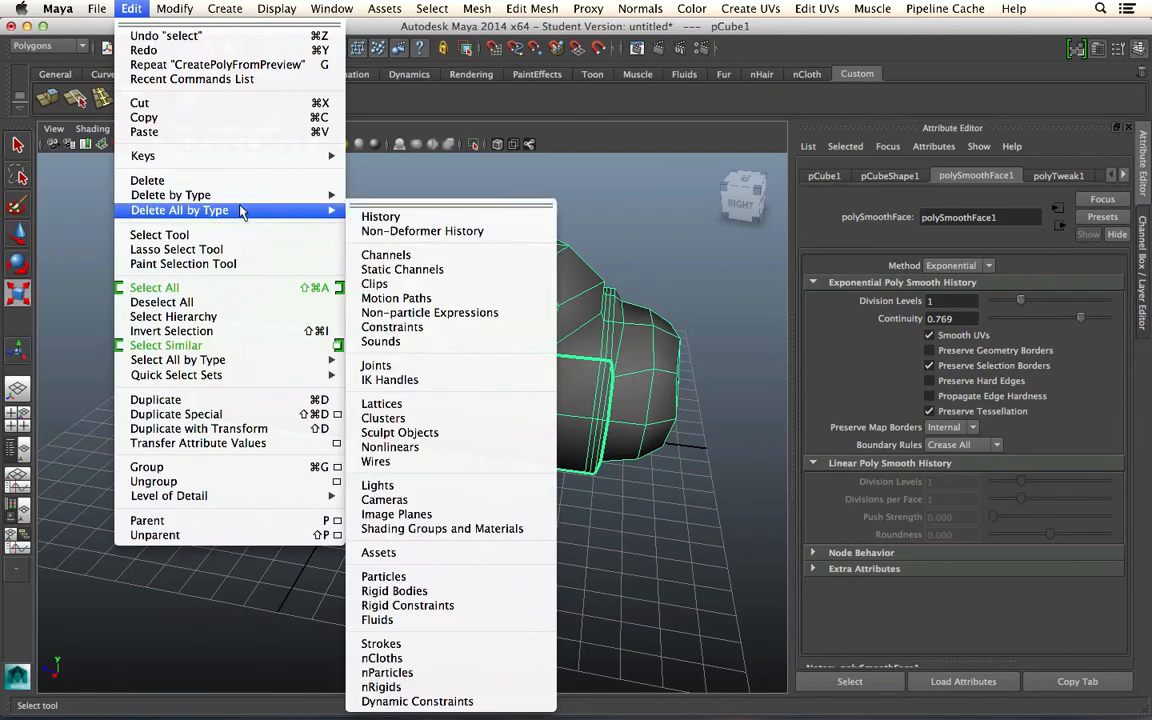
{"action": "mouse_move", "coordinate": [320, 194]}
{"action": "left_click", "coordinate": [380, 203]}
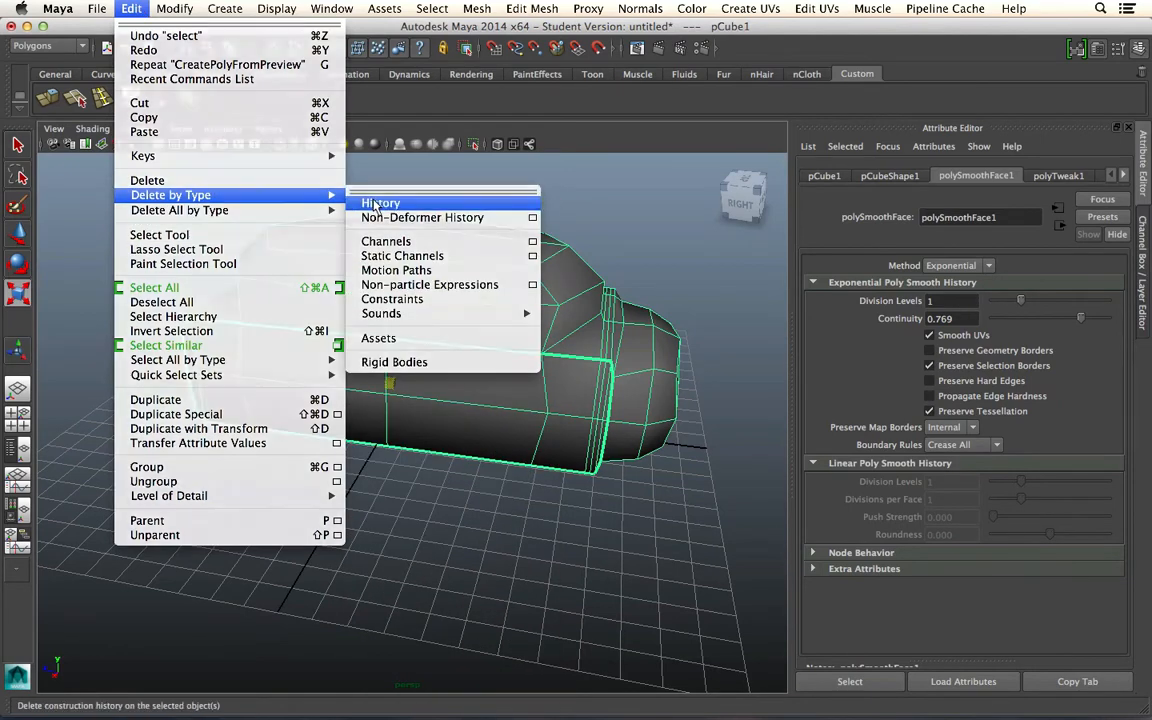
{"action": "left_click", "coordinate": [697, 288]}
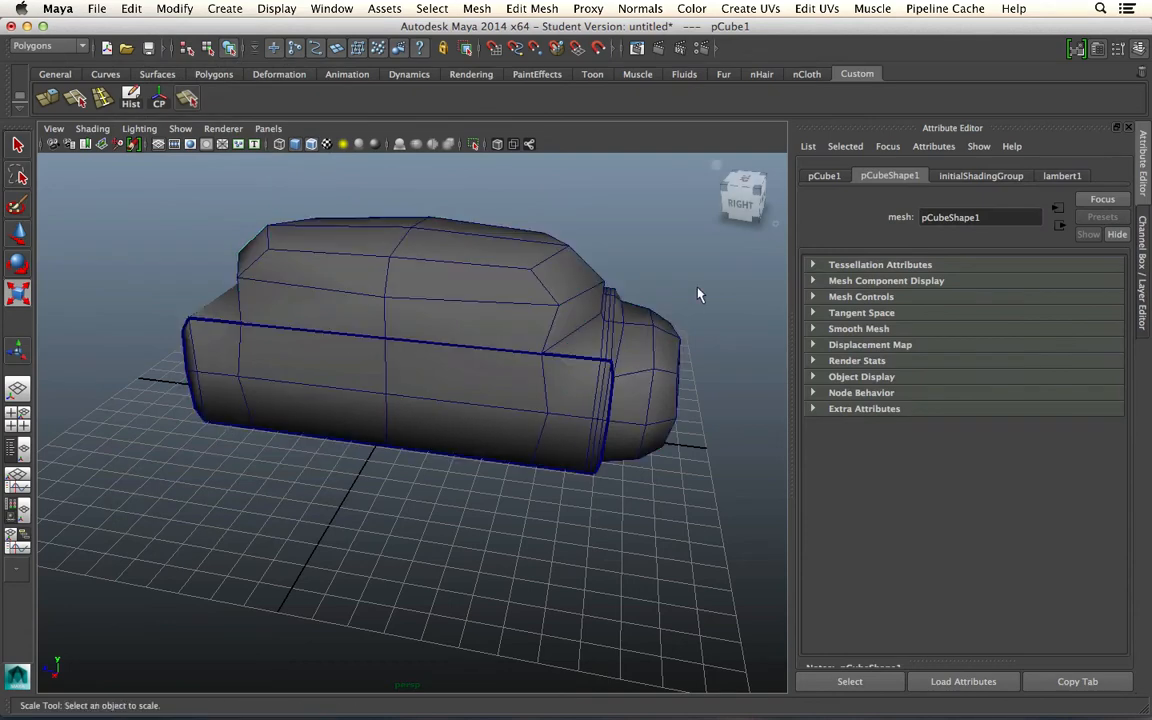
Select the upper side face next to the end joint, compare smooth preview with the unsmoothed display, and try moving the face
{"action": "left_click_drag", "start_coordinate": [697, 288], "coordinate": [471, 317], "text": "alt"}
{"action": "left_click", "coordinate": [471, 317]}
{"action": "left_click_drag", "start_coordinate": [606, 297], "coordinate": [566, 470], "text": "alt"}
{"action": "right_click_drag", "start_coordinate": [447, 369], "coordinate": [447, 408]}
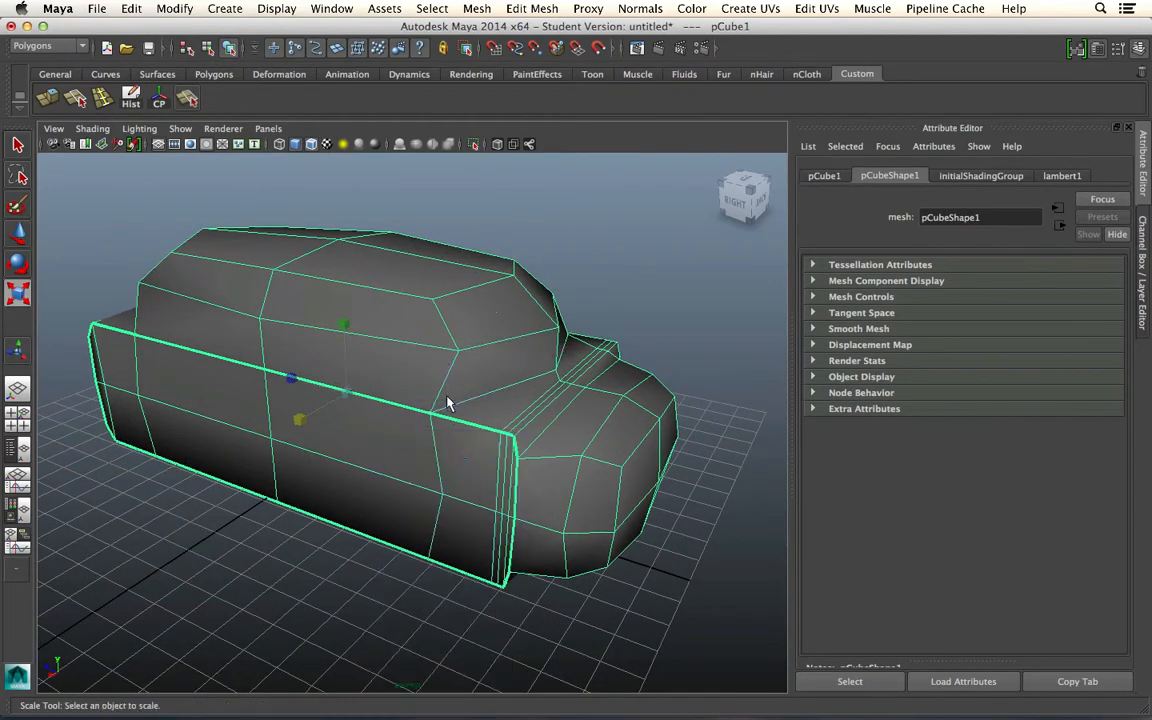
{"action": "left_click", "coordinate": [462, 490]}
{"action": "key", "text": "3"}
{"action": "key", "text": "w"}
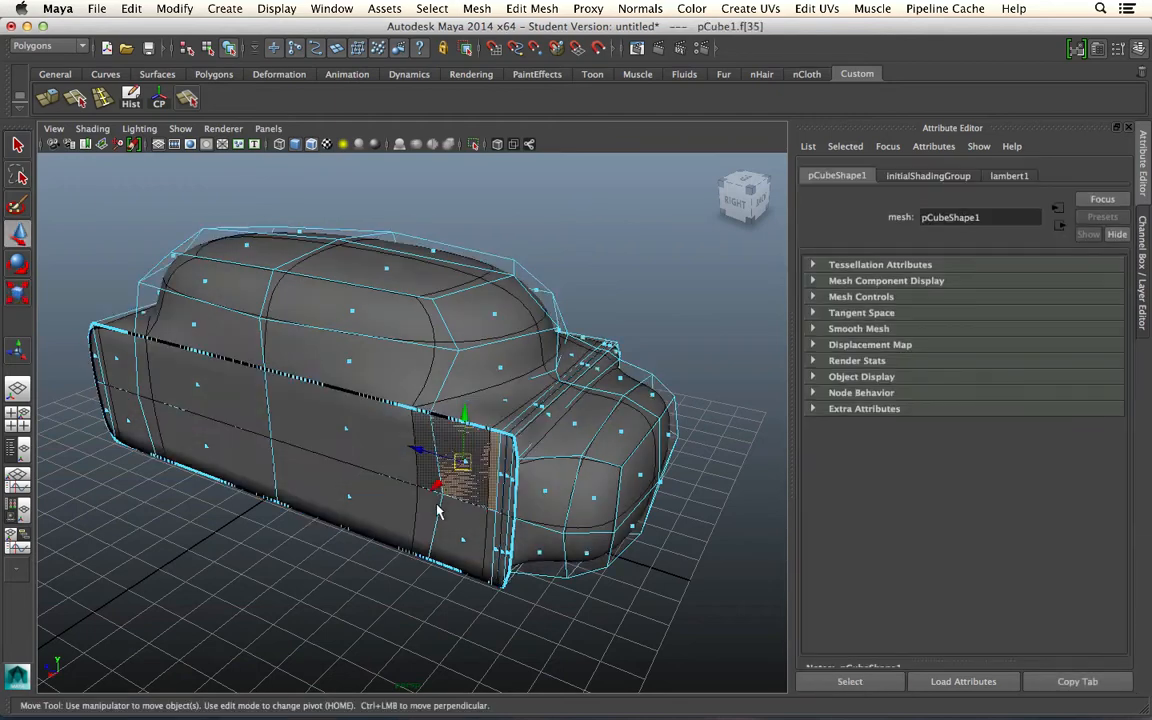
{"action": "key", "text": "1"}
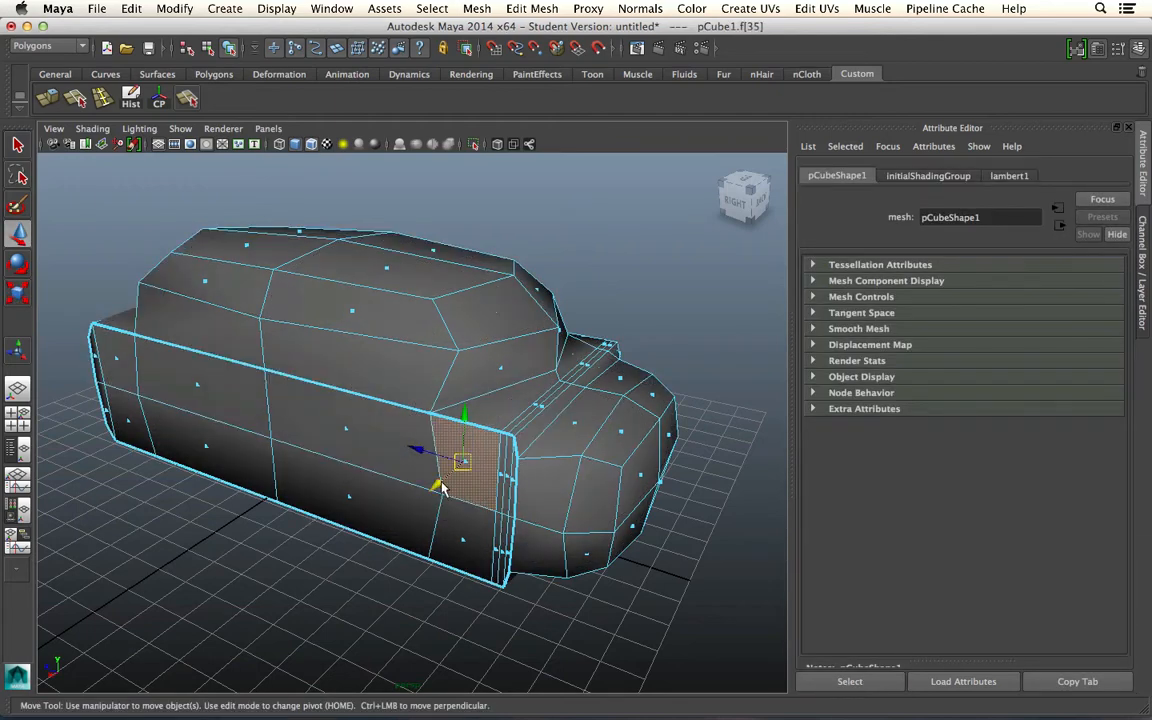
{"action": "left_click_drag", "start_coordinate": [441, 487], "coordinate": [485, 446]}
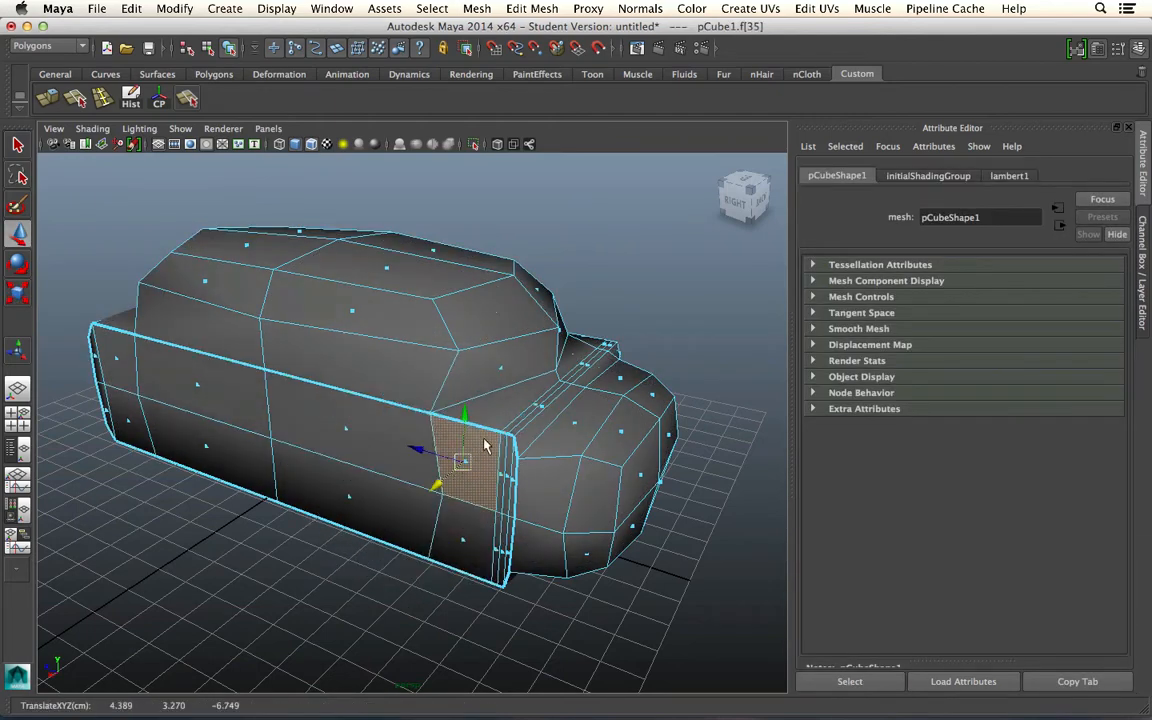
Return to object mode, select the whole car-shaped mesh and delete it
{"action": "right_click_drag", "start_coordinate": [492, 362], "coordinate": [563, 340]}
{"action": "left_click_drag", "start_coordinate": [630, 285], "coordinate": [481, 330], "text": "alt"}
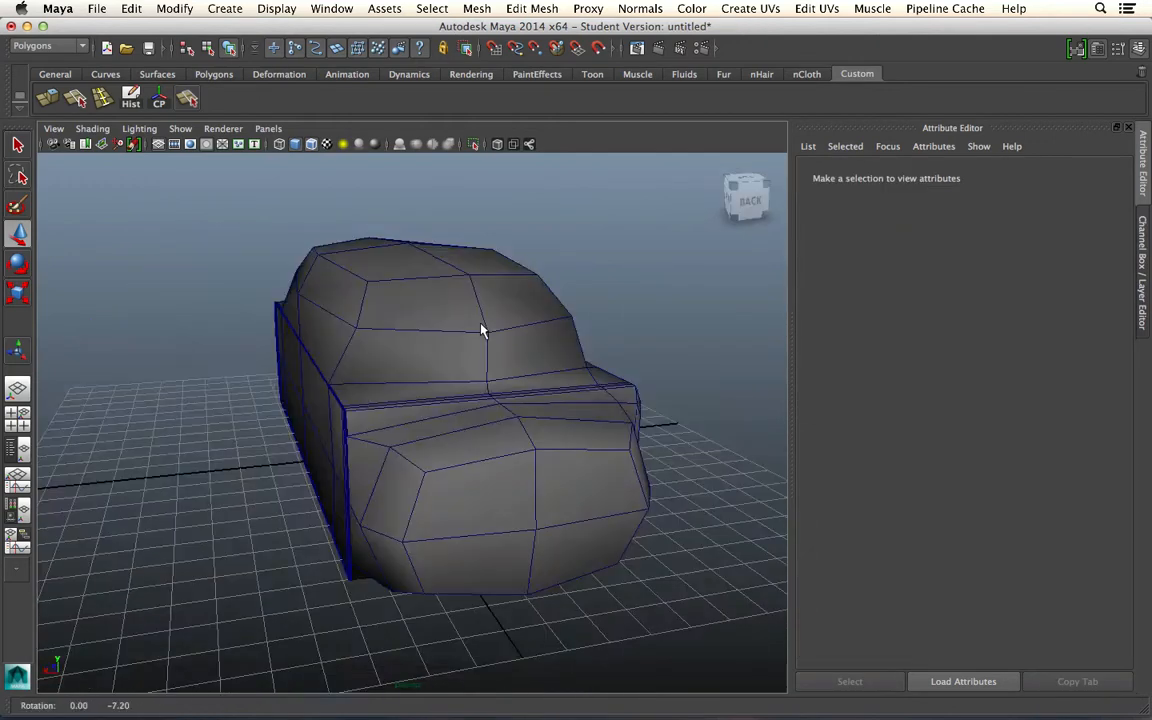
{"action": "left_click", "coordinate": [481, 330]}
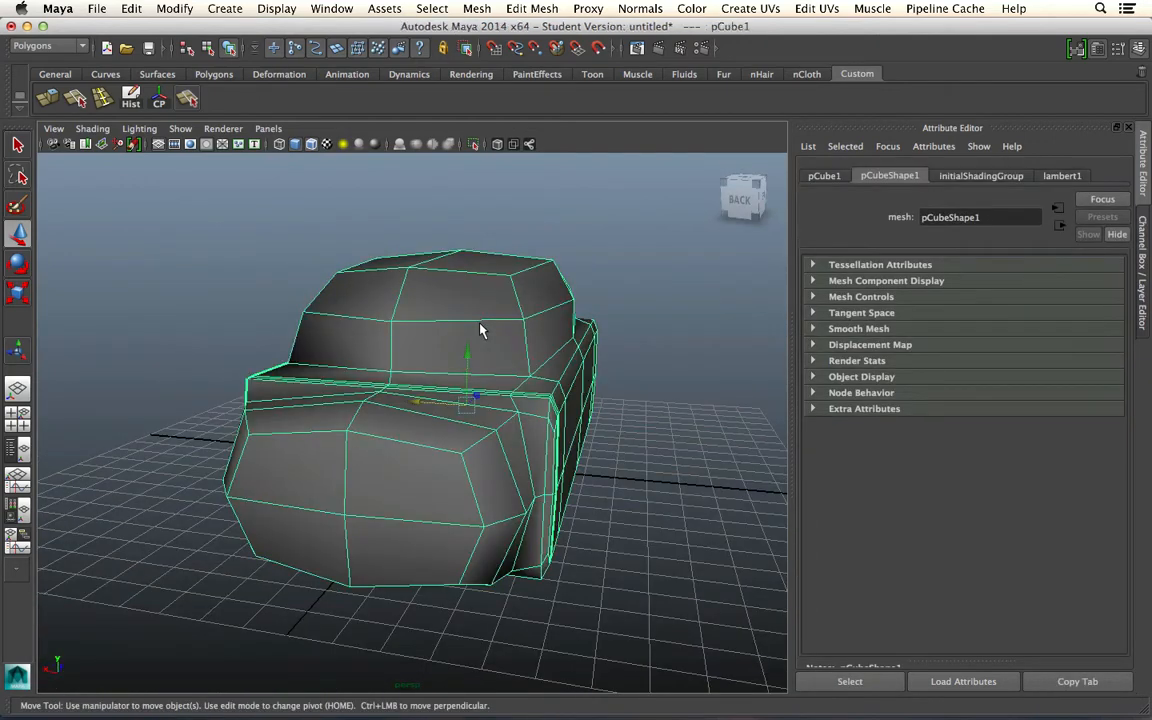
{"action": "key", "text": "Delete"}
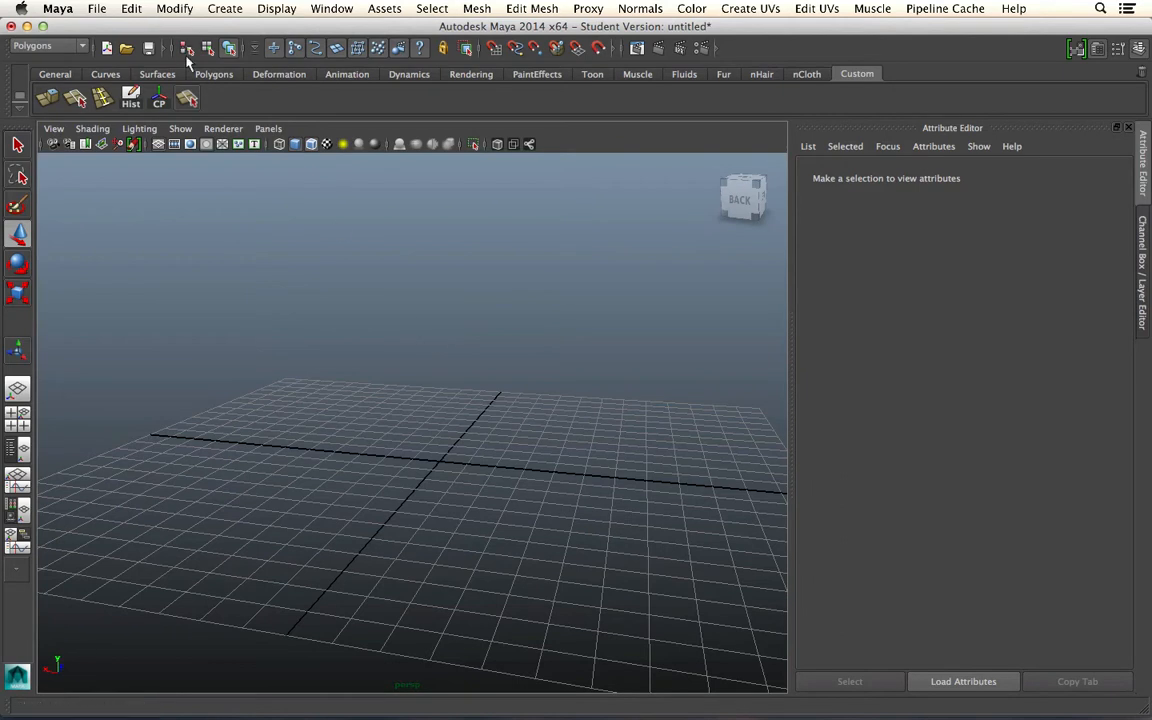
Create a large polygon cube at the centre of the grid
{"action": "left_click", "coordinate": [225, 8]}
{"action": "mouse_move", "coordinate": [292, 83]}
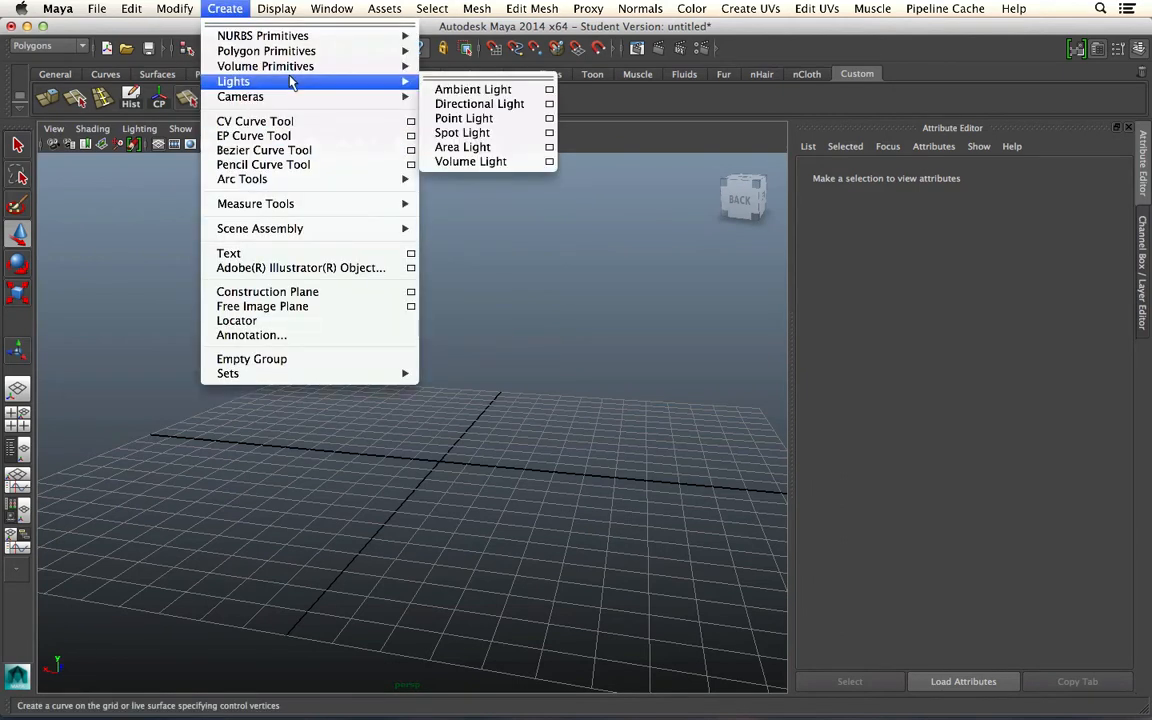
{"action": "mouse_move", "coordinate": [300, 51]}
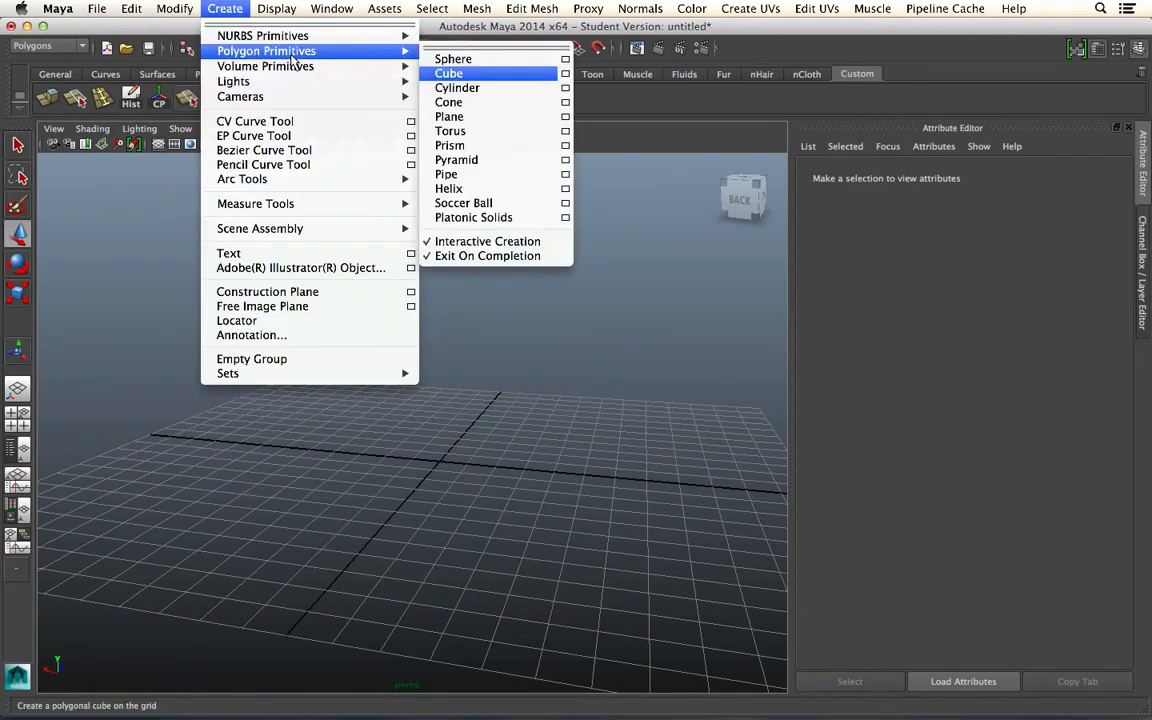
{"action": "left_click", "coordinate": [500, 74]}
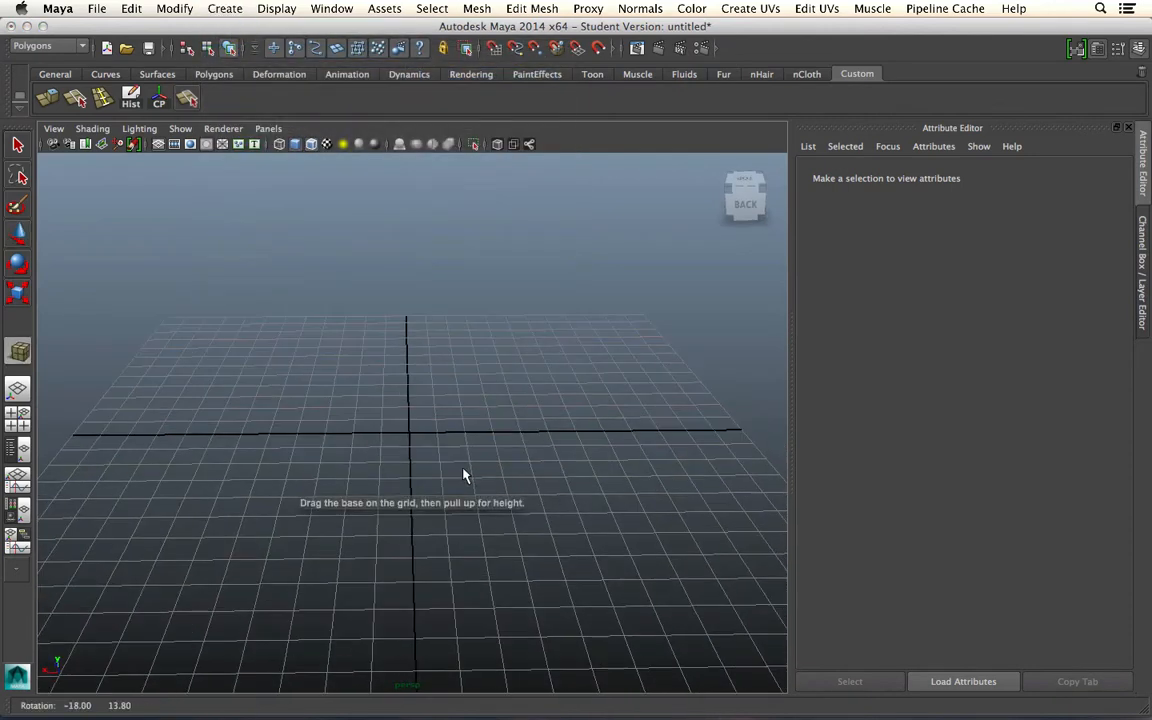
{"action": "left_click", "coordinate": [449, 463]}
{"action": "left_click_drag", "start_coordinate": [449, 463], "coordinate": [494, 481], "text": "shift"}
{"action": "key", "text": "w"}
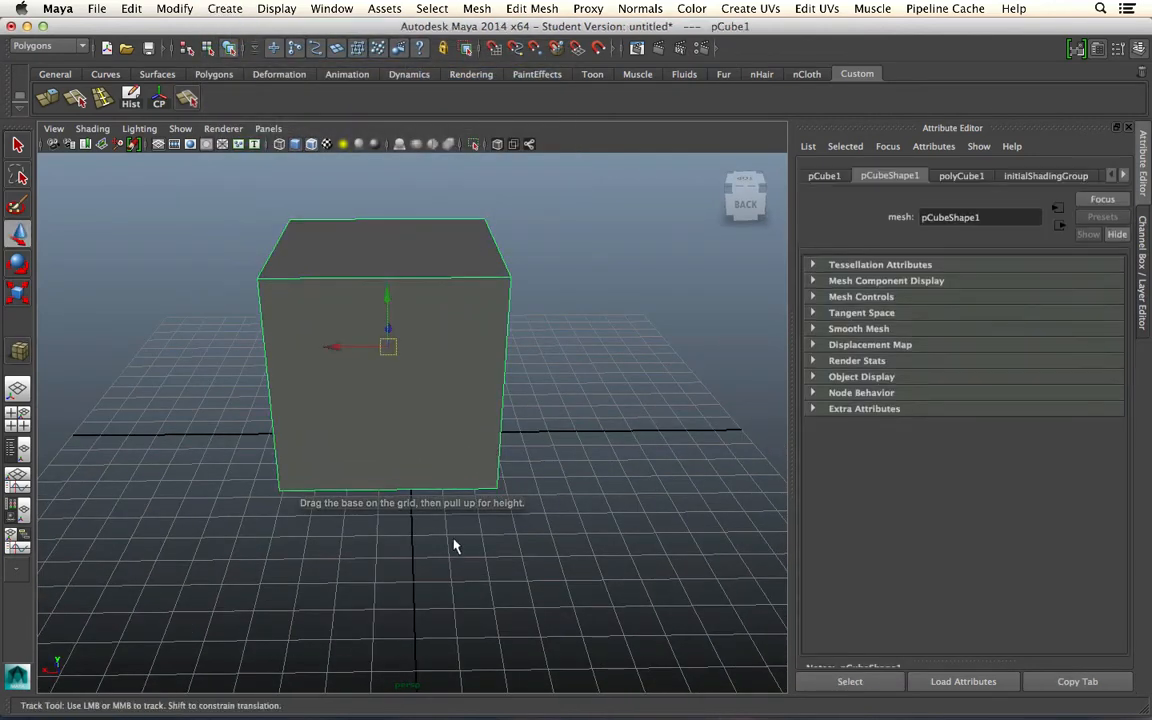
Display the cube in smooth preview together with its unsmoothed cage
{"action": "middle_click_drag", "start_coordinate": [453, 545], "coordinate": [470, 657], "text": "alt"}
{"action": "left_click_drag", "start_coordinate": [474, 551], "coordinate": [380, 403], "text": "alt"}
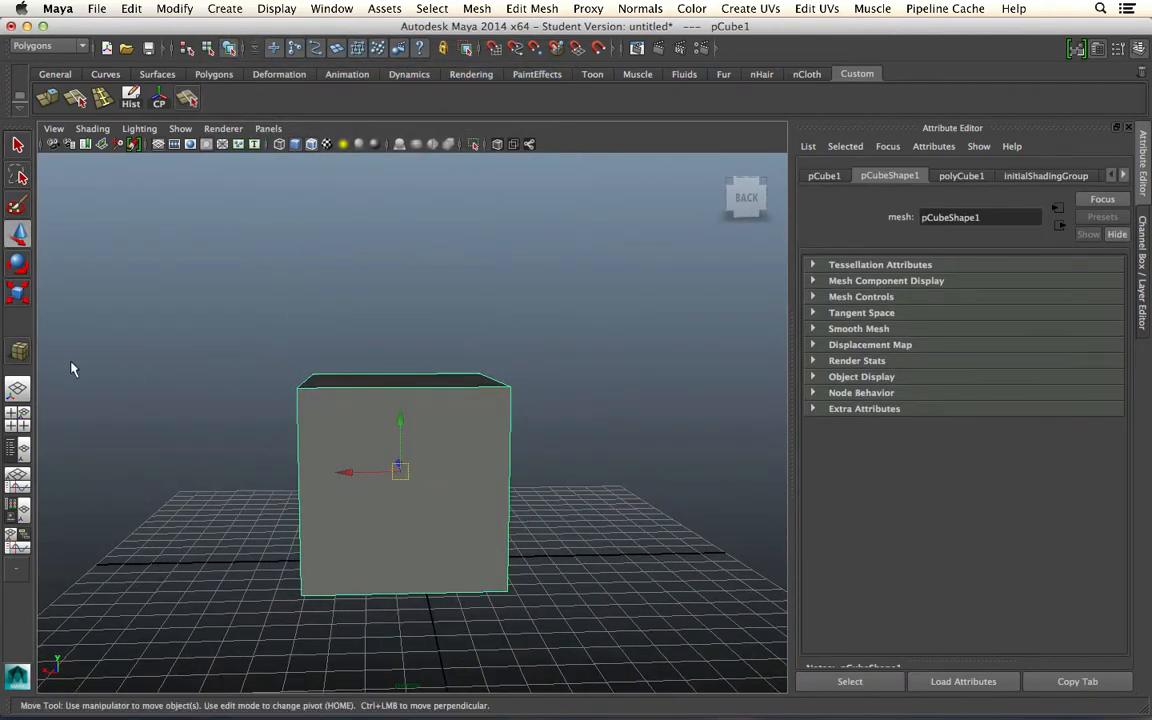
{"action": "key", "text": "3"}
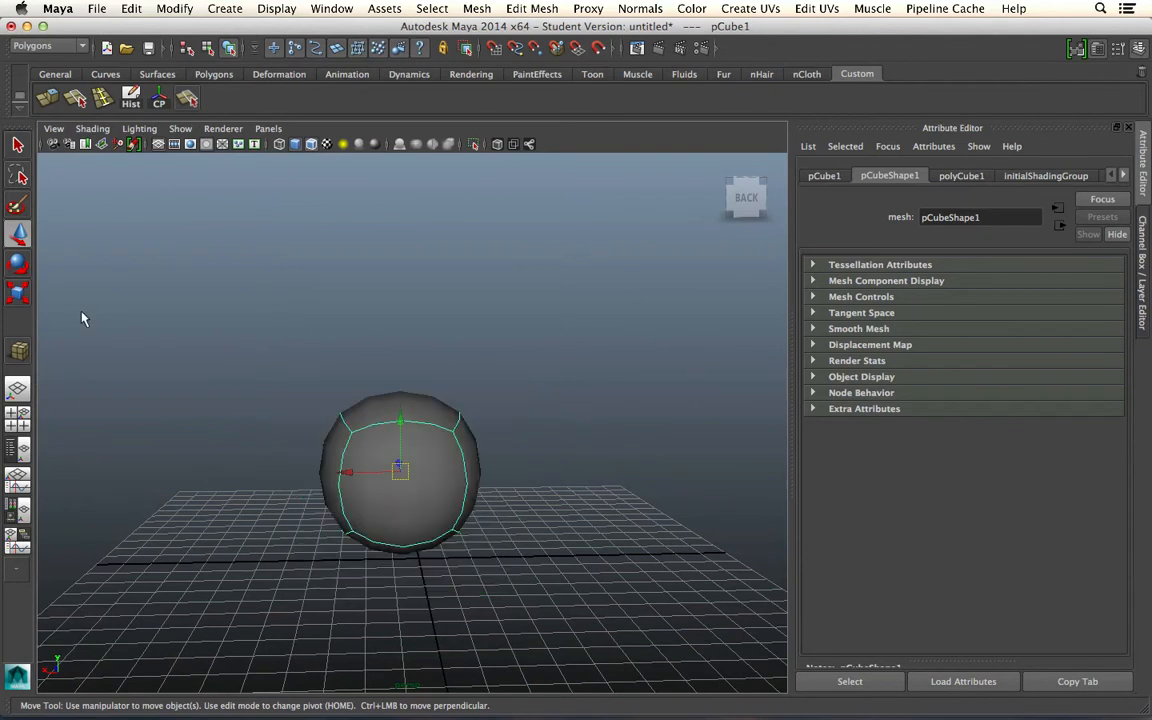
{"action": "key", "text": "2"}
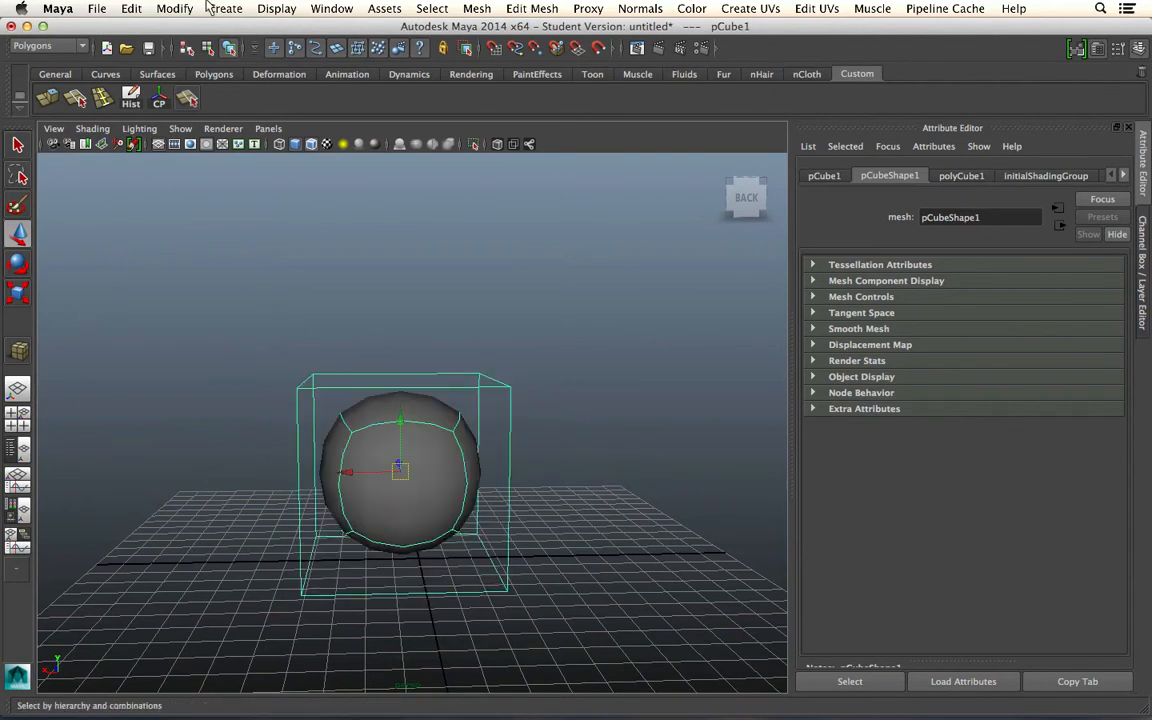
Insert three horizontal edge loops around the cube: one near the top, one near the bottom, and one just below the upper loop
{"action": "left_click", "coordinate": [540, 8]}
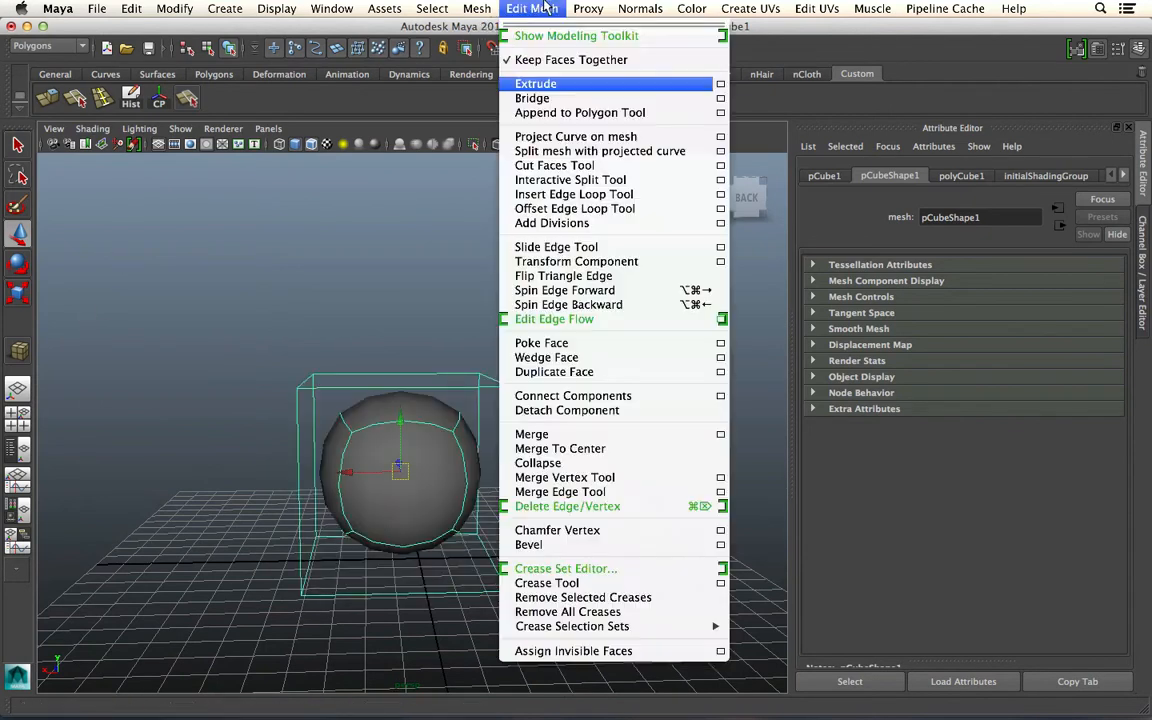
{"action": "left_click", "coordinate": [574, 194]}
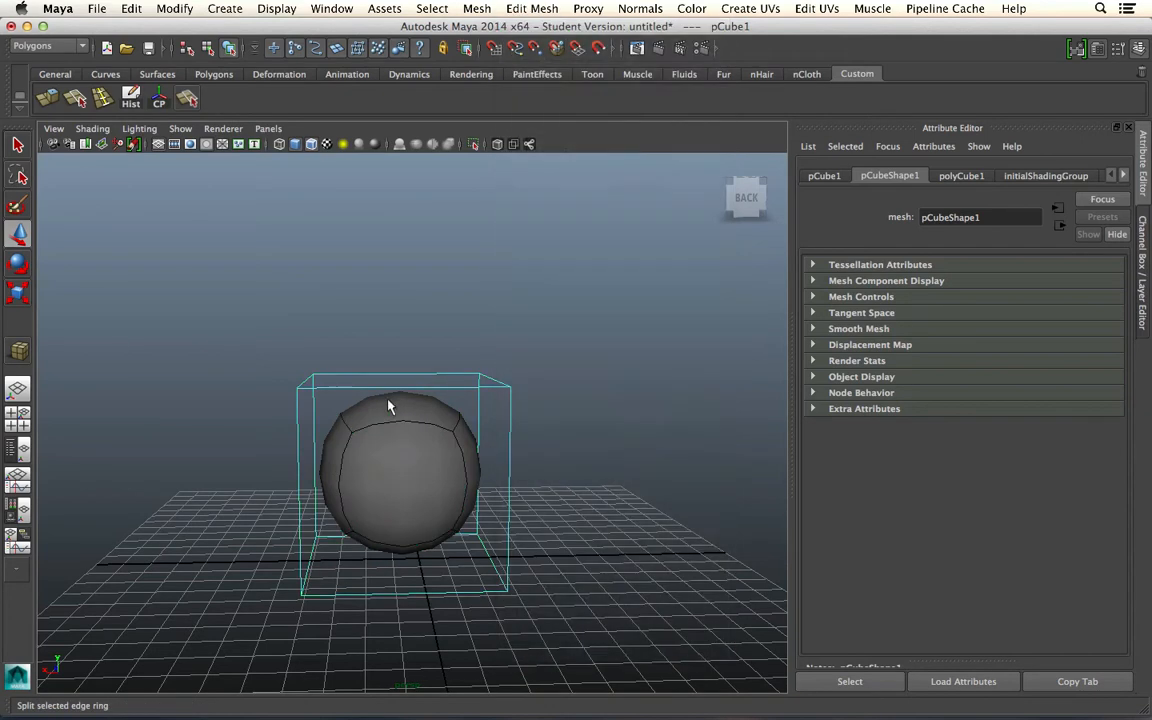
{"action": "left_click", "coordinate": [303, 414]}
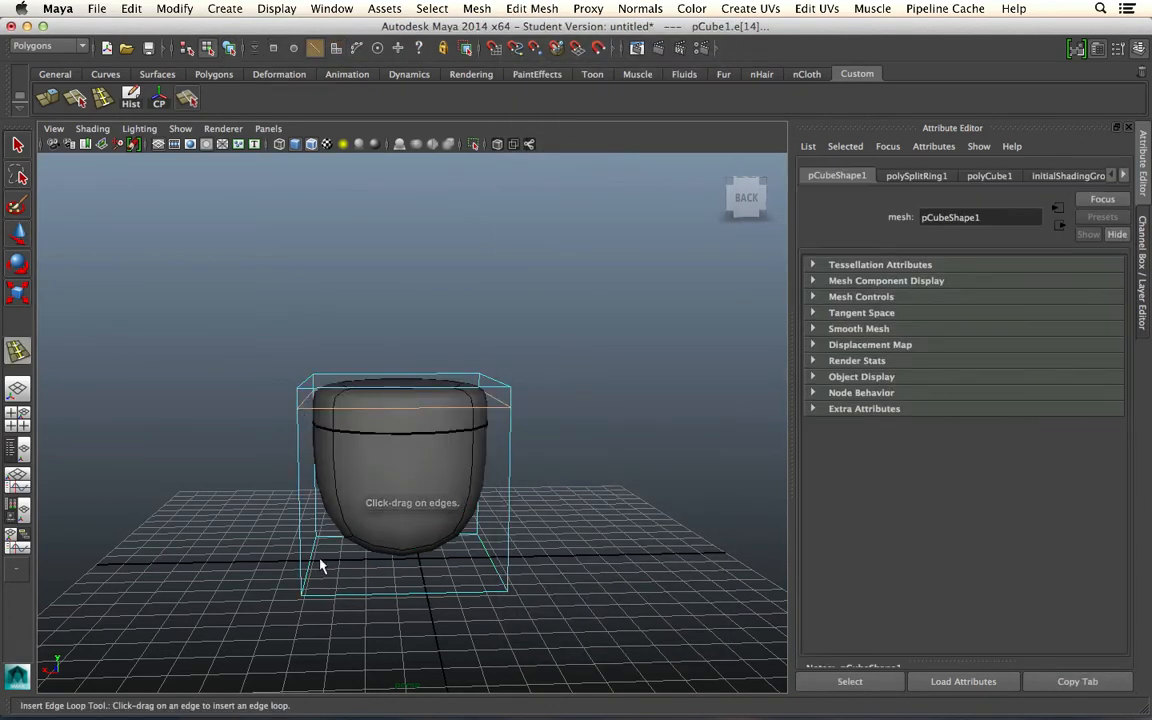
{"action": "left_click_drag", "start_coordinate": [296, 548], "coordinate": [307, 563]}
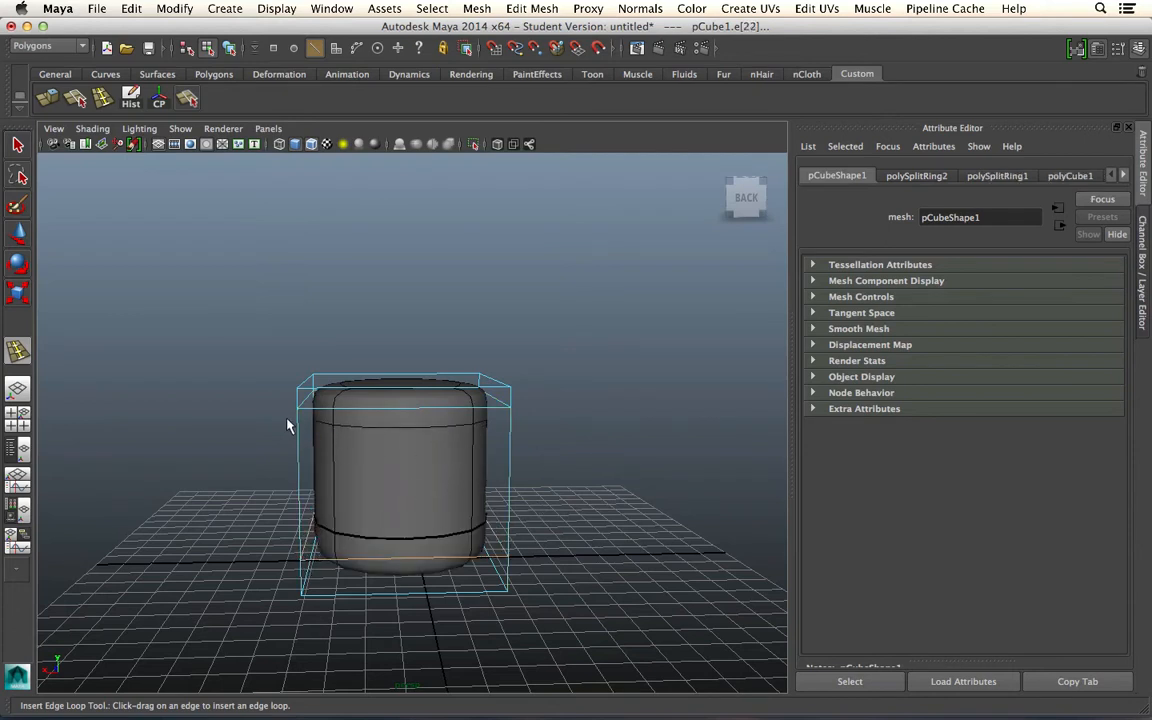
{"action": "left_click_drag", "start_coordinate": [298, 431], "coordinate": [299, 430]}
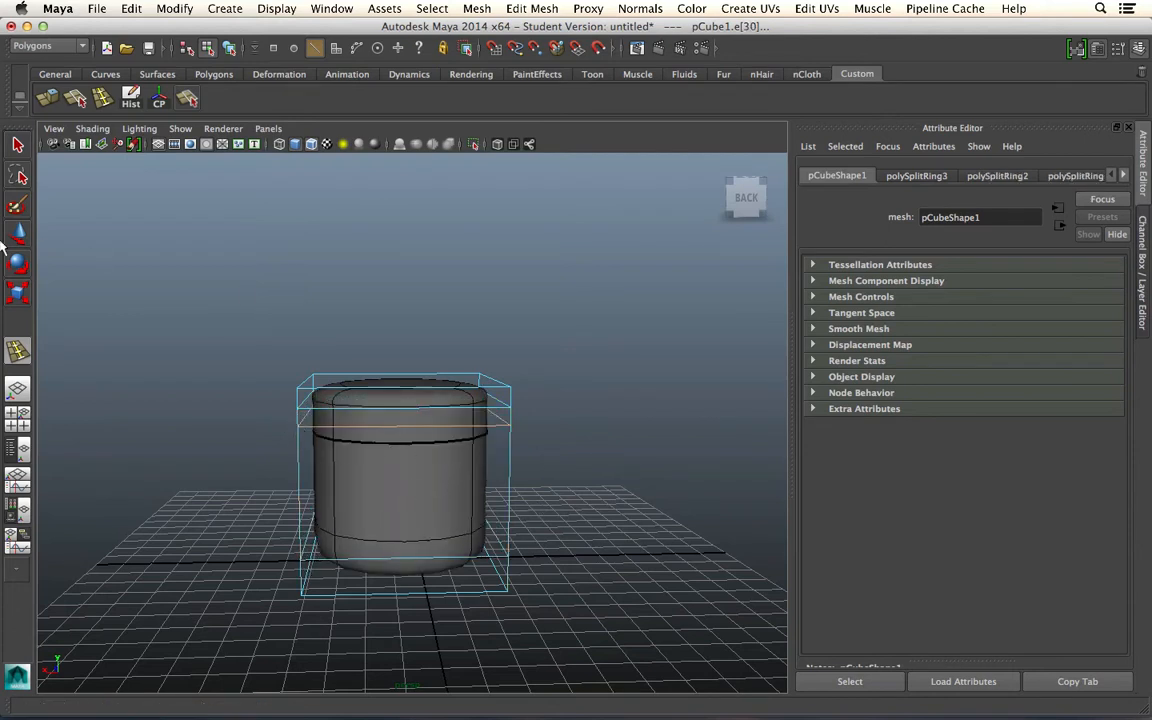
Select the four side faces that form the narrow band between the two upper edge loops
{"action": "left_click", "coordinate": [19, 232]}
{"action": "right_click", "coordinate": [366, 410]}
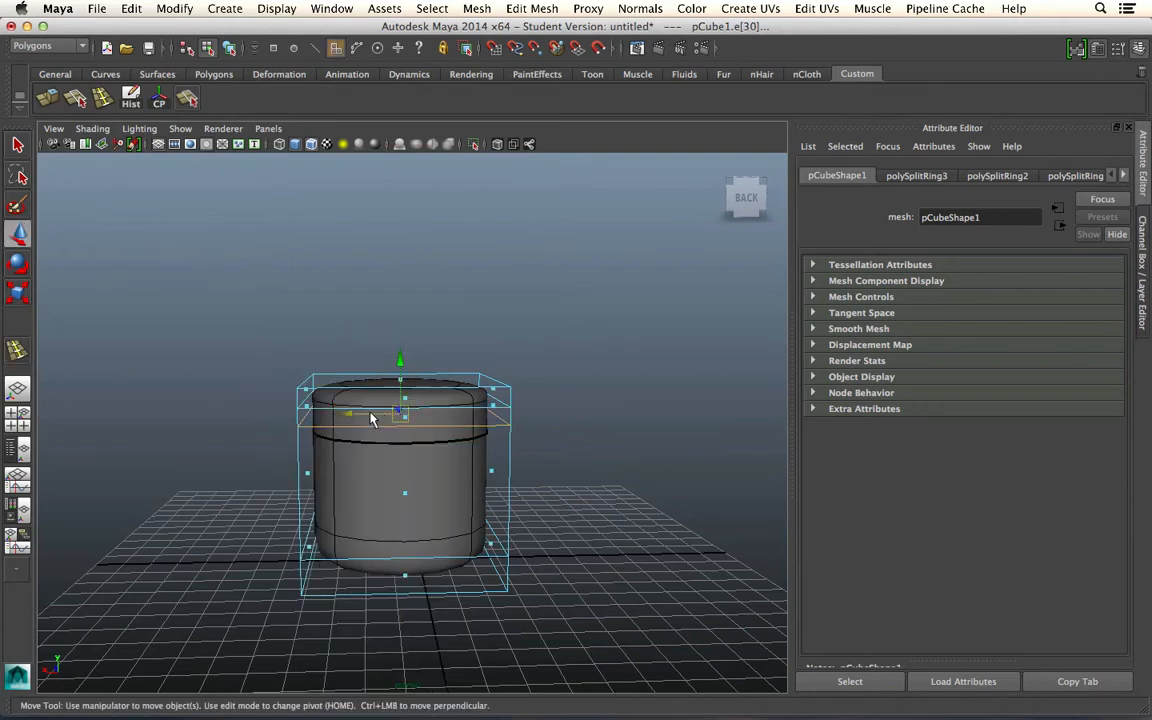
{"action": "left_click", "coordinate": [594, 447]}
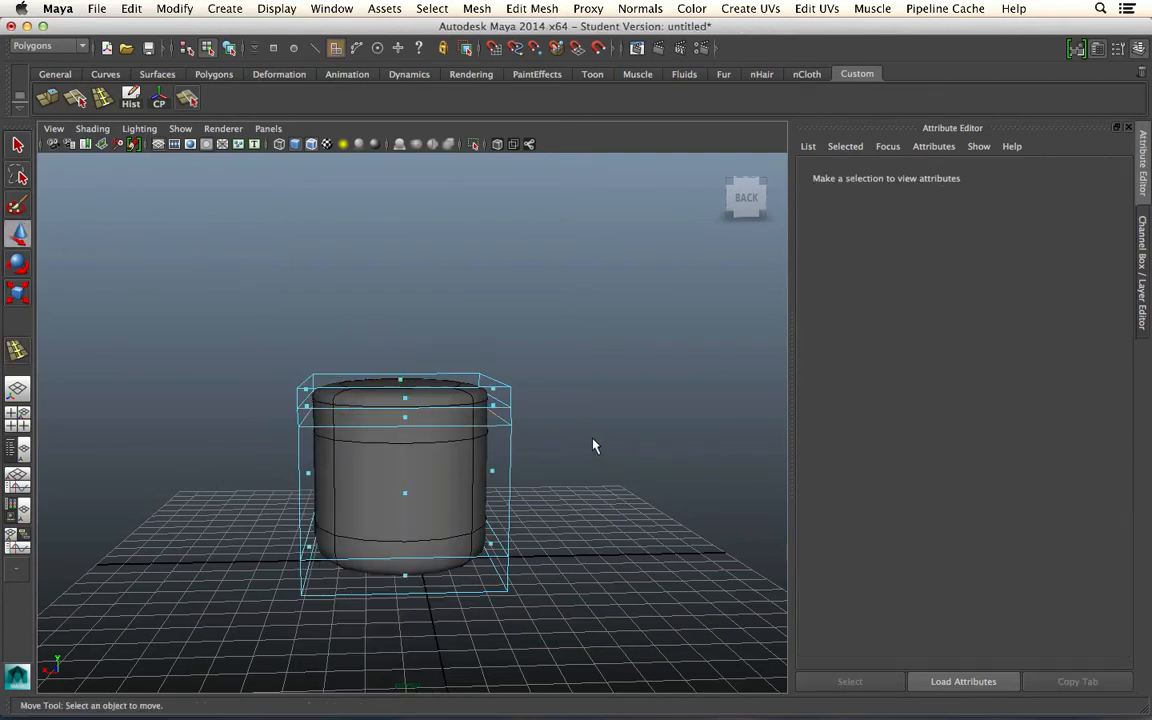
{"action": "key", "text": "z"}
{"action": "key", "text": "shift+z"}
{"action": "left_click", "coordinate": [410, 421]}
{"action": "left_click_drag", "start_coordinate": [545, 450], "coordinate": [446, 437], "text": "alt"}
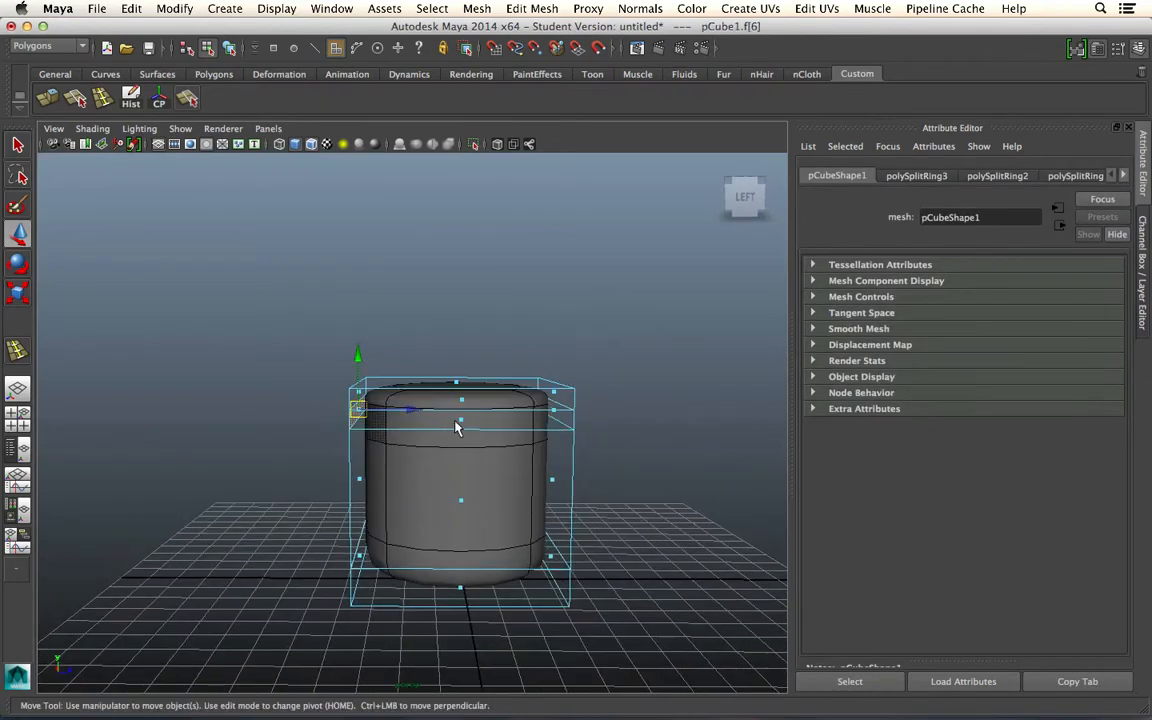
{"action": "left_click_drag", "start_coordinate": [614, 458], "coordinate": [390, 444], "text": "alt"}
{"action": "left_click", "coordinate": [446, 411]}
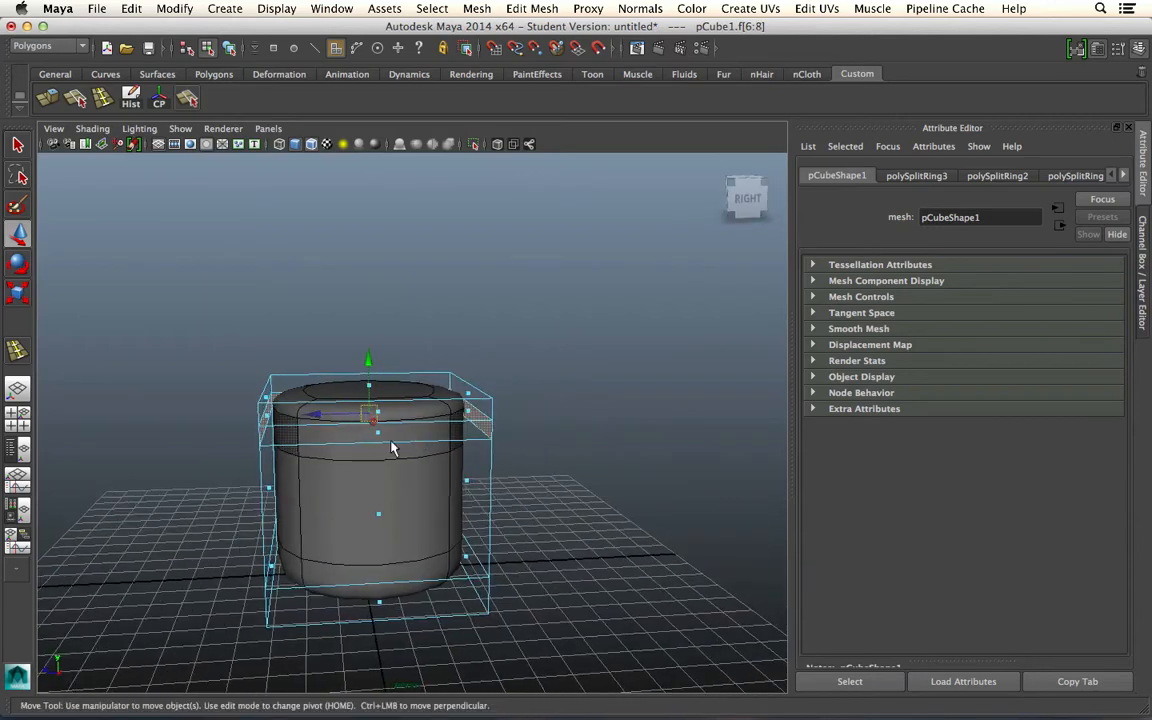
{"action": "left_click", "coordinate": [378, 435], "text": "shift"}
{"action": "left_click", "coordinate": [401, 440], "text": "shift"}
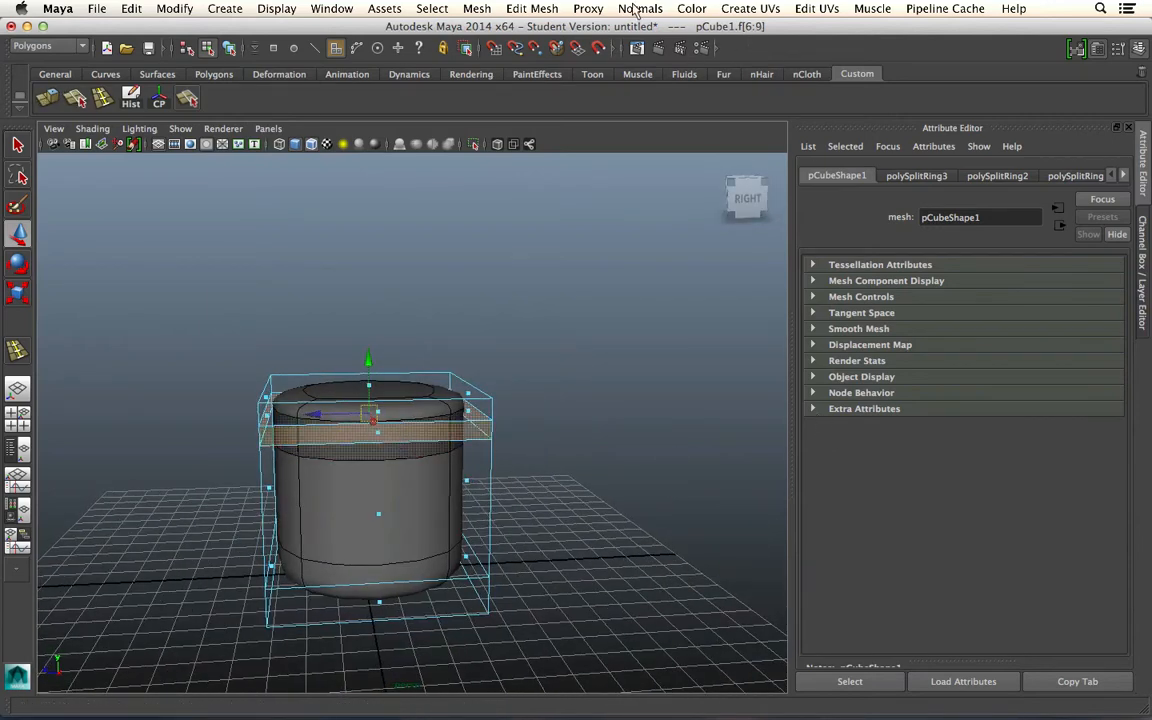
Extrude the selected band of faces in world space and shrink it inward to form a neck groove around the jar
{"action": "left_click", "coordinate": [505, 8]}
{"action": "left_click", "coordinate": [520, 80]}
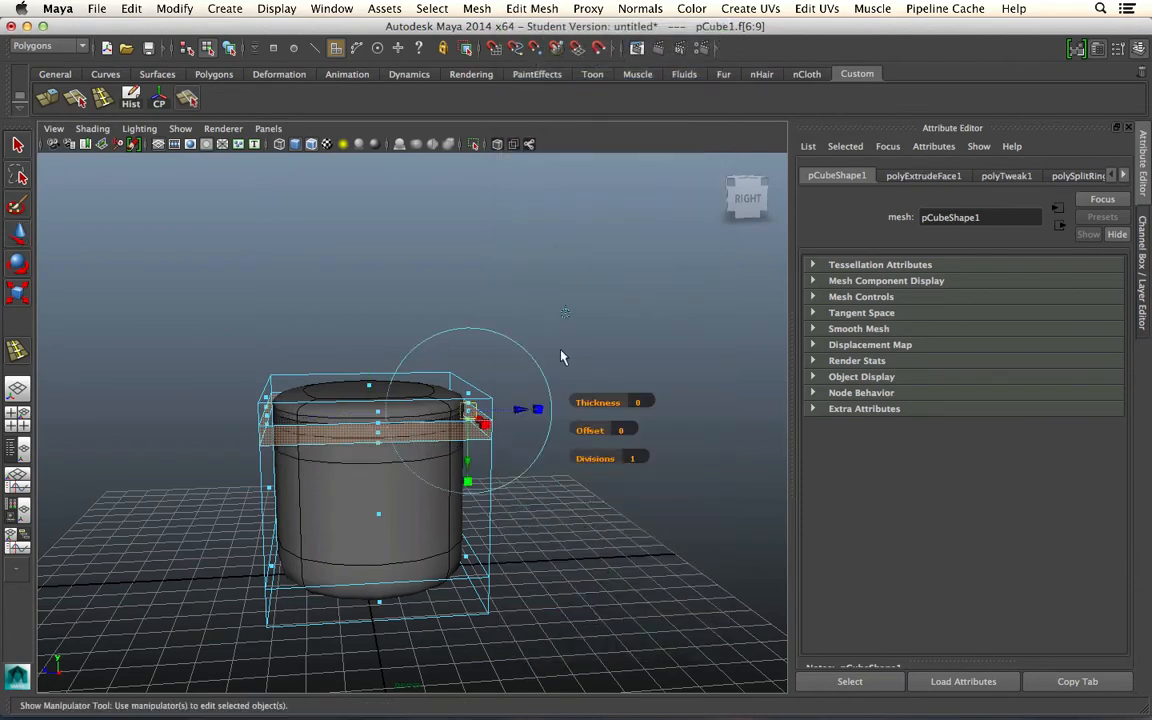
{"action": "left_click", "coordinate": [565, 312]}
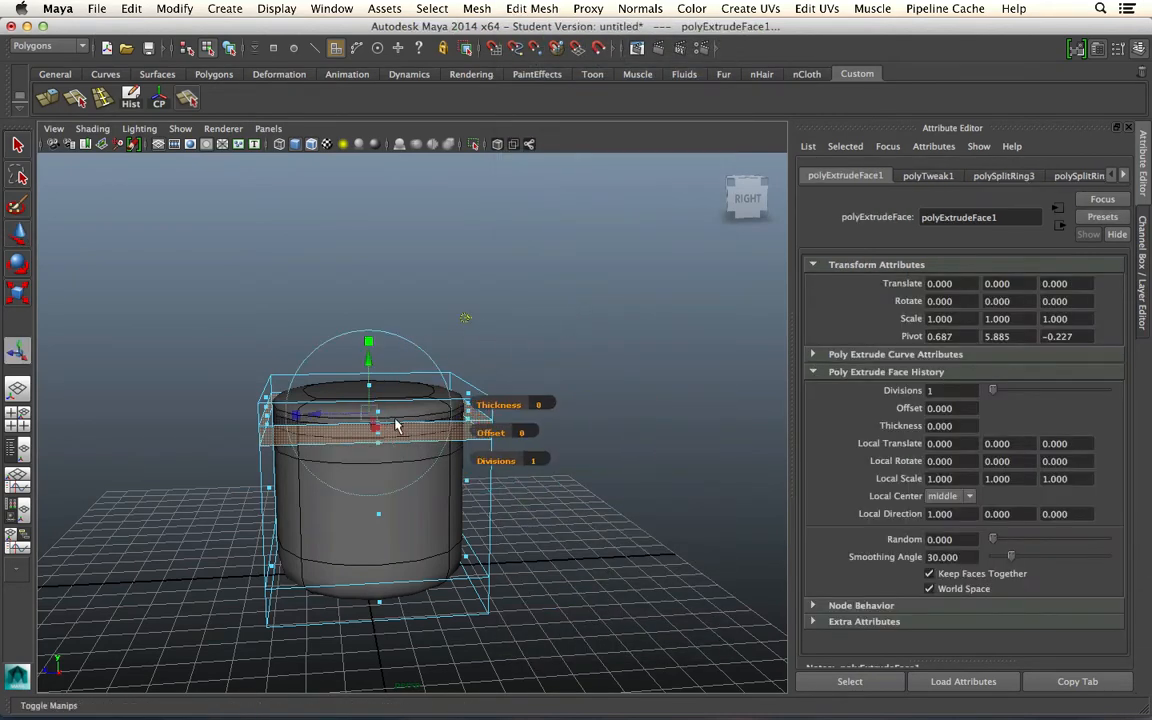
{"action": "left_click_drag", "start_coordinate": [378, 428], "coordinate": [463, 449], "text": "alt"}
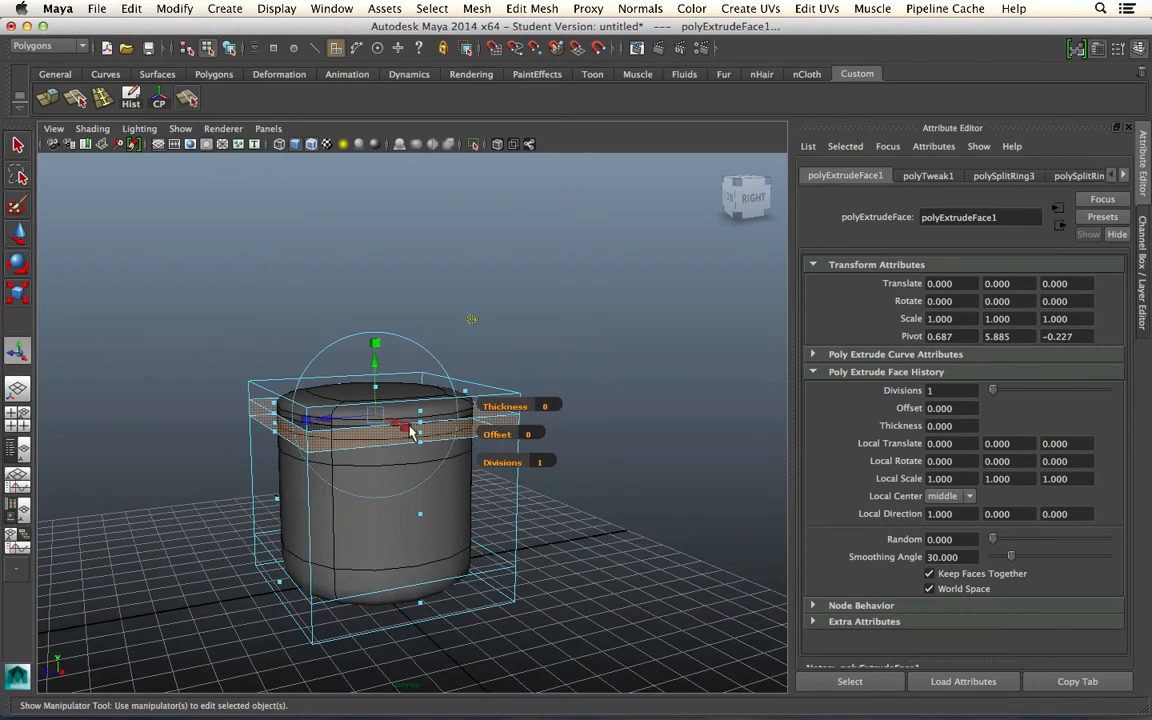
{"action": "left_click_drag", "start_coordinate": [377, 417], "coordinate": [377, 370]}
{"action": "left_click", "coordinate": [598, 457]}
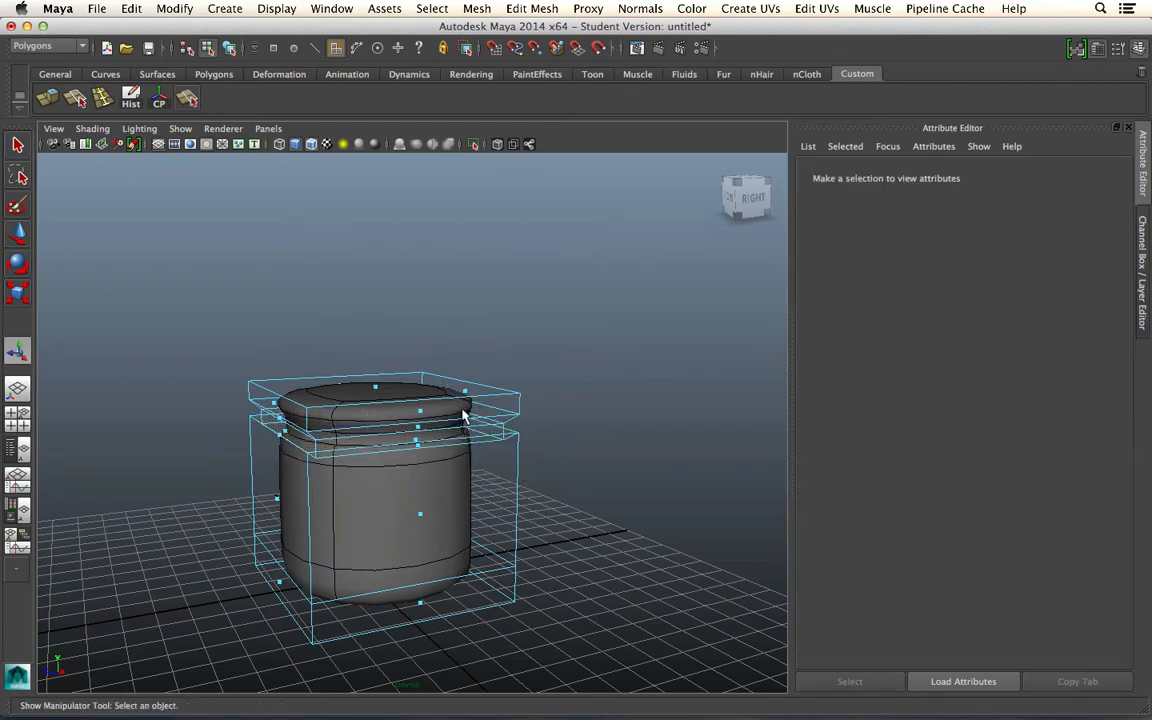
Select the jar's top face and subdivide it with Add Divisions
{"action": "right_click_drag", "start_coordinate": [454, 370], "coordinate": [465, 407]}
{"action": "right_click_drag", "start_coordinate": [510, 350], "coordinate": [510, 350]}
{"action": "left_click_drag", "start_coordinate": [630, 380], "coordinate": [480, 510], "text": "alt"}
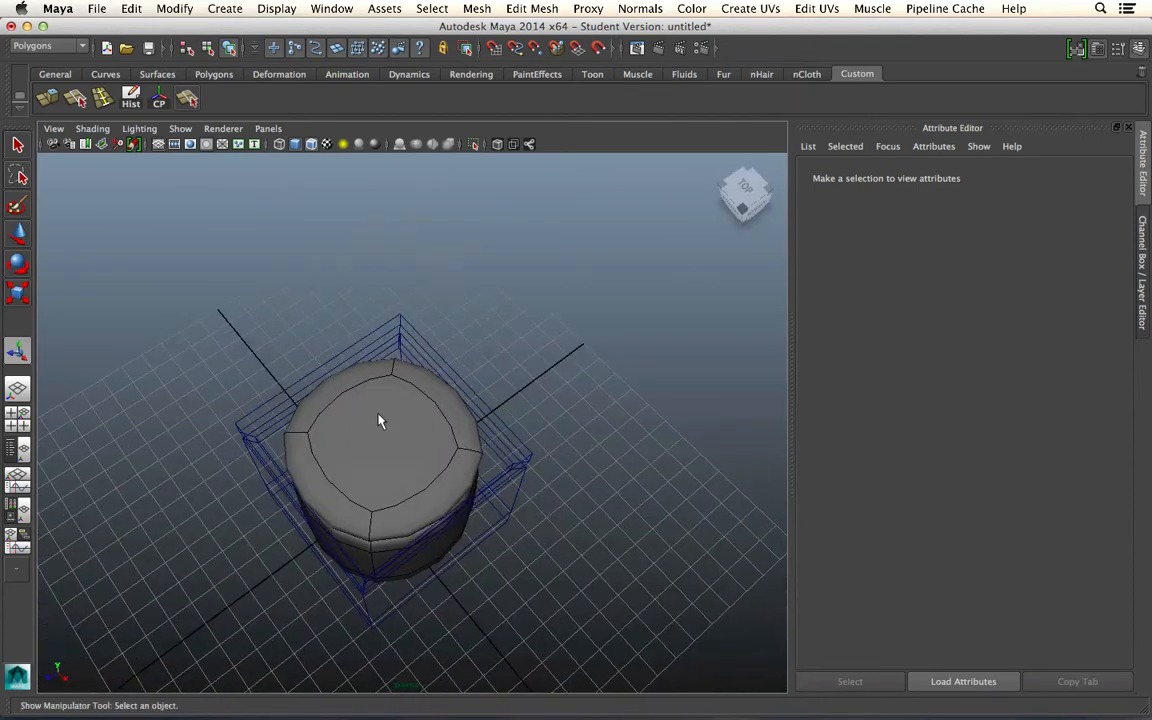
{"action": "right_click_drag", "start_coordinate": [380, 419], "coordinate": [390, 452]}
{"action": "left_click", "coordinate": [386, 443]}
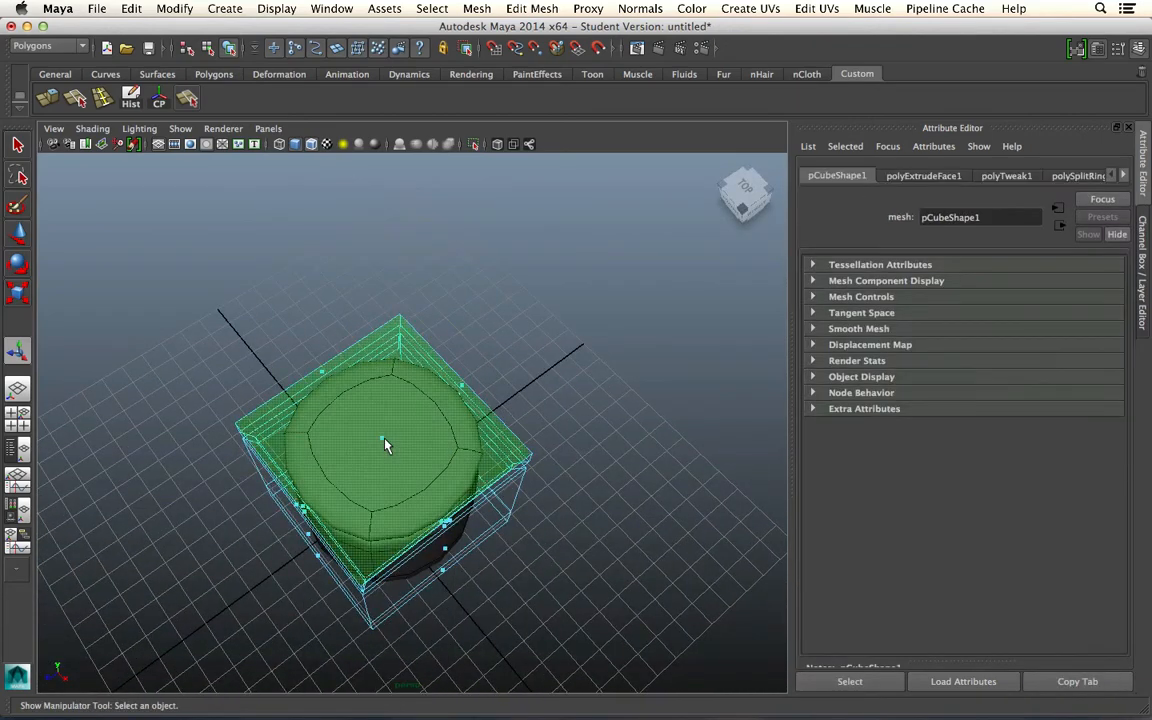
{"action": "left_click", "coordinate": [532, 8]}
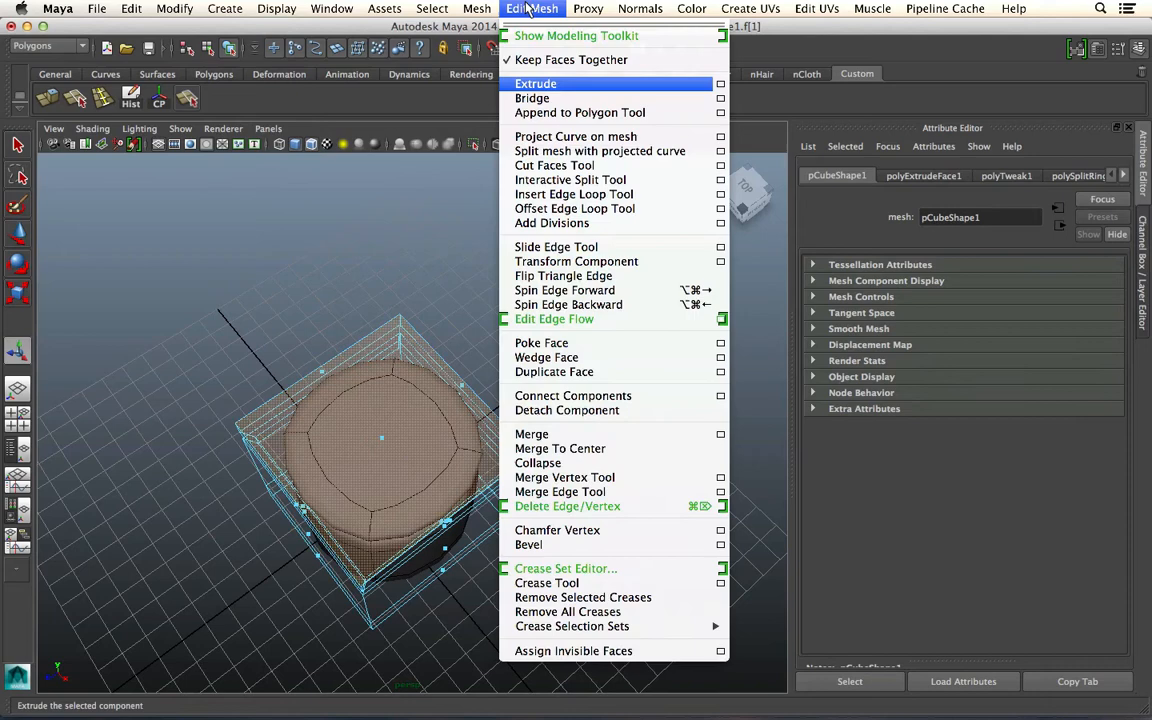
{"action": "left_click", "coordinate": [607, 225]}
{"action": "key", "text": "w"}
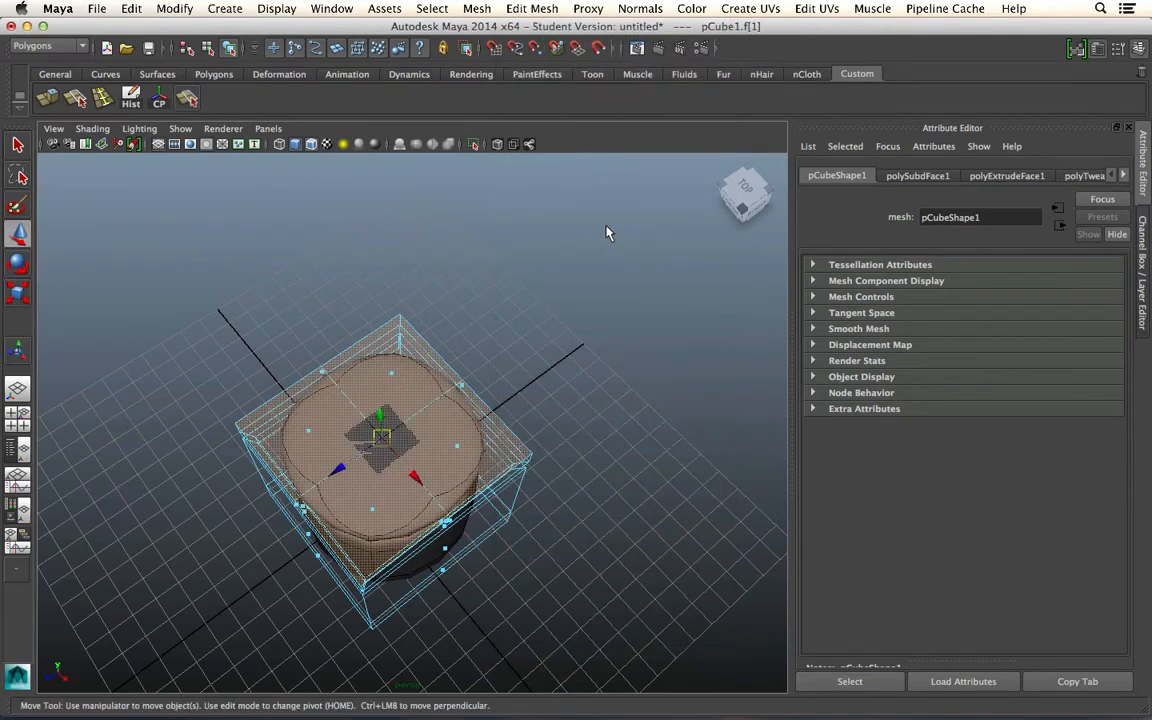
Set the top face's Subdivision Levels to 2
{"action": "left_click", "coordinate": [537, 10]}
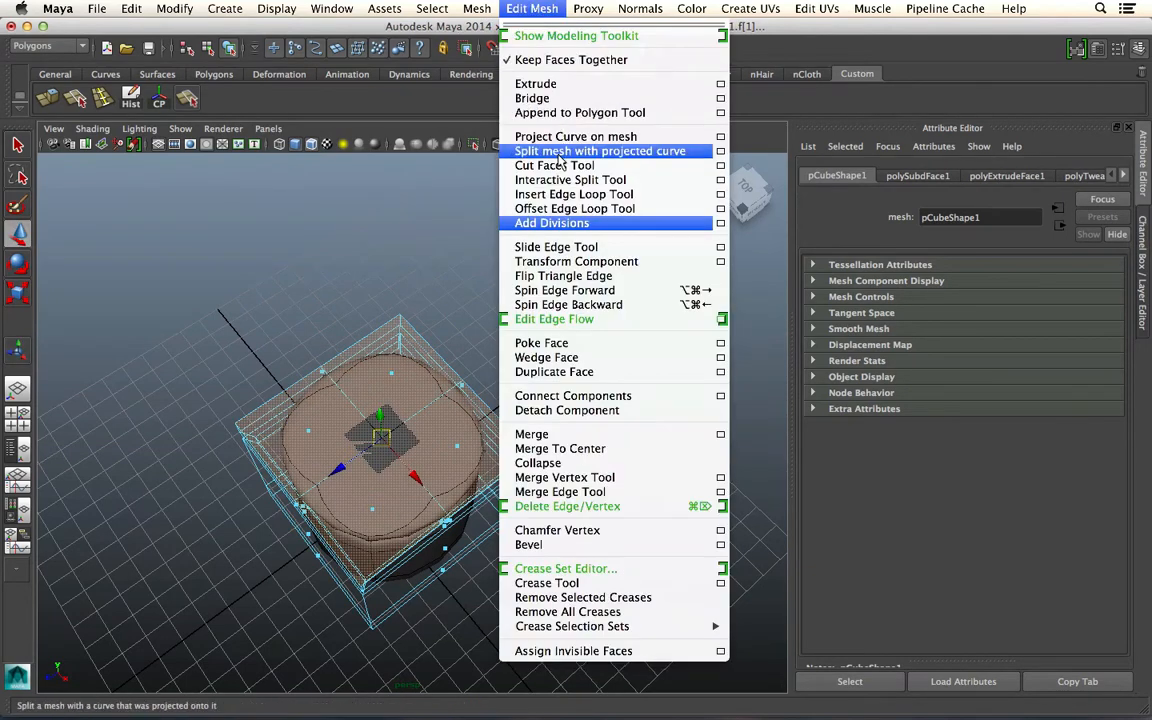
{"action": "left_click", "coordinate": [1033, 177]}
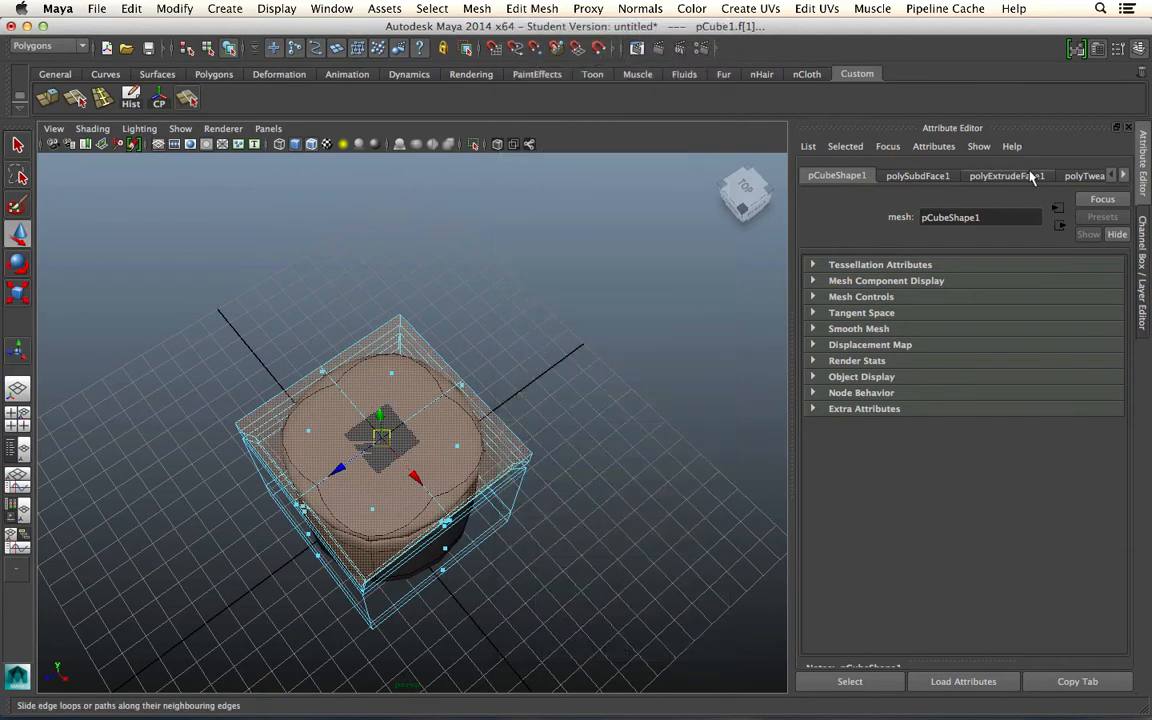
{"action": "left_click", "coordinate": [917, 176]}
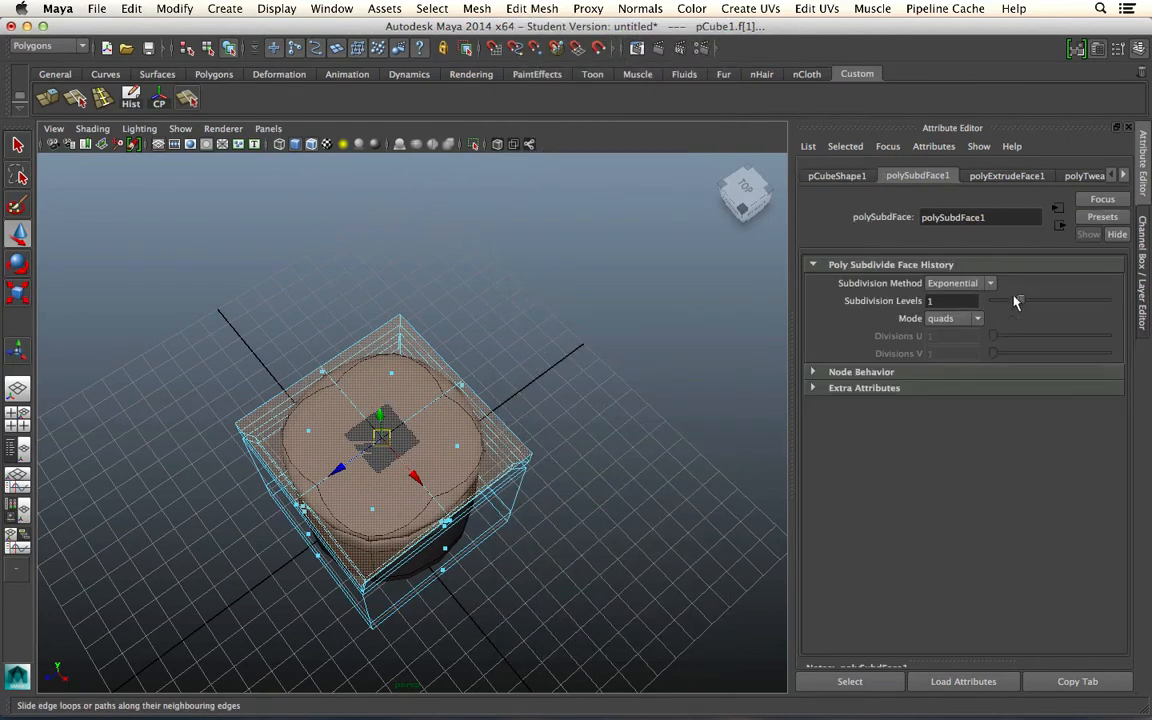
{"action": "left_click_drag", "start_coordinate": [1034, 300], "coordinate": [1049, 300]}
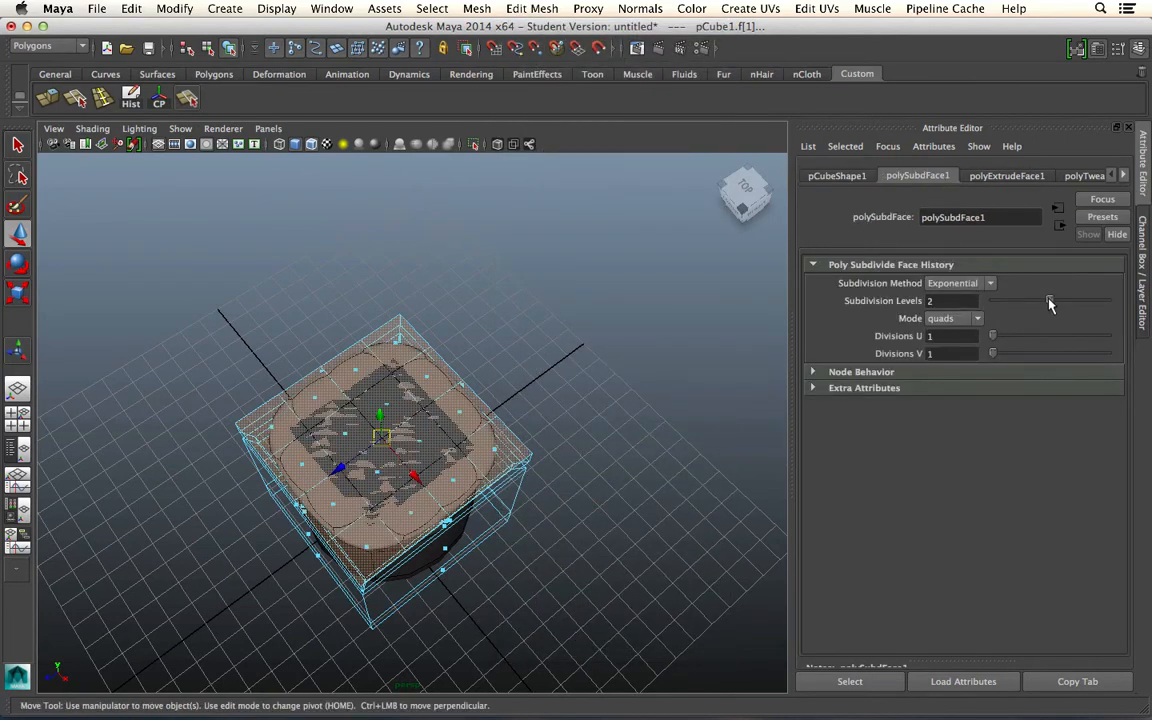
Select the four central faces of the subdivided top
{"action": "left_click", "coordinate": [573, 446]}
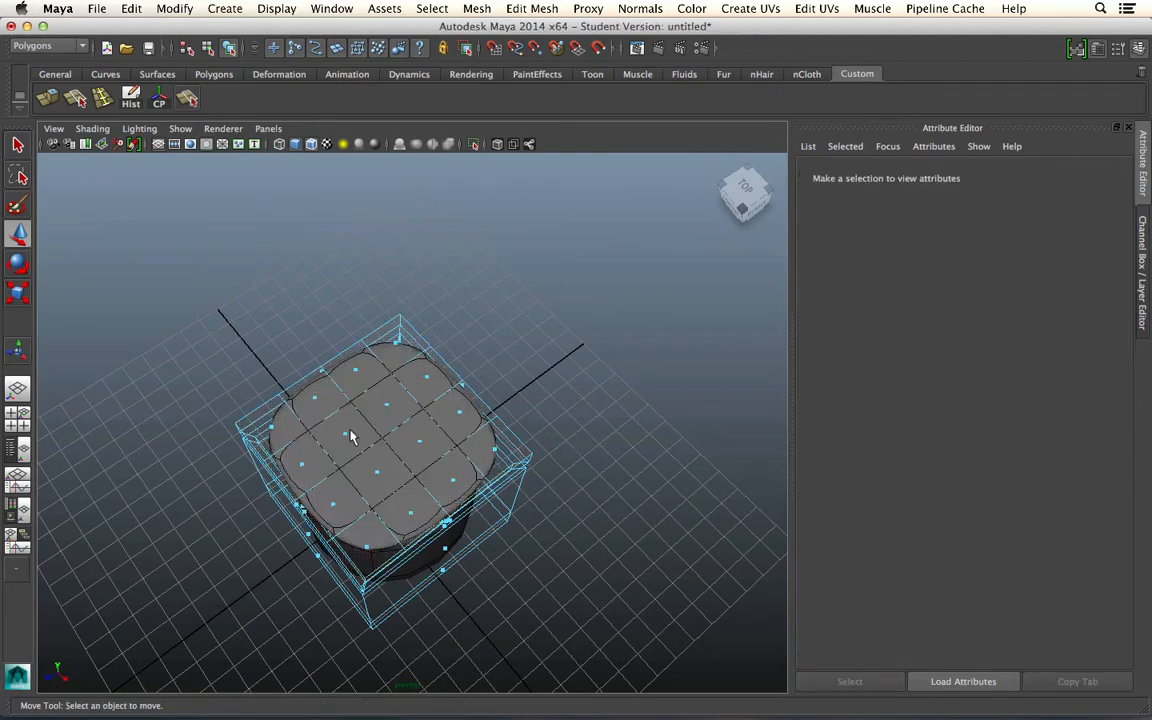
{"action": "left_click", "coordinate": [345, 440]}
{"action": "left_click", "coordinate": [502, 381]}
{"action": "left_click", "coordinate": [385, 403]}
{"action": "left_click", "coordinate": [378, 478], "text": "shift"}
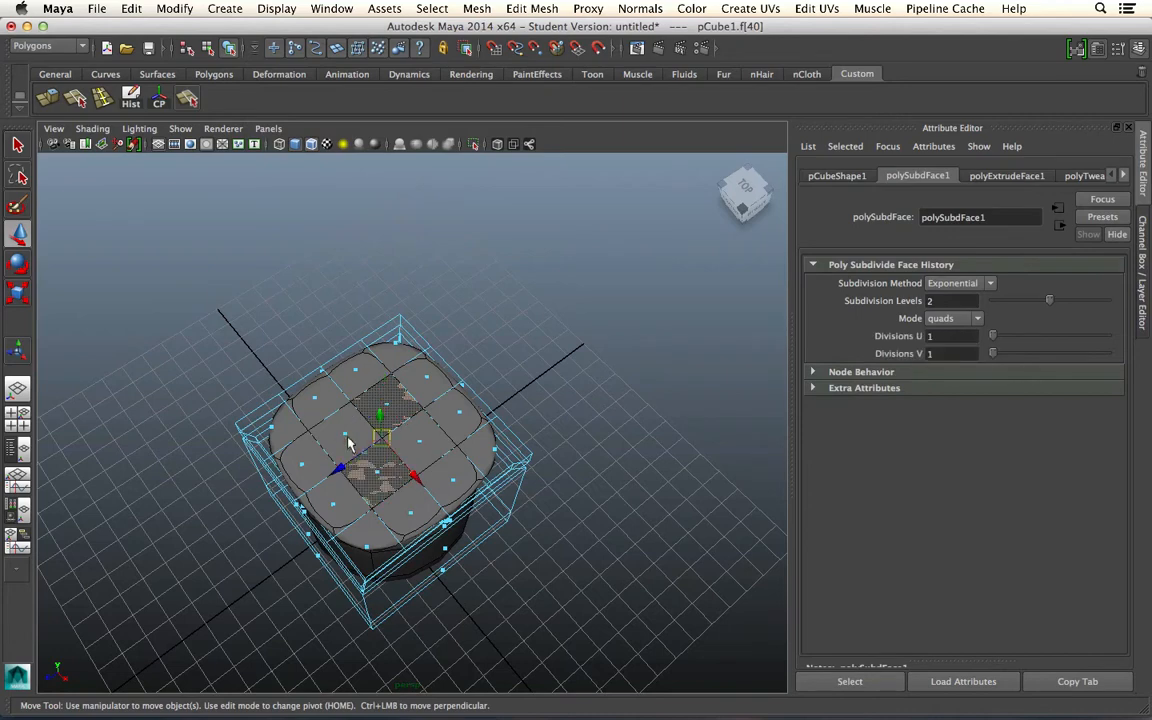
{"action": "left_click", "coordinate": [345, 437], "text": "shift"}
{"action": "left_click", "coordinate": [420, 447], "text": "shift"}
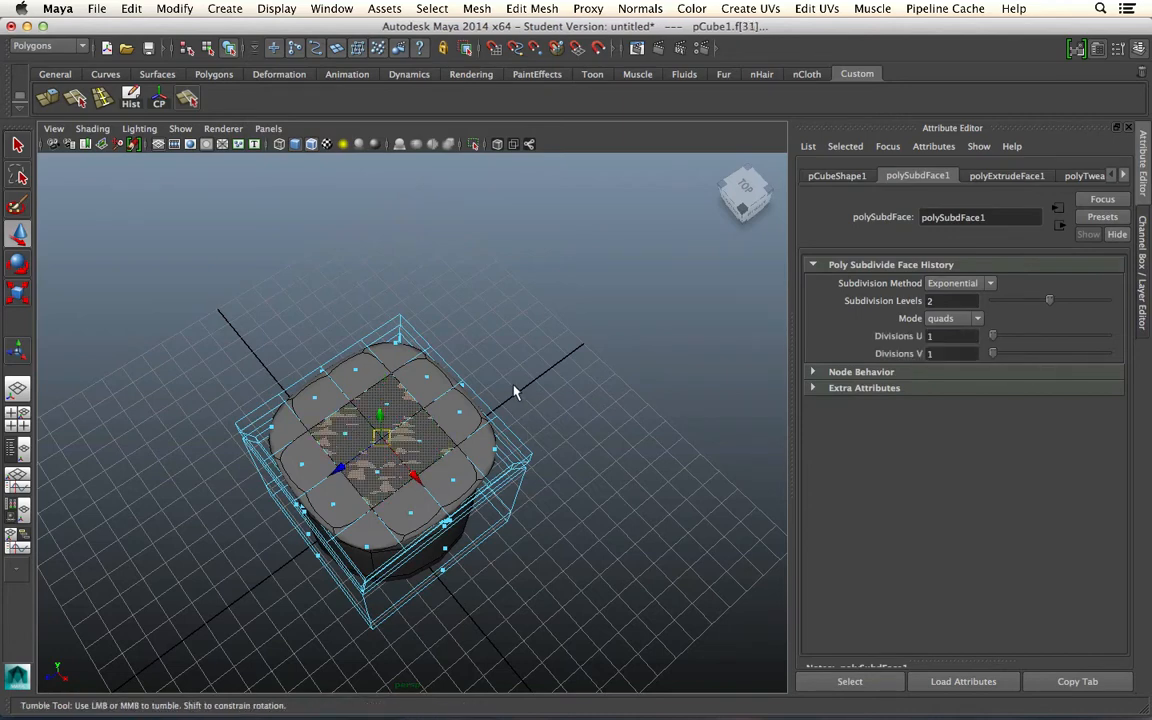
Extrude the four central top faces in world space and push them down about 1.04 units to hollow out the opening
{"action": "left_click_drag", "start_coordinate": [514, 386], "coordinate": [200, 230], "text": "alt"}
{"action": "key", "text": "ctrl+e"}
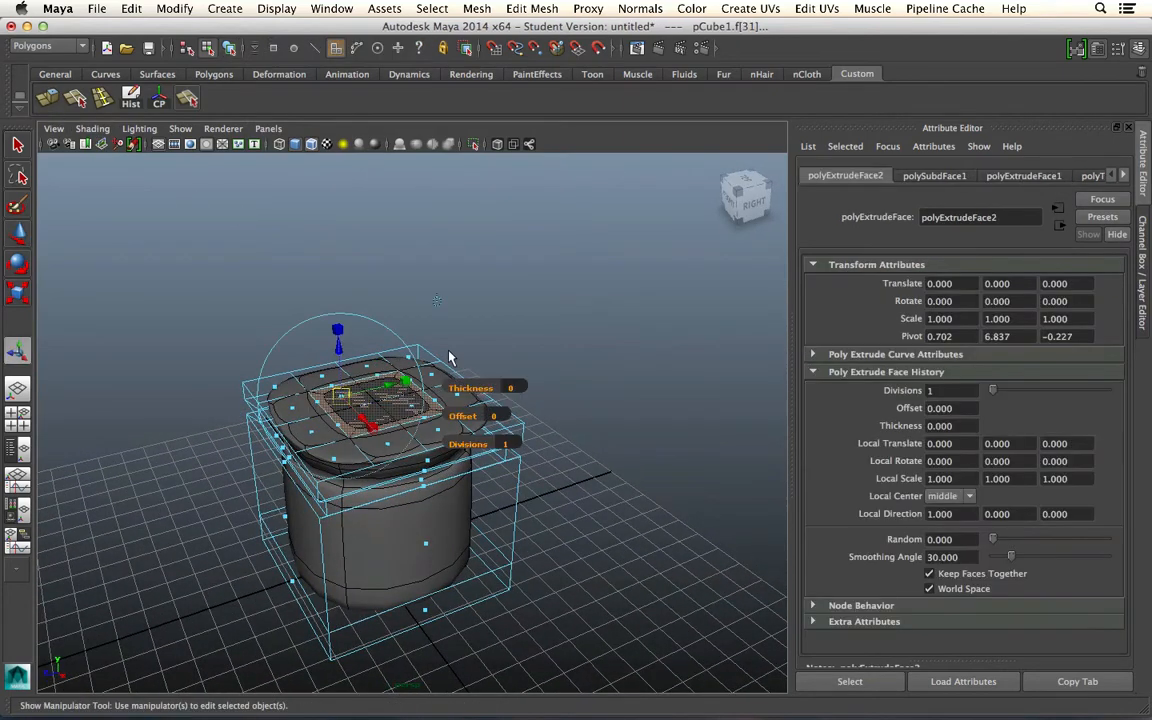
{"action": "left_click", "coordinate": [436, 302]}
{"action": "left_click_drag", "start_coordinate": [376, 356], "coordinate": [378, 383]}
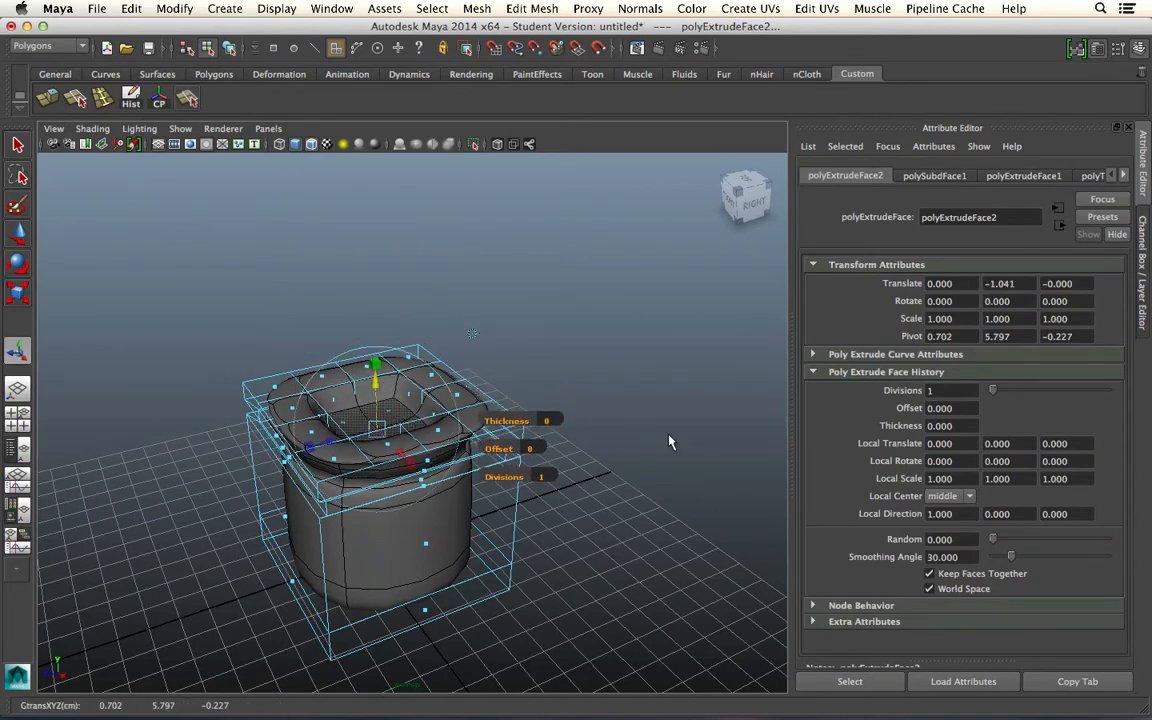
{"action": "left_click", "coordinate": [668, 437]}
{"action": "left_click_drag", "start_coordinate": [584, 480], "coordinate": [519, 424], "text": "alt"}
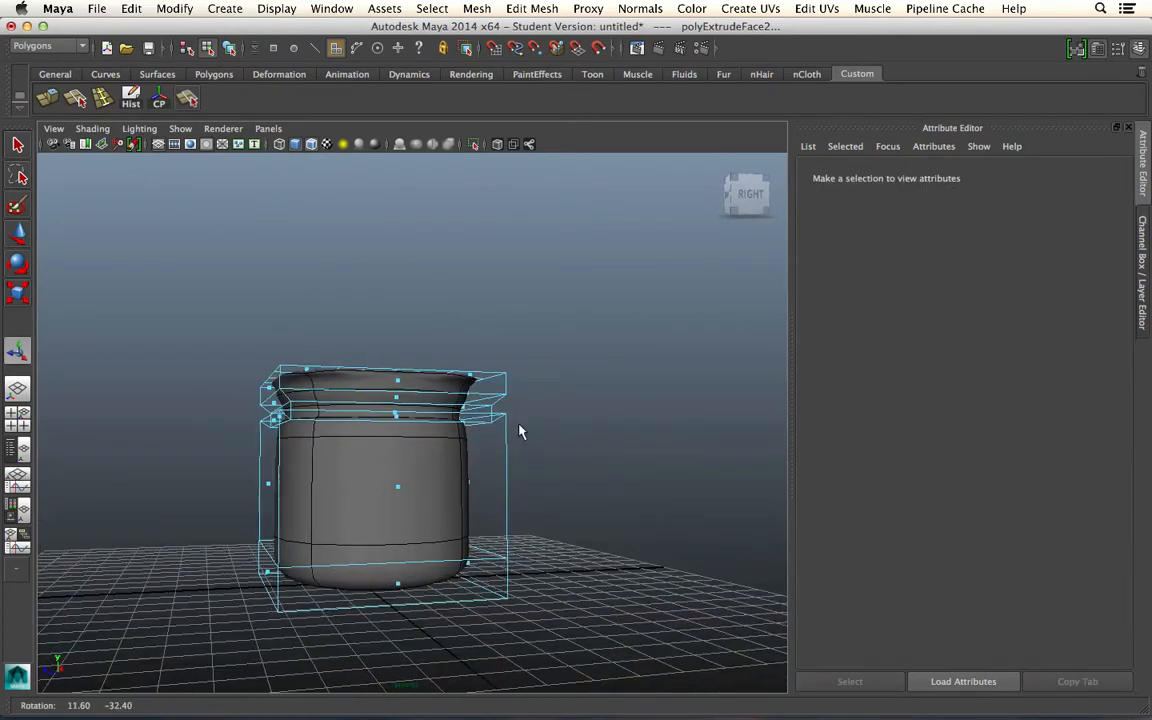
Return to object mode and display the jar fully smoothed without its cage to inspect the hollowed opening
{"action": "left_click", "coordinate": [398, 386]}
{"action": "left_click", "coordinate": [584, 370]}
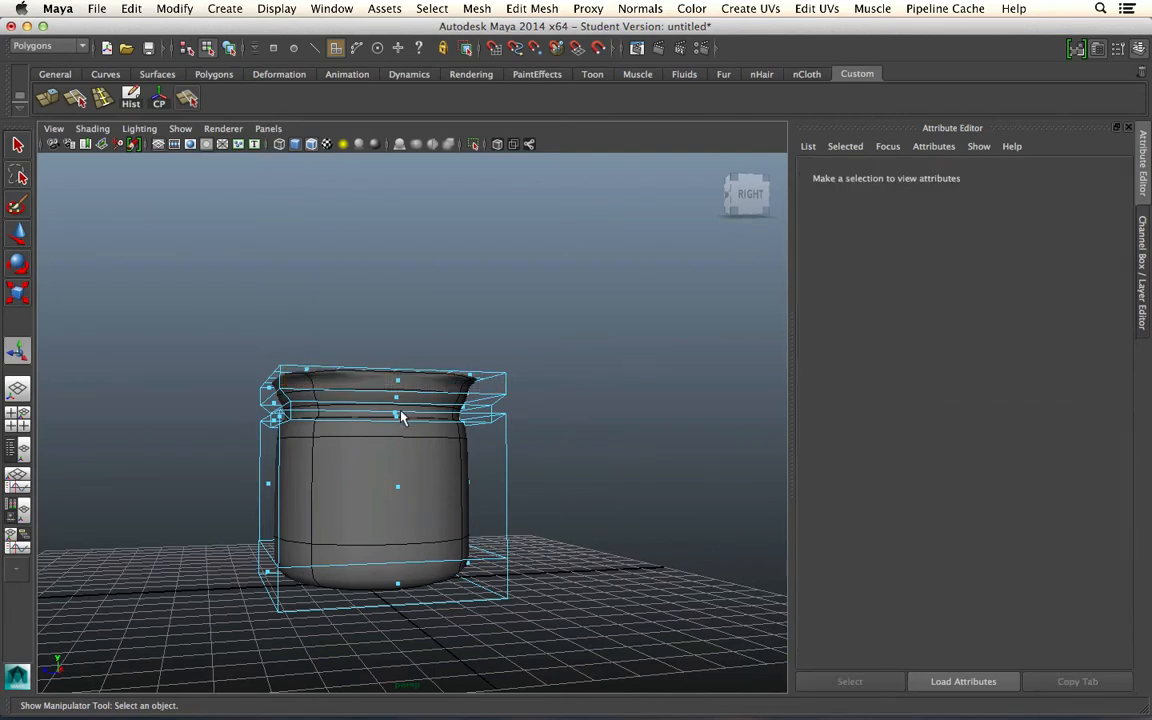
{"action": "right_click_drag", "start_coordinate": [399, 370], "coordinate": [473, 350]}
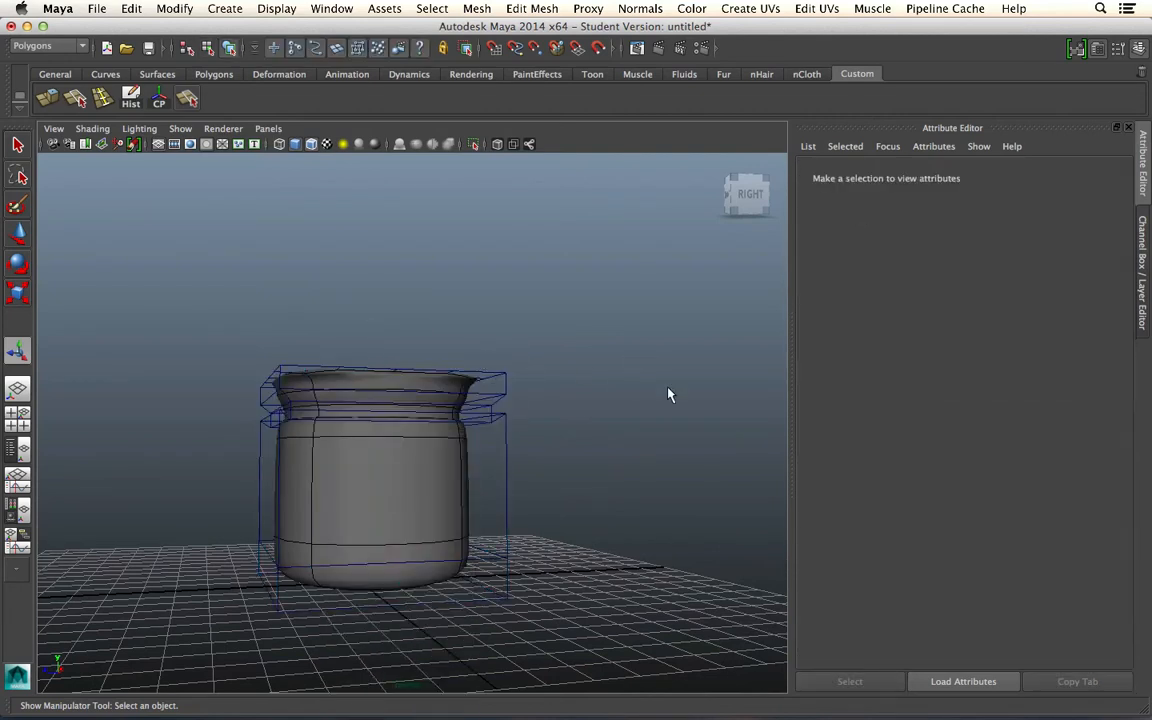
{"action": "left_click", "coordinate": [378, 480]}
{"action": "key", "text": "3"}
{"action": "left_click", "coordinate": [630, 481]}
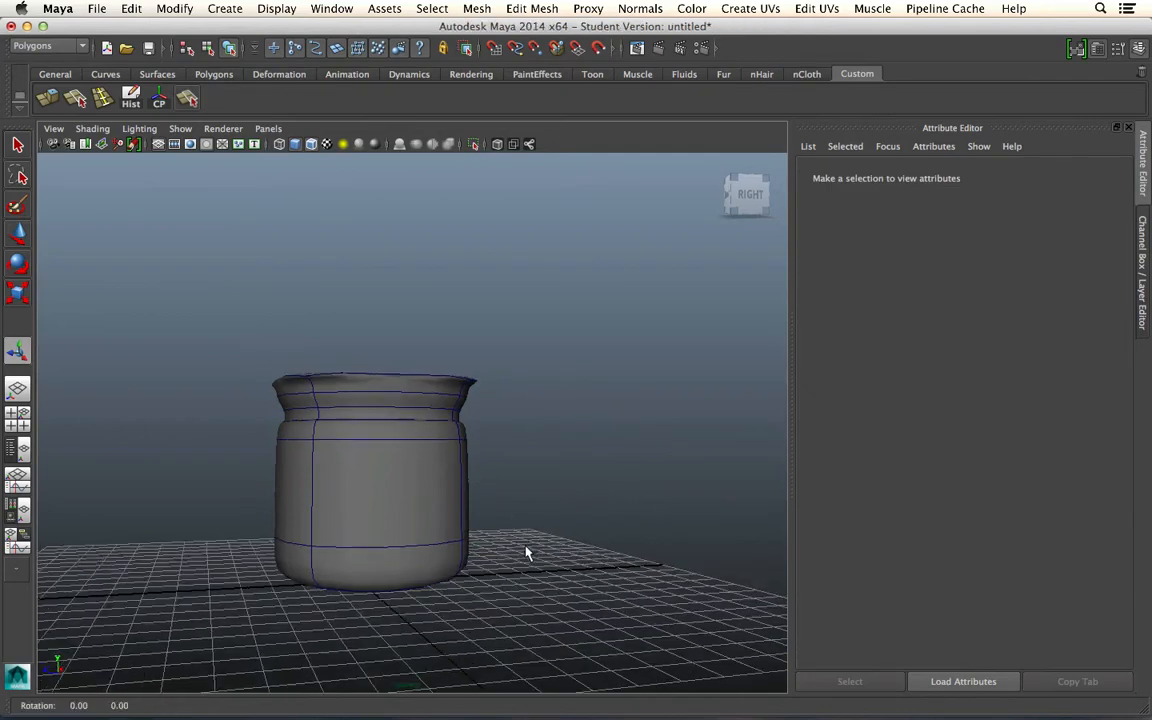
{"action": "left_click_drag", "start_coordinate": [527, 553], "coordinate": [393, 411], "text": "alt"}
{"action": "right_click_drag", "start_coordinate": [393, 411], "coordinate": [656, 571], "text": "alt"}
{"action": "left_click", "coordinate": [442, 483]}
{"action": "left_click_drag", "start_coordinate": [414, 507], "coordinate": [398, 505], "text": "alt"}
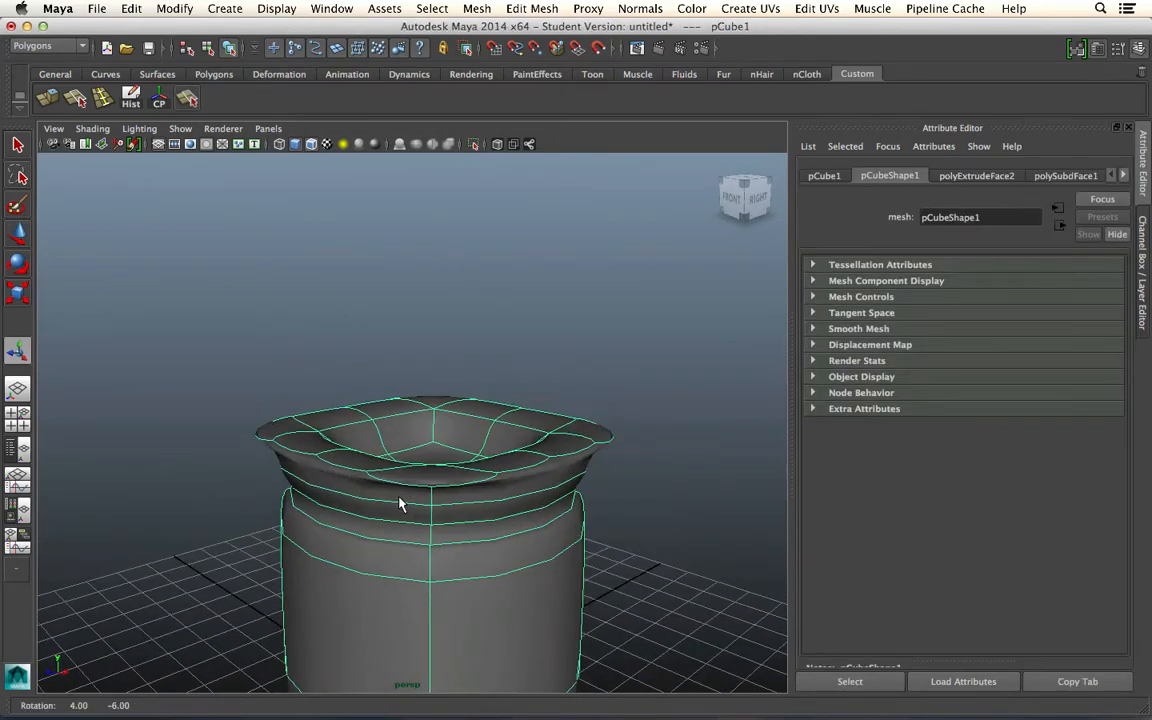
Show the cage over the smooth preview and select all outer edges around the jar's top rim
{"action": "key", "text": "2"}
{"action": "right_click_drag", "start_coordinate": [295, 369], "coordinate": [295, 452]}
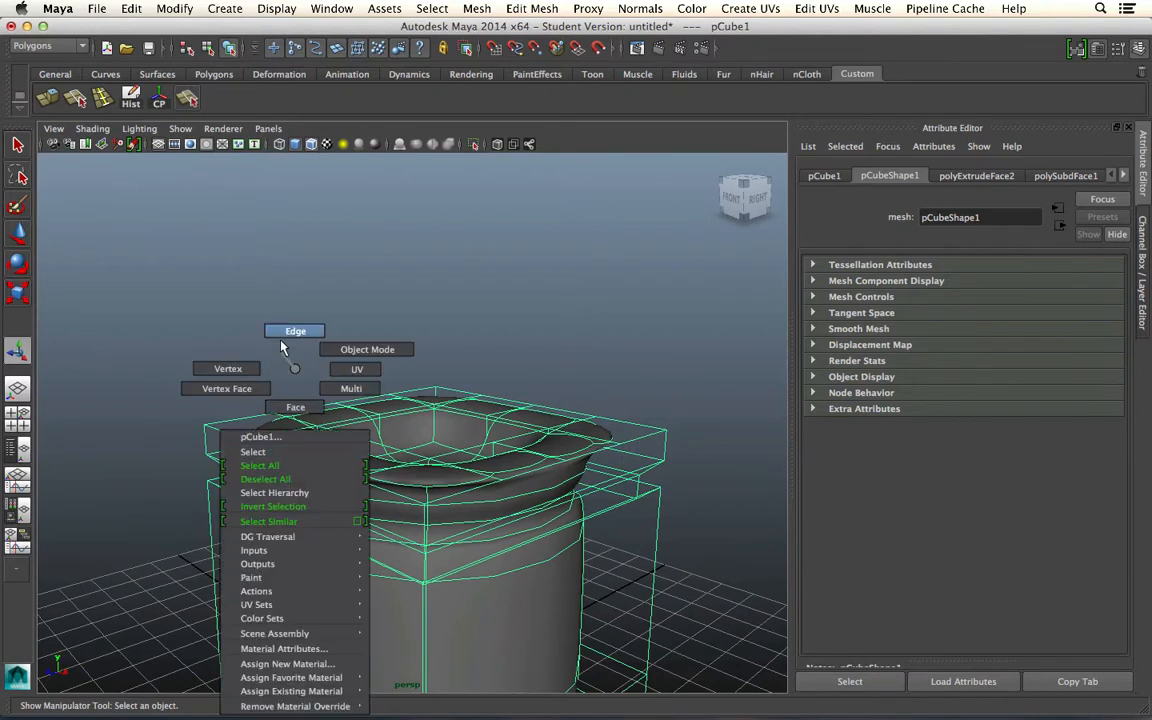
{"action": "right_click_drag", "start_coordinate": [283, 346], "coordinate": [283, 346]}
{"action": "left_click", "coordinate": [230, 434]}
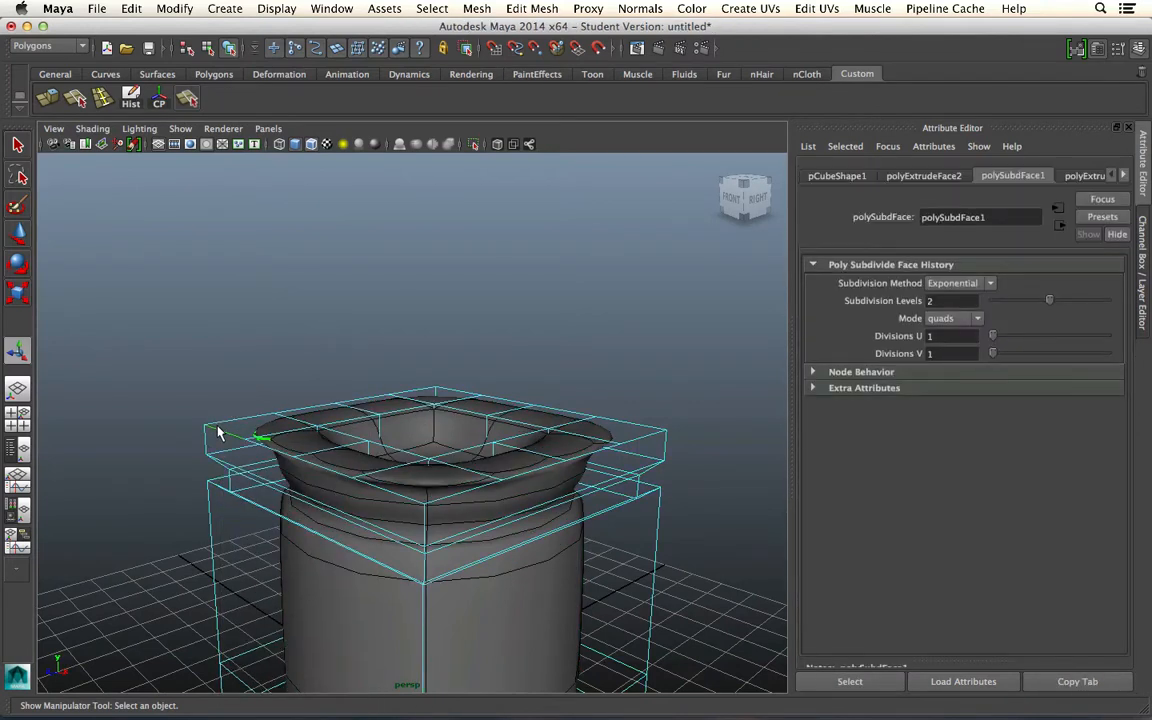
{"action": "left_click", "coordinate": [280, 456], "text": "shift"}
{"action": "left_click", "coordinate": [327, 476], "text": "shift"}
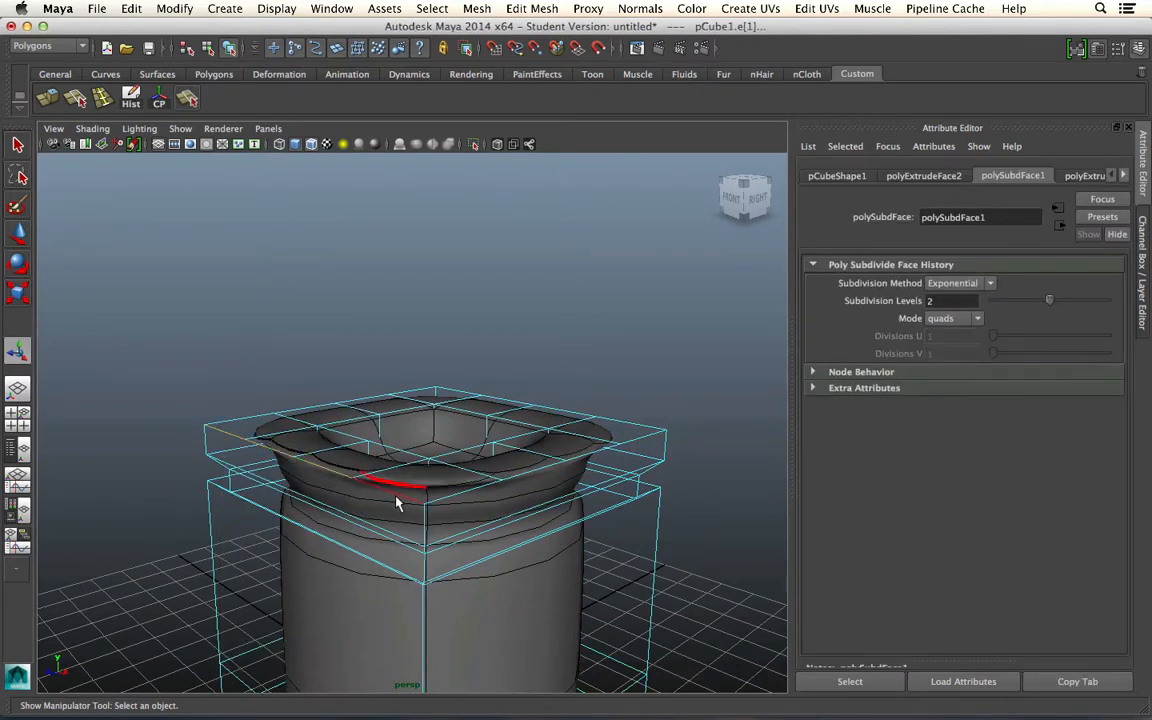
{"action": "left_click", "coordinate": [396, 497], "text": "shift"}
{"action": "left_click", "coordinate": [463, 494], "text": "shift"}
{"action": "left_click", "coordinate": [535, 469], "text": "shift"}
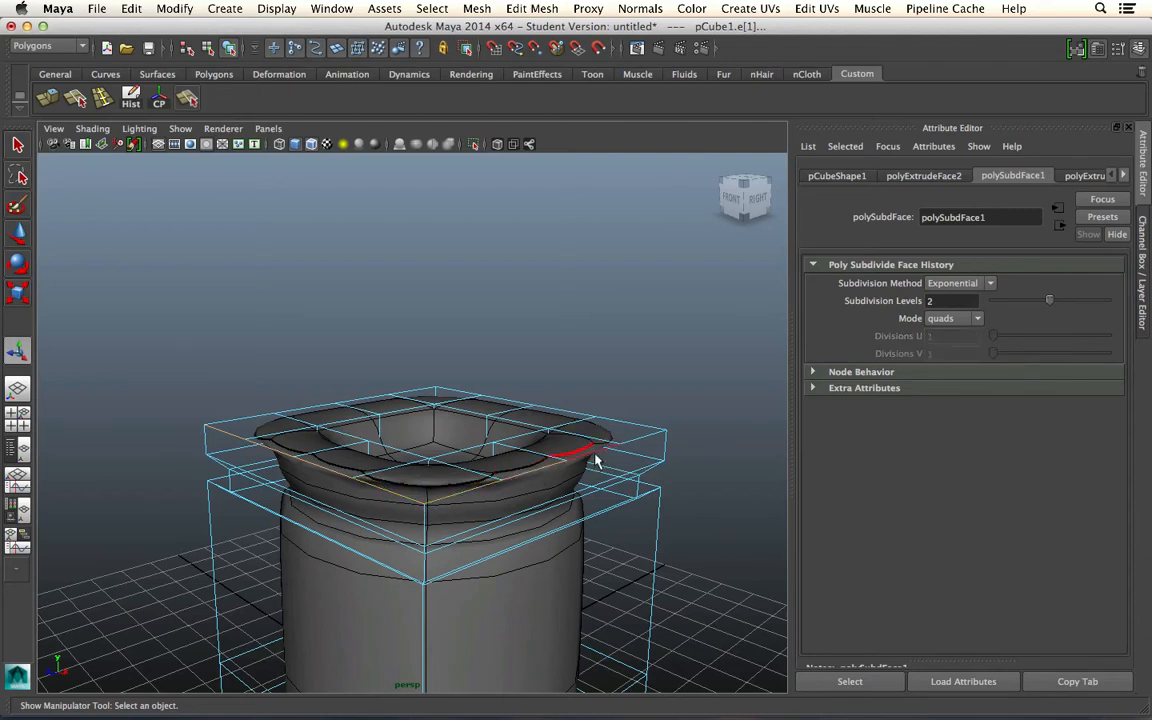
{"action": "left_click", "coordinate": [595, 459], "text": "shift"}
{"action": "left_click_drag", "start_coordinate": [690, 463], "coordinate": [537, 489], "text": "alt"}
{"action": "left_click", "coordinate": [417, 499], "text": "shift"}
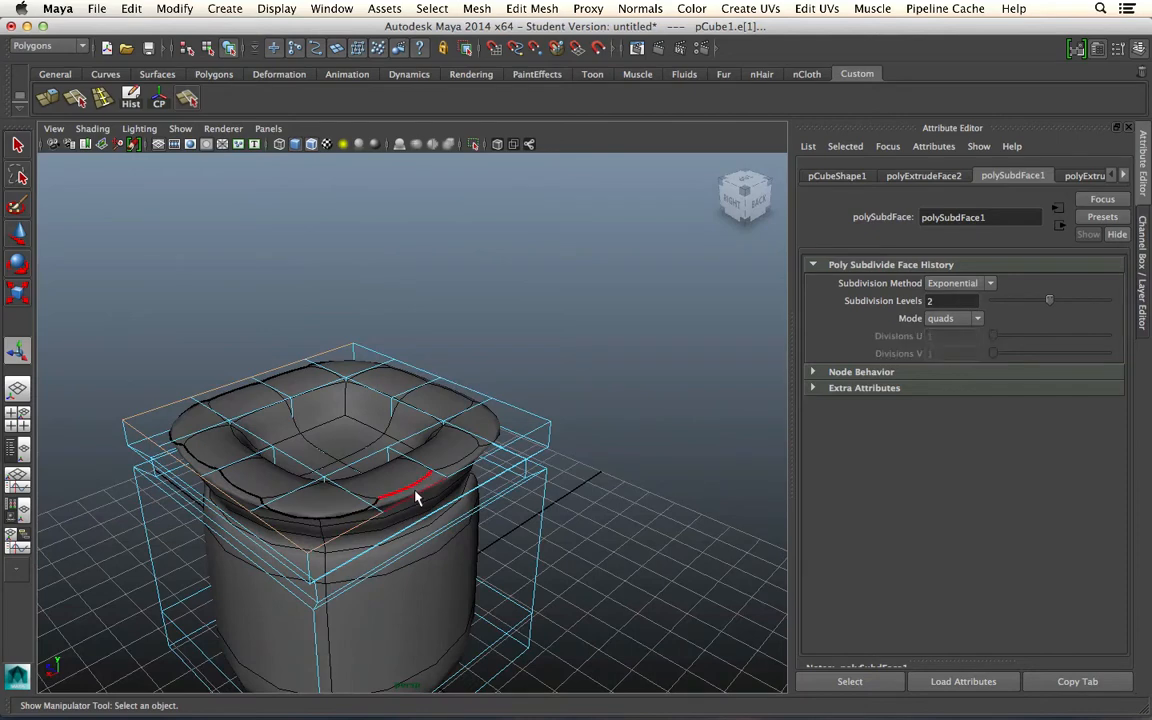
{"action": "left_click", "coordinate": [482, 463], "text": "shift"}
{"action": "left_click", "coordinate": [522, 443], "text": "shift"}
{"action": "left_click_drag", "start_coordinate": [522, 443], "coordinate": [390, 481], "text": "alt"}
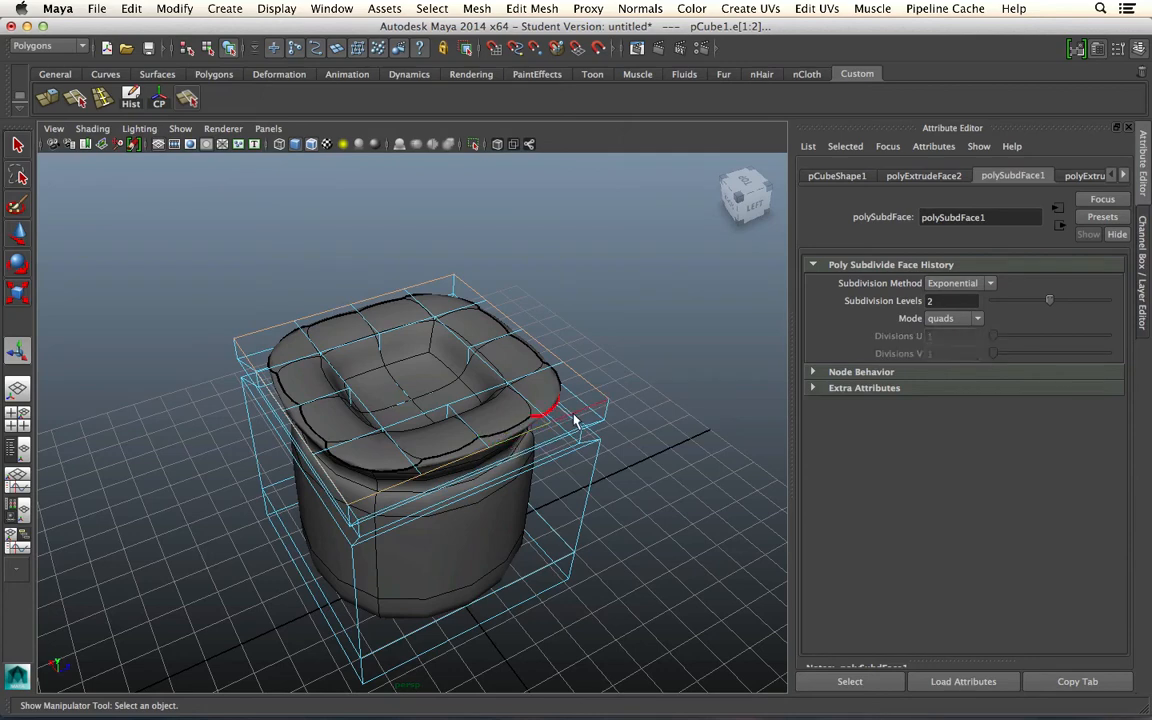
{"action": "left_click_drag", "start_coordinate": [386, 506], "coordinate": [520, 480], "text": "alt"}
Try to sharpen the selected rim edges with the Crease Tool, and undo the change
{"action": "left_click", "coordinate": [432, 8]}
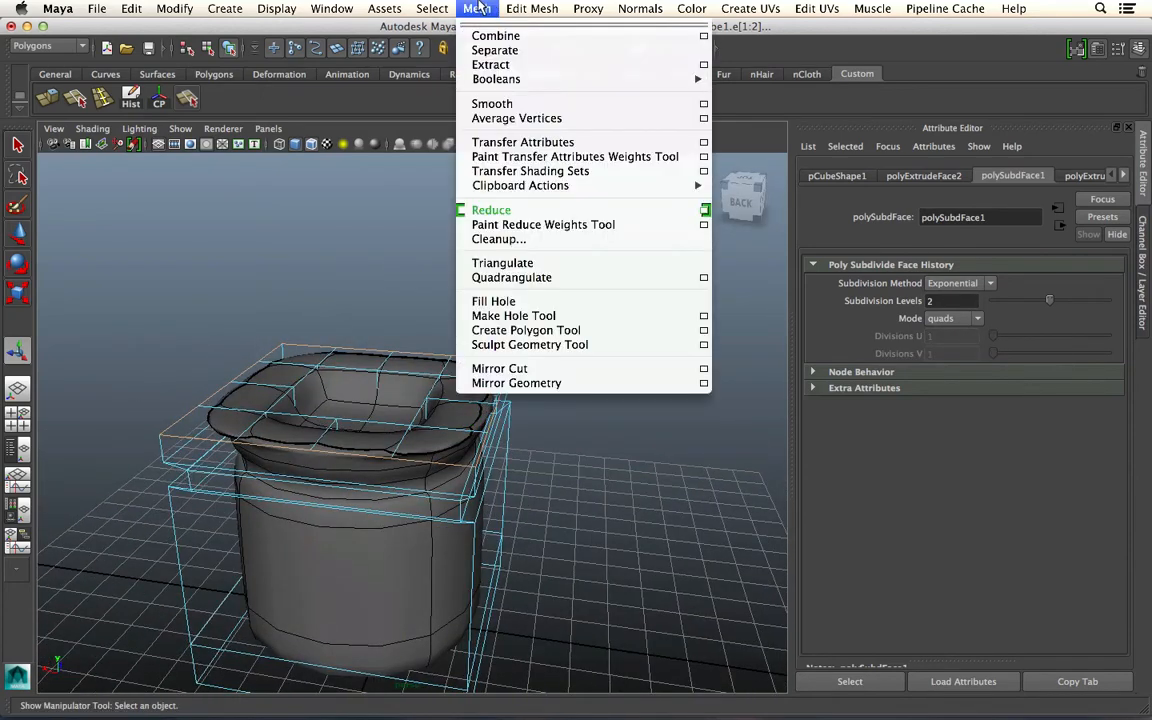
{"action": "mouse_move", "coordinate": [531, 8]}
{"action": "left_click", "coordinate": [580, 583]}
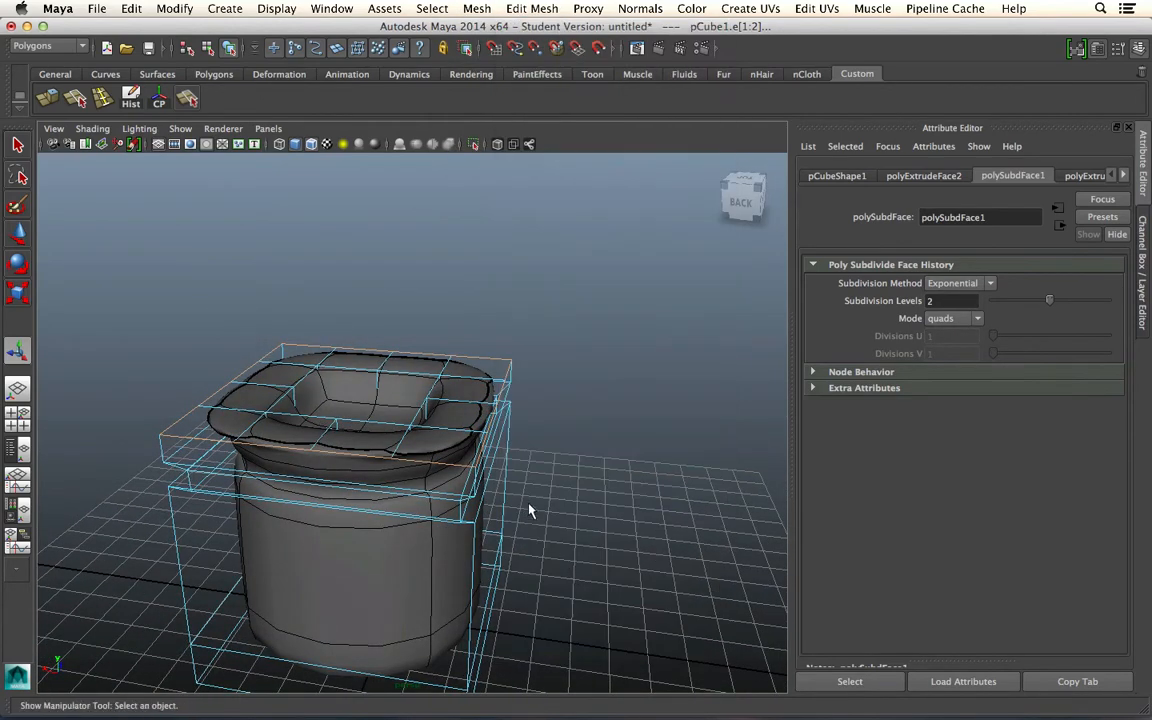
{"action": "scroll", "coordinate": [530, 501], "scroll_direction": "up", "scroll_amount": 3}
{"action": "middle_click_drag", "start_coordinate": [530, 418], "coordinate": [84, 345]}
{"action": "key", "text": "z"}
{"action": "scroll", "coordinate": [131, 319], "scroll_direction": "down", "scroll_amount": 3}
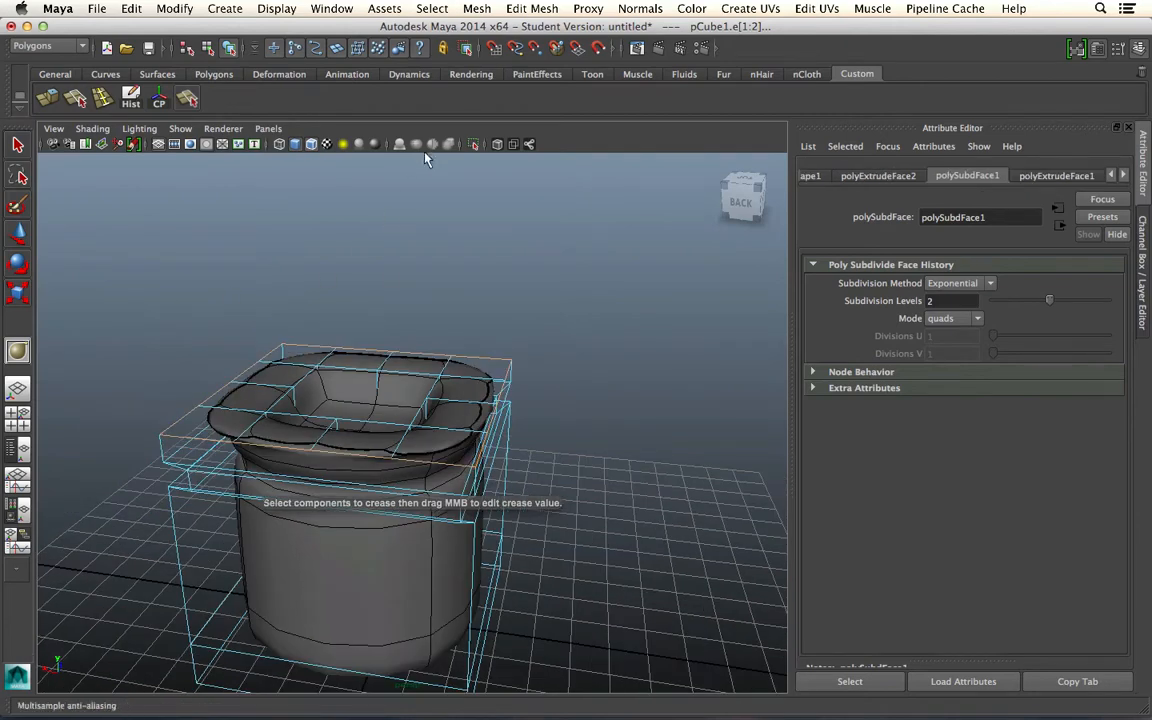
Select the side faces all around the jar's rim, just below the top surface
{"action": "left_click_drag", "start_coordinate": [249, 514], "coordinate": [288, 498], "text": "alt"}
{"action": "left_click", "coordinate": [18, 236]}
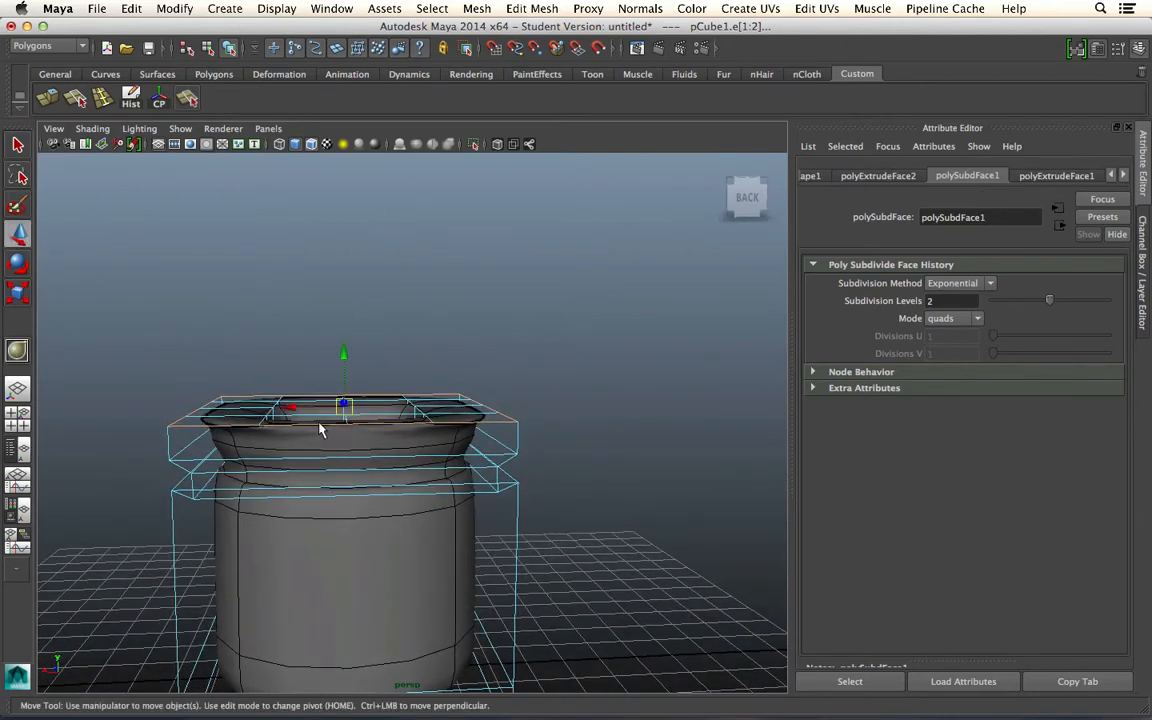
{"action": "right_click_drag", "start_coordinate": [314, 378], "coordinate": [314, 405]}
{"action": "left_click", "coordinate": [348, 444]}
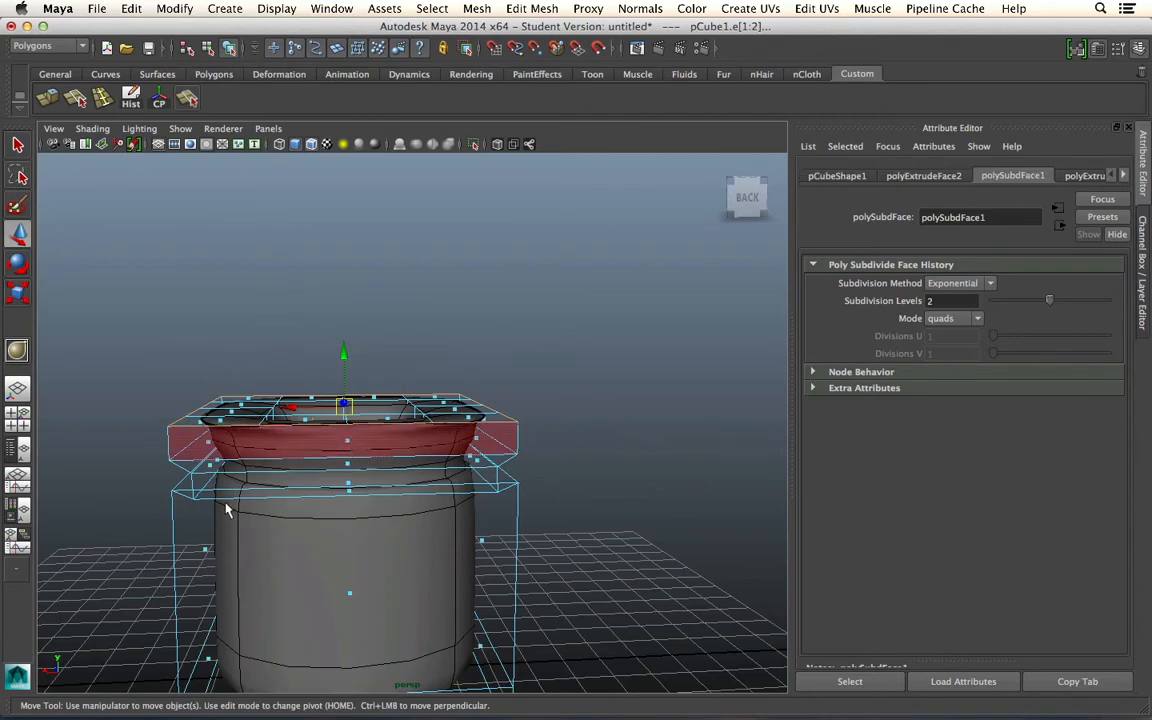
{"action": "left_click_drag", "start_coordinate": [226, 507], "coordinate": [507, 510], "text": "alt"}
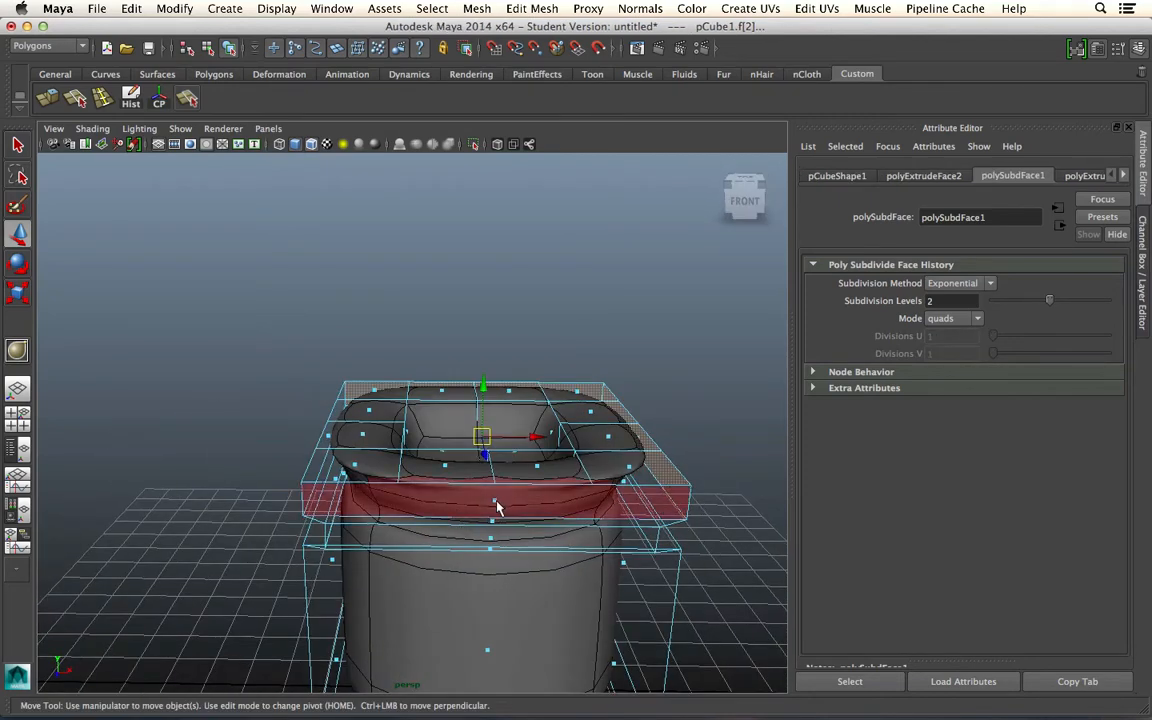
{"action": "left_click", "coordinate": [497, 507]}
{"action": "left_click_drag", "start_coordinate": [237, 447], "coordinate": [381, 509], "text": "alt"}
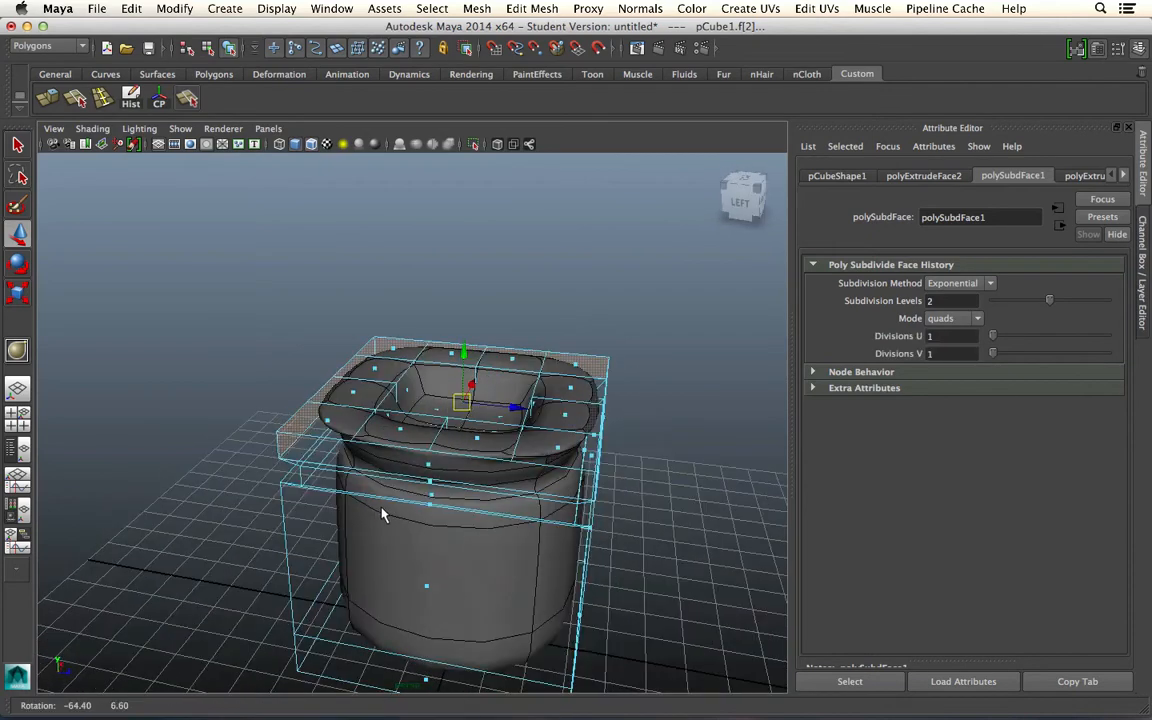
{"action": "left_click", "coordinate": [430, 470]}
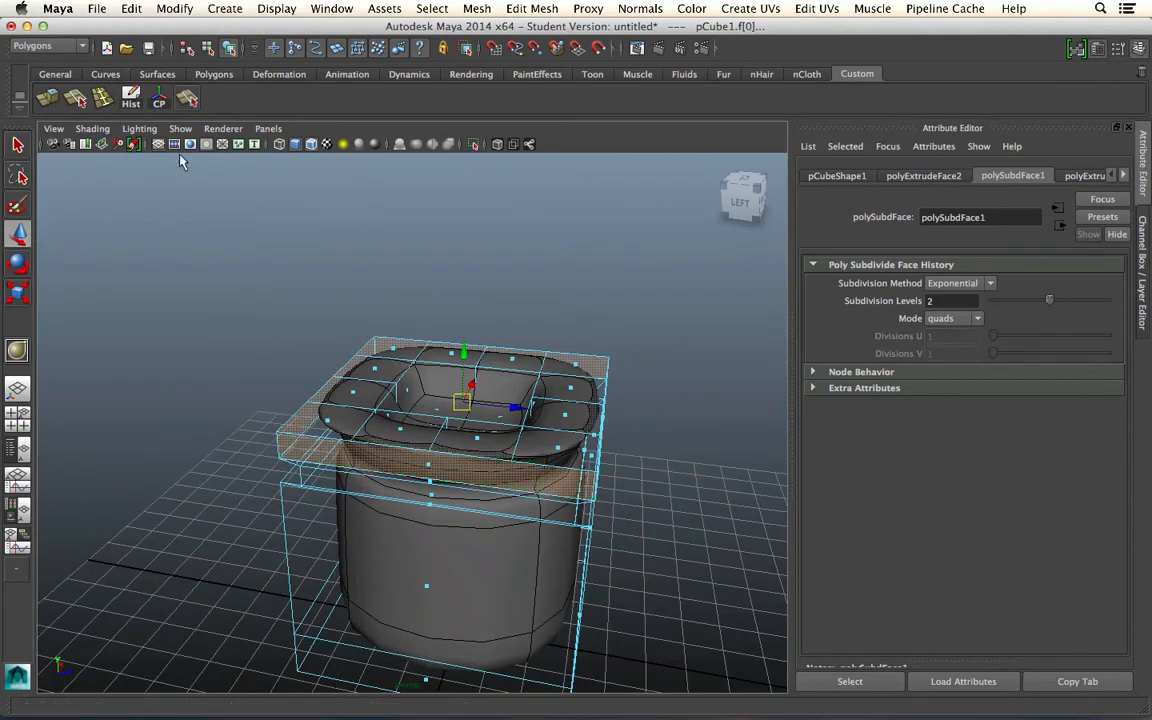
Extrude the rim's side faces, scale them outward to about 1.05, lower them about 0.14 and reduce their vertical scale to about 0.83
{"action": "left_click", "coordinate": [531, 8]}
{"action": "left_click", "coordinate": [576, 84]}
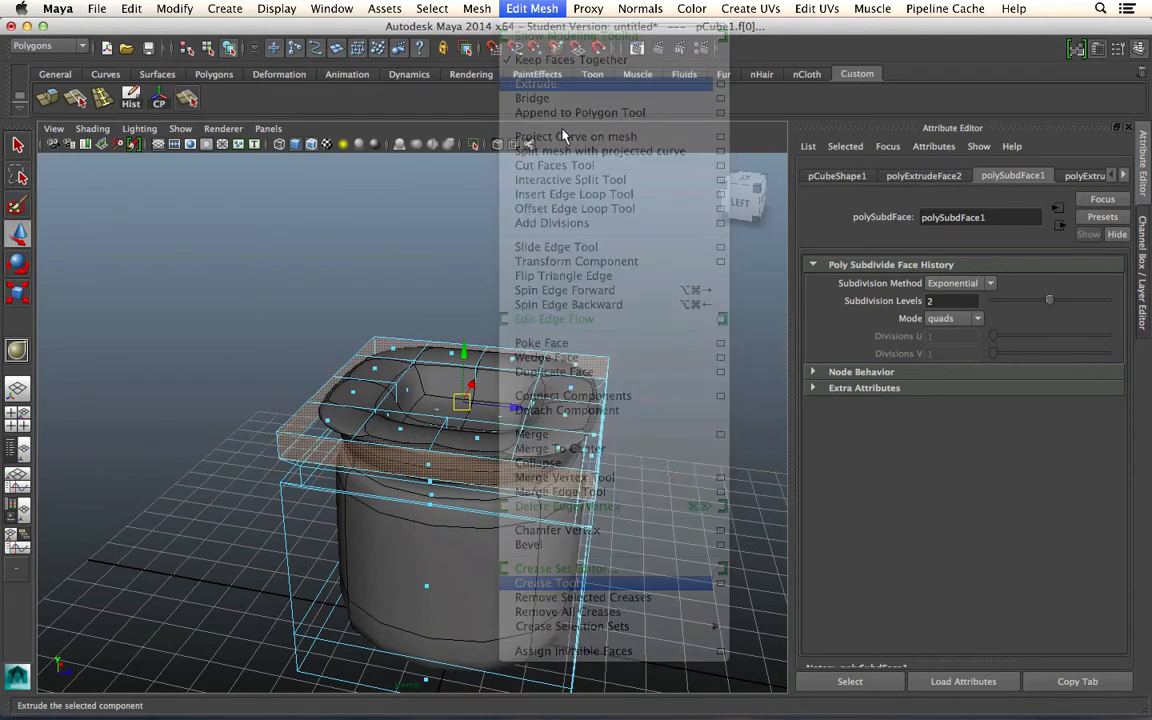
{"action": "left_click", "coordinate": [705, 316]}
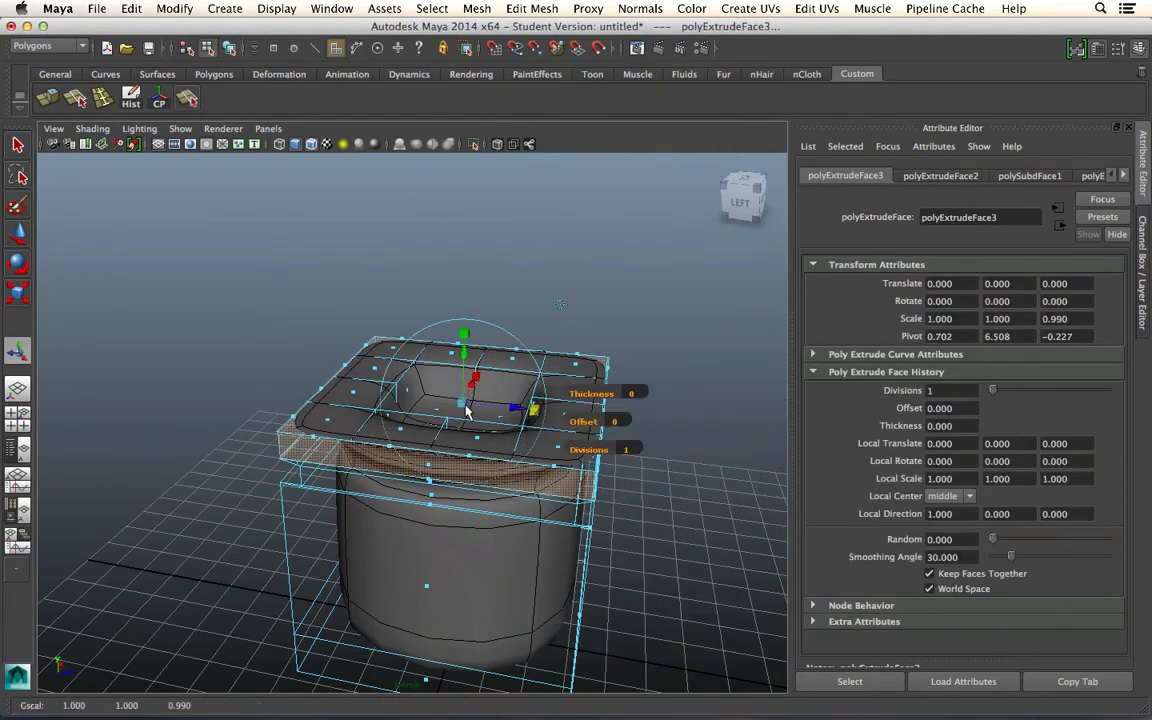
{"action": "mouse_move", "coordinate": [466, 408]}
{"action": "left_mouse_down"}
{"action": "mouse_move", "coordinate": [456, 405]}
{"action": "mouse_move", "coordinate": [475, 410]}
{"action": "left_mouse_up"}
{"action": "left_click_drag", "start_coordinate": [514, 481], "coordinate": [519, 440], "text": "alt"}
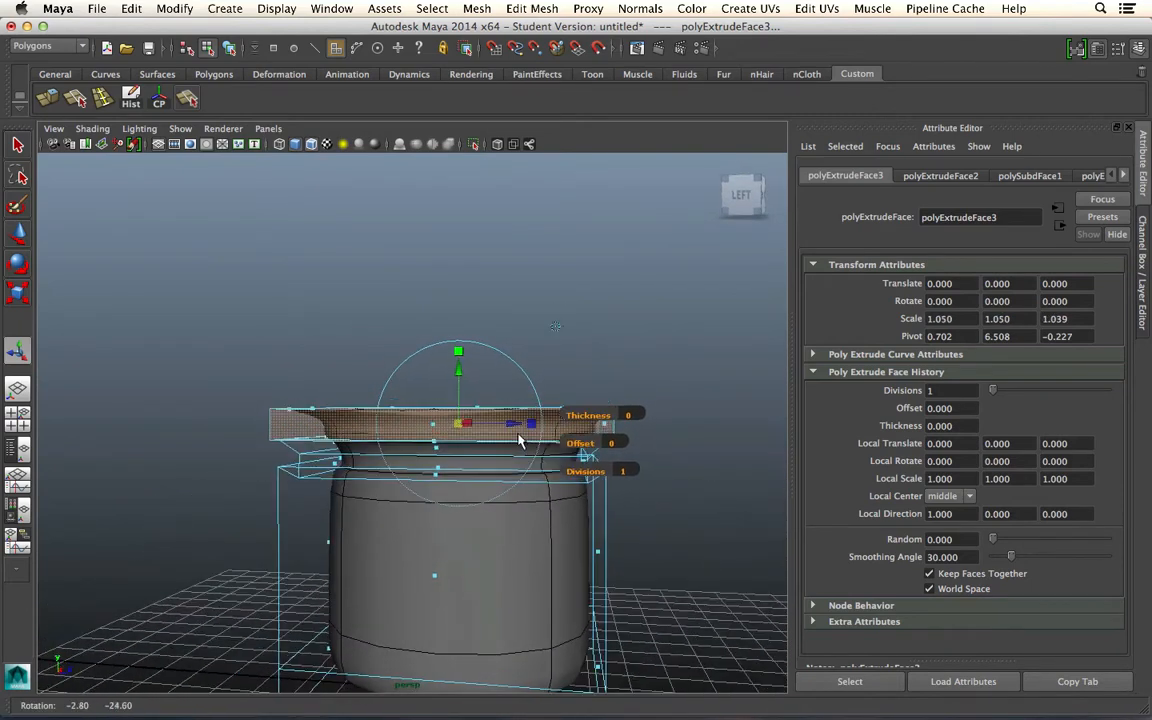
{"action": "mouse_move", "coordinate": [457, 376]}
{"action": "left_mouse_down"}
{"action": "mouse_move", "coordinate": [461, 358]}
{"action": "mouse_move", "coordinate": [461, 369]}
{"action": "left_mouse_up"}
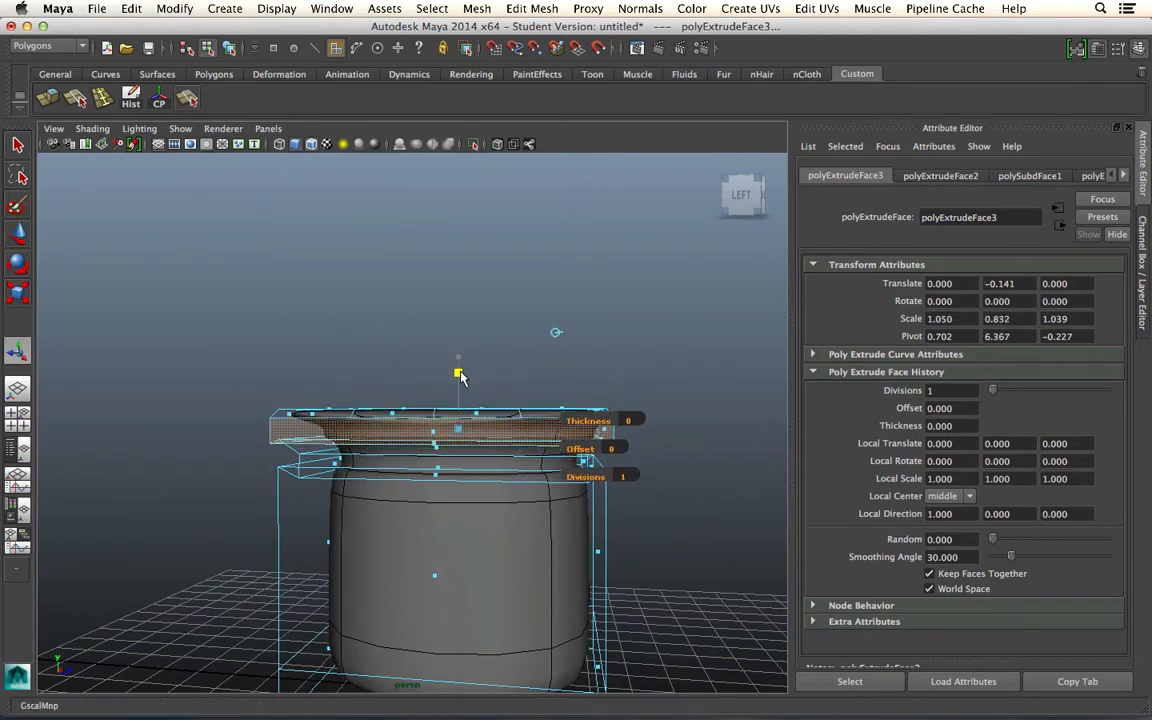
Return to object mode, select the jar and check it in wireframe before restoring the shaded display
{"action": "right_click_drag", "start_coordinate": [411, 385], "coordinate": [476, 347]}
{"action": "left_click", "coordinate": [487, 292]}
{"action": "left_click_drag", "start_coordinate": [487, 292], "coordinate": [453, 512], "text": "alt"}
{"action": "left_click", "coordinate": [465, 470]}
{"action": "key", "text": "4"}
{"action": "key", "text": "r"}
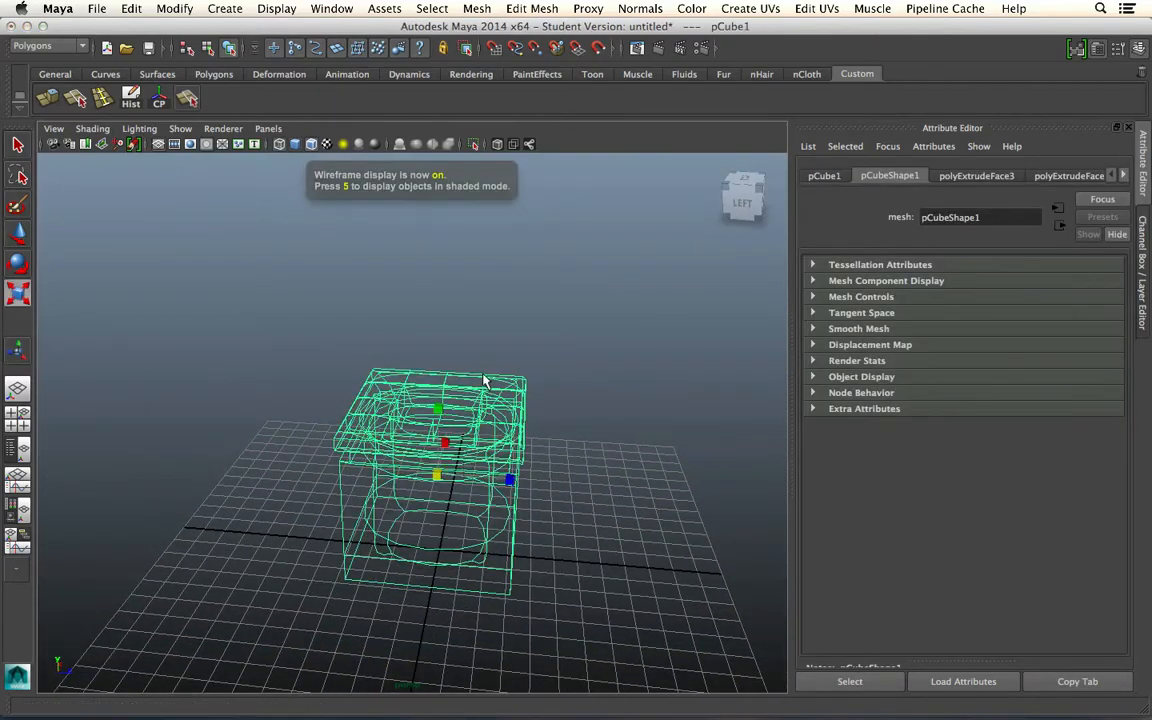
{"action": "key", "text": "e"}
{"action": "key", "text": "5"}
Show the jar fully smoothed without its cage and leave it deselected
{"action": "left_click_drag", "start_coordinate": [481, 410], "coordinate": [491, 445]}
{"action": "left_click", "coordinate": [530, 485]}
{"action": "left_click_drag", "start_coordinate": [530, 485], "coordinate": [465, 483], "text": "alt"}
{"action": "key", "text": "super+z"}
{"action": "key", "text": "super+z"}
{"action": "left_click", "coordinate": [597, 507]}
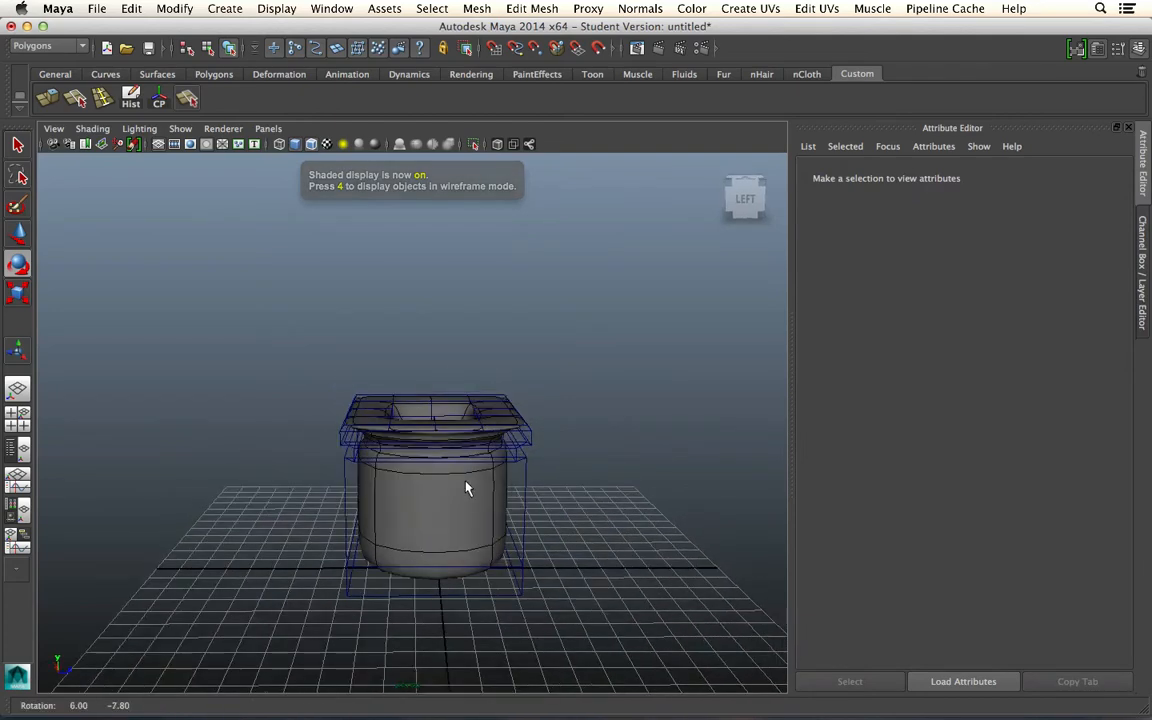
{"action": "key", "text": "super+z"}
{"action": "key", "text": "super+z"}
{"action": "left_click", "coordinate": [667, 476]}
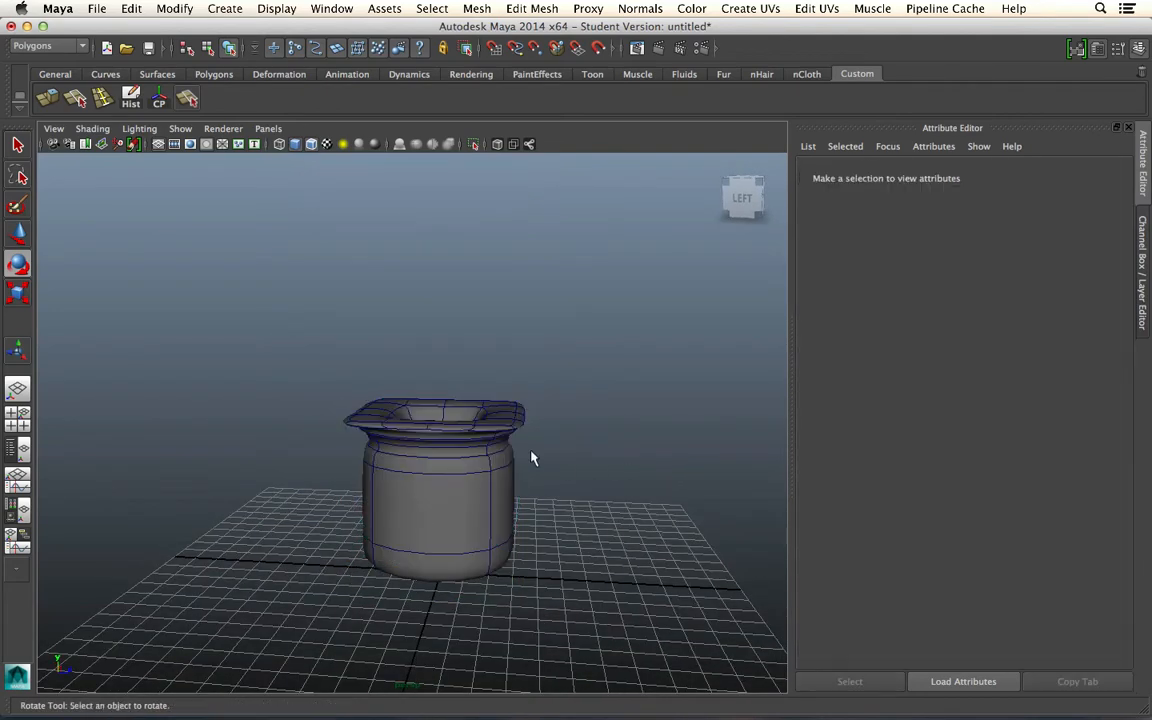
Render the current view with the smooth-previewed jar to check the result, and close the render window
{"action": "scroll", "coordinate": [532, 458], "scroll_direction": "up", "scroll_amount": 3}
{"action": "left_click", "coordinate": [443, 519]}
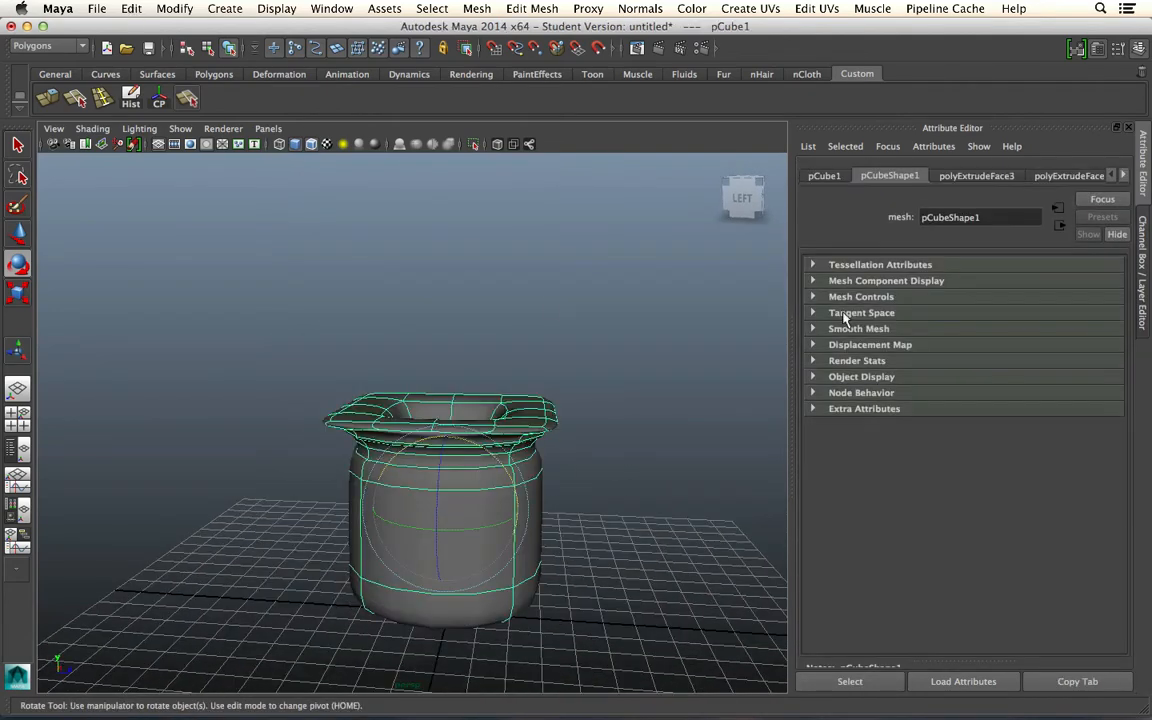
{"action": "left_click", "coordinate": [667, 48]}
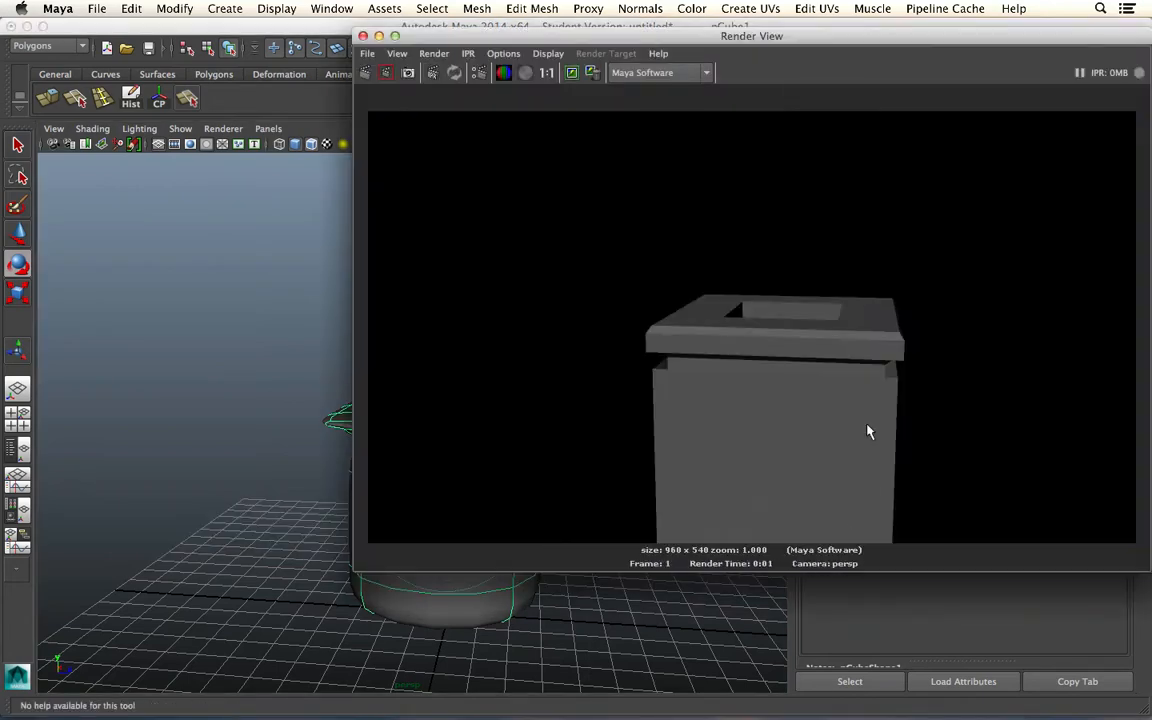
{"action": "left_click", "coordinate": [363, 36]}
Display the jar unsmoothed to examine its actual low-poly geometry, and restore the smooth preview with the jar selected
{"action": "key", "text": "1"}
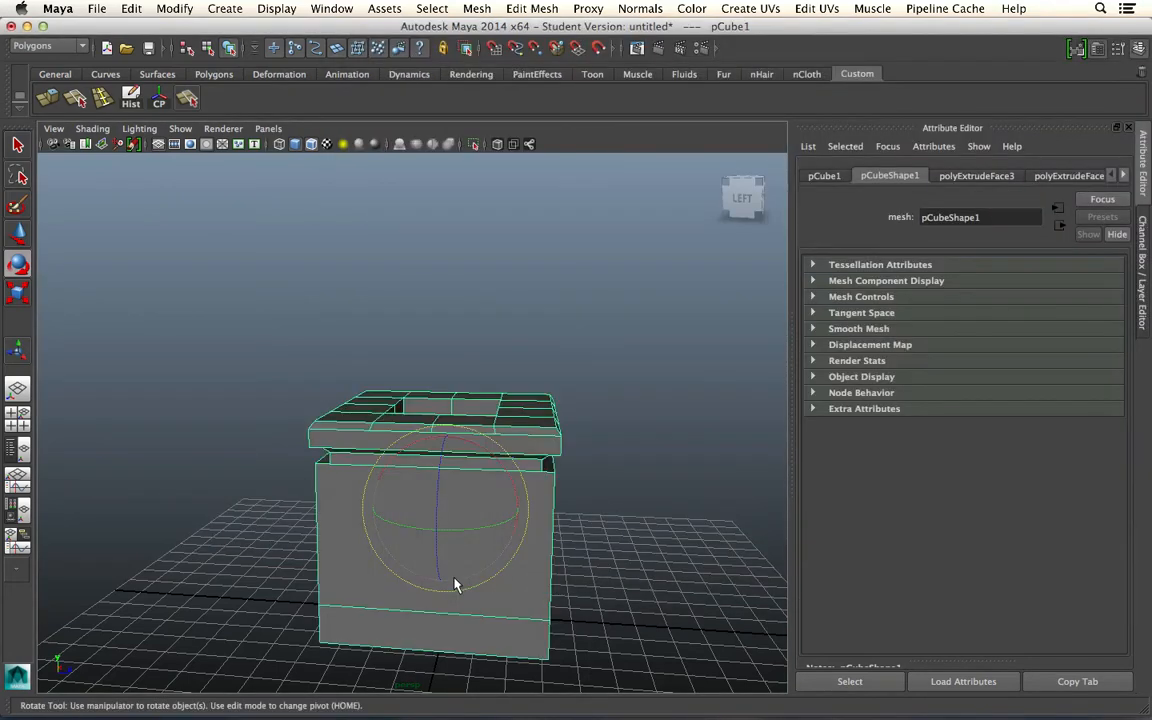
{"action": "left_click", "coordinate": [617, 463]}
{"action": "scroll", "coordinate": [599, 496], "scroll_direction": "up", "scroll_amount": 3}
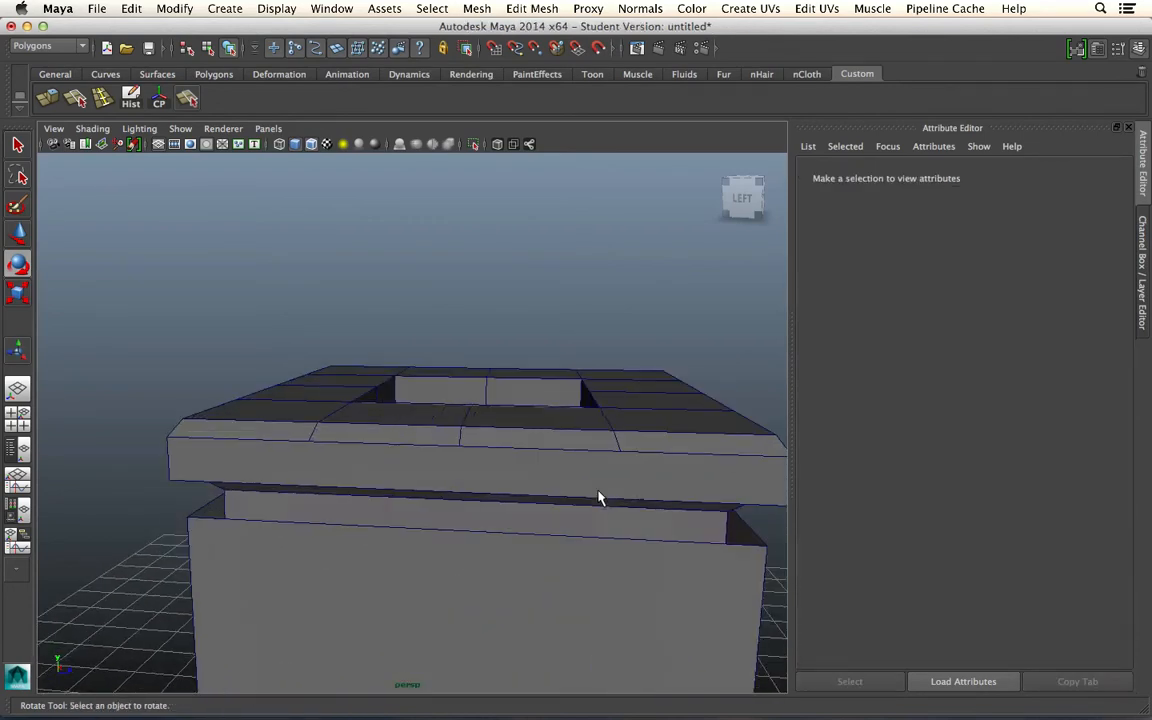
{"action": "scroll", "coordinate": [599, 496], "scroll_direction": "down", "scroll_amount": 5}
{"action": "scroll", "coordinate": [576, 499], "scroll_direction": "down", "scroll_amount": 3}
{"action": "scroll", "coordinate": [576, 499], "scroll_direction": "up", "scroll_amount": 3}
{"action": "left_click", "coordinate": [419, 490]}
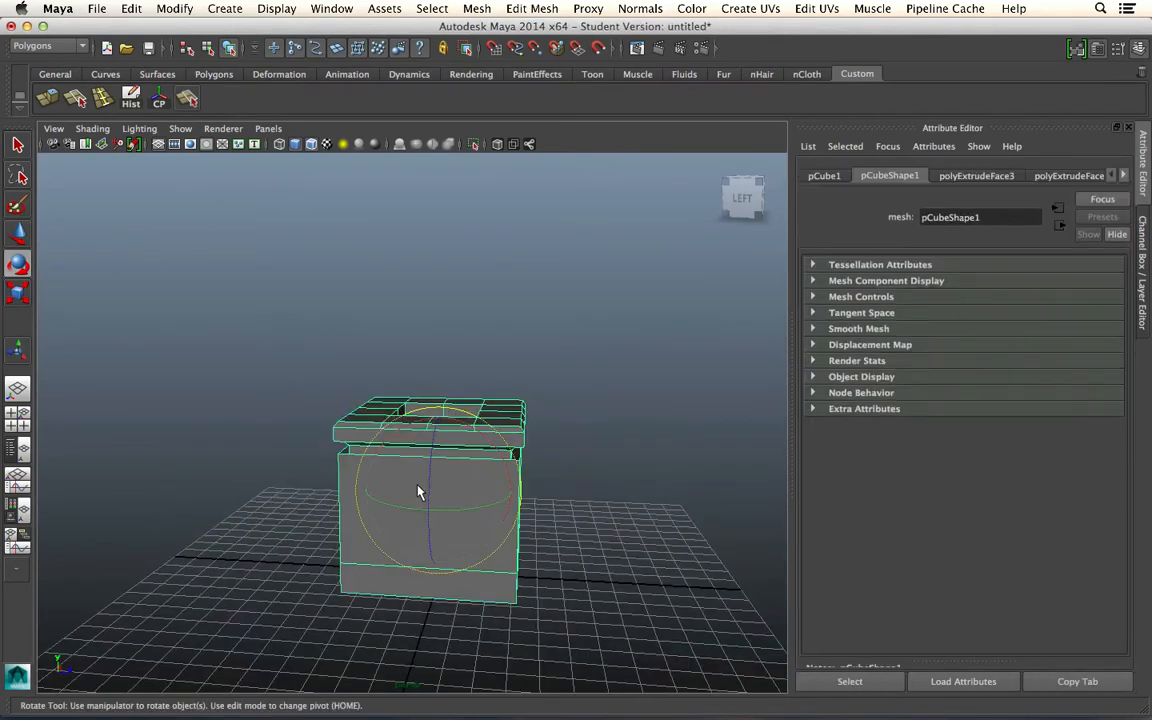
{"action": "key", "text": "3"}
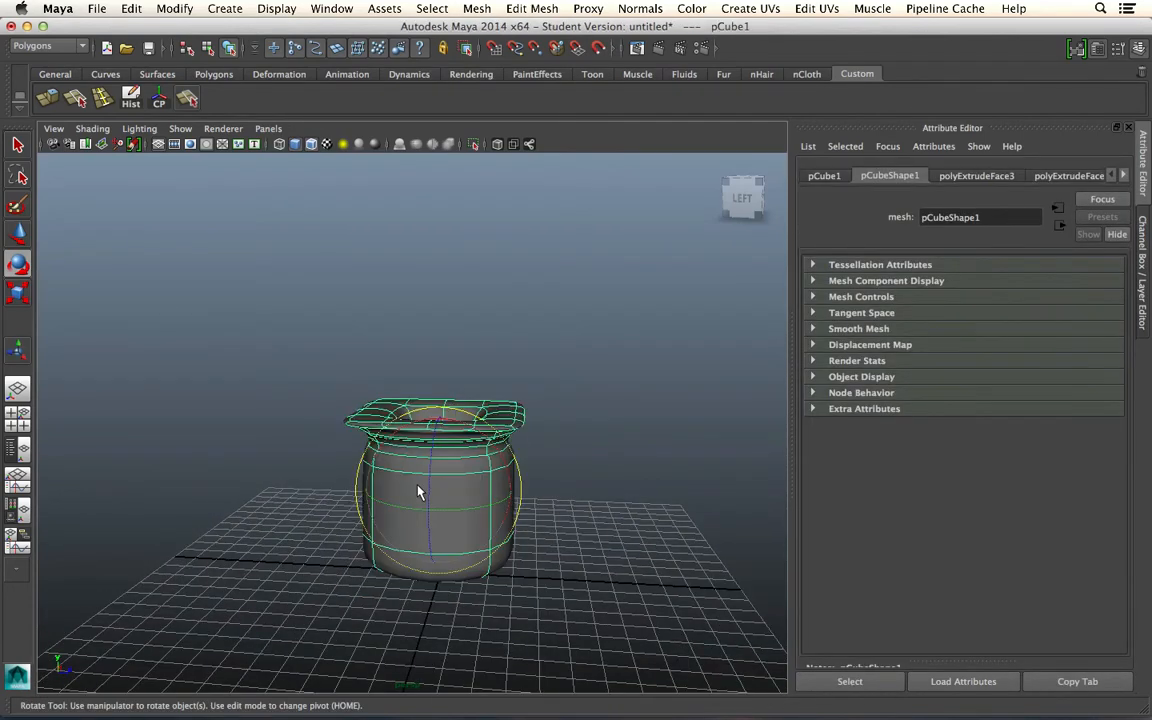
Convert the jar from Smooth Mesh Preview to Polygons and open the resulting smooth node's attributes
{"action": "left_click", "coordinate": [133, 10]}
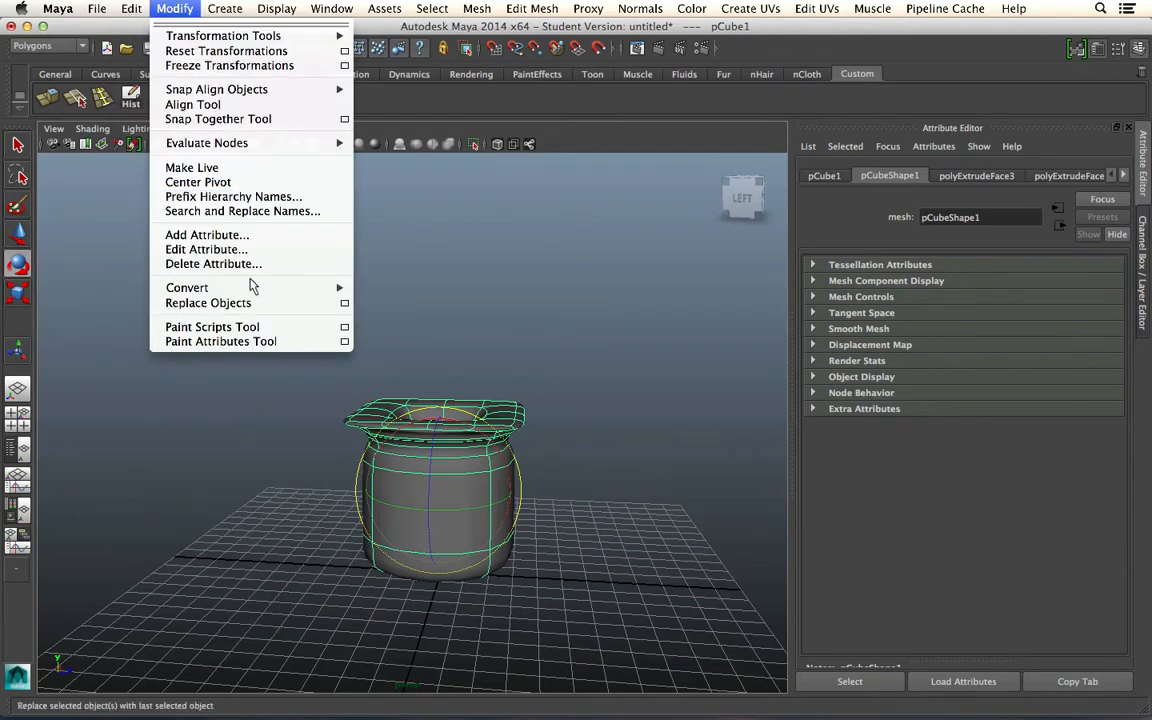
{"action": "mouse_move", "coordinate": [251, 290]}
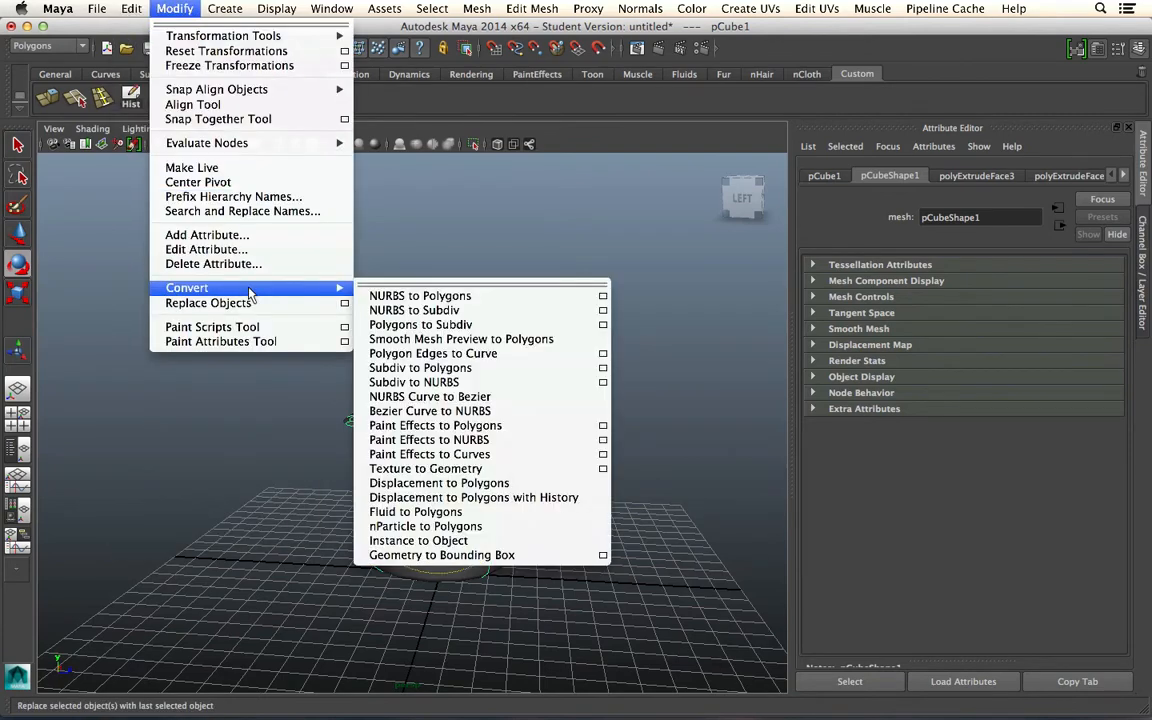
{"action": "left_click", "coordinate": [419, 343]}
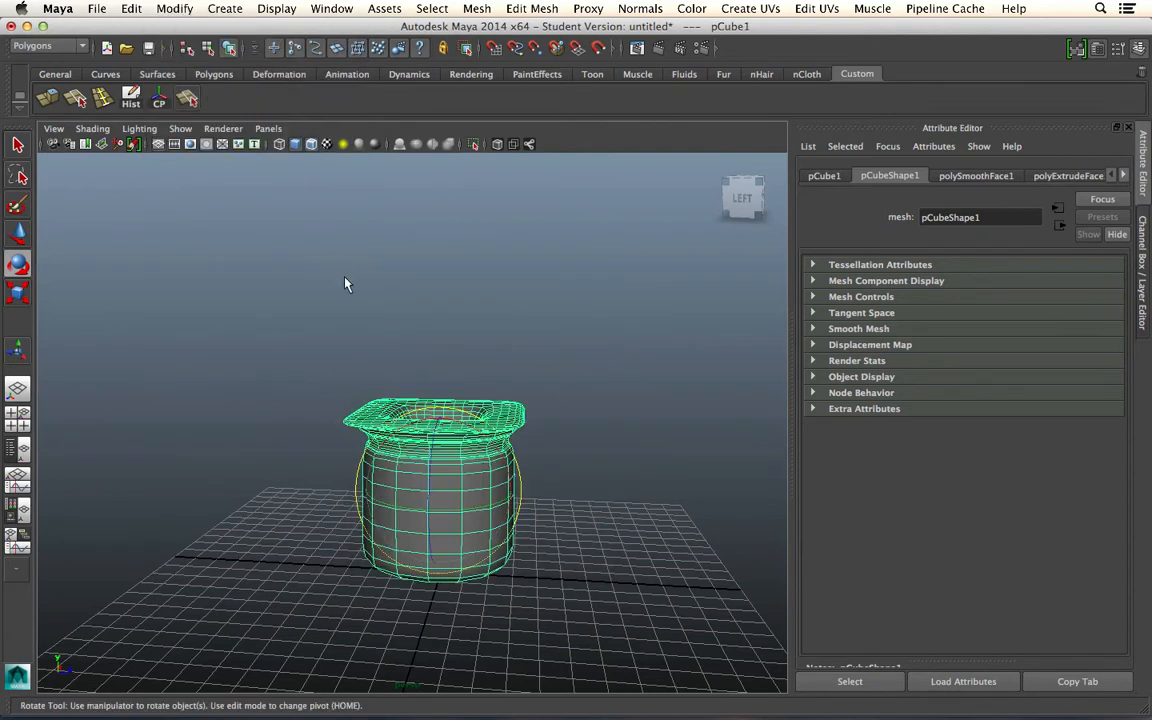
{"action": "left_click", "coordinate": [980, 175]}
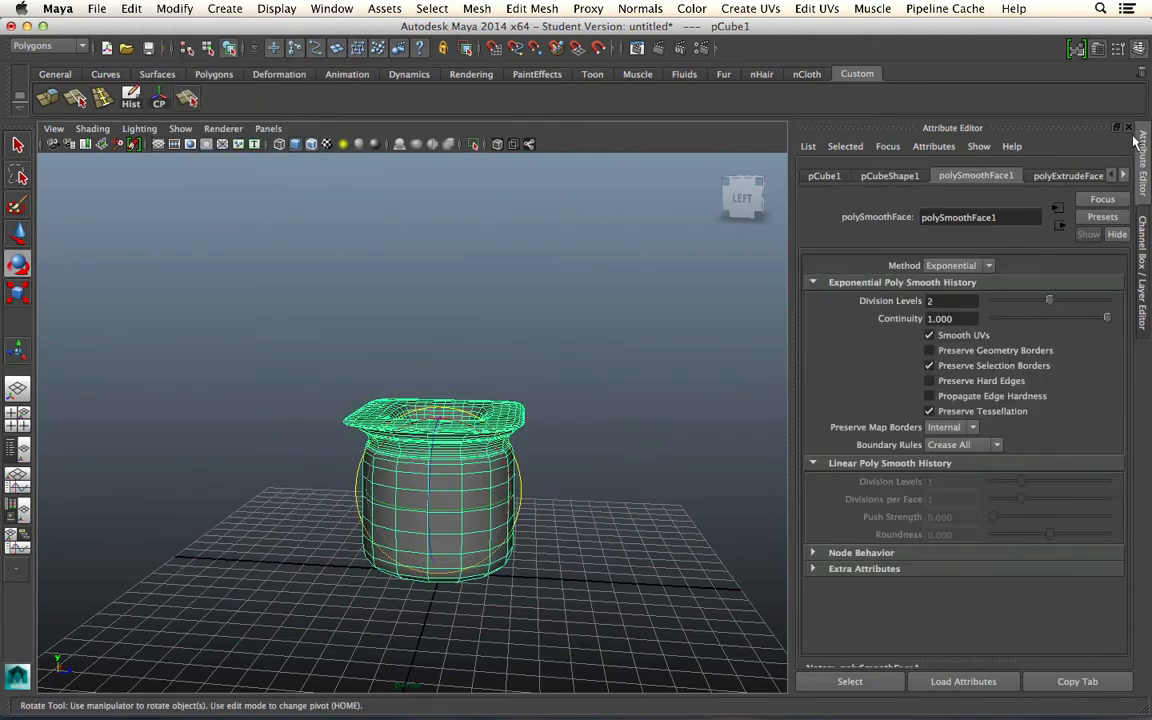
Set the polySmoothFace node's Divisions to 1 to reduce the converted jar's polygon density, and deselect the jar
{"action": "left_click", "coordinate": [1147, 250]}
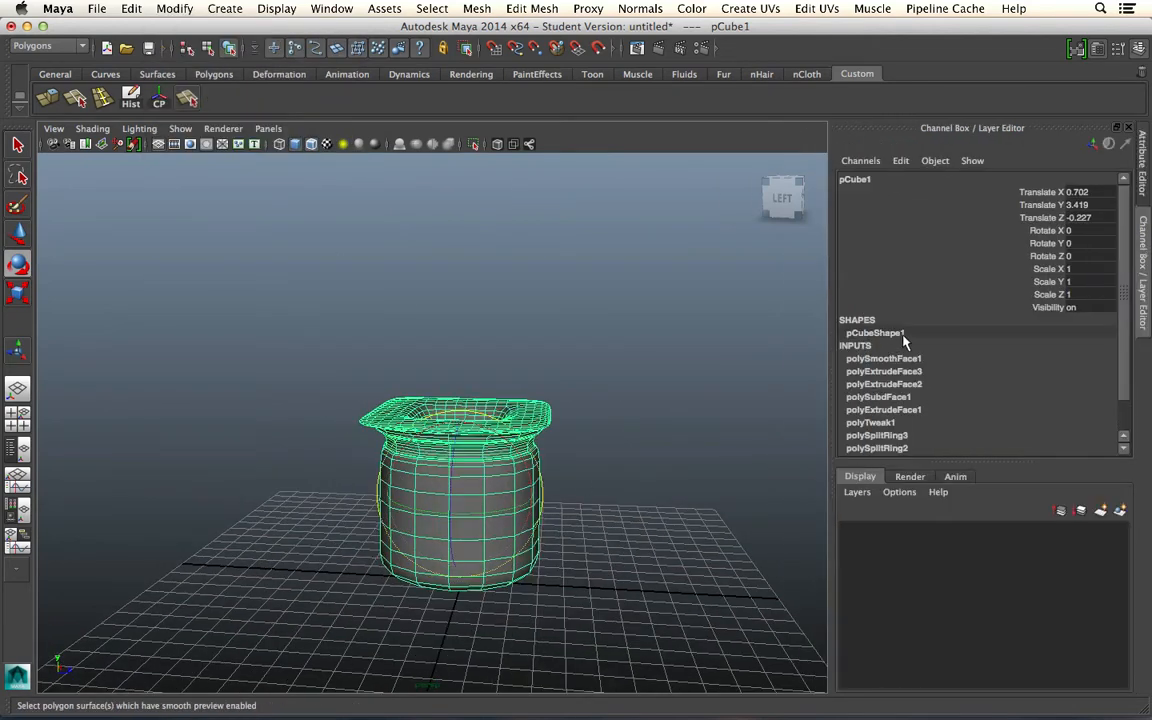
{"action": "left_click", "coordinate": [905, 359]}
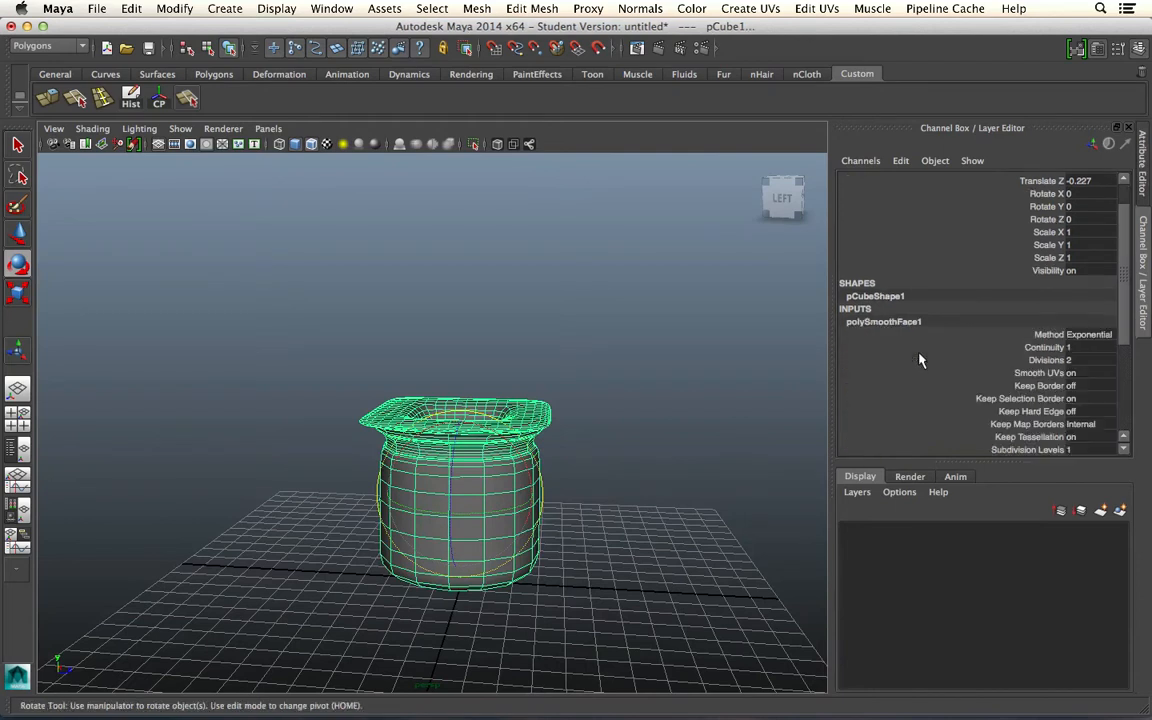
{"action": "left_click", "coordinate": [1064, 360]}
{"action": "left_click", "coordinate": [1074, 360]}
{"action": "type", "text": "1"}
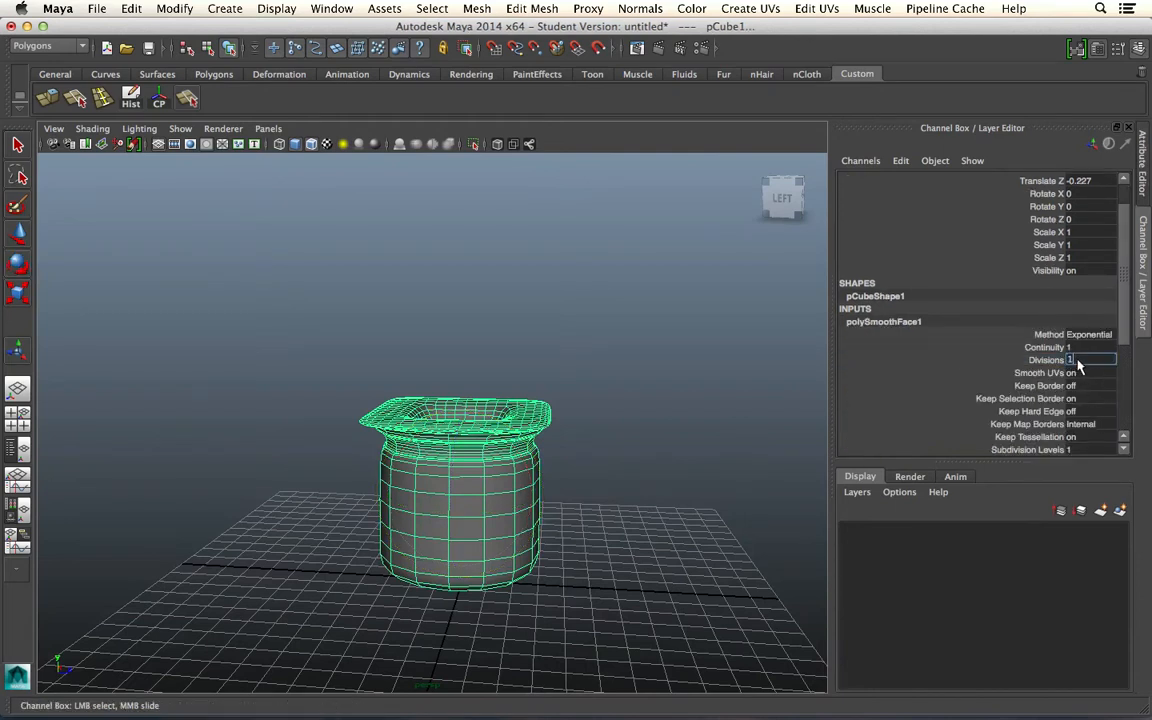
{"action": "key", "text": "Return"}
{"action": "key", "text": "e"}
{"action": "left_click", "coordinate": [581, 417]}
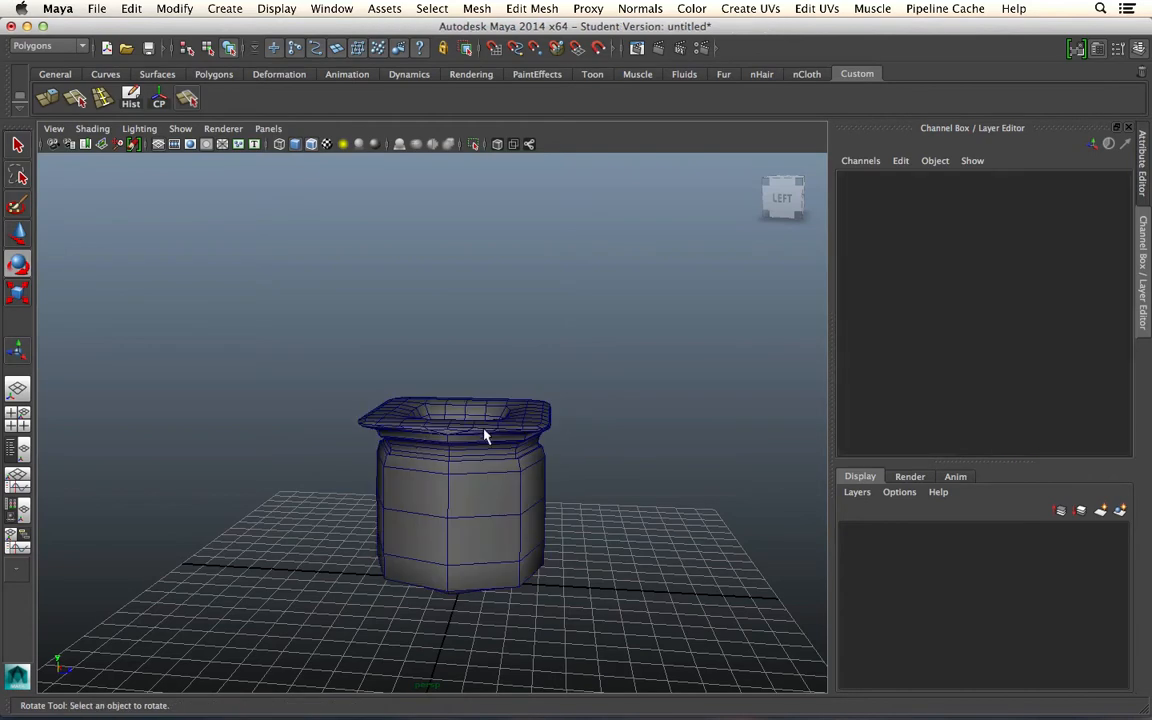
Examine the jar's mesh with the lower smoothing division, looking at the rim and opening from above and the body from the side
{"action": "right_click", "coordinate": [484, 369]}
{"action": "left_click", "coordinate": [540, 350]}
{"action": "scroll", "coordinate": [427, 489], "scroll_direction": "down", "scroll_amount": 3}
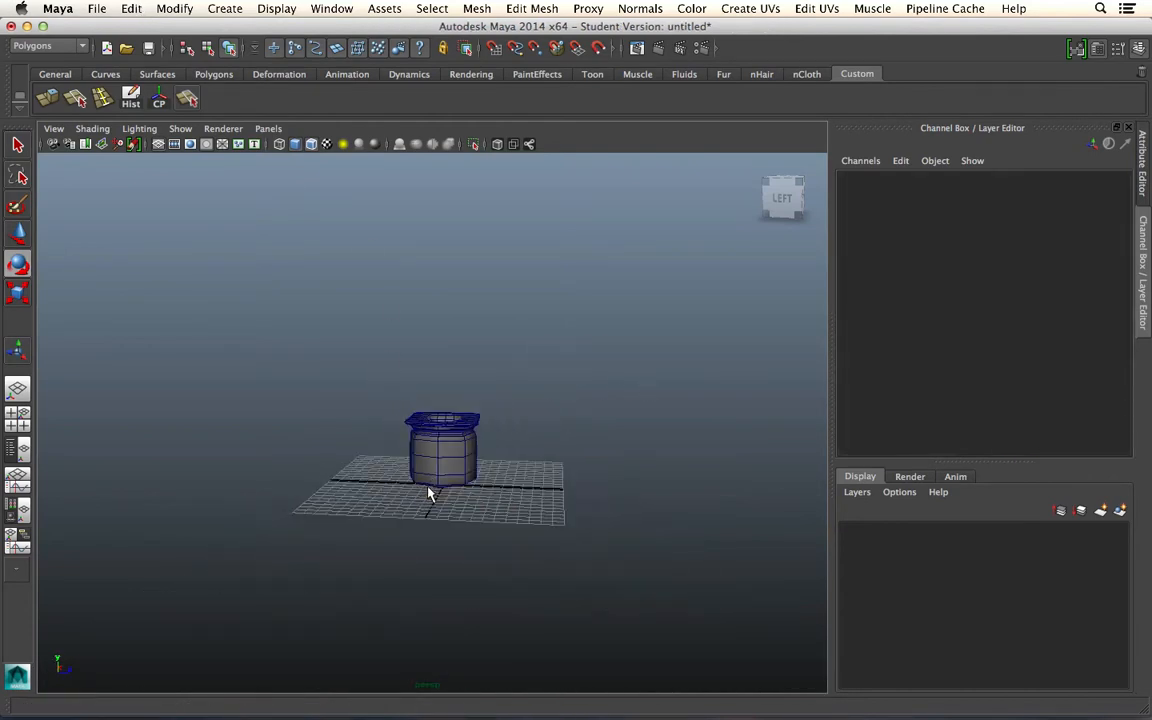
{"action": "scroll", "coordinate": [447, 447], "scroll_direction": "up", "scroll_amount": 8}
{"action": "left_click_drag", "start_coordinate": [463, 430], "coordinate": [600, 400], "text": "alt"}
{"action": "left_click_drag", "start_coordinate": [260, 395], "coordinate": [463, 354], "text": "alt"}
{"action": "right_click_drag", "start_coordinate": [464, 333], "coordinate": [522, 318]}
{"action": "left_click", "coordinate": [628, 383]}
{"action": "left_click", "coordinate": [773, 379]}
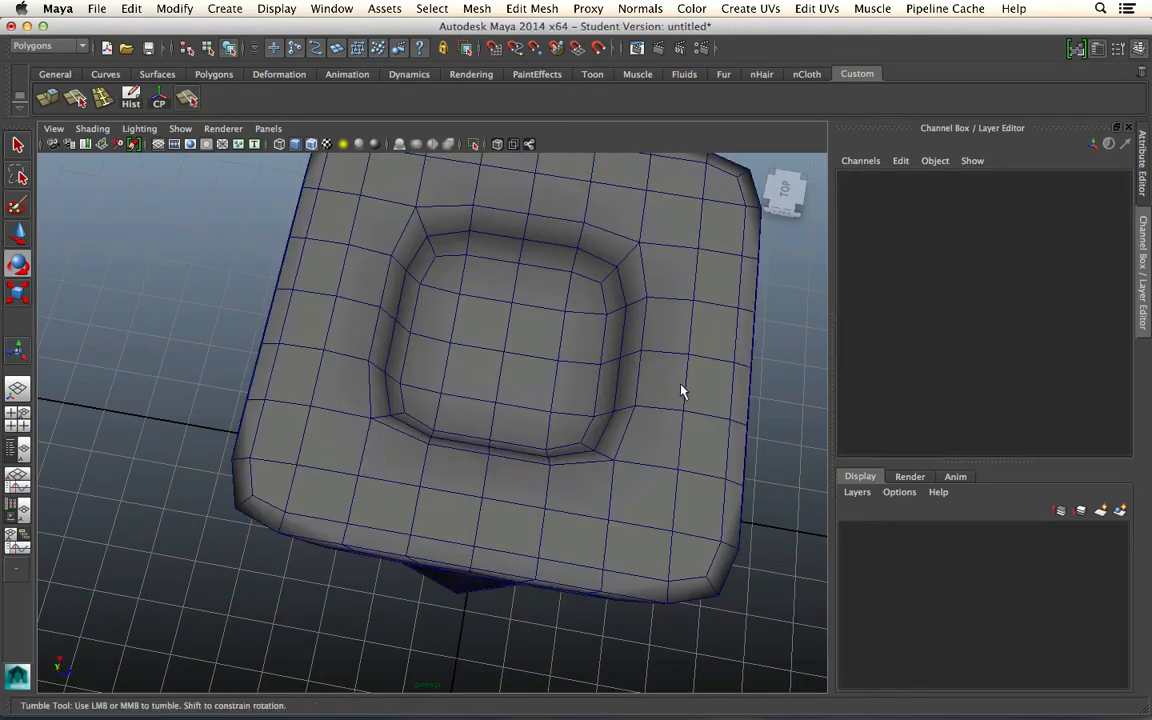
{"action": "right_click_drag", "start_coordinate": [679, 383], "coordinate": [472, 457], "text": "alt"}
{"action": "left_click_drag", "start_coordinate": [472, 457], "coordinate": [539, 338], "text": "alt"}
{"action": "key", "text": "e"}
{"action": "left_click_drag", "start_coordinate": [578, 390], "coordinate": [450, 476], "text": "alt"}
{"action": "left_click", "coordinate": [398, 481]}
{"action": "left_click", "coordinate": [559, 462]}
{"action": "left_click", "coordinate": [478, 470]}
{"action": "left_click", "coordinate": [581, 455]}
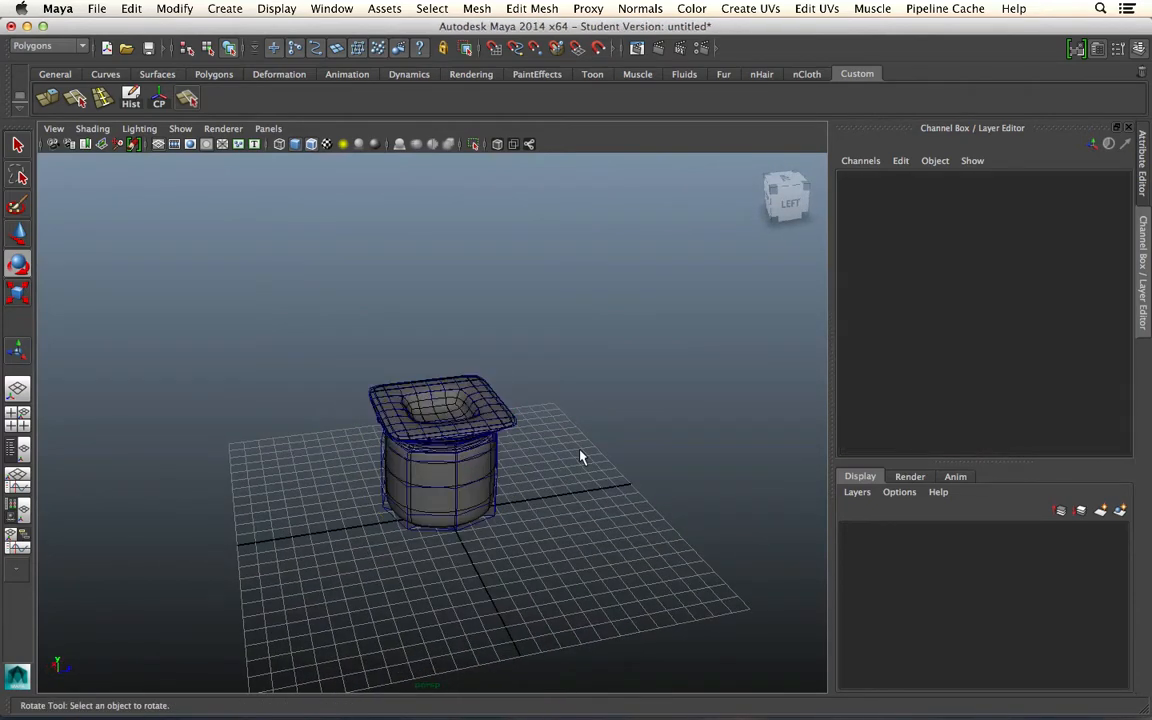
{"action": "left_click", "coordinate": [472, 458]}
{"action": "left_click", "coordinate": [576, 424]}
Select the whole jar and delete it from the scene
{"action": "left_click_drag", "start_coordinate": [576, 424], "coordinate": [502, 381], "text": "alt"}
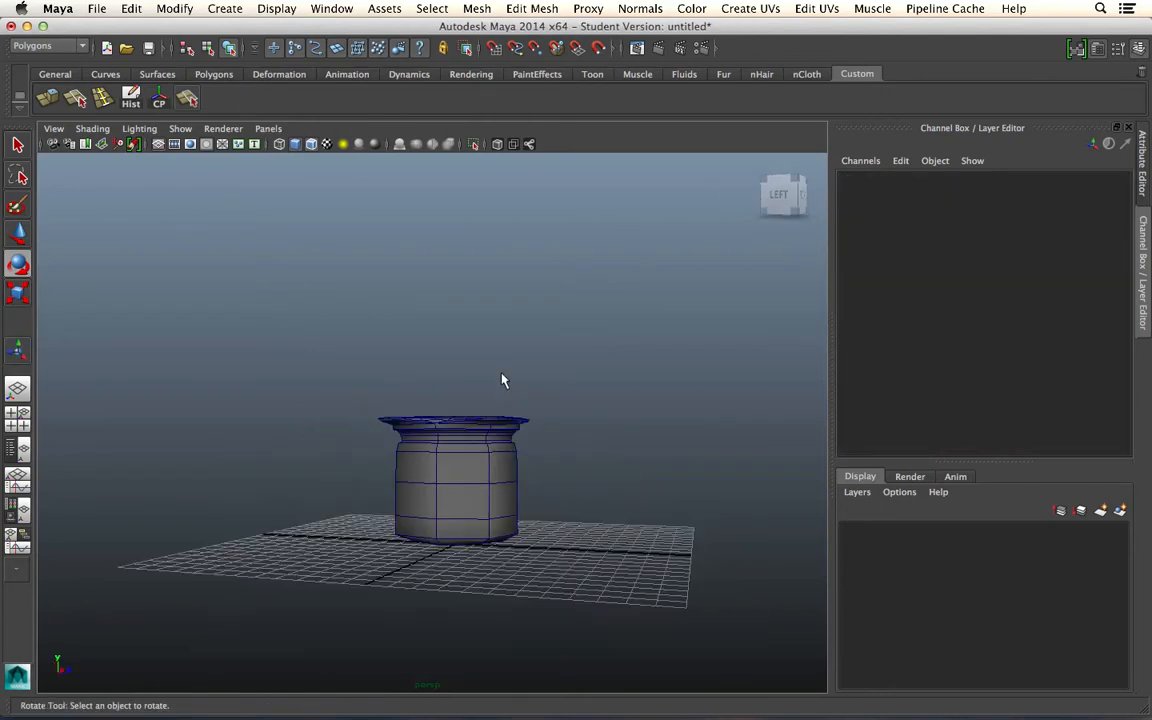
{"action": "left_click_drag", "start_coordinate": [321, 411], "coordinate": [660, 657]}
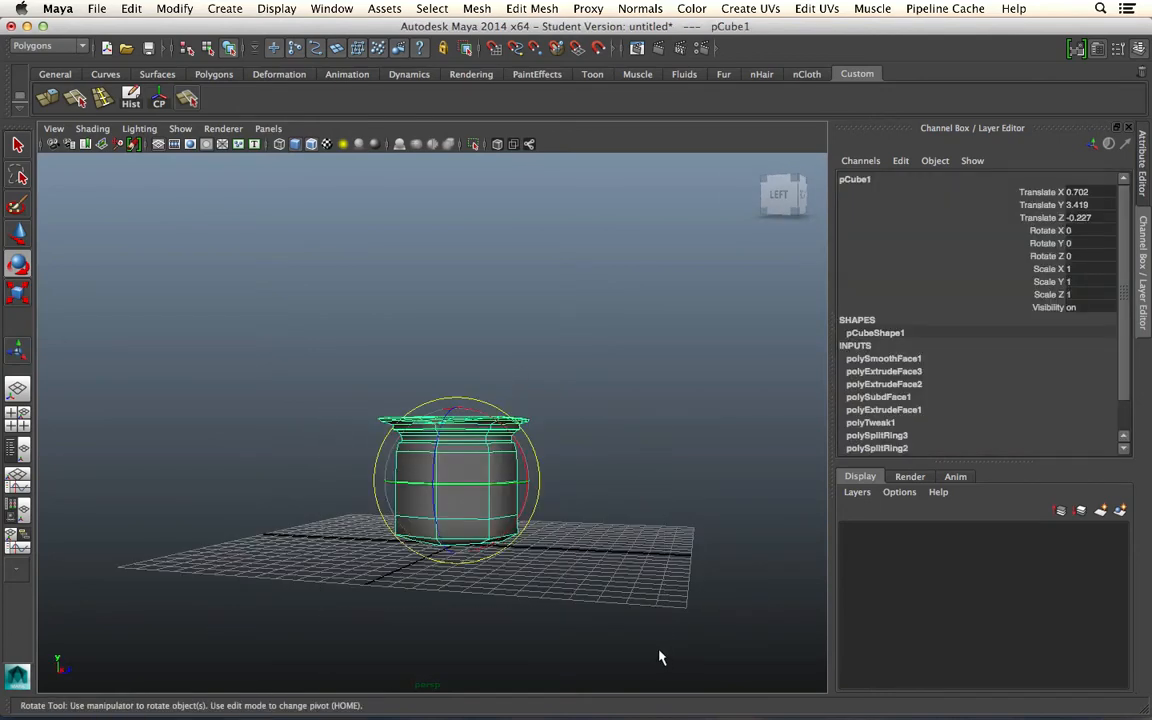
{"action": "key", "text": "Delete"}
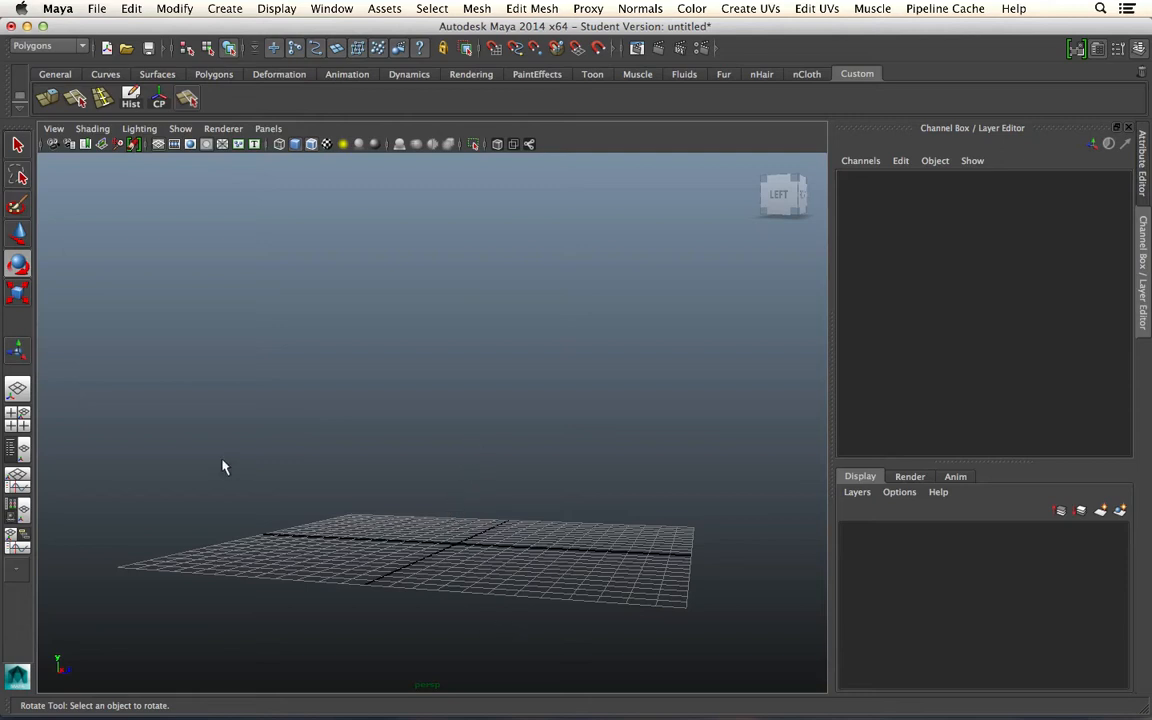
Create a polygon cylinder about 2.6 units high at the centre of the grid
{"action": "left_click_drag", "start_coordinate": [473, 388], "coordinate": [378, 432], "text": "alt"}
{"action": "left_click", "coordinate": [276, 8]}
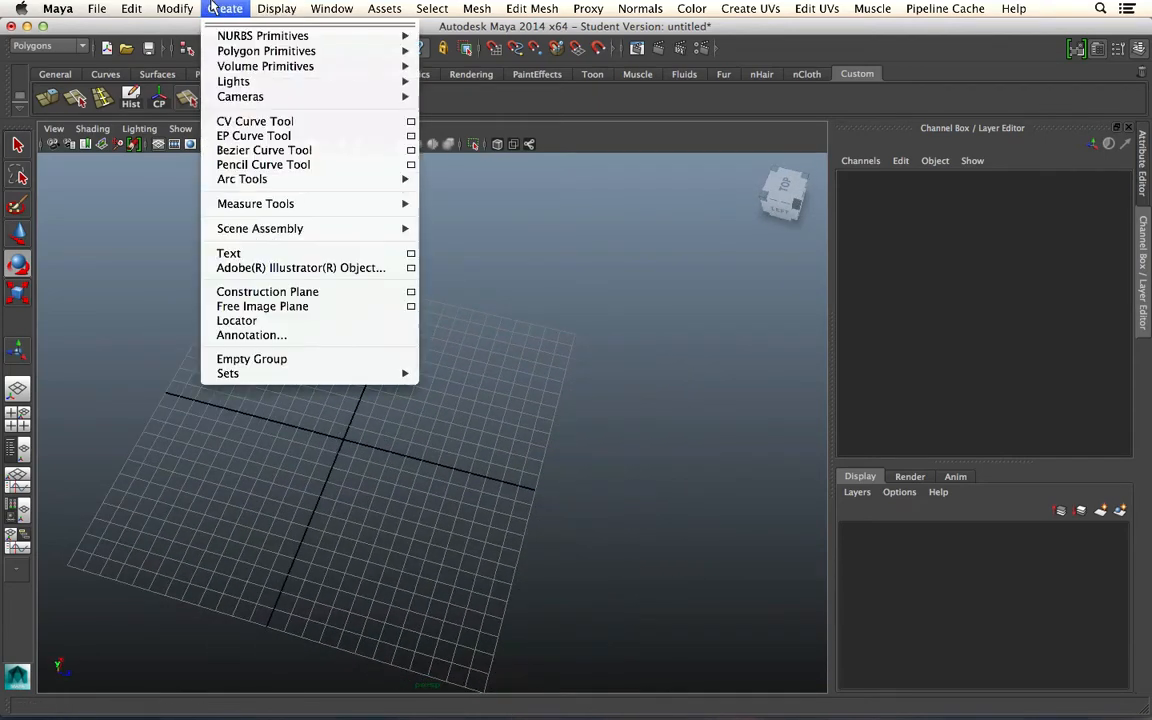
{"action": "mouse_move", "coordinate": [258, 44]}
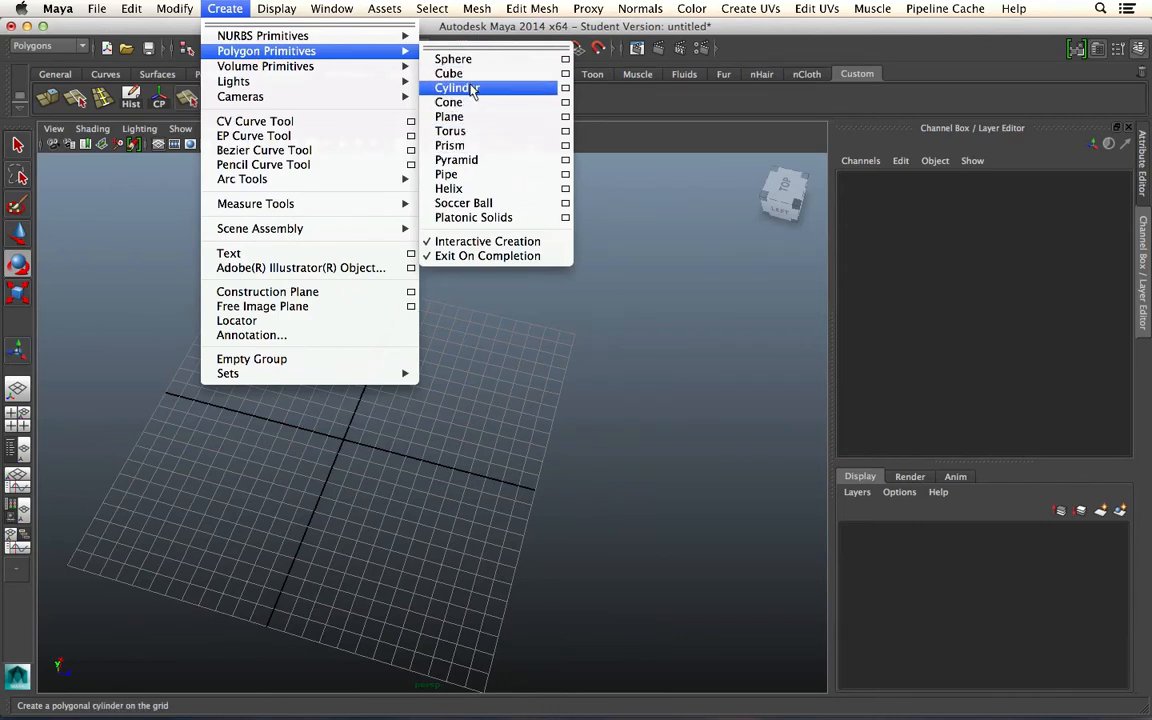
{"action": "left_click", "coordinate": [468, 88]}
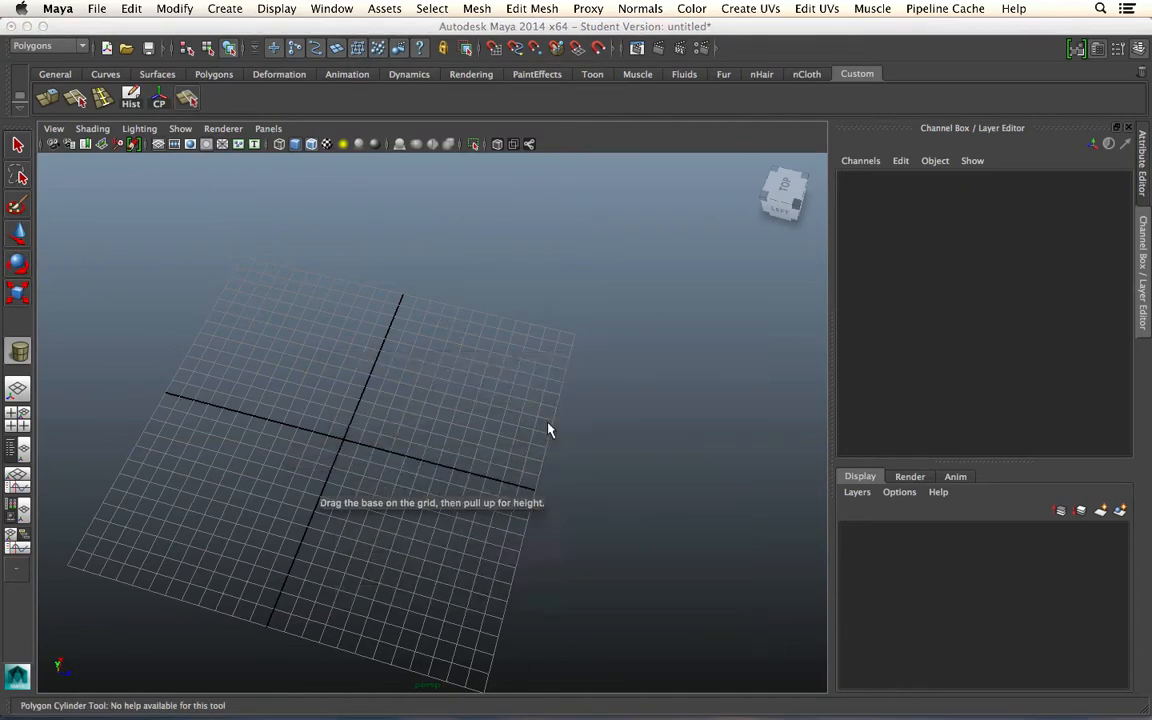
{"action": "key", "text": "space"}
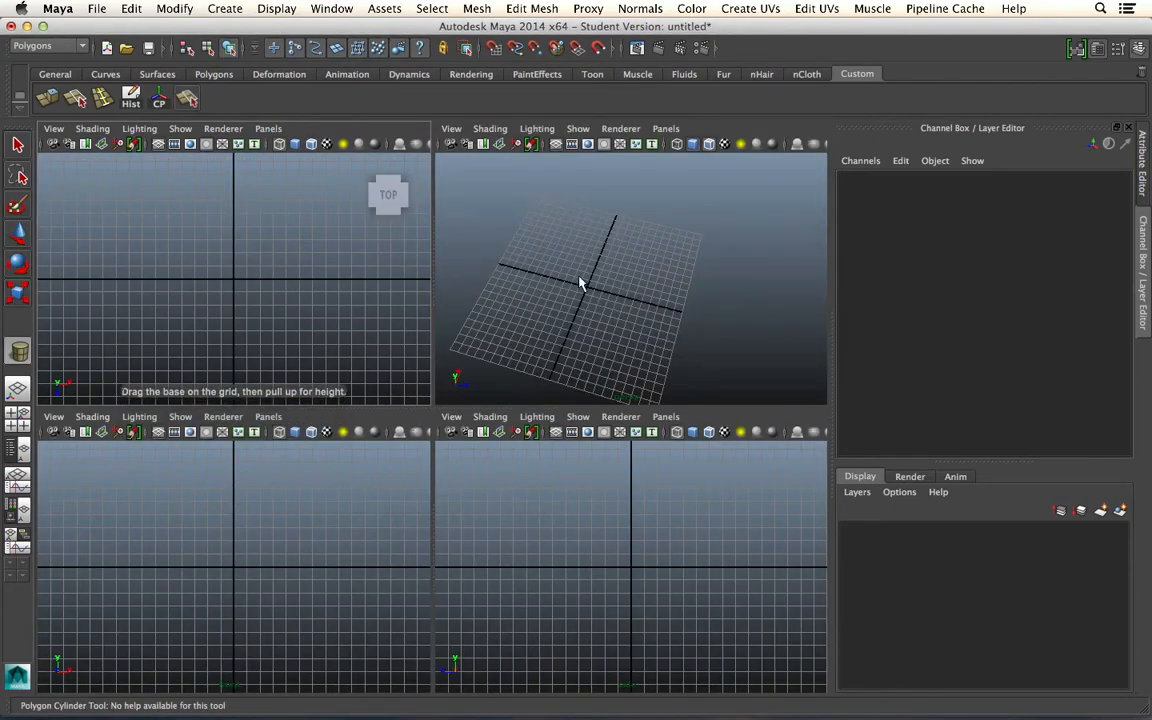
{"action": "left_click_drag", "start_coordinate": [586, 287], "coordinate": [598, 304]}
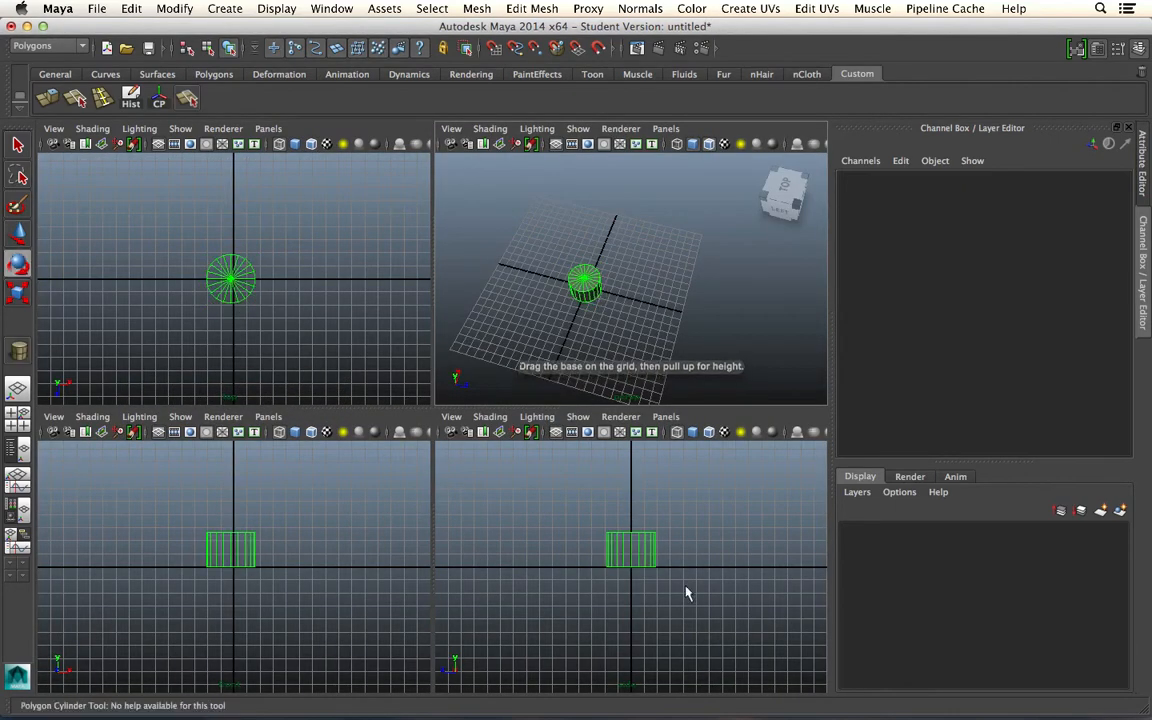
{"action": "key", "text": "e"}
Select the cylinder's top cap faces in the side view and extrude them upward by about 3.4 units
{"action": "key", "text": "space"}
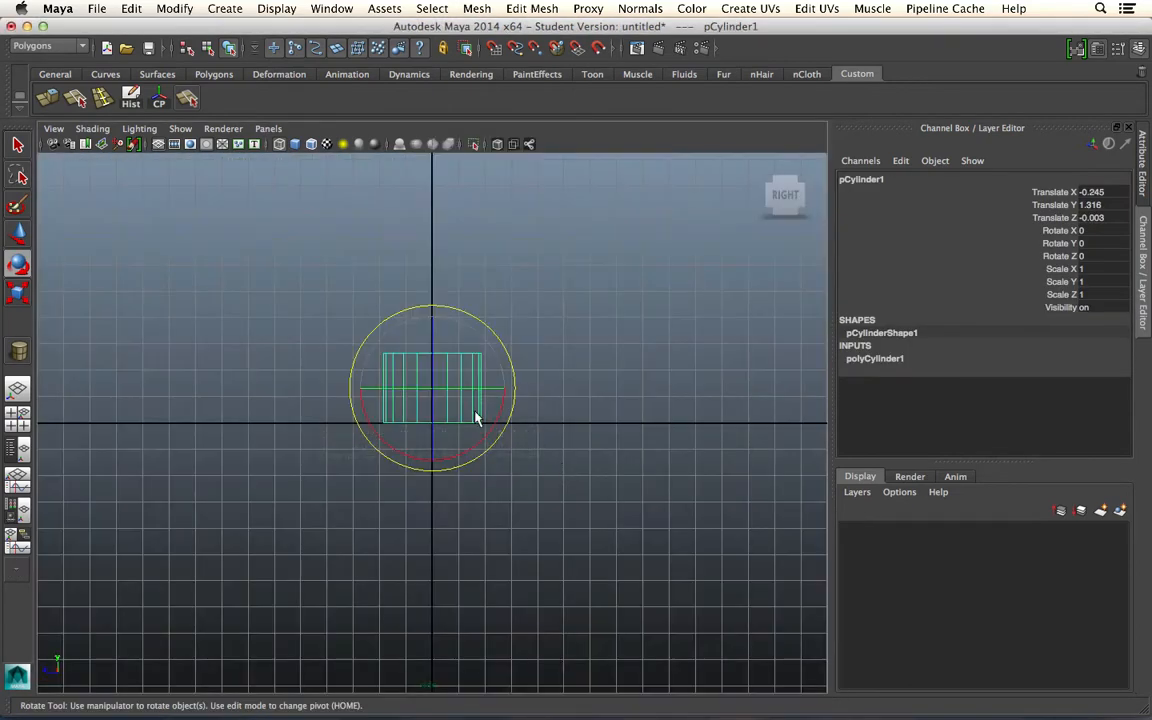
{"action": "right_click_drag", "start_coordinate": [440, 362], "coordinate": [392, 346]}
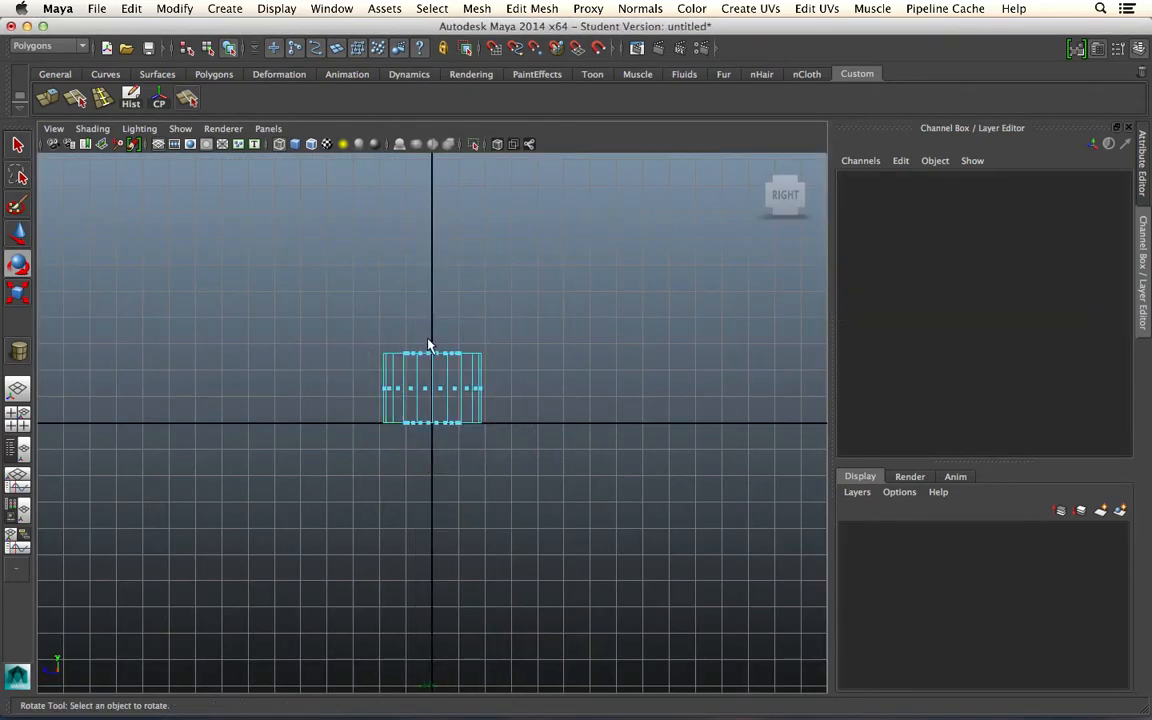
{"action": "left_click_drag", "start_coordinate": [397, 343], "coordinate": [465, 366]}
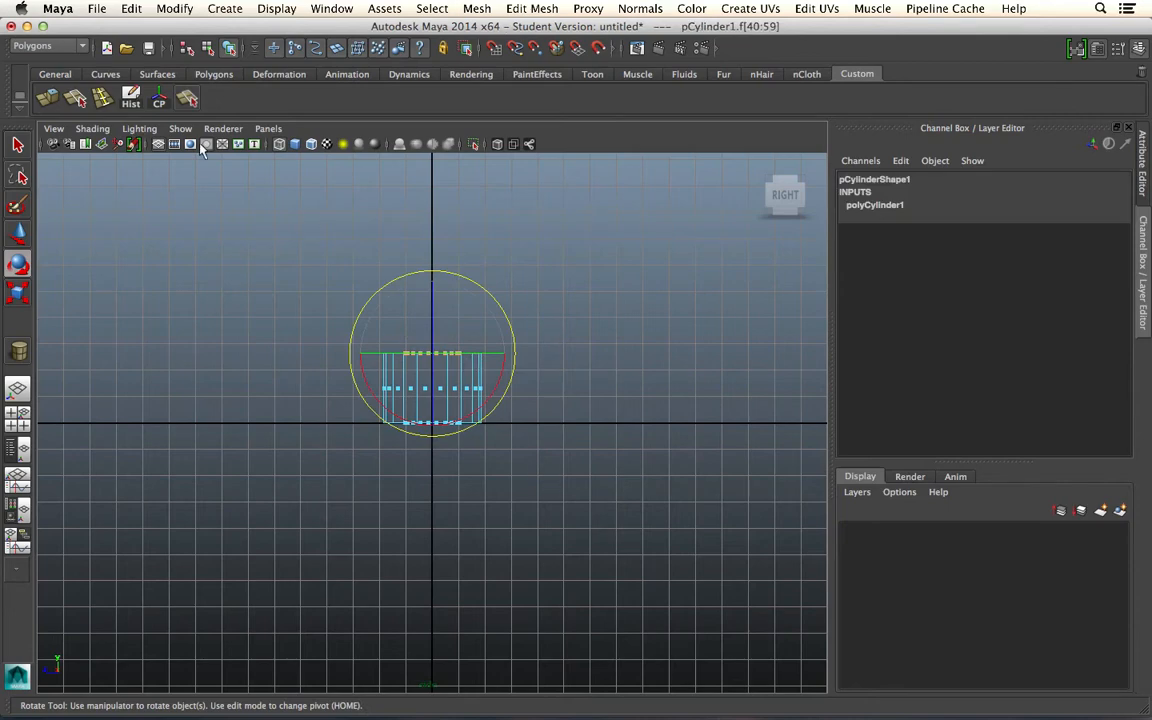
{"action": "left_click", "coordinate": [42, 102]}
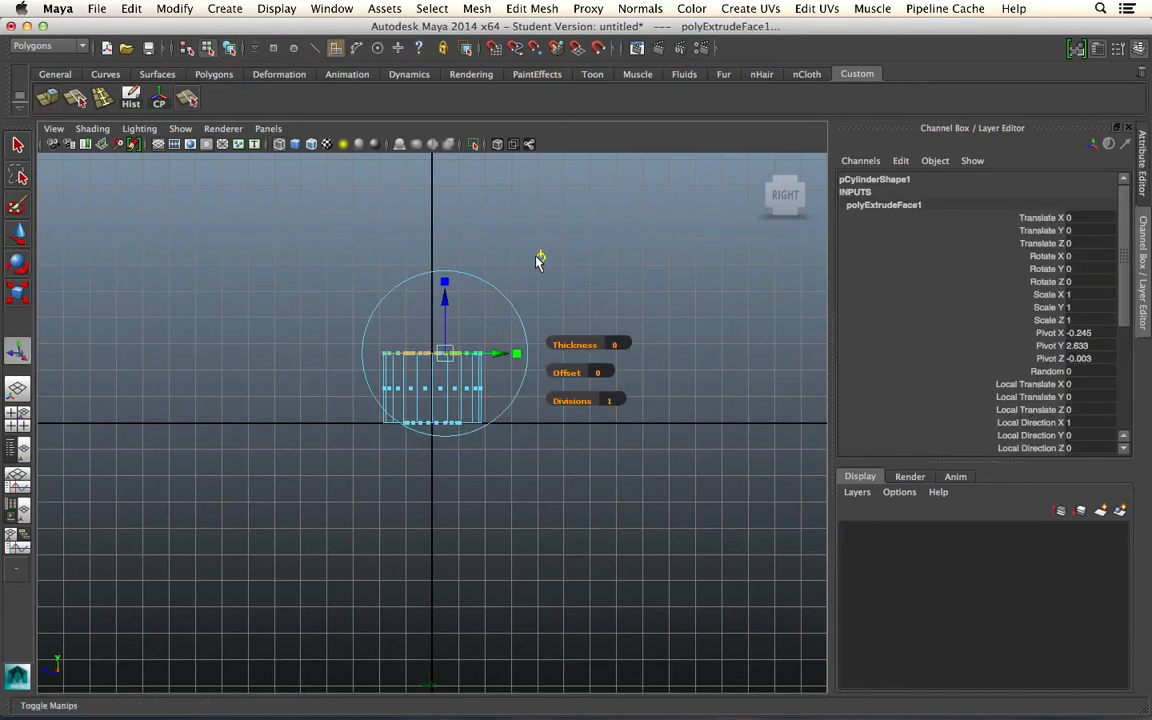
{"action": "left_click_drag", "start_coordinate": [433, 303], "coordinate": [432, 214]}
Extrude the cap again by about 1.7 units with a tilt of about 16.5 degrees, and extrude it once more along the tilted direction
{"action": "key", "text": "g"}
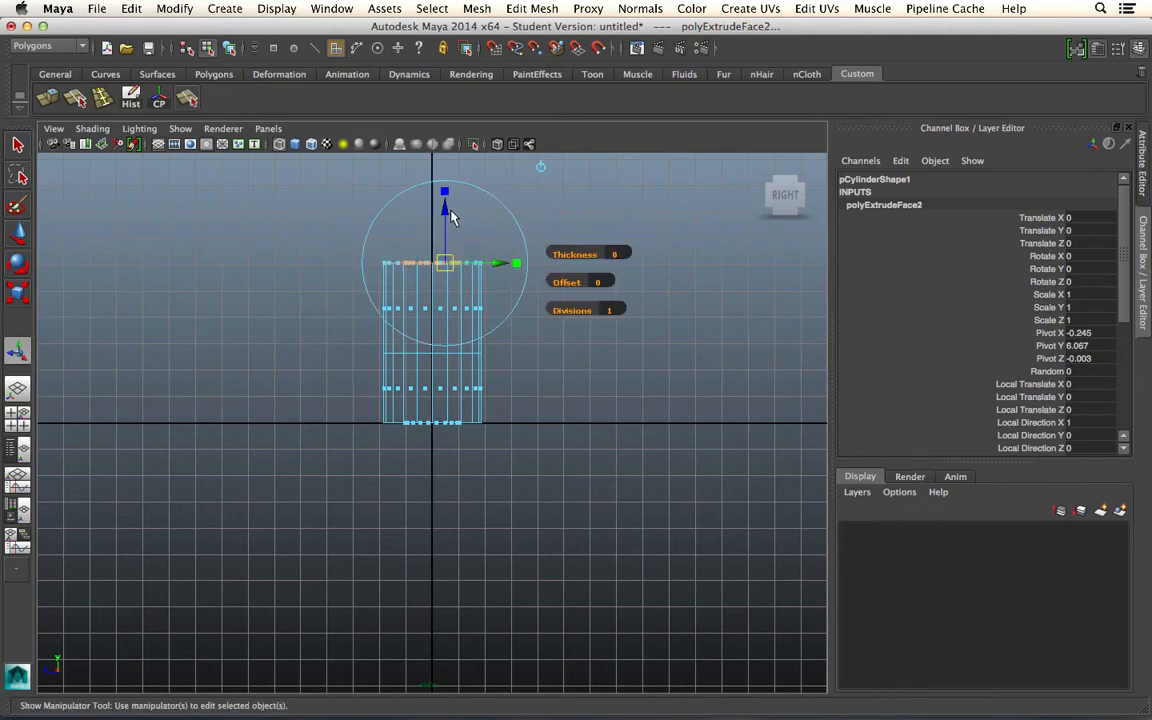
{"action": "left_click", "coordinate": [540, 167]}
{"action": "left_click_drag", "start_coordinate": [434, 214], "coordinate": [486, 319]}
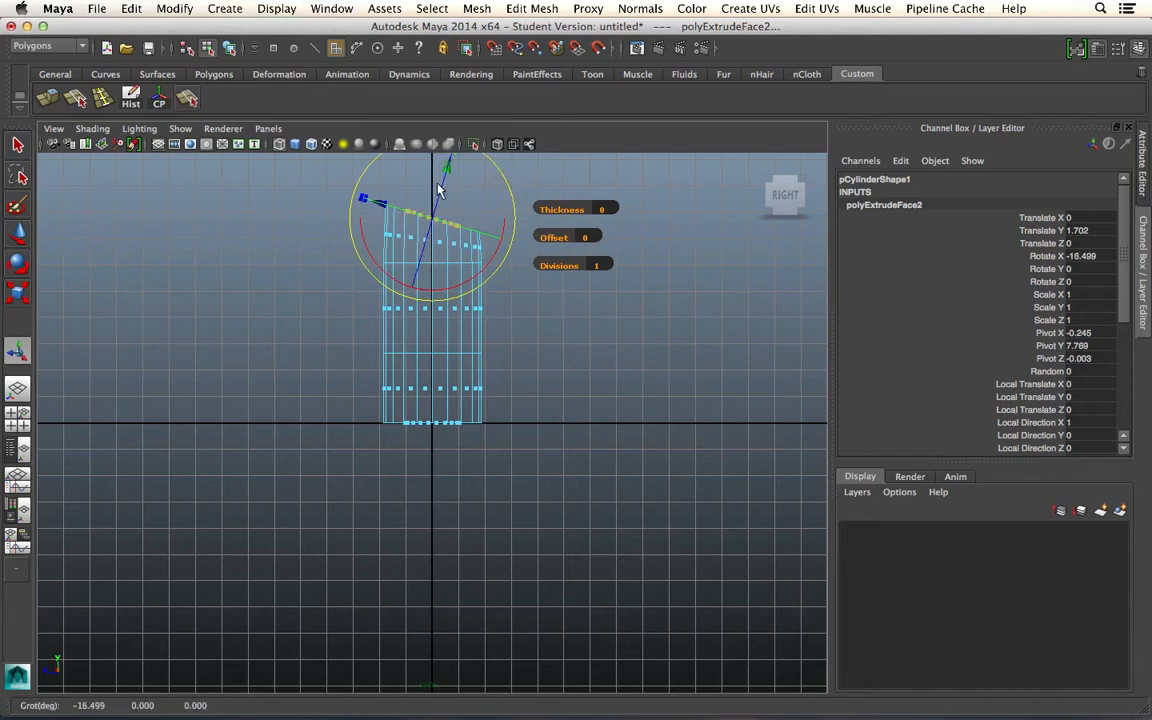
{"action": "key", "text": "g"}
{"action": "left_click_drag", "start_coordinate": [461, 166], "coordinate": [501, 99]}
Show the bent cylinder shaded in object mode in the perspective view, and delete it
{"action": "middle_click_drag", "start_coordinate": [558, 402], "coordinate": [536, 540], "text": "alt"}
{"action": "right_click_drag", "start_coordinate": [490, 505], "coordinate": [445, 477], "text": "alt"}
{"action": "left_click", "coordinate": [440, 450], "text": "alt"}
{"action": "mouse_move", "coordinate": [410, 369]}
{"action": "right_mouse_down"}
{"action": "mouse_move", "coordinate": [453, 386]}
{"action": "mouse_move", "coordinate": [481, 355]}
{"action": "right_mouse_up"}
{"action": "key", "text": "5"}
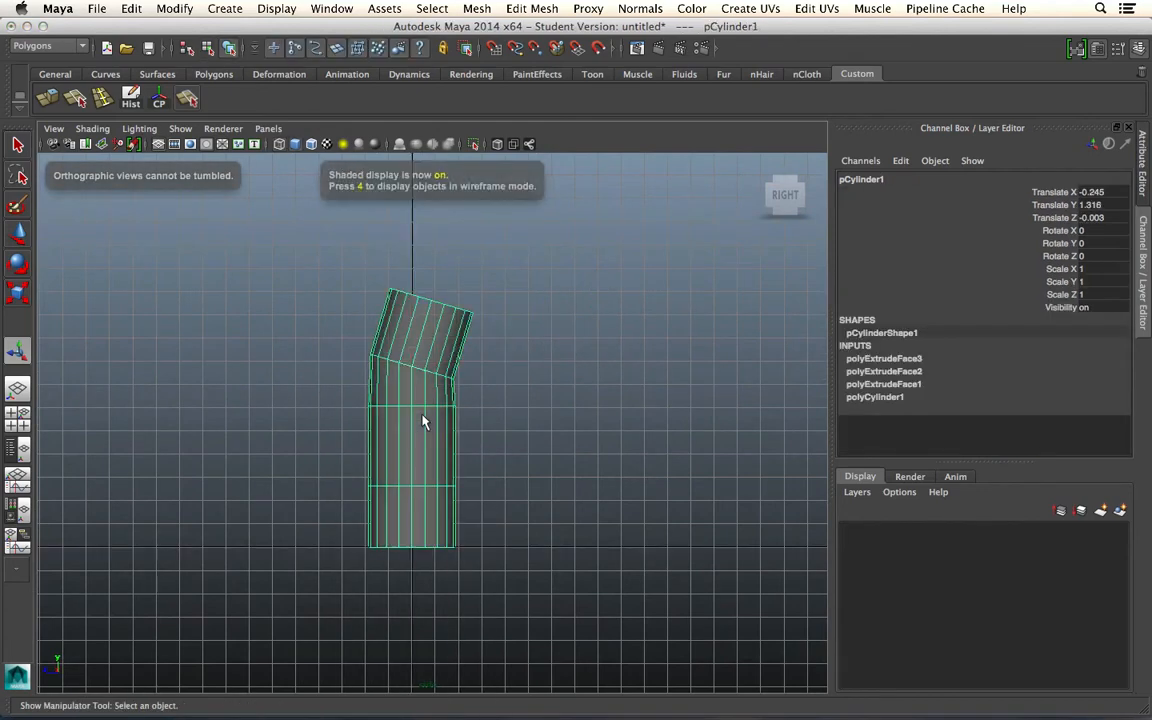
{"action": "key", "text": "space"}
{"action": "key", "text": "space"}
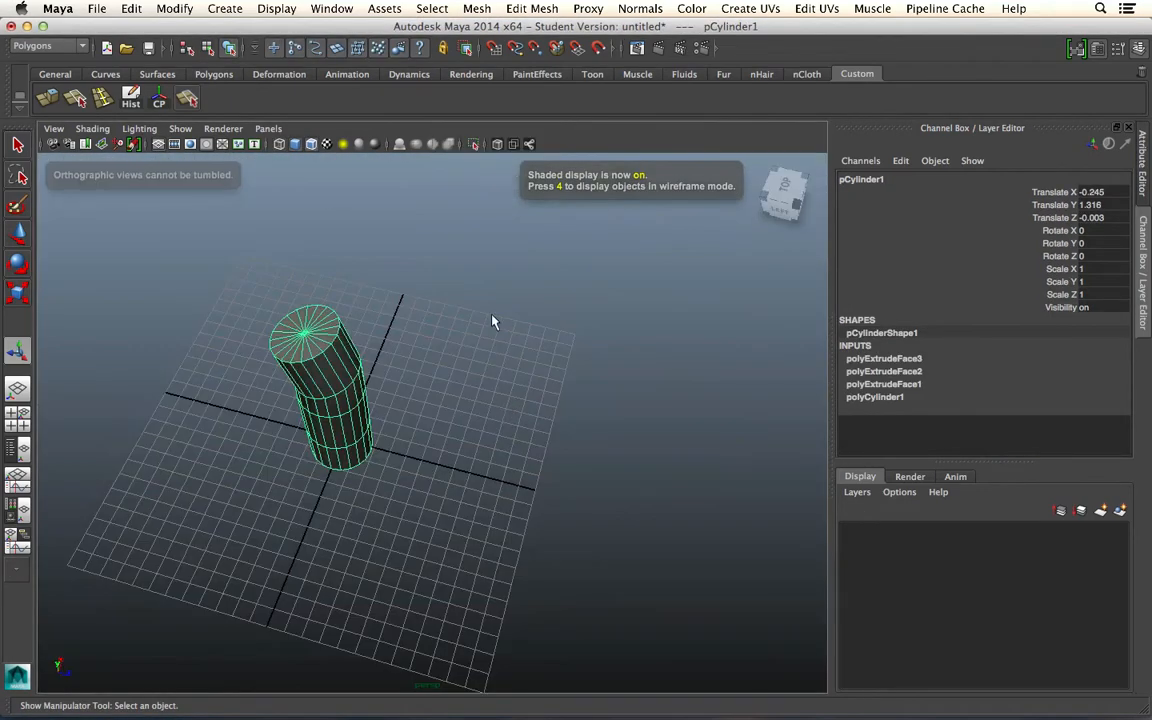
{"action": "left_click_drag", "start_coordinate": [491, 319], "coordinate": [522, 347], "text": "alt"}
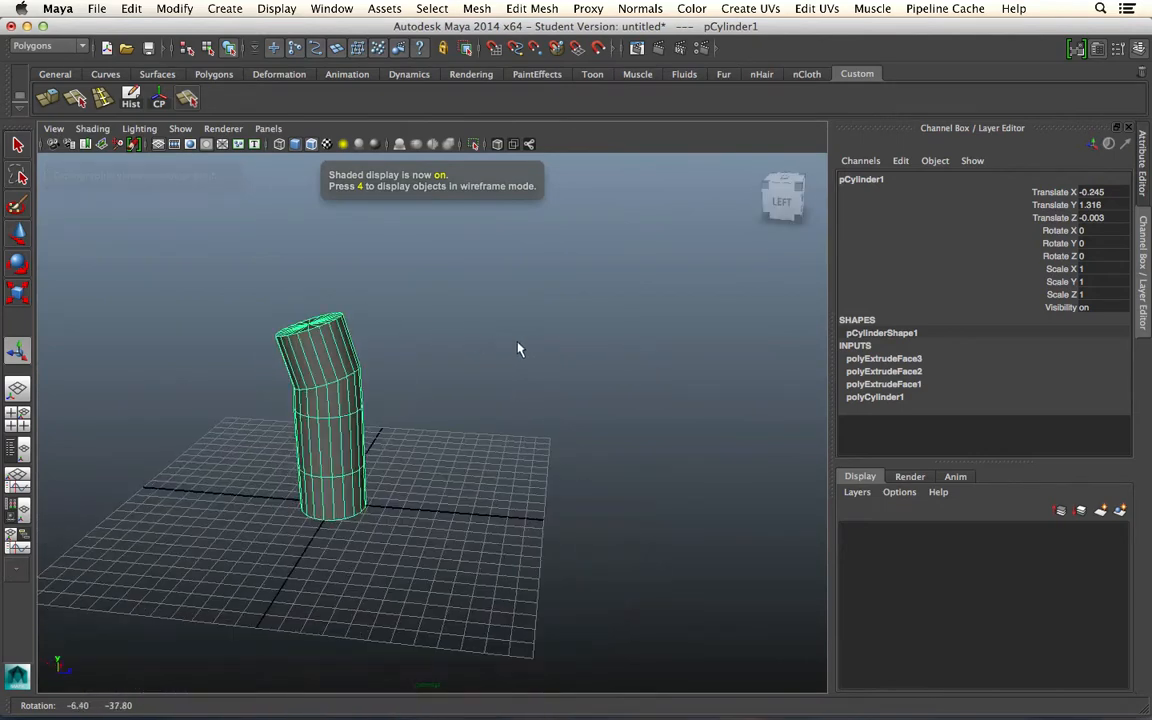
{"action": "key", "text": "Delete"}
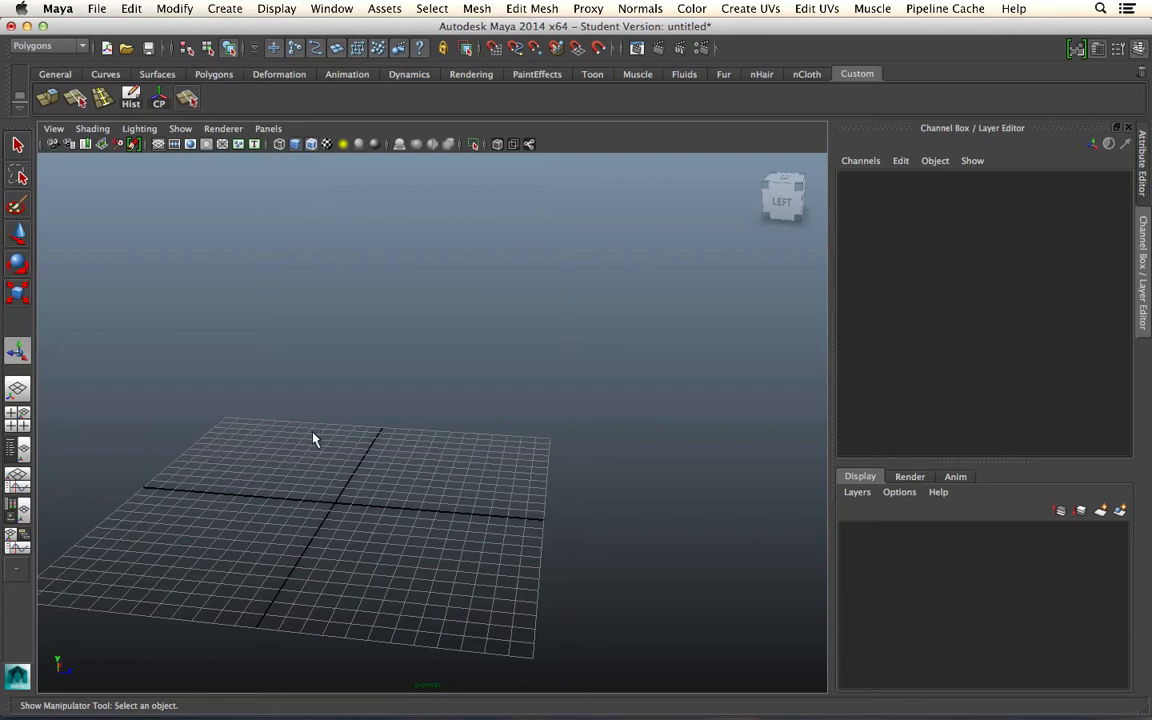
{"action": "left_click", "coordinate": [238, 8]}
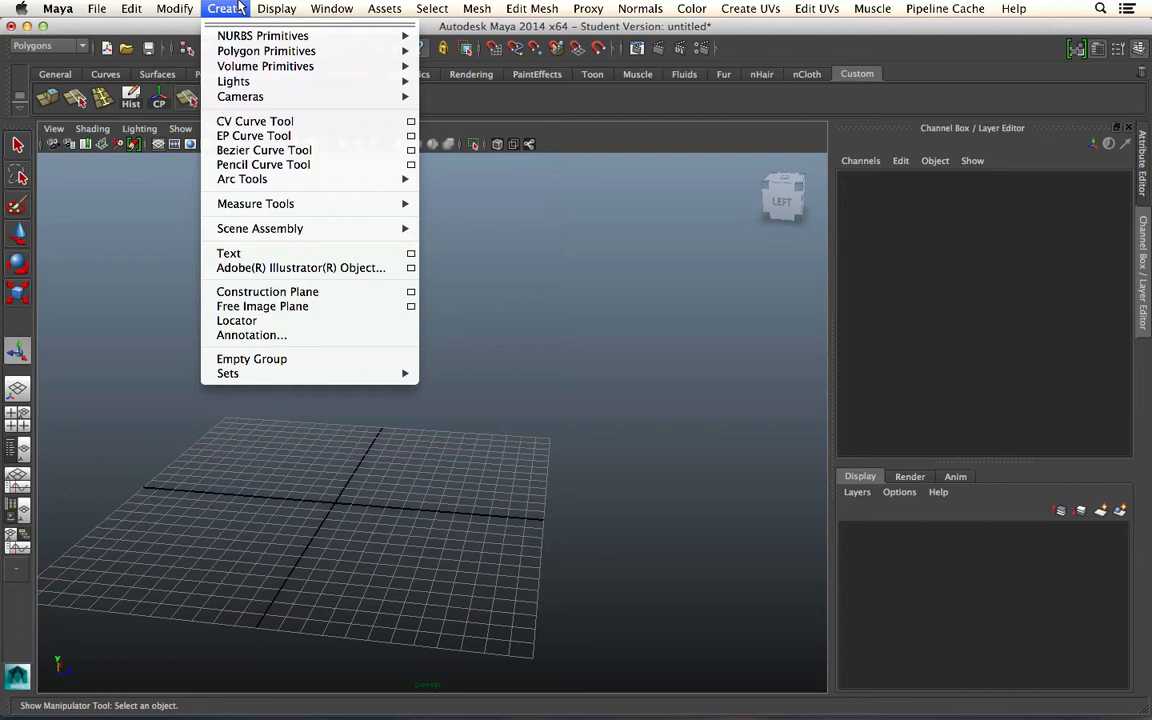
{"action": "mouse_move", "coordinate": [262, 52]}
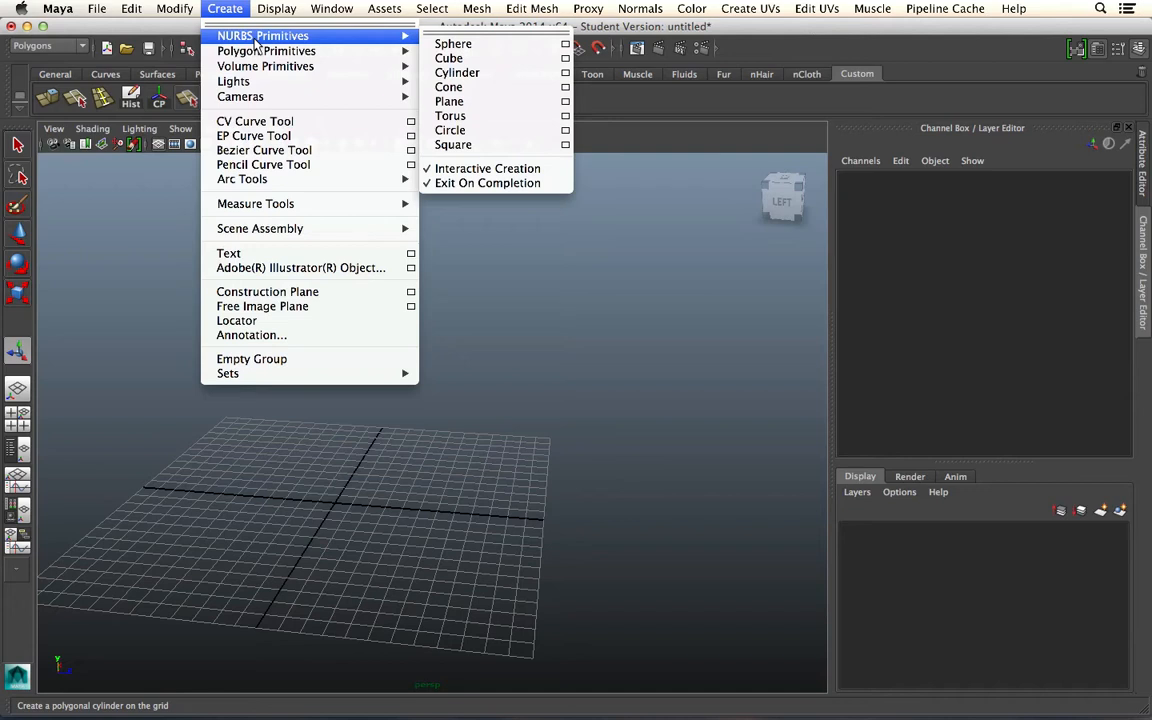
{"action": "mouse_move", "coordinate": [172, 14]}
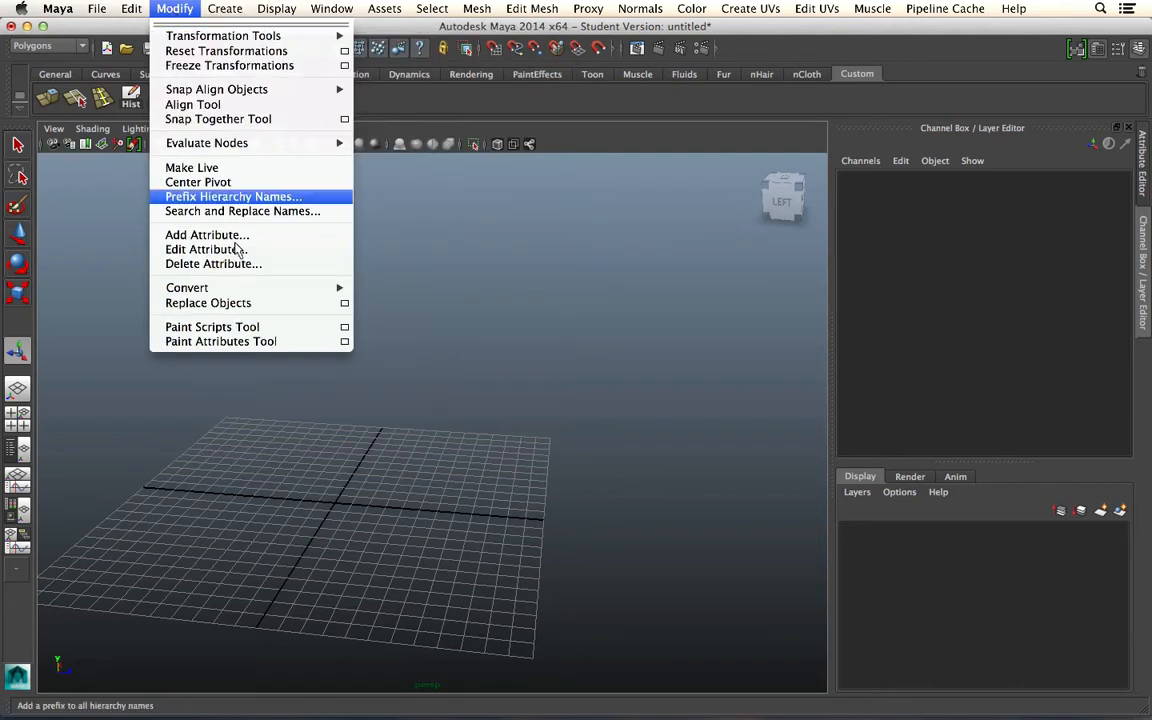
{"action": "mouse_move", "coordinate": [330, 287]}
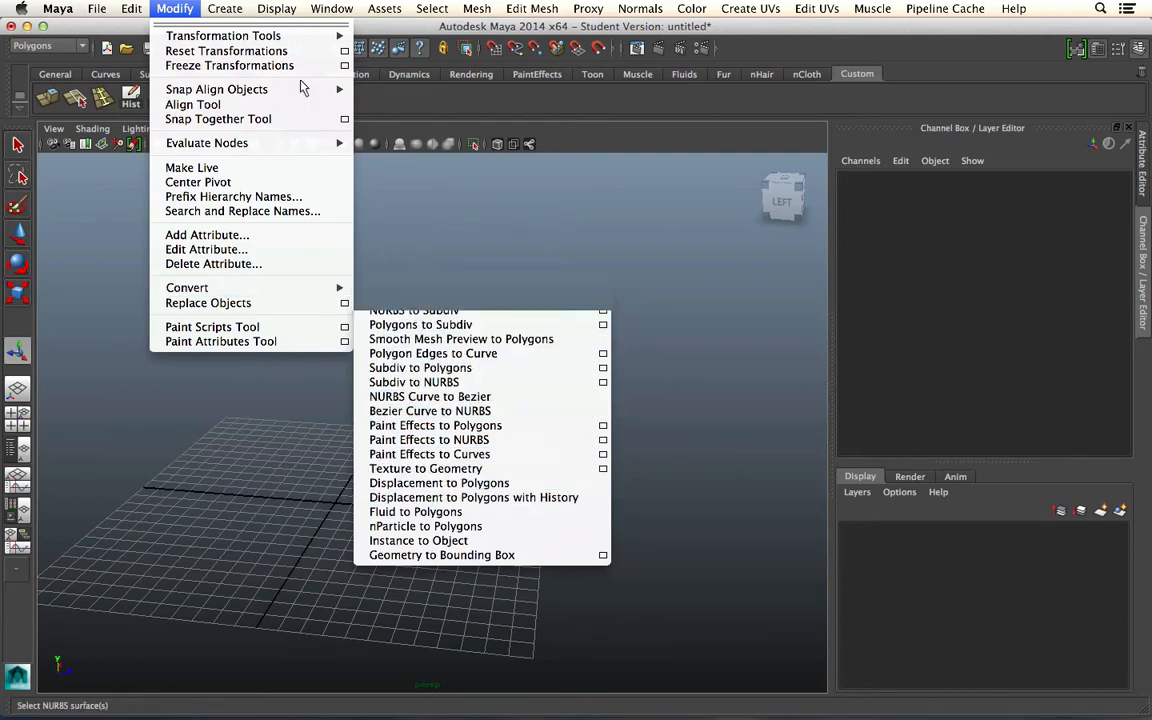
{"action": "mouse_move", "coordinate": [229, 8]}
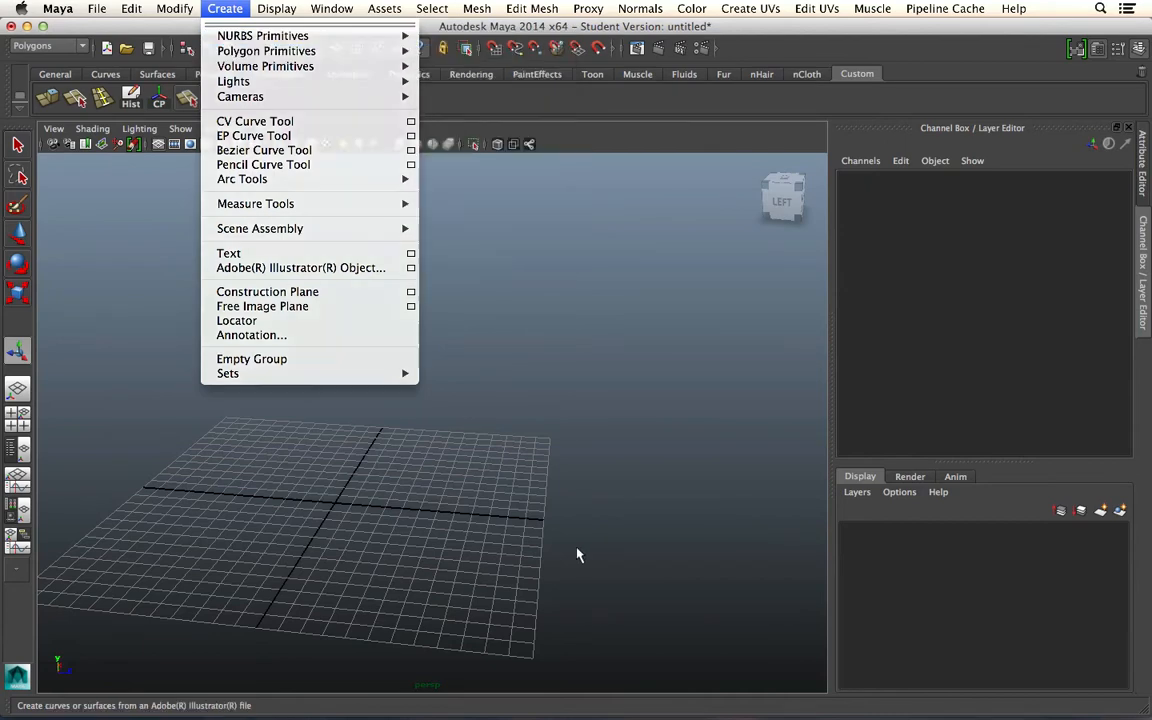
{"action": "left_click", "coordinate": [576, 555]}
Start a CV curve in the side view from the vertical axis and place its first points outward as a flat base
{"action": "key", "text": "space"}
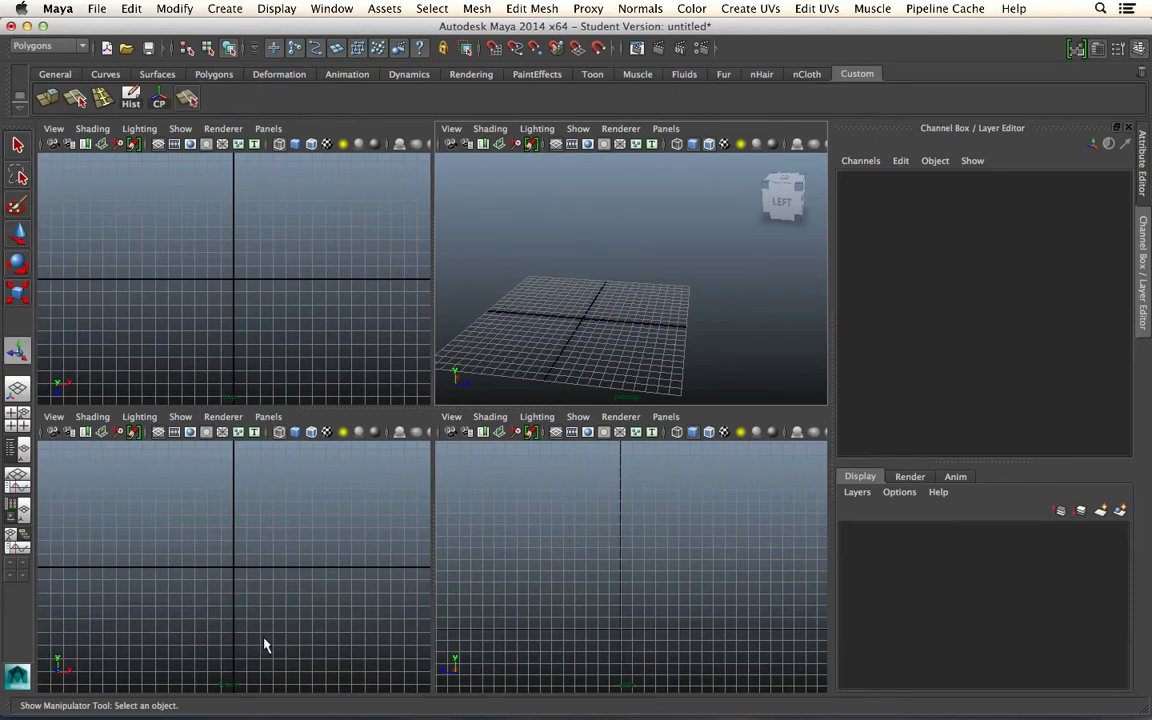
{"action": "left_click", "coordinate": [668, 597]}
{"action": "key", "text": "space"}
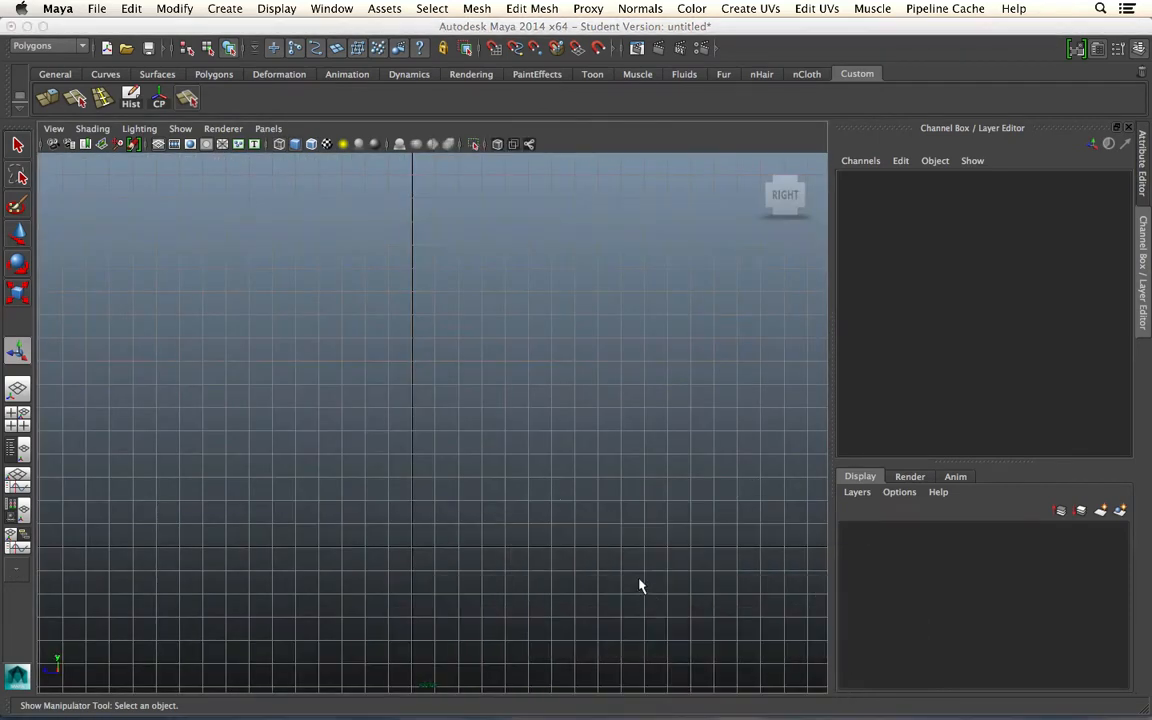
{"action": "key", "text": "space"}
{"action": "key", "text": "space"}
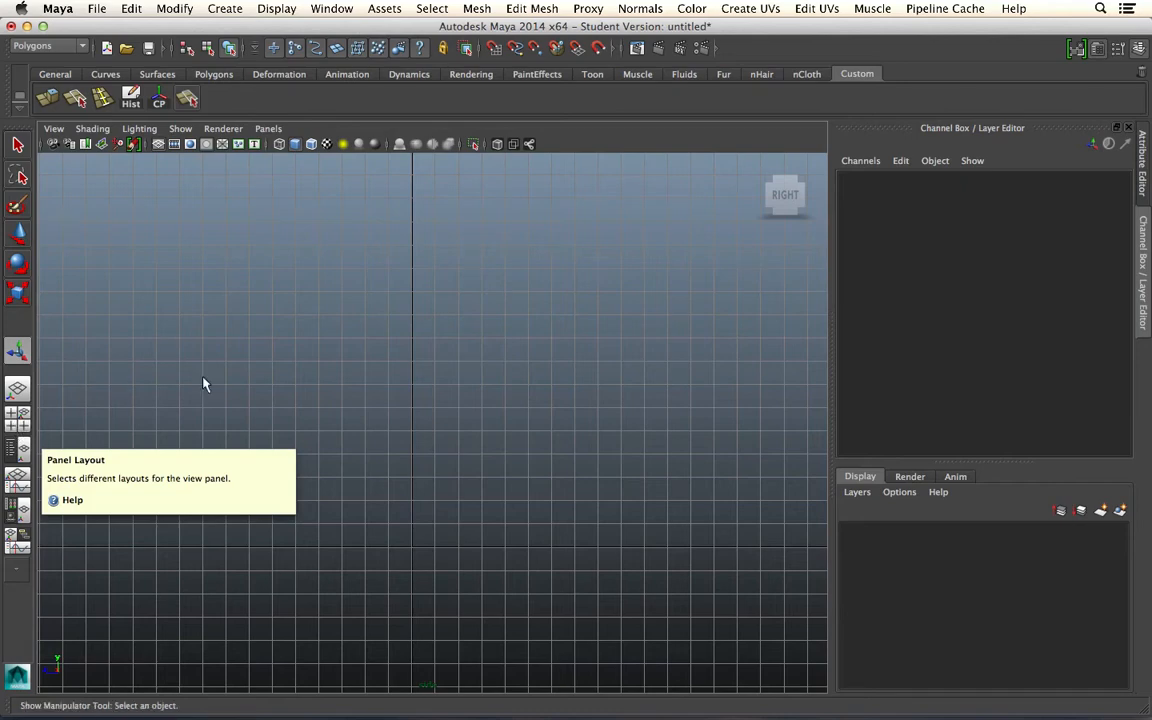
{"action": "left_click", "coordinate": [230, 9]}
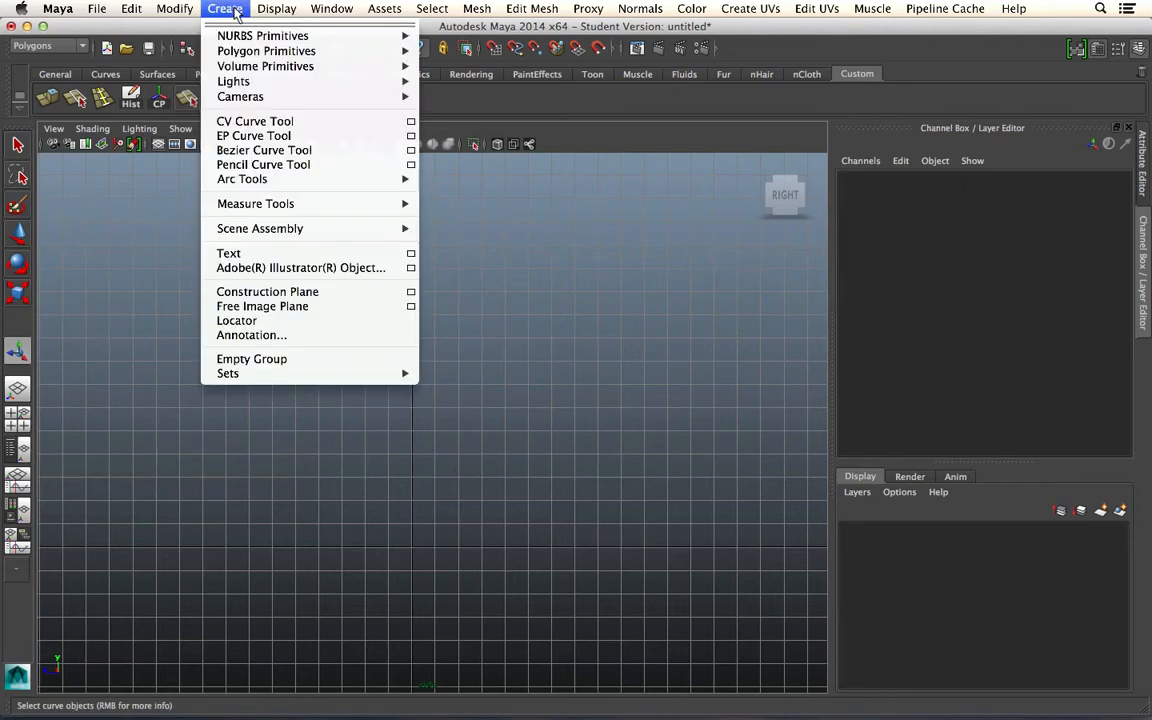
{"action": "left_click", "coordinate": [306, 122]}
{"action": "scroll", "coordinate": [466, 508], "scroll_direction": "down", "scroll_amount": 5}
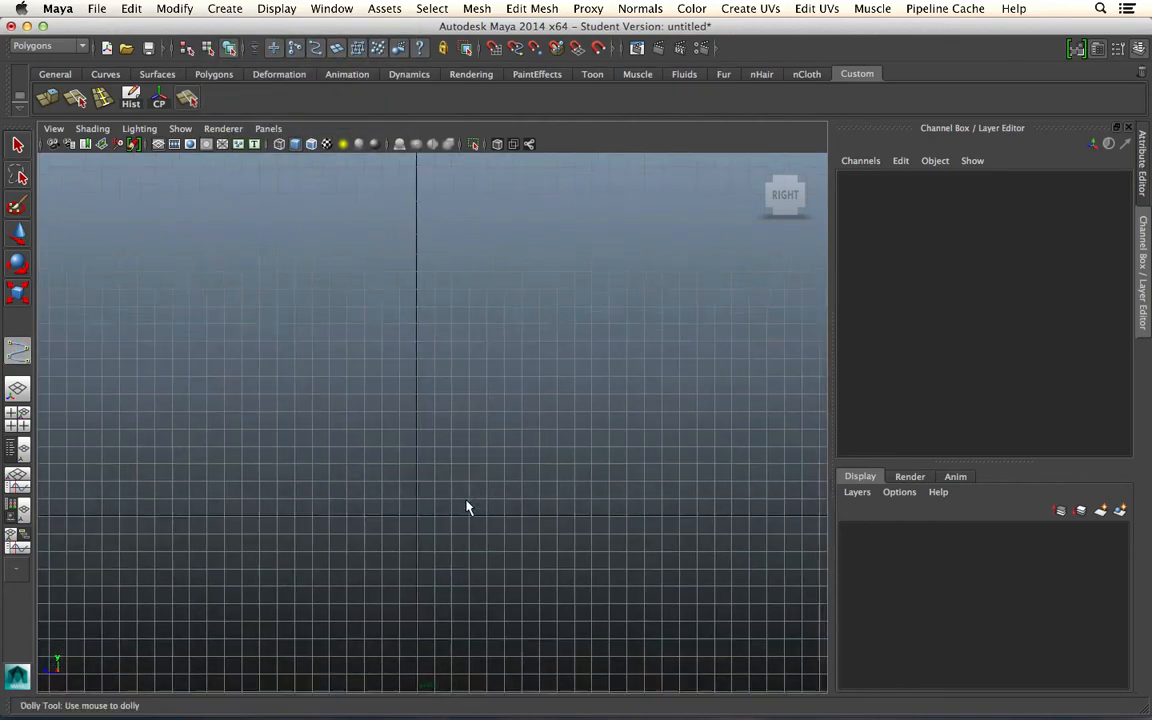
{"action": "scroll", "coordinate": [466, 508], "scroll_direction": "up", "scroll_amount": 5}
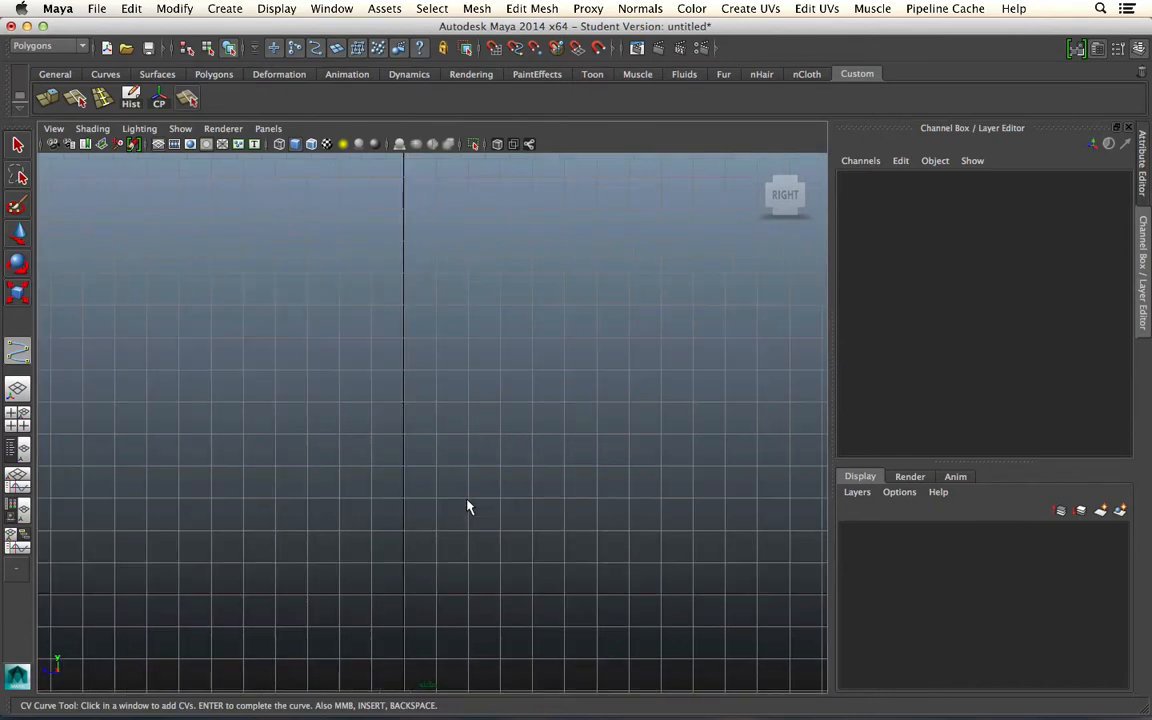
{"action": "scroll", "coordinate": [417, 482], "scroll_direction": "down", "scroll_amount": 2}
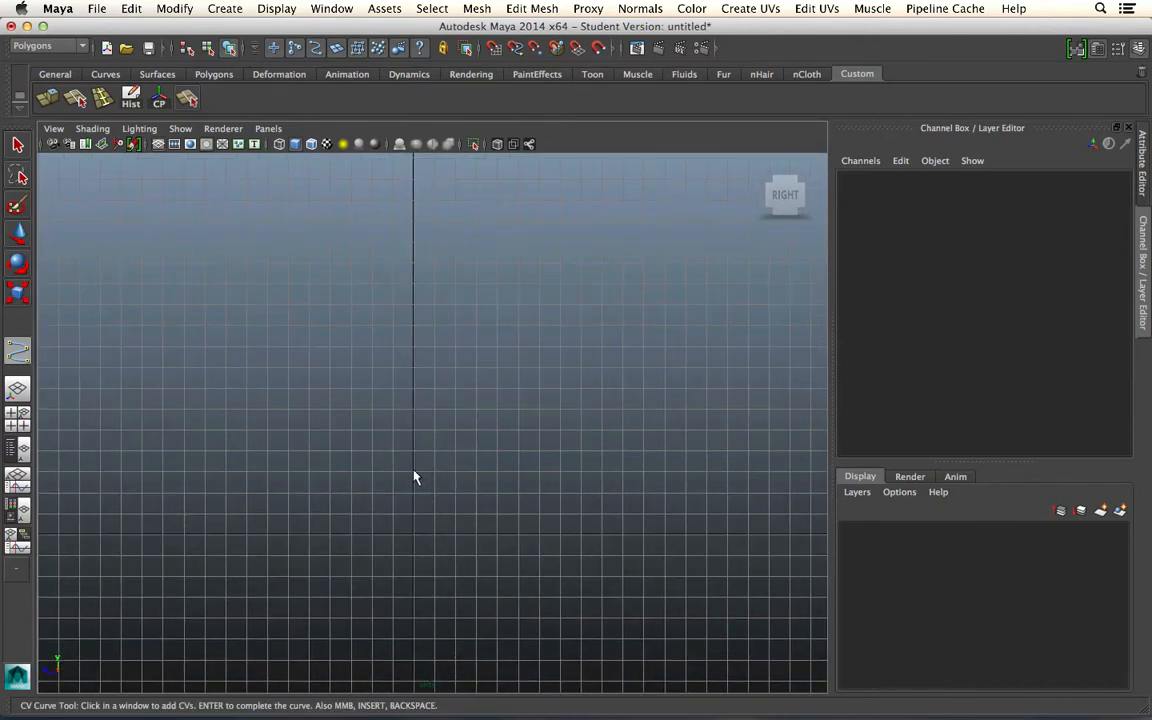
{"action": "left_click", "coordinate": [414, 470]}
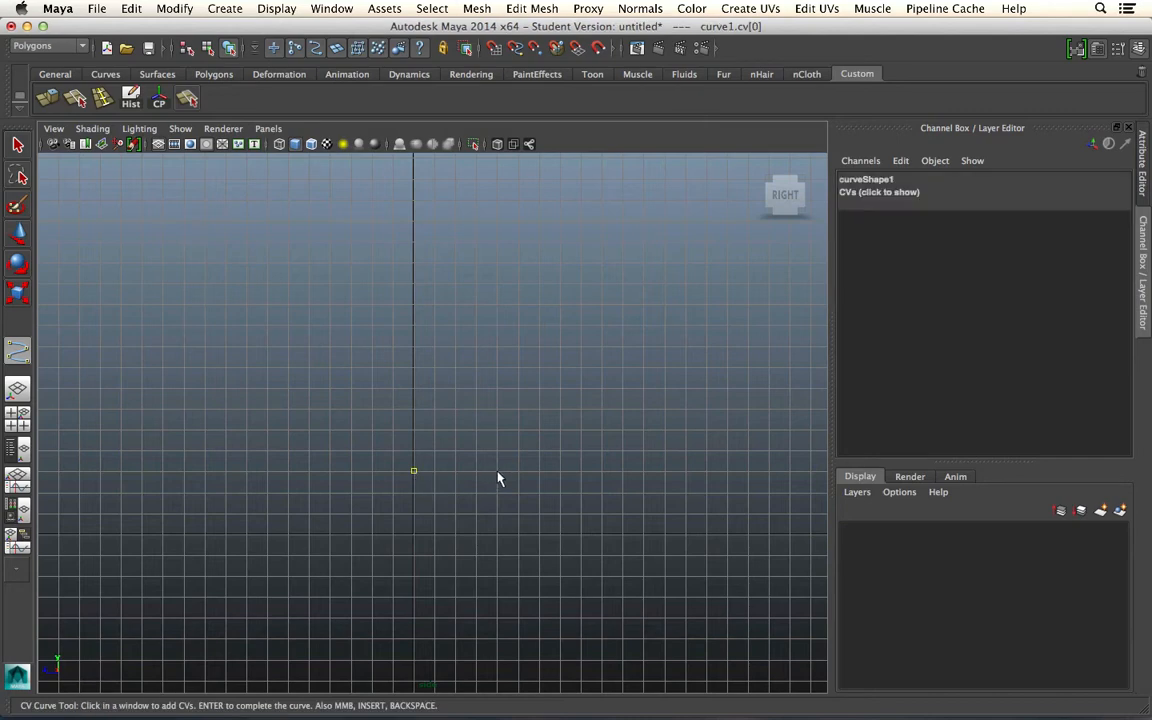
{"action": "left_click", "coordinate": [499, 472]}
{"action": "left_click", "coordinate": [545, 472]}
{"action": "left_click", "coordinate": [590, 472]}
Continue the curve back toward the axis, up along a slender stem, and outward along a flaring bowl's outer wall
{"action": "left_click_drag", "start_coordinate": [450, 444], "coordinate": [519, 455]}
{"action": "left_click_drag", "start_coordinate": [447, 416], "coordinate": [456, 450]}
{"action": "left_click_drag", "start_coordinate": [432, 393], "coordinate": [434, 414]}
{"action": "left_click_drag", "start_coordinate": [428, 333], "coordinate": [429, 290]}
{"action": "scroll", "coordinate": [476, 383], "scroll_direction": "up", "scroll_amount": 3}
{"action": "scroll", "coordinate": [476, 383], "scroll_direction": "down", "scroll_amount": 5}
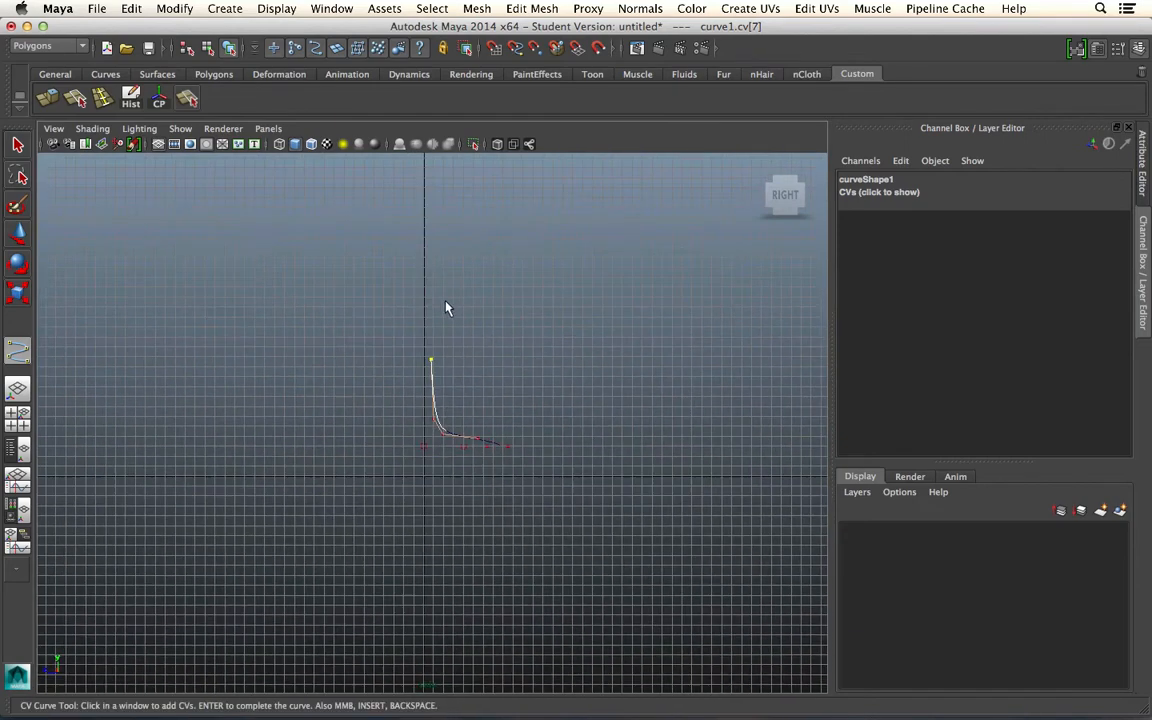
{"action": "left_click_drag", "start_coordinate": [441, 284], "coordinate": [433, 277]}
{"action": "left_click_drag", "start_coordinate": [476, 237], "coordinate": [515, 183]}
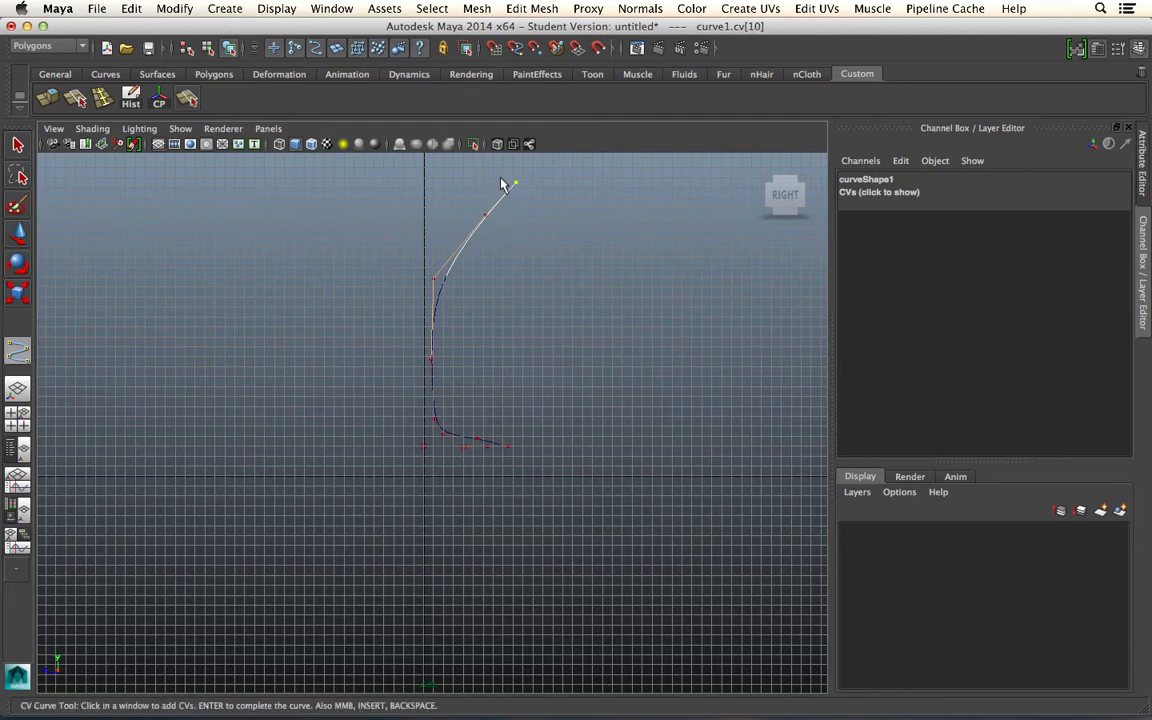
Turn the curve around at the rim, bring it down the bowl's inside to the vertical axis, and finish the curve
{"action": "left_click", "coordinate": [509, 184]}
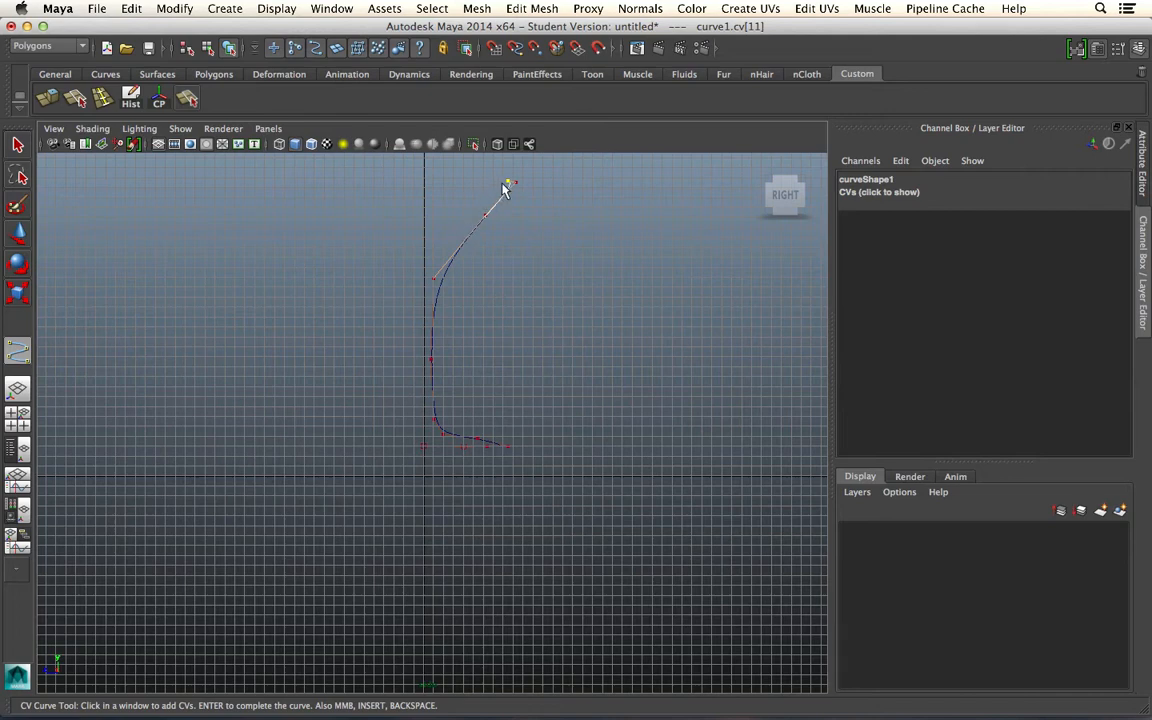
{"action": "left_click", "coordinate": [506, 185]}
{"action": "left_click", "coordinate": [442, 264]}
{"action": "left_click_drag", "start_coordinate": [439, 265], "coordinate": [427, 267]}
{"action": "key", "text": "q"}
{"action": "left_click", "coordinate": [325, 275]}
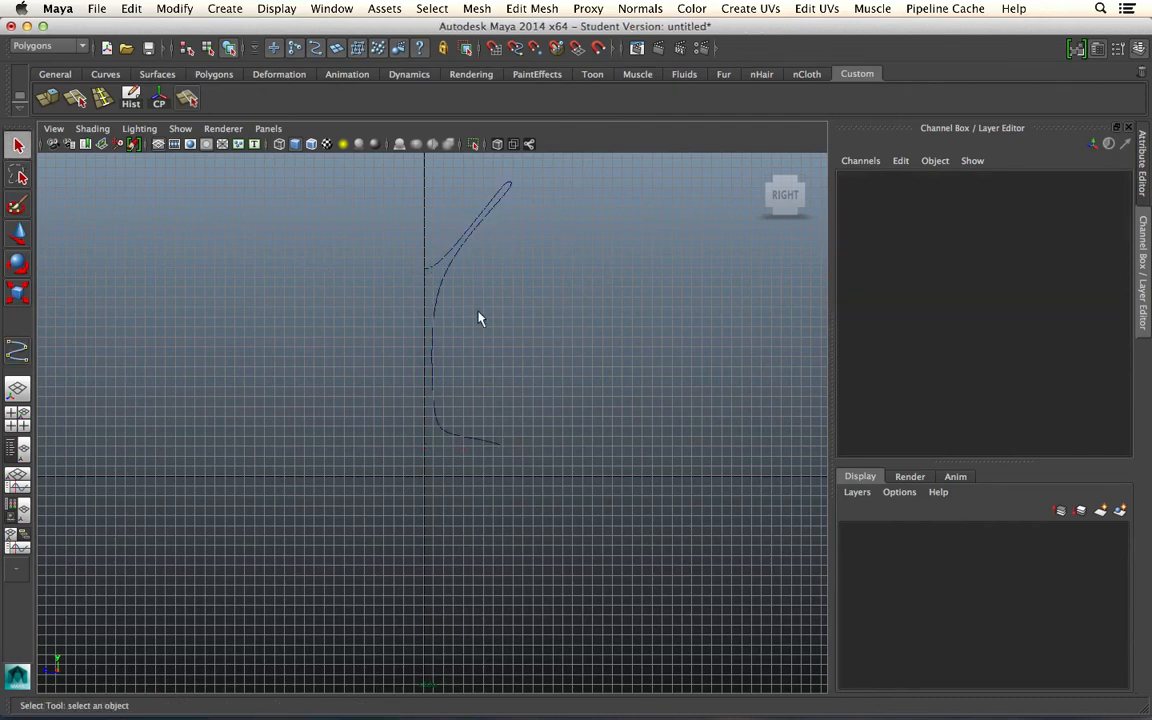
Examine the profile curve in the perspective view and in a test render
{"action": "left_click", "coordinate": [437, 295]}
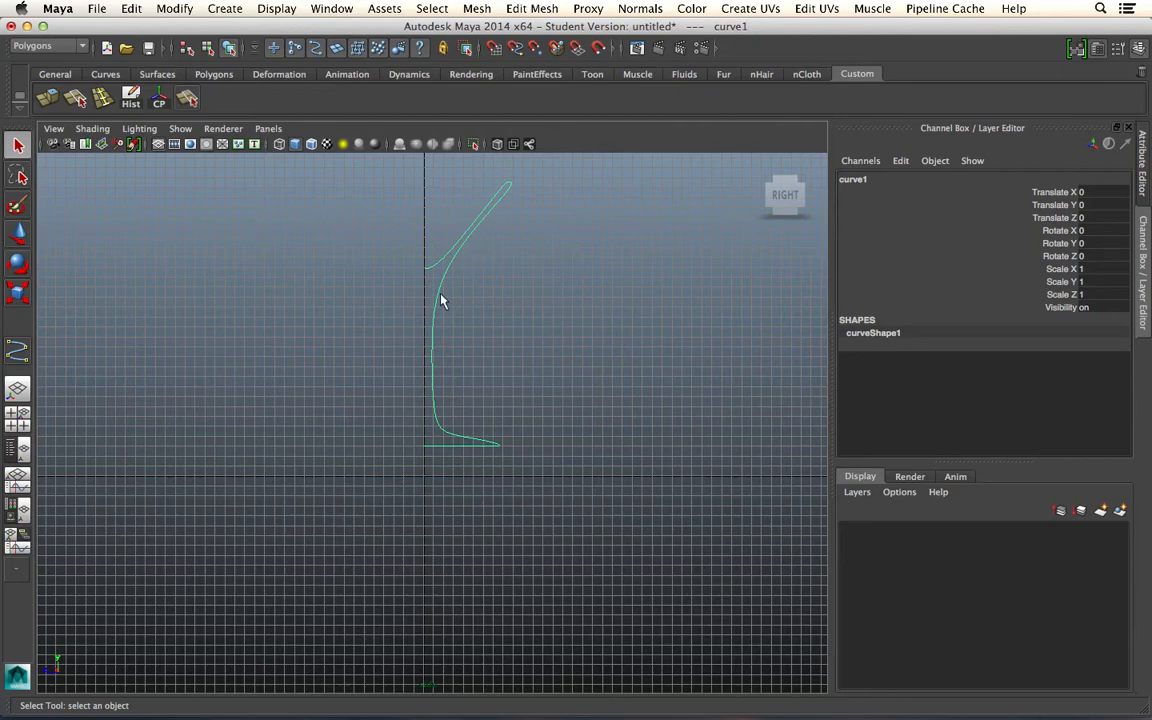
{"action": "key", "text": "space"}
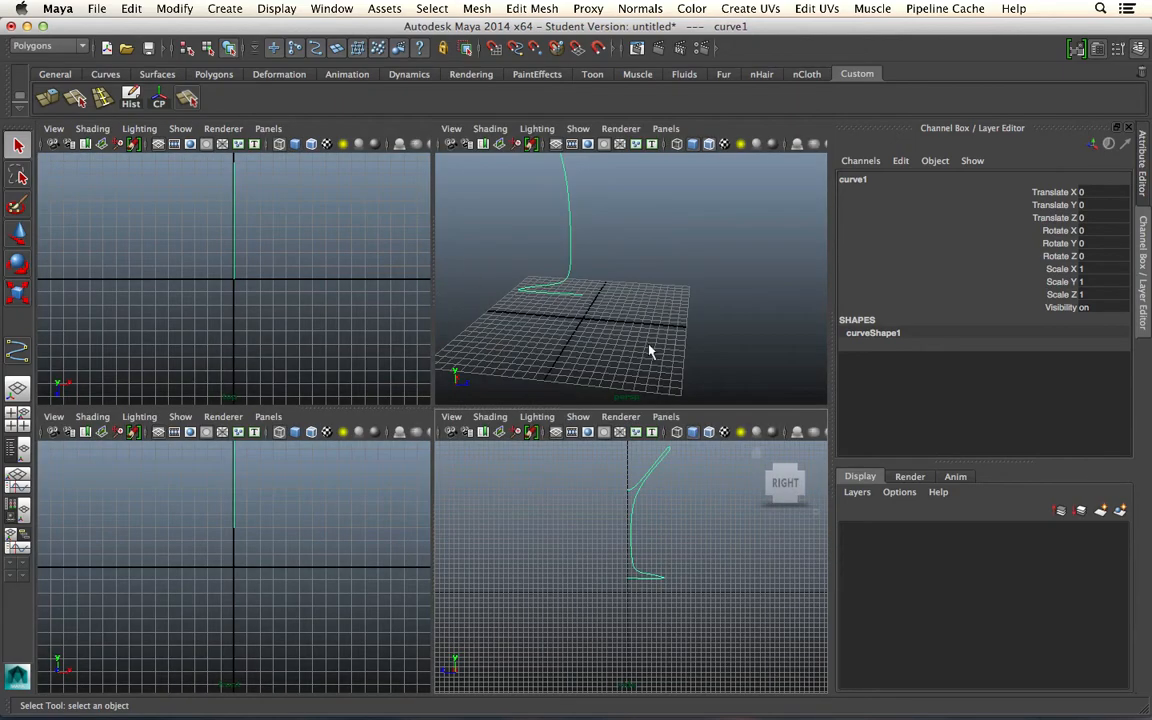
{"action": "left_click", "coordinate": [649, 350]}
{"action": "key", "text": "space"}
{"action": "left_click_drag", "start_coordinate": [478, 334], "coordinate": [166, 355], "text": "alt"}
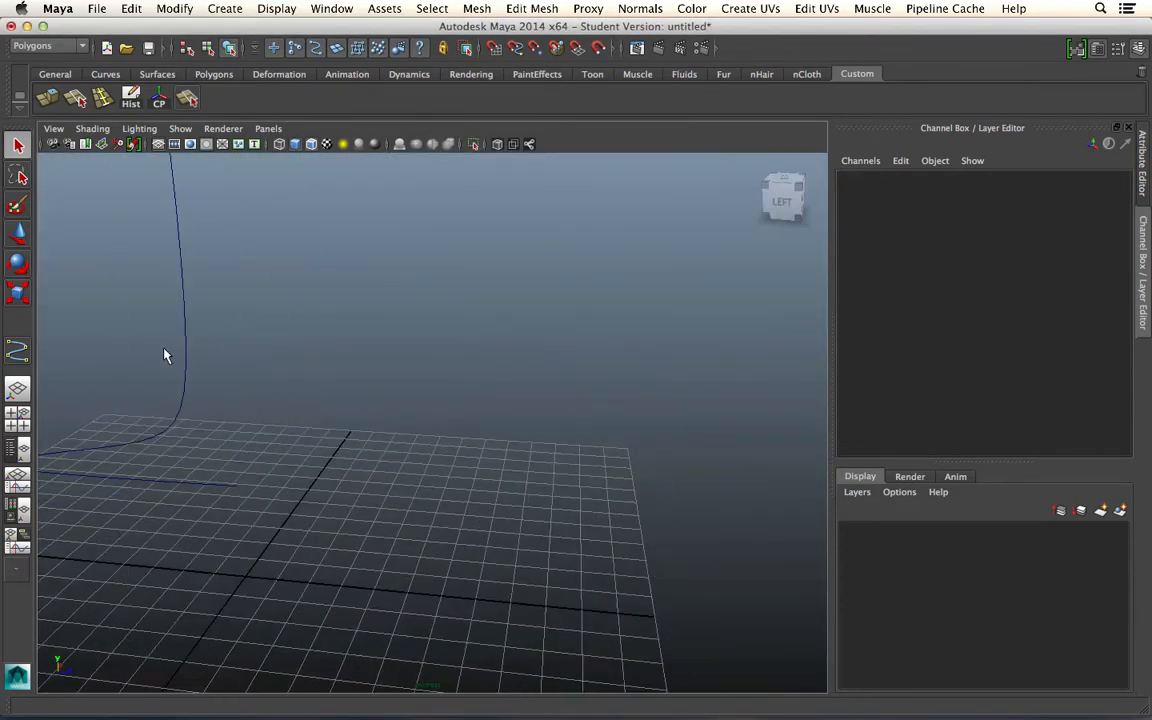
{"action": "scroll", "coordinate": [164, 349], "scroll_direction": "down", "scroll_amount": 10}
{"action": "left_click_drag", "start_coordinate": [304, 307], "coordinate": [497, 430]}
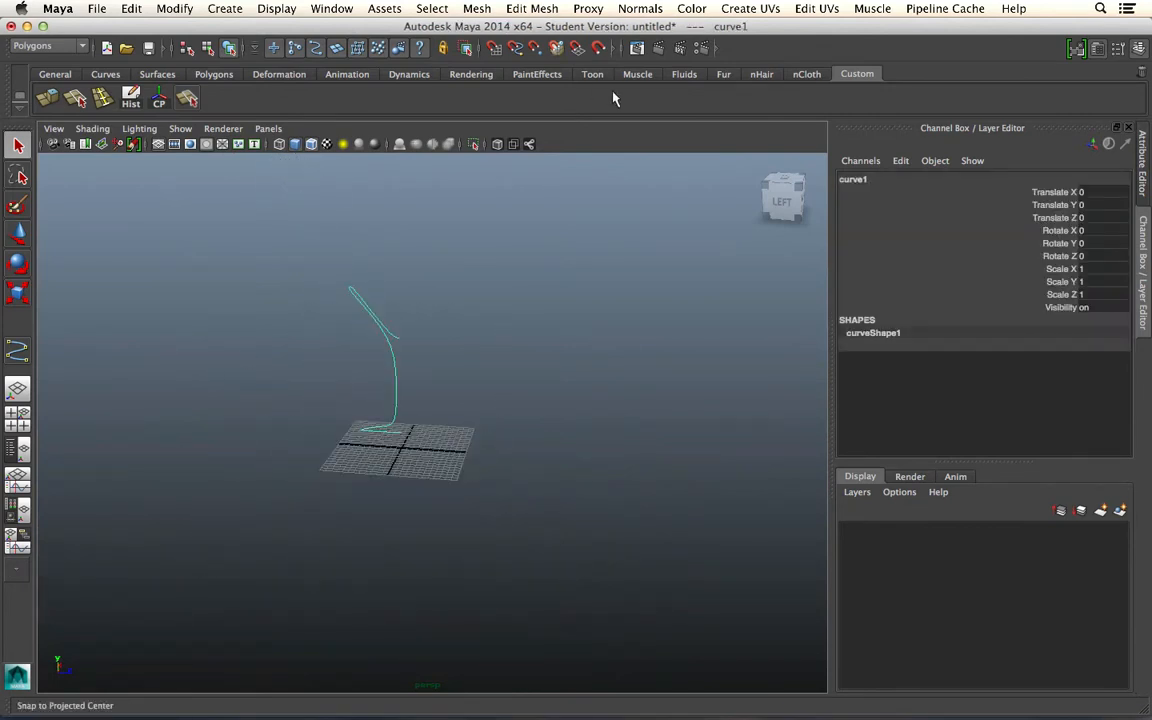
{"action": "left_click", "coordinate": [557, 47]}
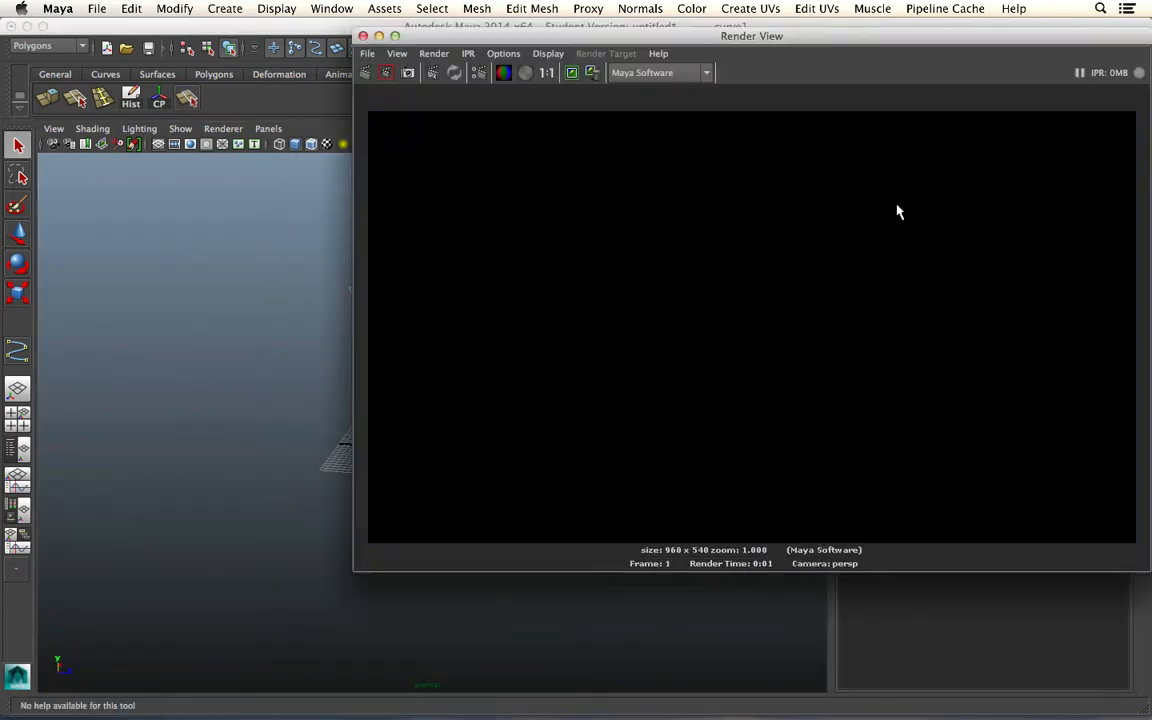
{"action": "left_click", "coordinate": [363, 35]}
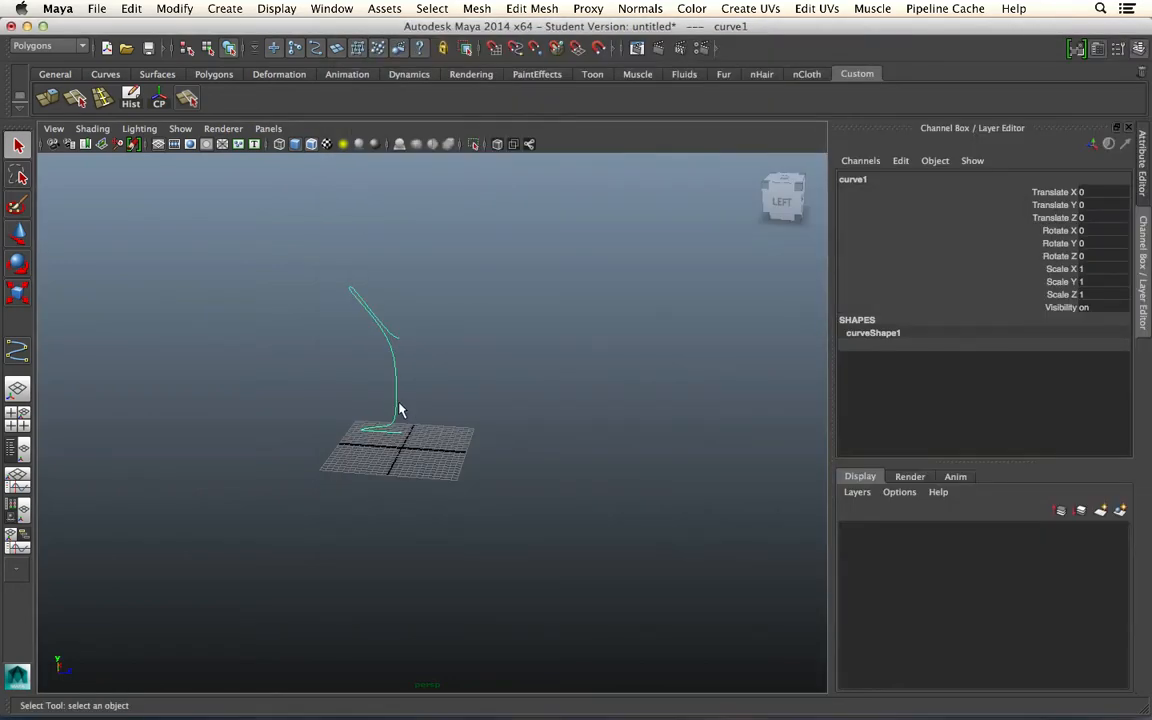
Select the profile curve in the side view and switch the modeling command set from Polygons to Surfaces
{"action": "key", "text": "space"}
{"action": "left_click", "coordinate": [635, 601]}
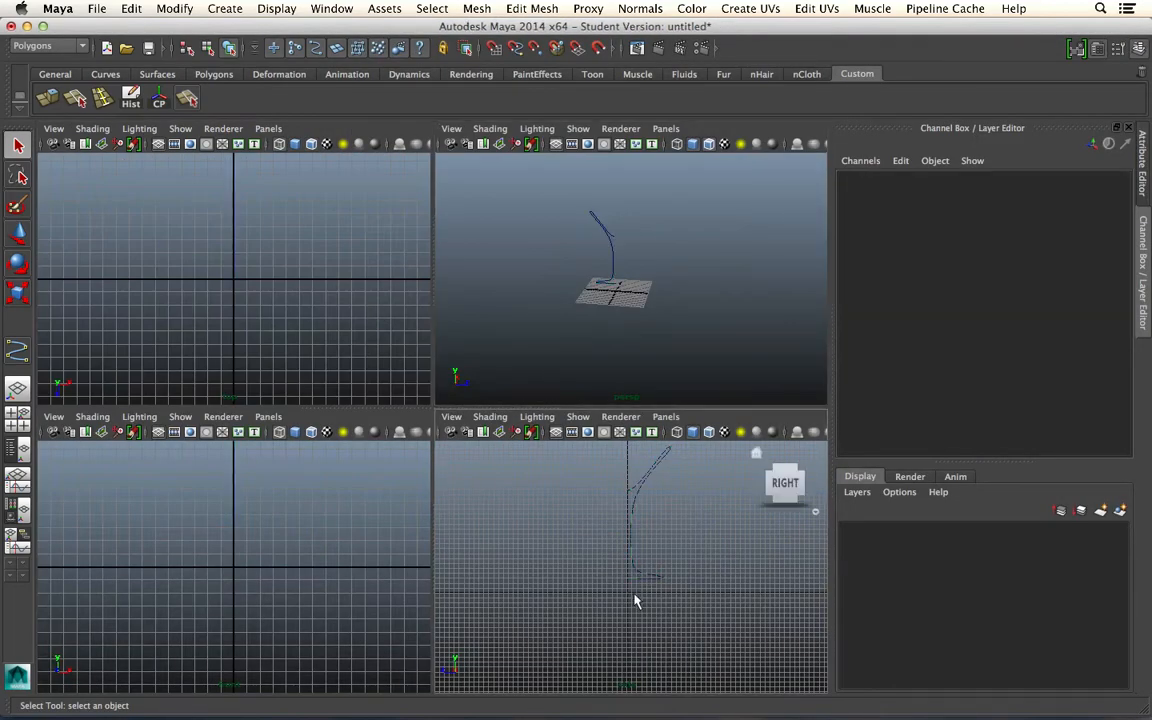
{"action": "key", "text": "space"}
{"action": "left_click_drag", "start_coordinate": [502, 361], "coordinate": [532, 376]}
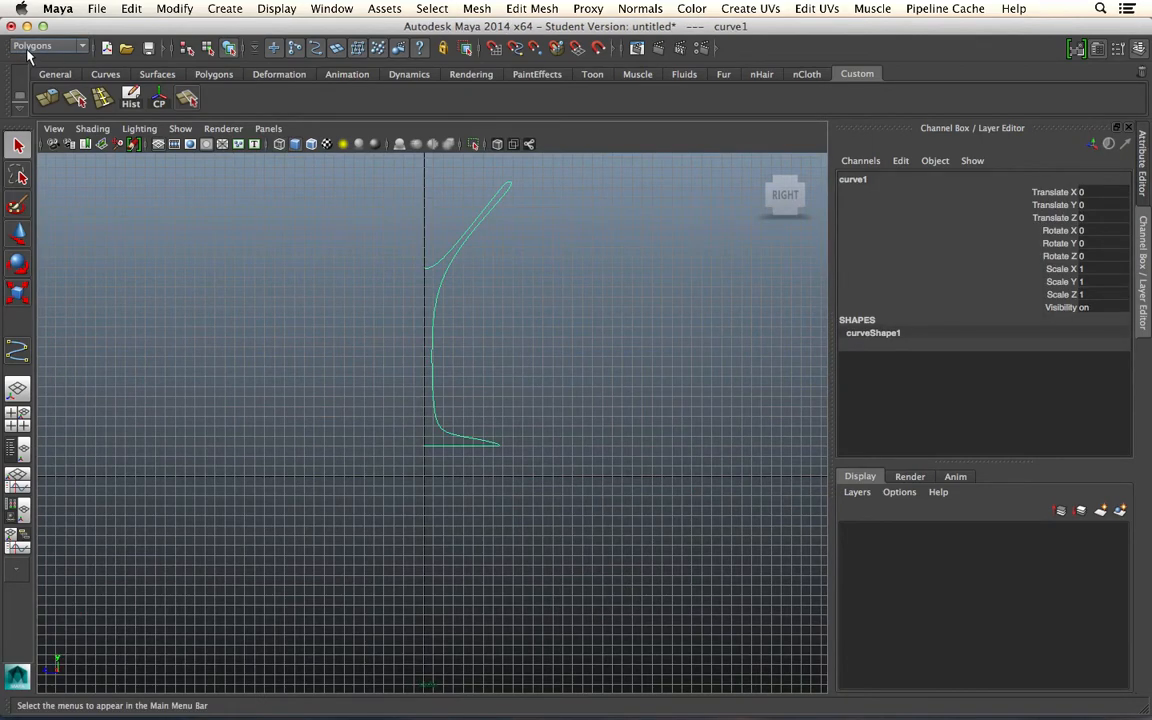
{"action": "left_click", "coordinate": [477, 8]}
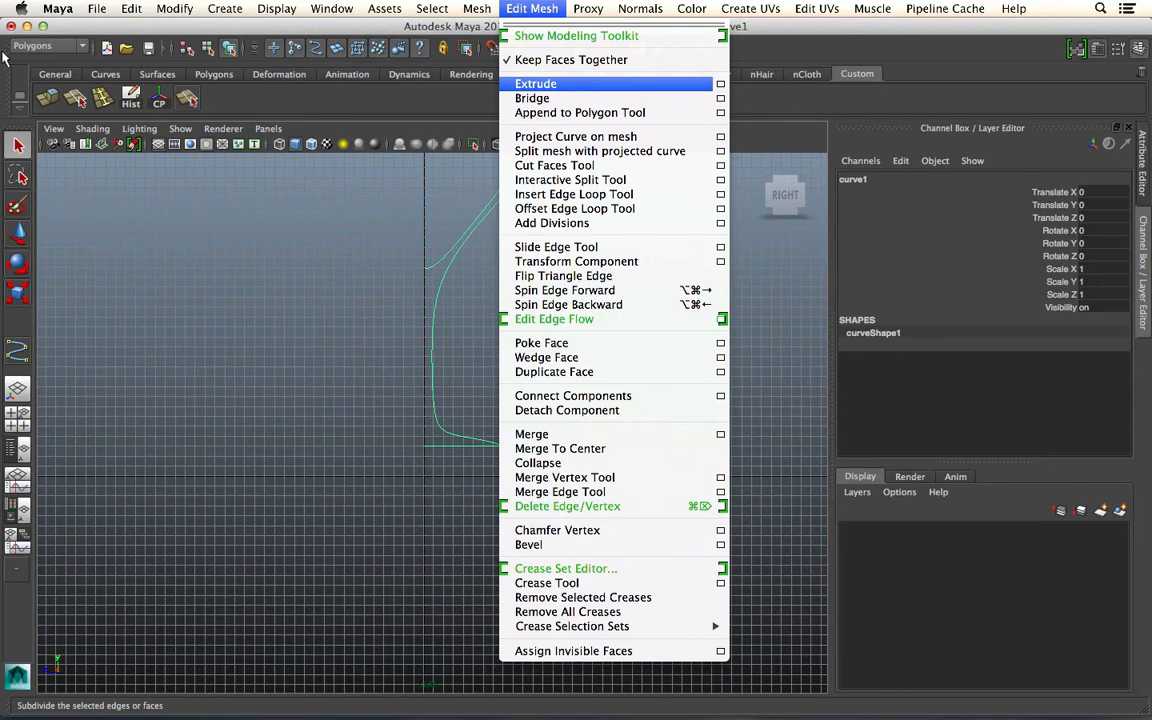
{"action": "left_click", "coordinate": [47, 50]}
{"action": "left_click", "coordinate": [58, 46]}
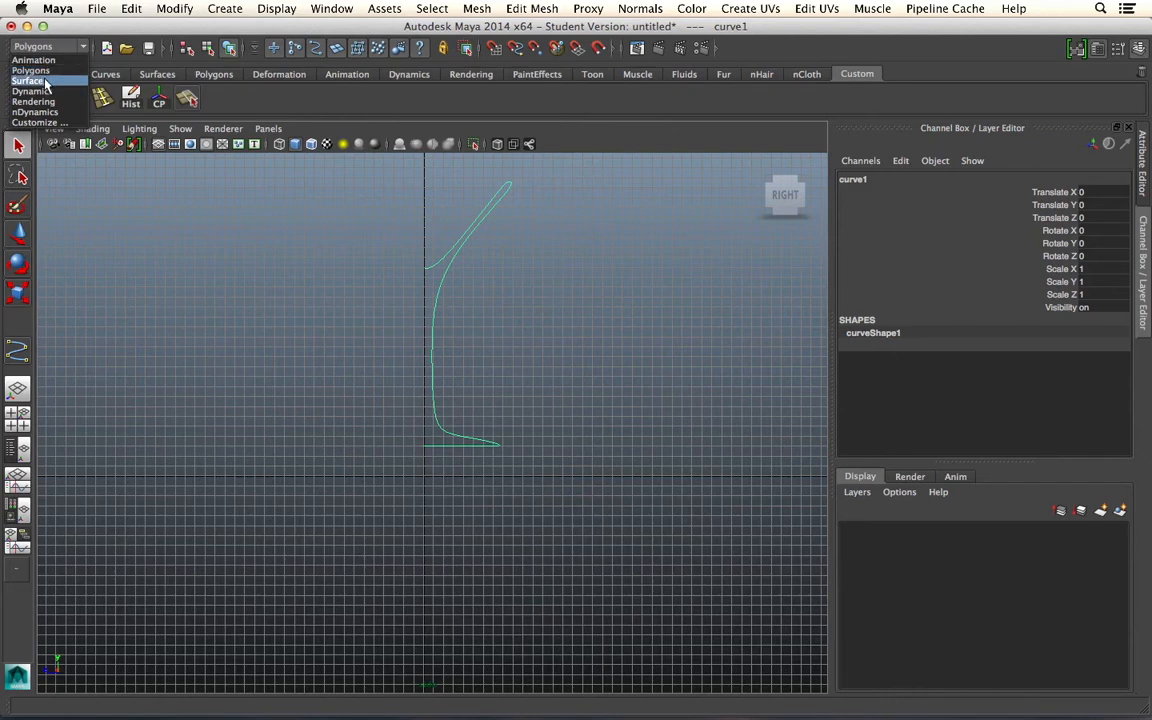
{"action": "left_click", "coordinate": [45, 82]}
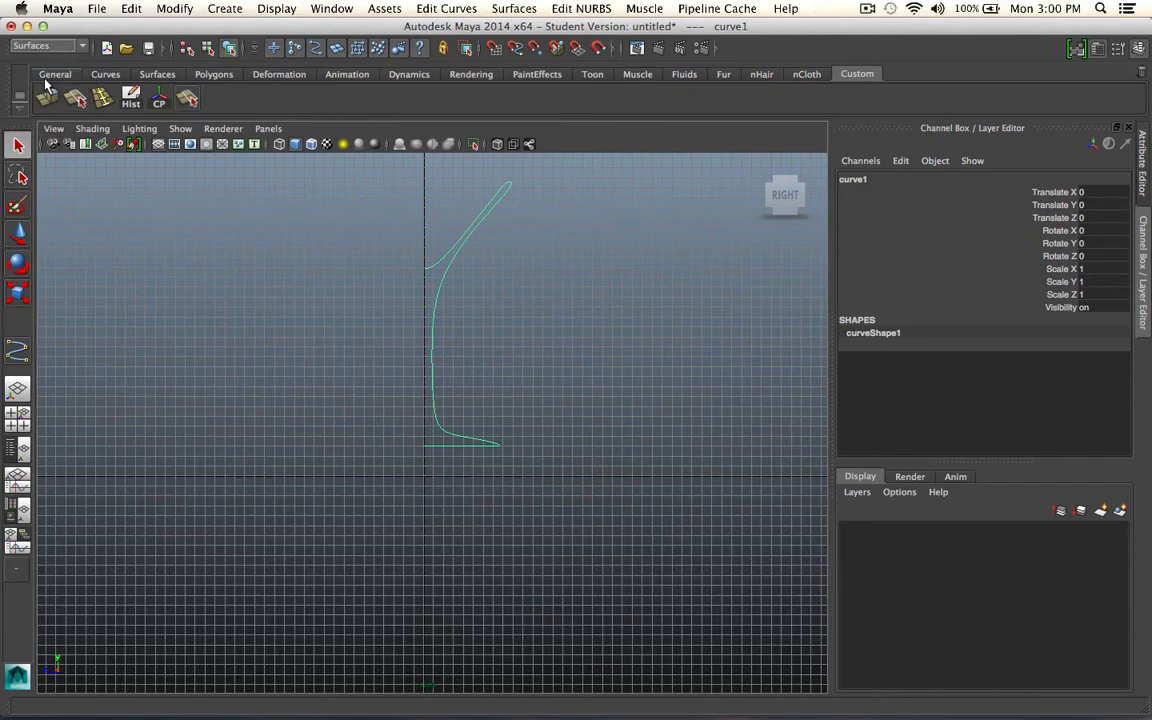
{"action": "left_click", "coordinate": [502, 8]}
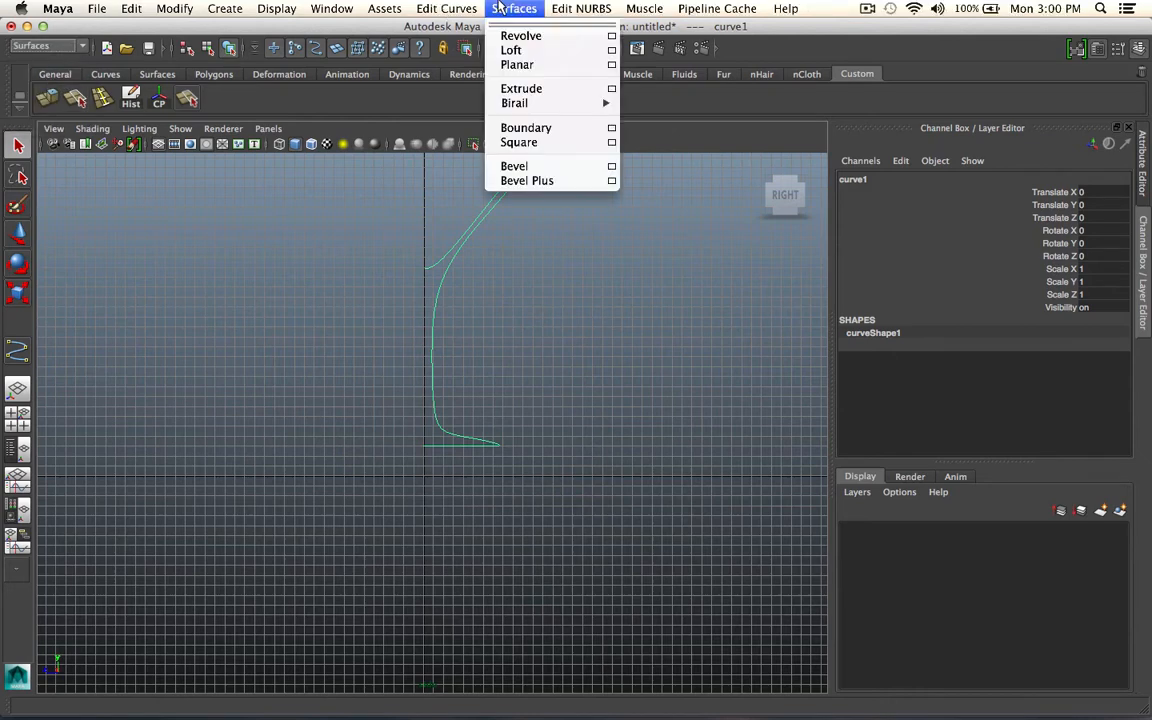
{"action": "mouse_move", "coordinate": [467, 8]}
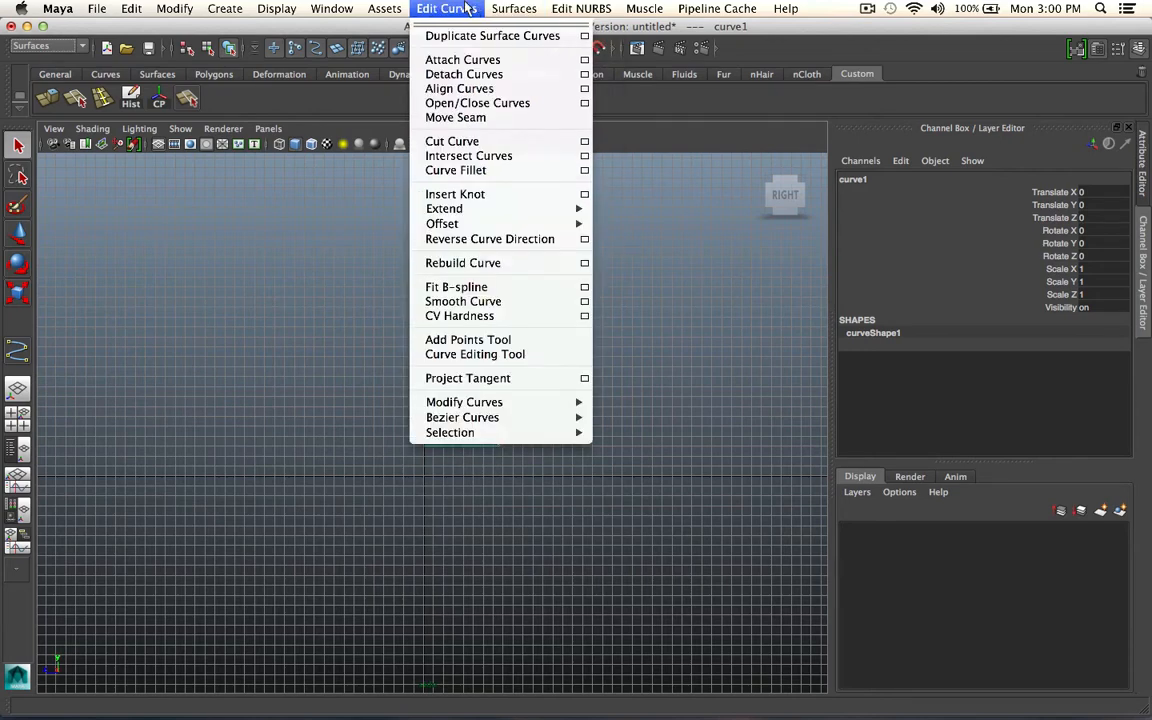
{"action": "mouse_move", "coordinate": [503, 8]}
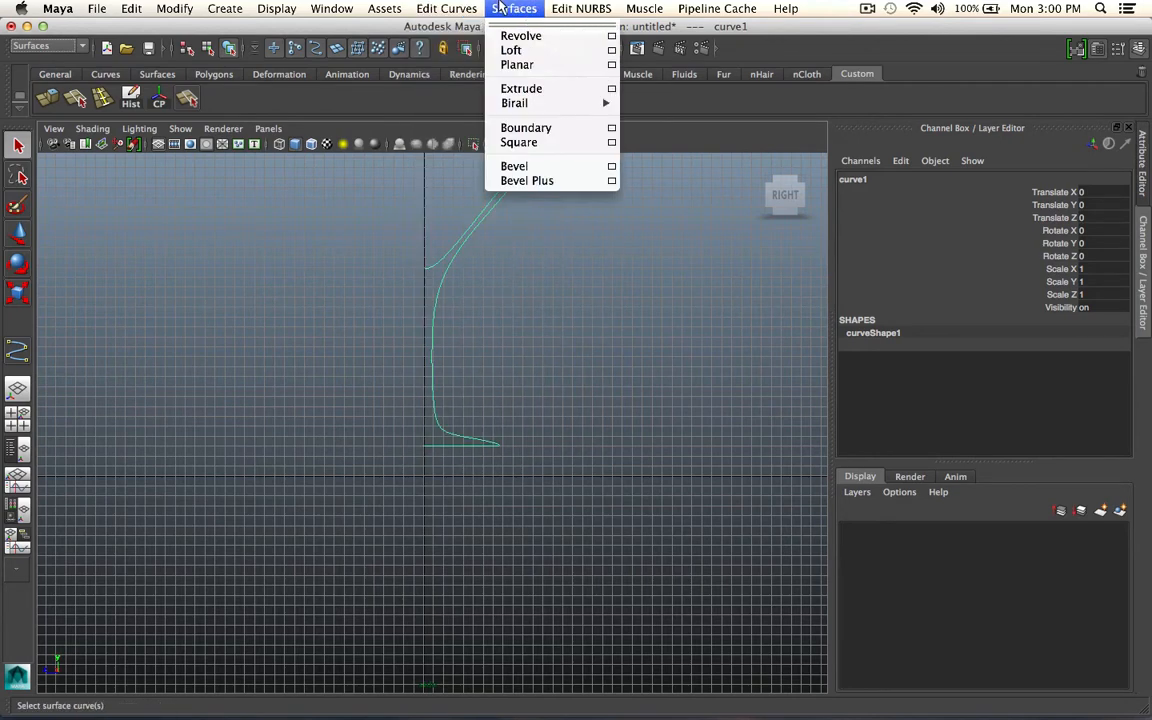
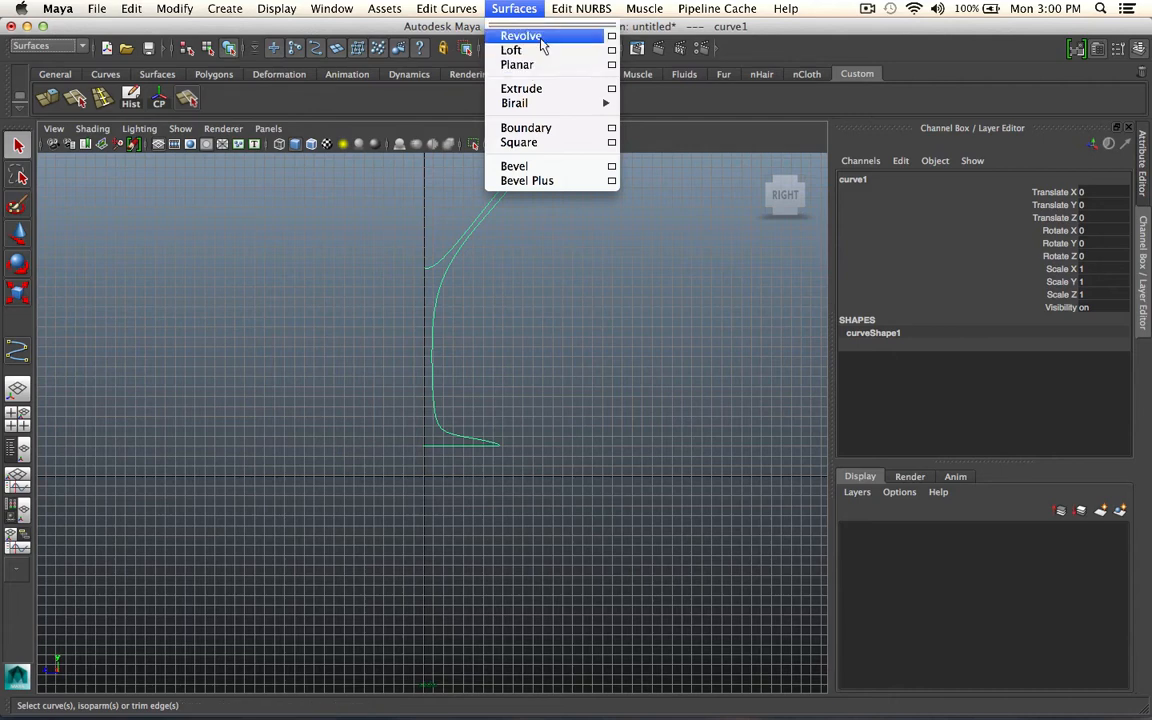
{"action": "left_click", "coordinate": [442, 288]}
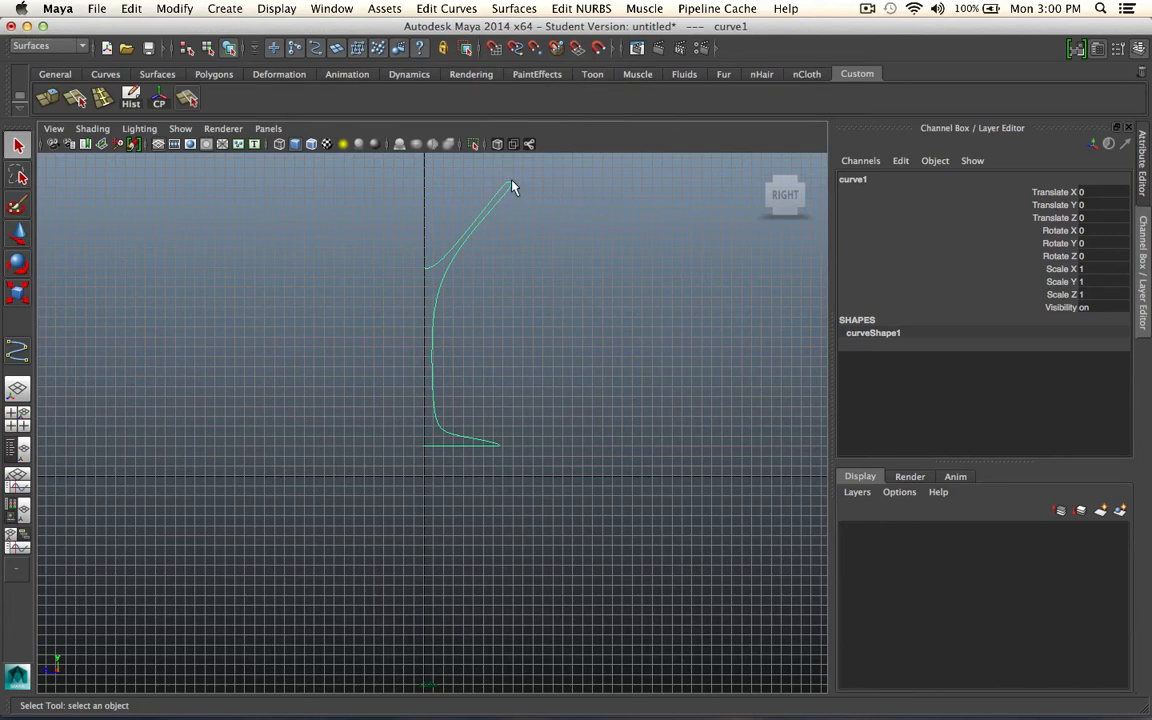
Open the Revolve options for the profile curve, reset the settings, and set the output geometry to Polygons
{"action": "left_click", "coordinate": [514, 8]}
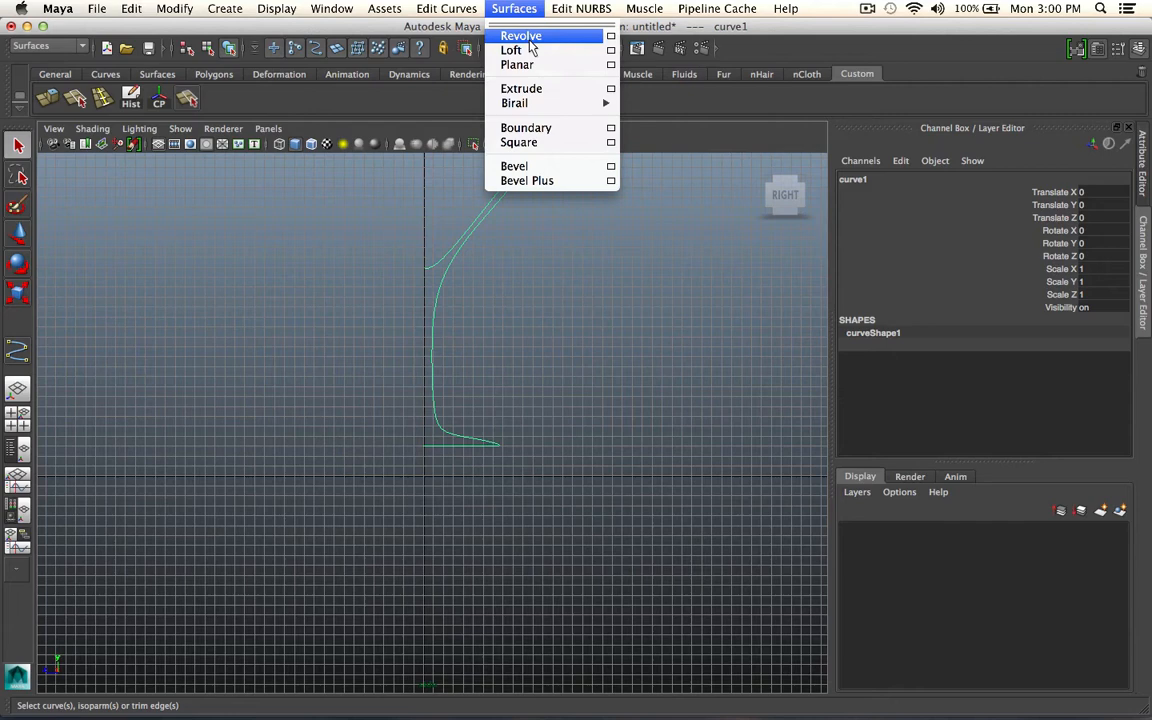
{"action": "left_click", "coordinate": [609, 38]}
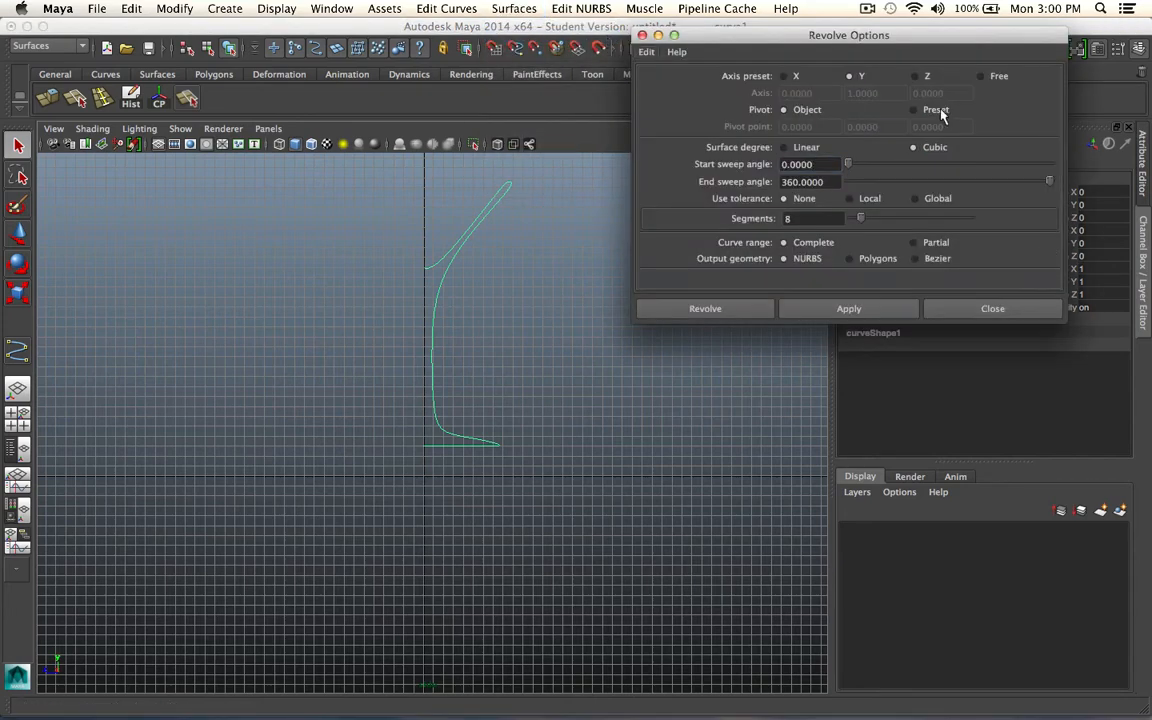
{"action": "left_click", "coordinate": [650, 52]}
{"action": "left_click", "coordinate": [660, 84]}
{"action": "left_click", "coordinate": [646, 52]}
{"action": "left_click", "coordinate": [663, 98]}
{"action": "left_click", "coordinate": [866, 262]}
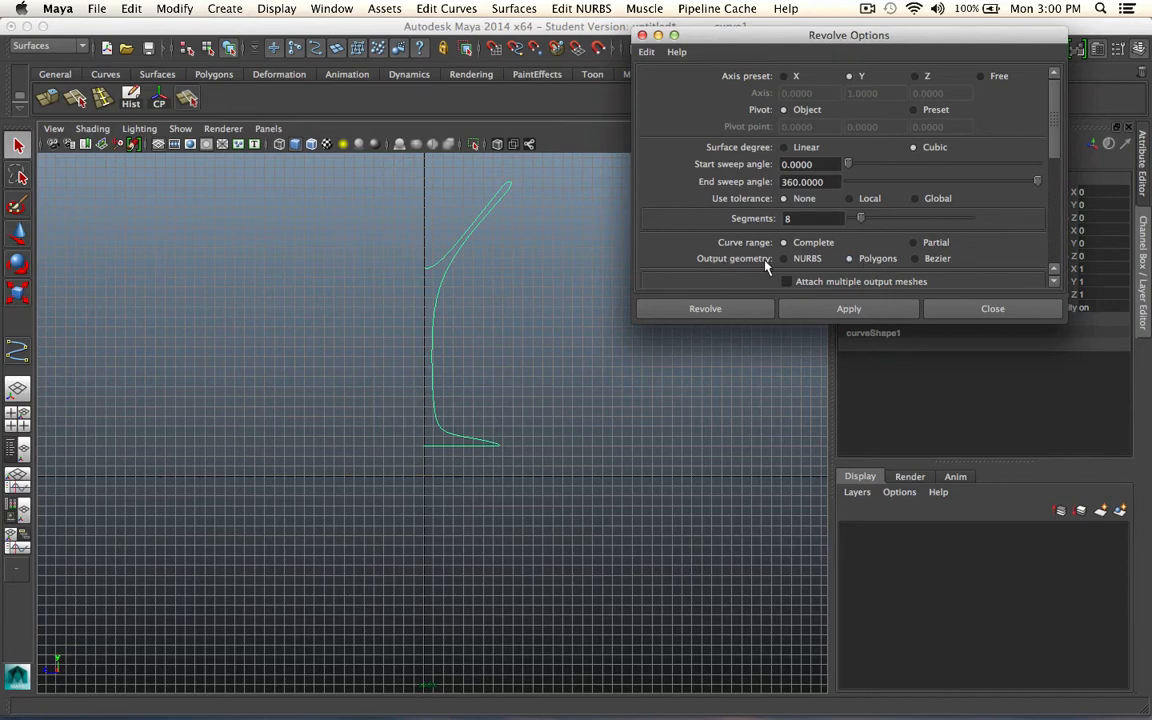
{"action": "left_click", "coordinate": [802, 258]}
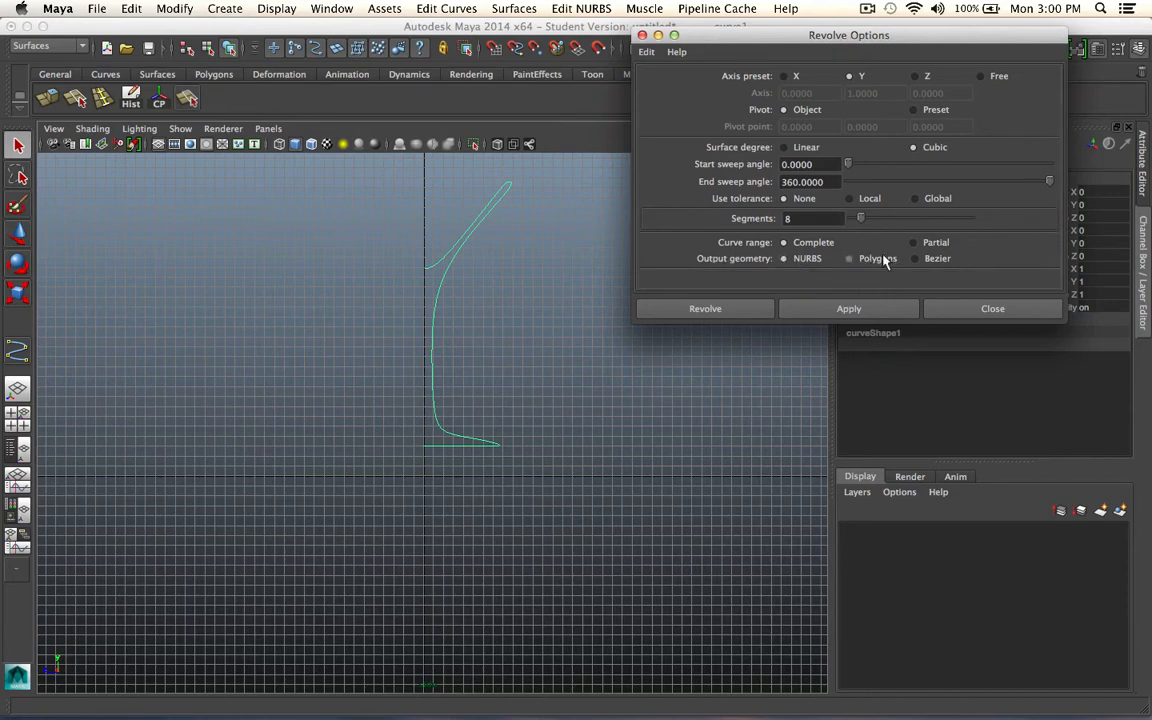
{"action": "left_click", "coordinate": [884, 261]}
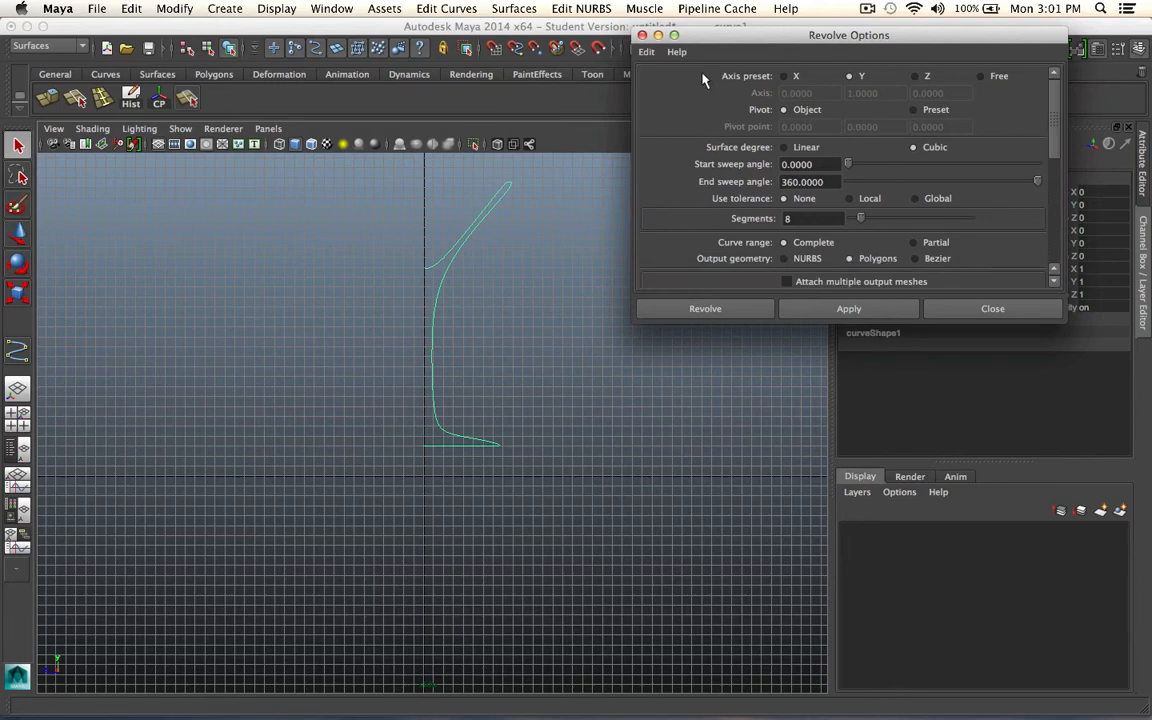
Revolve the profile curve 360 degrees around the Y axis with 8 segments
{"action": "left_click", "coordinate": [646, 52]}
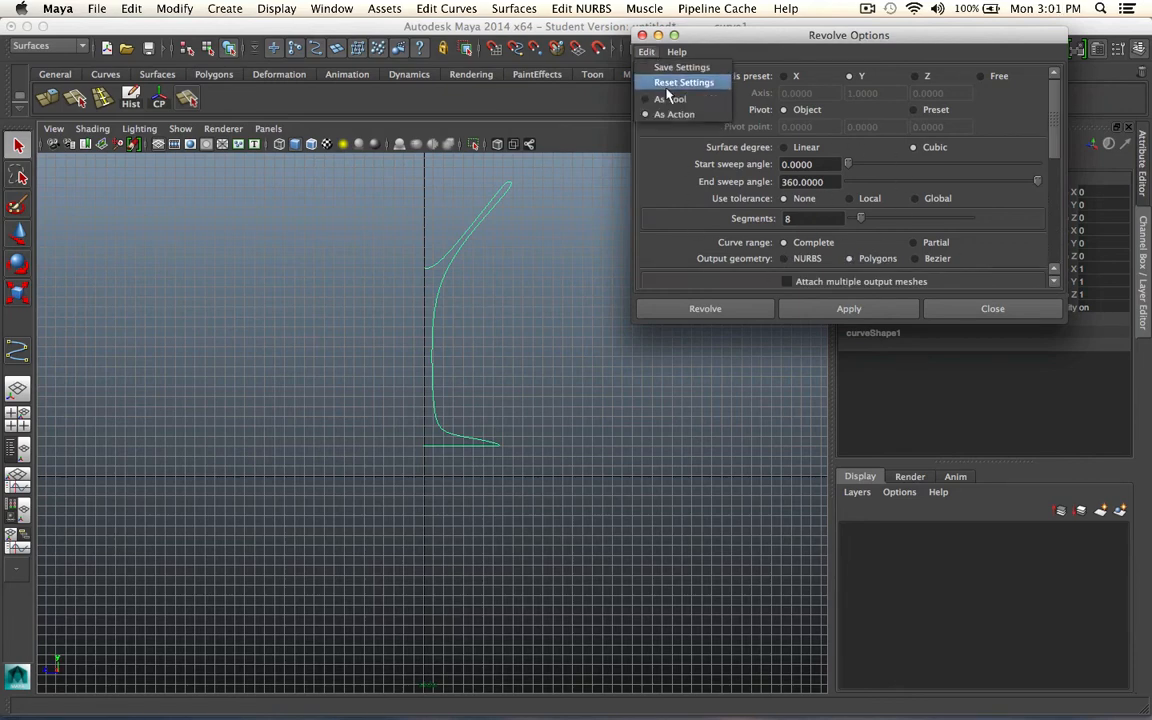
{"action": "left_click", "coordinate": [855, 315]}
{"action": "left_click", "coordinate": [700, 314]}
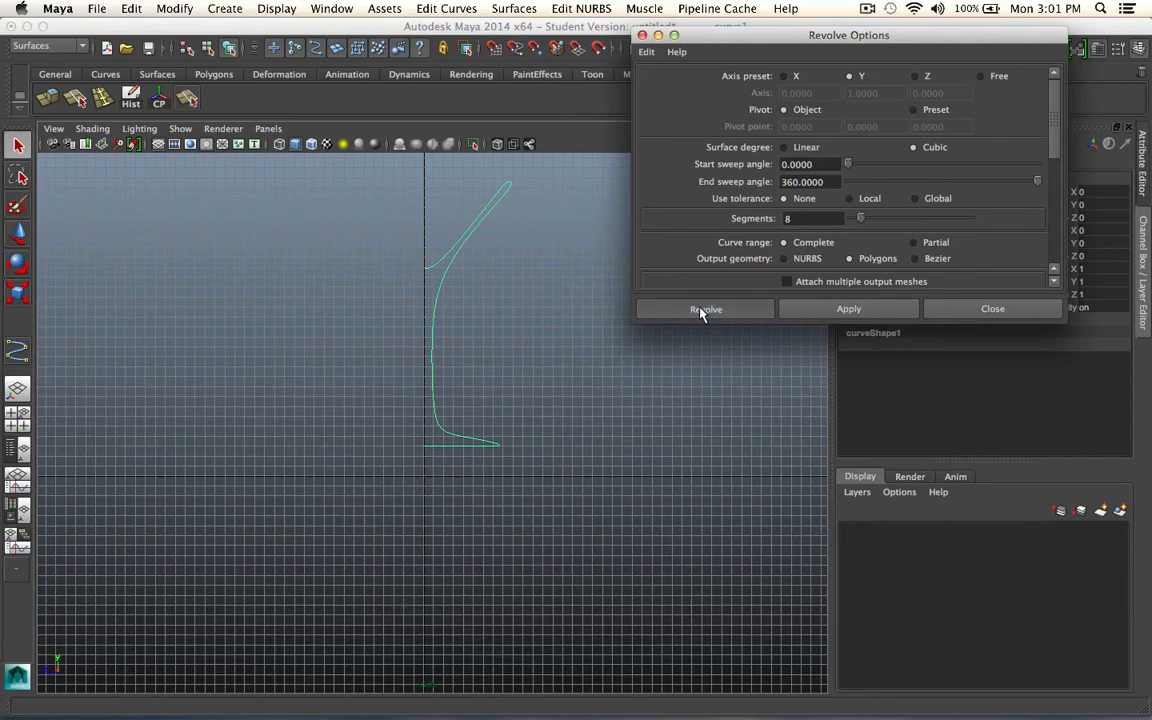
Examine the revolved goblet from several angles in the perspective view
{"action": "key", "text": "space"}
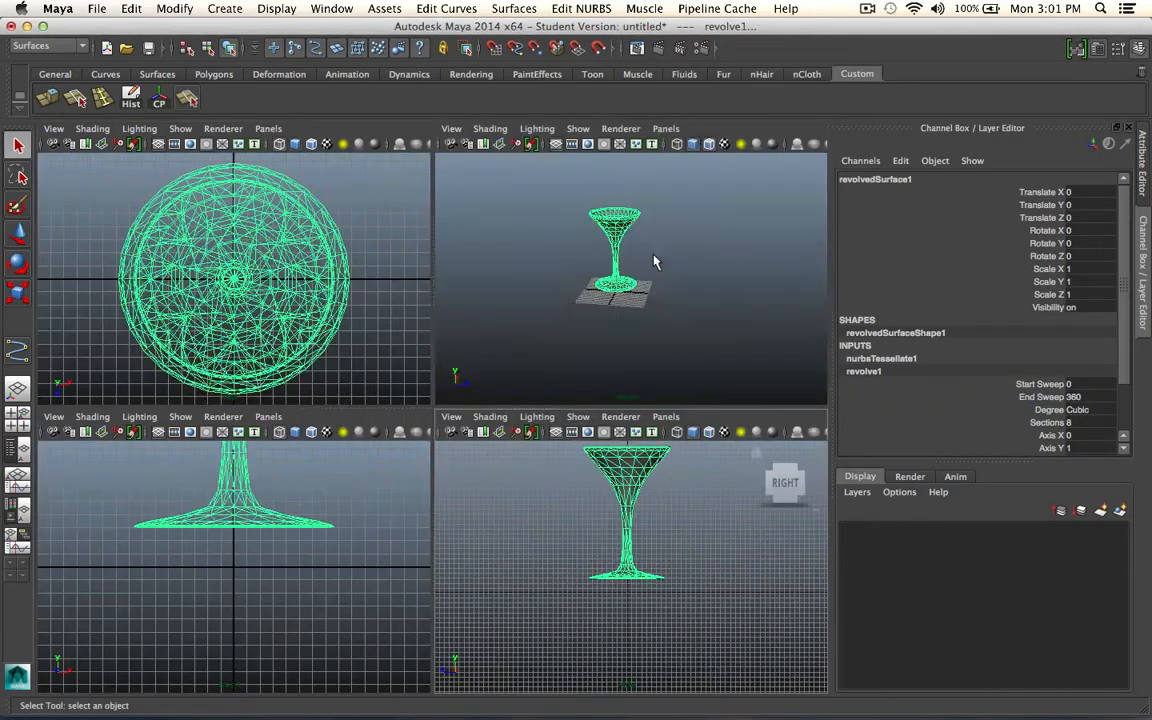
{"action": "key", "text": "space"}
{"action": "middle_click_drag", "start_coordinate": [572, 419], "coordinate": [586, 437], "text": "alt"}
{"action": "right_click_drag", "start_coordinate": [586, 437], "coordinate": [681, 478], "text": "alt"}
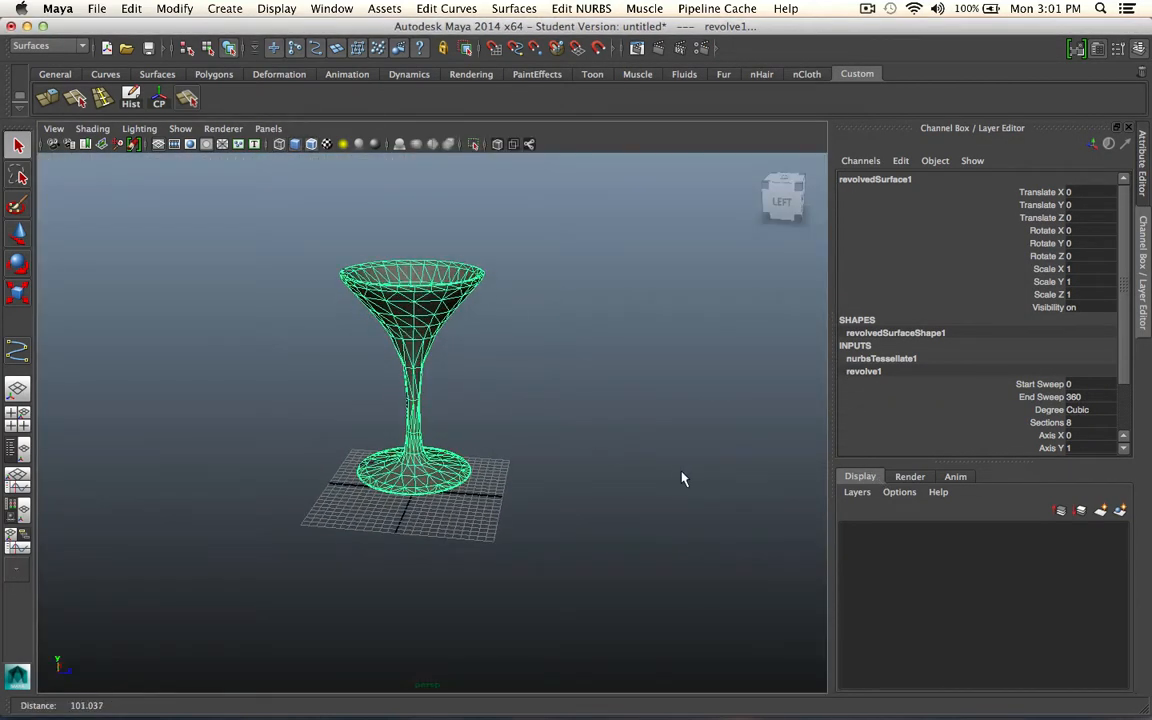
{"action": "left_click", "coordinate": [550, 428]}
{"action": "left_click_drag", "start_coordinate": [499, 437], "coordinate": [499, 399], "text": "alt"}
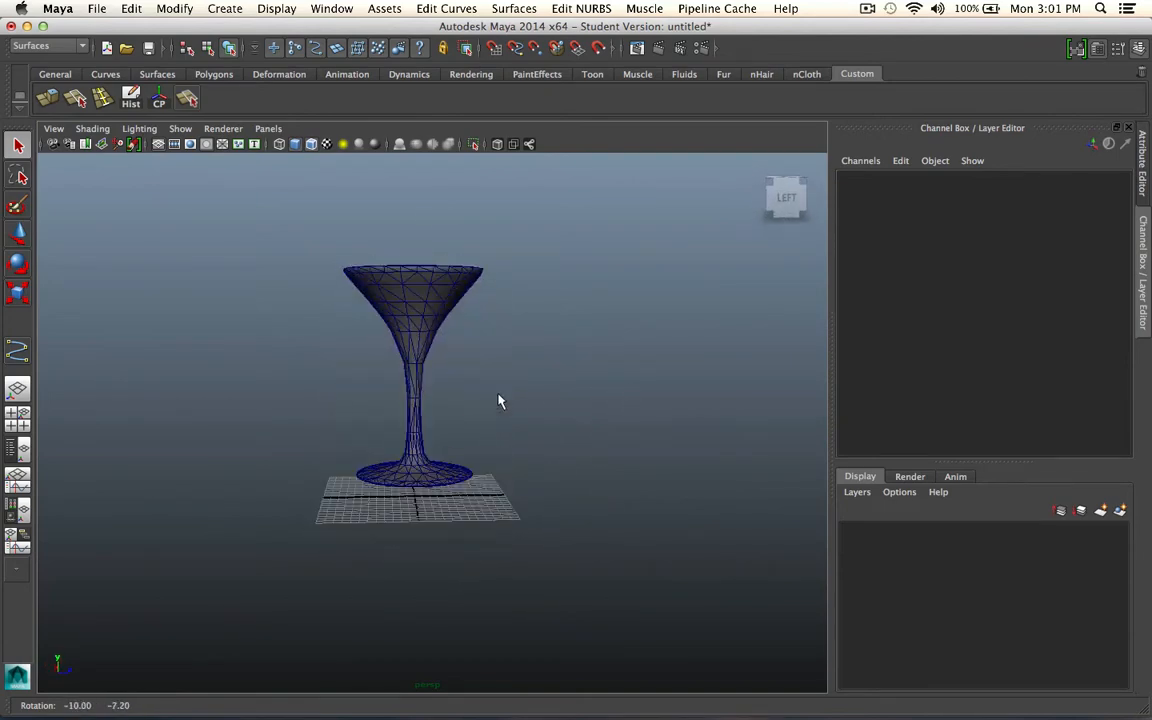
{"action": "left_click", "coordinate": [455, 291]}
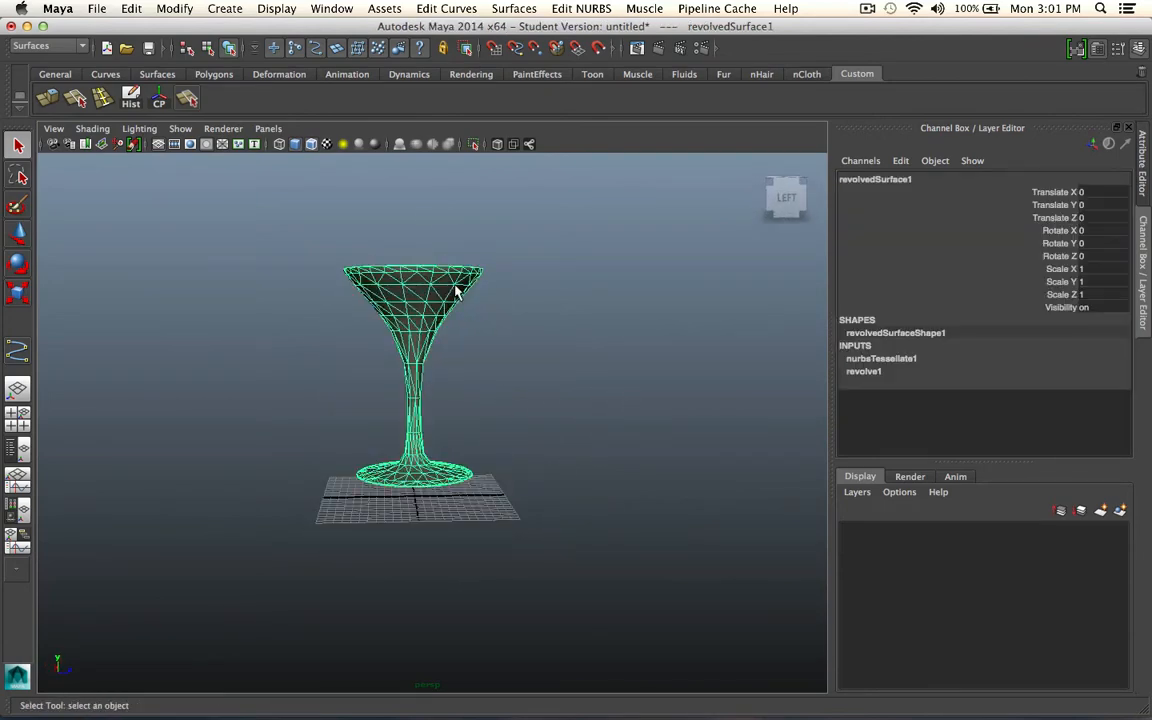
Switch the perspective view to wireframe display and select the profile curve along the goblet's side
{"action": "key", "text": "4"}
{"action": "left_click", "coordinate": [521, 365]}
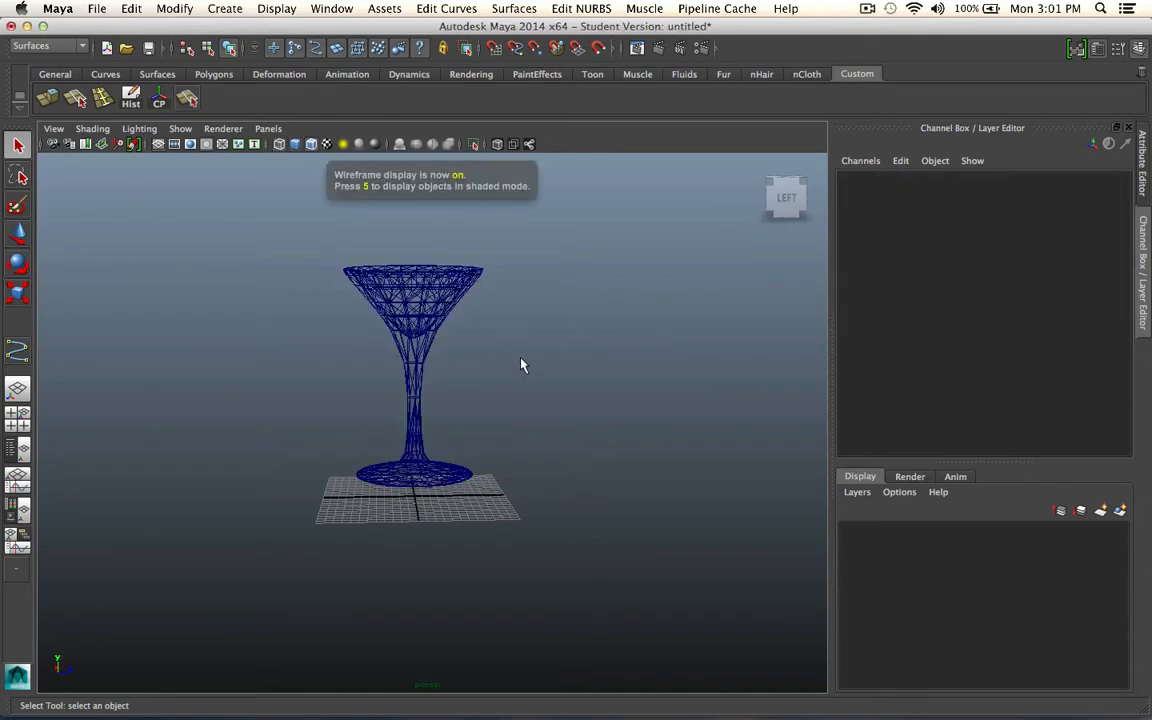
{"action": "left_click_drag", "start_coordinate": [473, 352], "coordinate": [473, 352]}
{"action": "left_click", "coordinate": [411, 306]}
{"action": "left_click_drag", "start_coordinate": [424, 316], "coordinate": [505, 378]}
{"action": "left_click_drag", "start_coordinate": [399, 341], "coordinate": [548, 428]}
{"action": "left_click", "coordinate": [420, 325]}
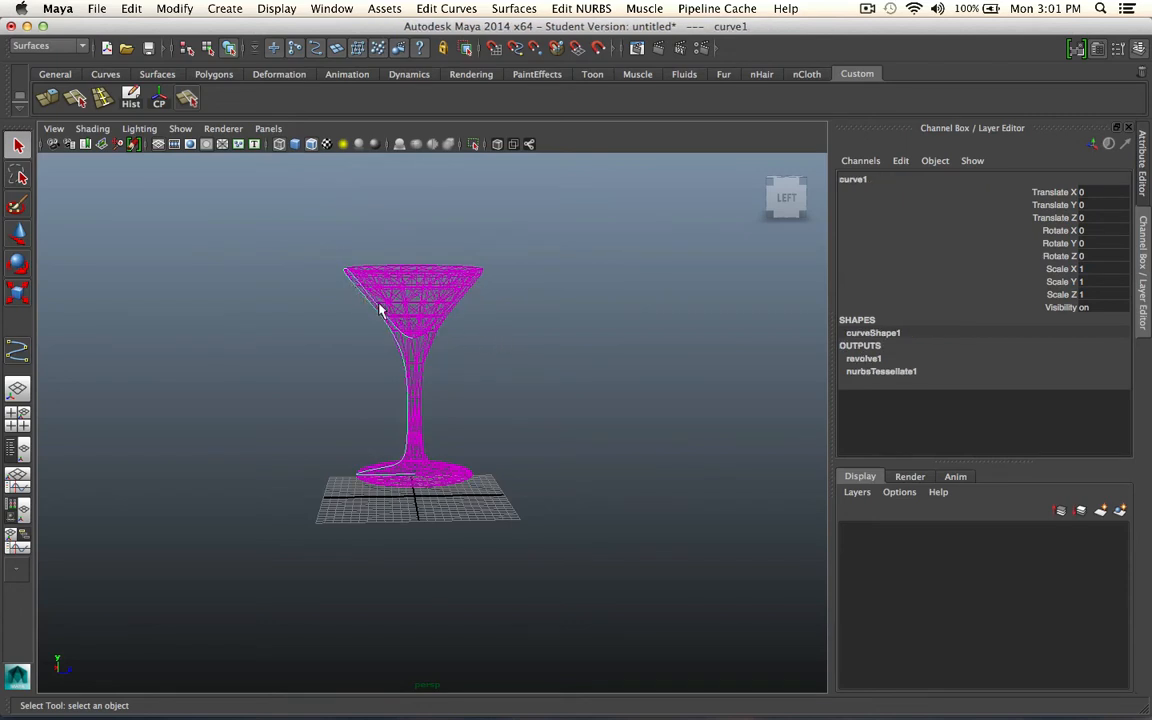
Try to switch the profile curve to control vertex editing while the revolved goblet overlaps it
{"action": "left_click_drag", "start_coordinate": [381, 309], "coordinate": [480, 330], "text": "alt"}
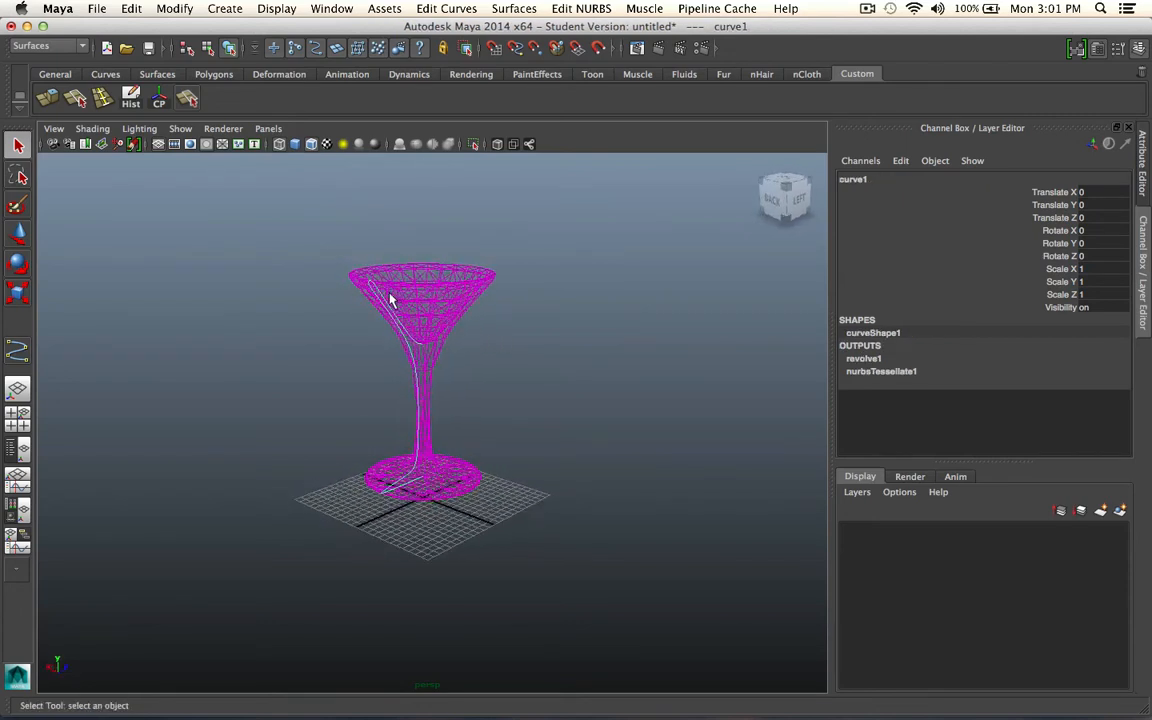
{"action": "right_click", "coordinate": [416, 369]}
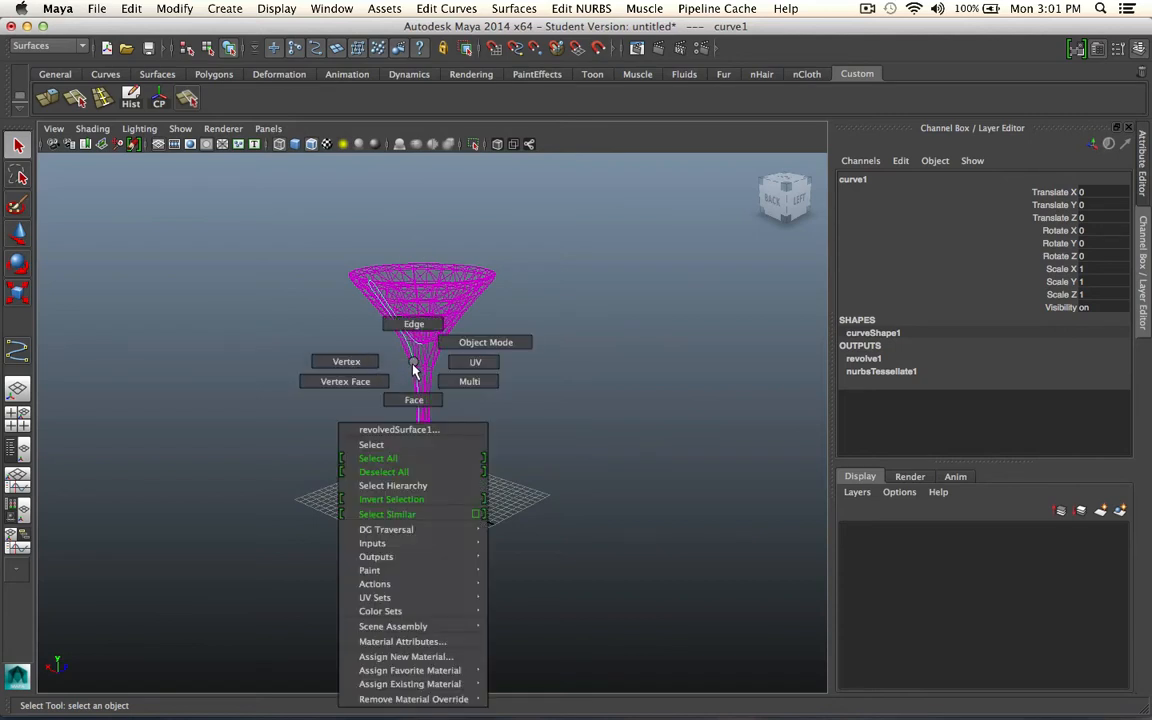
{"action": "right_click_drag", "start_coordinate": [413, 363], "coordinate": [388, 321]}
{"action": "right_click", "coordinate": [302, 325]}
{"action": "left_click", "coordinate": [295, 296]}
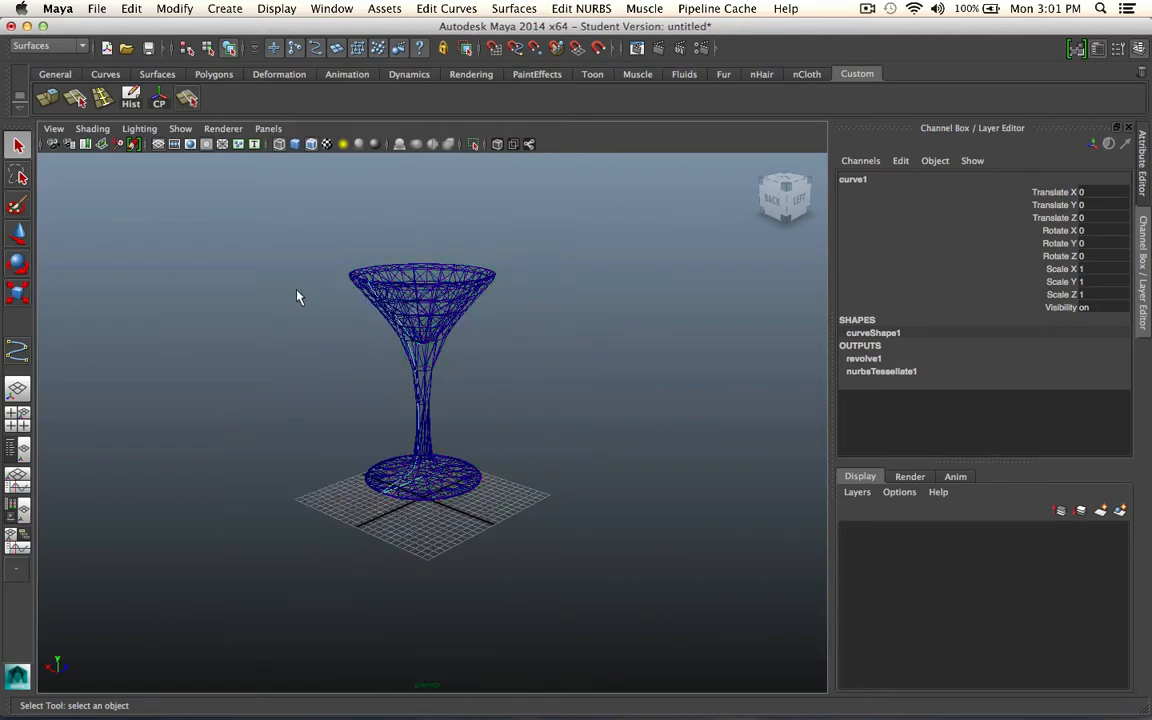
{"action": "left_click_drag", "start_coordinate": [295, 296], "coordinate": [376, 345], "text": "alt"}
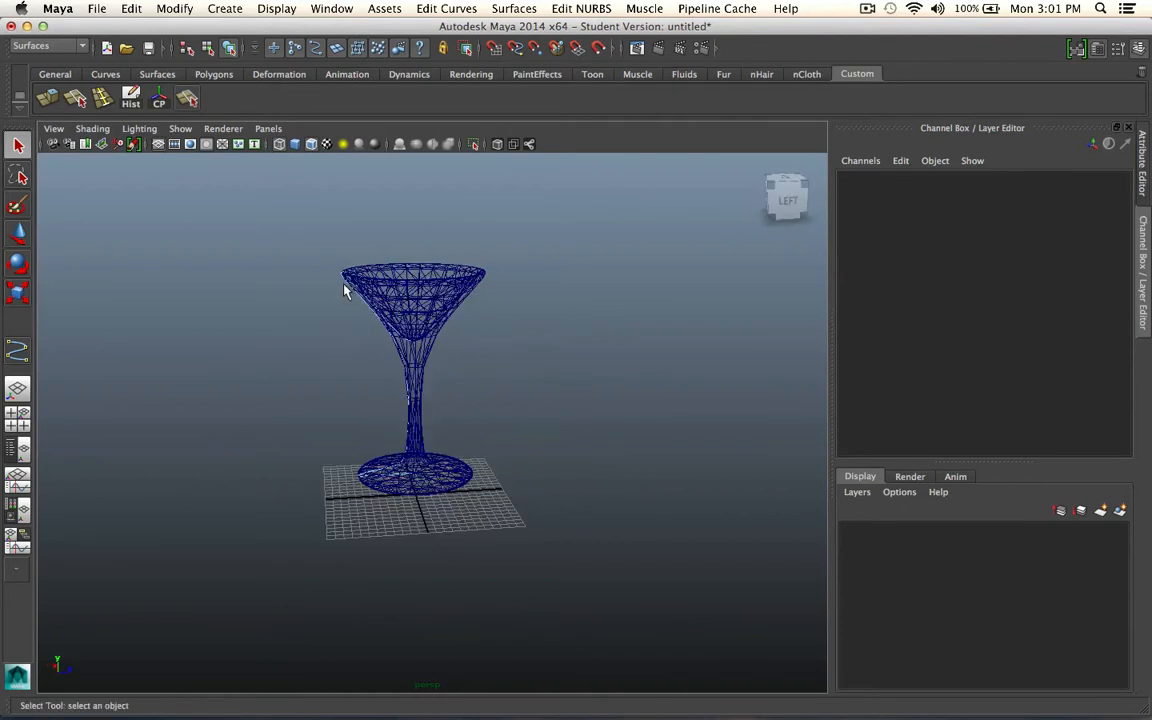
Reselect the profile curve at the goblet's rim and display its control vertices for editing
{"action": "left_click", "coordinate": [341, 277]}
{"action": "left_click", "coordinate": [368, 340]}
{"action": "right_click", "coordinate": [327, 357]}
{"action": "left_click", "coordinate": [424, 456]}
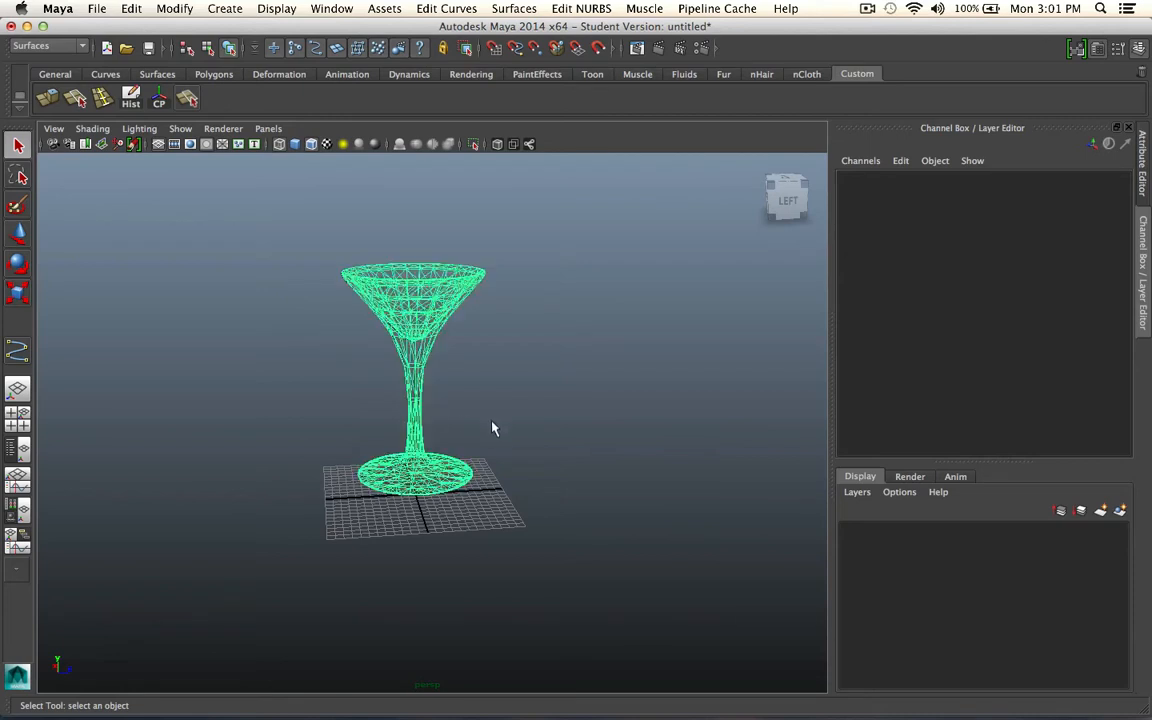
{"action": "left_click", "coordinate": [494, 429]}
{"action": "left_click", "coordinate": [405, 336]}
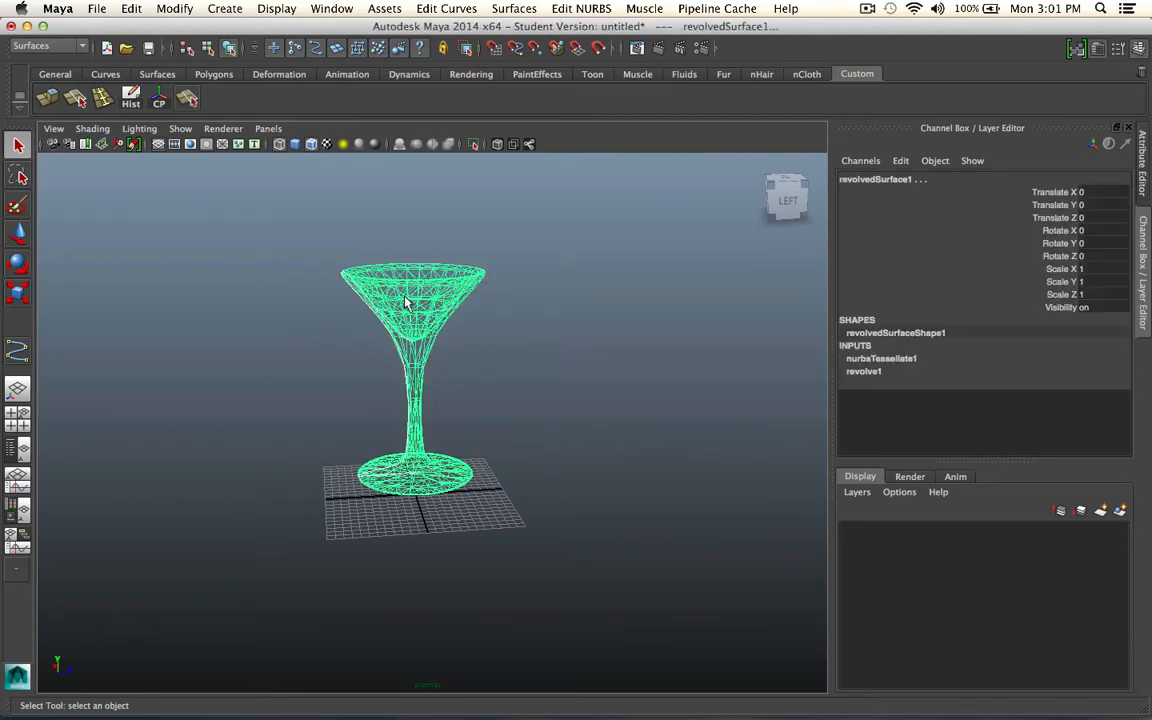
{"action": "left_click", "coordinate": [368, 274]}
{"action": "right_click", "coordinate": [254, 303]}
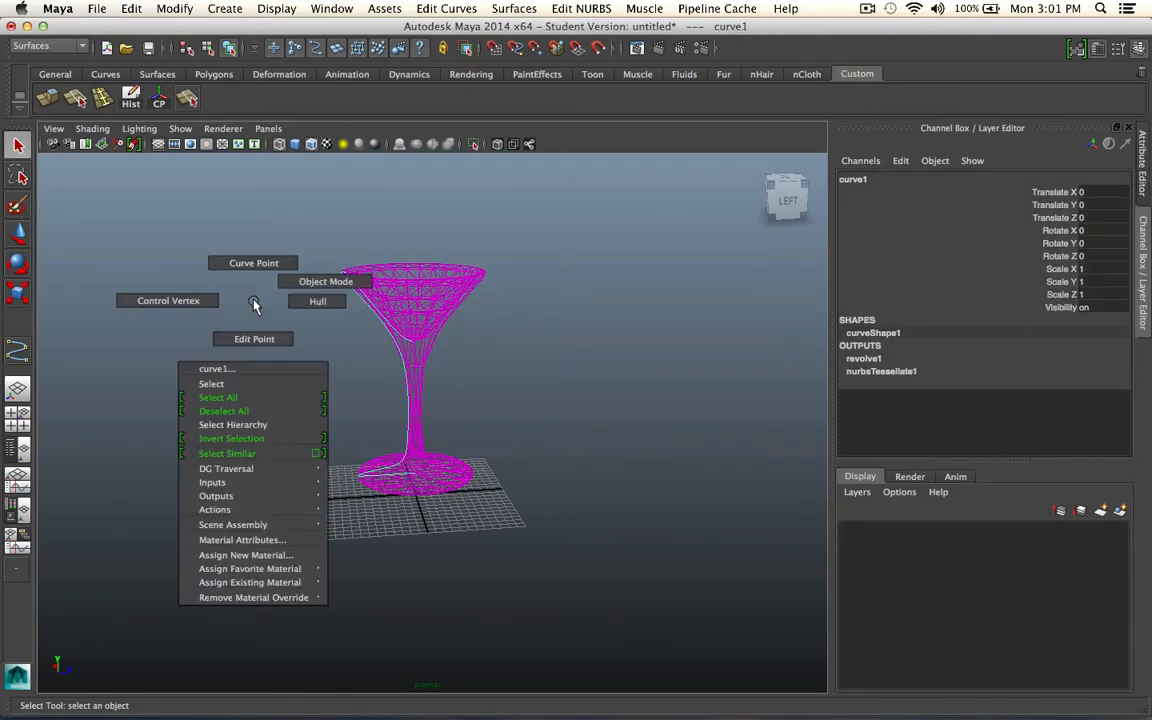
{"action": "left_click", "coordinate": [172, 301]}
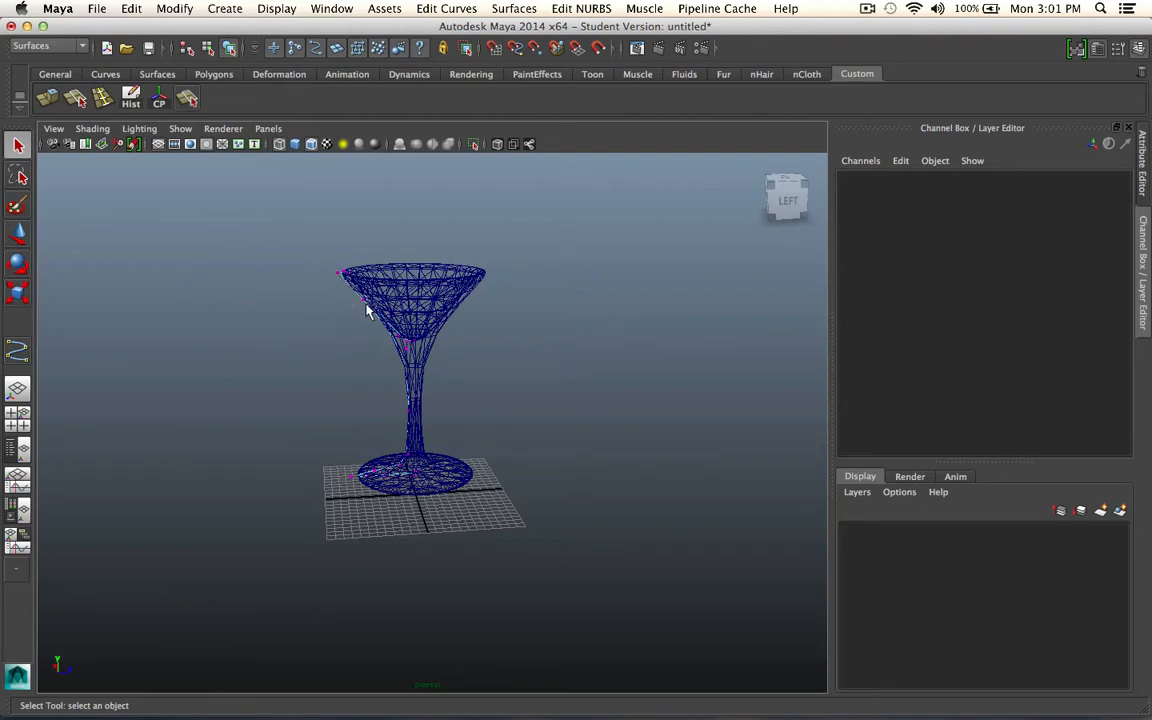
Move the control vertex on the outer side of the bowl outward and downward to round the goblet's bowl
{"action": "left_click", "coordinate": [365, 306]}
{"action": "key", "text": "w"}
{"action": "left_click_drag", "start_coordinate": [424, 298], "coordinate": [396, 299]}
{"action": "left_click_drag", "start_coordinate": [335, 252], "coordinate": [346, 297]}
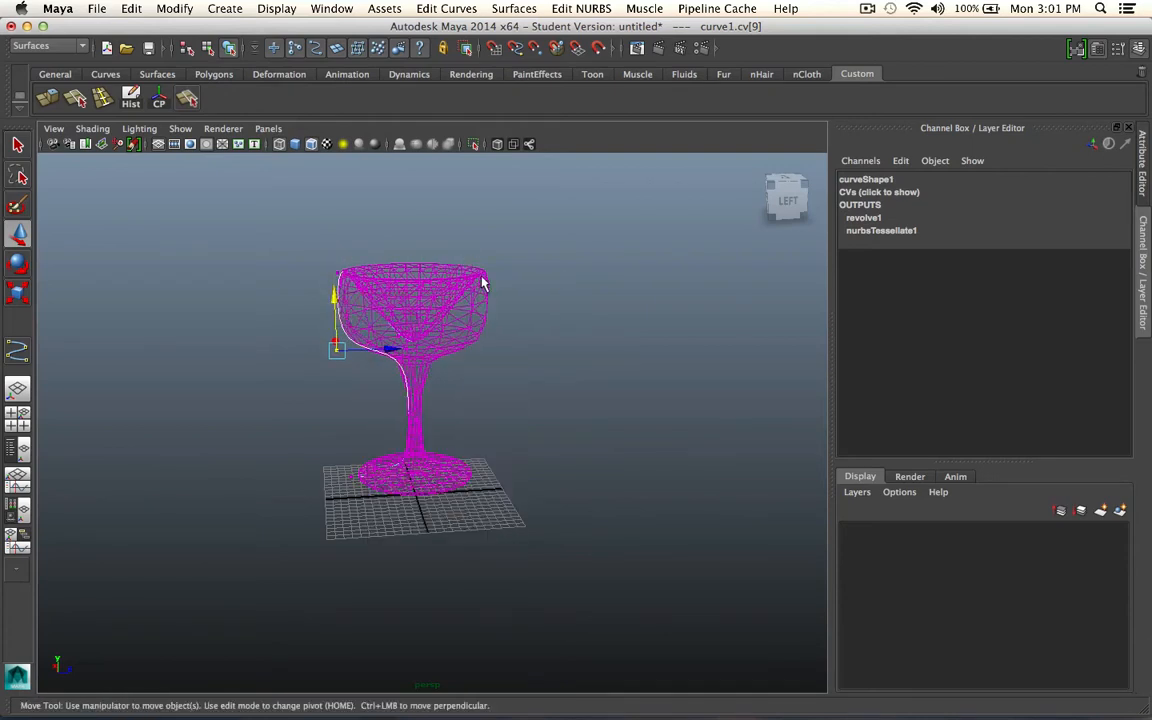
Select the goblet, return the perspective view to shaded display, and examine the reshaped bowl
{"action": "left_click", "coordinate": [625, 297]}
{"action": "left_click", "coordinate": [481, 299]}
{"action": "key", "text": "5"}
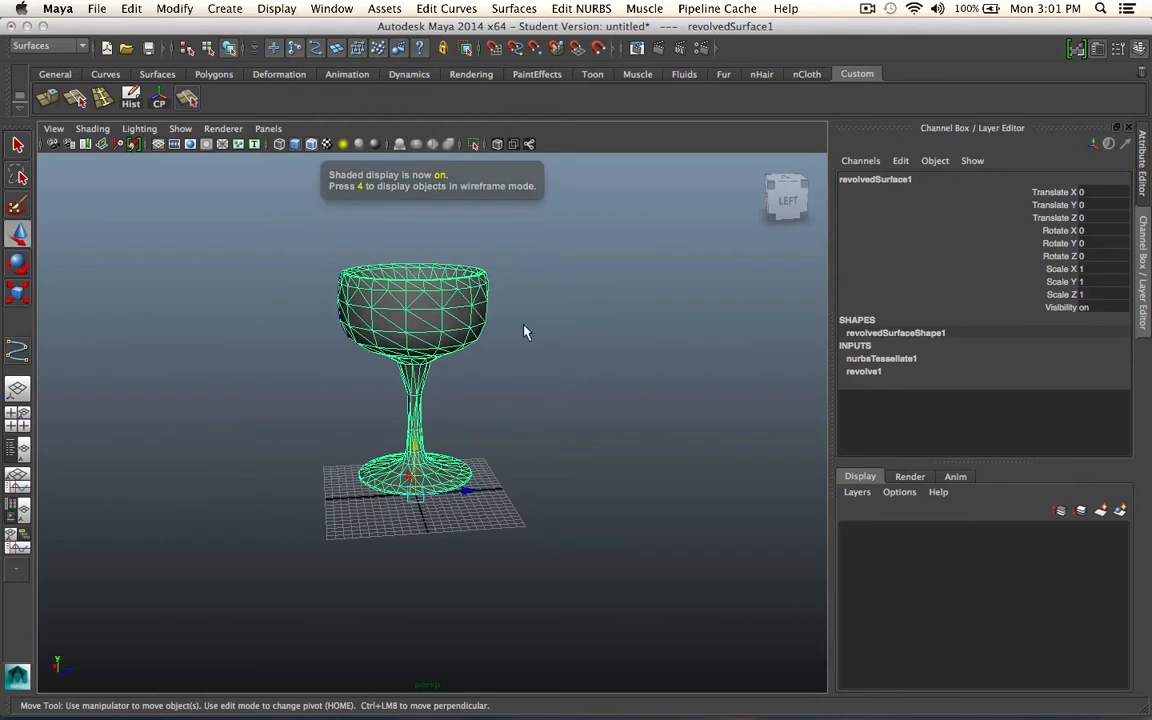
{"action": "left_click", "coordinate": [679, 381]}
{"action": "left_click_drag", "start_coordinate": [679, 381], "coordinate": [537, 411], "text": "alt"}
{"action": "left_click", "coordinate": [432, 316]}
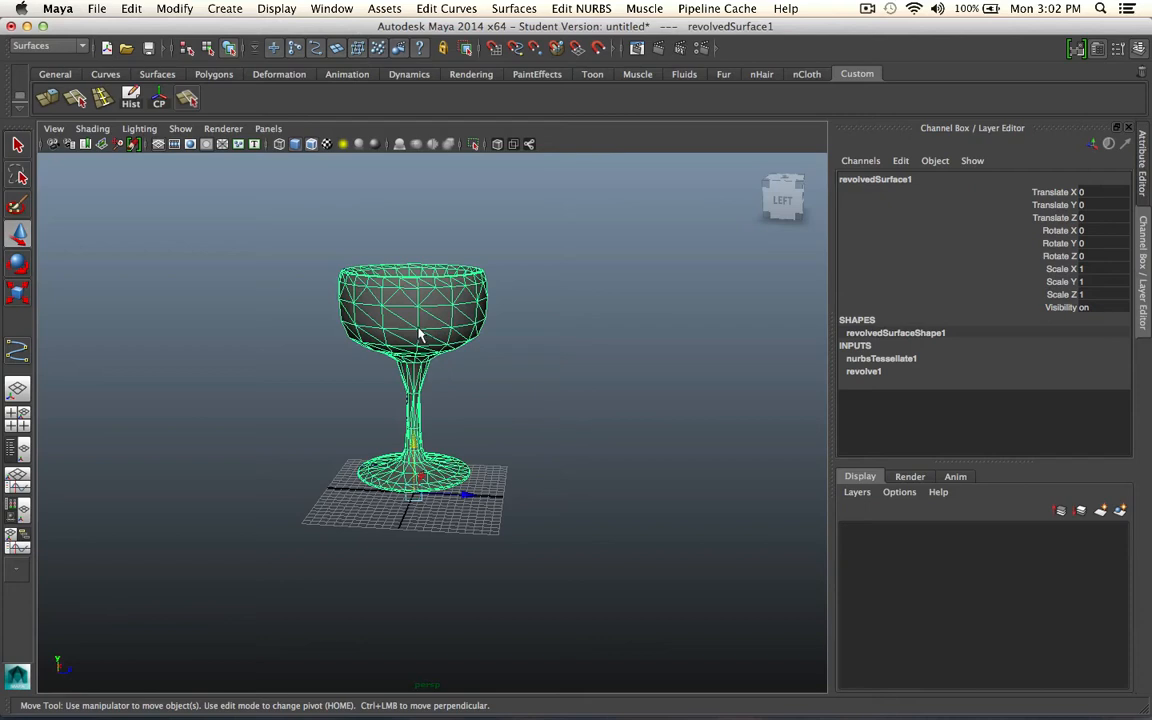
{"action": "scroll", "coordinate": [419, 330], "scroll_direction": "down", "scroll_amount": 5}
{"action": "scroll", "coordinate": [419, 335], "scroll_direction": "up", "scroll_amount": 5}
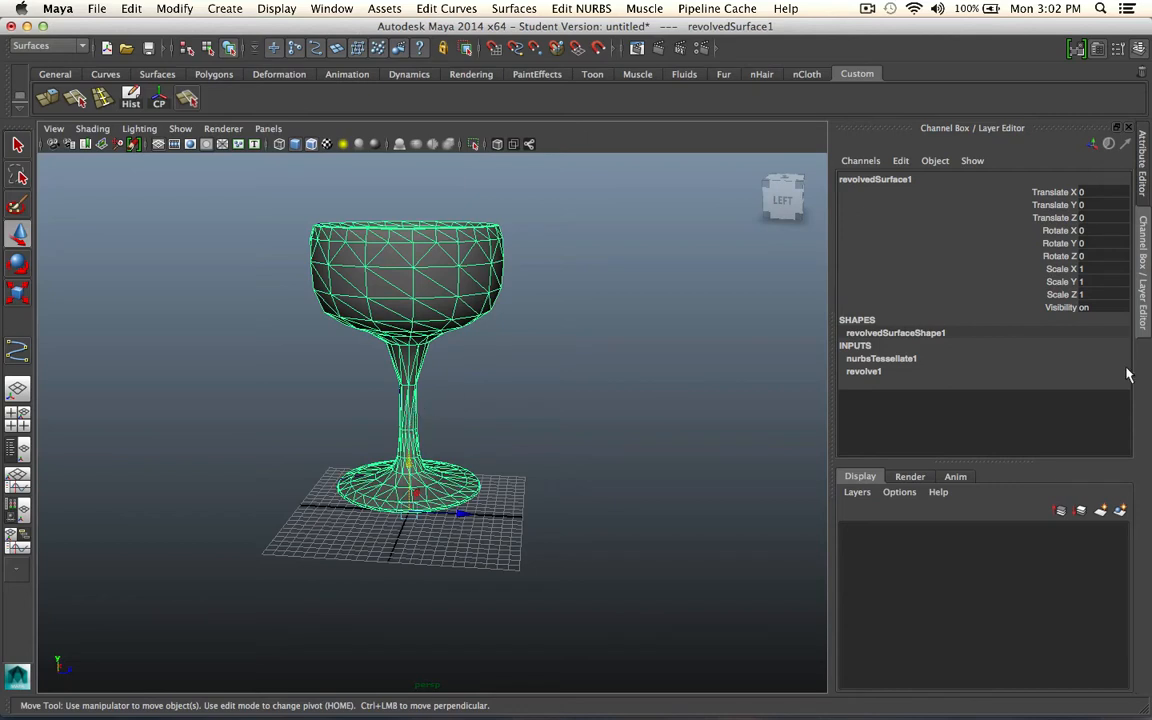
Open the selected goblet's nurbsTessellate1 attributes and bring its remaining construction history nodes into view
{"action": "left_click", "coordinate": [1145, 165]}
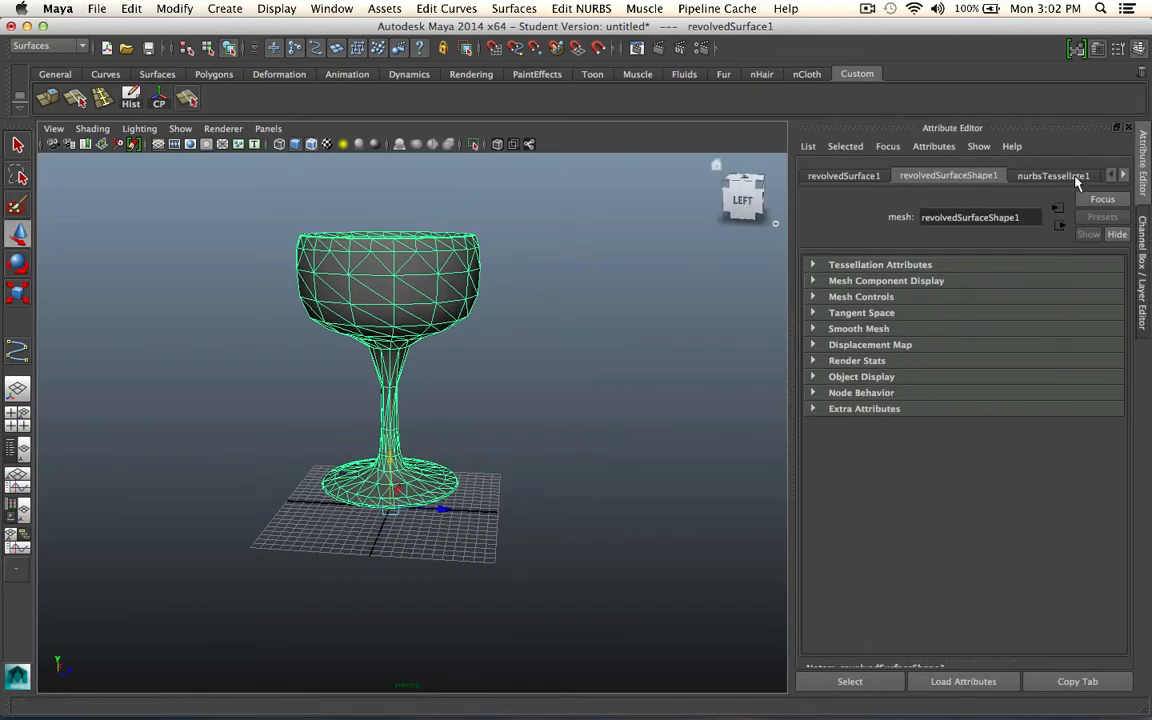
{"action": "left_click", "coordinate": [1050, 176]}
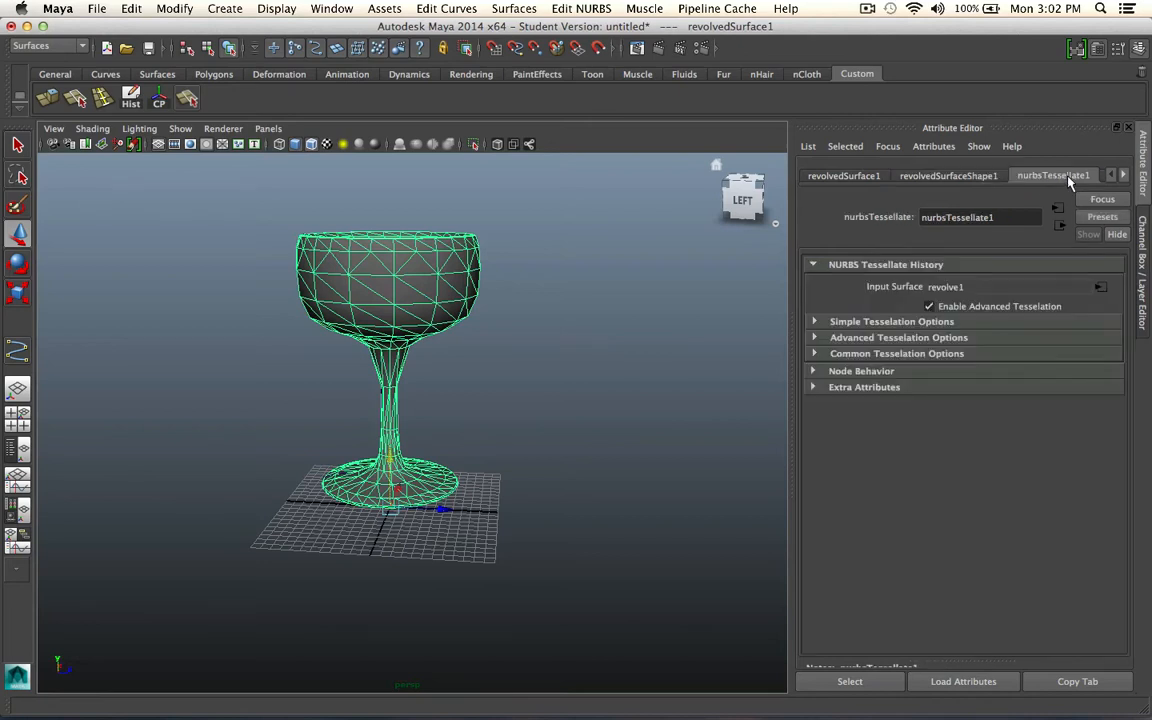
{"action": "left_click", "coordinate": [1124, 175]}
{"action": "left_click", "coordinate": [1124, 175]}
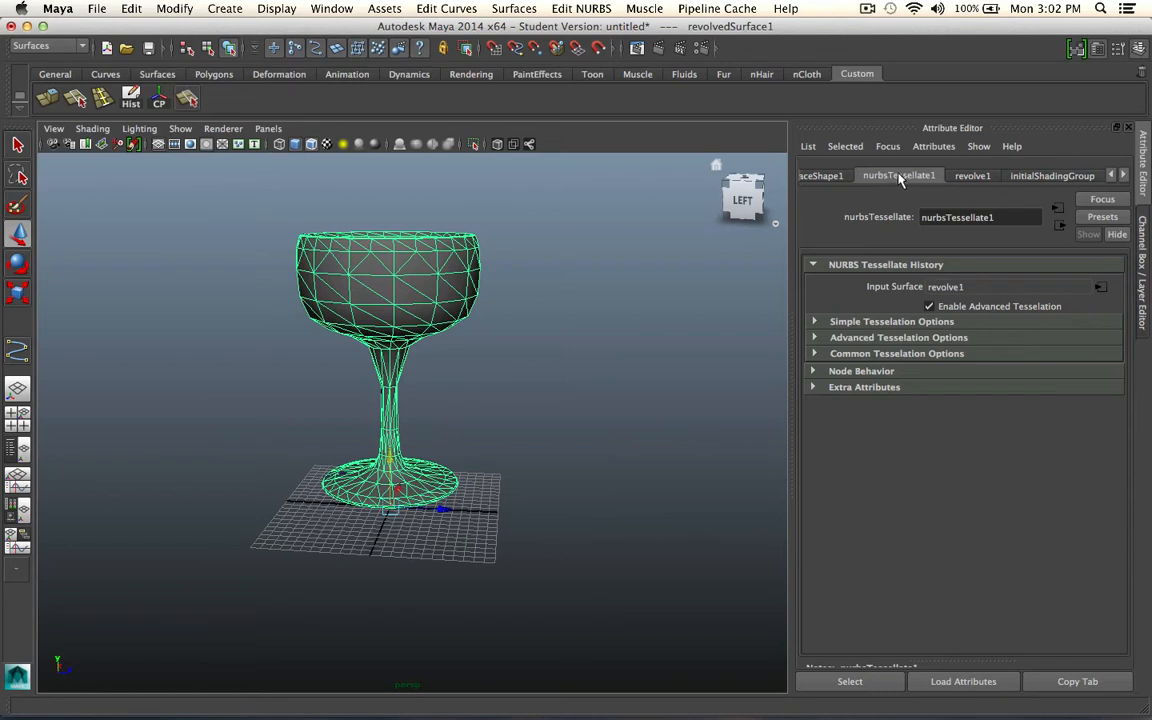
Set the goblet's tessellation polygon type to Quads in the advanced tessellation options
{"action": "left_click", "coordinate": [813, 338]}
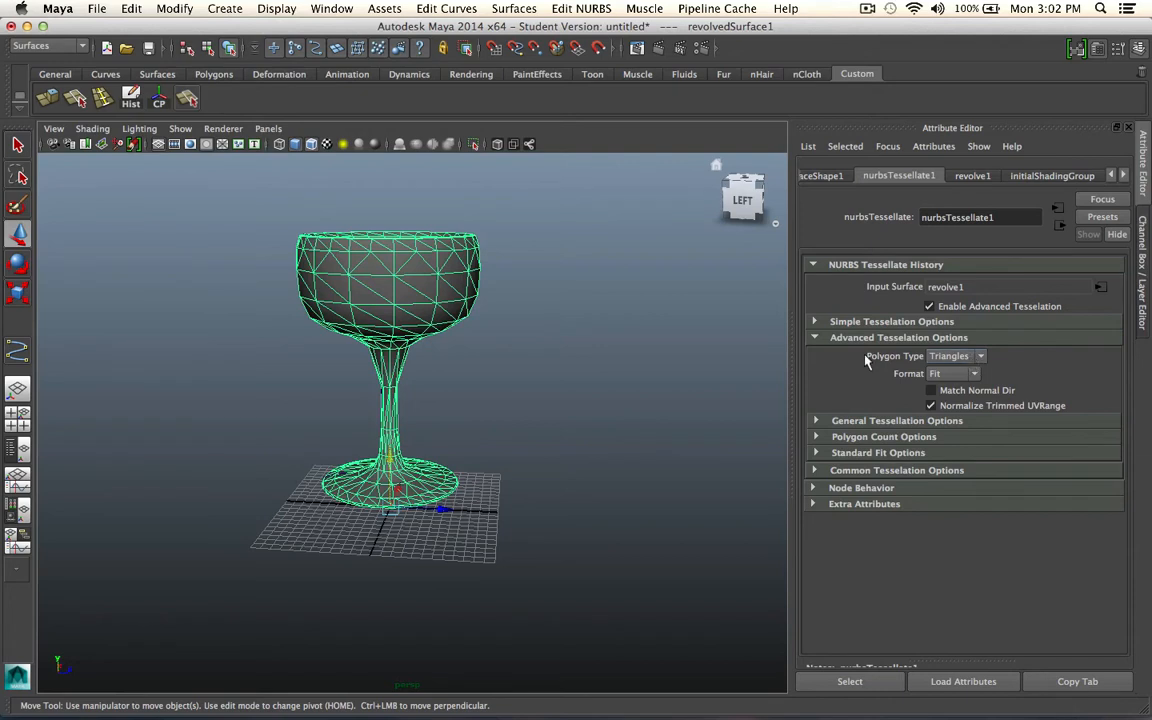
{"action": "left_click", "coordinate": [941, 358]}
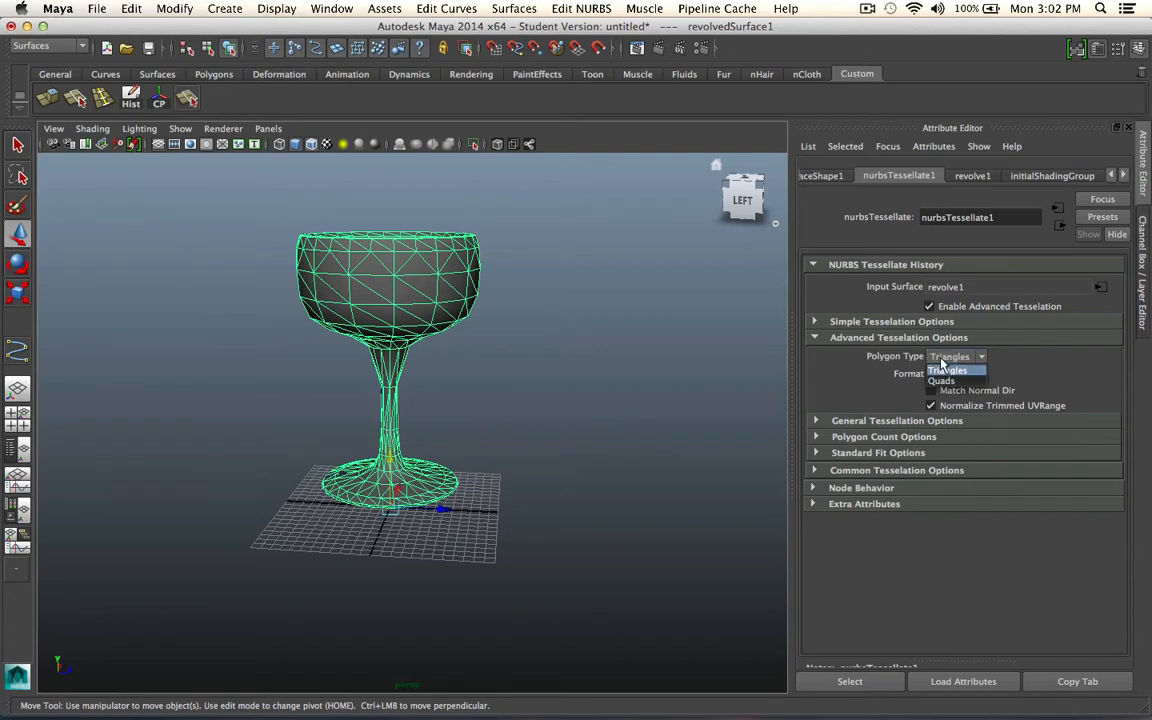
{"action": "left_click", "coordinate": [950, 379]}
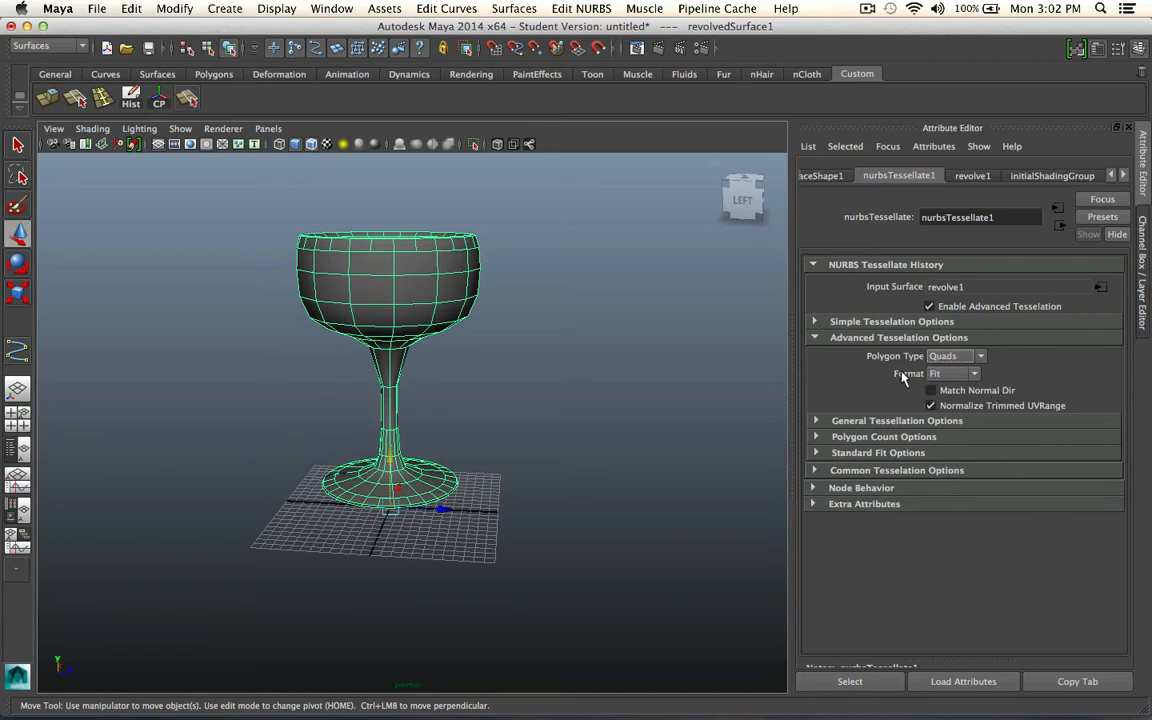
Try the Count, Fit, General and CVs tessellation formats on the goblet one after another
{"action": "left_click", "coordinate": [950, 374]}
{"action": "left_click", "coordinate": [942, 389]}
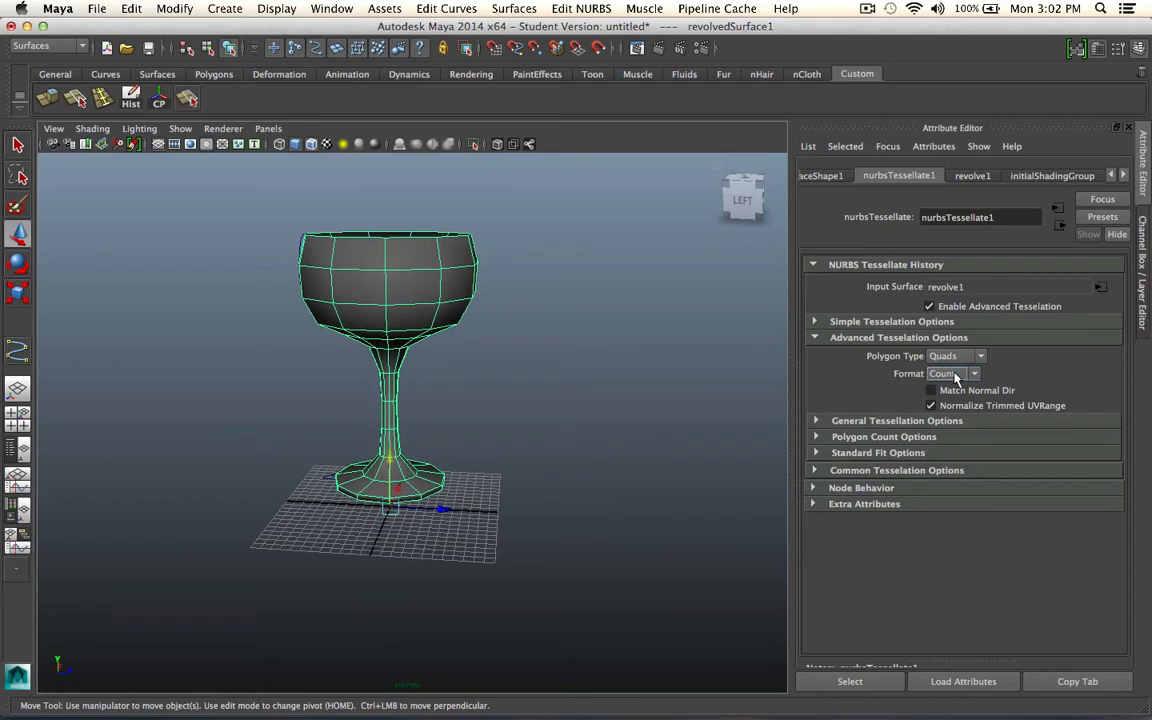
{"action": "left_click", "coordinate": [956, 375]}
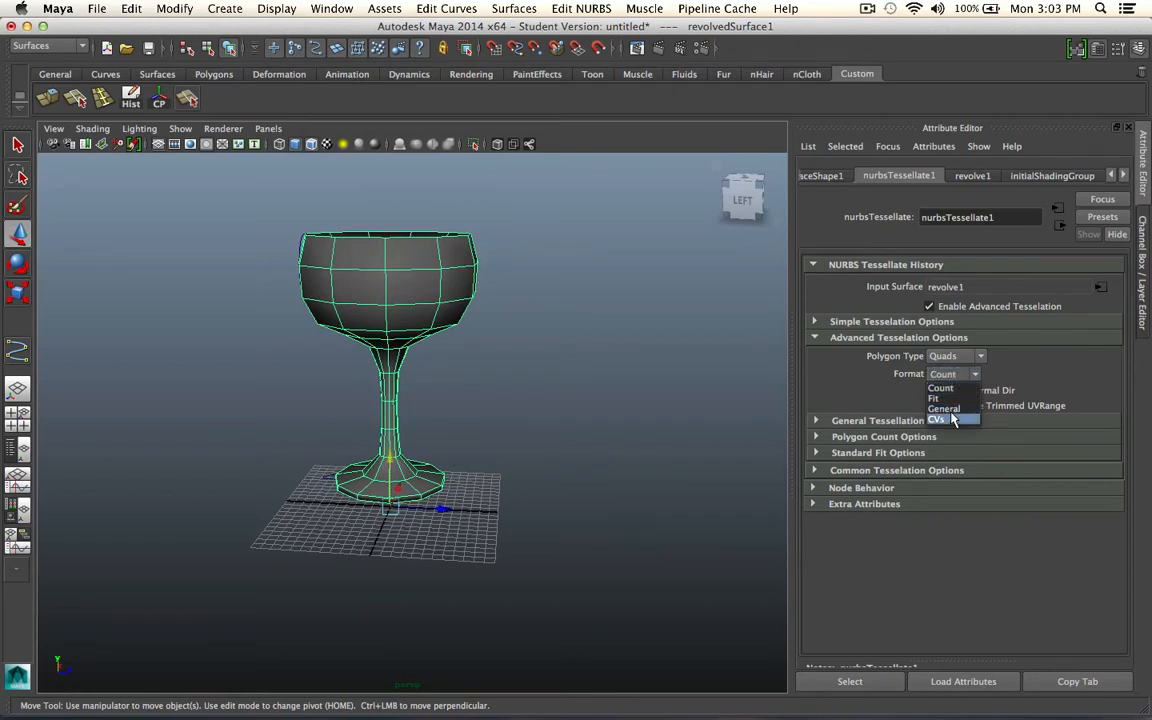
{"action": "left_click", "coordinate": [947, 399]}
{"action": "left_click", "coordinate": [952, 374]}
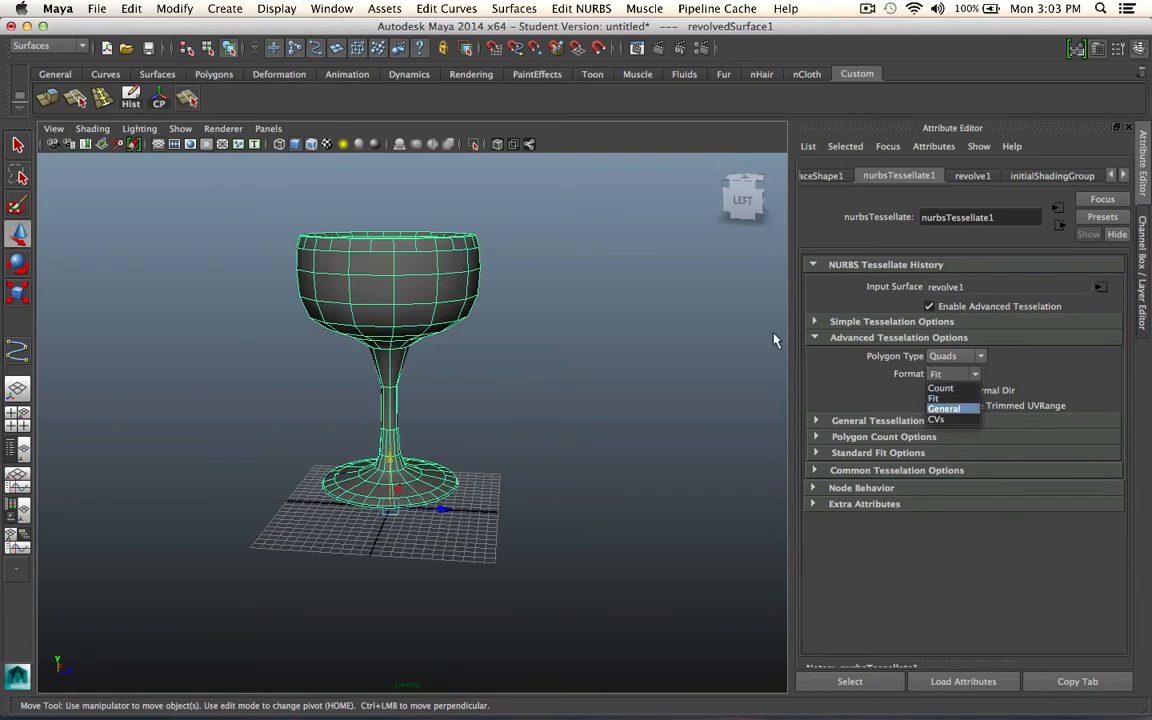
{"action": "left_click", "coordinate": [945, 409]}
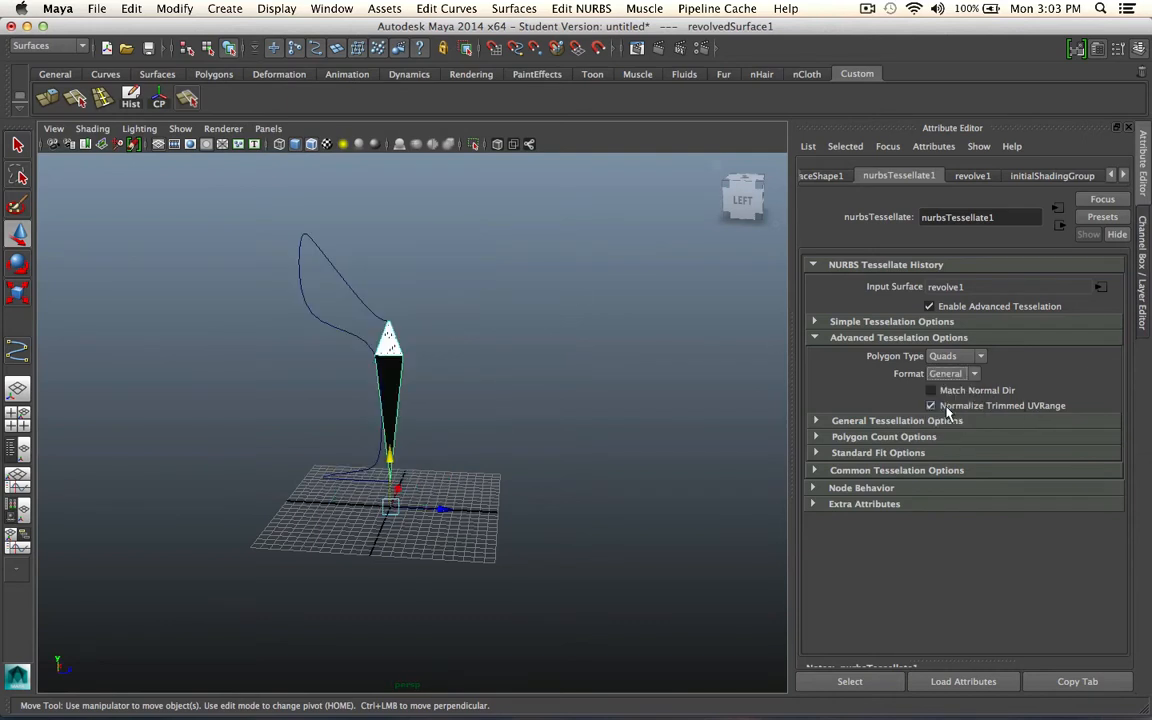
{"action": "left_click", "coordinate": [950, 374]}
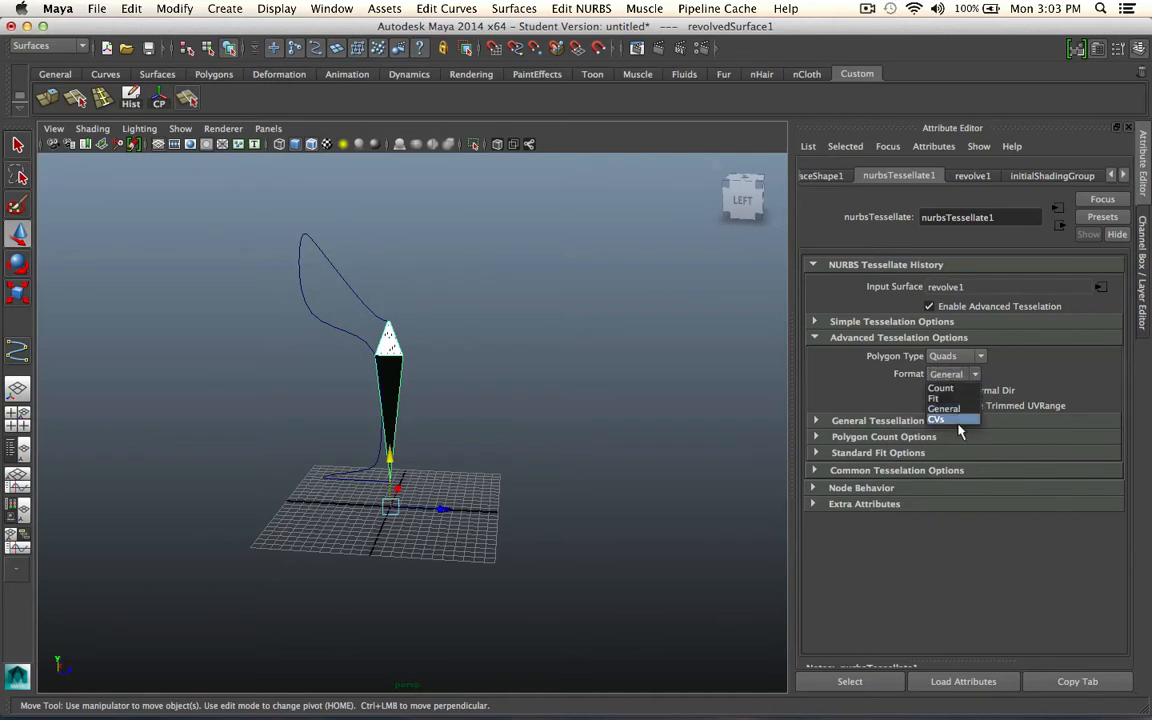
{"action": "left_click", "coordinate": [945, 420]}
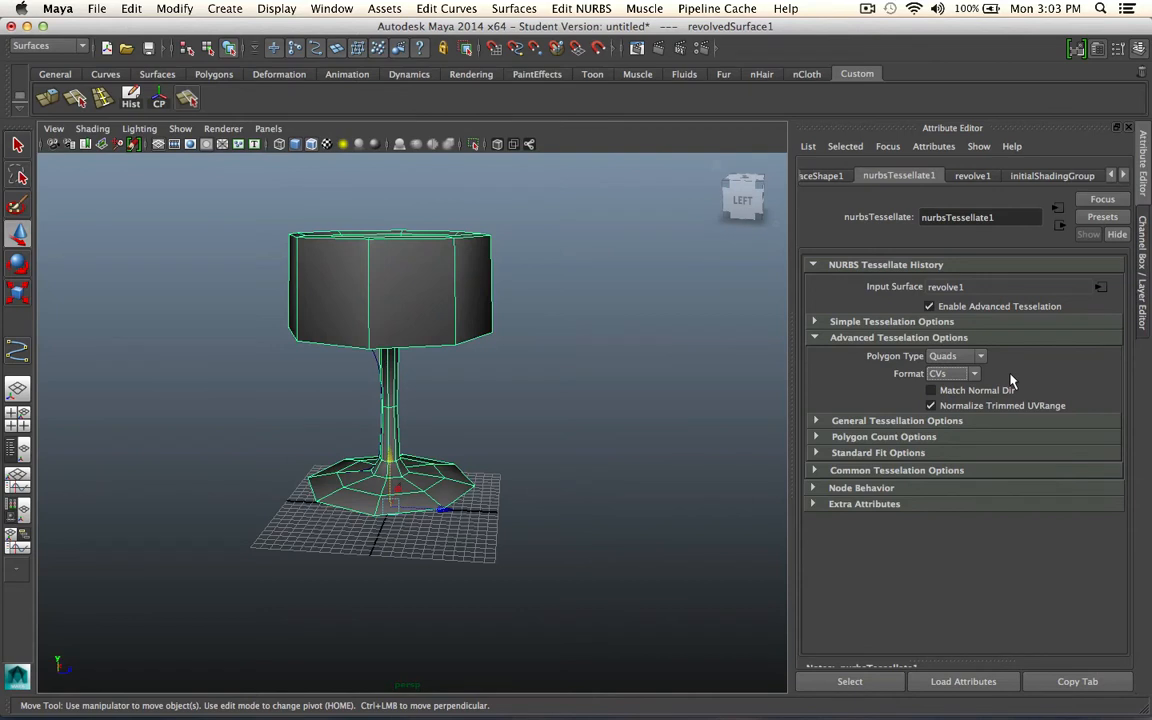
{"action": "left_click", "coordinate": [904, 471]}
{"action": "left_click", "coordinate": [904, 471]}
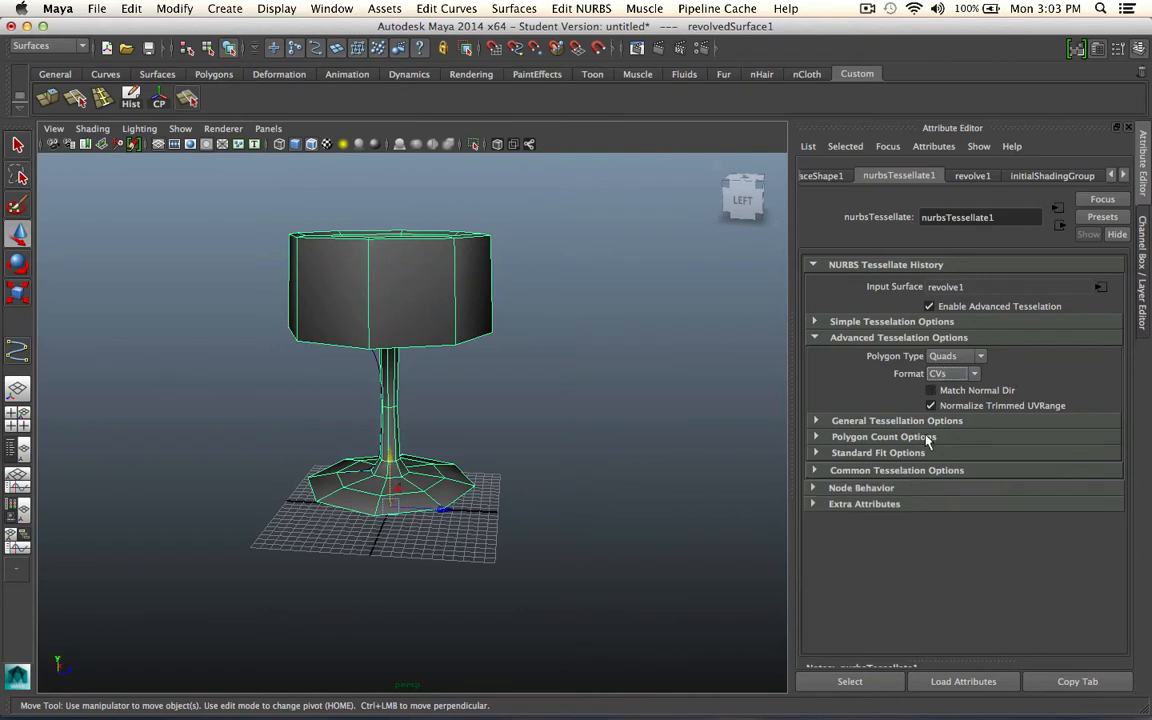
Switch the tessellation format to Count and raise the polygon count to 438
{"action": "left_click", "coordinate": [950, 374]}
{"action": "left_click", "coordinate": [950, 389]}
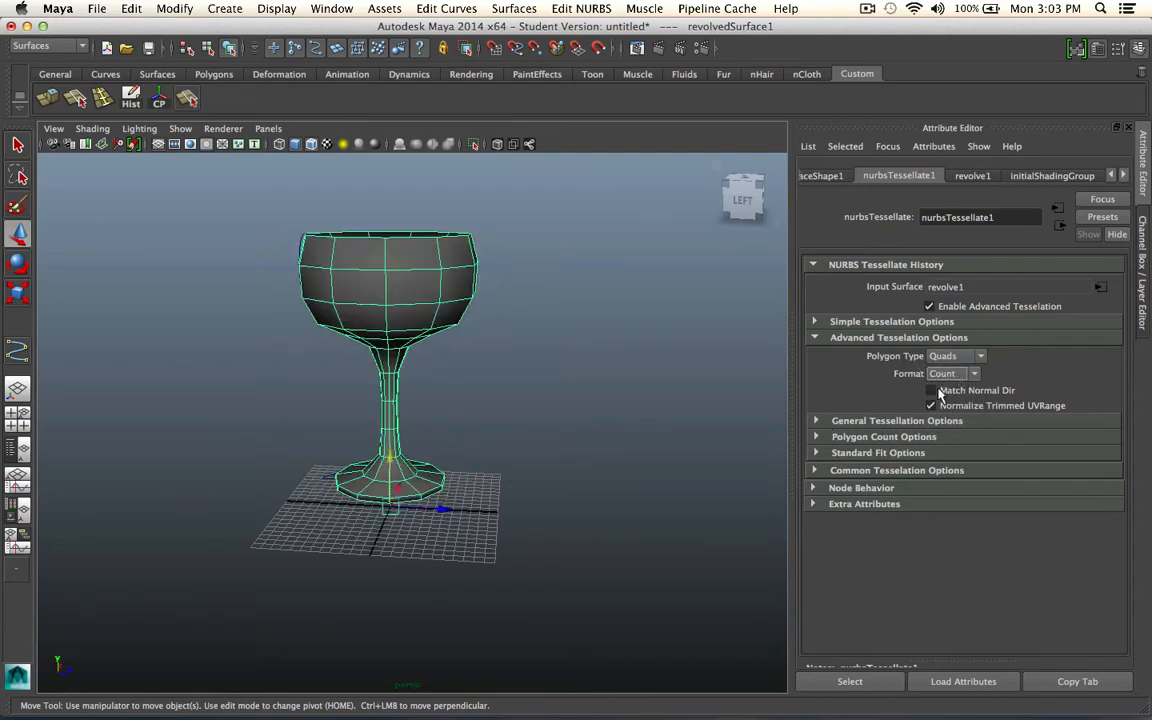
{"action": "left_click", "coordinate": [900, 437]}
{"action": "left_click_drag", "start_coordinate": [1015, 458], "coordinate": [1043, 457]}
Switch the format to Fit and adjust the standard fit options to a chord height ratio of 0.200 and a fractional tolerance of 0.001
{"action": "left_click", "coordinate": [950, 373]}
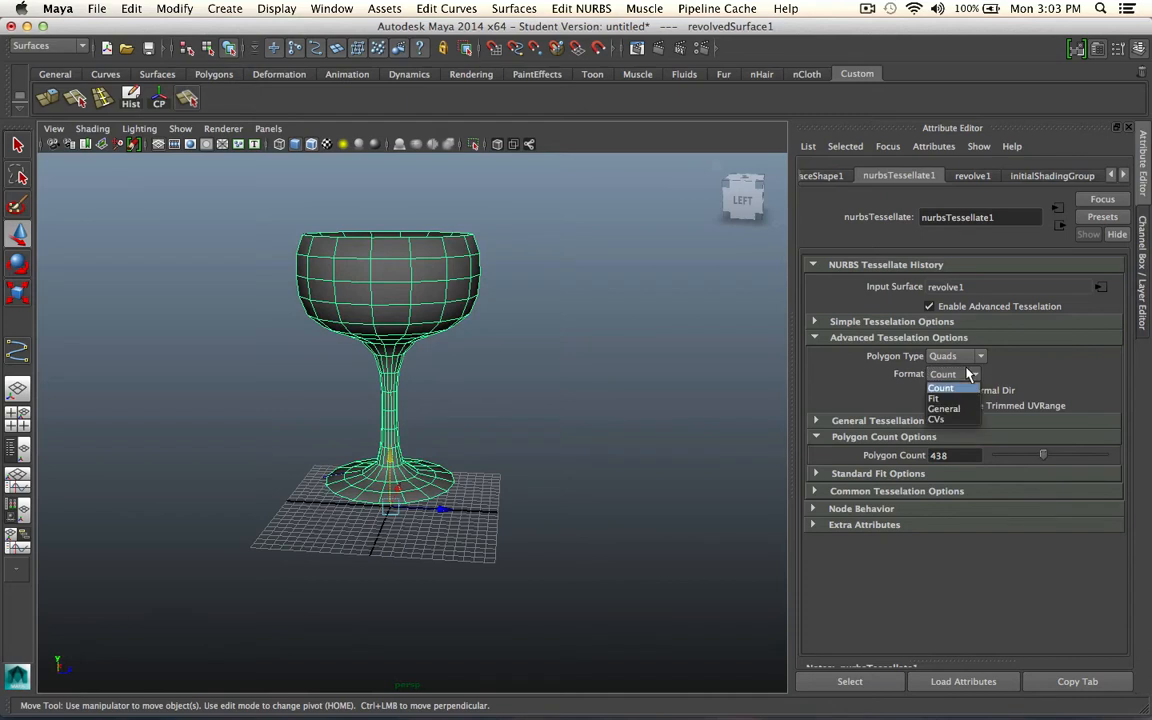
{"action": "left_click", "coordinate": [862, 380]}
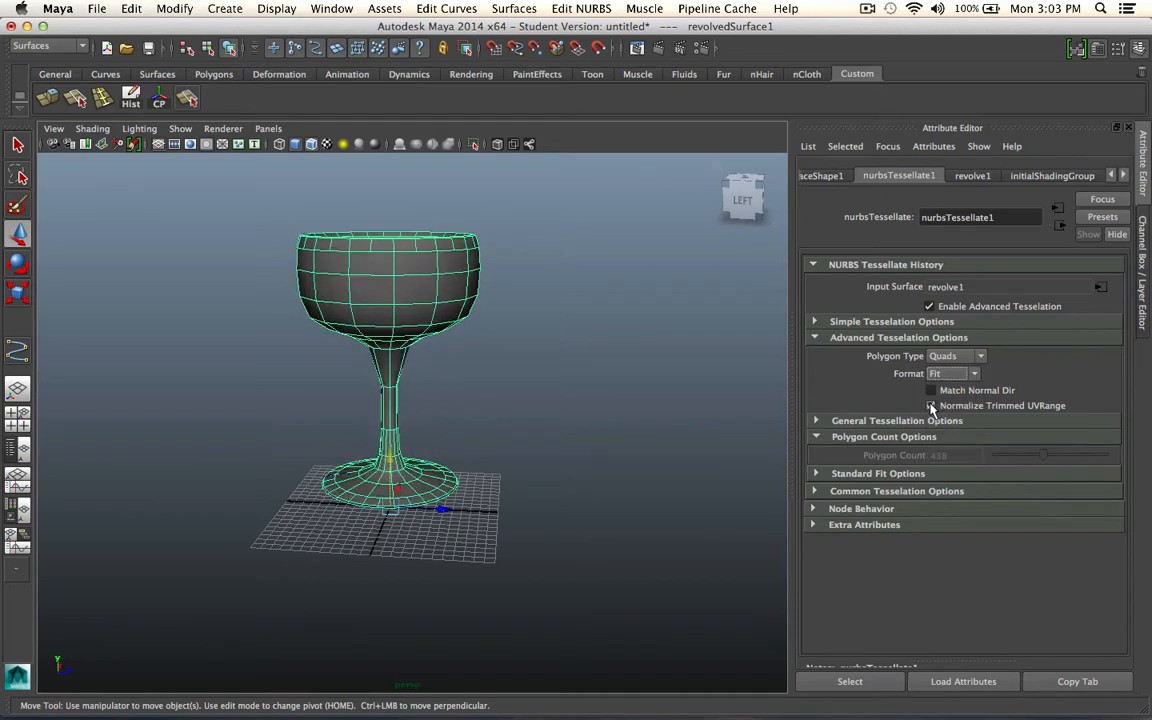
{"action": "left_click", "coordinate": [879, 473]}
{"action": "left_click_drag", "start_coordinate": [1042, 494], "coordinate": [983, 512]}
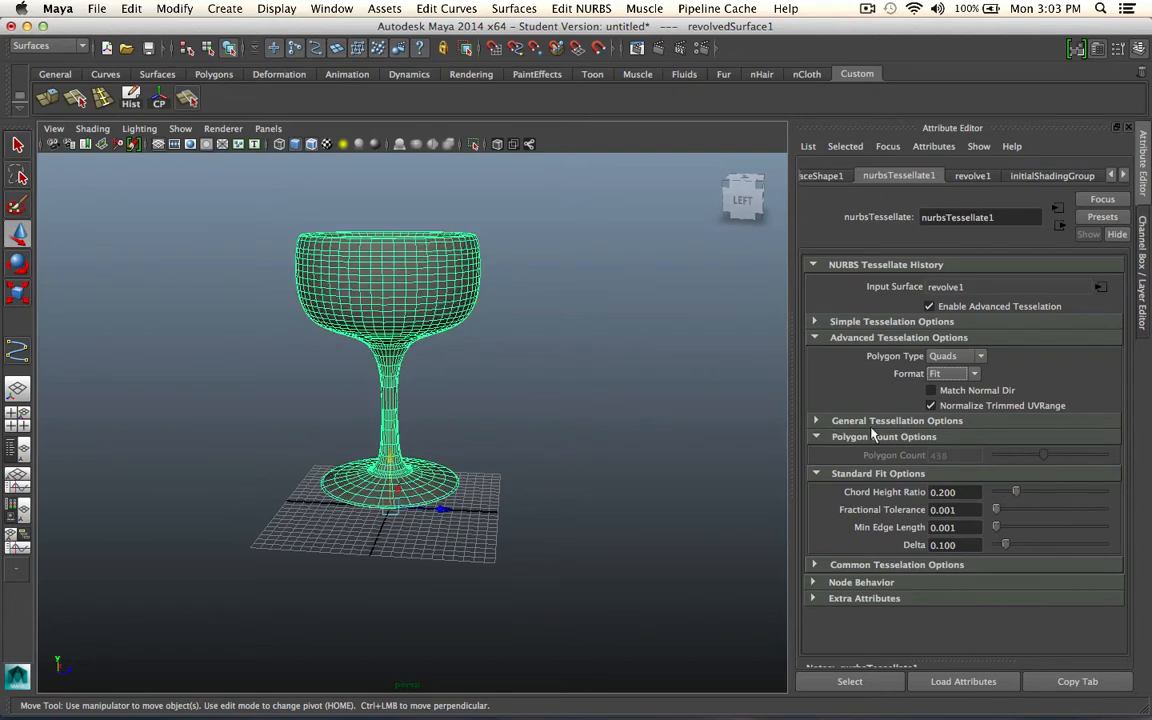
{"action": "left_click", "coordinate": [599, 388]}
{"action": "left_click", "coordinate": [429, 303]}
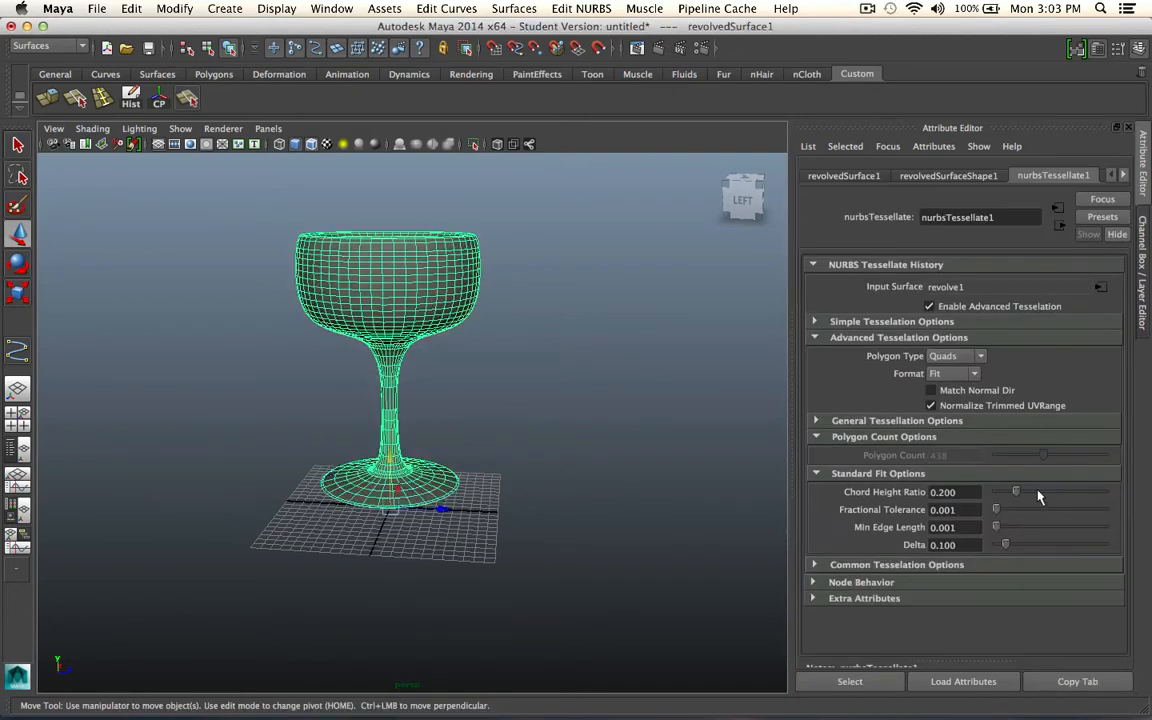
Set the tessellation format to General, collapse the polygon count and standard fit options, and expand the general tessellation options
{"action": "left_click", "coordinate": [950, 373]}
{"action": "left_click", "coordinate": [958, 414]}
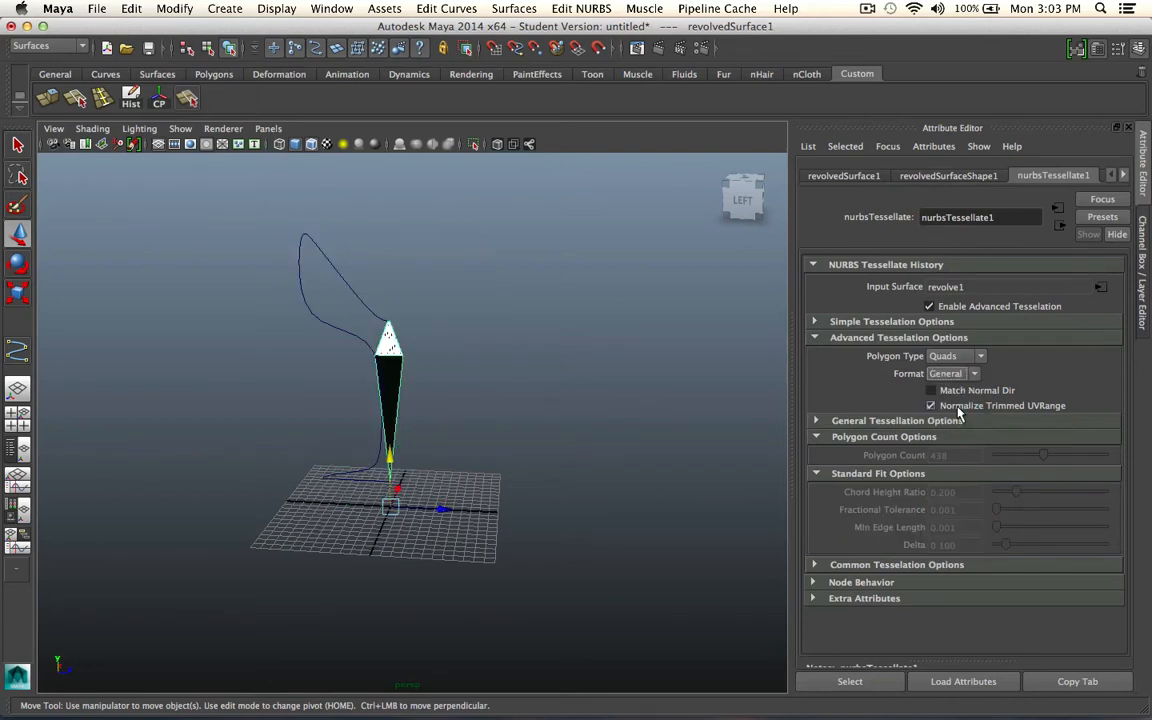
{"action": "left_click", "coordinate": [816, 474]}
{"action": "left_click", "coordinate": [816, 437]}
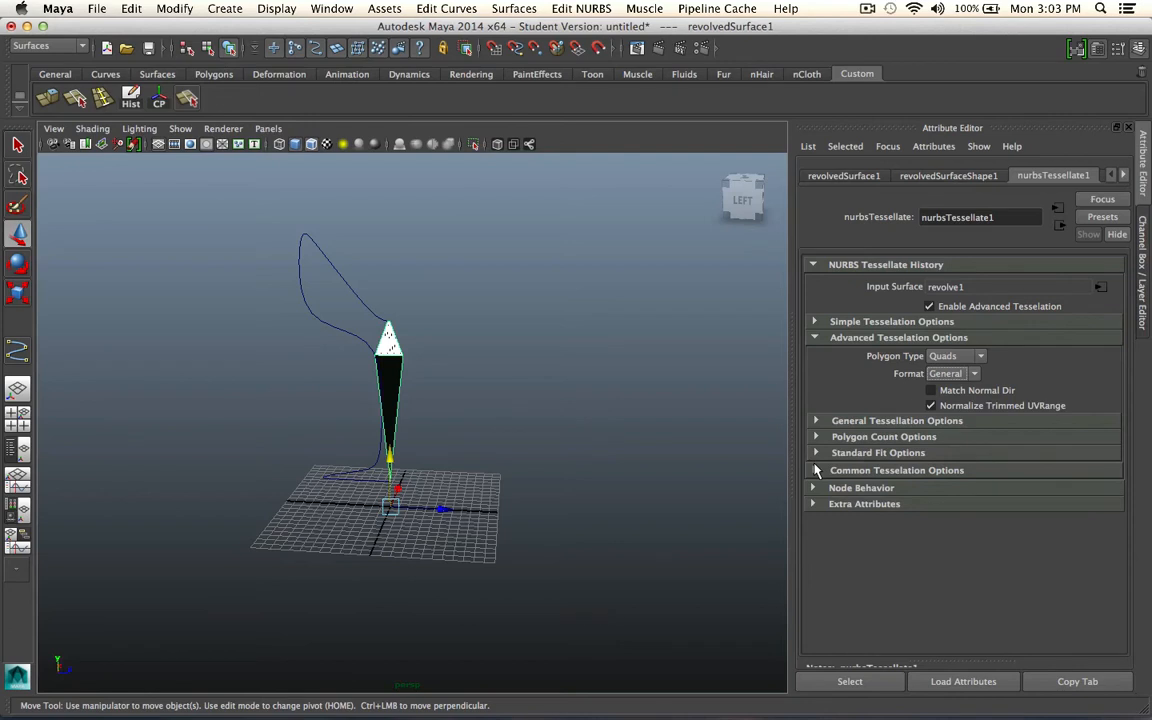
{"action": "left_click", "coordinate": [816, 470]}
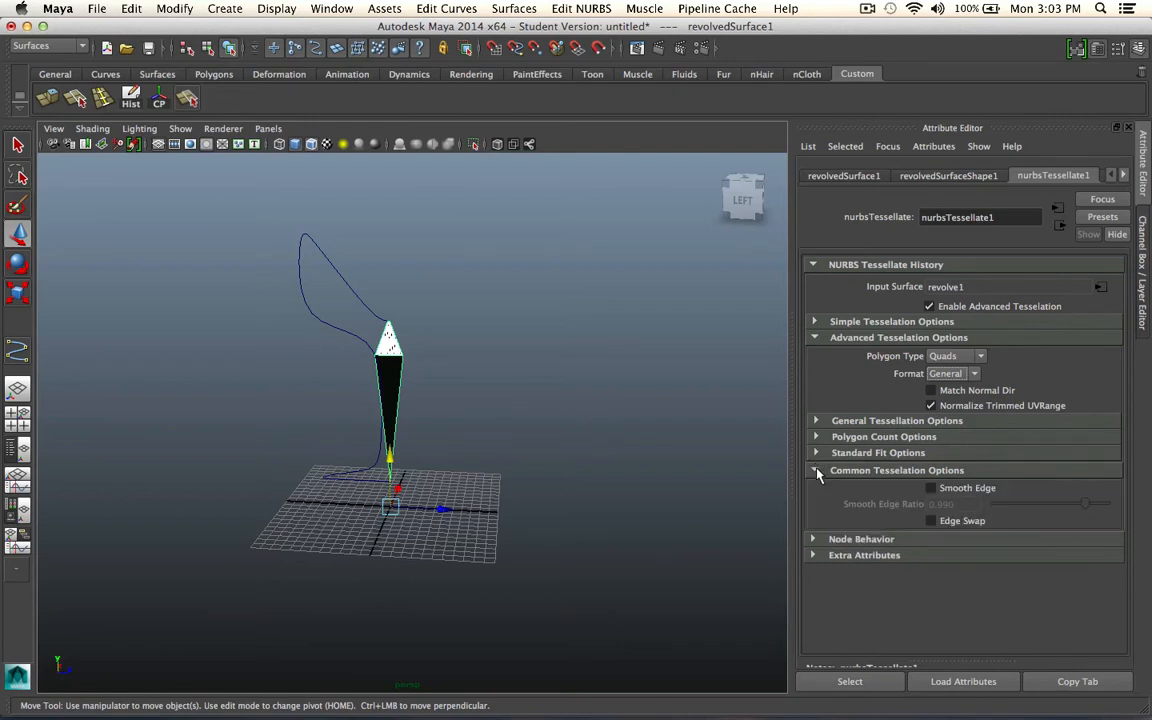
{"action": "left_click", "coordinate": [816, 471]}
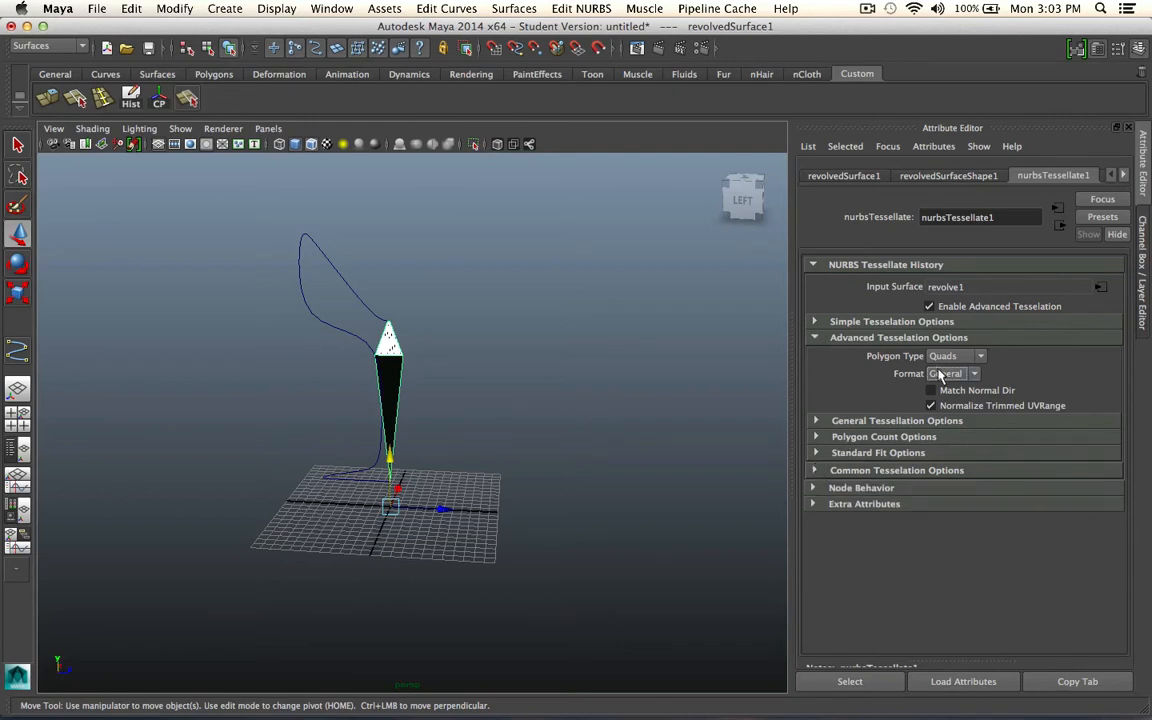
{"action": "left_click", "coordinate": [814, 322]}
{"action": "left_click", "coordinate": [816, 322]}
{"action": "left_click", "coordinate": [818, 421]}
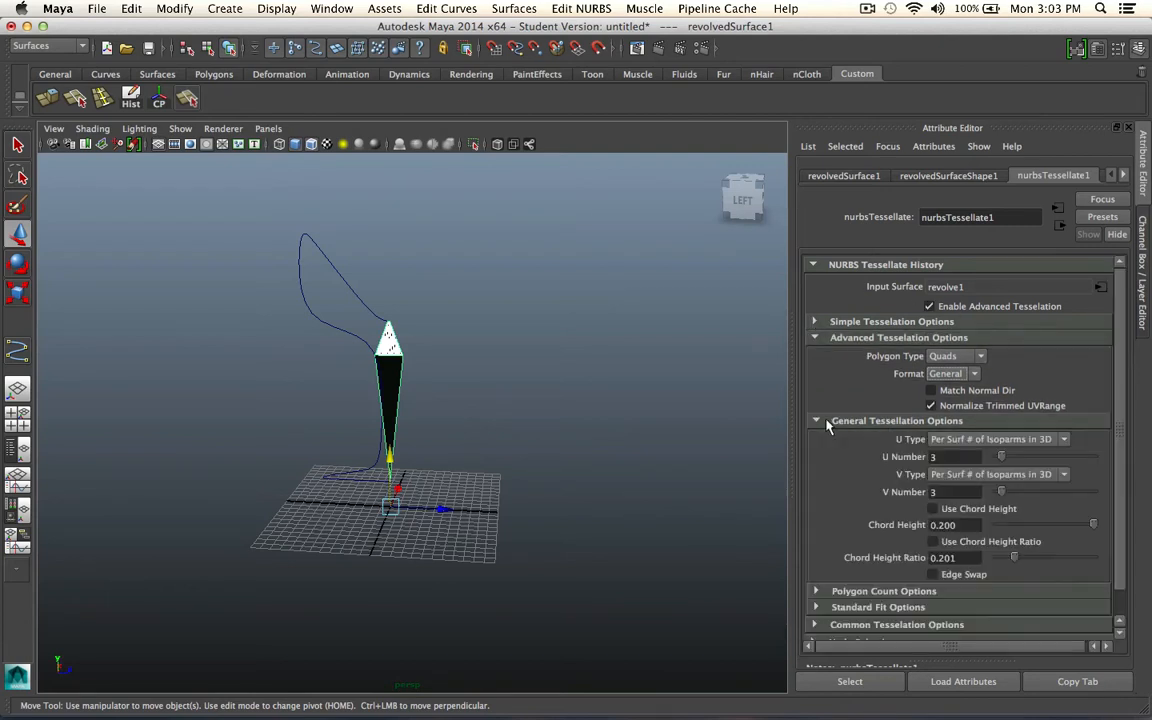
Set both the U Type and the V Type to Per Span # of Isoparms
{"action": "left_click", "coordinate": [985, 440]}
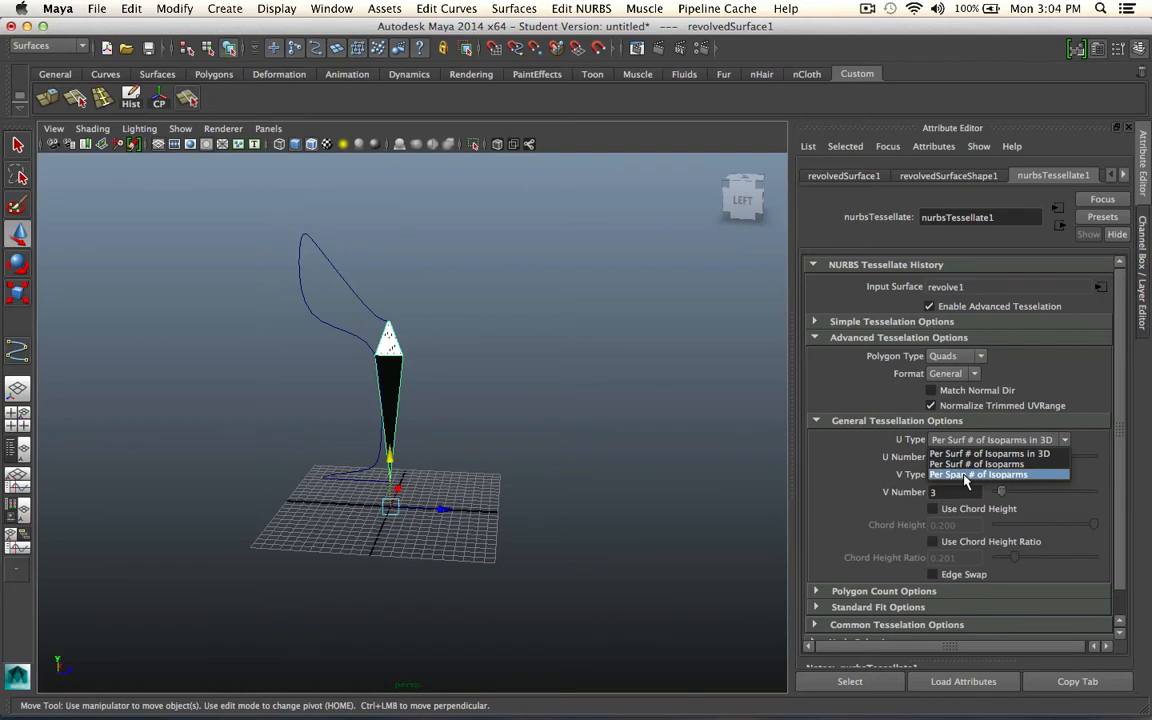
{"action": "left_click", "coordinate": [966, 475]}
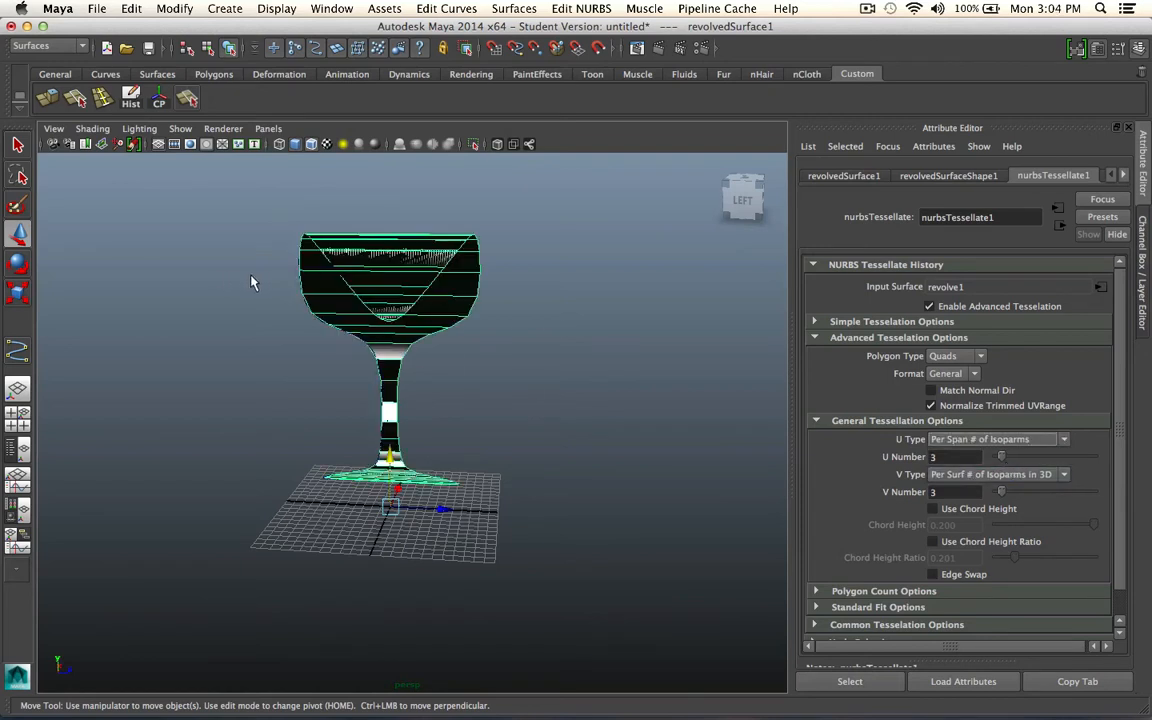
{"action": "left_click", "coordinate": [950, 475]}
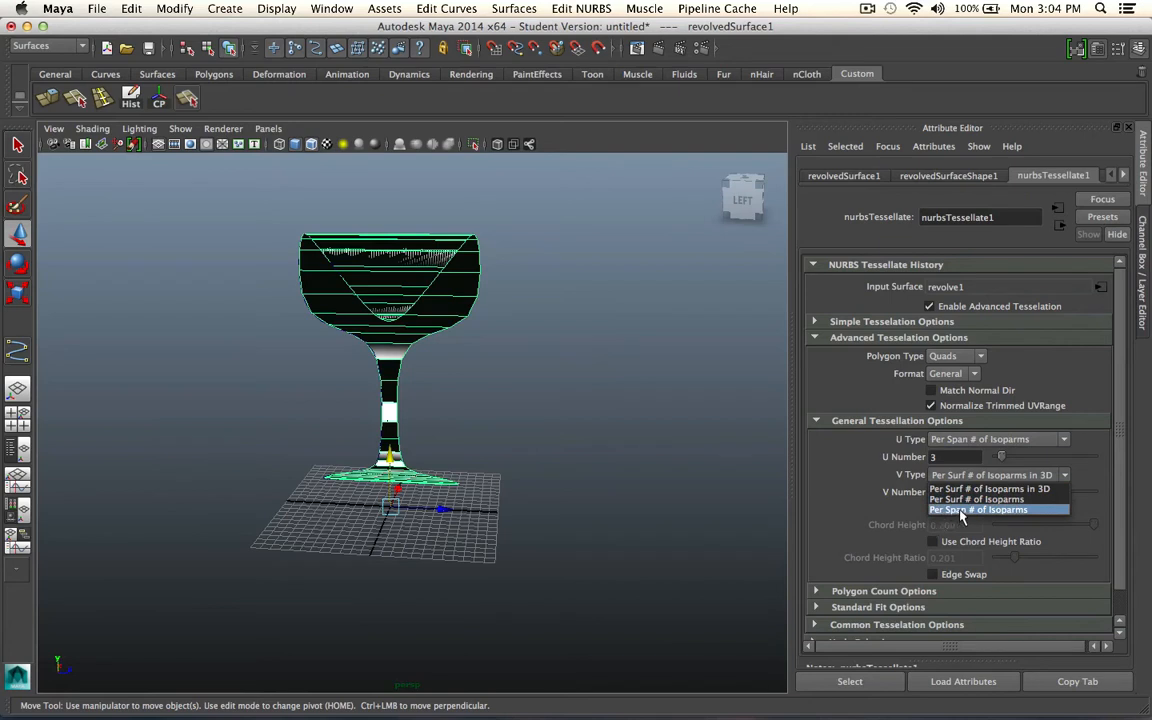
{"action": "left_click", "coordinate": [1001, 511]}
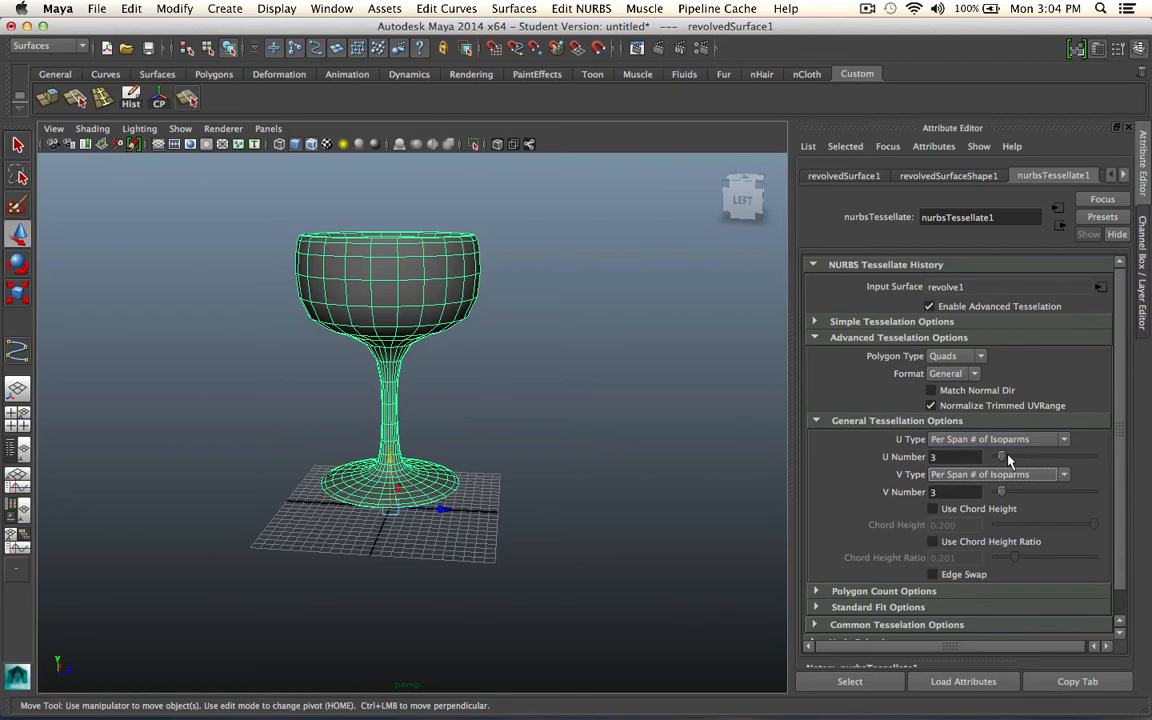
Increase the goblet's tessellation to a U Number of 4 and a V Number of 5, keeping the per-span V Type
{"action": "left_click_drag", "start_coordinate": [1008, 459], "coordinate": [1008, 494]}
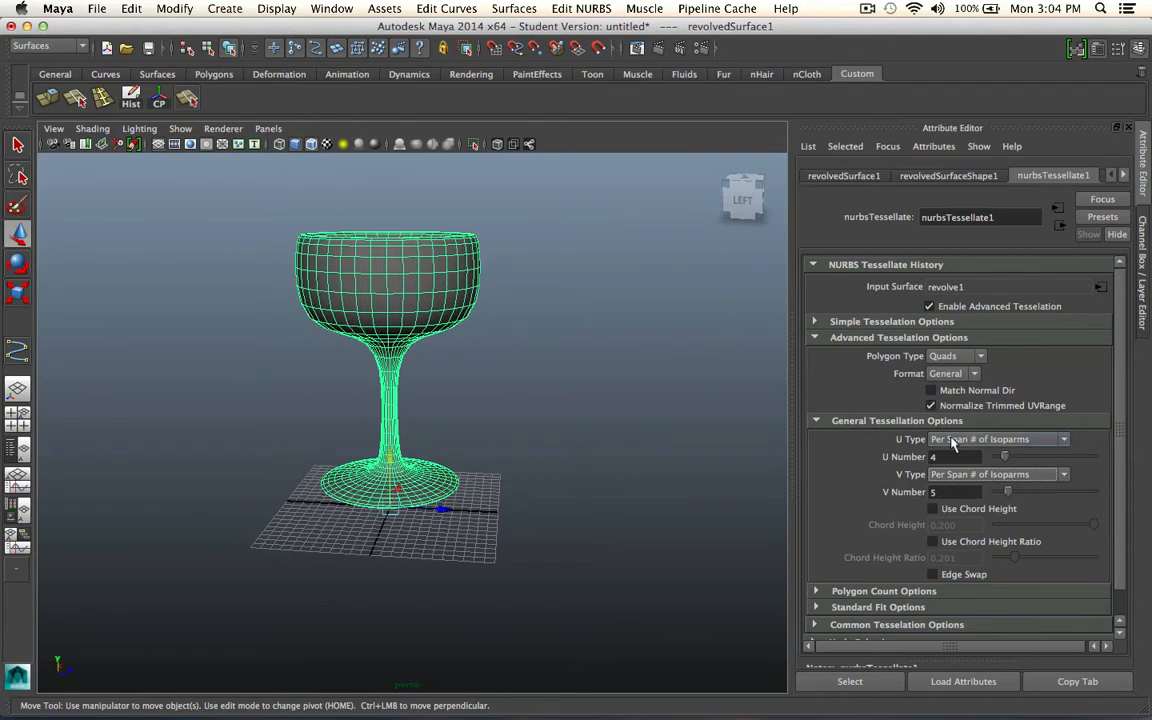
{"action": "left_click", "coordinate": [940, 475]}
{"action": "left_click", "coordinate": [936, 476]}
{"action": "left_click", "coordinate": [944, 476]}
{"action": "left_click", "coordinate": [962, 518]}
Open the Render View with the Maya Software renderer to check the goblet, and close it again
{"action": "right_click", "coordinate": [417, 266]}
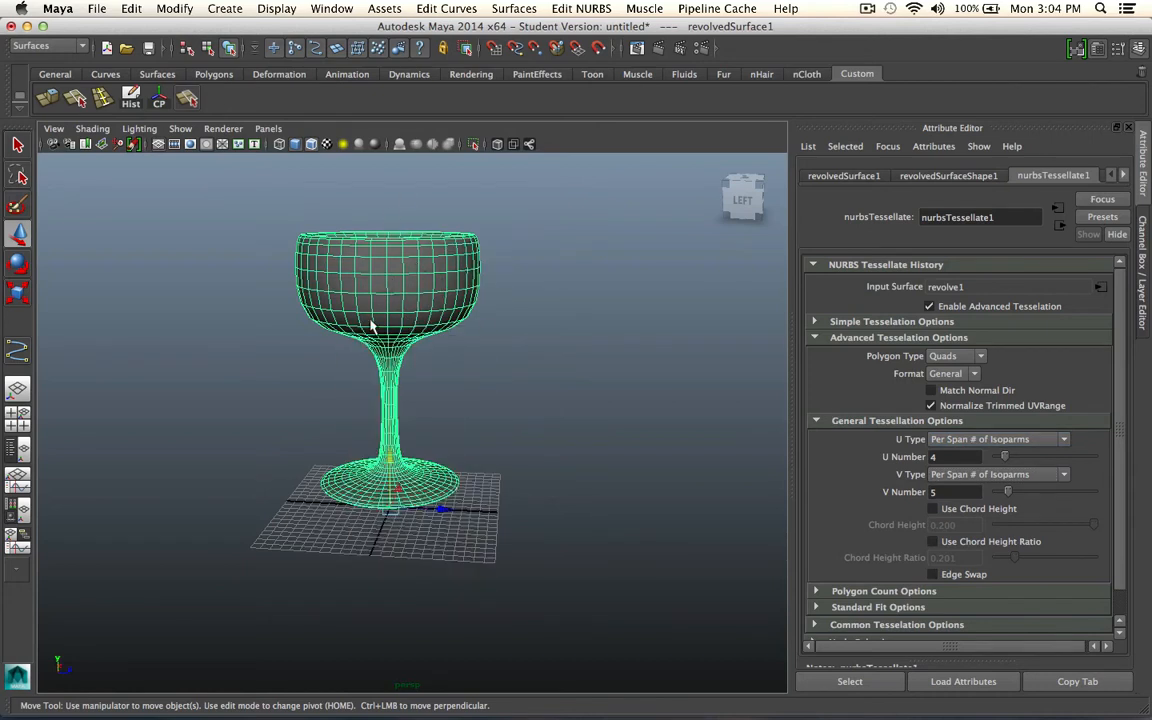
{"action": "left_click", "coordinate": [561, 479]}
{"action": "left_click", "coordinate": [368, 232]}
{"action": "left_click", "coordinate": [585, 47]}
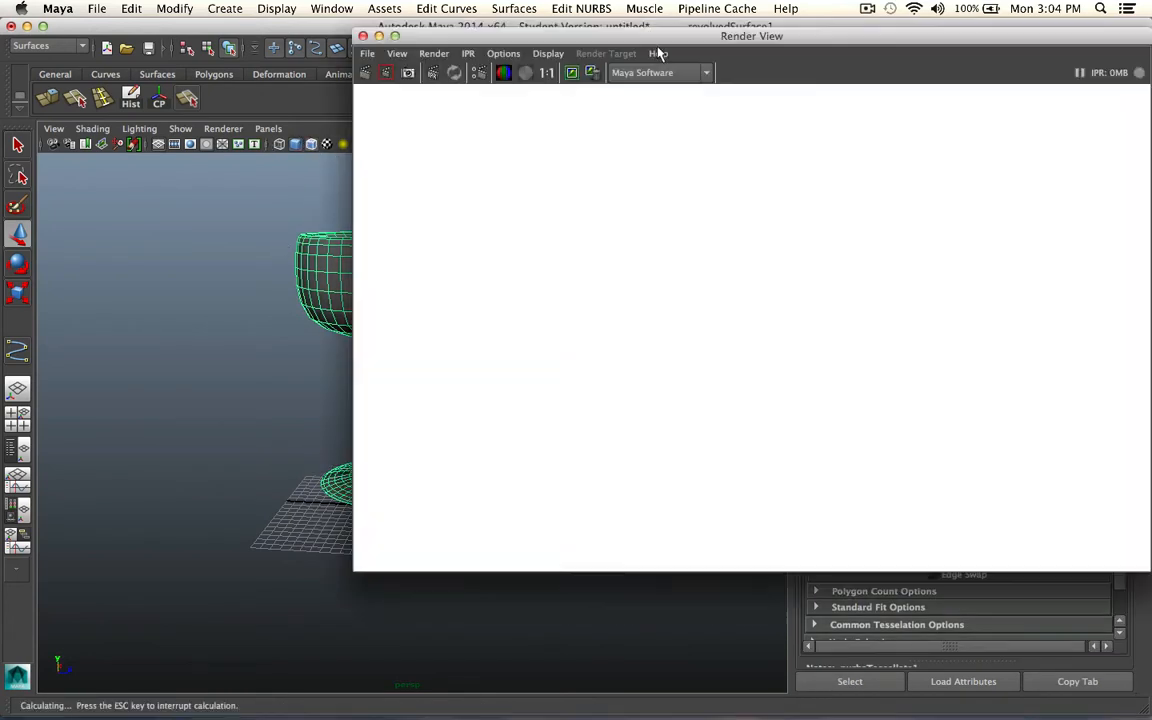
{"action": "left_click", "coordinate": [363, 36]}
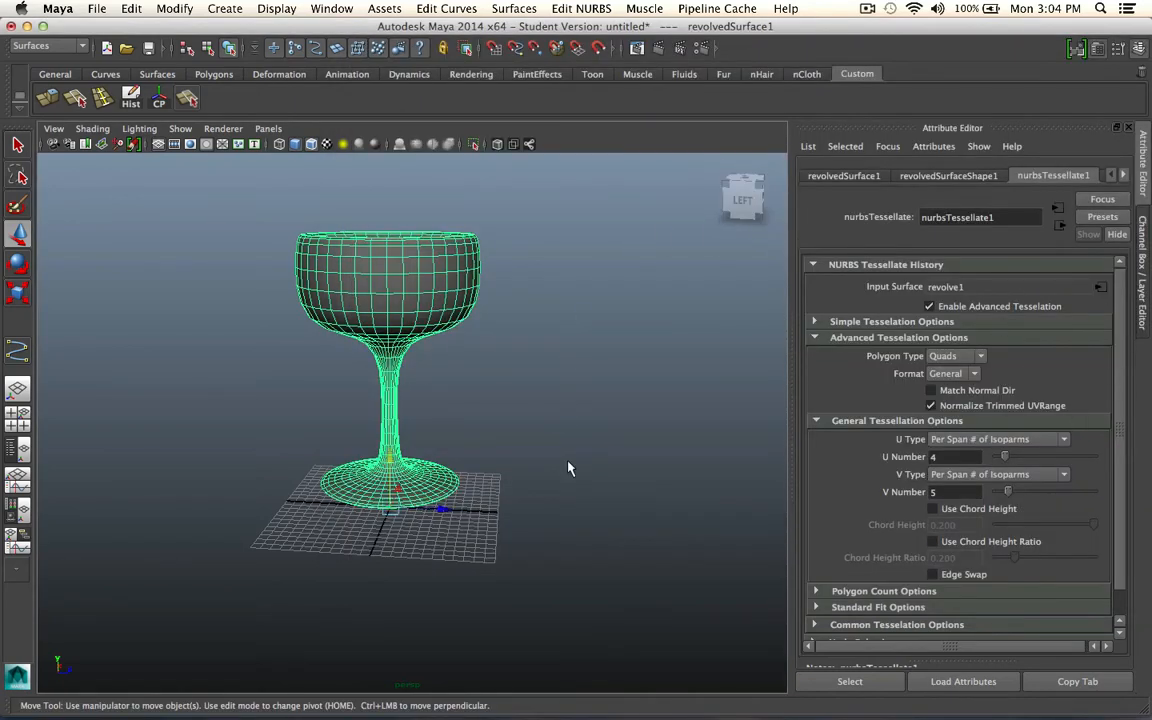
Draw a NURBS circle on the ground plane beside the goblet
{"action": "left_click", "coordinate": [226, 8]}
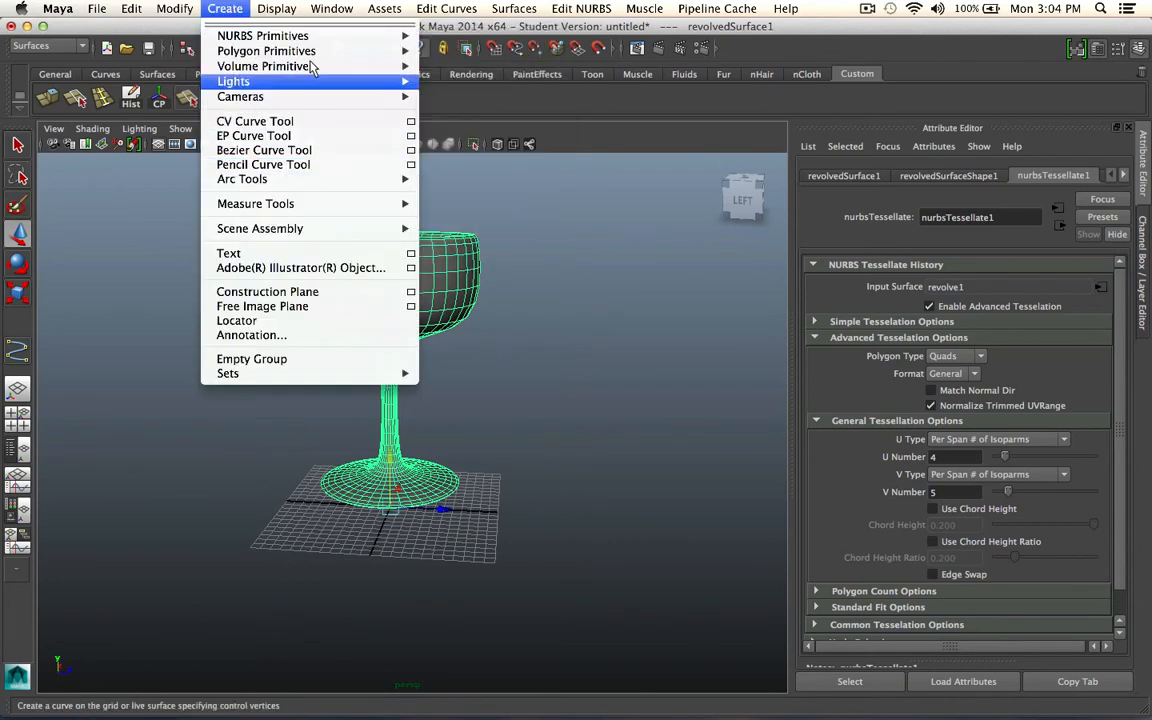
{"action": "mouse_move", "coordinate": [280, 36]}
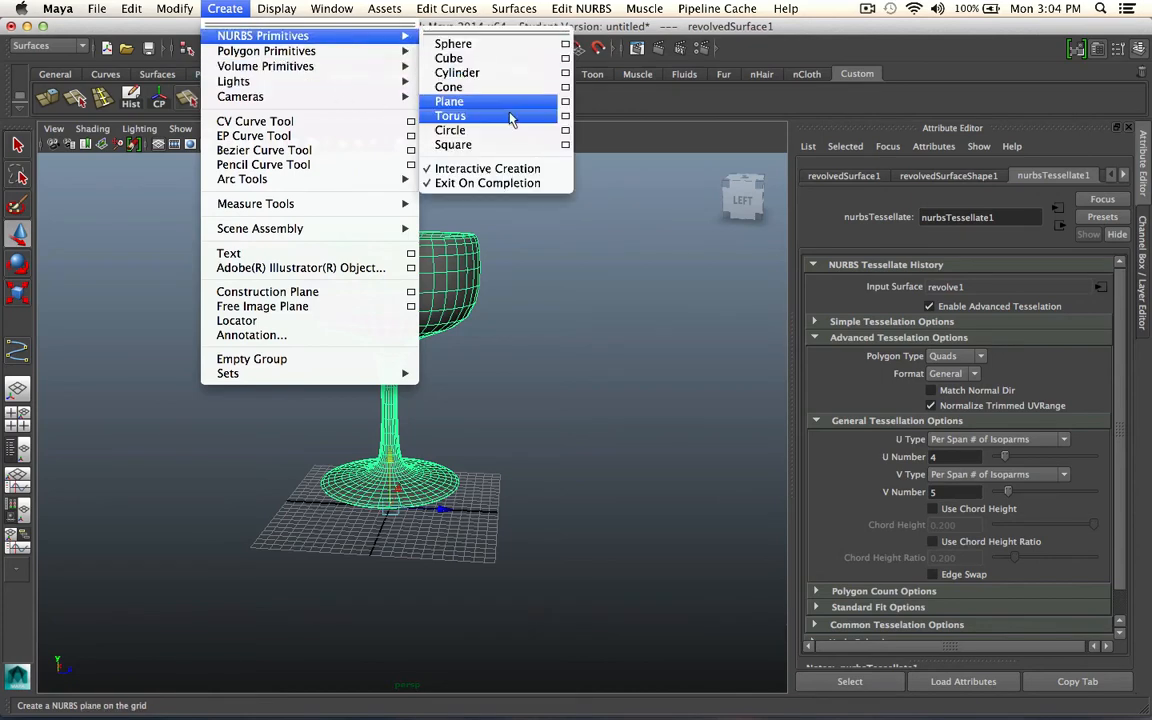
{"action": "left_click", "coordinate": [450, 130]}
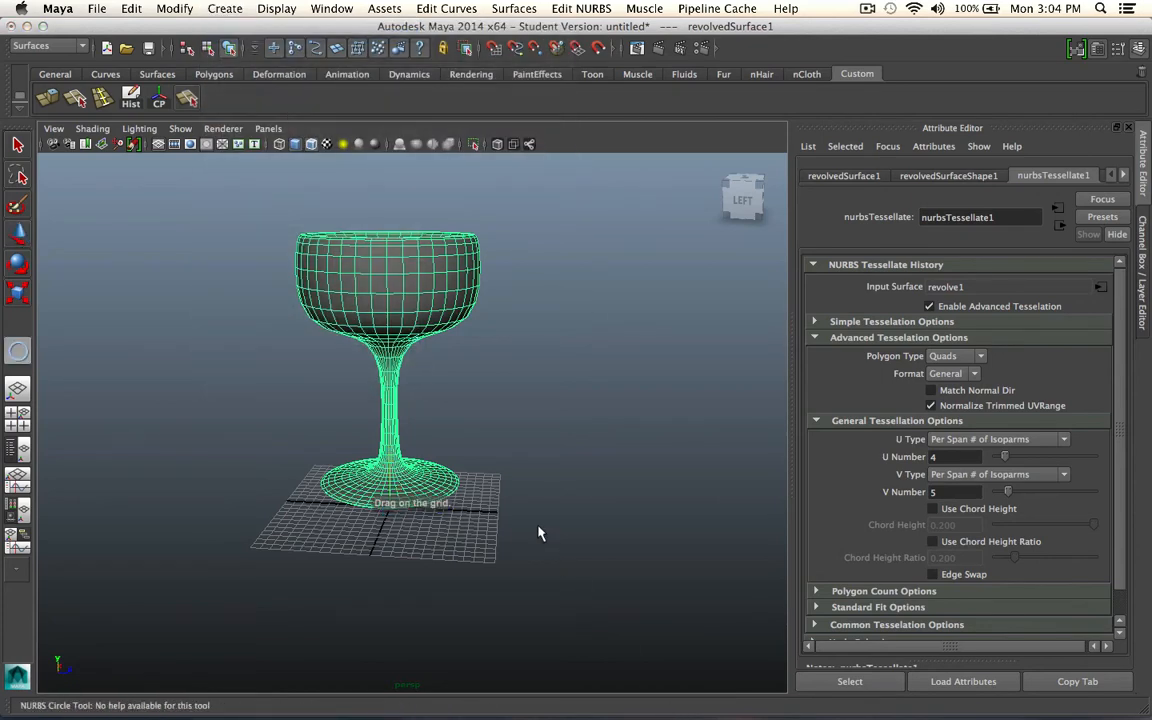
{"action": "left_click_drag", "start_coordinate": [538, 533], "coordinate": [624, 606]}
Move the circle up and farther away from the goblet, to about -3.292, 11.174, 22.501 cm
{"action": "key", "text": "w"}
{"action": "left_click_drag", "start_coordinate": [545, 476], "coordinate": [560, 397]}
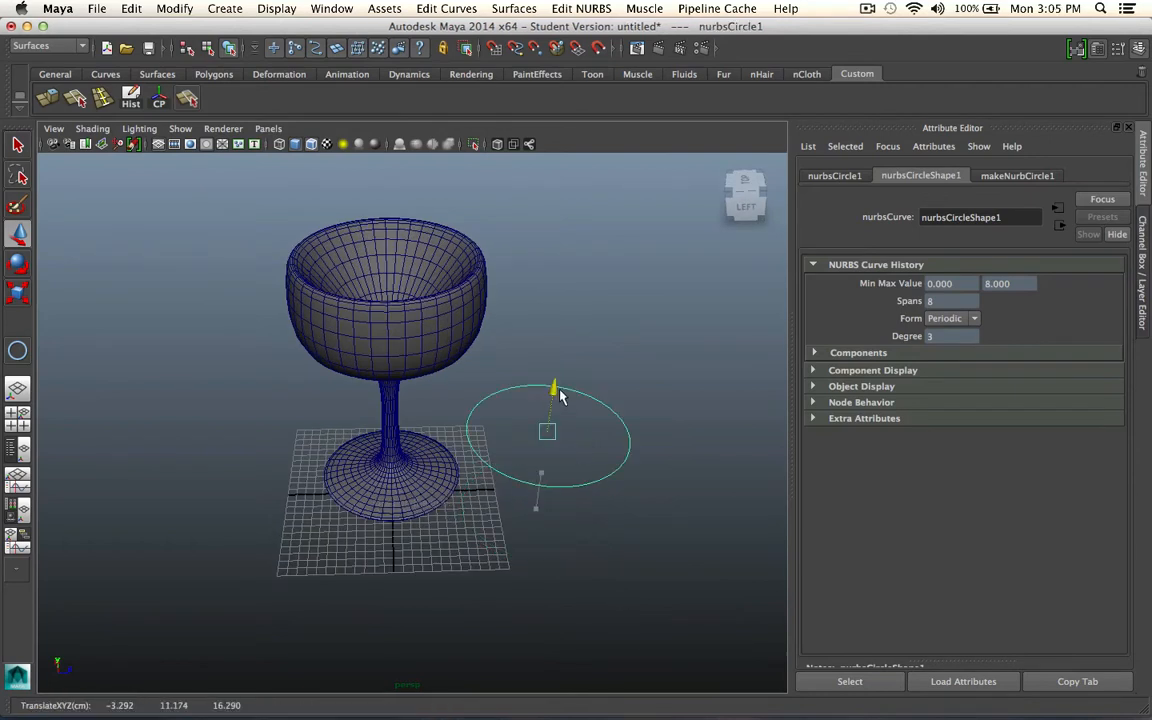
{"action": "left_click_drag", "start_coordinate": [603, 431], "coordinate": [658, 432]}
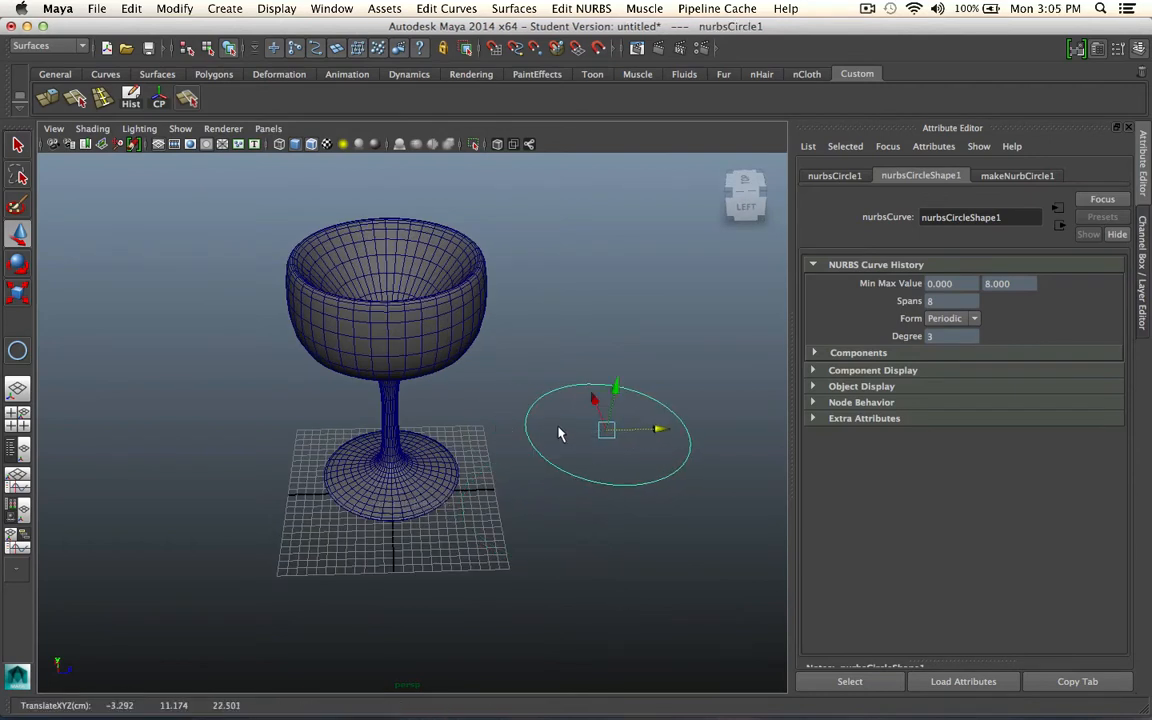
Pull one control vertex on the goblet side of the circle inward to dent the curve, and reselect the curve in object mode
{"action": "right_click_drag", "start_coordinate": [540, 405], "coordinate": [460, 366]}
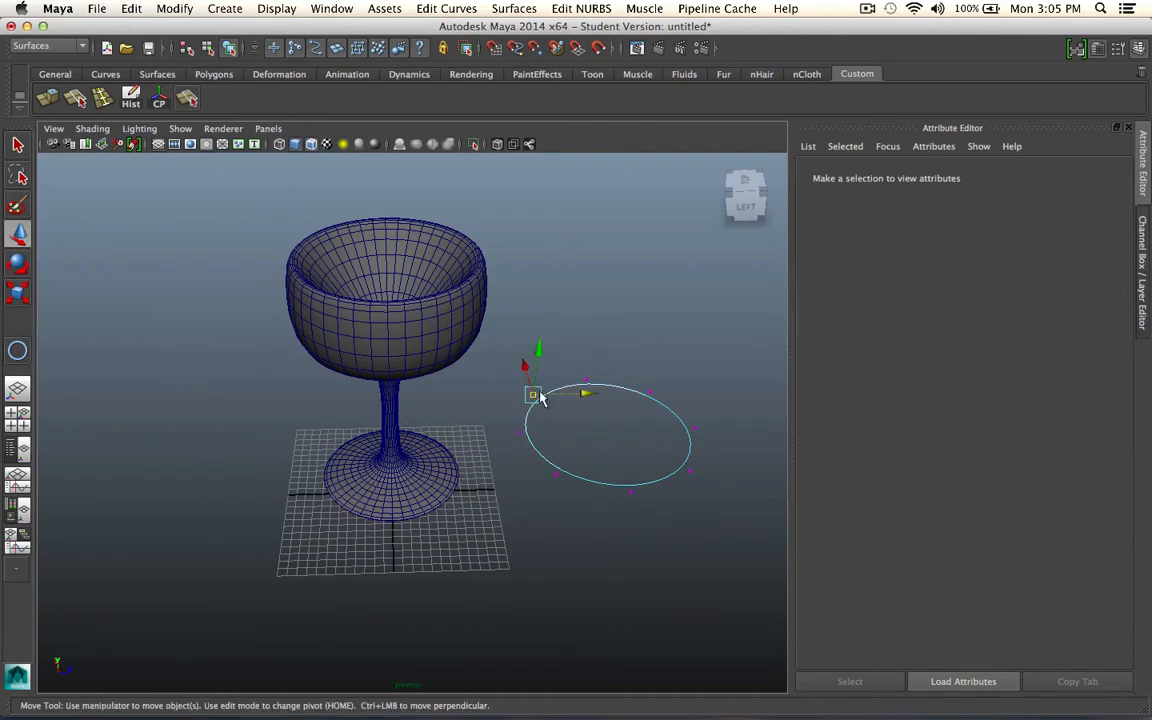
{"action": "left_click_drag", "start_coordinate": [525, 368], "coordinate": [629, 429]}
{"action": "right_click_drag", "start_coordinate": [614, 456], "coordinate": [630, 493]}
{"action": "left_click", "coordinate": [670, 492]}
{"action": "right_click_drag", "start_coordinate": [660, 412], "coordinate": [733, 392]}
{"action": "left_click", "coordinate": [687, 430]}
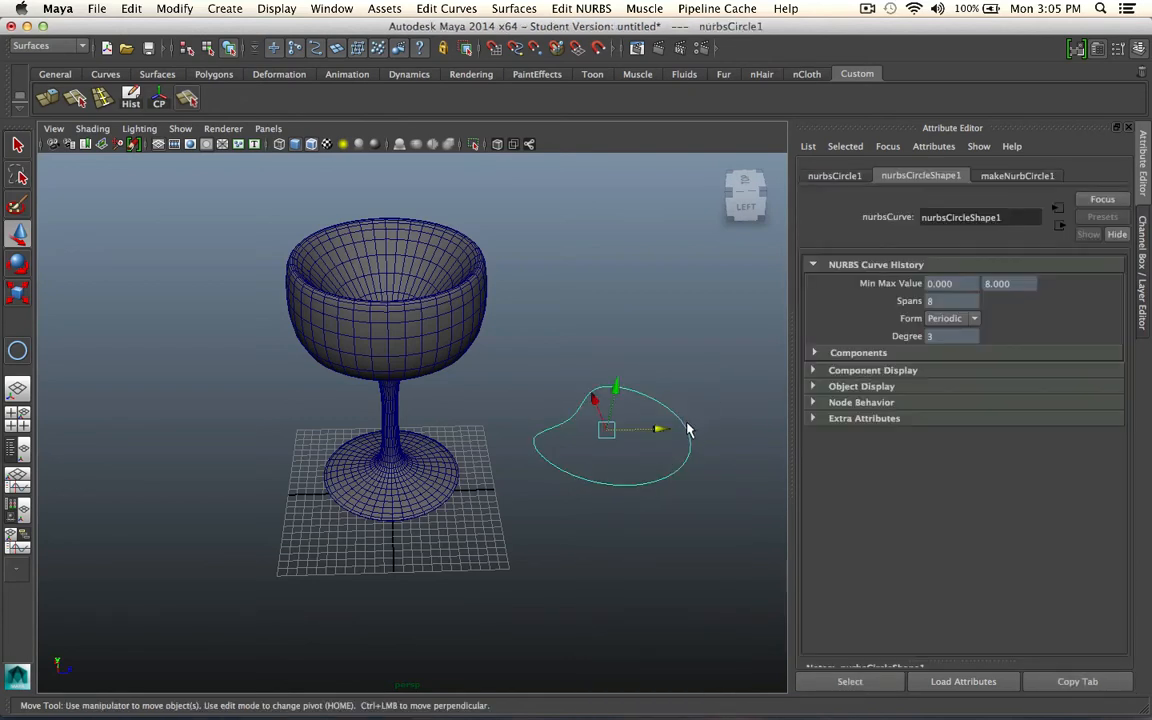
Revolve the dented circle curve about its own pivot, inspect the ring in shaded display, and undo the revolve
{"action": "left_click", "coordinate": [562, 10]}
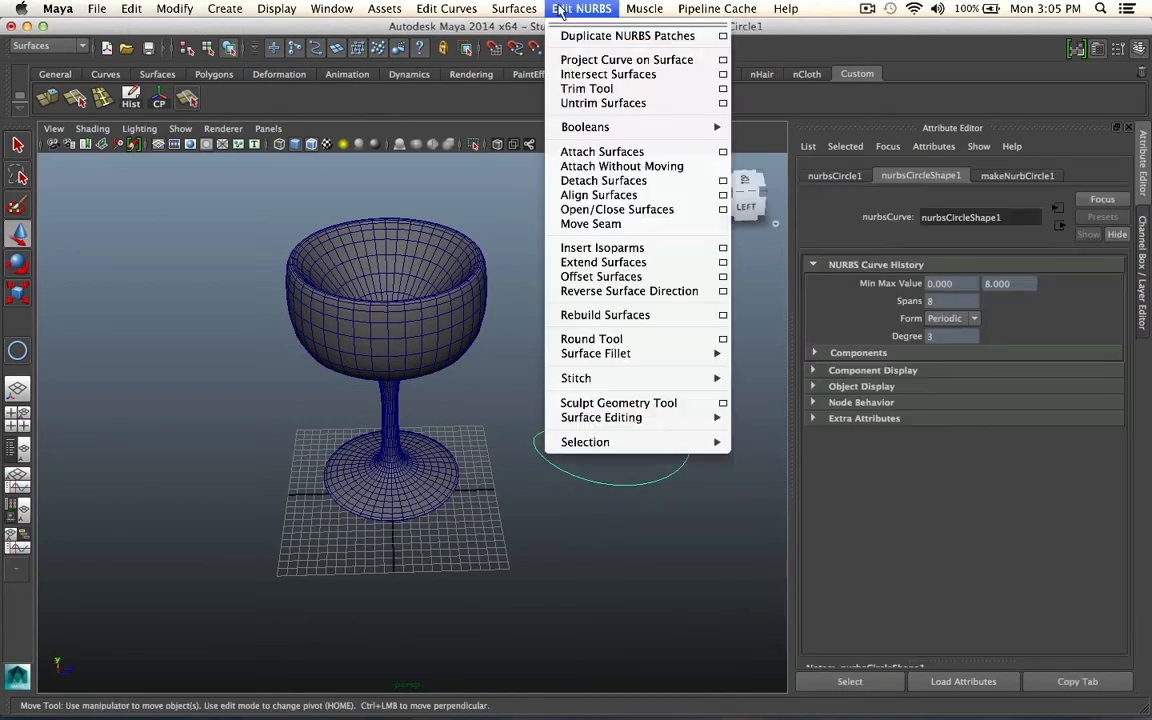
{"action": "left_click", "coordinate": [547, 8]}
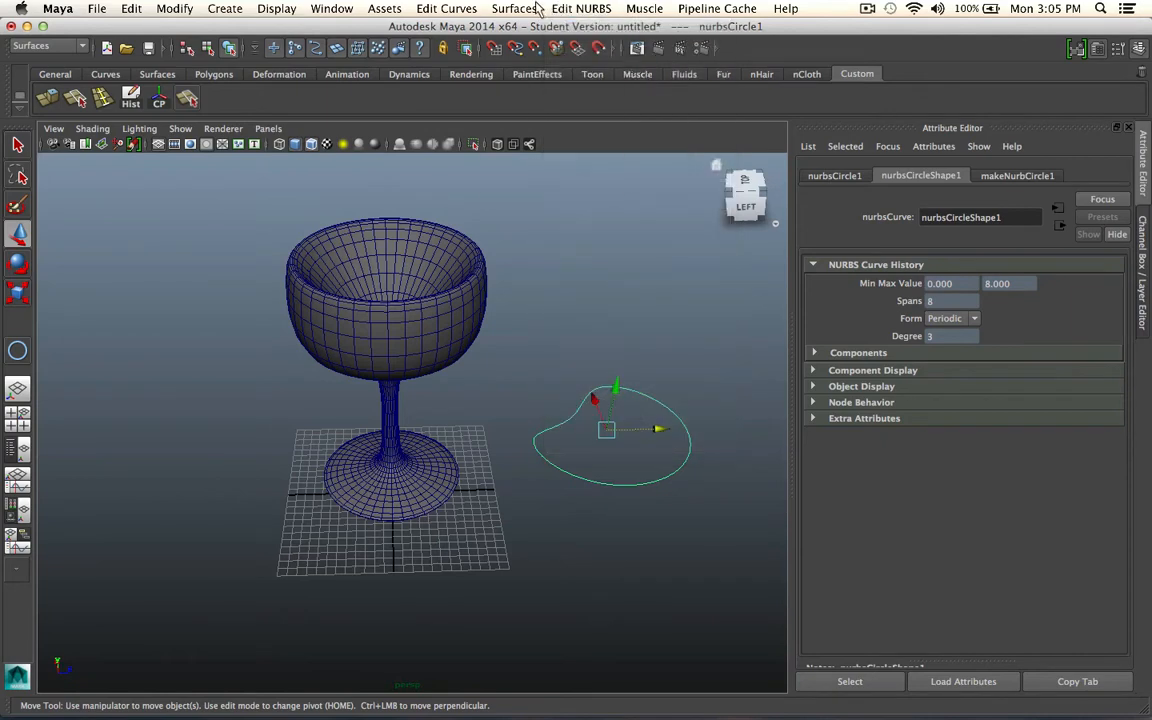
{"action": "left_click", "coordinate": [536, 8]}
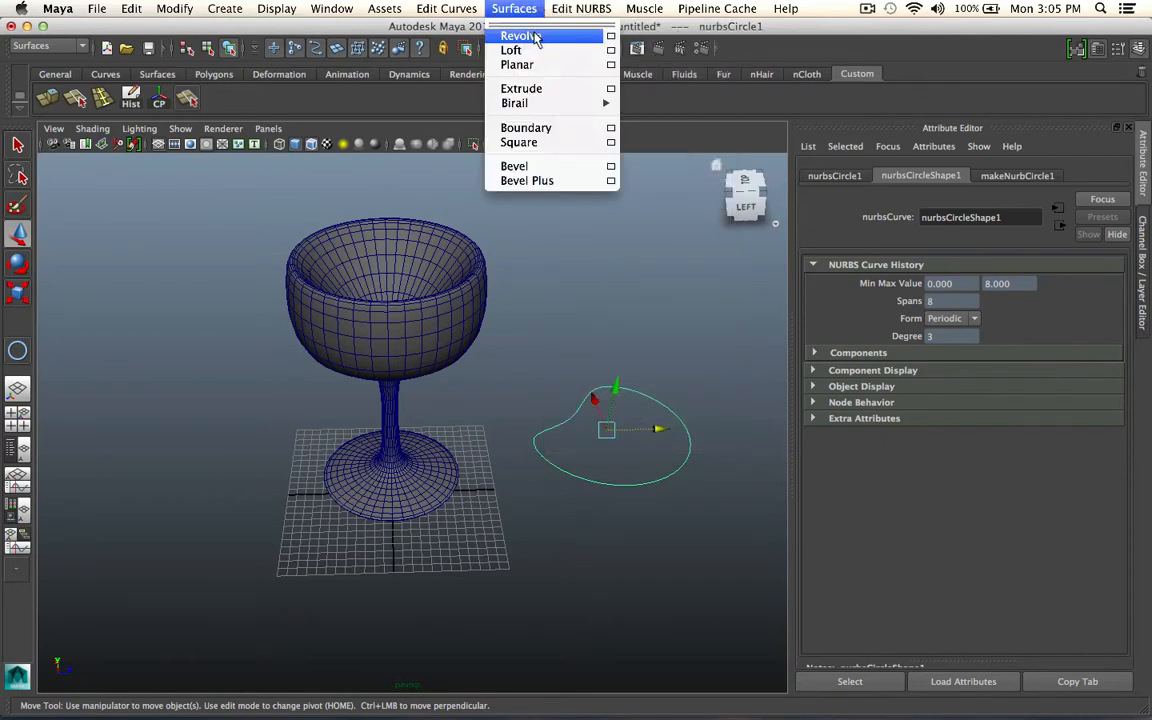
{"action": "left_click", "coordinate": [536, 38]}
{"action": "left_click_drag", "start_coordinate": [639, 409], "coordinate": [649, 385], "text": "alt"}
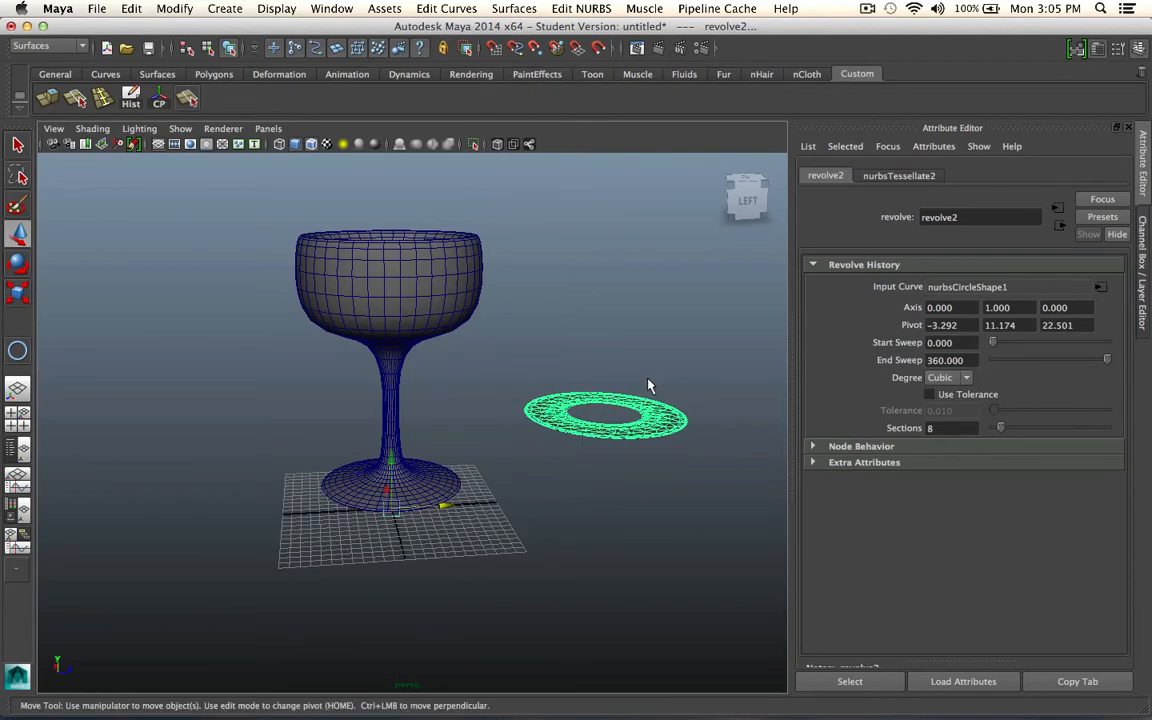
{"action": "key", "text": "5"}
{"action": "left_click", "coordinate": [658, 514]}
{"action": "mouse_move", "coordinate": [658, 514]}
{"action": "left_mouse_down", "text": "alt"}
{"action": "mouse_move", "coordinate": [663, 545]}
{"action": "mouse_move", "coordinate": [680, 467]}
{"action": "mouse_move", "coordinate": [680, 548]}
{"action": "left_mouse_up", "text": "alt"}
{"action": "key", "text": "z"}
{"action": "key", "text": "z"}
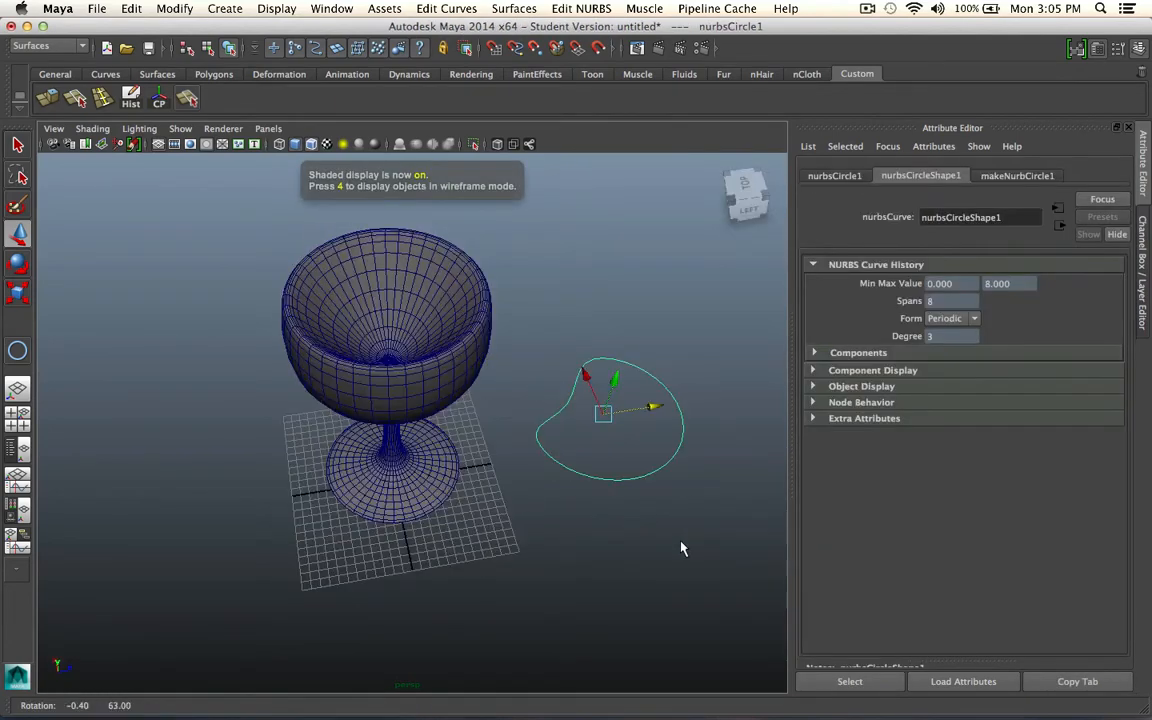
Try to loft the single dented circle curve, and reselect the curve
{"action": "left_click", "coordinate": [514, 8]}
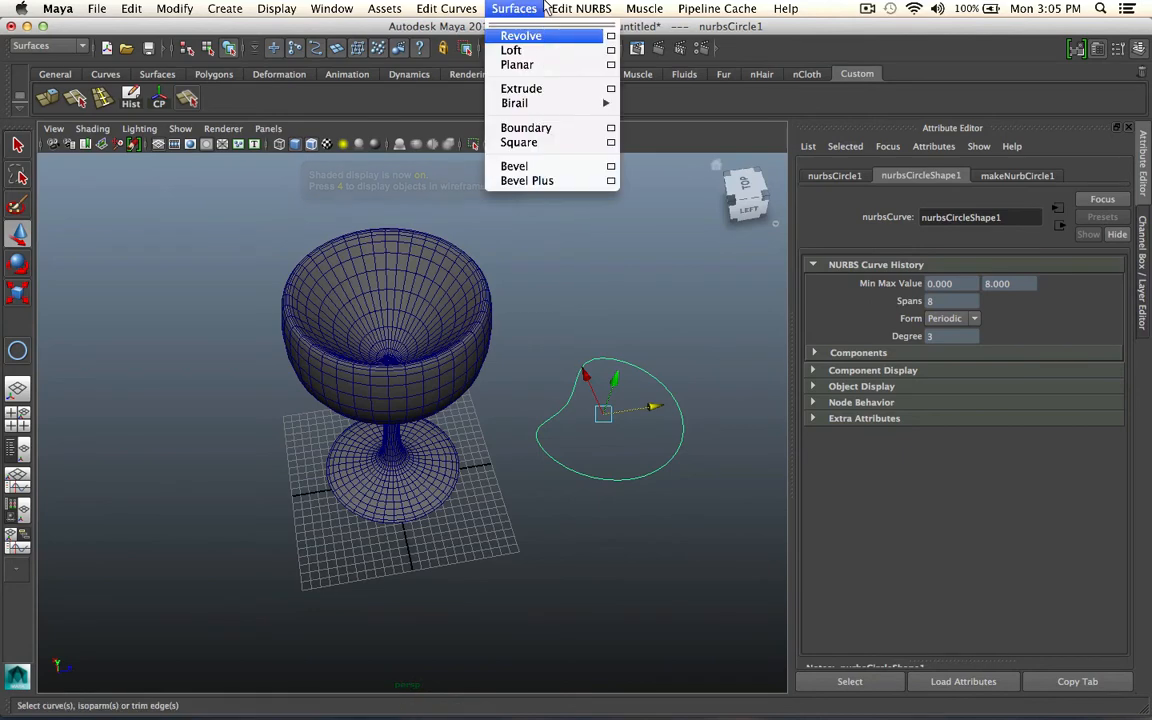
{"action": "left_click", "coordinate": [533, 50]}
{"action": "left_click_drag", "start_coordinate": [658, 452], "coordinate": [652, 414], "text": "alt"}
{"action": "left_click", "coordinate": [652, 414]}
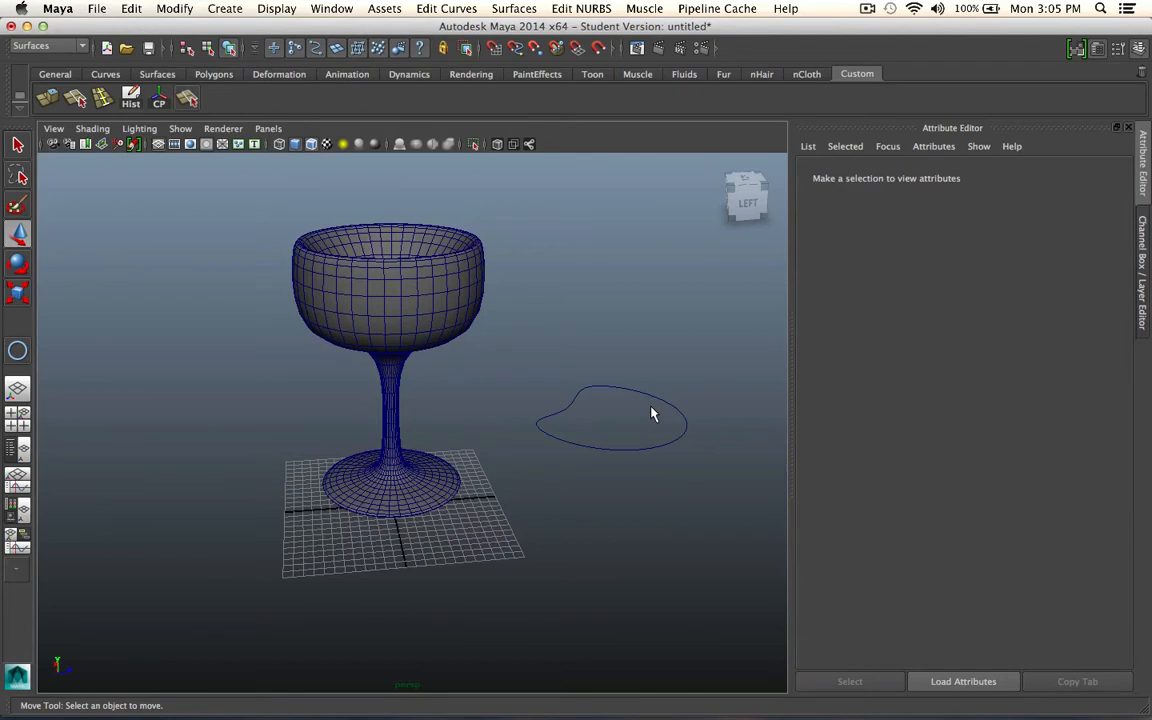
{"action": "left_click", "coordinate": [602, 449]}
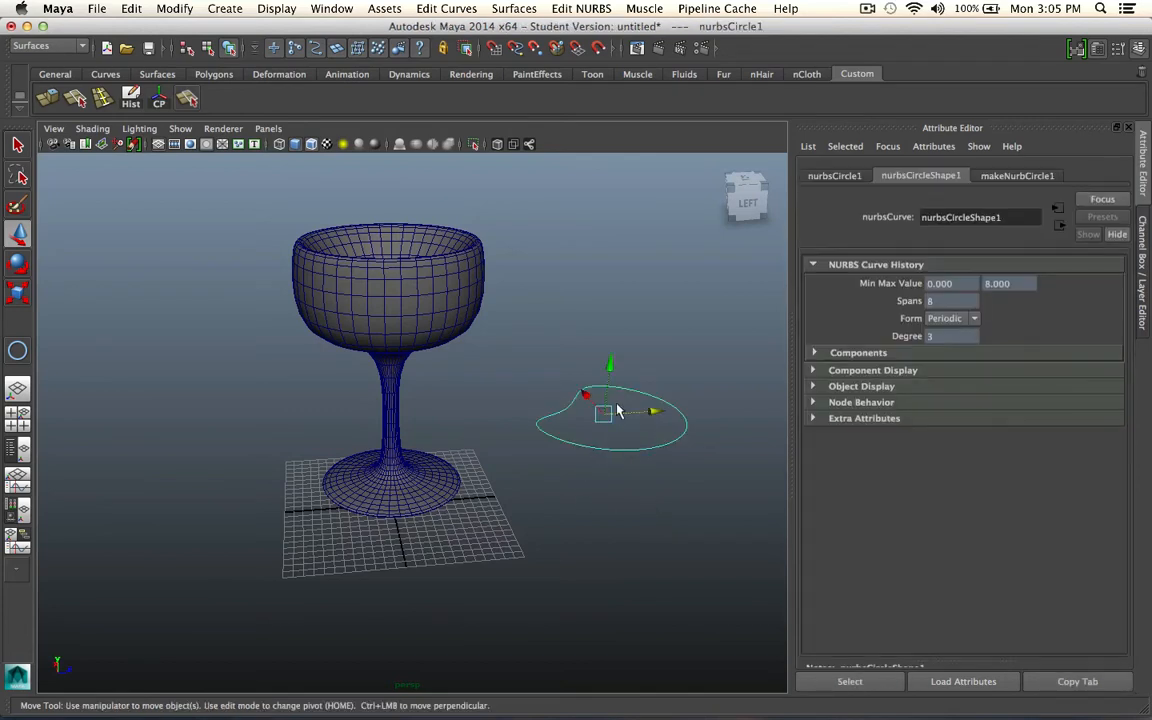
Duplicate the dented circle curve and raise the copy straight above the original
{"action": "left_click", "coordinate": [131, 8]}
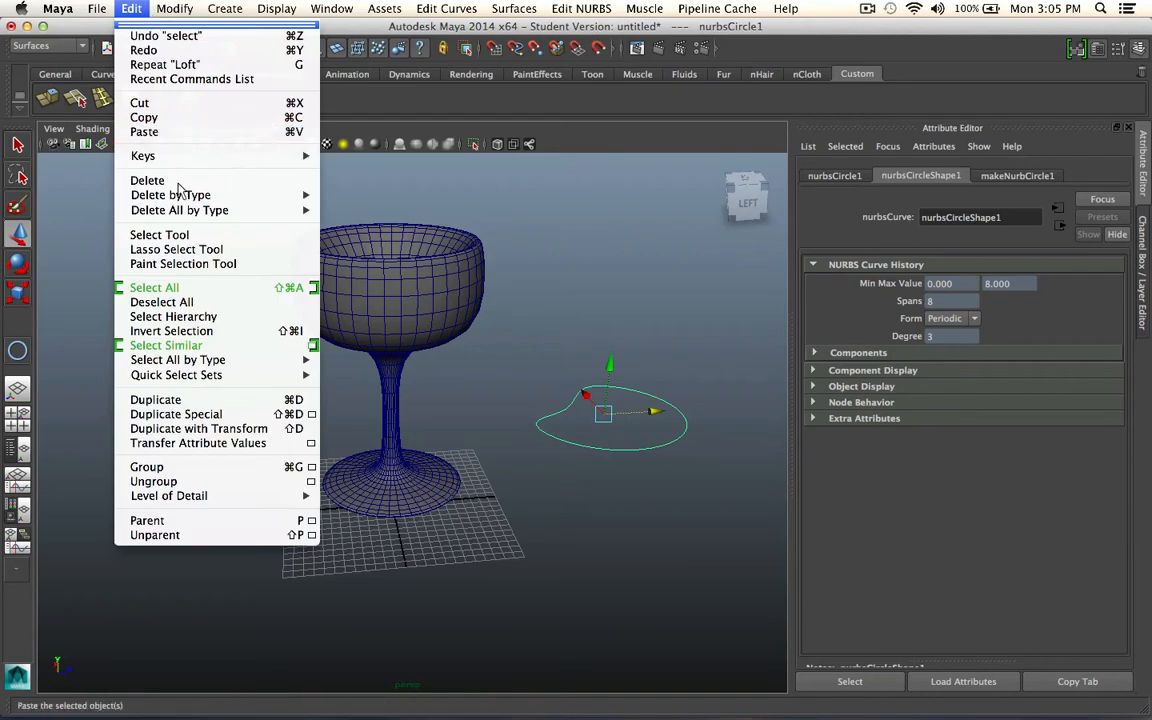
{"action": "left_click", "coordinate": [567, 325]}
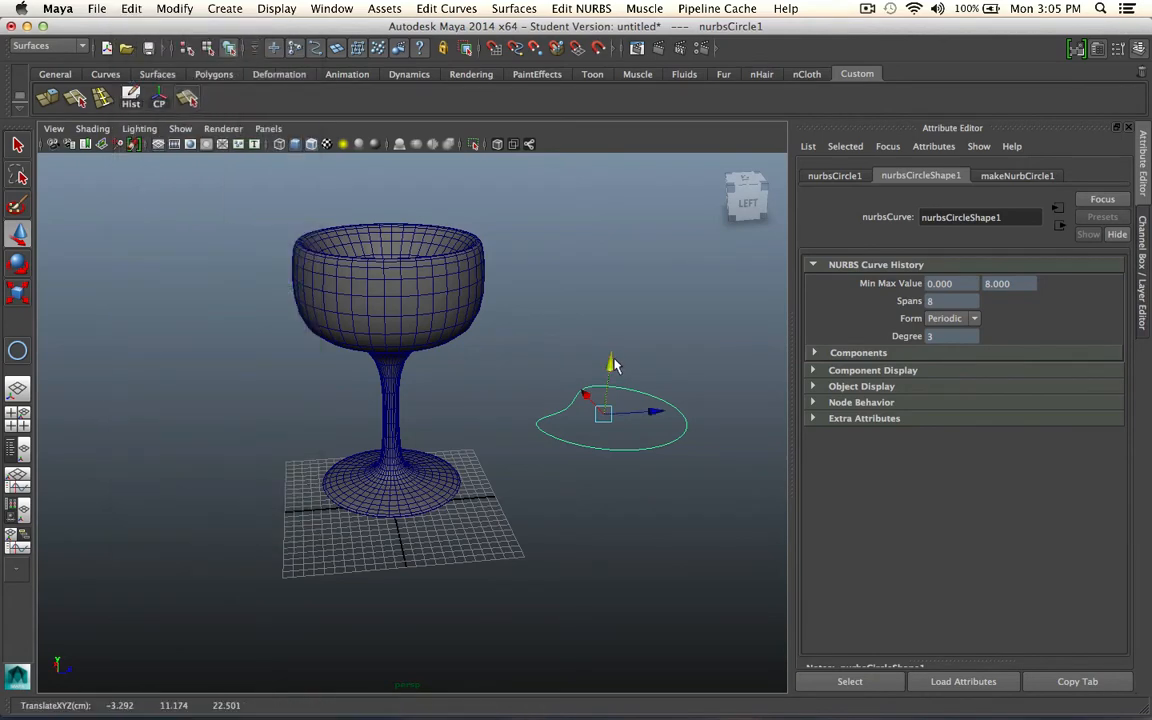
{"action": "key", "text": "ctrl+d"}
{"action": "left_click_drag", "start_coordinate": [610, 366], "coordinate": [604, 245]}
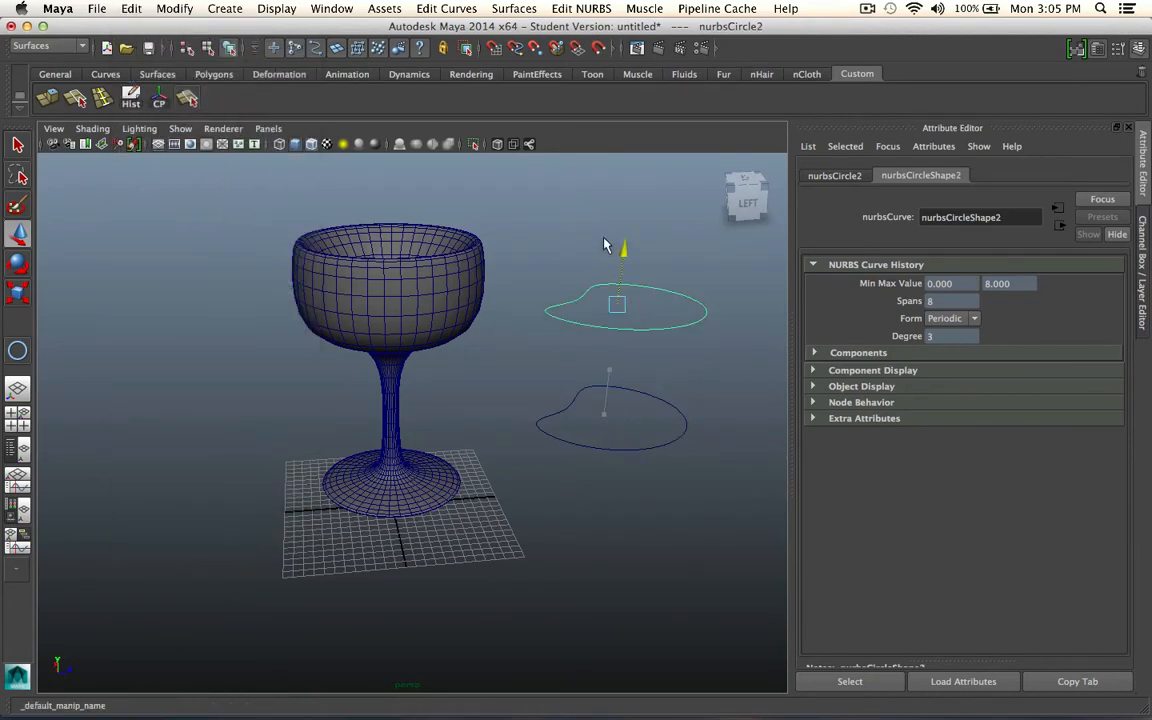
Loft a polygon surface between the upper and lower curves, and select the resulting wall
{"action": "left_click", "coordinate": [643, 390]}
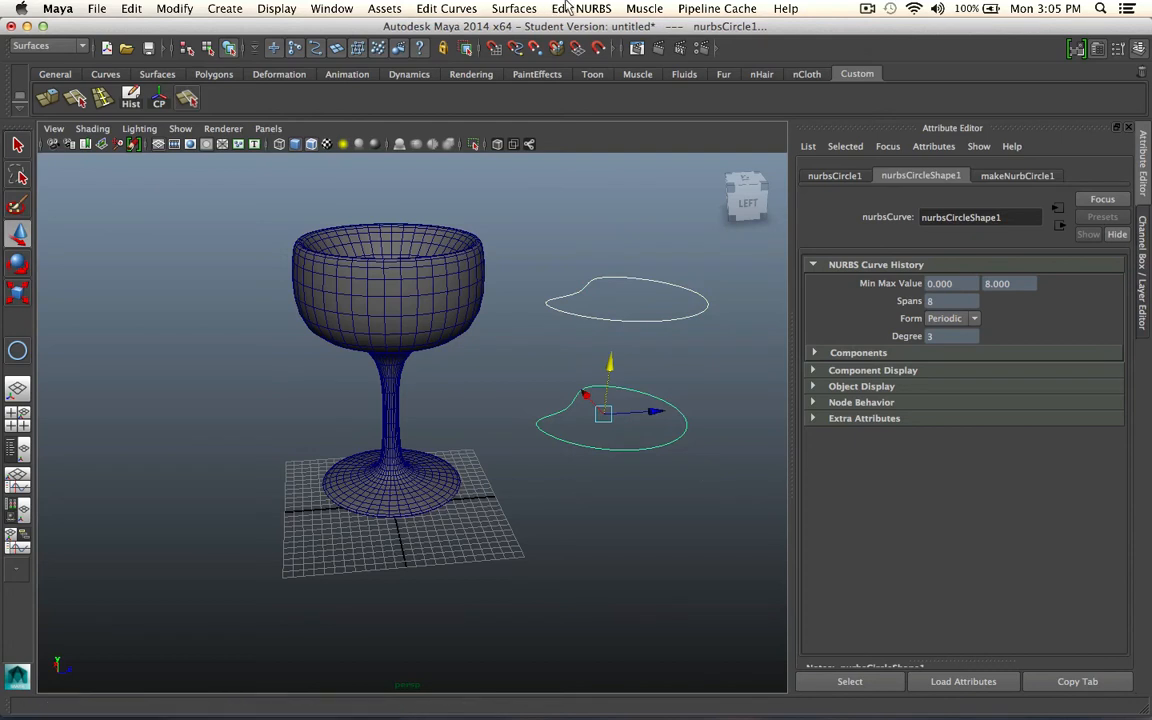
{"action": "left_click", "coordinate": [514, 8]}
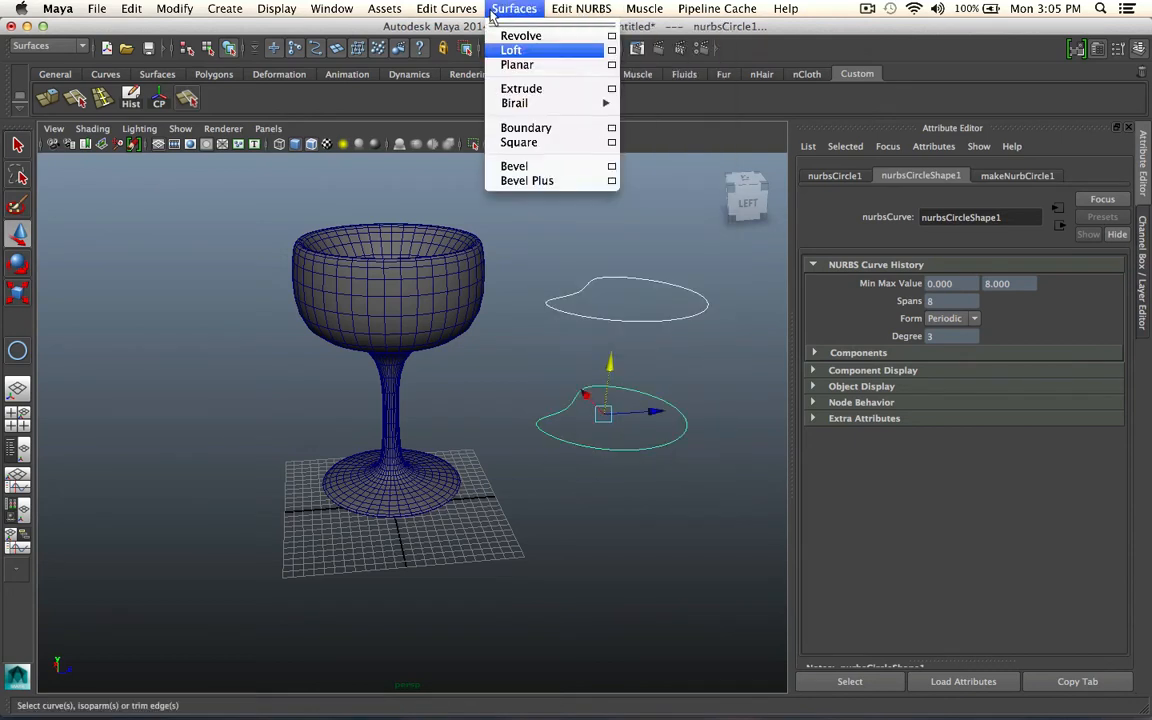
{"action": "left_click", "coordinate": [515, 49]}
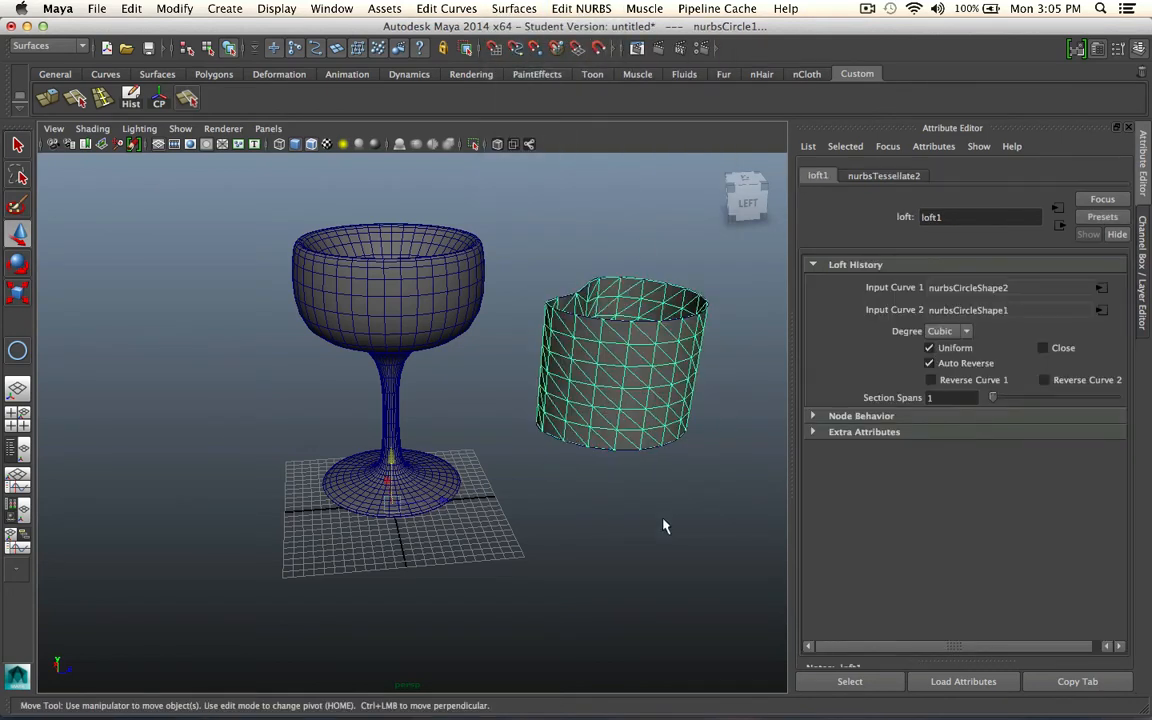
{"action": "left_click", "coordinate": [663, 527]}
{"action": "left_click", "coordinate": [626, 430]}
Review the Loft options for output geometry and tessellation, close them without applying, and view the lofted wall from the side
{"action": "left_click", "coordinate": [514, 8]}
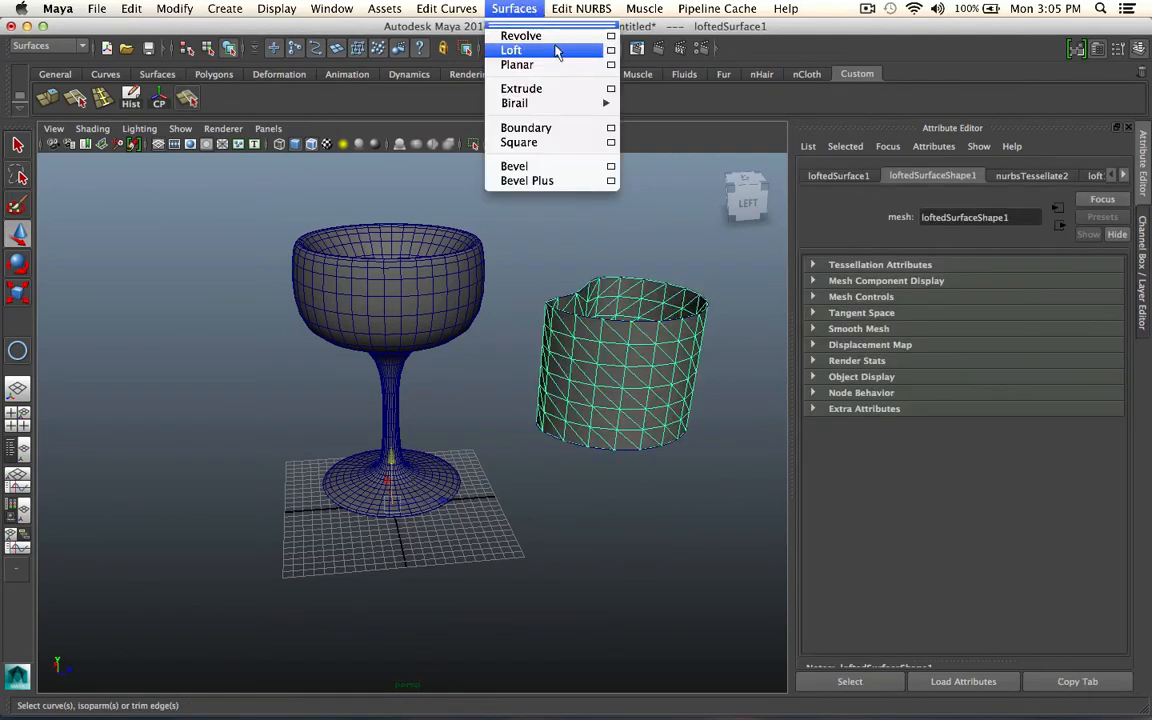
{"action": "left_click", "coordinate": [612, 50]}
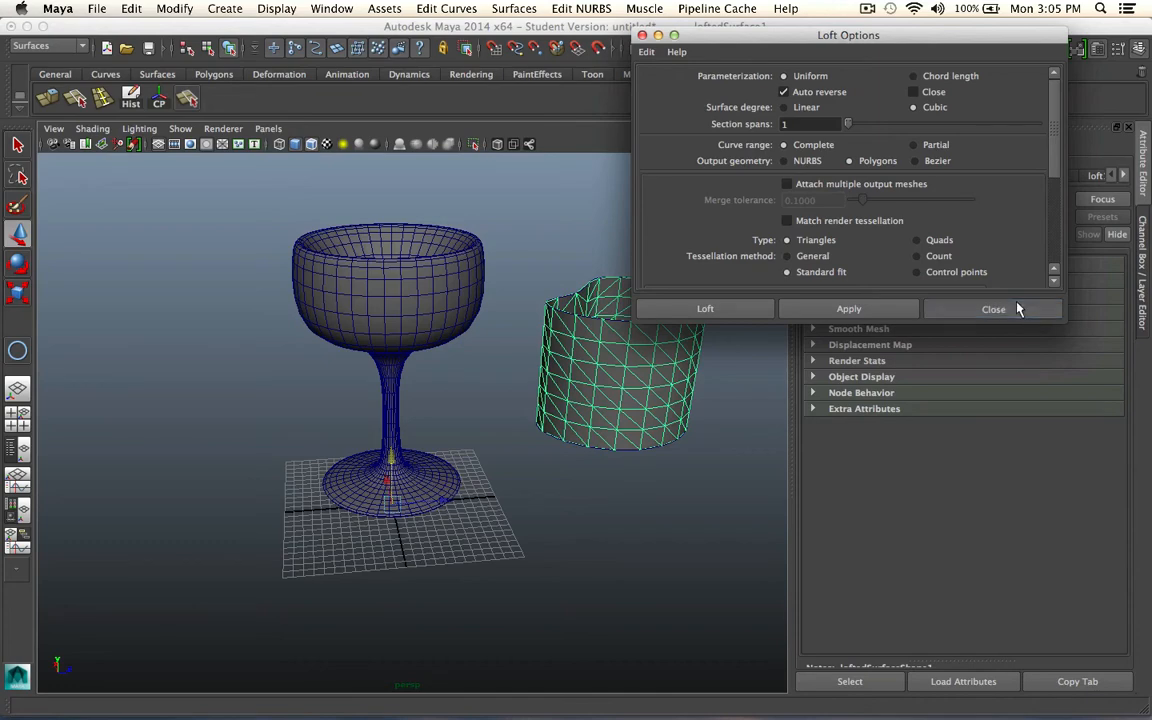
{"action": "left_click", "coordinate": [948, 309]}
{"action": "left_click_drag", "start_coordinate": [659, 374], "coordinate": [622, 392], "text": "alt"}
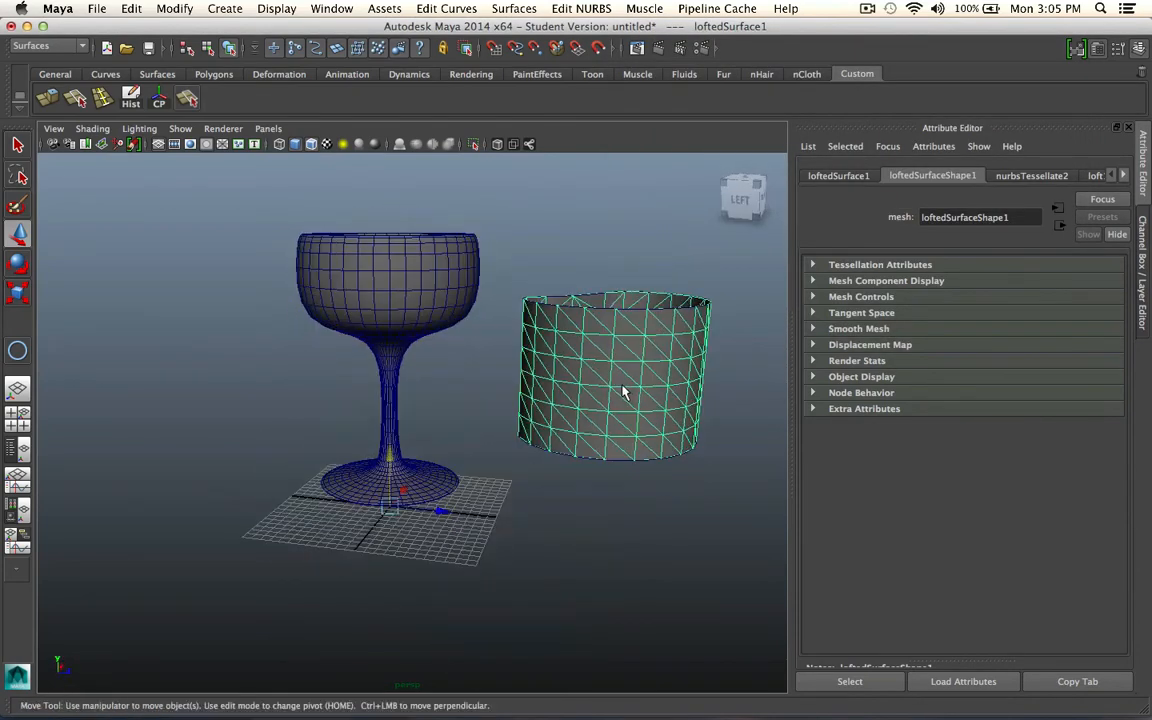
Undo the loft and delete the raised copy of the circle curve
{"action": "key", "text": "z"}
{"action": "key", "text": "z"}
{"action": "key", "text": "z"}
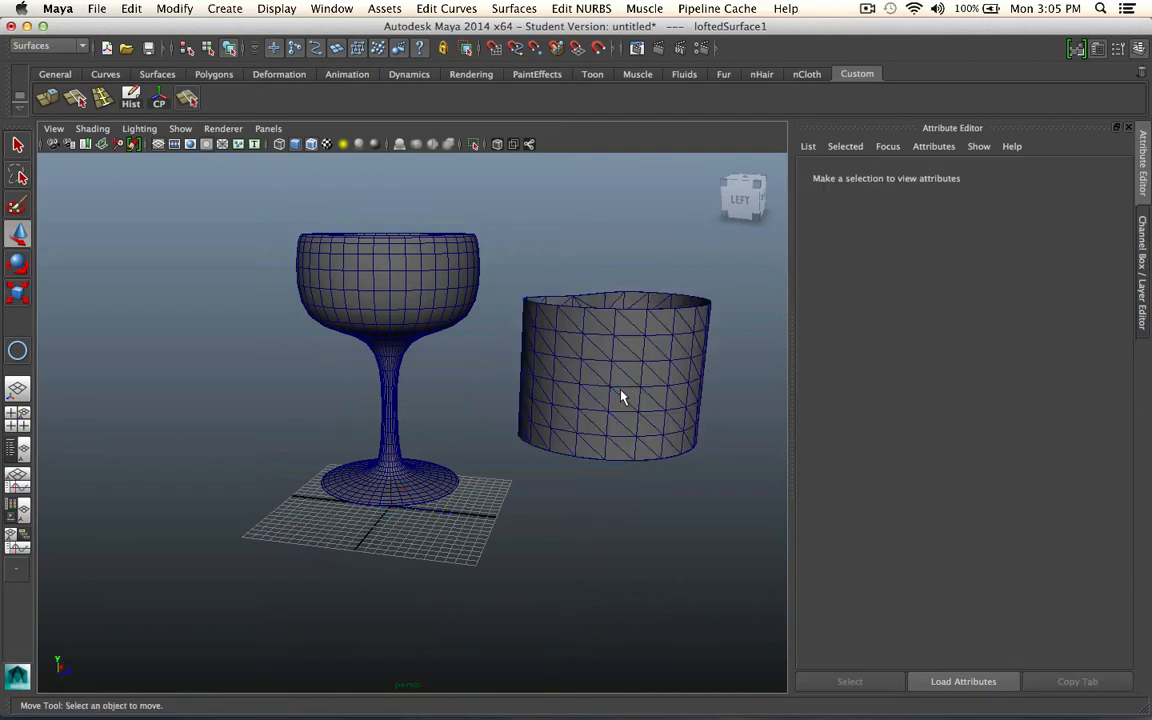
{"action": "left_click", "coordinate": [593, 298]}
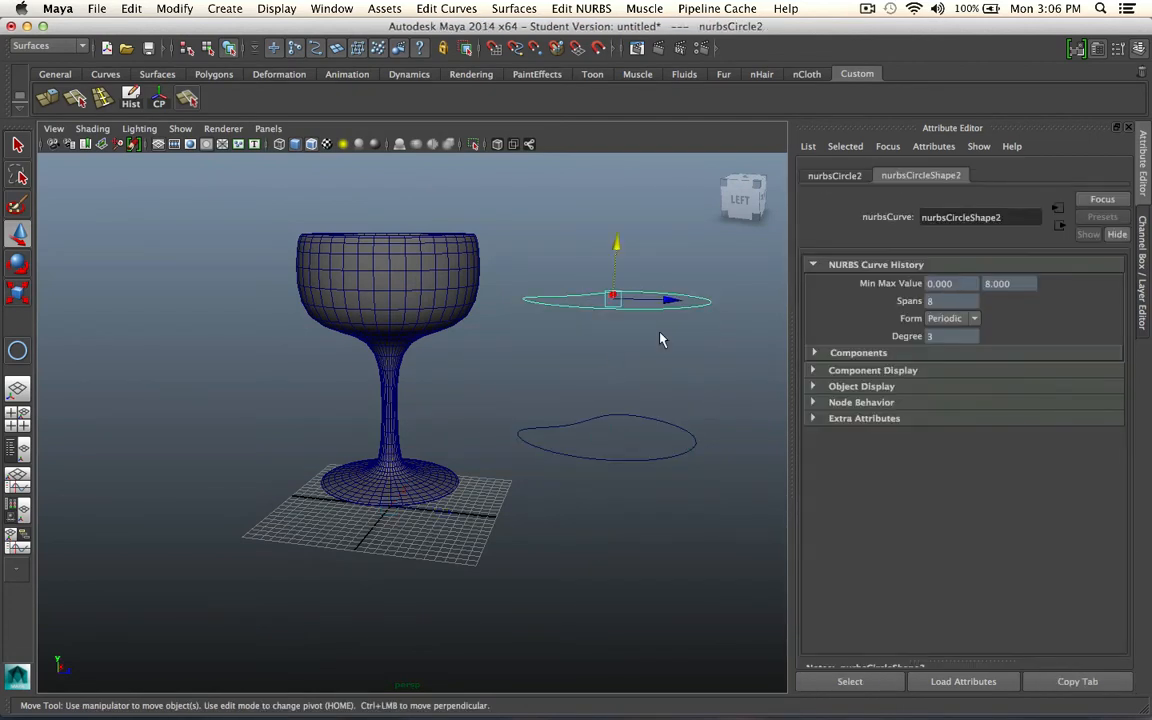
{"action": "key", "text": "Delete"}
Fill the remaining dented circle curve with a Planar surface
{"action": "left_click_drag", "start_coordinate": [599, 403], "coordinate": [666, 516]}
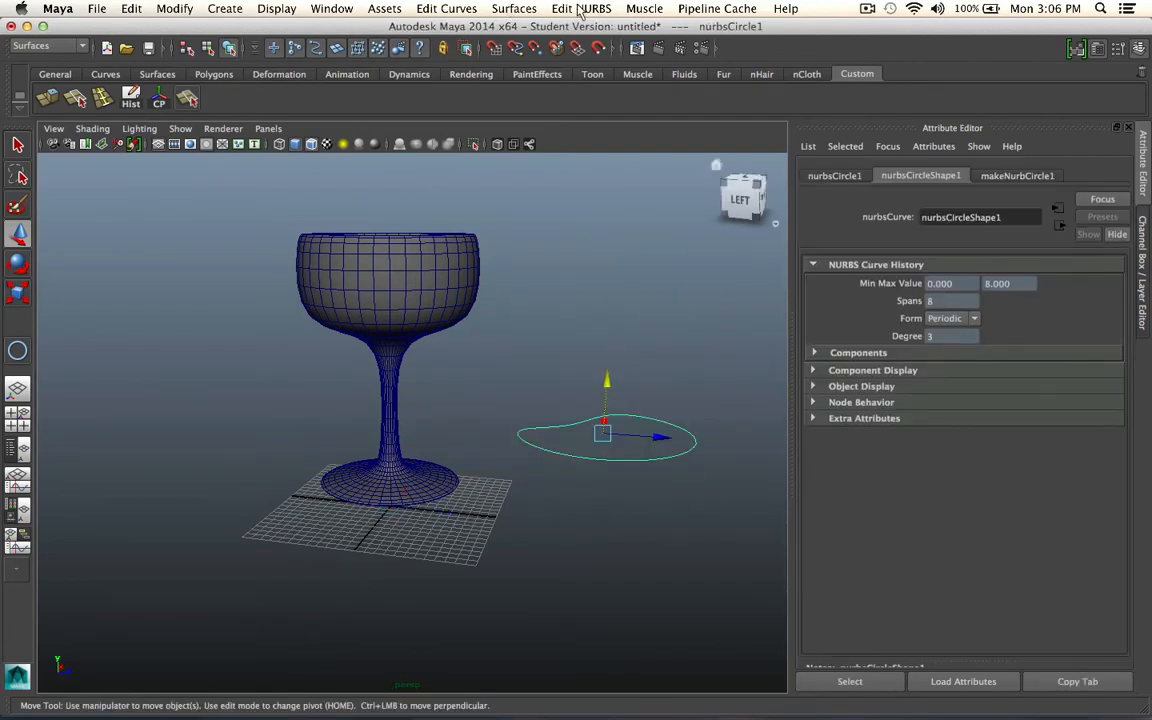
{"action": "left_click", "coordinate": [580, 8]}
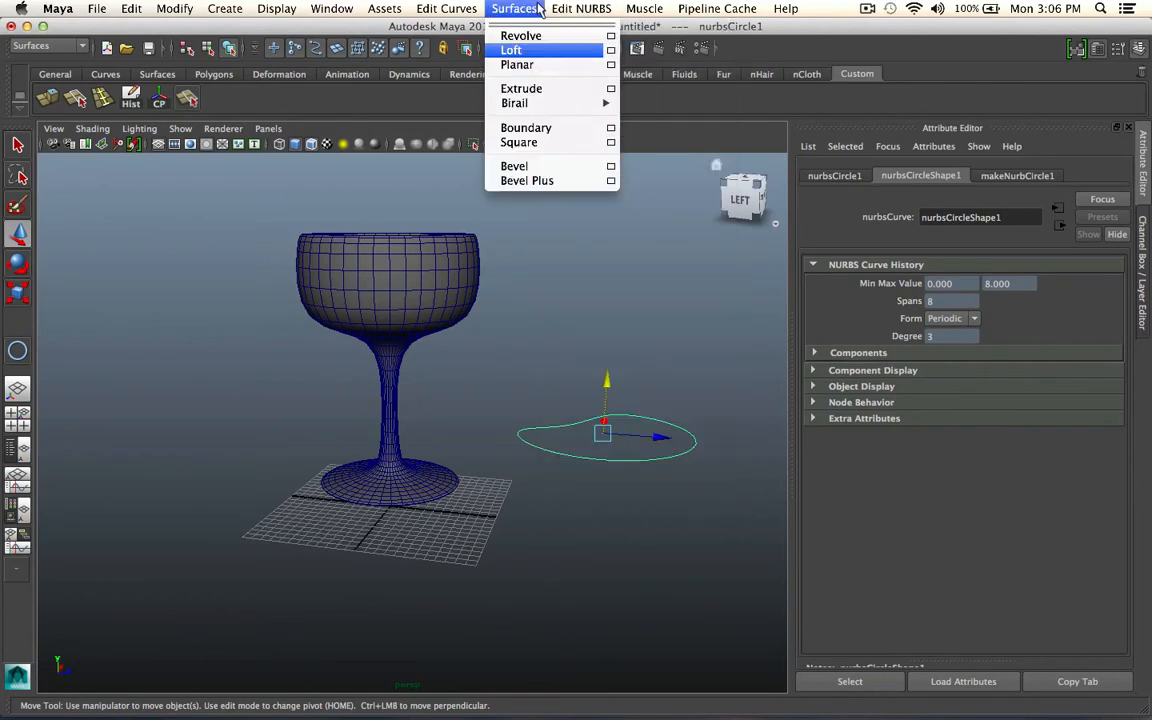
{"action": "left_click", "coordinate": [540, 65]}
{"action": "left_click_drag", "start_coordinate": [627, 357], "coordinate": [571, 506], "text": "alt"}
{"action": "left_click_drag", "start_coordinate": [681, 432], "coordinate": [608, 490], "text": "alt"}
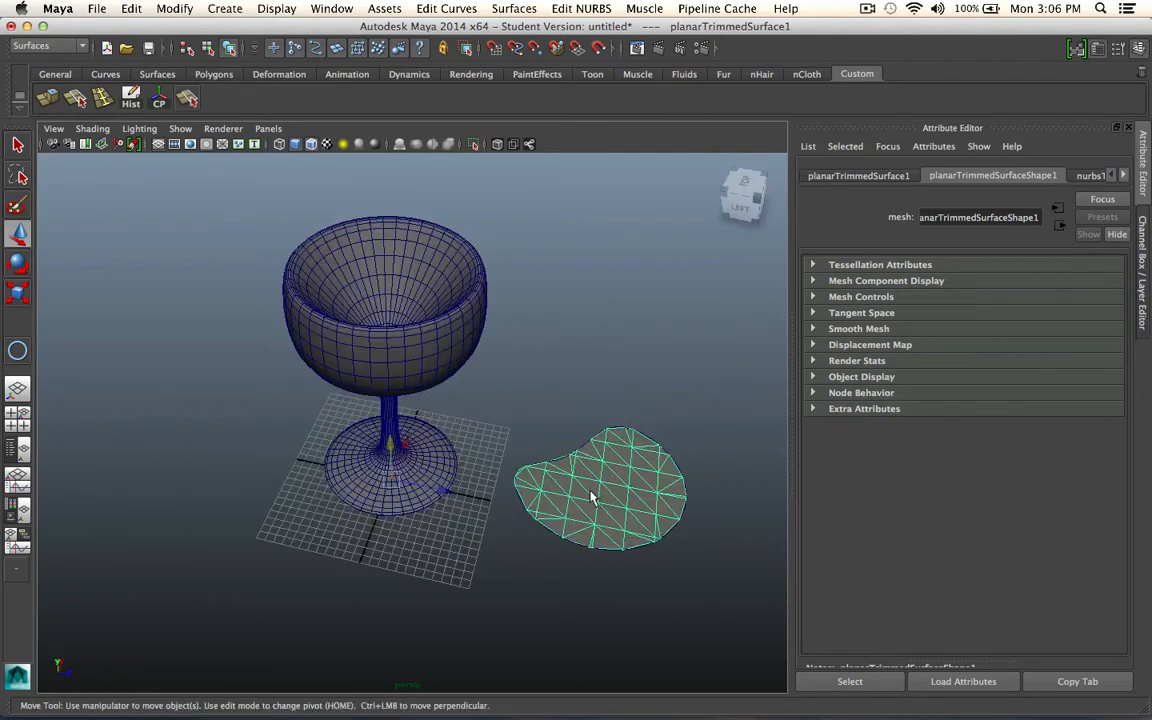
Set the planar surface's tessellation format to Count
{"action": "left_click", "coordinate": [594, 8]}
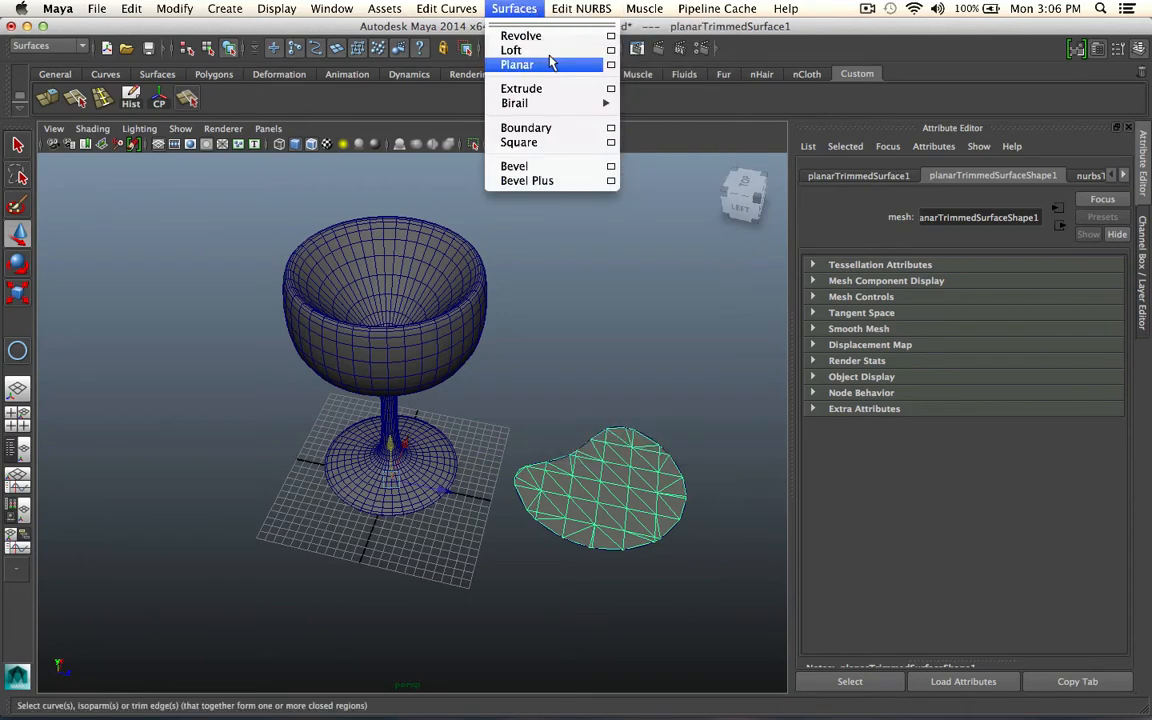
{"action": "left_click", "coordinate": [1081, 173]}
{"action": "left_click", "coordinate": [1084, 176]}
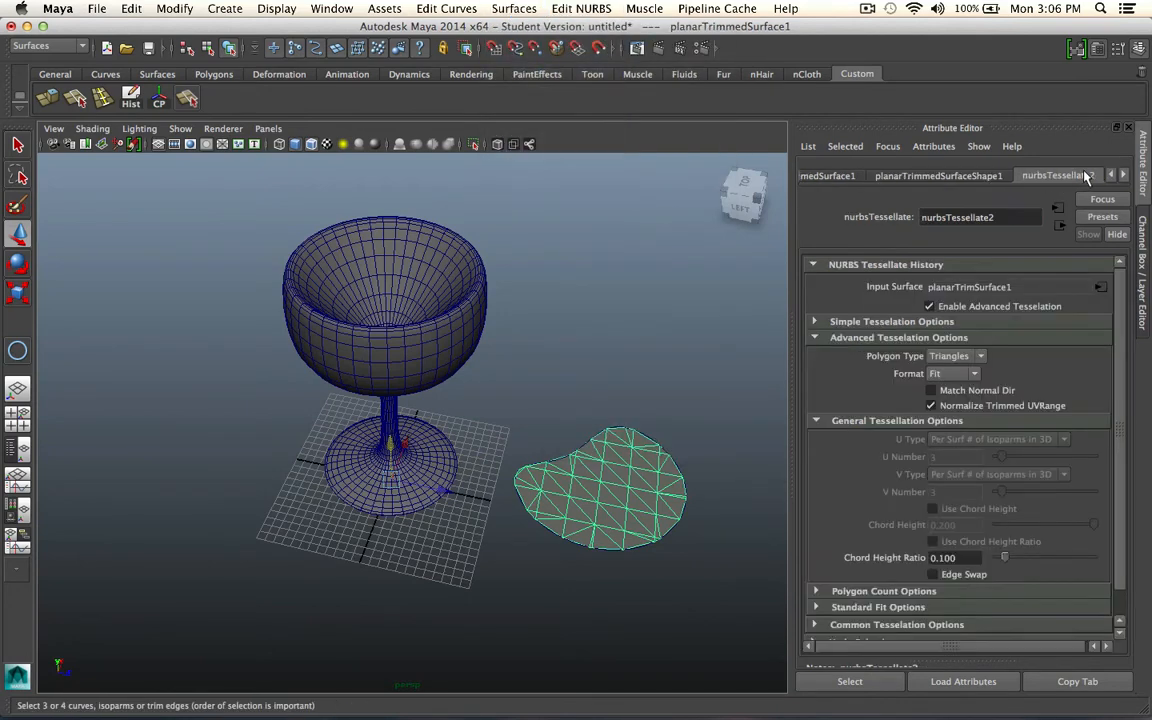
{"action": "left_click", "coordinate": [955, 374]}
{"action": "left_click", "coordinate": [962, 389]}
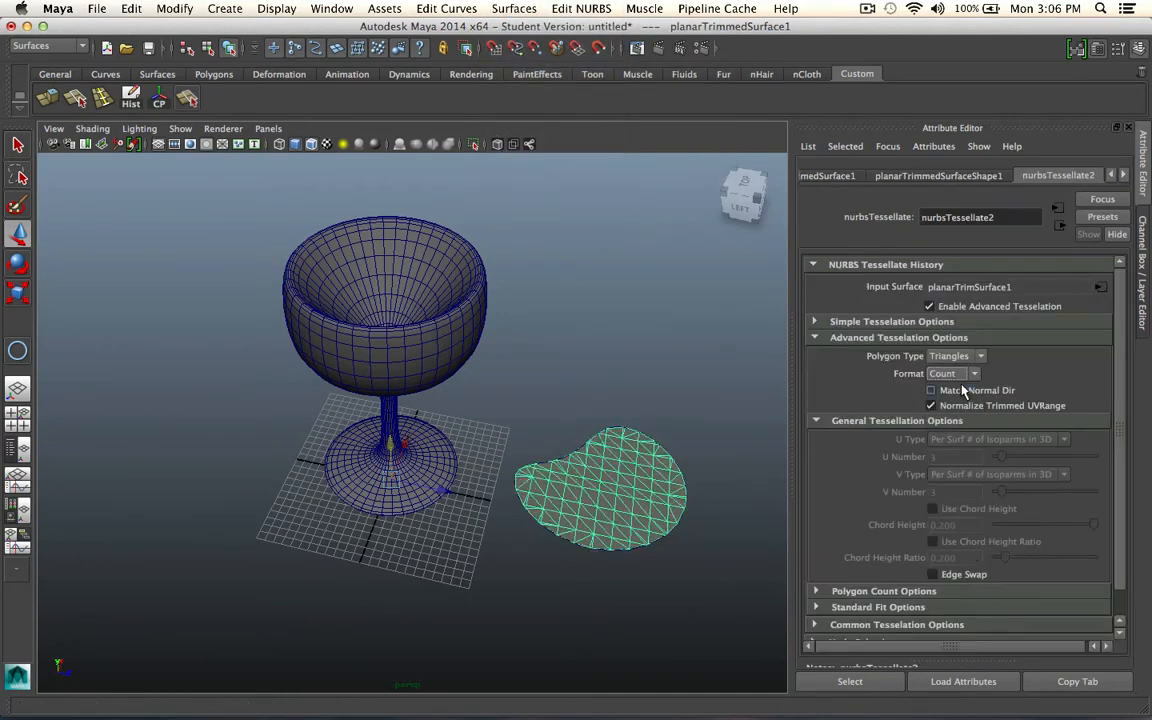
Try Quads as the planar surface's polygon type, and set it back to Triangles
{"action": "left_click", "coordinate": [948, 357]}
{"action": "left_click", "coordinate": [946, 382]}
{"action": "left_click", "coordinate": [955, 357]}
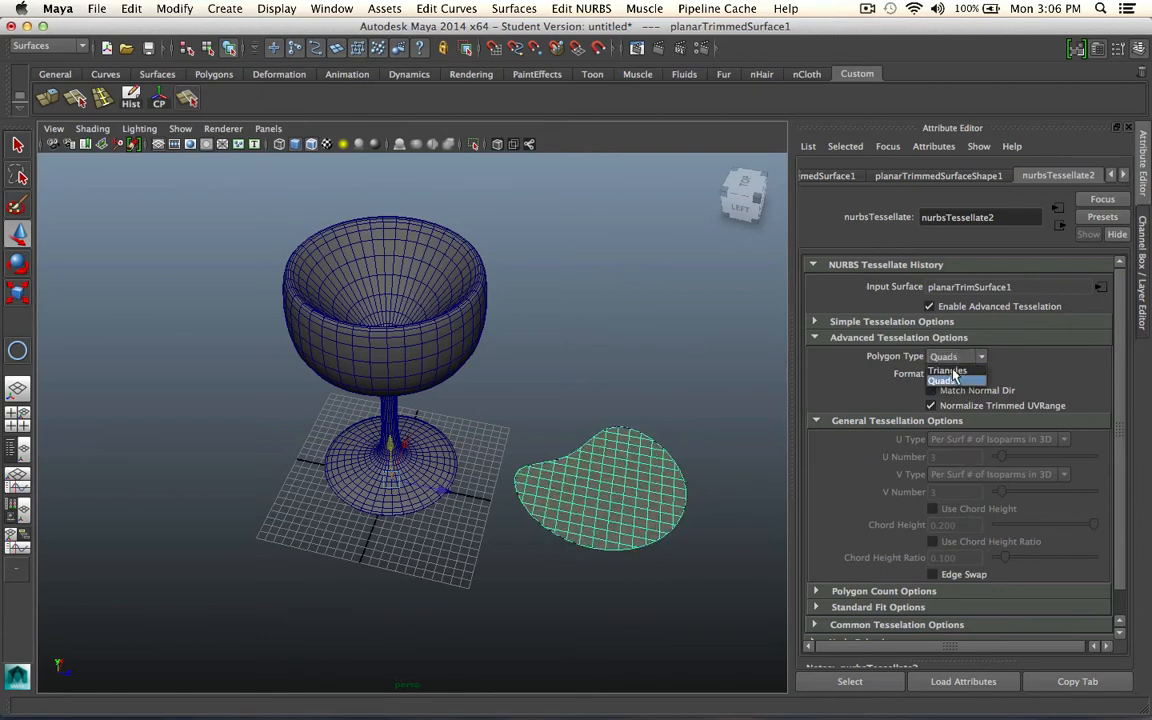
{"action": "left_click", "coordinate": [955, 372]}
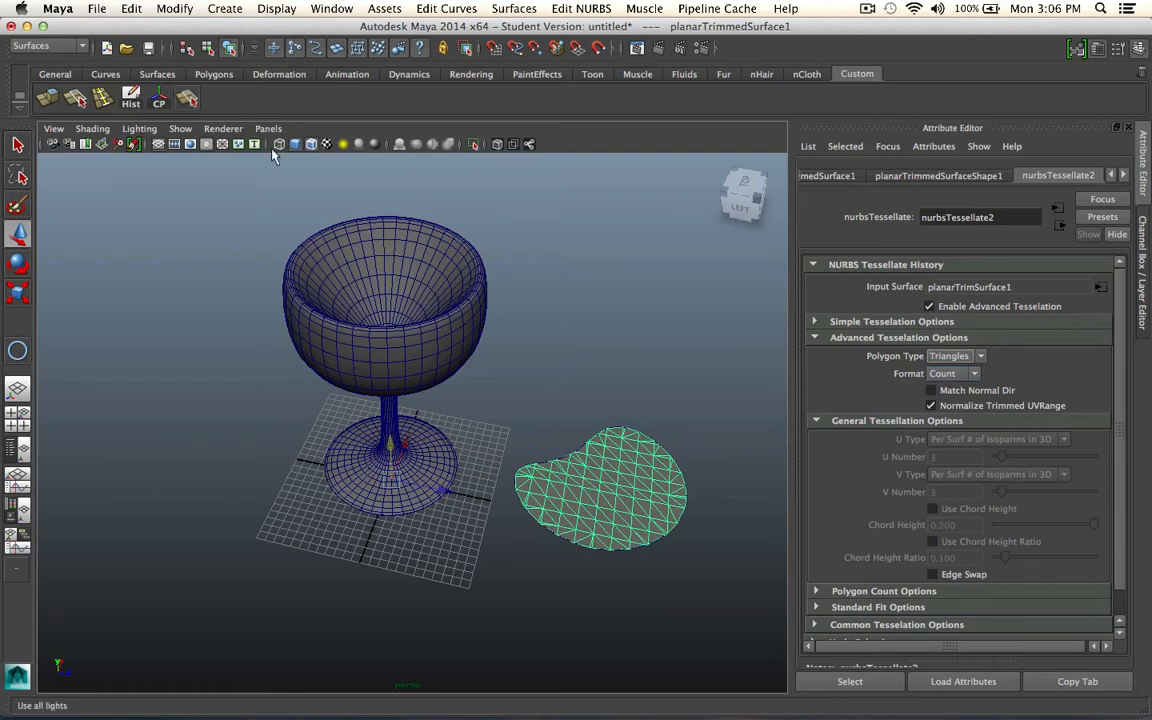
Clear the scene by deleting the planar surface, the dented circle curve and the goblet
{"action": "mouse_move", "coordinate": [504, 467]}
{"action": "left_mouse_down", "text": "alt"}
{"action": "mouse_move", "coordinate": [594, 414]}
{"action": "mouse_move", "coordinate": [519, 478]}
{"action": "left_mouse_up", "text": "alt"}
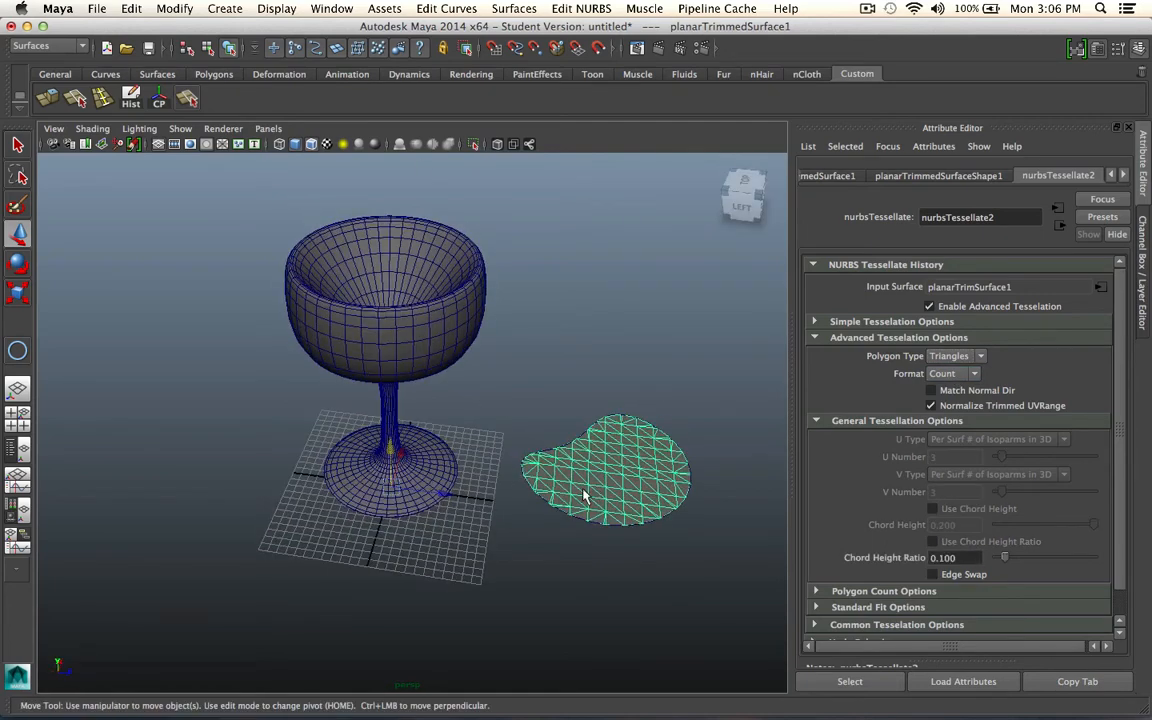
{"action": "key", "text": "Delete"}
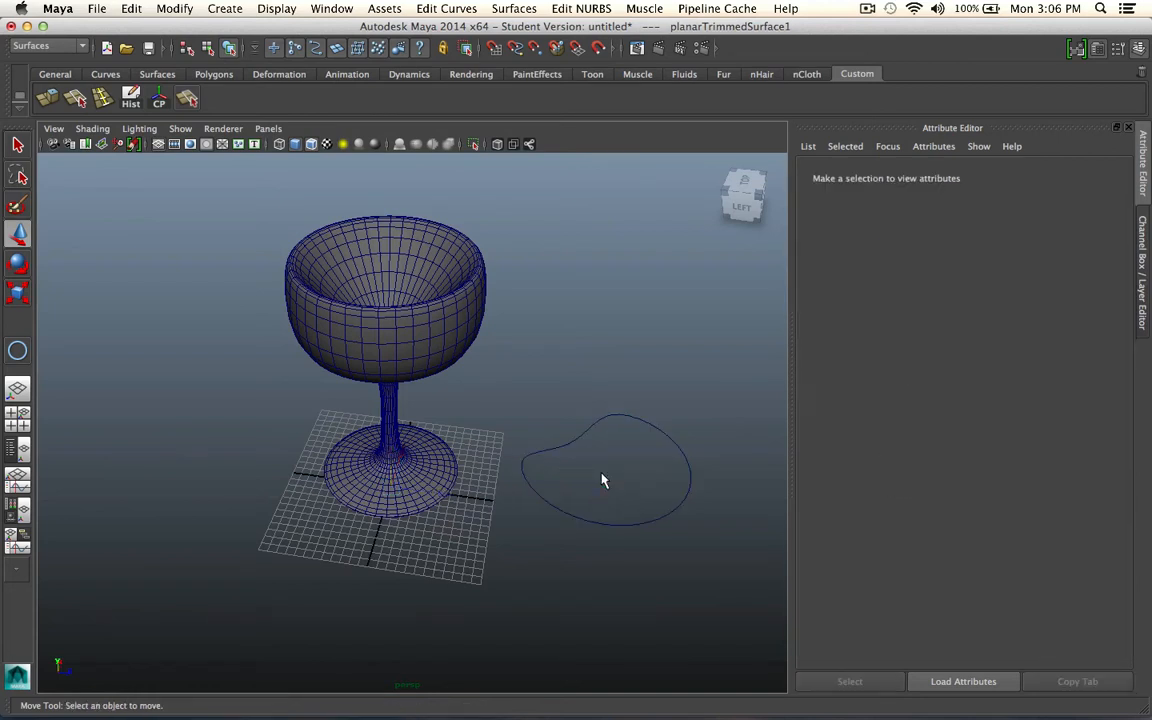
{"action": "left_click_drag", "start_coordinate": [548, 378], "coordinate": [661, 643]}
{"action": "key", "text": "Delete"}
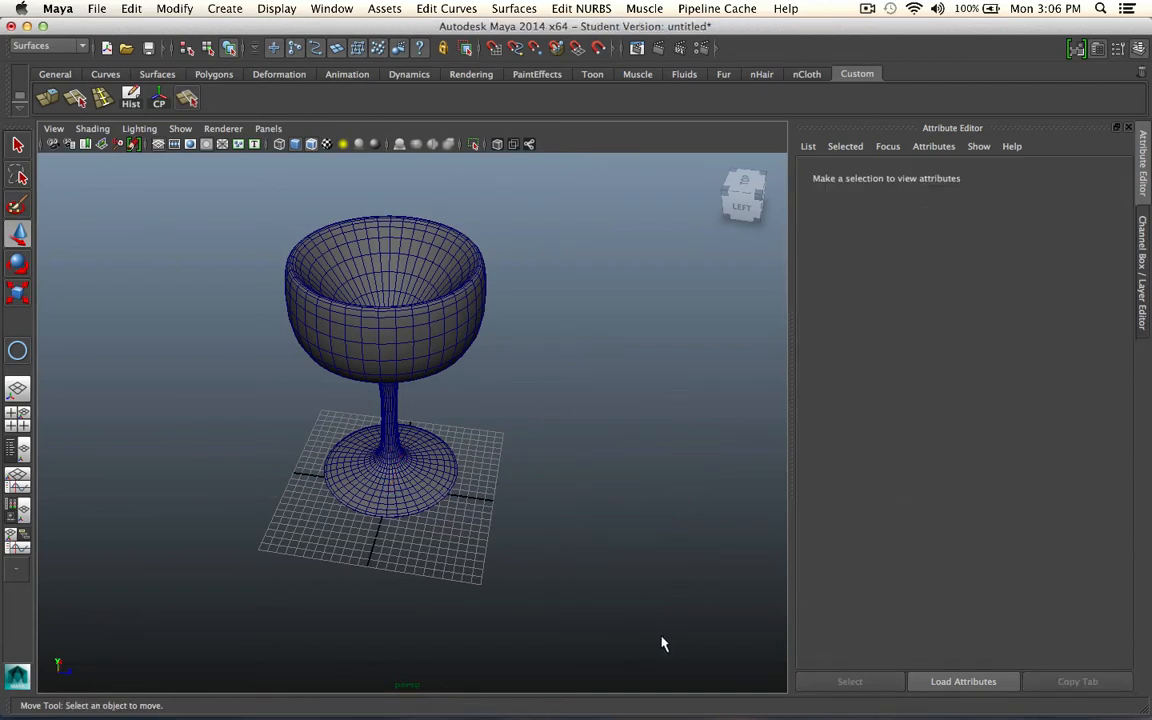
{"action": "left_click_drag", "start_coordinate": [289, 374], "coordinate": [555, 543]}
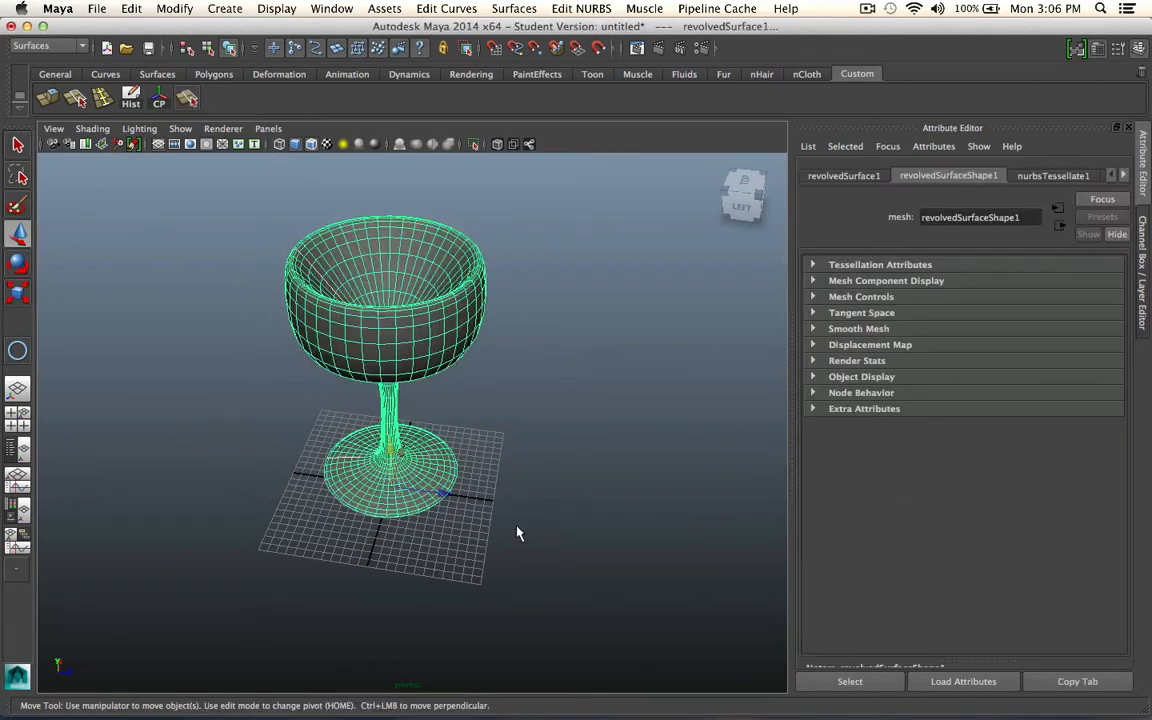
{"action": "key", "text": "Delete"}
Start a CV curve in the side view, placing its first points from below the origin upward and outward from the vertical axis
{"action": "key", "text": "space"}
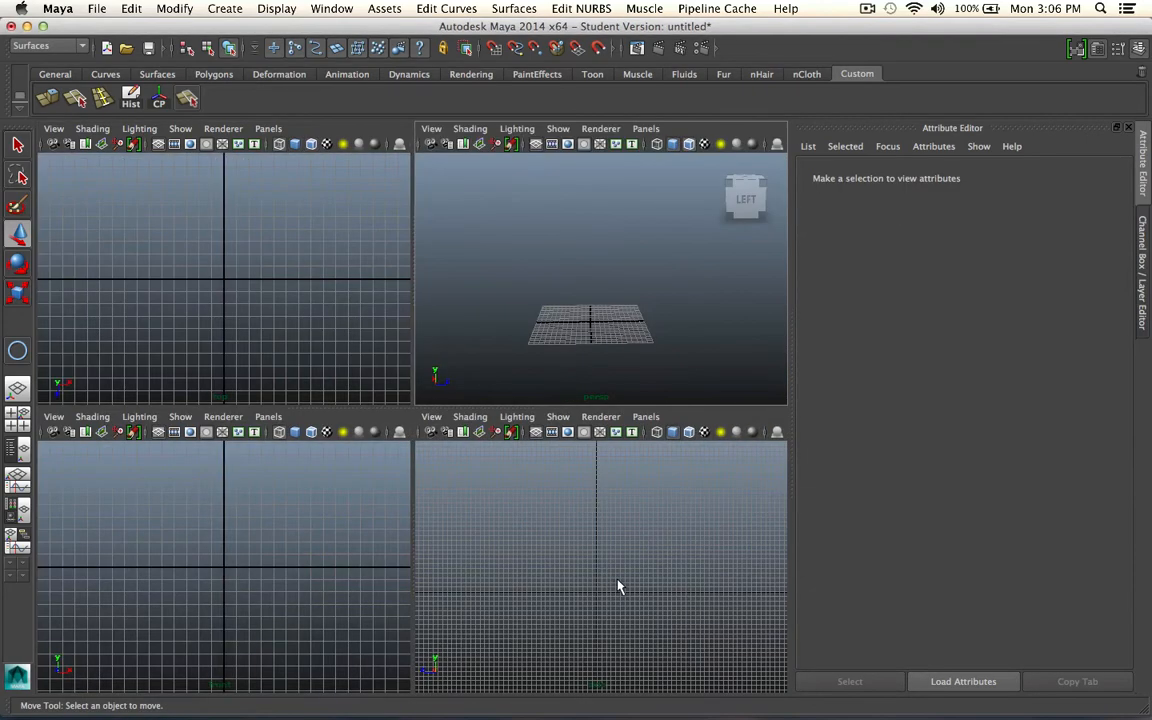
{"action": "key", "text": "space"}
{"action": "key", "text": "space"}
{"action": "left_click", "coordinate": [238, 10]}
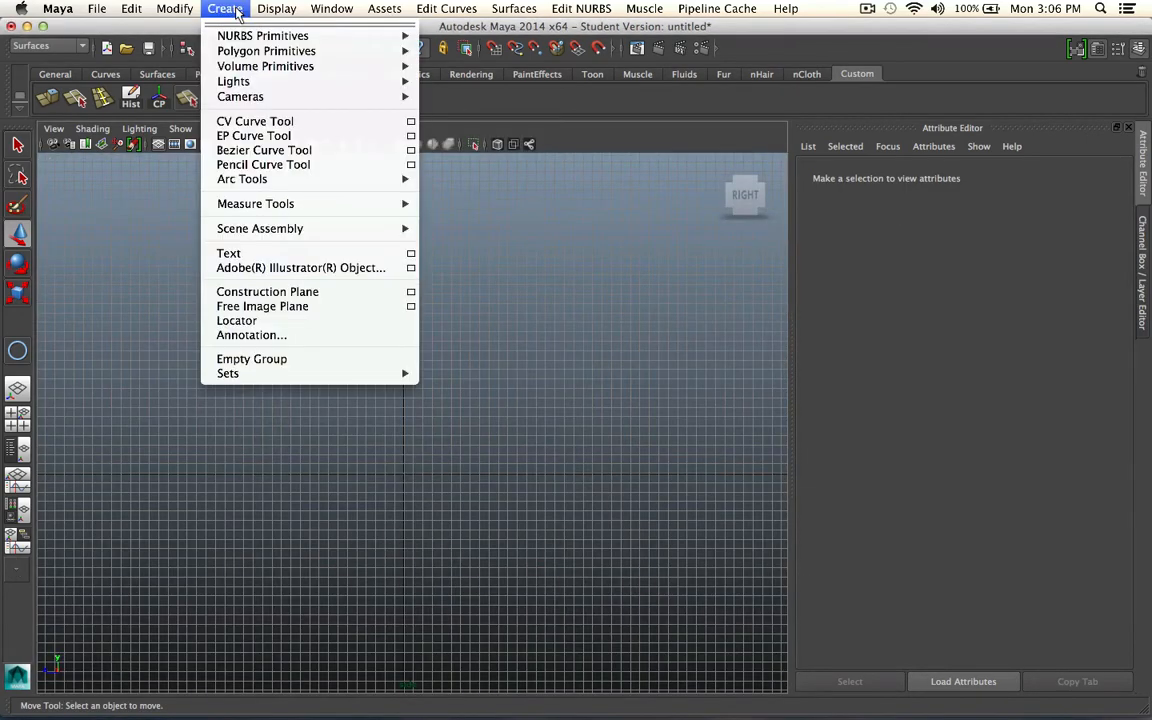
{"action": "left_click", "coordinate": [251, 122]}
{"action": "left_click", "coordinate": [401, 593]}
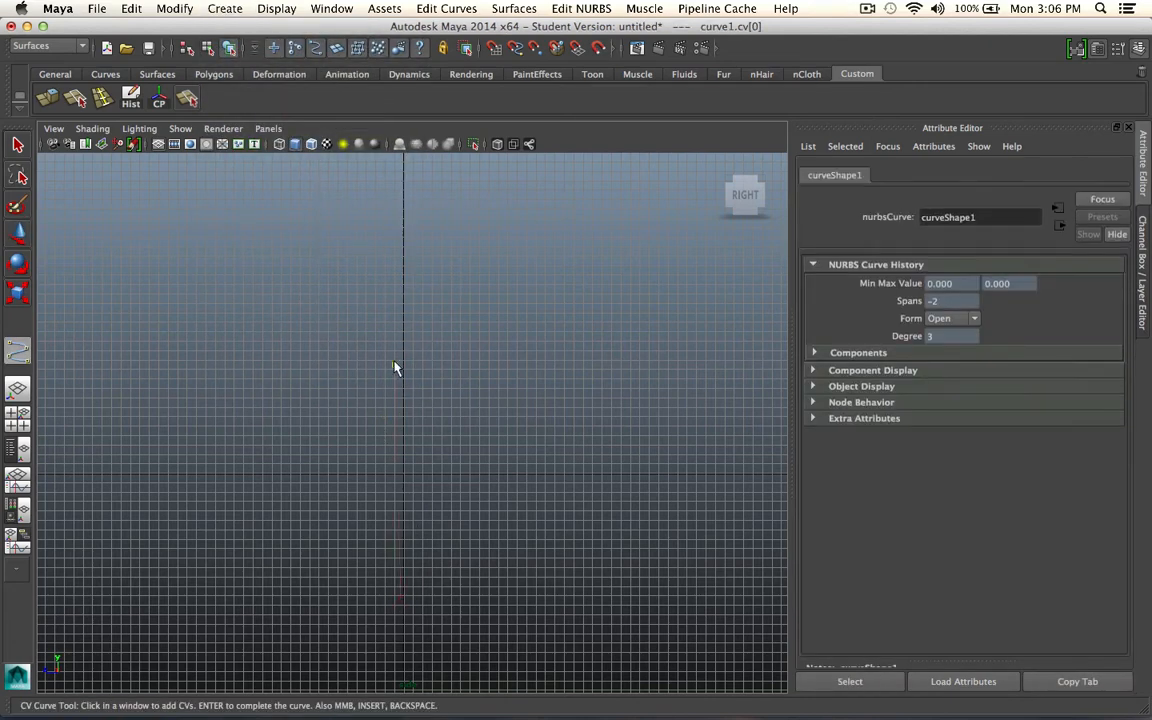
{"action": "left_click", "coordinate": [429, 386]}
{"action": "left_click_drag", "start_coordinate": [630, 281], "coordinate": [636, 190]}
{"action": "scroll", "coordinate": [648, 463], "scroll_direction": "down", "scroll_amount": 3}
{"action": "scroll", "coordinate": [325, 304], "scroll_direction": "down", "scroll_amount": 1}
{"action": "left_click_drag", "start_coordinate": [330, 298], "coordinate": [386, 237], "text": "alt"}
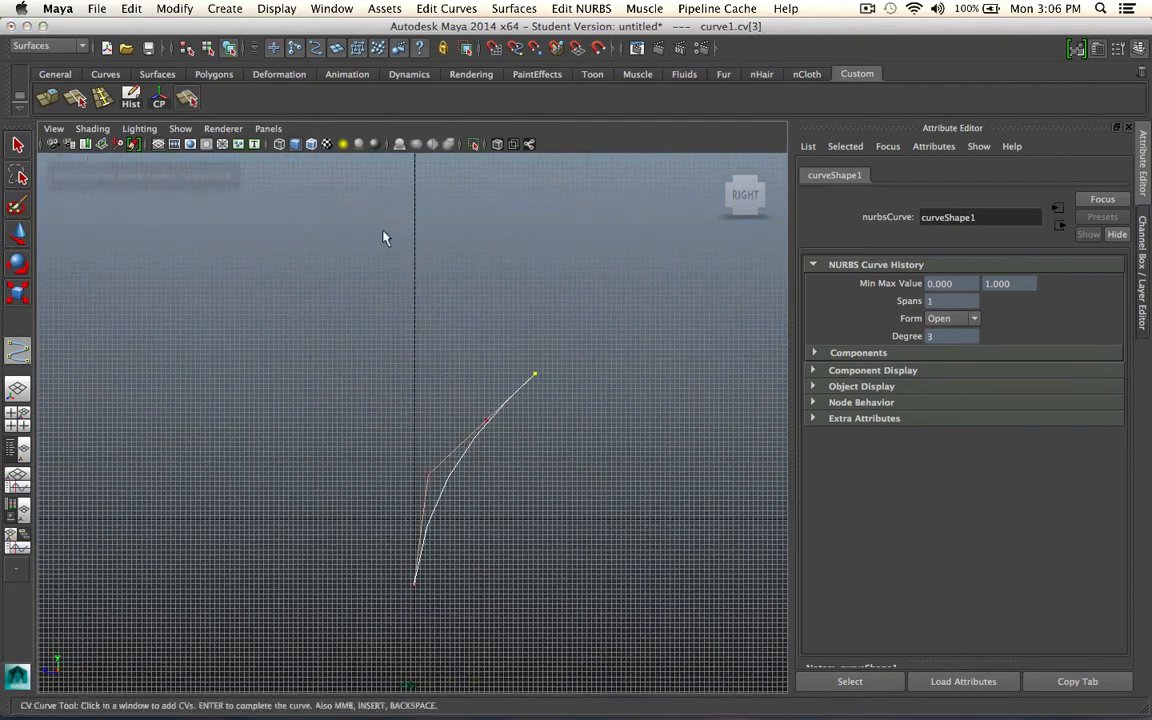
Continue the CV curve upward, bending it back toward the axis and outward again in an S shape, and finish it
{"action": "left_click_drag", "start_coordinate": [522, 275], "coordinate": [435, 215]}
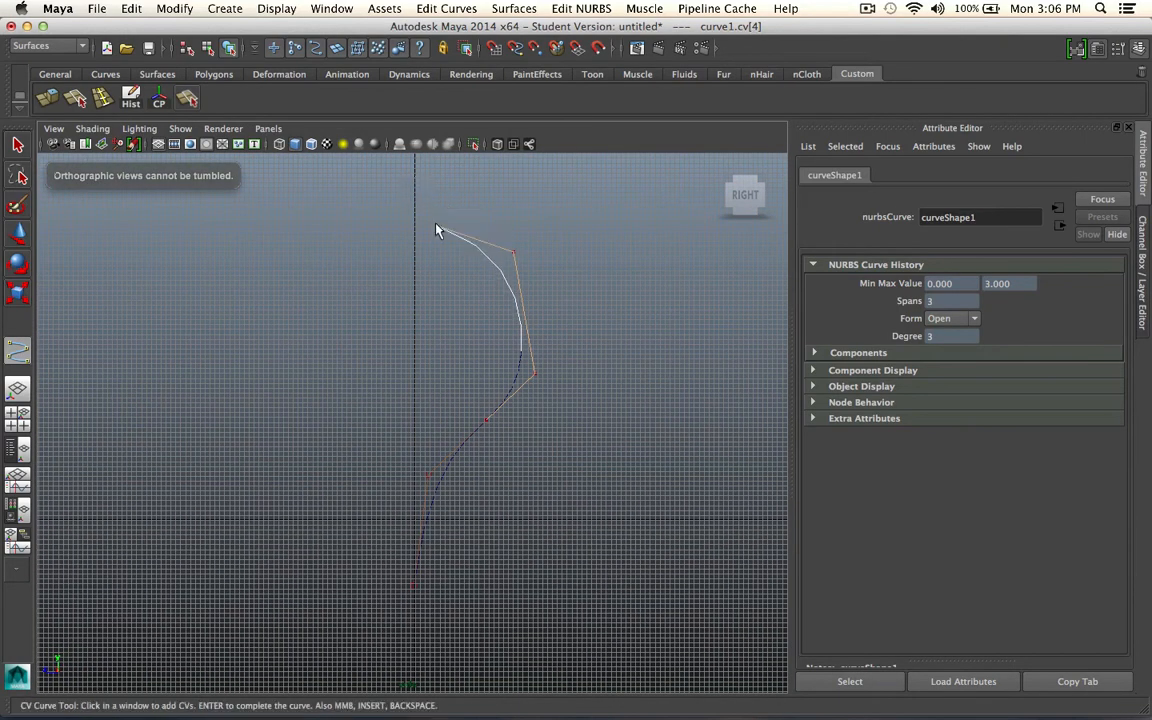
{"action": "left_click_drag", "start_coordinate": [454, 166], "coordinate": [474, 147]}
{"action": "middle_click_drag", "start_coordinate": [474, 147], "coordinate": [476, 257], "text": "alt"}
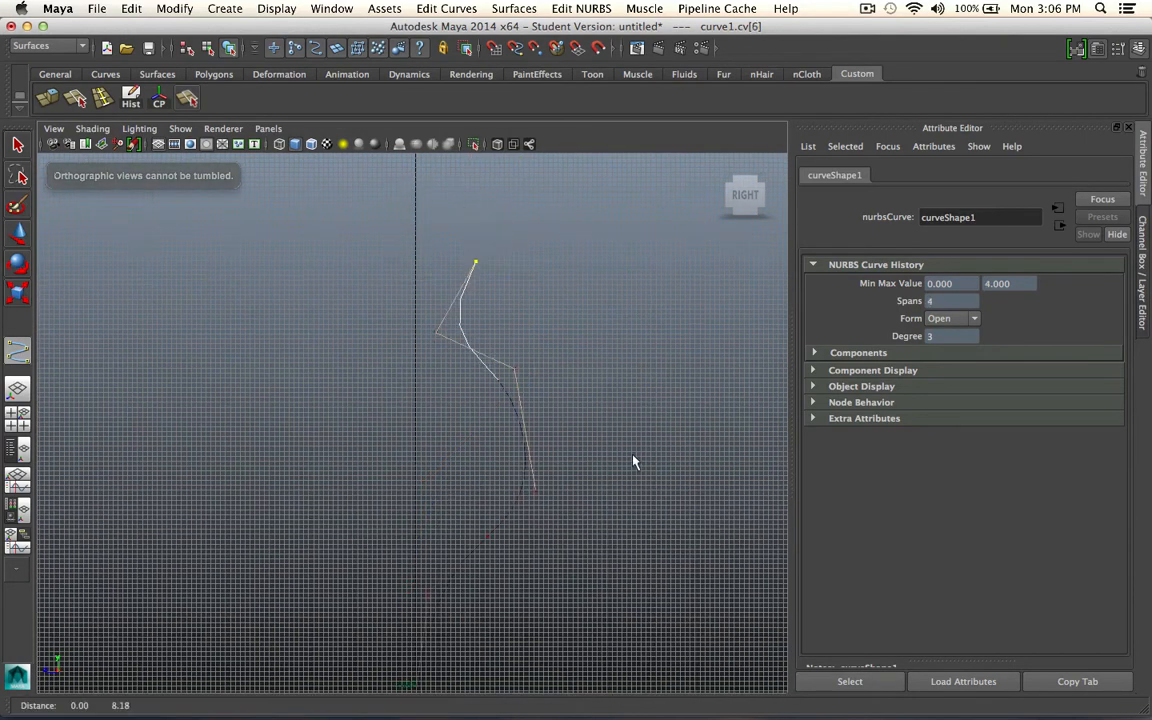
{"action": "scroll", "coordinate": [560, 400], "scroll_direction": "down", "scroll_amount": 2}
{"action": "left_click", "coordinate": [518, 245]}
{"action": "left_click", "coordinate": [617, 270]}
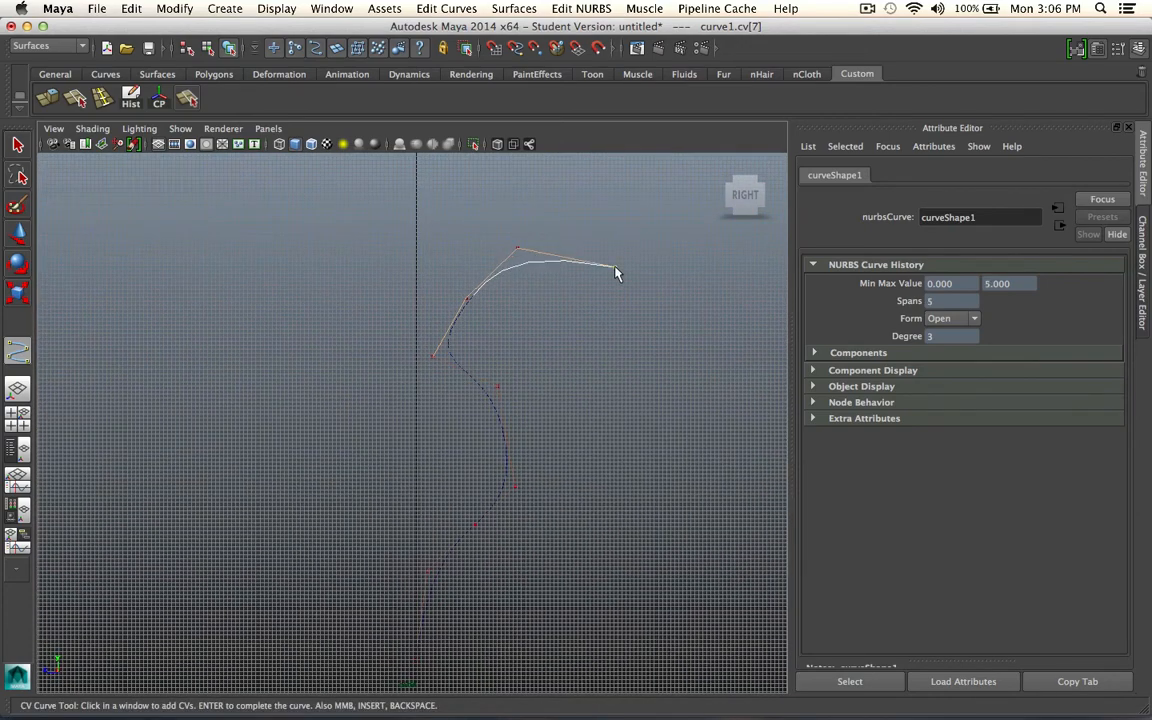
{"action": "left_click", "coordinate": [597, 255]}
{"action": "middle_click_drag", "start_coordinate": [597, 255], "coordinate": [620, 380], "text": "alt"}
{"action": "left_click", "coordinate": [18, 145]}
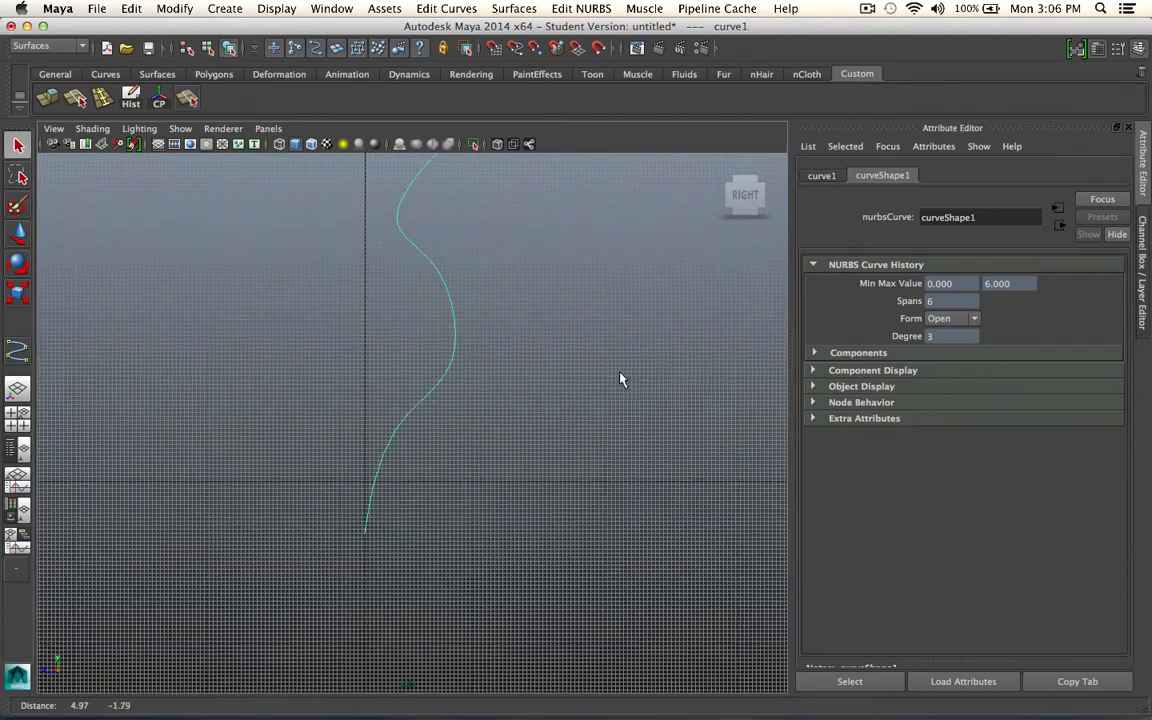
Draw a small NURBS circle on the grid near the origin in the perspective view
{"action": "key", "text": "space"}
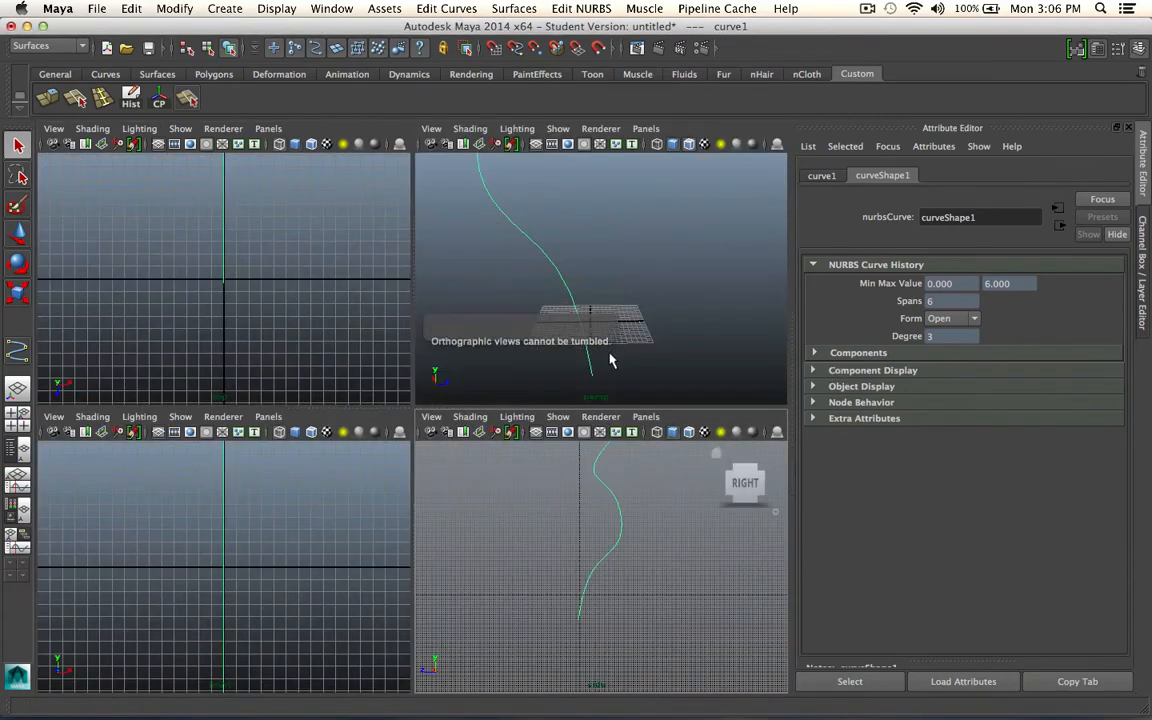
{"action": "key", "text": "space"}
{"action": "left_click_drag", "start_coordinate": [609, 357], "coordinate": [549, 443], "text": "alt"}
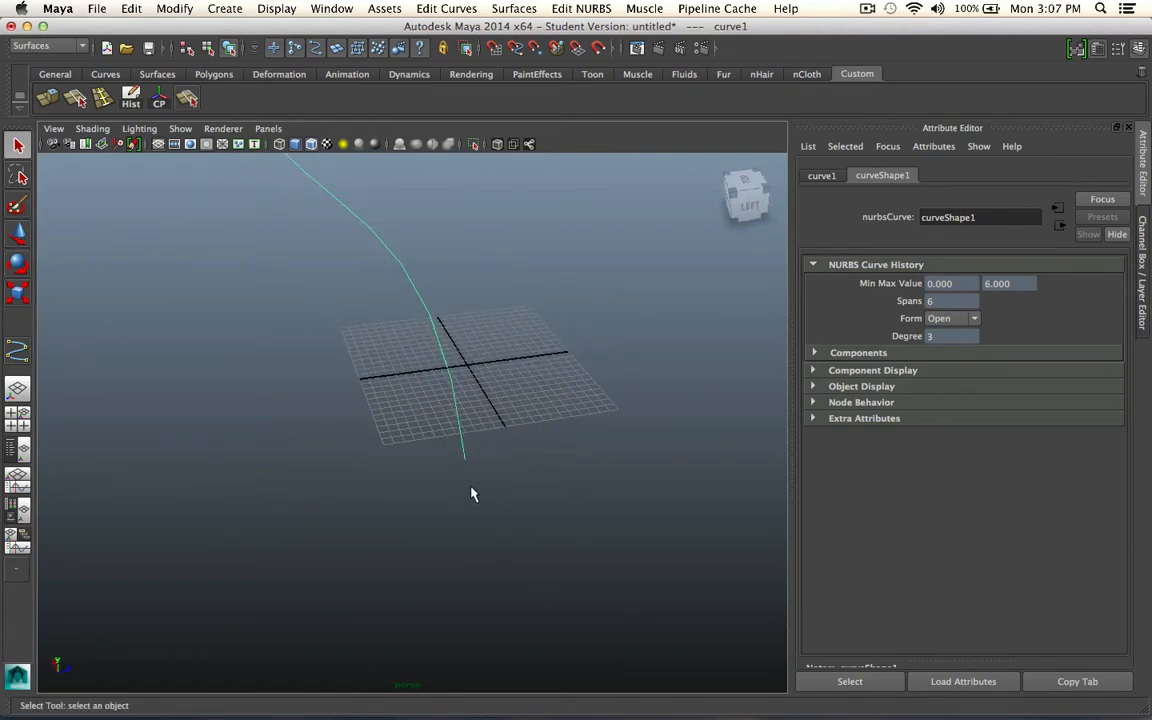
{"action": "left_click_drag", "start_coordinate": [471, 494], "coordinate": [509, 573], "text": "alt"}
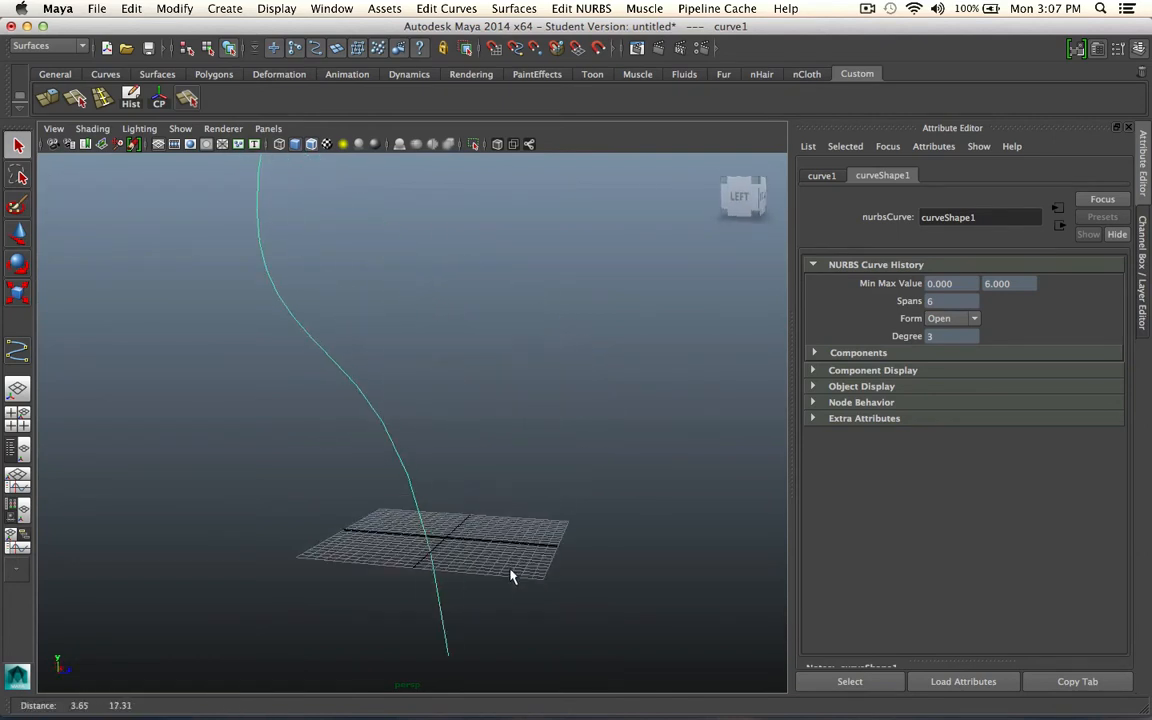
{"action": "right_click_drag", "start_coordinate": [509, 573], "coordinate": [418, 467], "text": "alt"}
{"action": "left_click", "coordinate": [225, 9]}
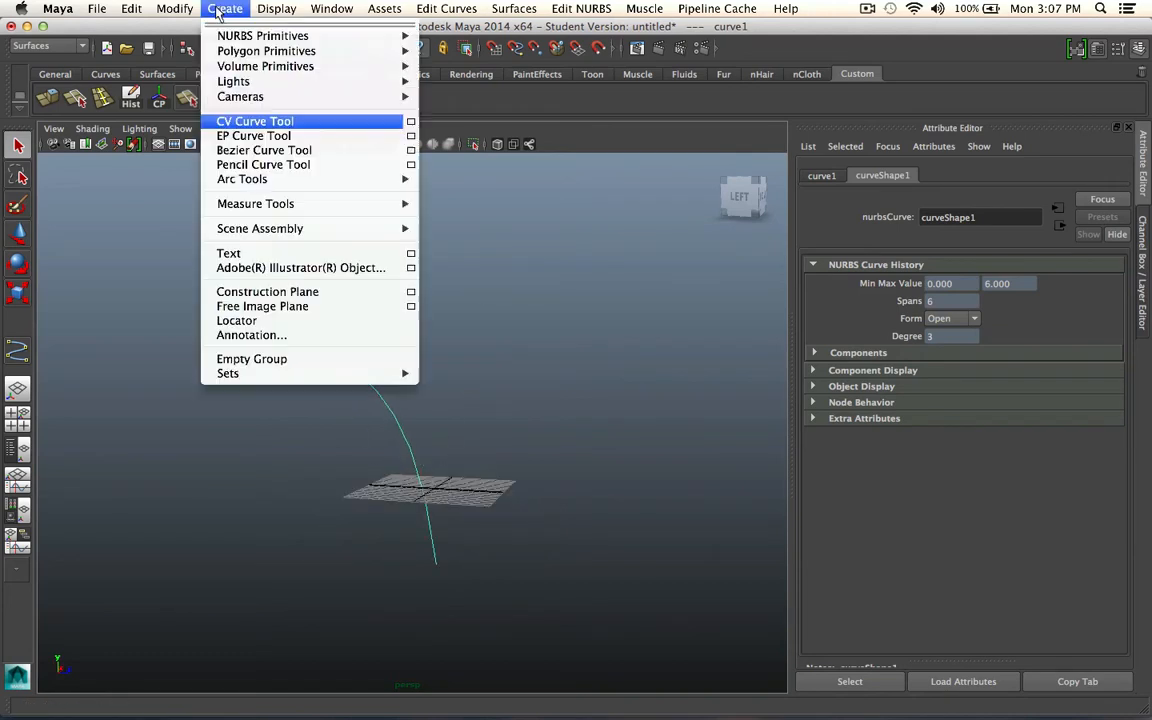
{"action": "mouse_move", "coordinate": [265, 36]}
{"action": "left_click", "coordinate": [494, 130]}
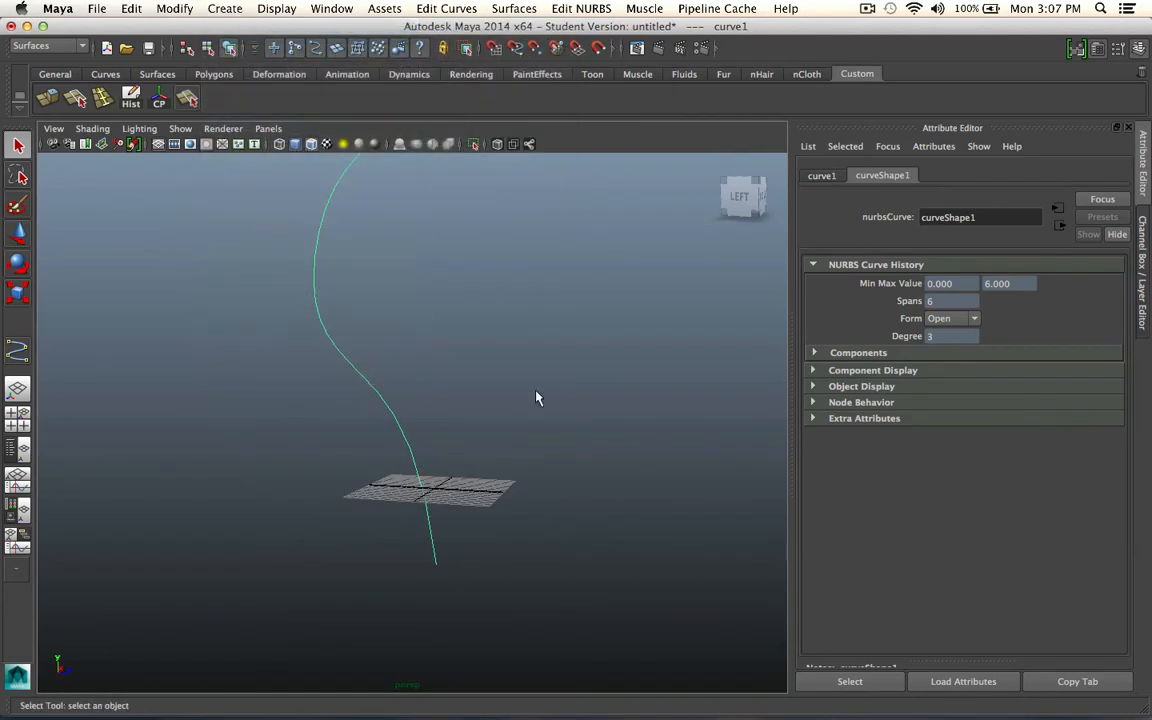
{"action": "left_click_drag", "start_coordinate": [452, 552], "coordinate": [451, 561], "text": "alt"}
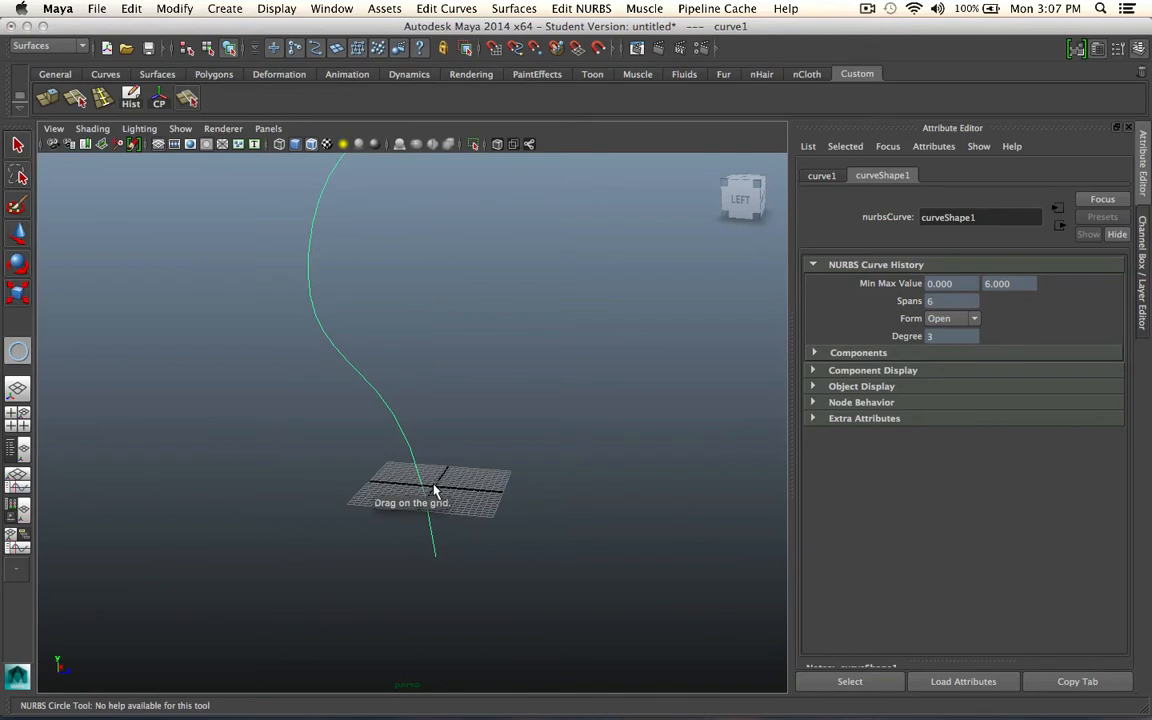
{"action": "left_click_drag", "start_coordinate": [433, 487], "coordinate": [438, 493]}
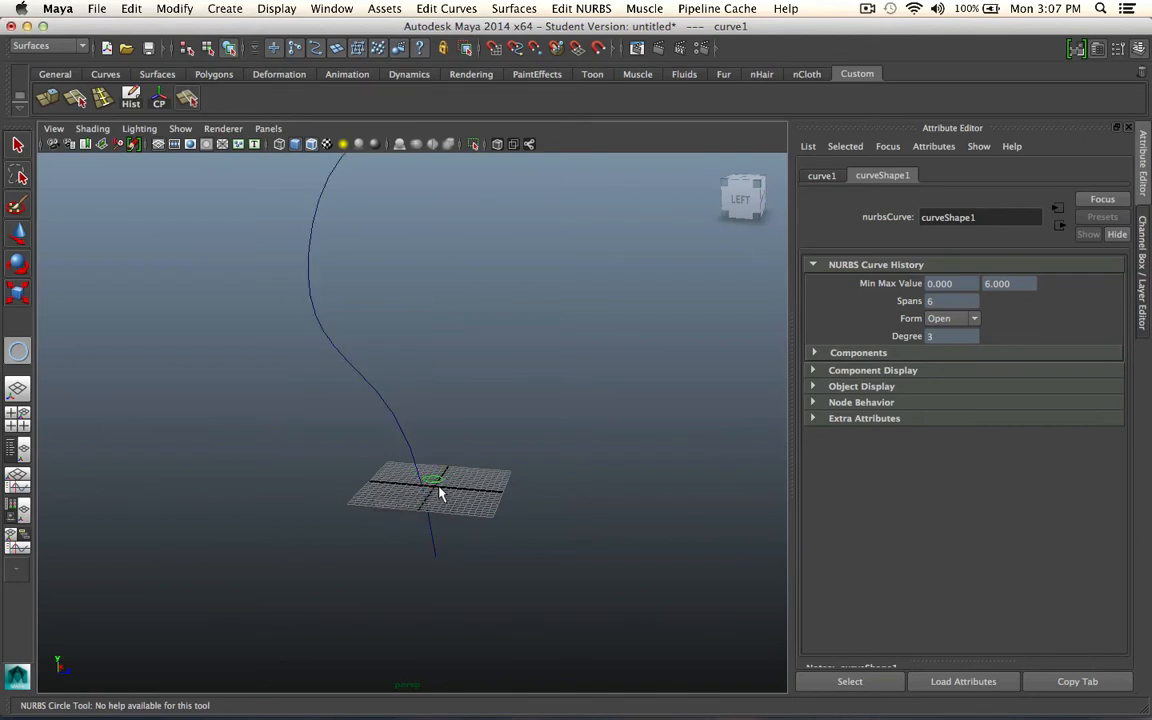
Snap the circle to the curve's lower end, and move it away beside the curve above the grid
{"action": "key", "text": "w"}
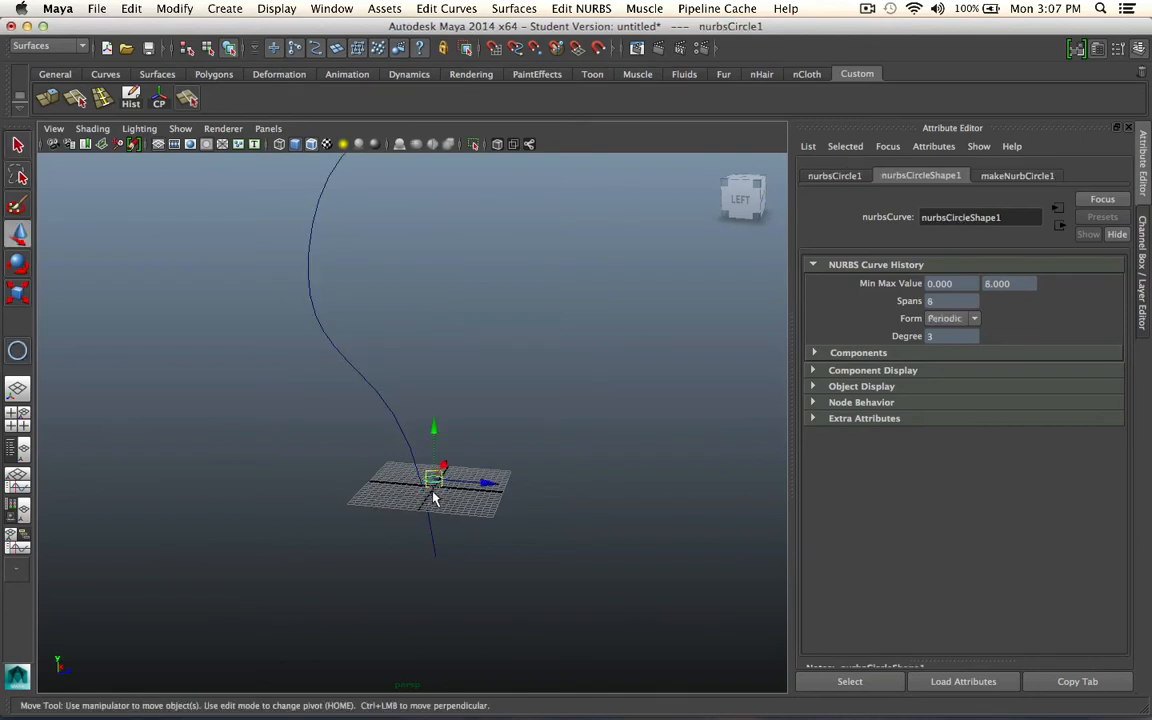
{"action": "left_click_drag", "start_coordinate": [437, 492], "coordinate": [437, 566]}
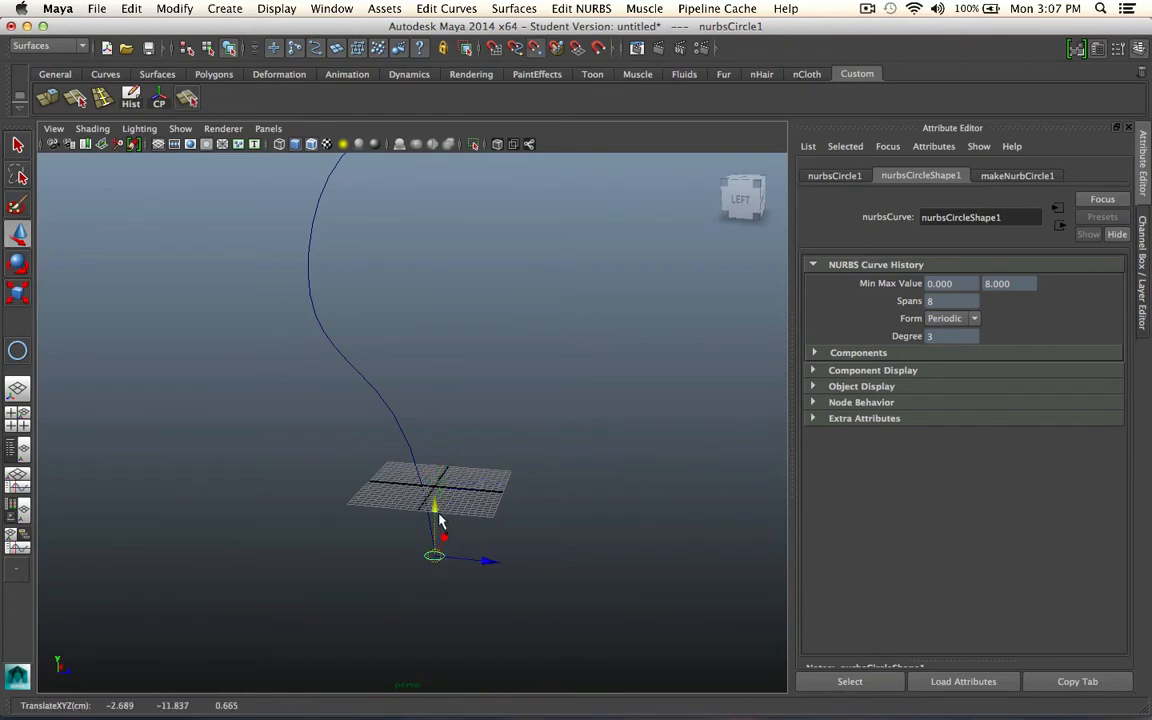
{"action": "left_click_drag", "start_coordinate": [435, 558], "coordinate": [472, 438]}
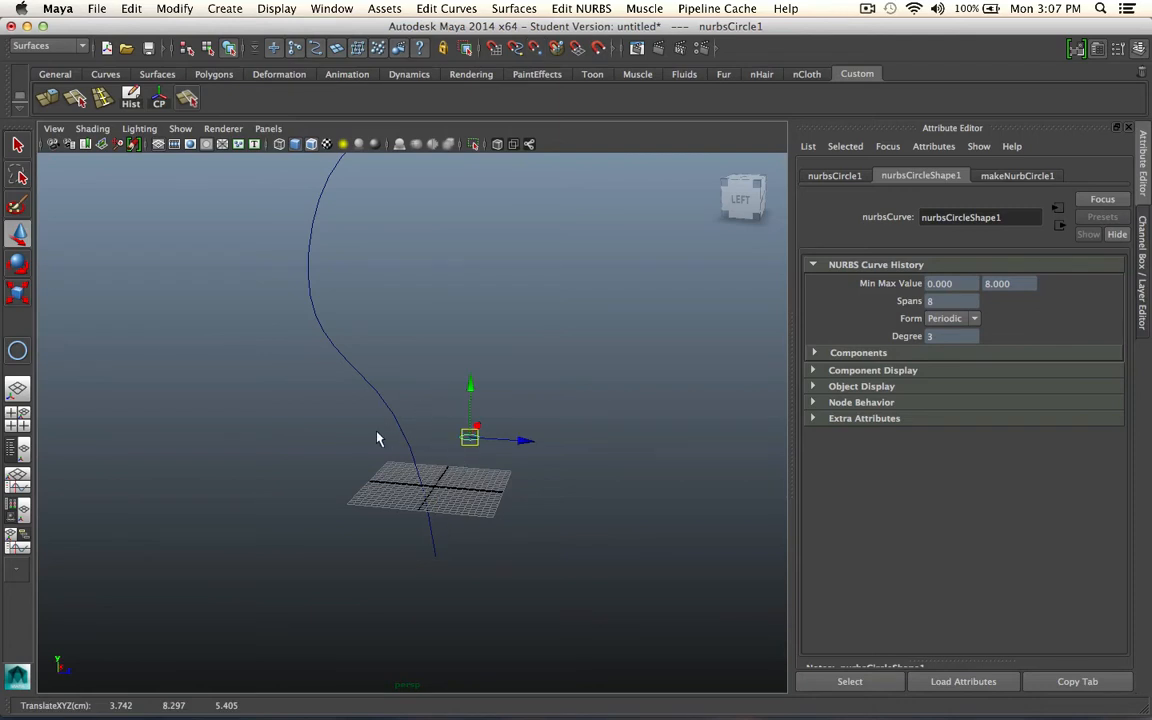
Show the curve's control vertices, snap the circle to the lowest one, and undo these changes
{"action": "left_click", "coordinate": [403, 432]}
{"action": "right_click_drag", "start_coordinate": [411, 409], "coordinate": [347, 418]}
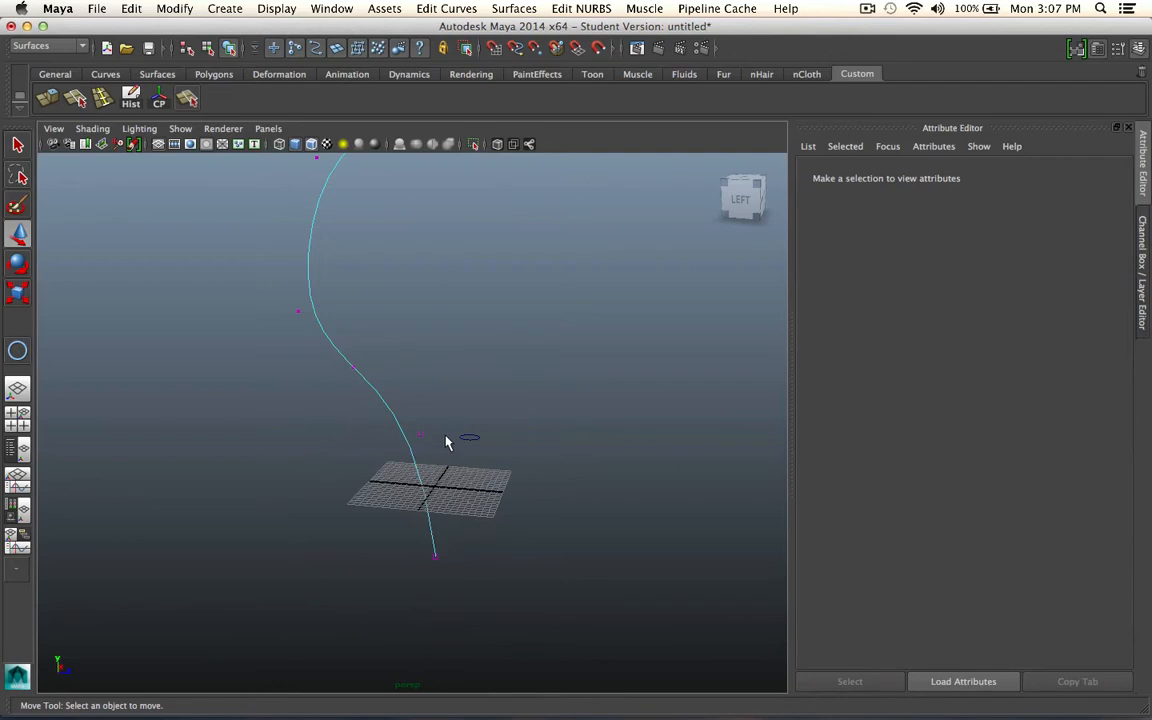
{"action": "left_click", "coordinate": [486, 449]}
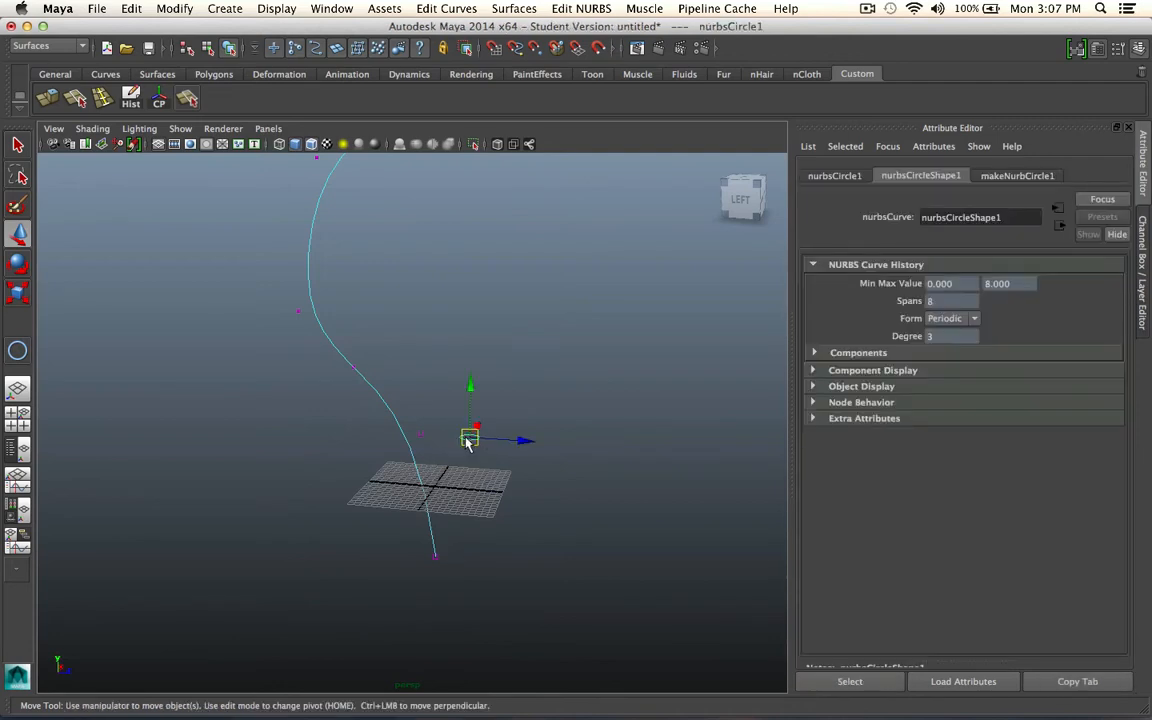
{"action": "left_click_drag", "start_coordinate": [473, 447], "coordinate": [529, 575]}
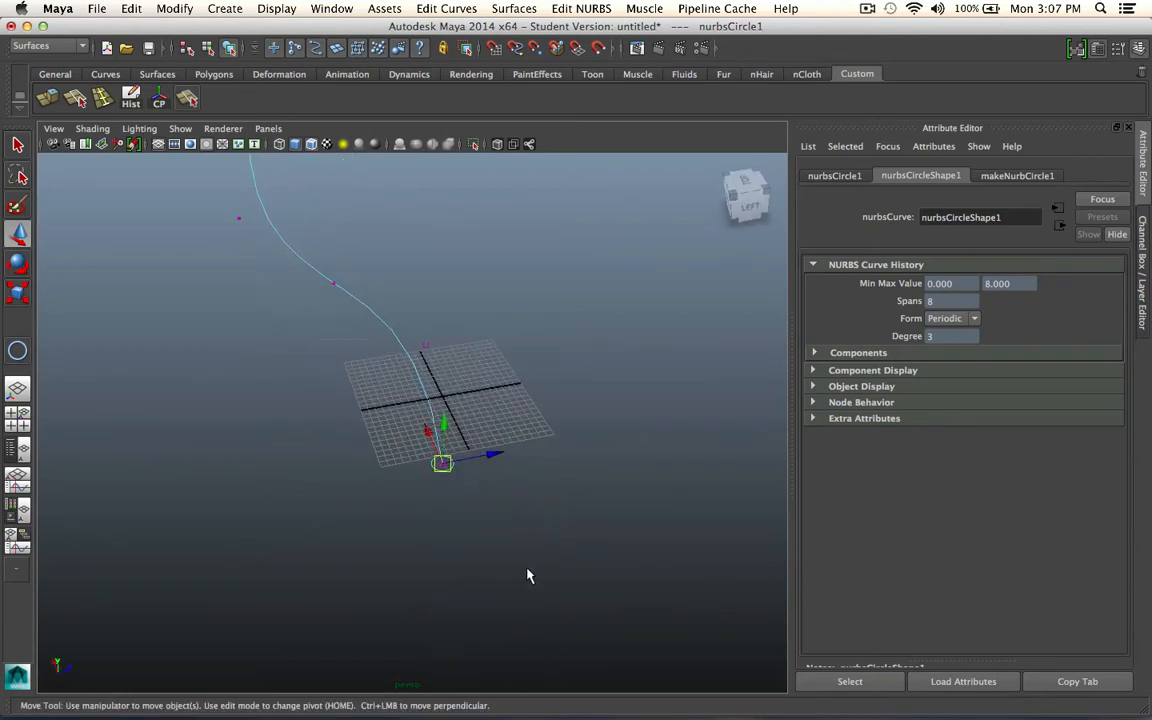
{"action": "key", "text": "z"}
Display the curve's control vertices and select the NURBS circle for moving
{"action": "left_click", "coordinate": [529, 575]}
{"action": "left_click", "coordinate": [442, 391]}
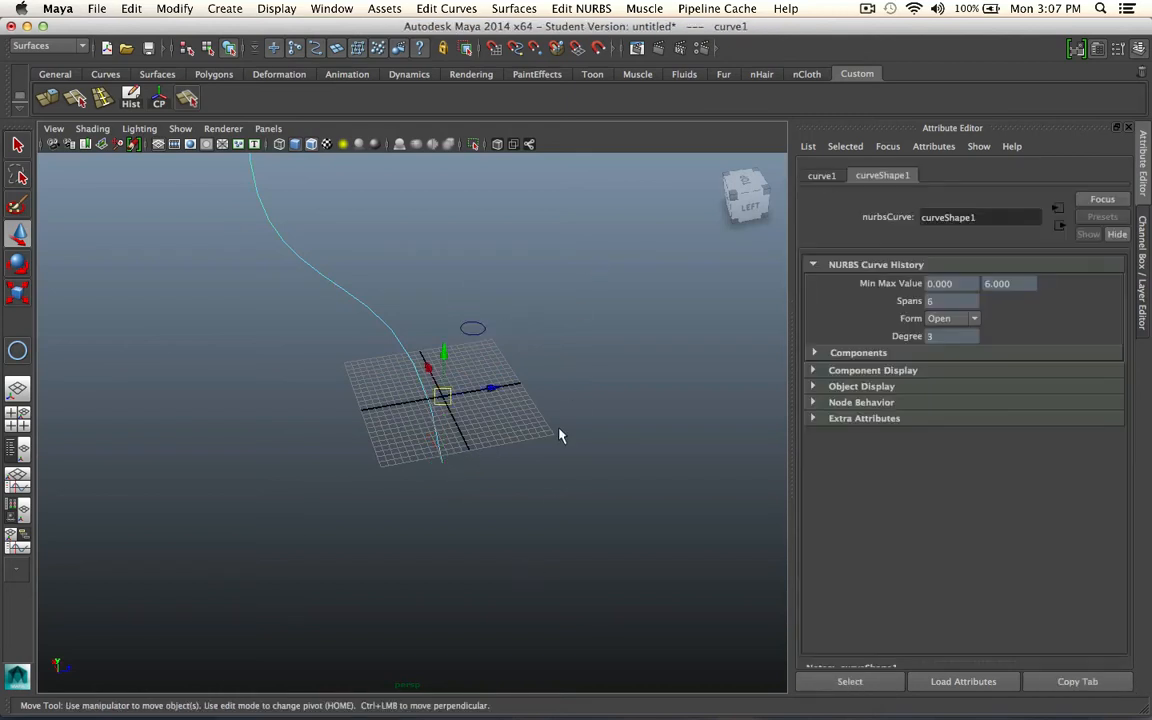
{"action": "left_click", "coordinate": [424, 397]}
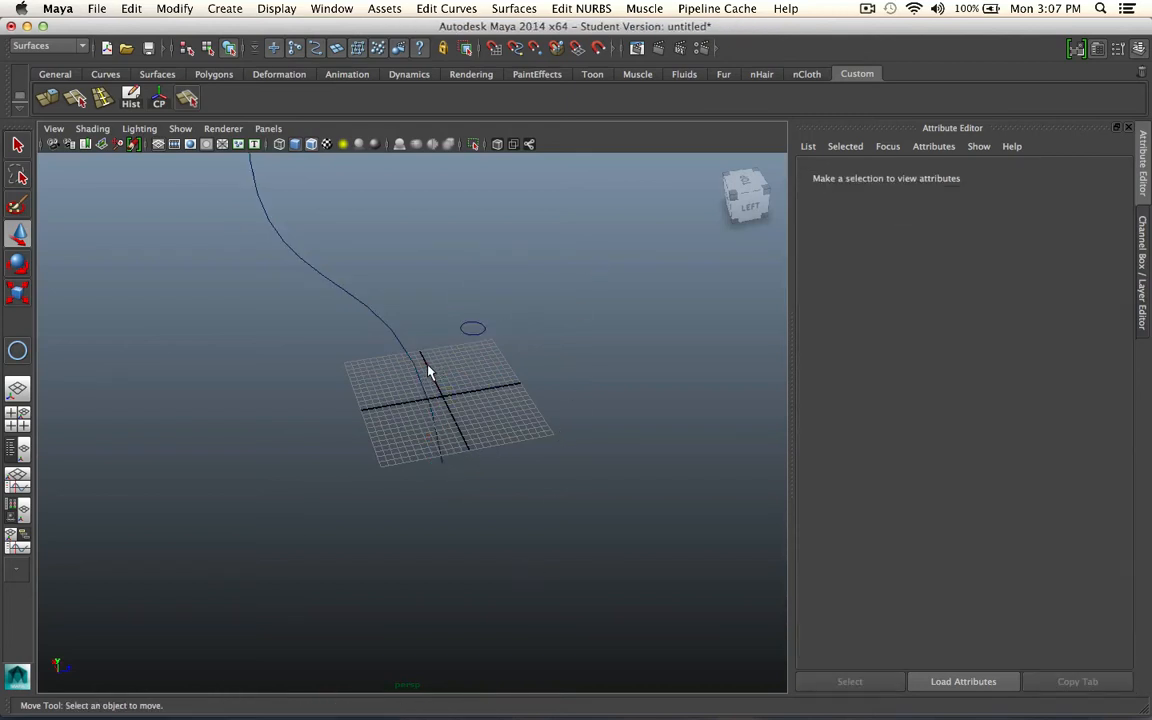
{"action": "left_click", "coordinate": [416, 370]}
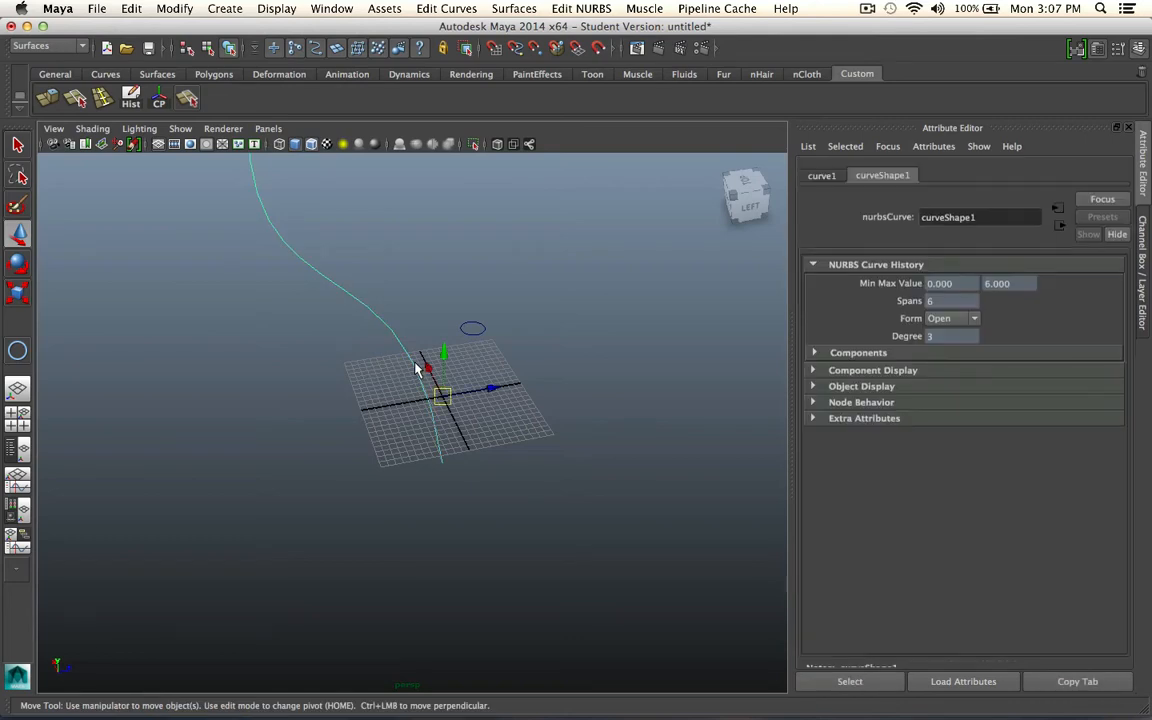
{"action": "right_click", "coordinate": [416, 368]}
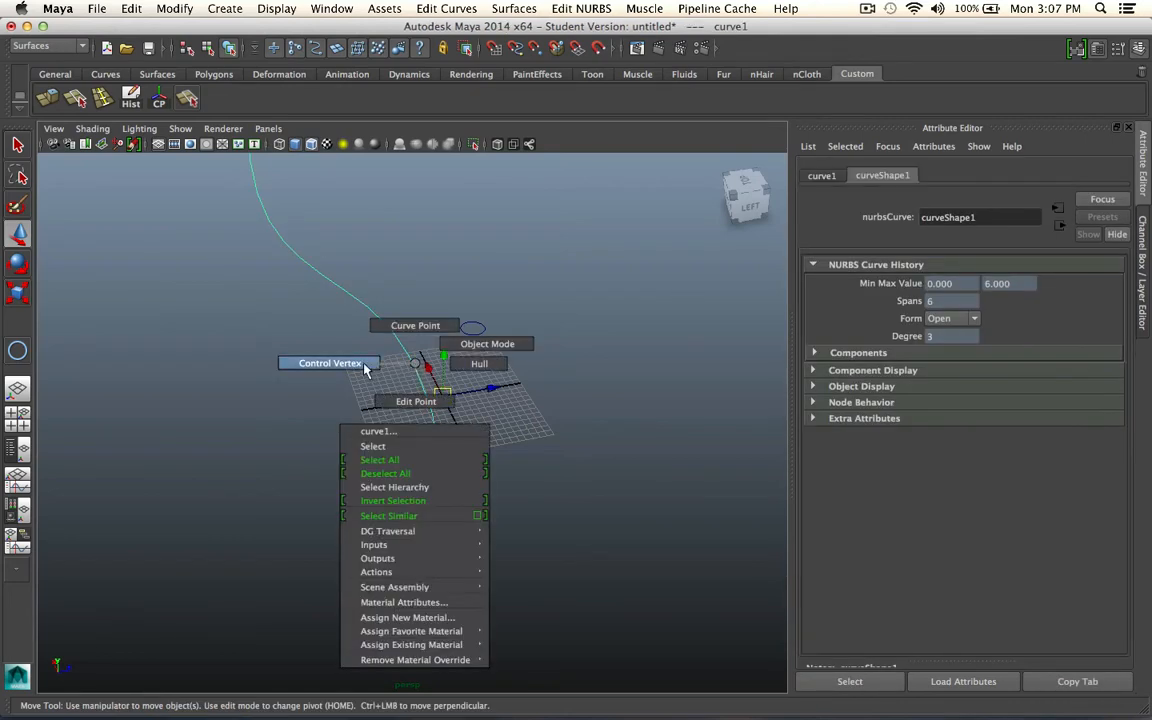
{"action": "left_click", "coordinate": [365, 368]}
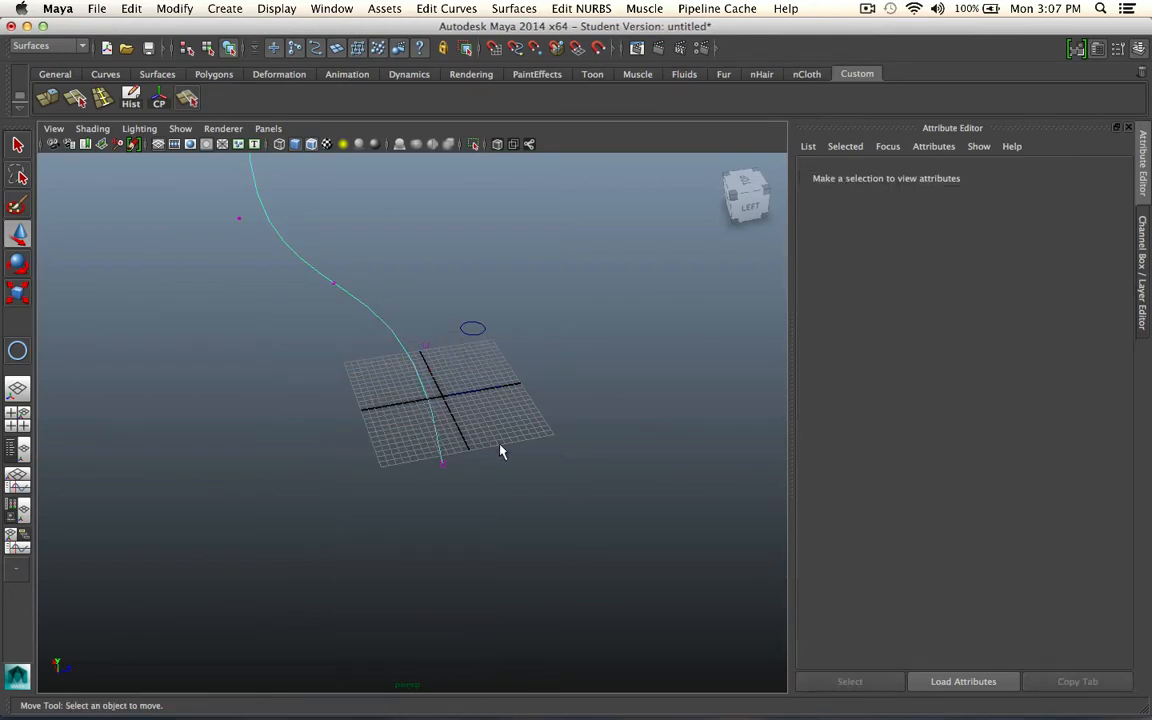
{"action": "left_click", "coordinate": [478, 330]}
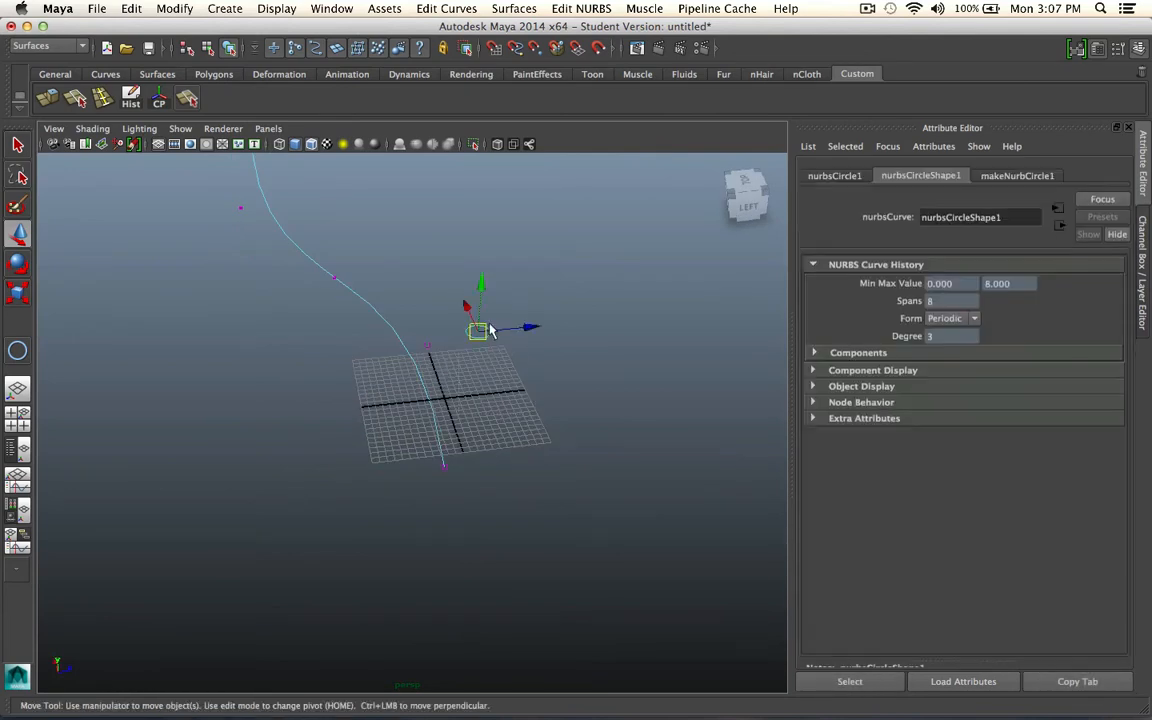
{"action": "left_click", "coordinate": [225, 8]}
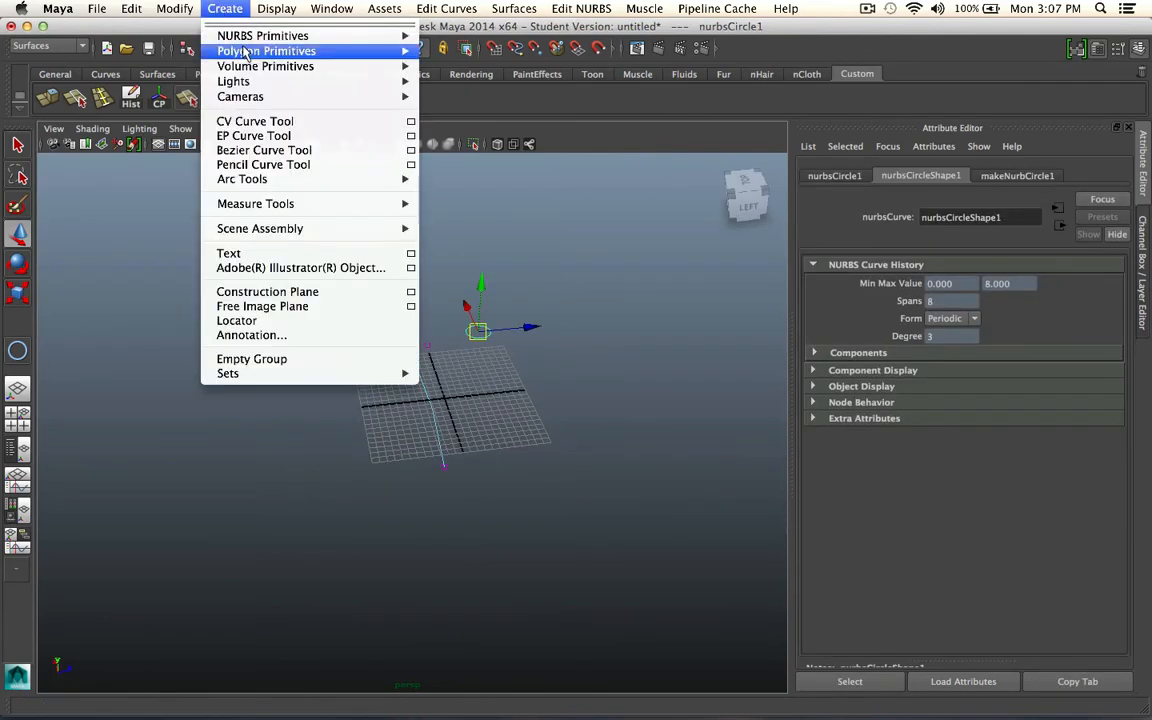
{"action": "mouse_move", "coordinate": [375, 36]}
{"action": "left_click", "coordinate": [643, 450]}
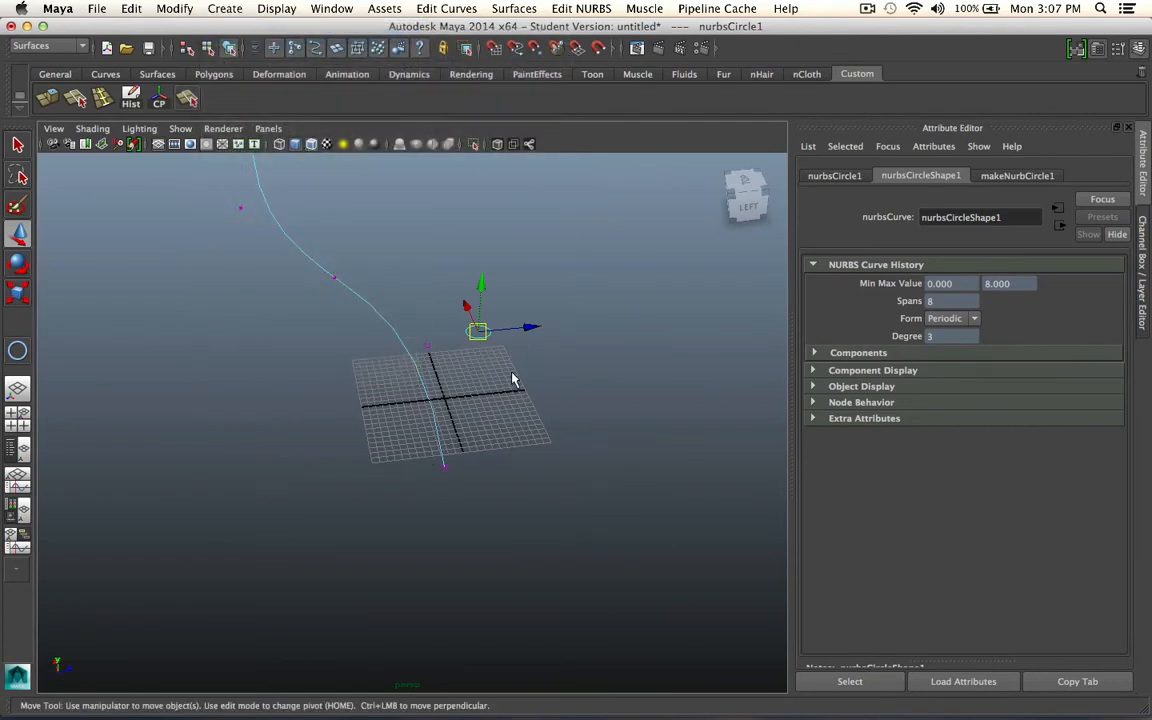
Move the circle with point snapping onto the control vertex at the curve's lower end
{"action": "key", "text": "v"}
{"action": "mouse_move", "coordinate": [480, 338]}
{"action": "left_mouse_down"}
{"action": "mouse_move", "coordinate": [432, 345]}
{"action": "mouse_move", "coordinate": [464, 448]}
{"action": "mouse_move", "coordinate": [500, 347]}
{"action": "left_mouse_up"}
{"action": "left_click_drag", "start_coordinate": [564, 316], "coordinate": [182, 443]}
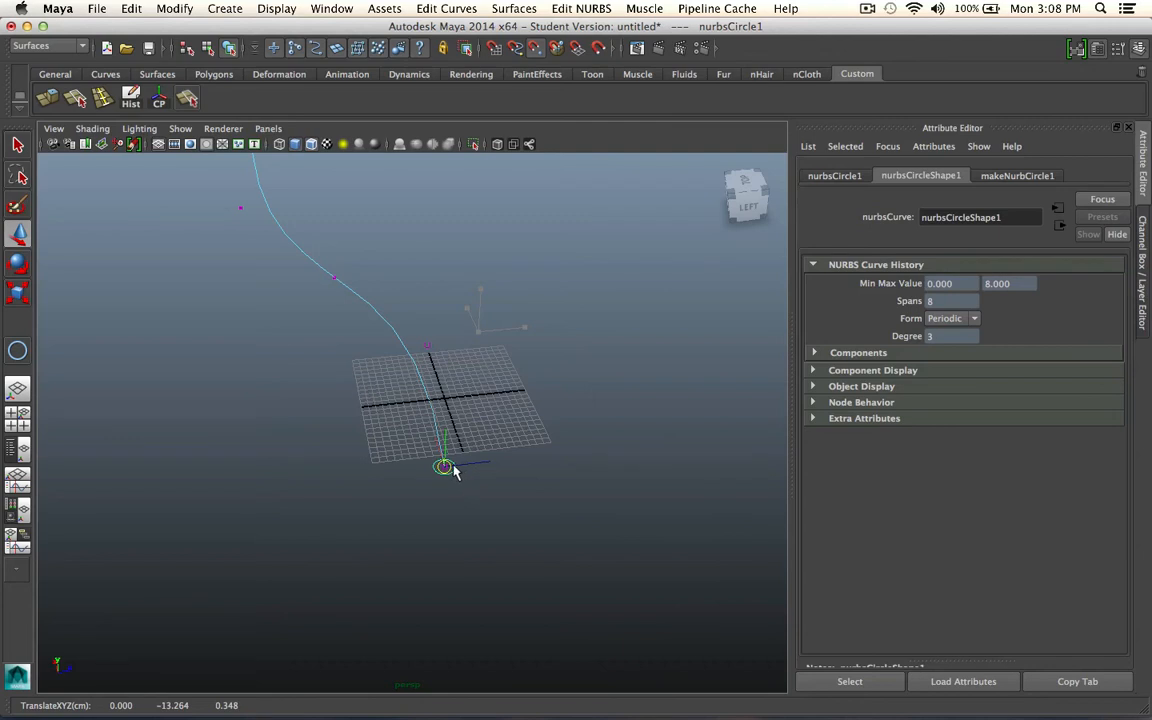
{"action": "left_click_drag", "start_coordinate": [454, 472], "coordinate": [454, 471]}
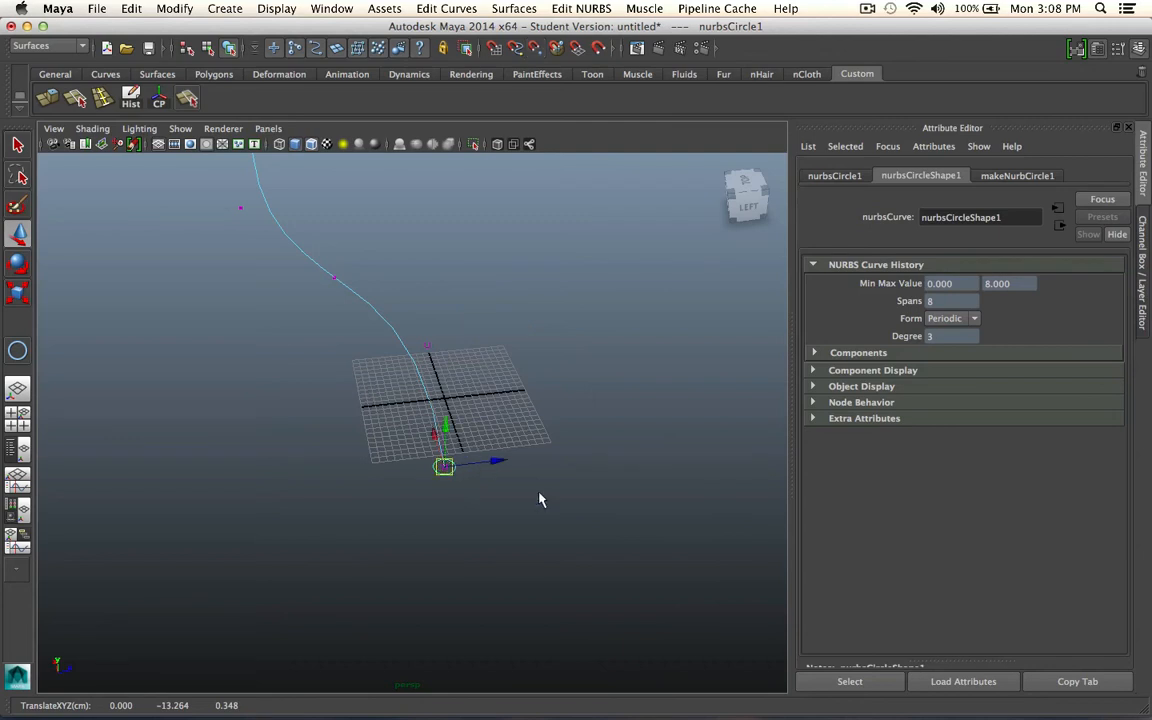
Return the curve to object mode, select the circle and then the curve as path, and open the Extrude options
{"action": "left_click", "coordinate": [562, 468]}
{"action": "left_click_drag", "start_coordinate": [568, 465], "coordinate": [501, 437], "text": "alt"}
{"action": "left_click_drag", "start_coordinate": [447, 480], "coordinate": [478, 526]}
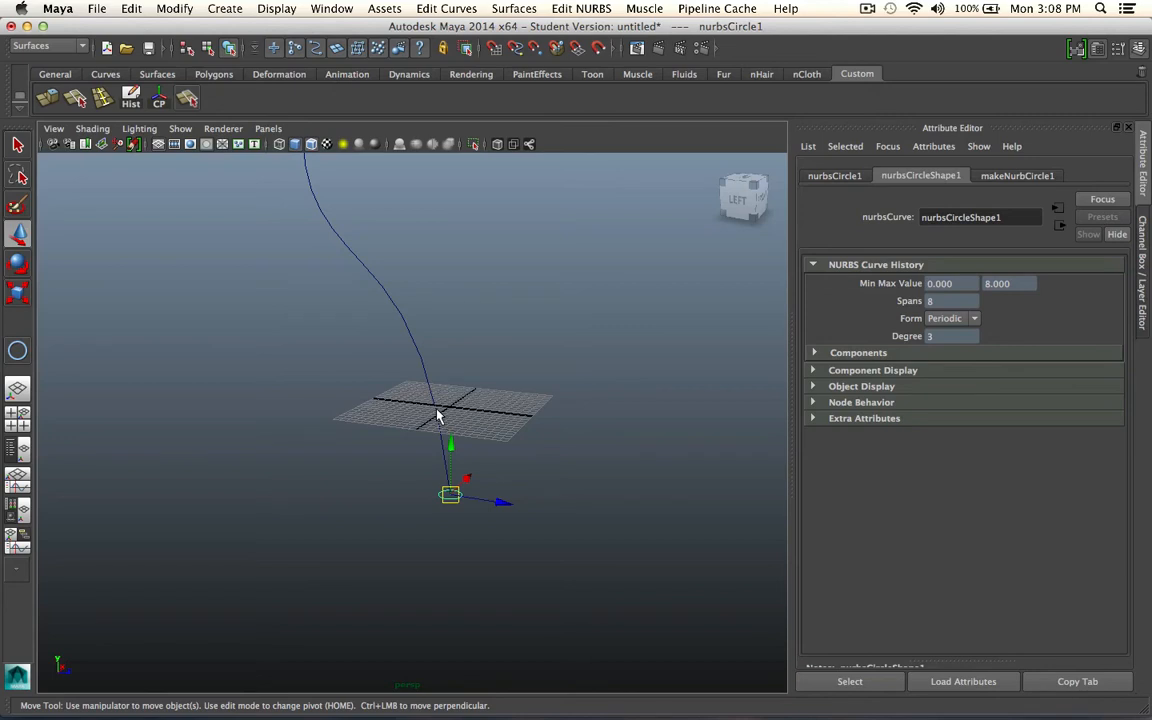
{"action": "left_click", "coordinate": [437, 415]}
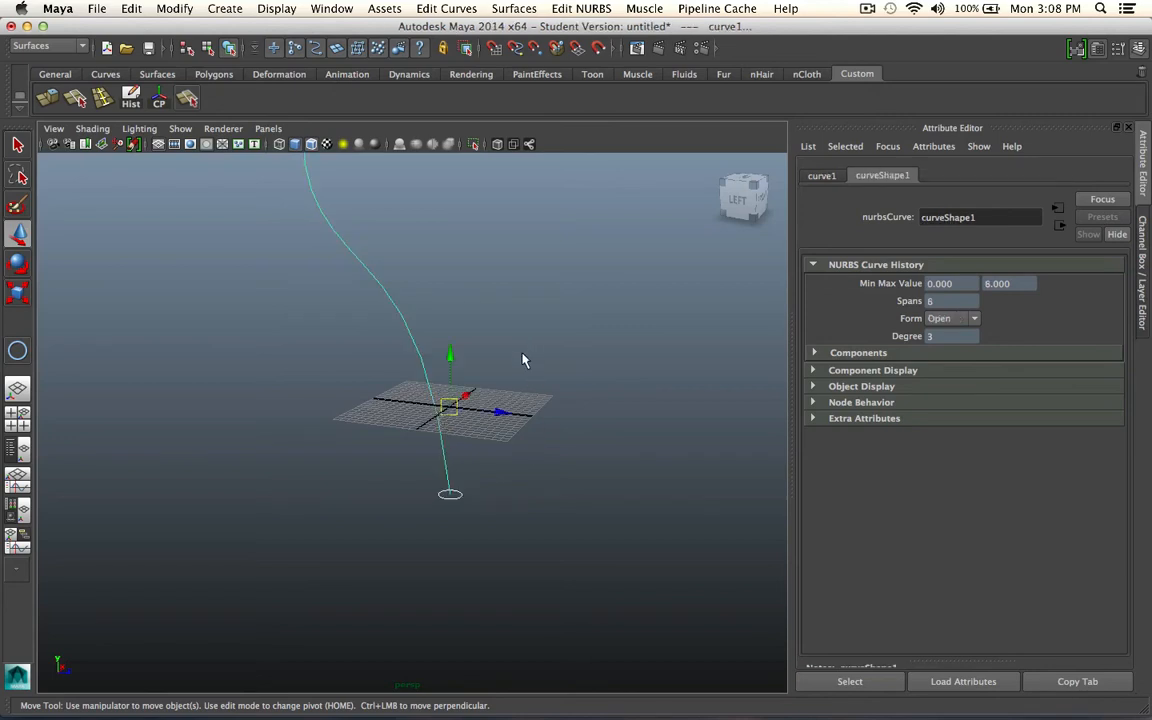
{"action": "left_click", "coordinate": [497, 8]}
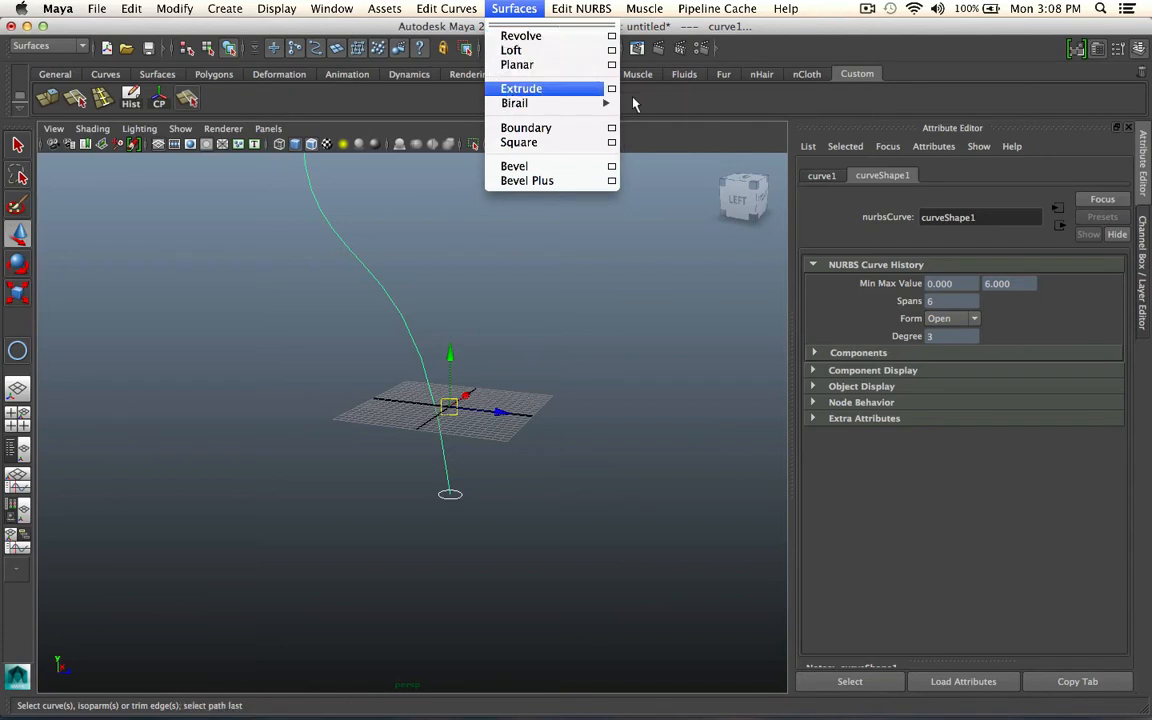
{"action": "left_click", "coordinate": [610, 89]}
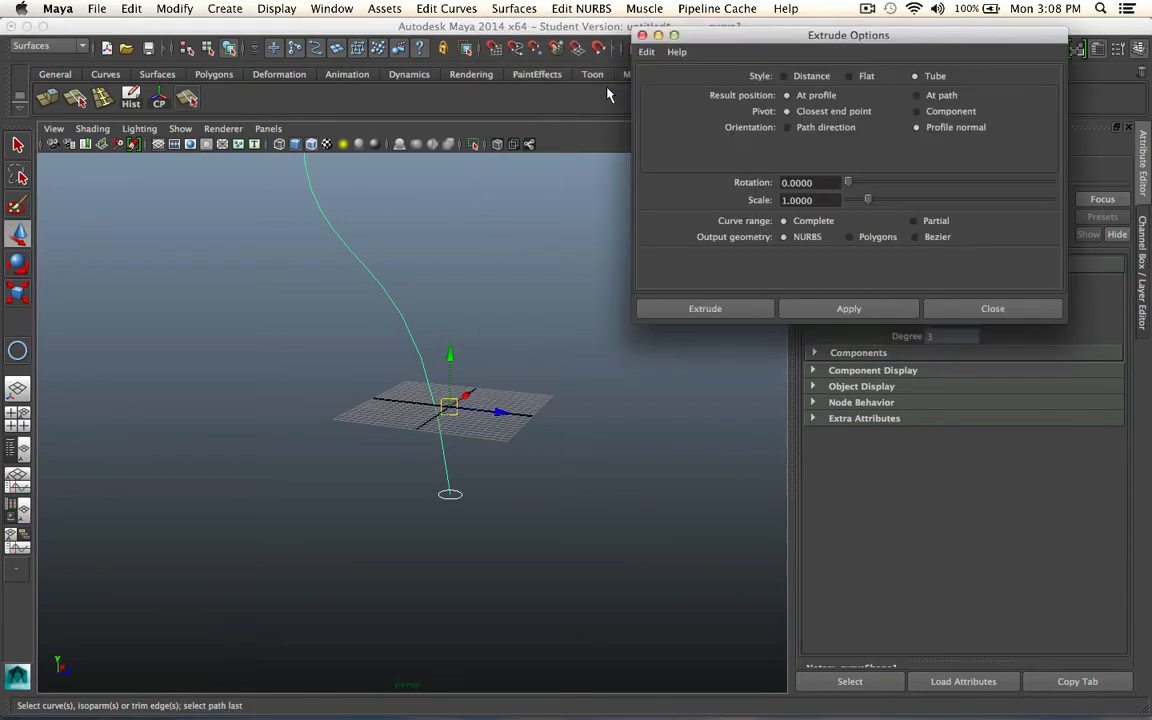
Extrude the circle along the curve as a tube with Polygons as the output geometry, and view the result
{"action": "left_click", "coordinate": [878, 237]}
{"action": "left_click", "coordinate": [733, 311]}
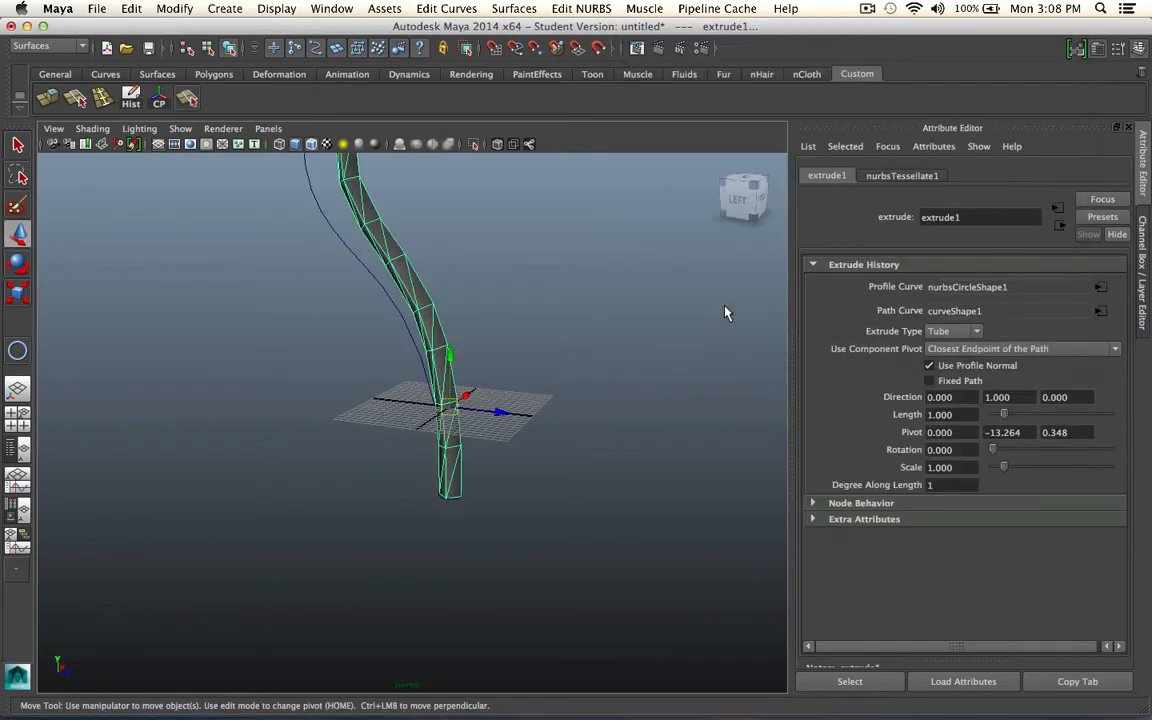
{"action": "left_click_drag", "start_coordinate": [548, 352], "coordinate": [634, 432], "text": "alt"}
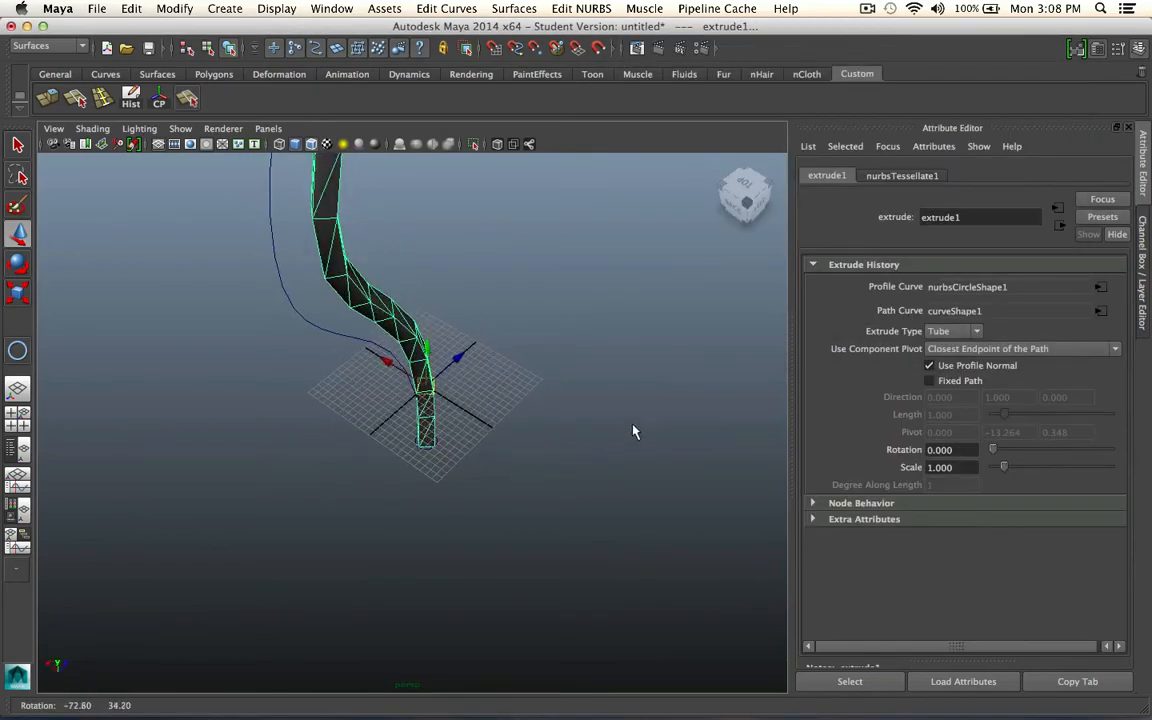
{"action": "right_click_drag", "start_coordinate": [632, 425], "coordinate": [463, 373], "text": "alt"}
{"action": "left_click_drag", "start_coordinate": [463, 373], "coordinate": [402, 356], "text": "alt"}
{"action": "middle_click_drag", "start_coordinate": [402, 356], "coordinate": [396, 424], "text": "alt"}
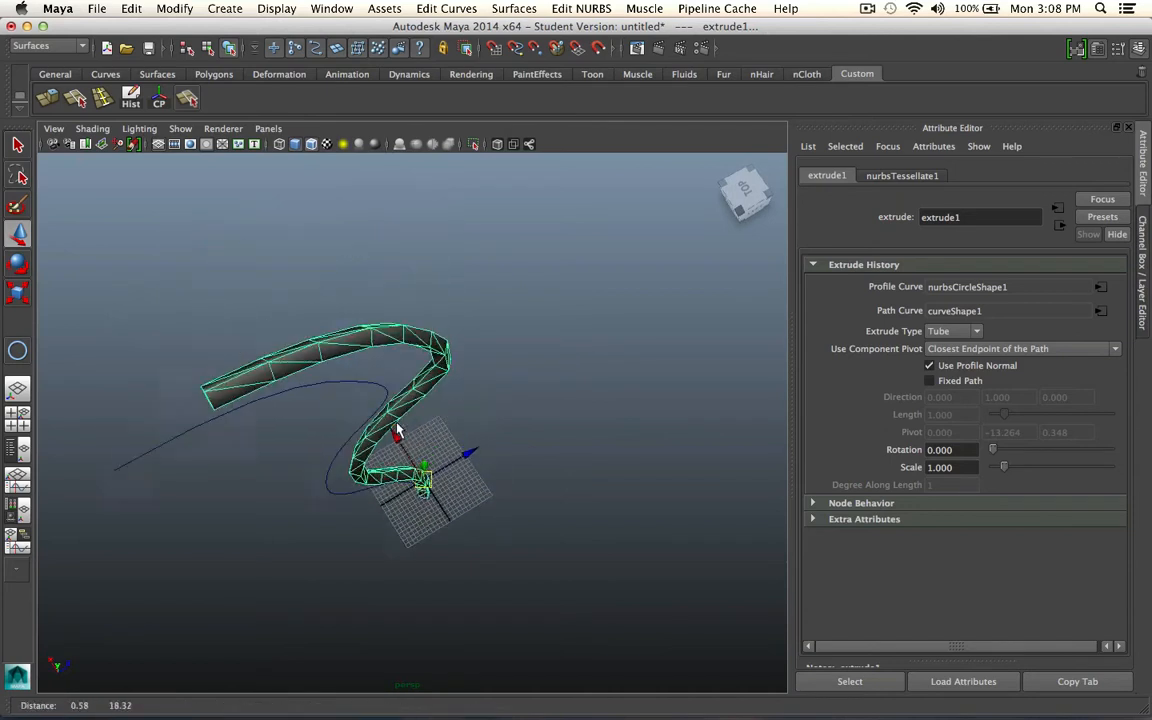
{"action": "left_click_drag", "start_coordinate": [397, 432], "coordinate": [473, 448], "text": "alt"}
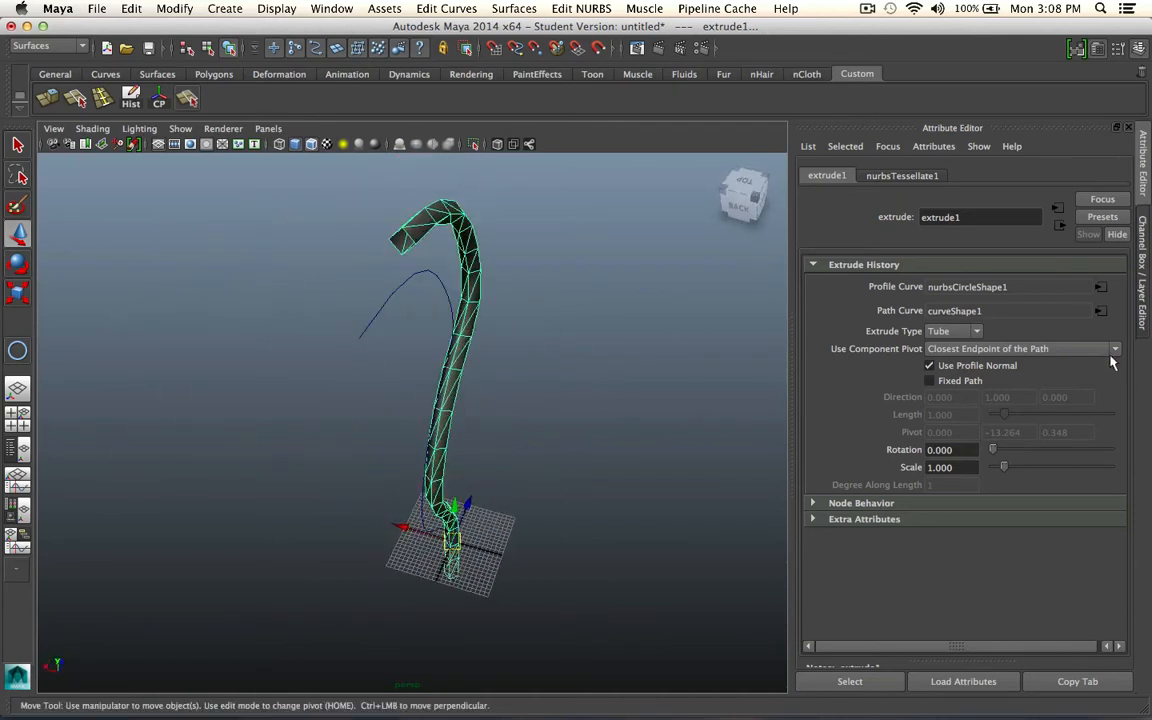
Set the tube's tessellation to Quads in General format, with U and V types both Per Span # of Isoparms
{"action": "left_click", "coordinate": [898, 175]}
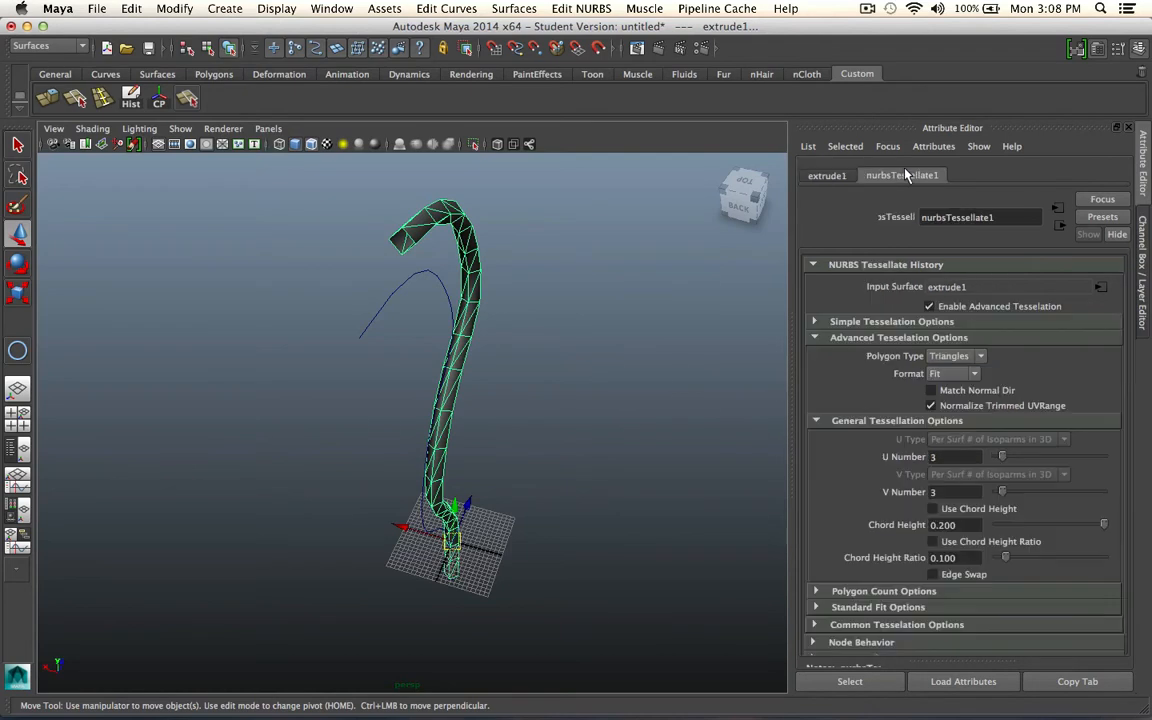
{"action": "left_click", "coordinate": [963, 357]}
{"action": "left_click", "coordinate": [950, 368]}
{"action": "left_click", "coordinate": [952, 374]}
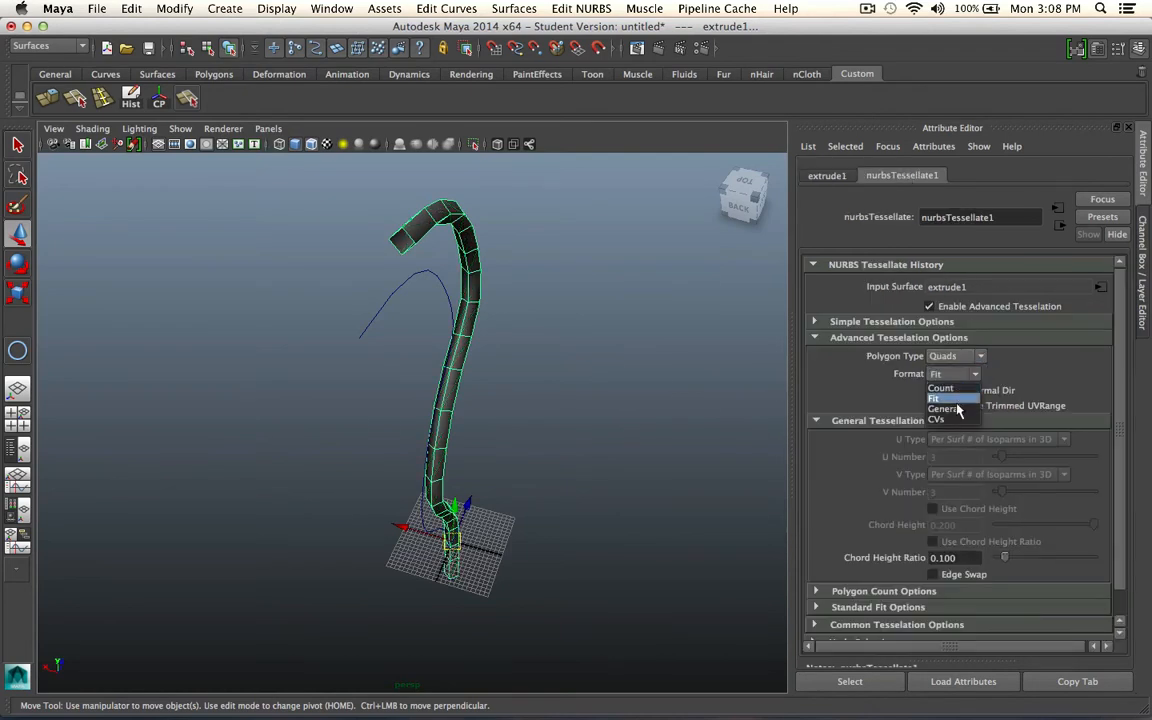
{"action": "left_click", "coordinate": [950, 409]}
{"action": "left_click", "coordinate": [975, 440]}
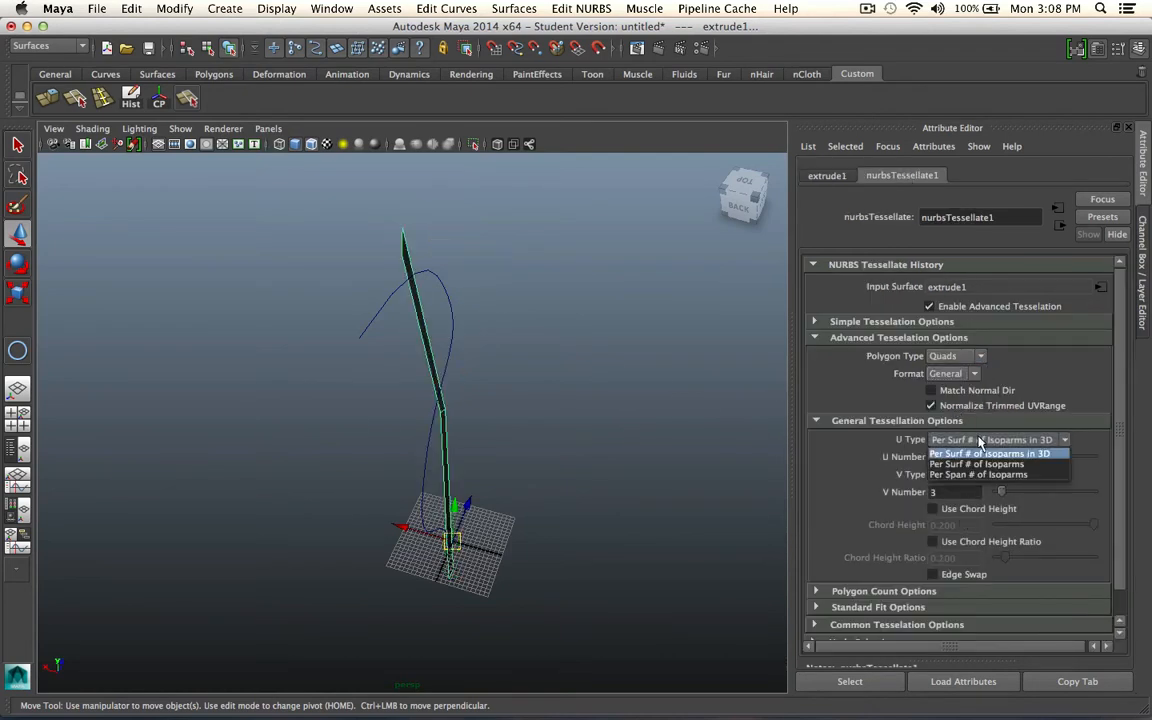
{"action": "left_click", "coordinate": [972, 476]}
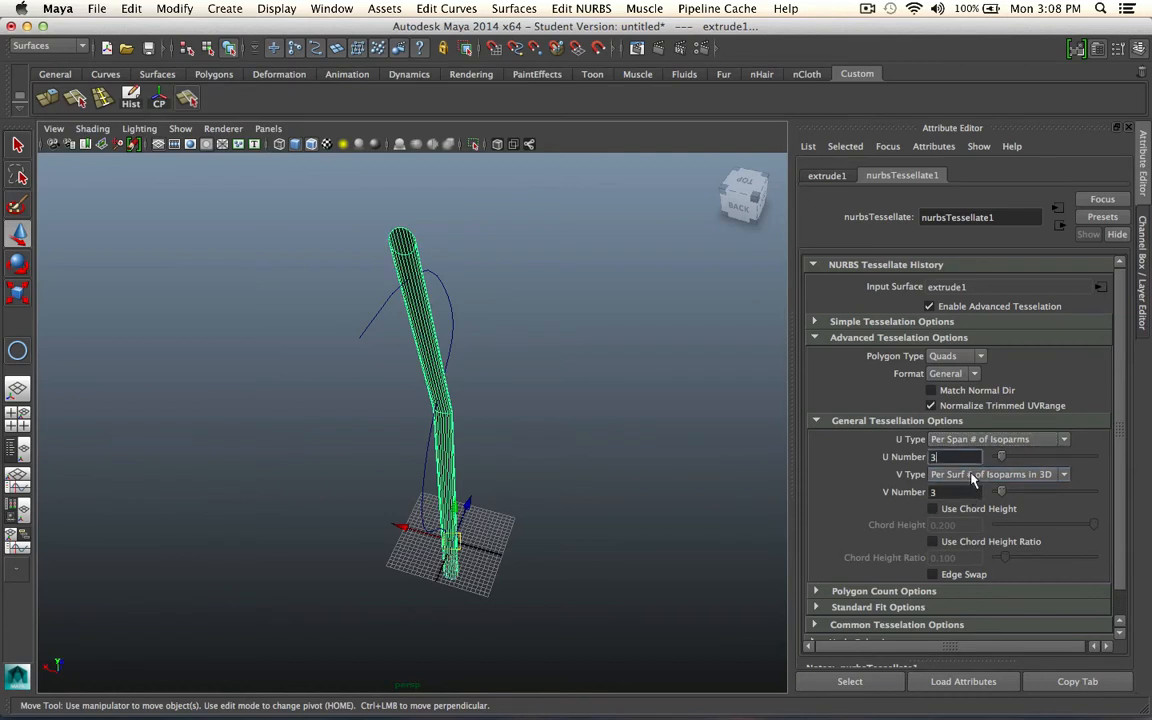
{"action": "left_click", "coordinate": [975, 475]}
{"action": "left_click", "coordinate": [977, 510]}
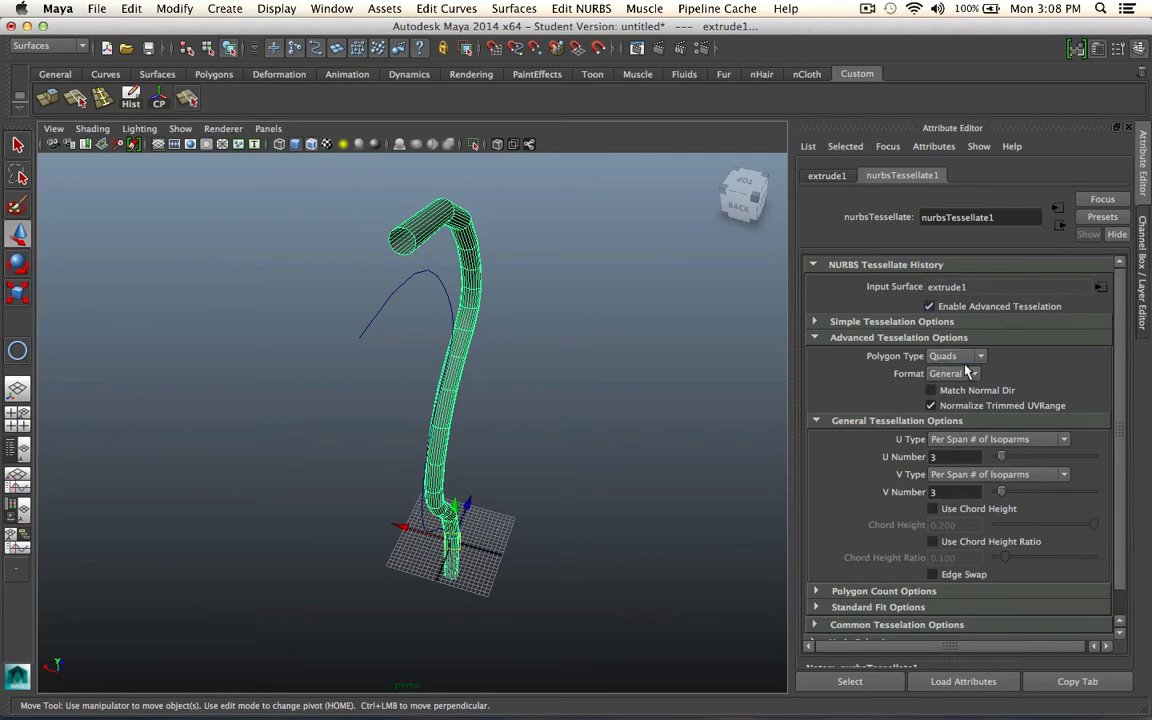
Turn on Match Normal Dir for the tube's tessellation, and delete the extruded tube
{"action": "left_click", "coordinate": [931, 390]}
{"action": "left_click_drag", "start_coordinate": [620, 416], "coordinate": [580, 438], "text": "alt"}
{"action": "left_click", "coordinate": [566, 422]}
{"action": "key", "text": "z"}
{"action": "key", "text": "z"}
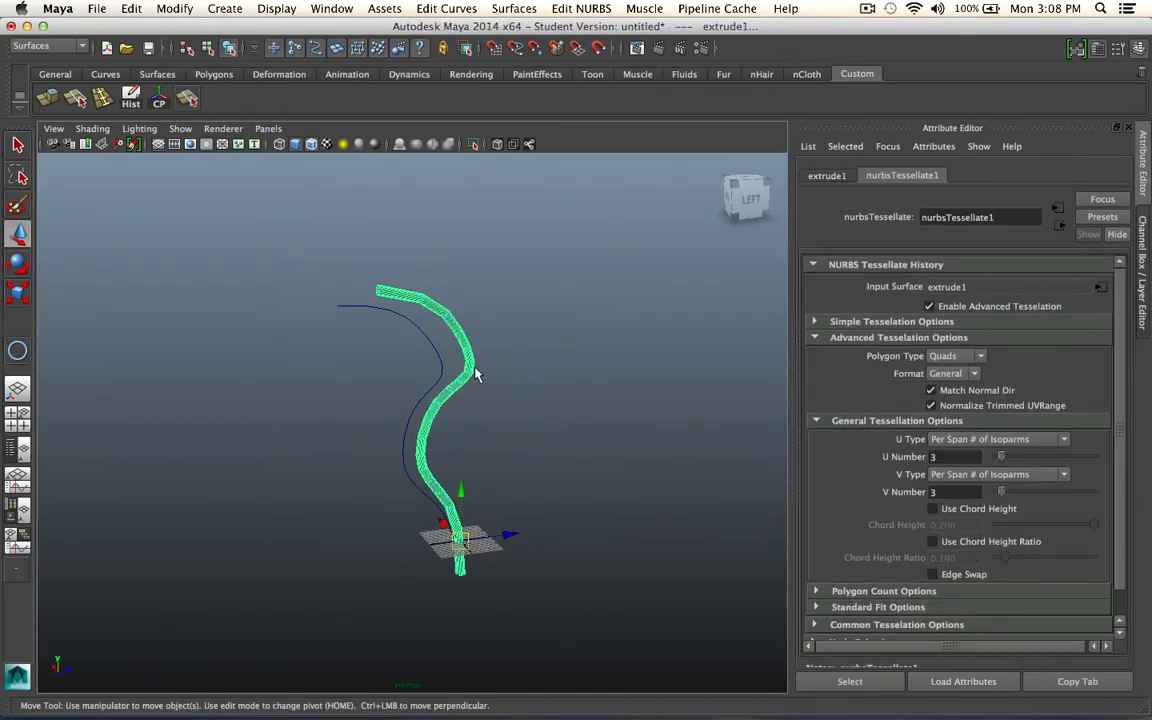
{"action": "key", "text": "Delete"}
Select the circle and the path curve, and extrude them again as a polygon tube
{"action": "left_click", "coordinate": [459, 572]}
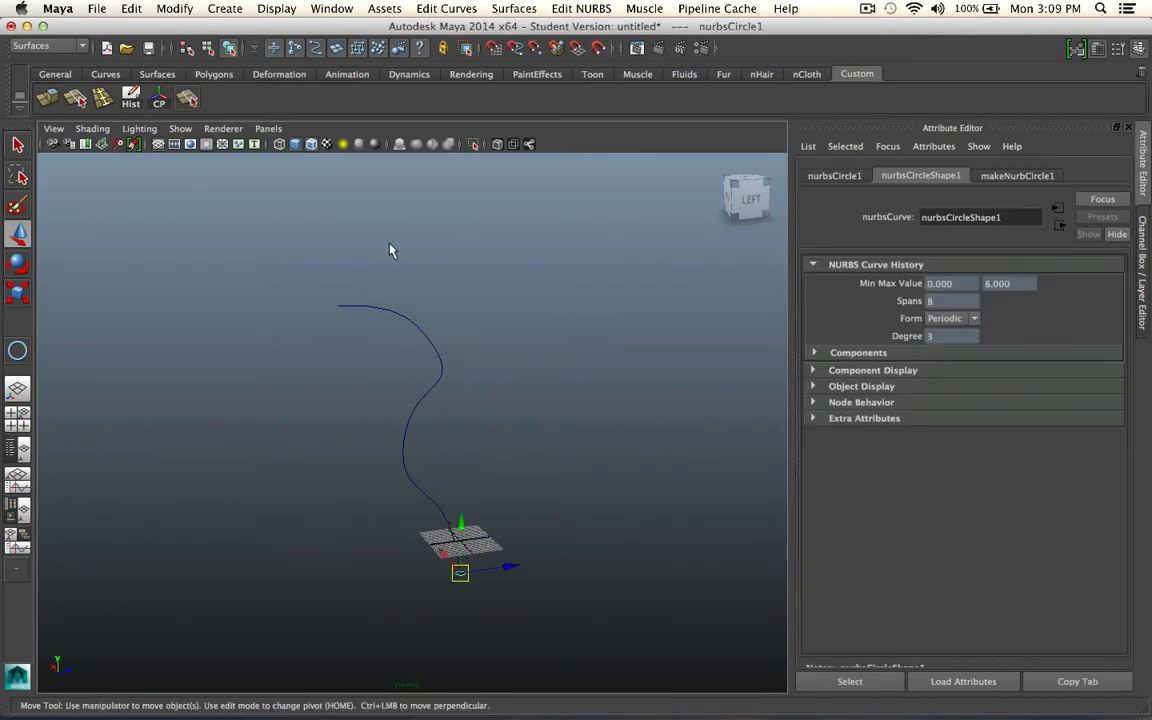
{"action": "left_click_drag", "start_coordinate": [365, 390], "coordinate": [500, 438]}
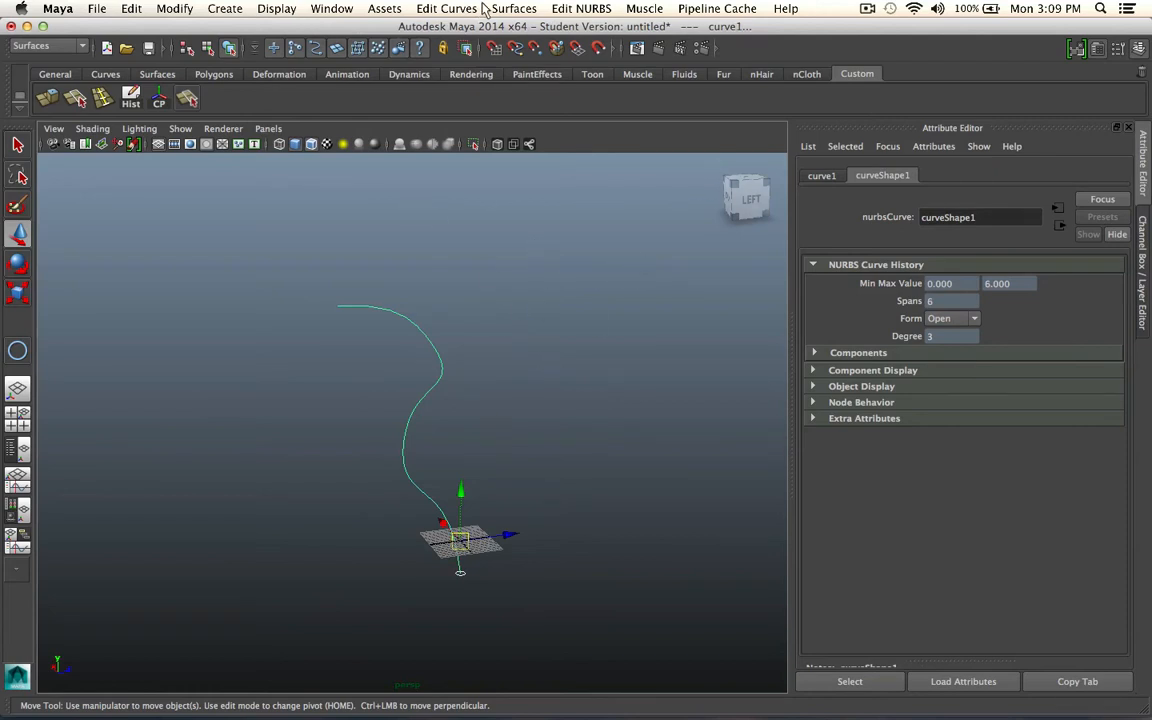
{"action": "left_click", "coordinate": [520, 9]}
{"action": "left_click", "coordinate": [610, 88]}
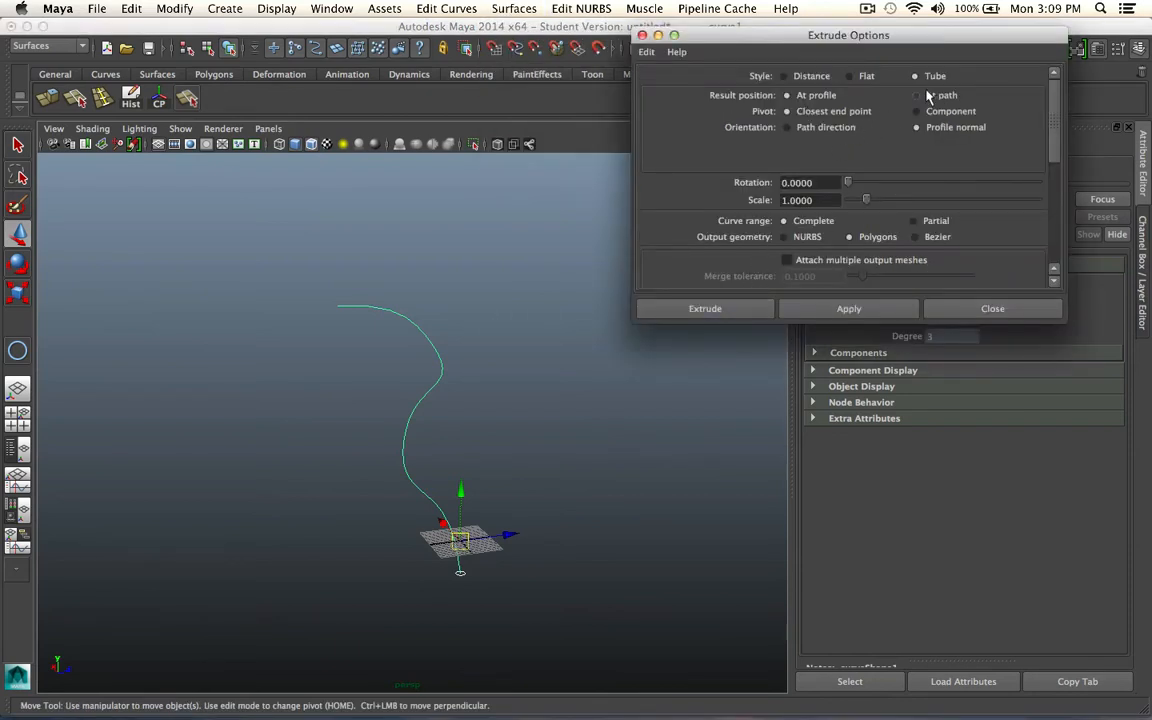
{"action": "left_click", "coordinate": [738, 310]}
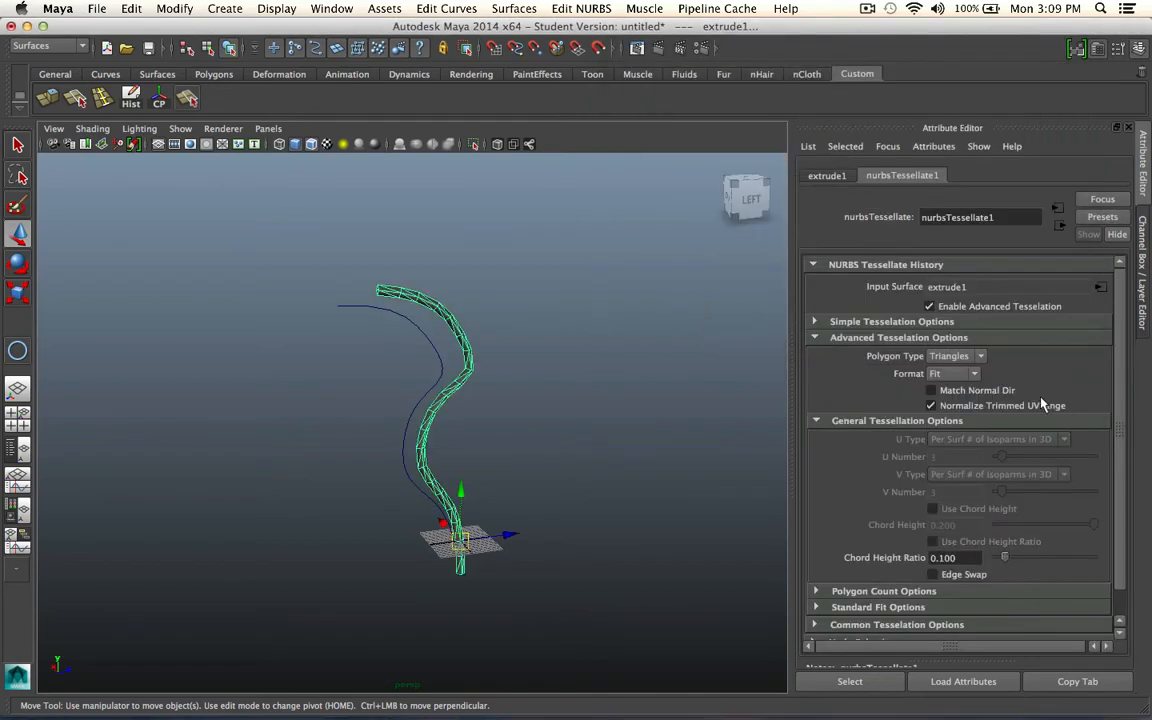
Tessellate the new tube as Quads in General format, using Per Span # of Isoparms for both U and V
{"action": "left_click", "coordinate": [948, 357]}
{"action": "left_click", "coordinate": [950, 372]}
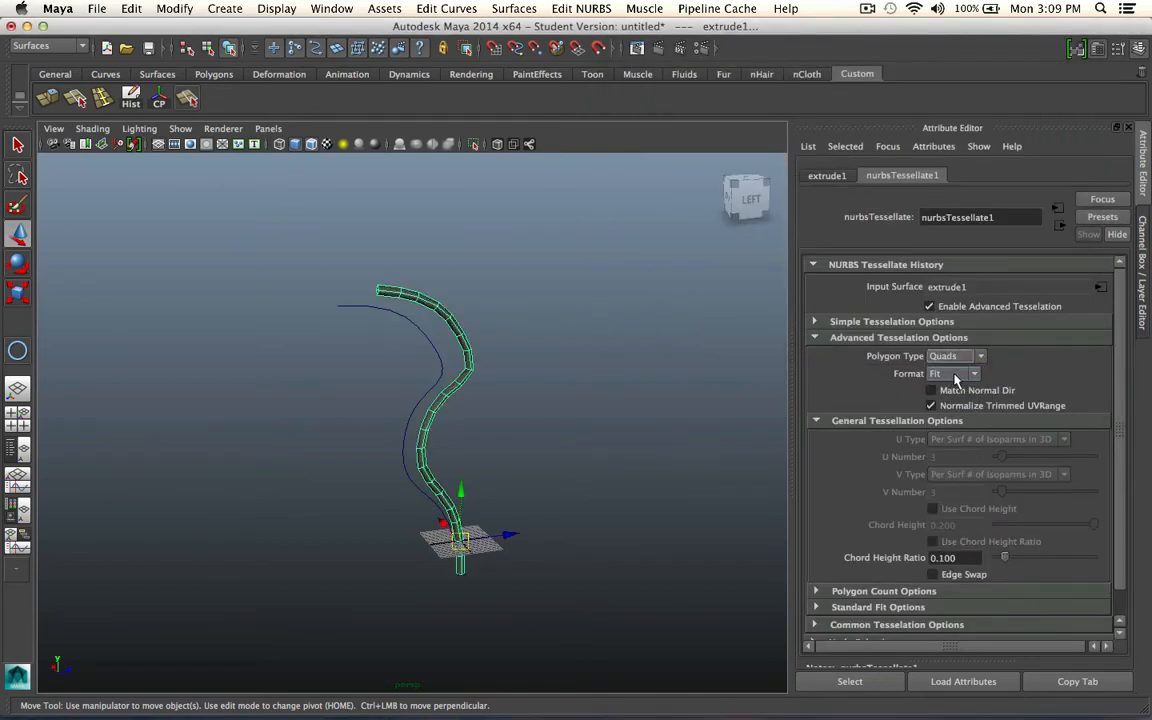
{"action": "left_click", "coordinate": [948, 372]}
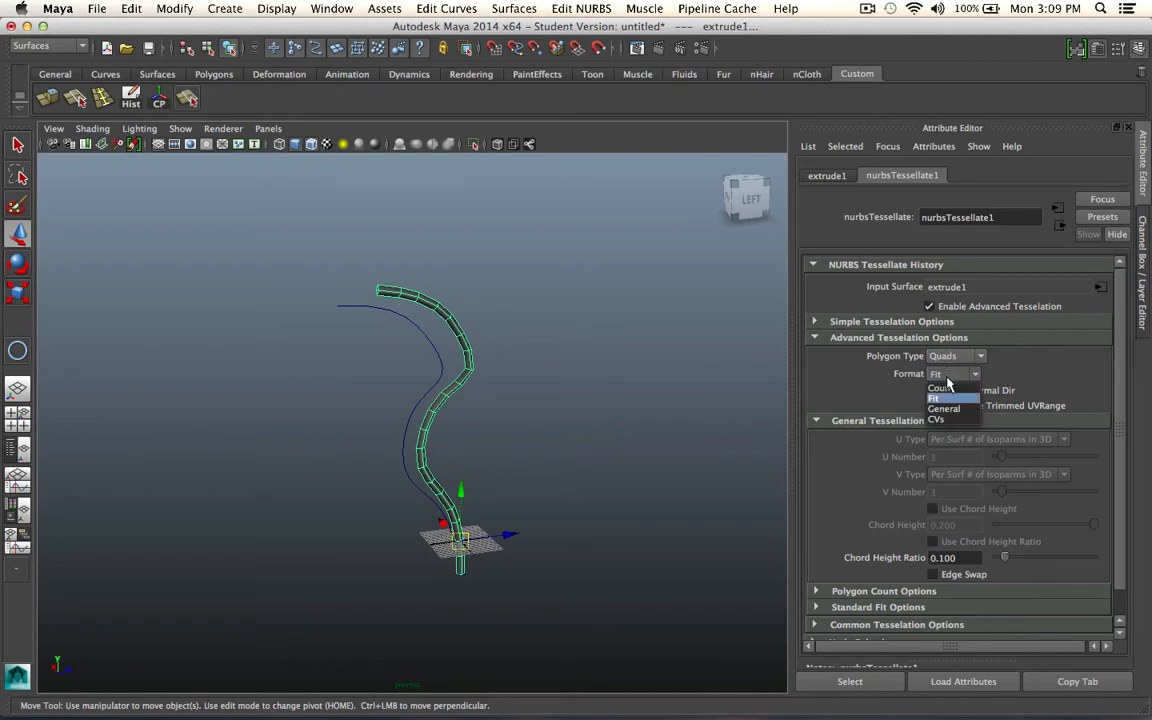
{"action": "left_click", "coordinate": [940, 398]}
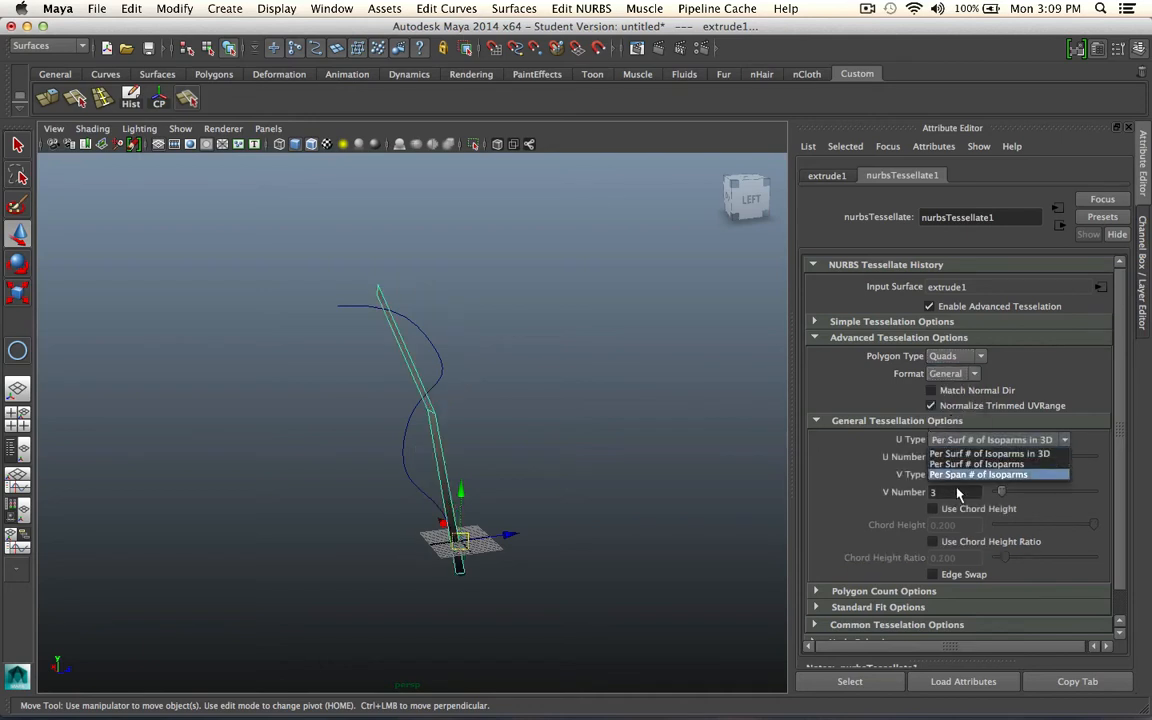
{"action": "left_click", "coordinate": [958, 477]}
{"action": "left_click", "coordinate": [995, 474]}
{"action": "left_click", "coordinate": [975, 508]}
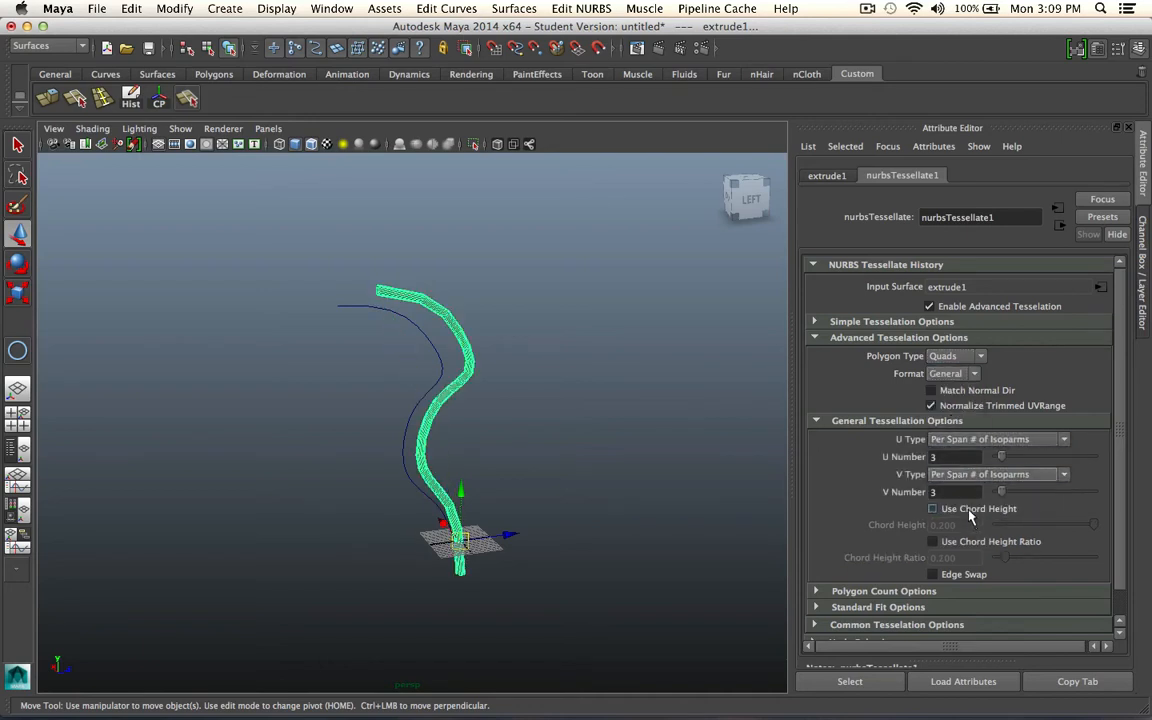
{"action": "left_click_drag", "start_coordinate": [687, 459], "coordinate": [667, 422], "text": "alt"}
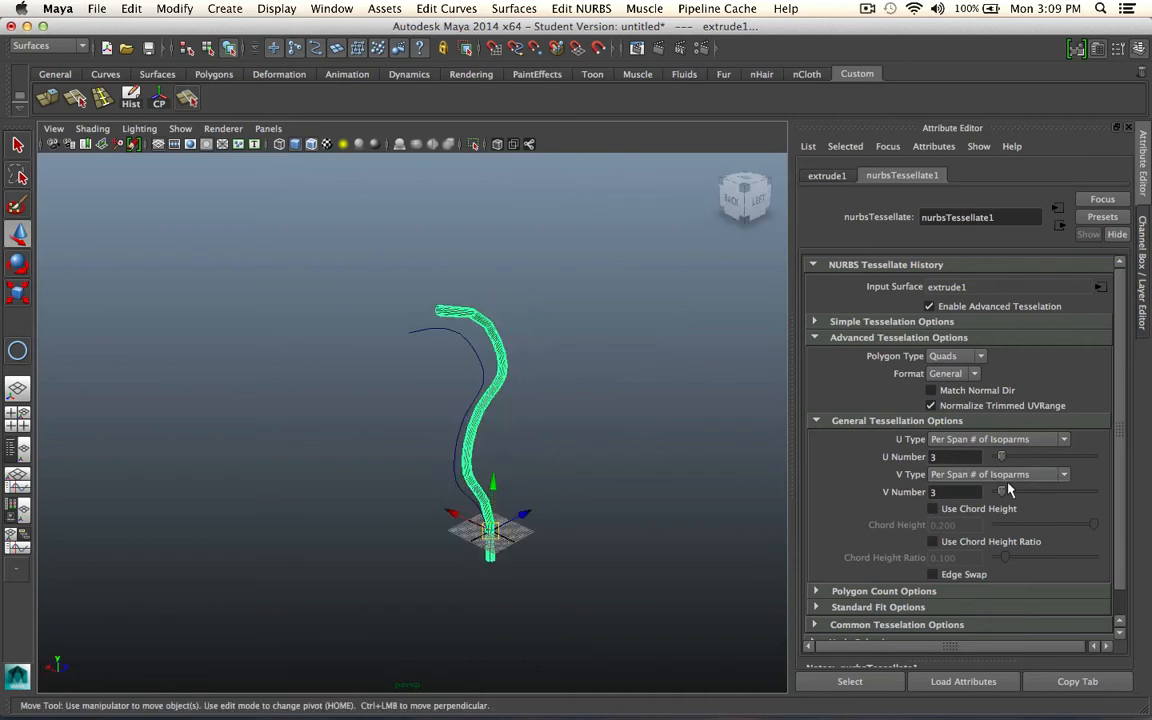
Examine the simple, polygon count, standard fit and common tessellation option groups of the tube
{"action": "scroll", "coordinate": [932, 485], "scroll_direction": "down", "scroll_amount": 1}
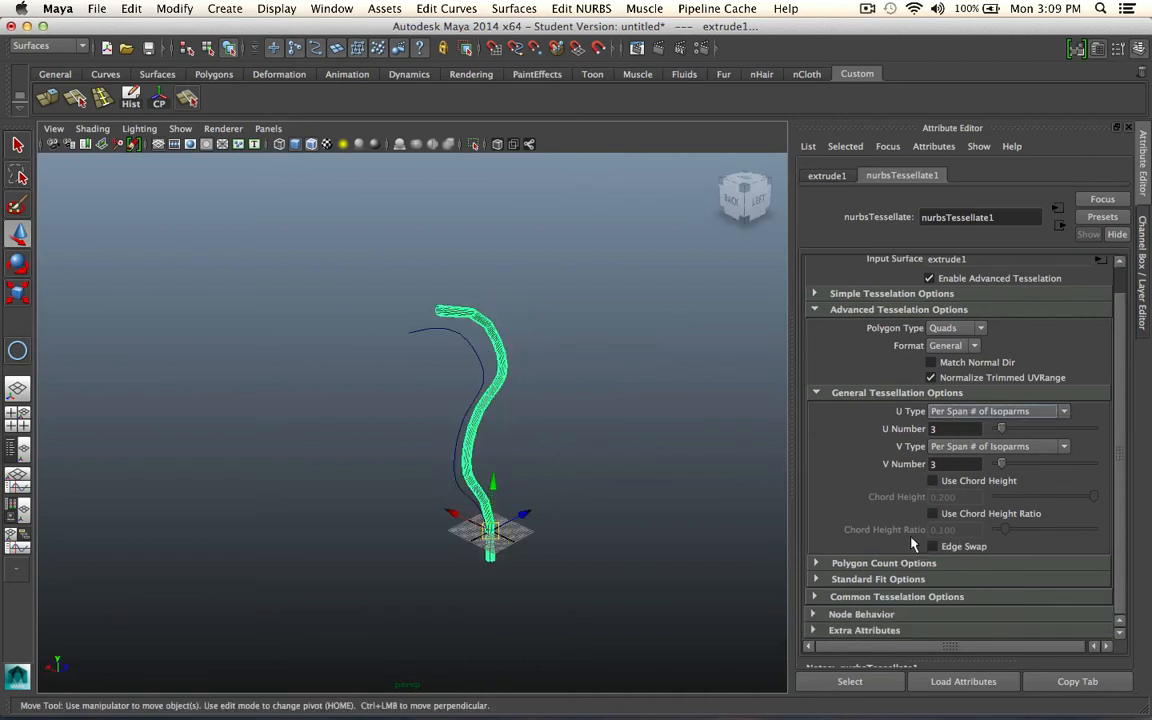
{"action": "scroll", "coordinate": [942, 404], "scroll_direction": "up", "scroll_amount": 1}
{"action": "left_click", "coordinate": [921, 322]}
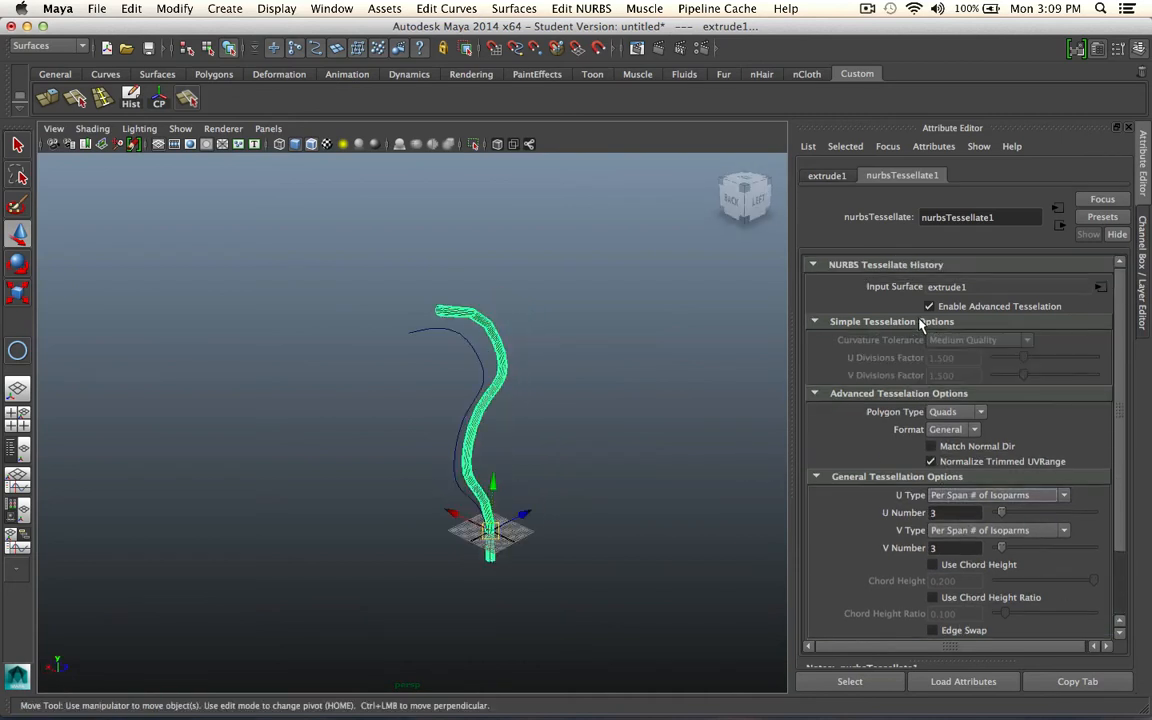
{"action": "left_click", "coordinate": [921, 322]}
{"action": "left_click", "coordinate": [907, 590]}
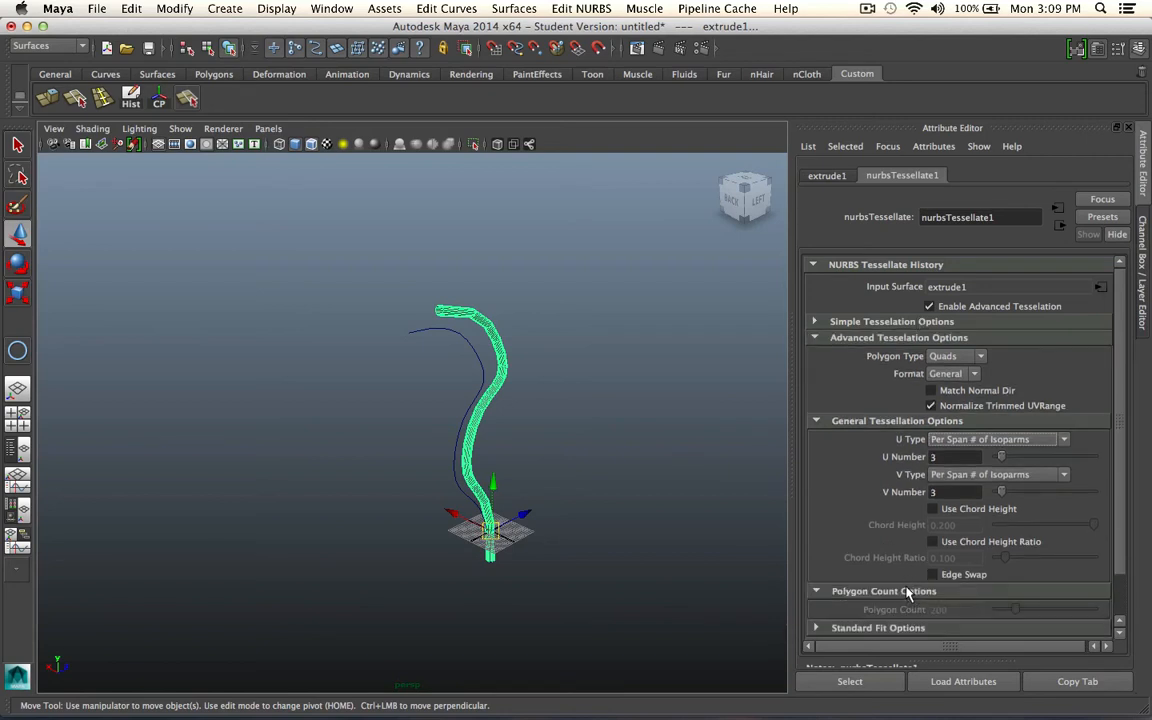
{"action": "left_click", "coordinate": [907, 590]}
{"action": "scroll", "coordinate": [922, 530], "scroll_direction": "down", "scroll_amount": 1}
{"action": "left_click", "coordinate": [910, 598]}
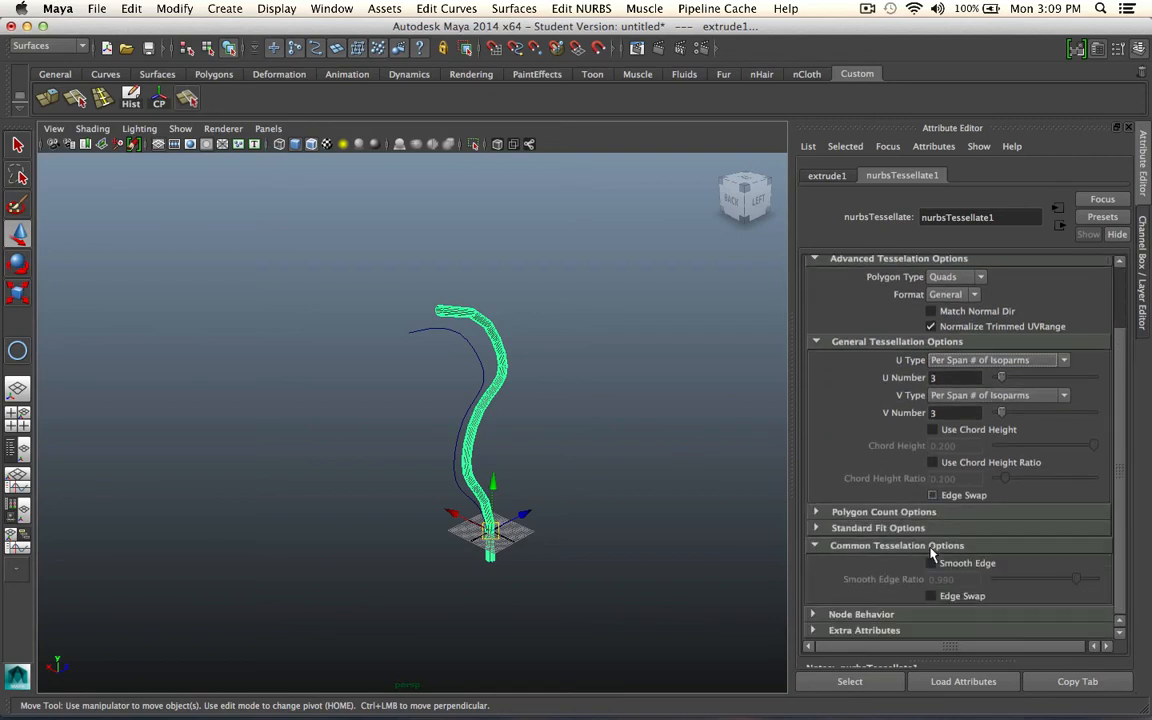
{"action": "left_click", "coordinate": [893, 528]}
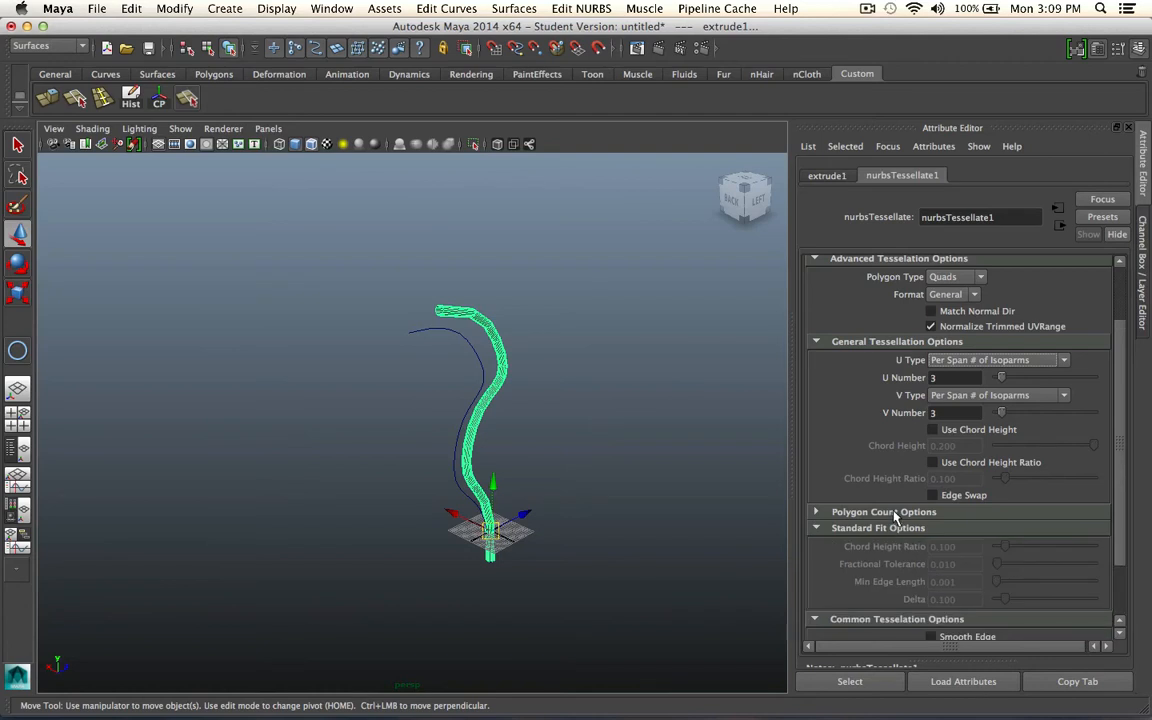
{"action": "left_click", "coordinate": [900, 511]}
Try Use Chord Height Ratio on the tube's tessellation, turn it off, and enable Use Chord Height
{"action": "left_click", "coordinate": [967, 458]}
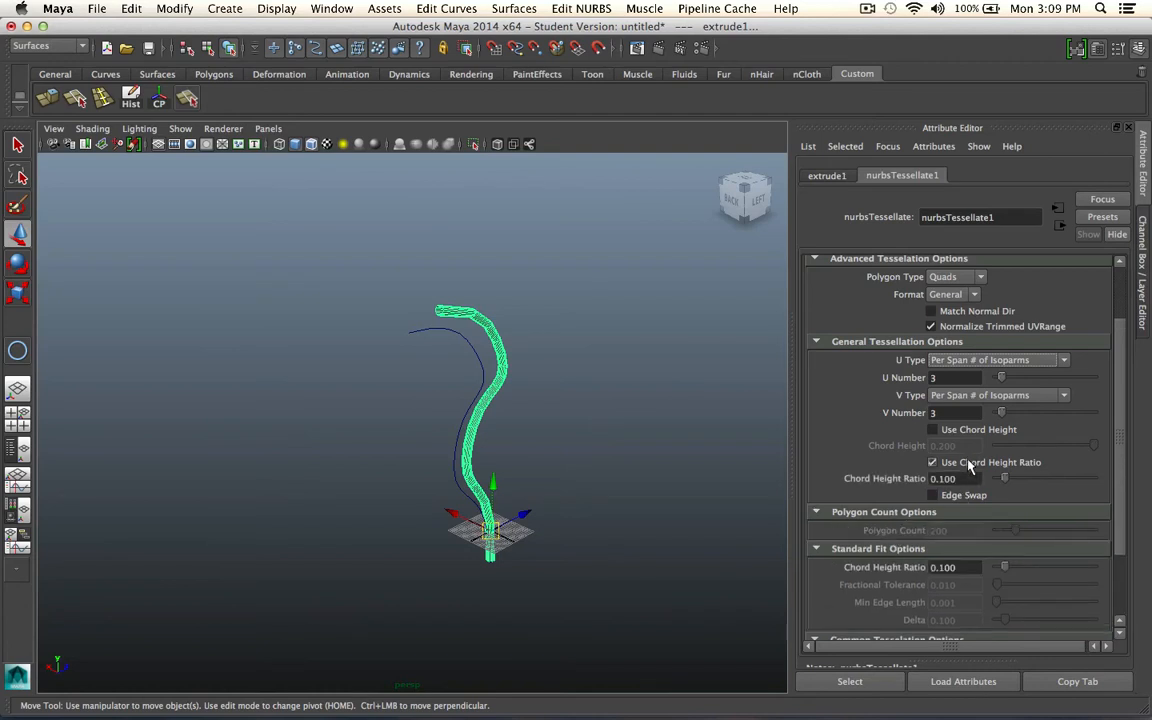
{"action": "left_click", "coordinate": [967, 458]}
{"action": "left_click", "coordinate": [960, 429]}
{"action": "left_click", "coordinate": [960, 429]}
{"action": "left_click", "coordinate": [960, 432]}
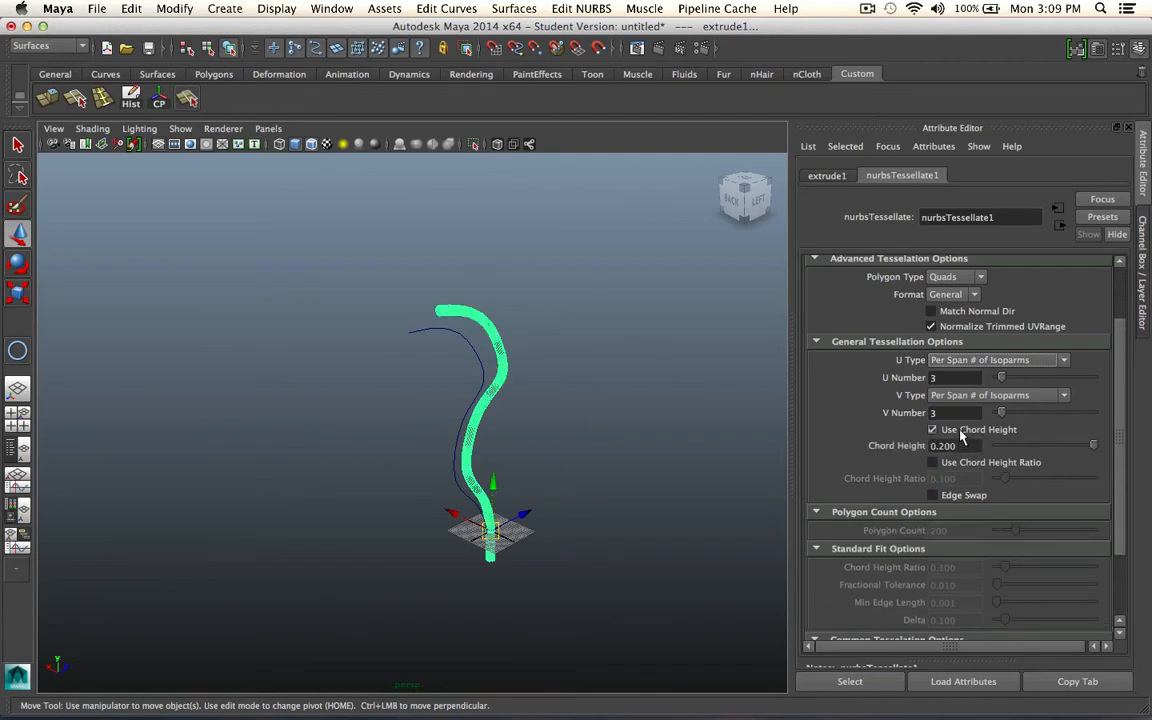
Inspect the tube's mesh along its bends and test-render its upper end, closing the render when done
{"action": "left_click", "coordinate": [581, 318]}
{"action": "middle_click_drag", "start_coordinate": [530, 340], "coordinate": [507, 425], "text": "alt"}
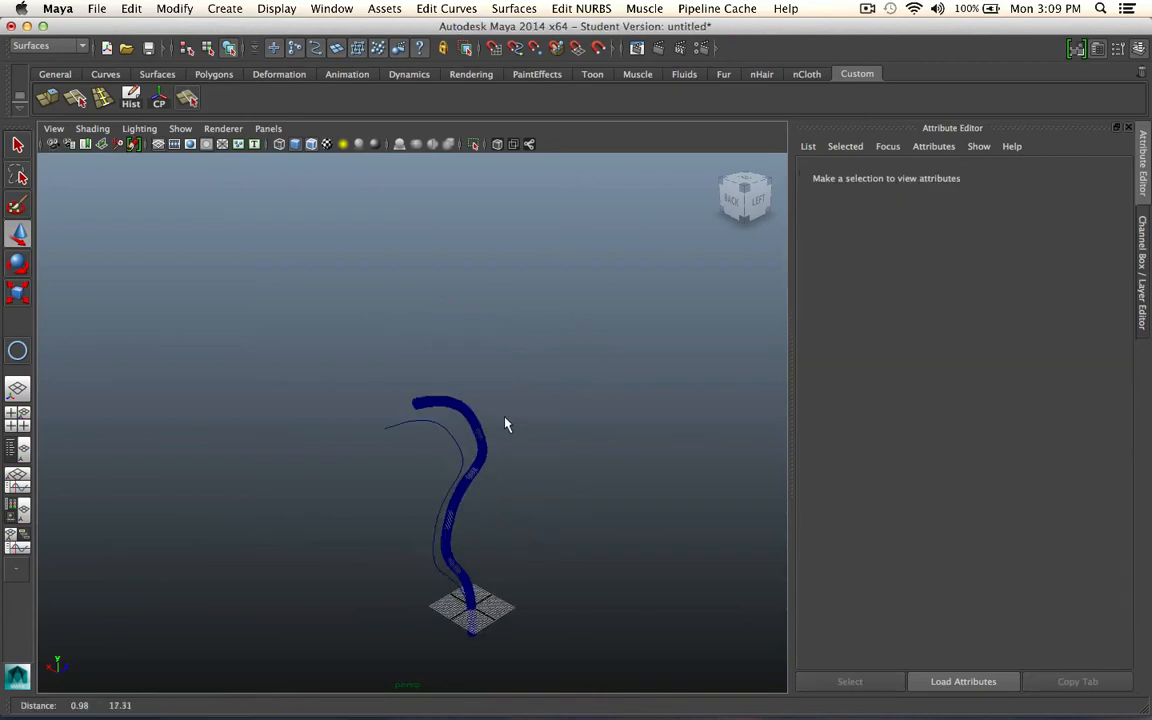
{"action": "right_click_drag", "start_coordinate": [507, 425], "coordinate": [850, 680], "text": "alt"}
{"action": "left_click_drag", "start_coordinate": [672, 552], "coordinate": [616, 542], "text": "alt"}
{"action": "right_click_drag", "start_coordinate": [616, 549], "coordinate": [437, 463], "text": "alt"}
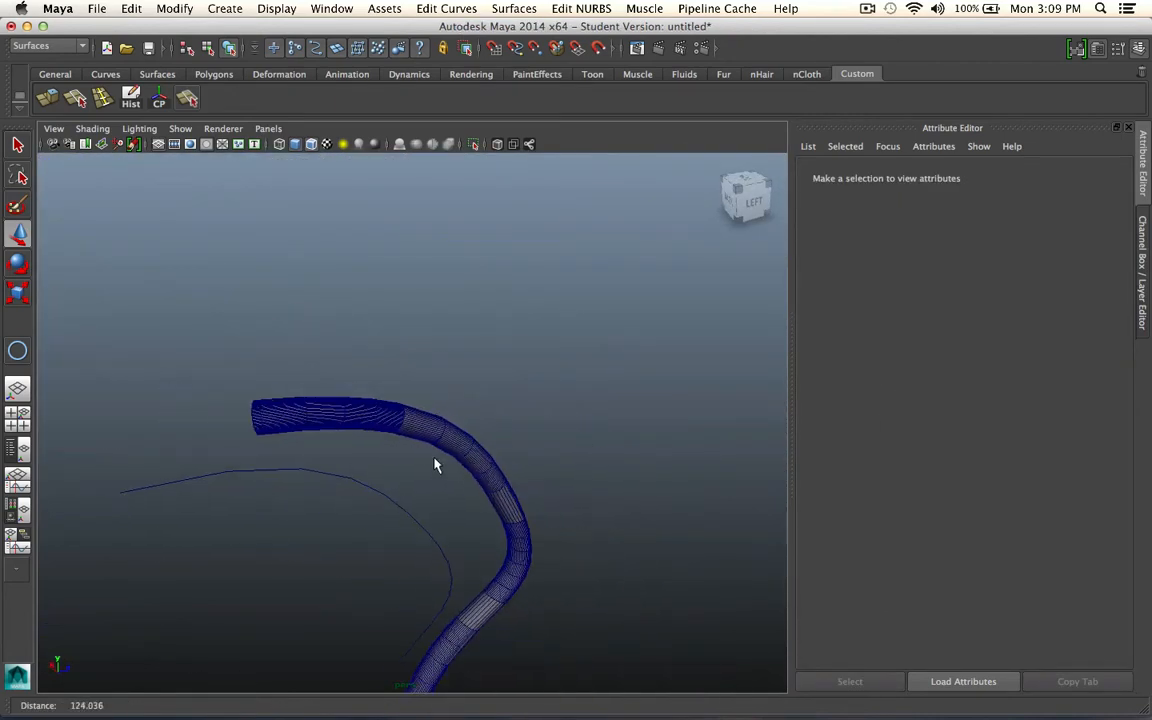
{"action": "left_click_drag", "start_coordinate": [437, 463], "coordinate": [549, 471], "text": "alt"}
{"action": "right_click_drag", "start_coordinate": [549, 471], "coordinate": [522, 424], "text": "alt"}
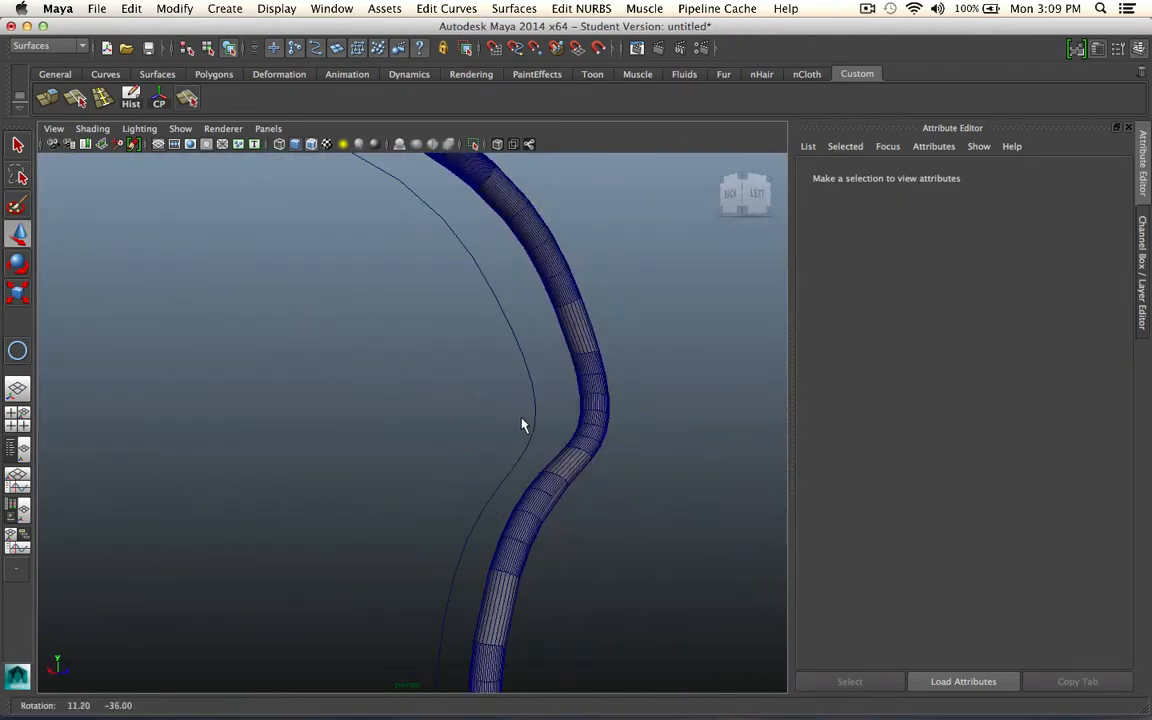
{"action": "left_click_drag", "start_coordinate": [522, 424], "coordinate": [527, 453], "text": "alt"}
{"action": "left_click", "coordinate": [659, 47]}
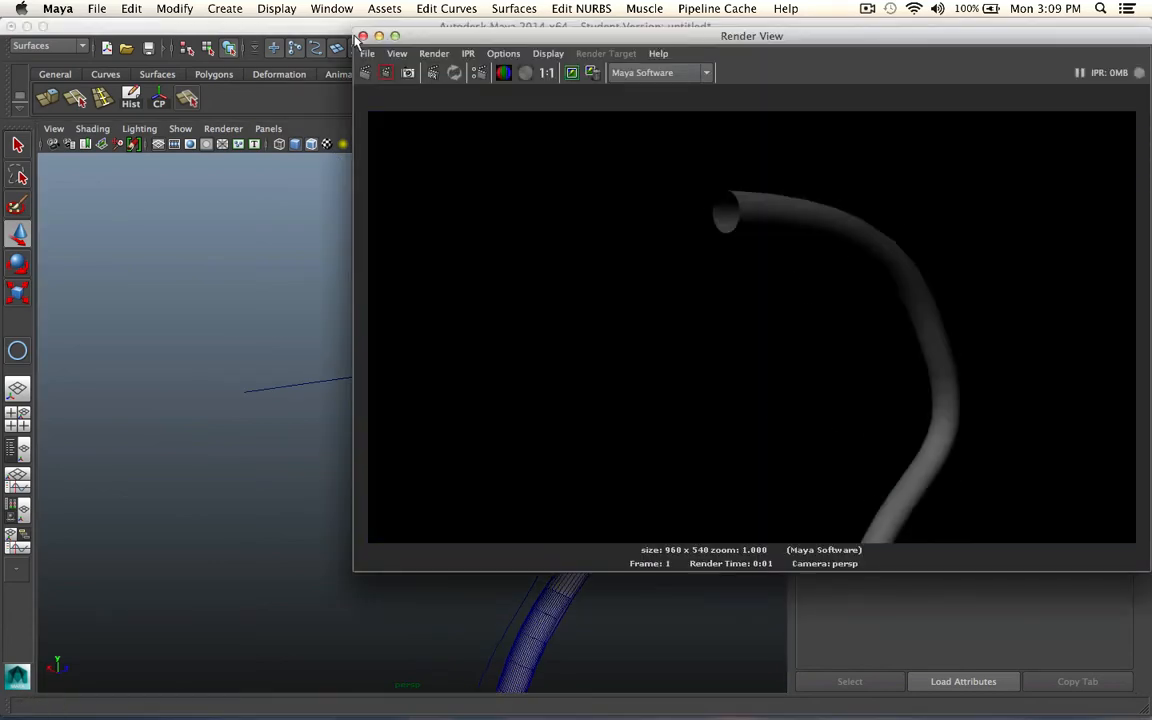
{"action": "left_click", "coordinate": [363, 36]}
Delete the extruded tube and the profile circle at the curve's lower end
{"action": "left_click", "coordinate": [540, 352]}
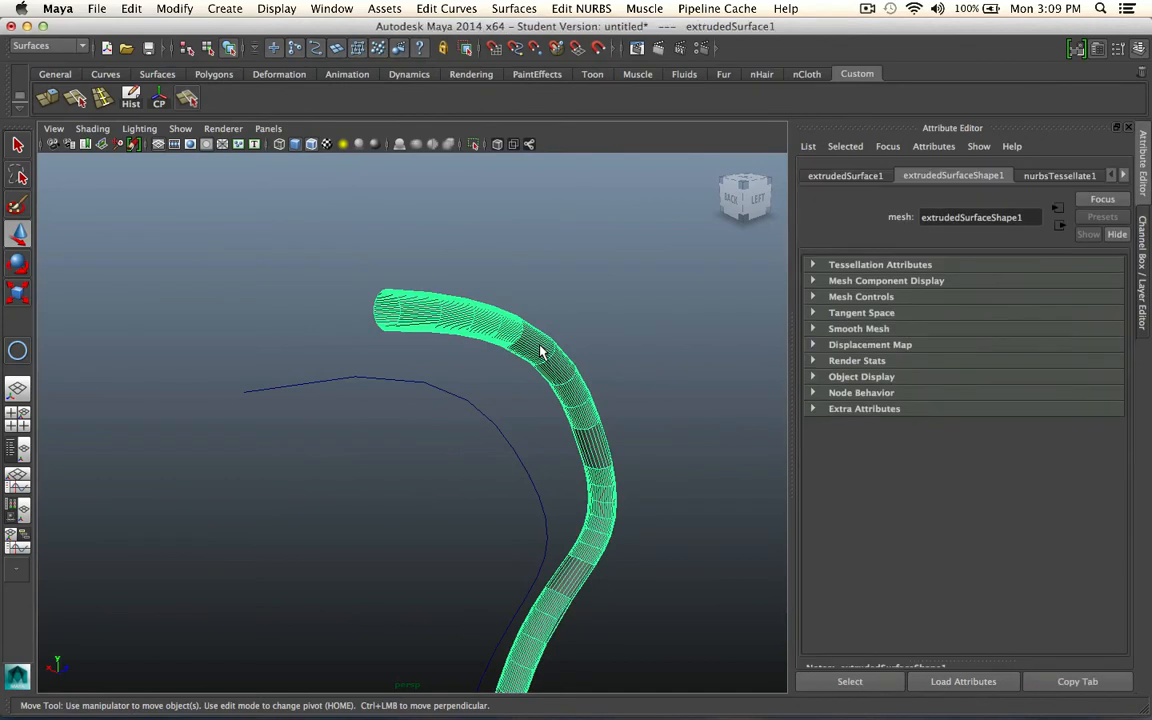
{"action": "key", "text": "Delete"}
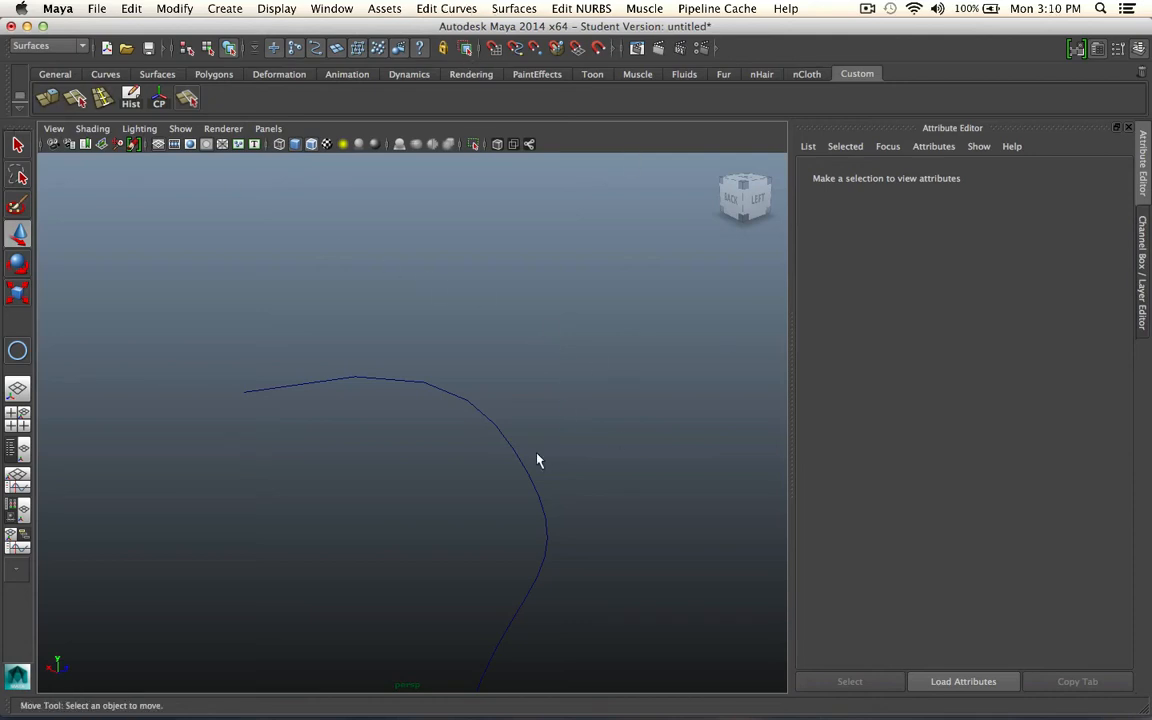
{"action": "left_click_drag", "start_coordinate": [537, 460], "coordinate": [424, 564], "text": "alt"}
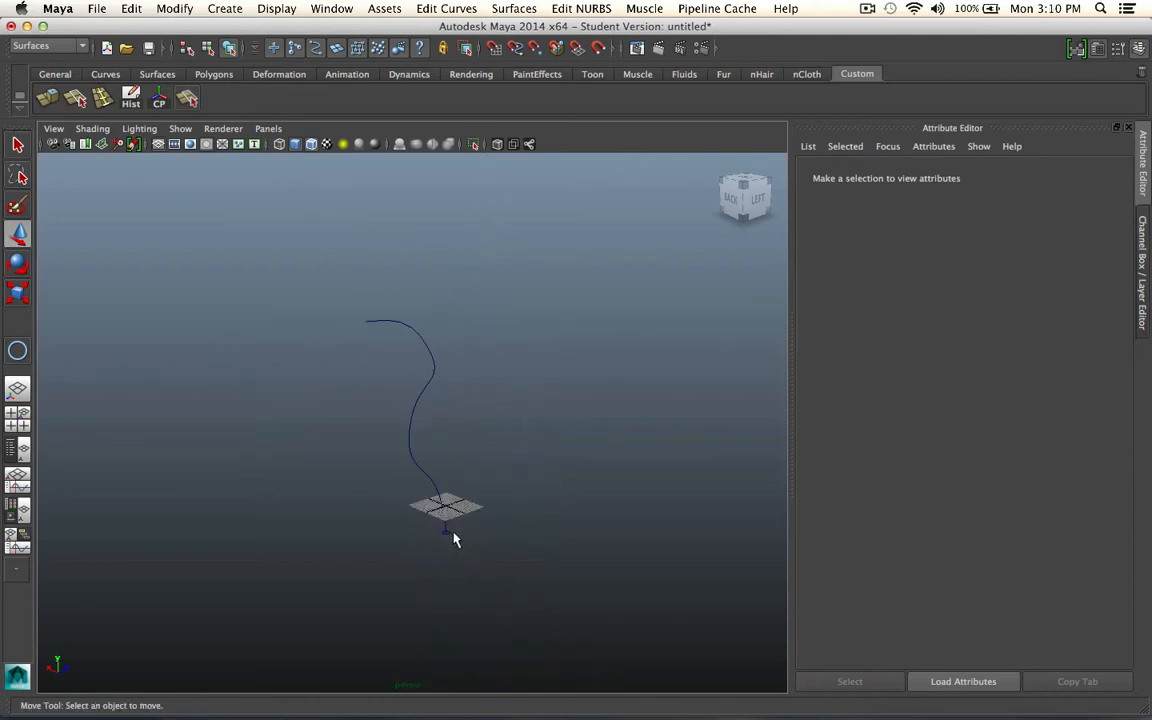
{"action": "left_click", "coordinate": [451, 533]}
{"action": "left_click", "coordinate": [506, 548]}
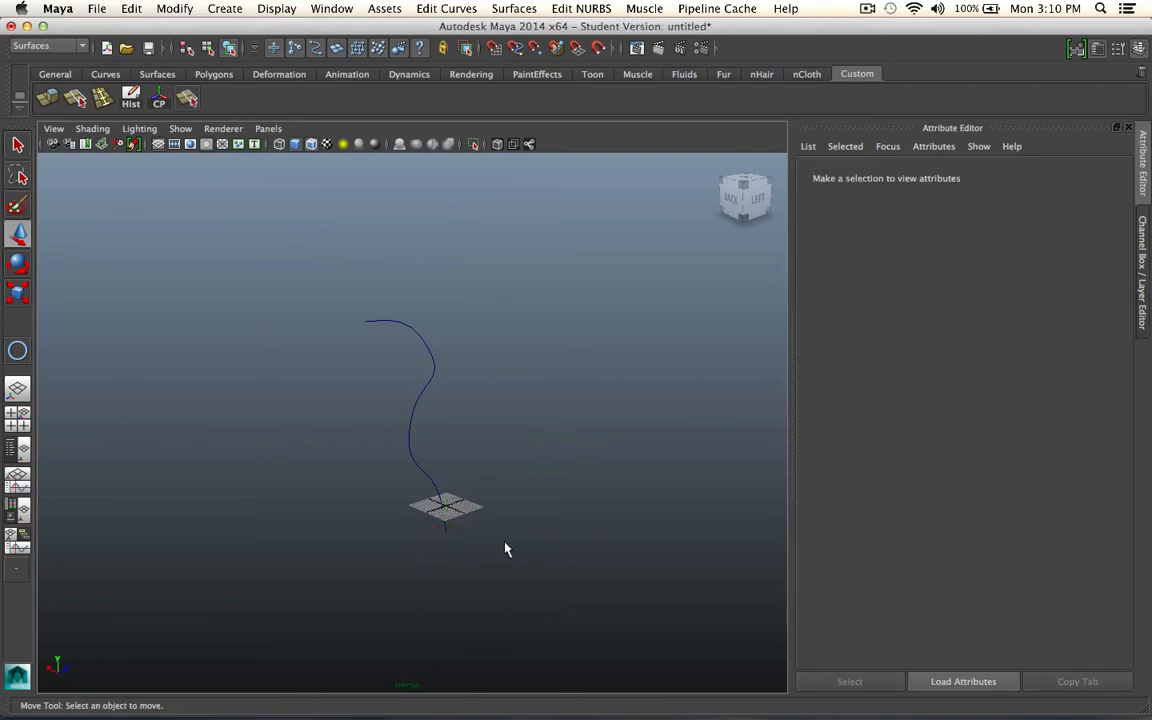
Select the S-shaped curve and delete all construction history in the scene
{"action": "left_click", "coordinate": [452, 502]}
{"action": "left_click_drag", "start_coordinate": [406, 432], "coordinate": [448, 377], "text": "alt"}
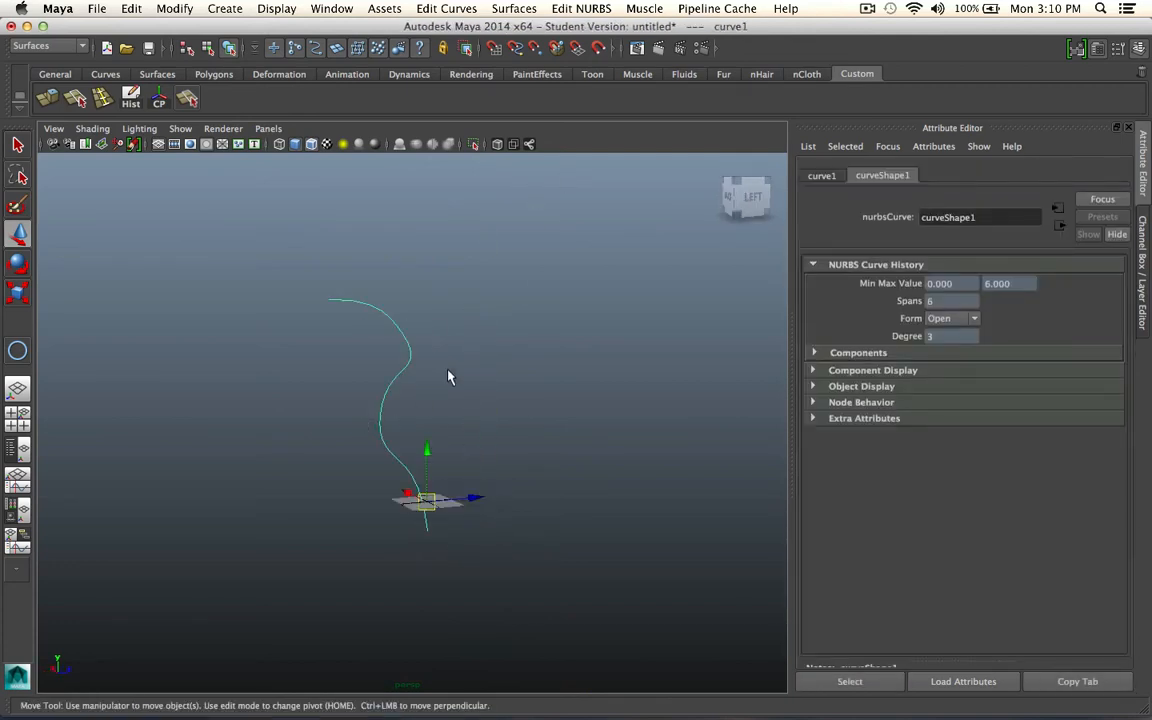
{"action": "left_click", "coordinate": [174, 8]}
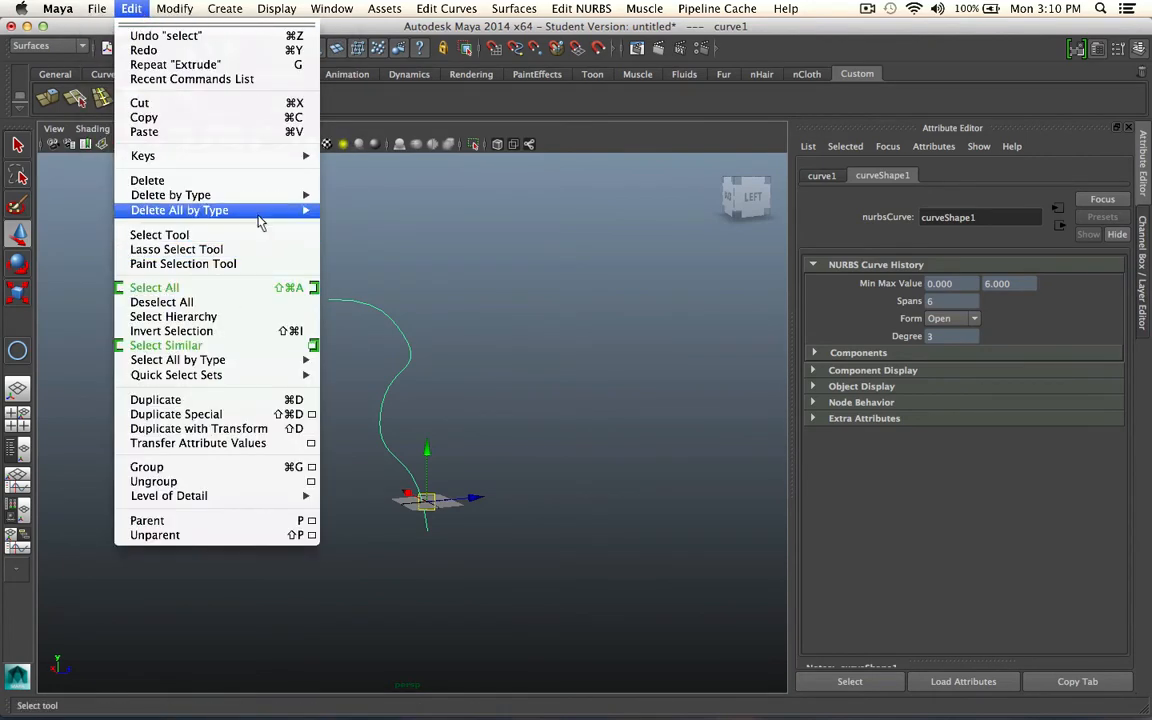
{"action": "mouse_move", "coordinate": [262, 212]}
{"action": "left_click", "coordinate": [340, 212]}
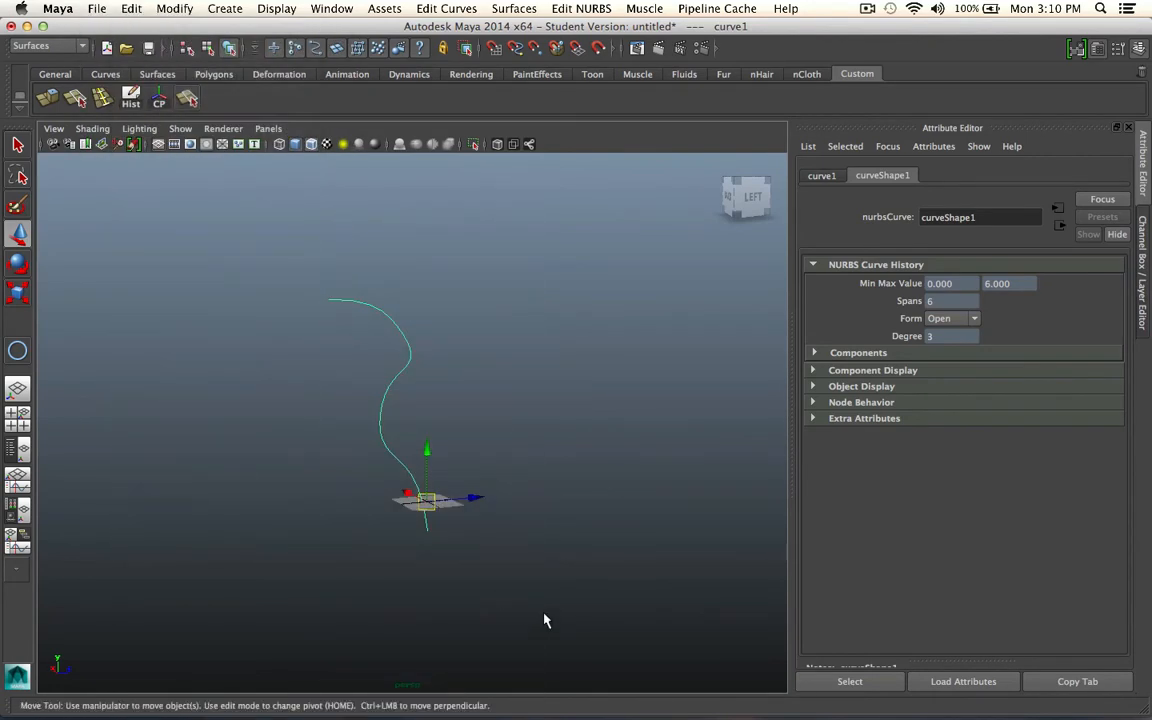
Switch the menu set from Surfaces to Polygons
{"action": "left_click", "coordinate": [425, 10]}
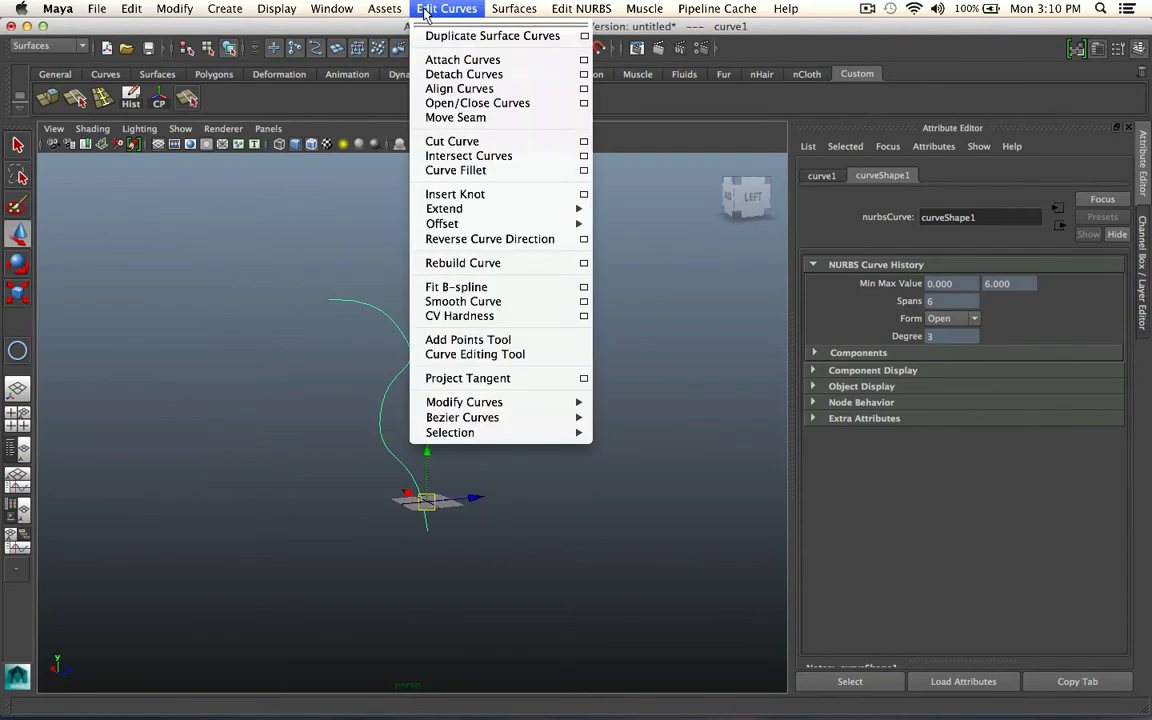
{"action": "left_click", "coordinate": [48, 46]}
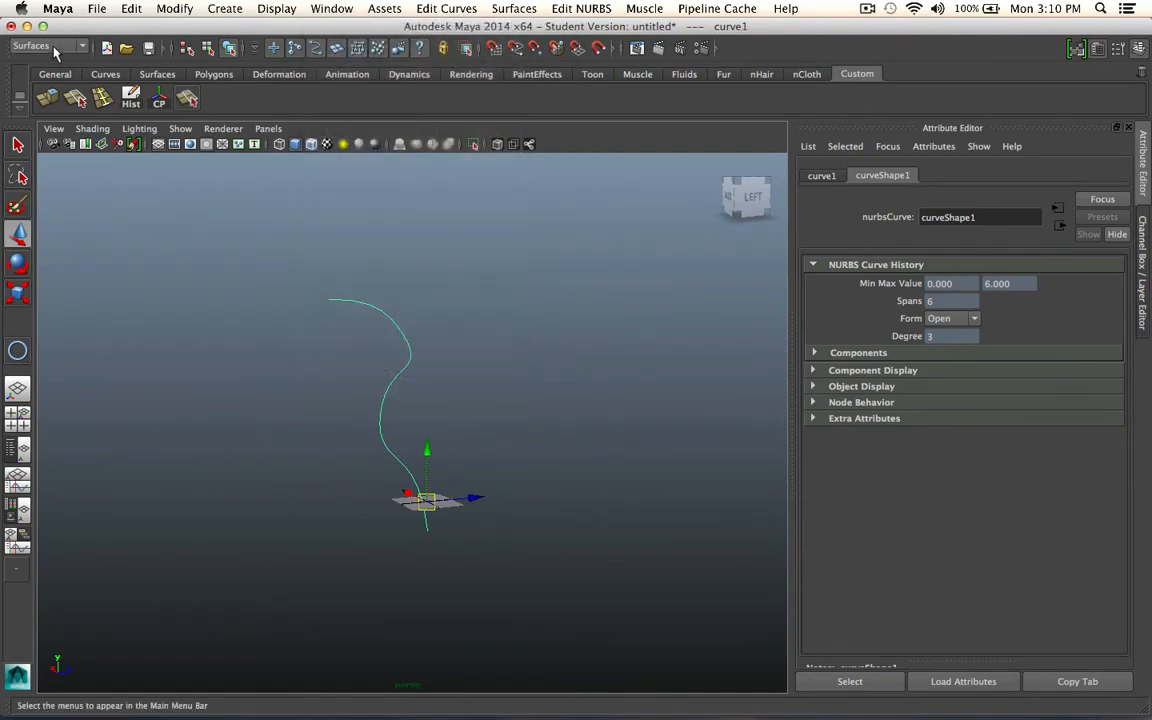
{"action": "left_click", "coordinate": [48, 46]}
{"action": "left_click", "coordinate": [61, 70]}
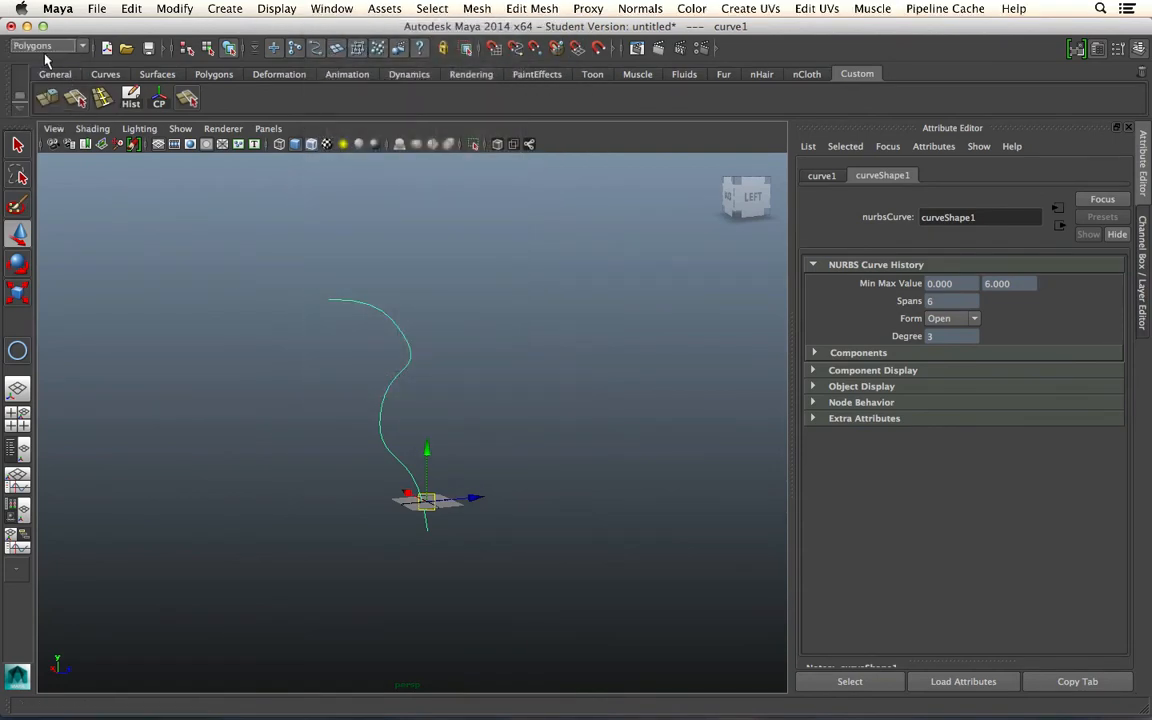
{"action": "left_click", "coordinate": [511, 10]}
{"action": "mouse_move", "coordinate": [225, 8]}
{"action": "mouse_move", "coordinate": [390, 51]}
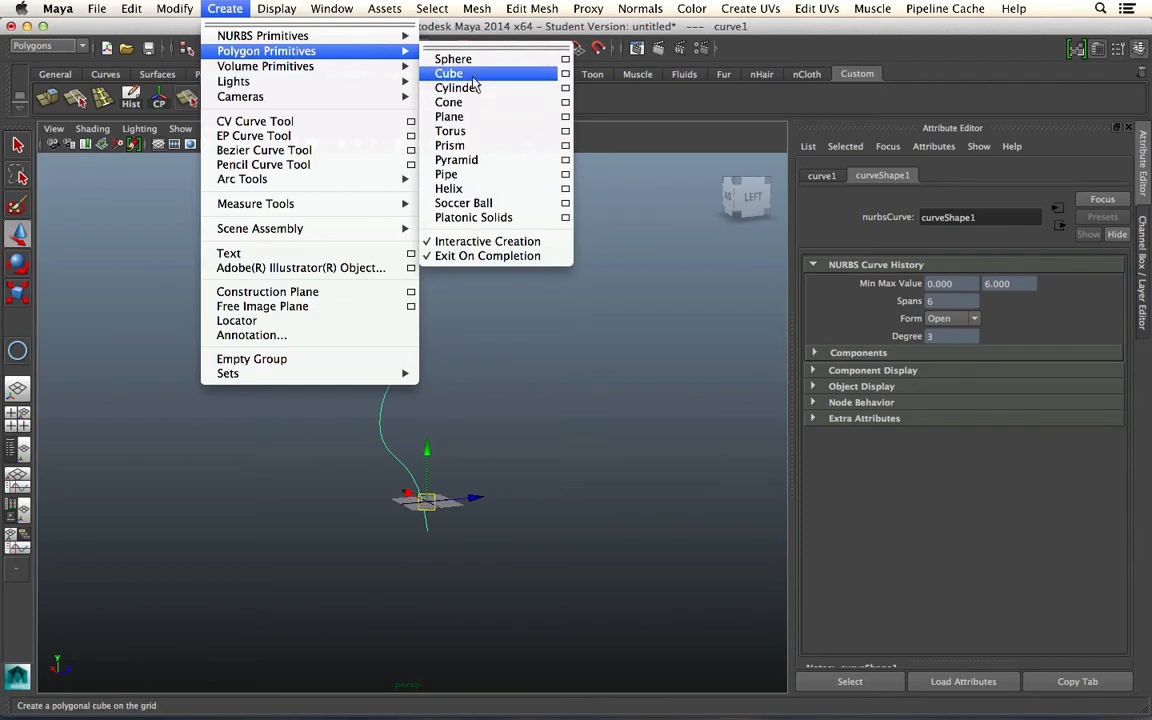
{"action": "left_click", "coordinate": [470, 88]}
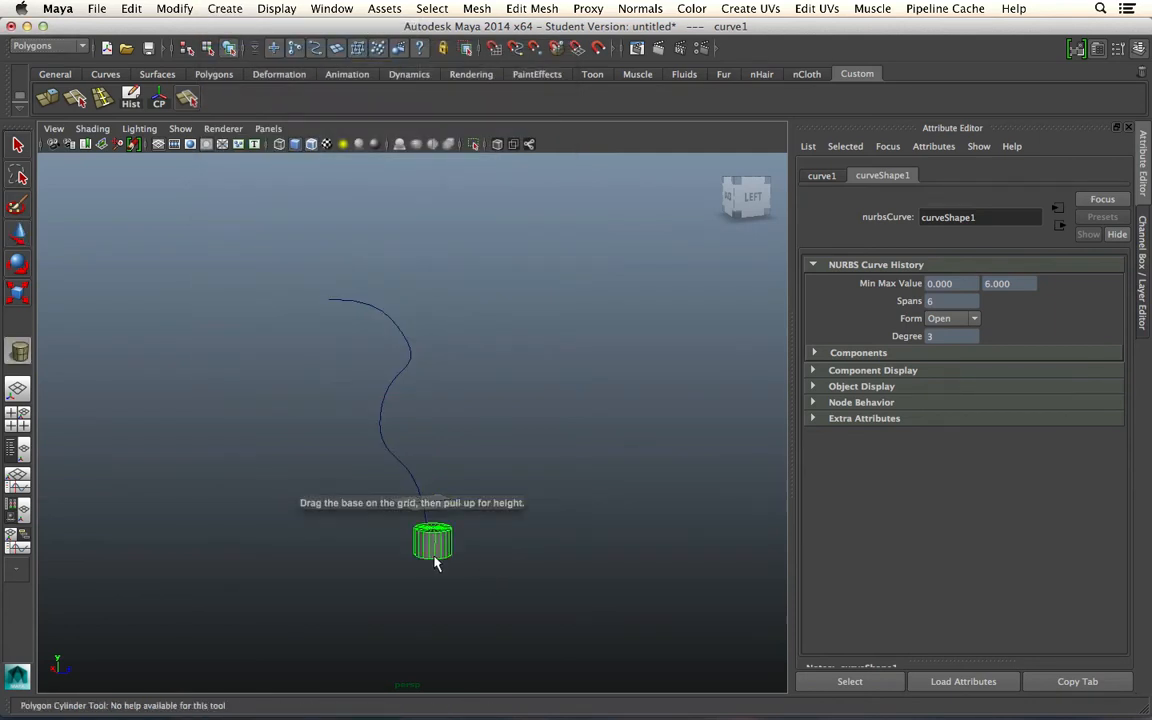
{"action": "left_click", "coordinate": [435, 558]}
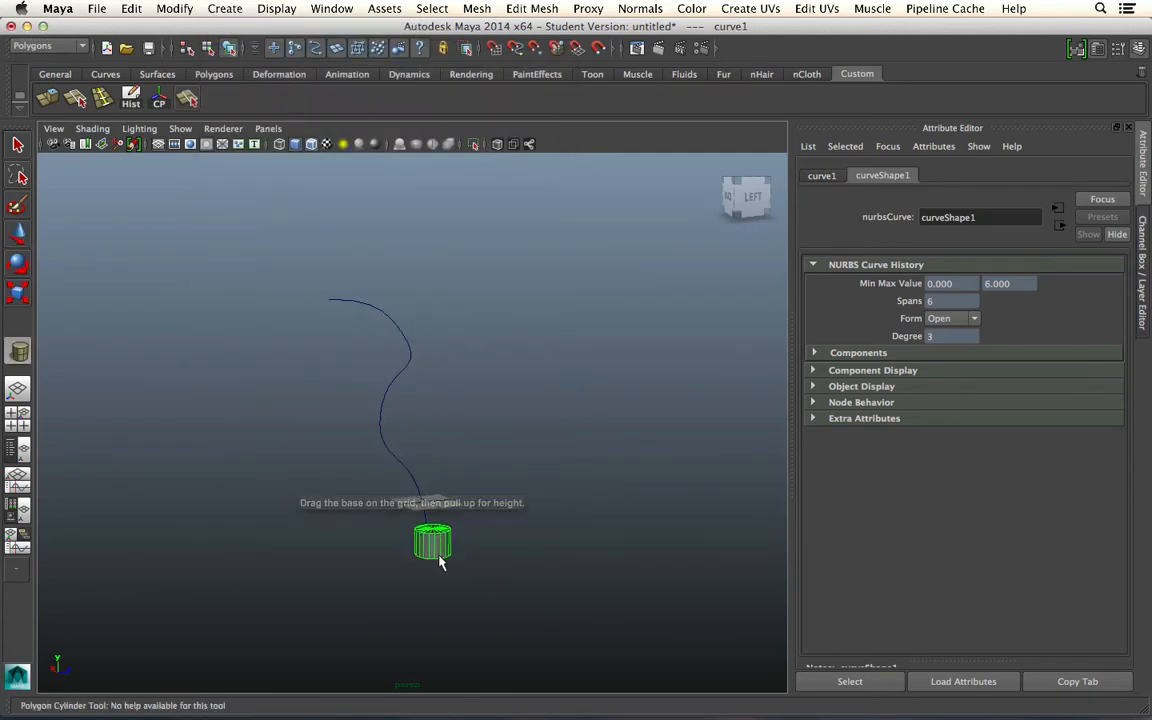
{"action": "left_click_drag", "start_coordinate": [440, 557], "coordinate": [465, 538], "text": "alt"}
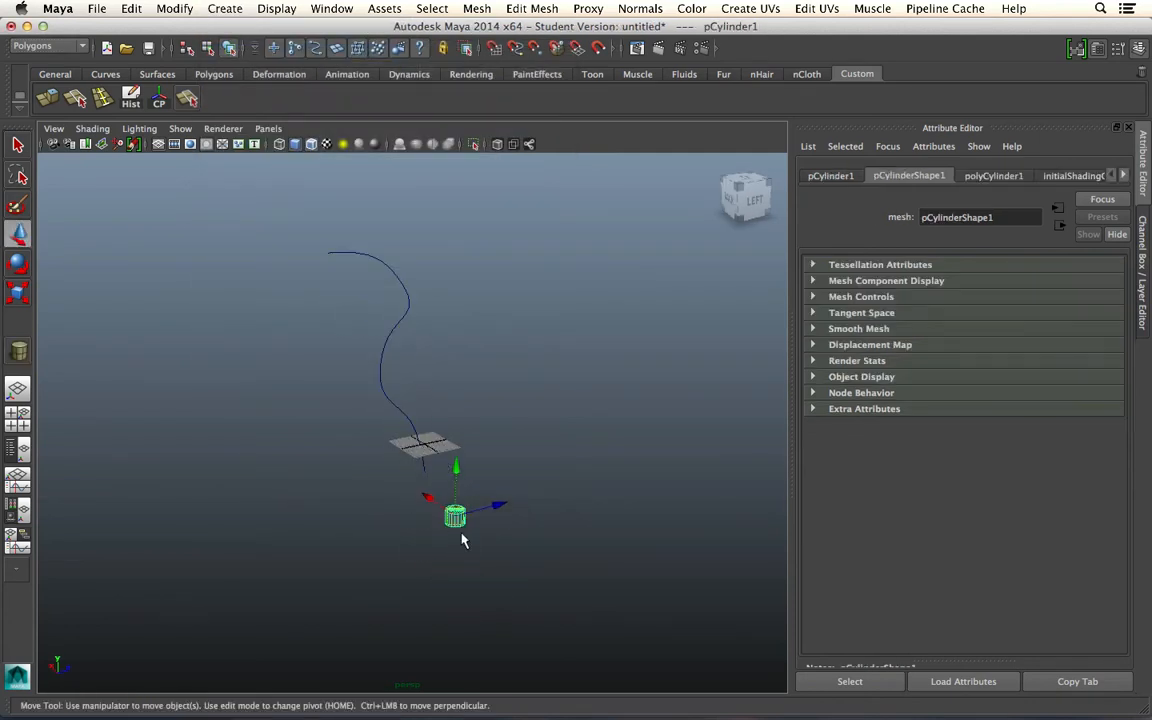
{"action": "key", "text": "z"}
Create a polygon cylinder near the grid centre, about 1.64 in radius and 2.32 high
{"action": "left_click_drag", "start_coordinate": [437, 422], "coordinate": [519, 566], "text": "alt"}
{"action": "right_click_drag", "start_coordinate": [519, 566], "coordinate": [650, 672], "text": "alt"}
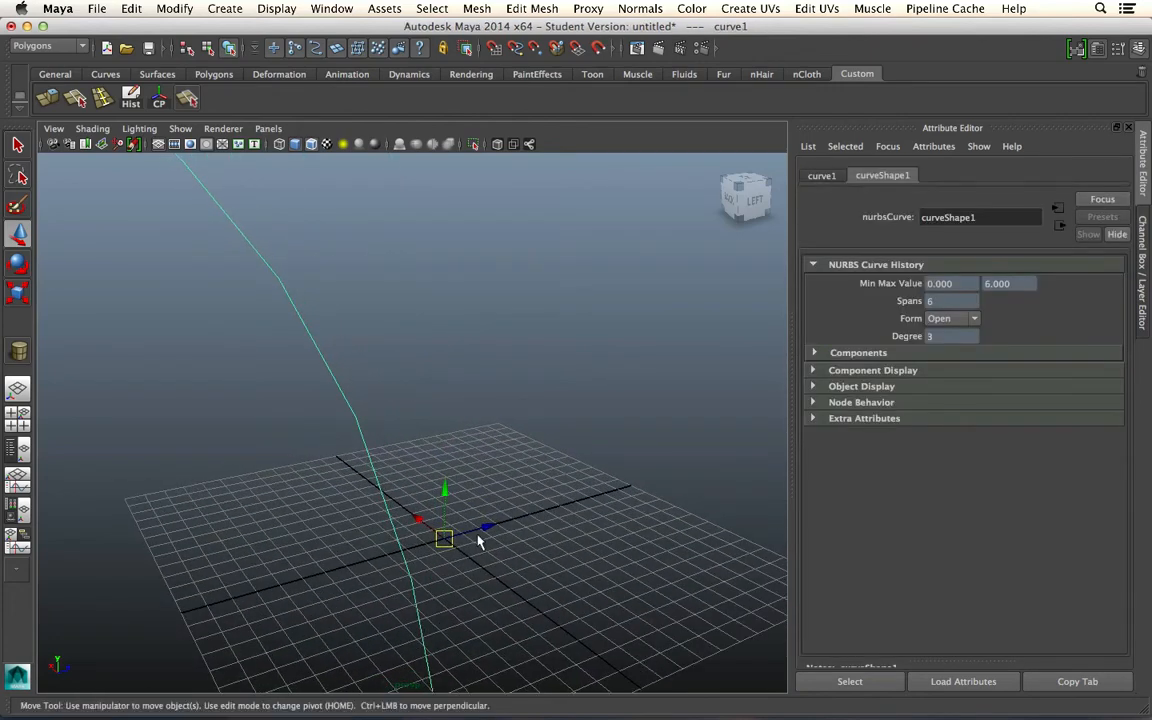
{"action": "left_click", "coordinate": [225, 9]}
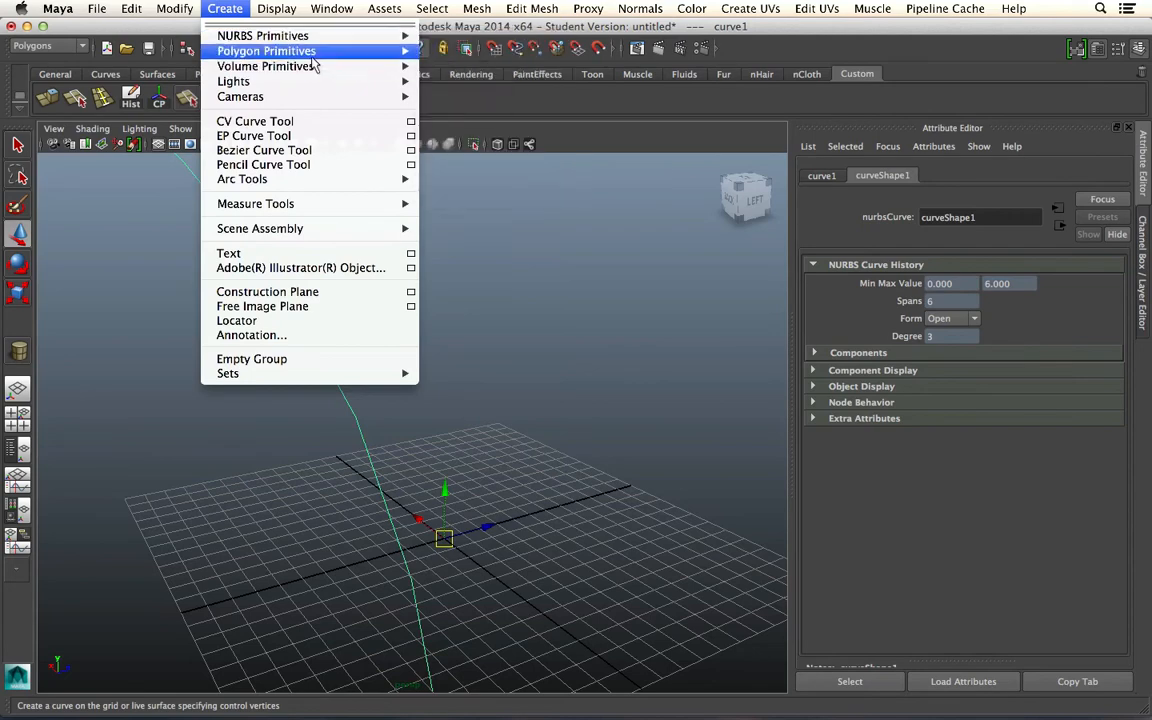
{"action": "mouse_move", "coordinate": [313, 55]}
{"action": "left_click", "coordinate": [500, 86]}
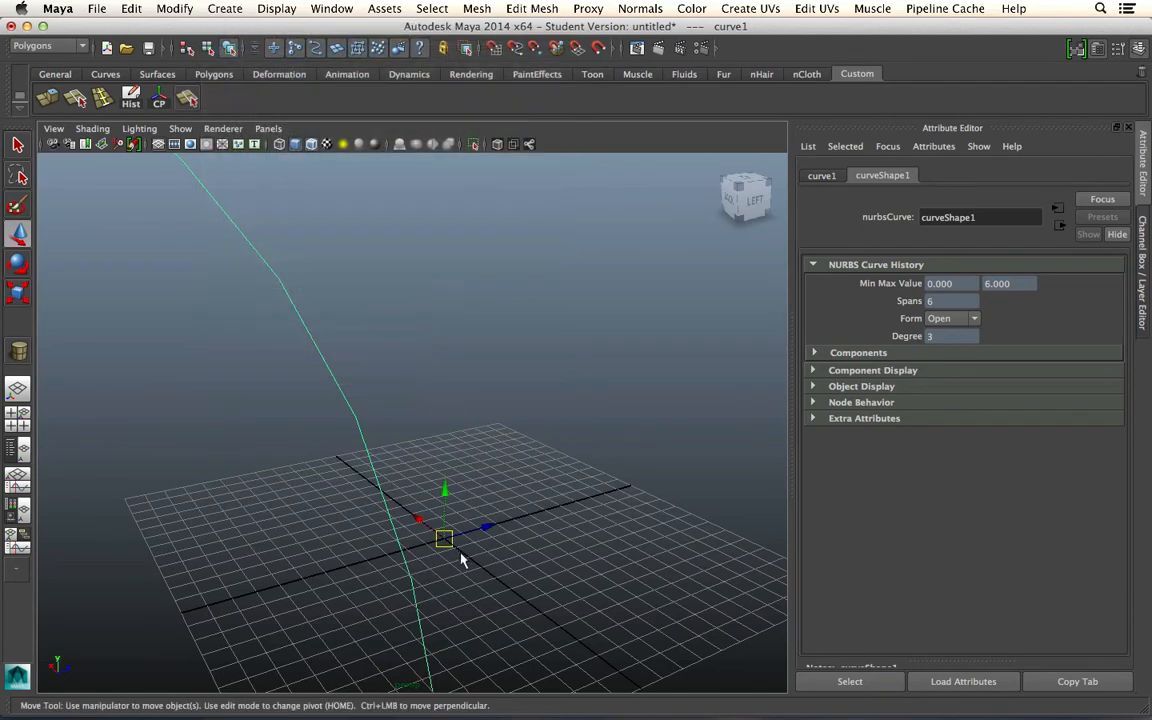
{"action": "mouse_move", "coordinate": [437, 540]}
{"action": "left_mouse_down"}
{"action": "mouse_move", "coordinate": [466, 558]}
{"action": "mouse_move", "coordinate": [458, 549]}
{"action": "left_mouse_up"}
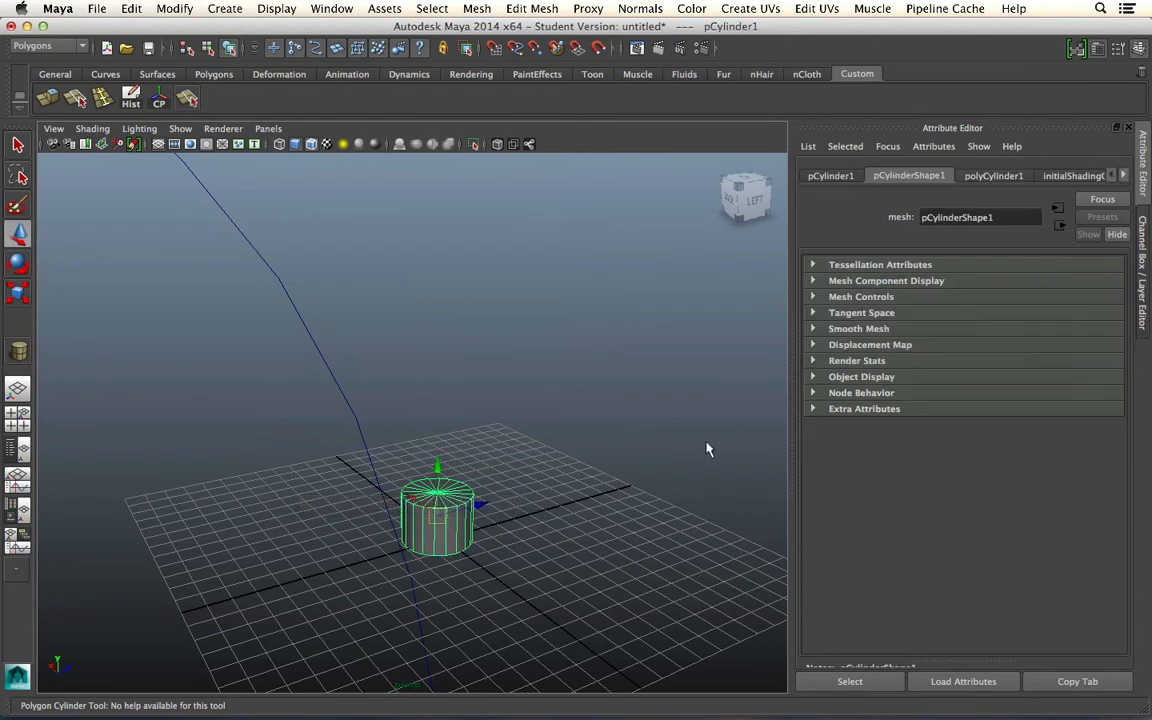
Set the cylinder's Subdivisions Caps to 0
{"action": "left_click", "coordinate": [1147, 235]}
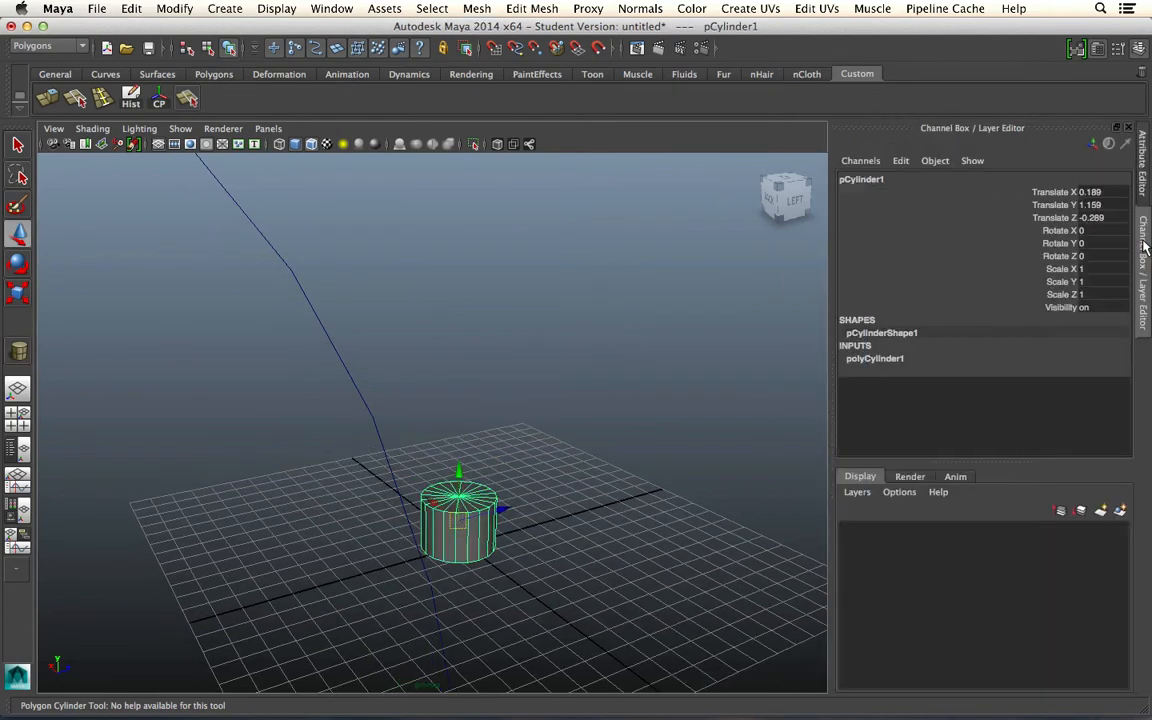
{"action": "left_click", "coordinate": [873, 359]}
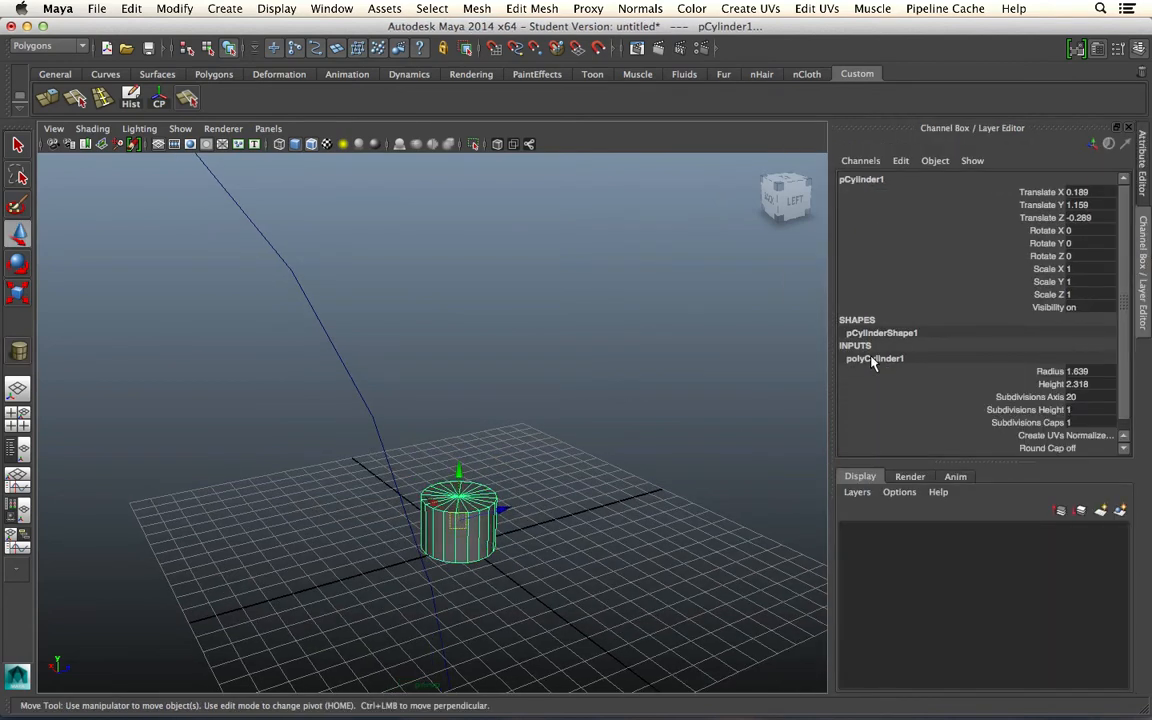
{"action": "double_click", "coordinate": [1071, 423]}
{"action": "type", "text": "0"}
{"action": "key", "text": "Return"}
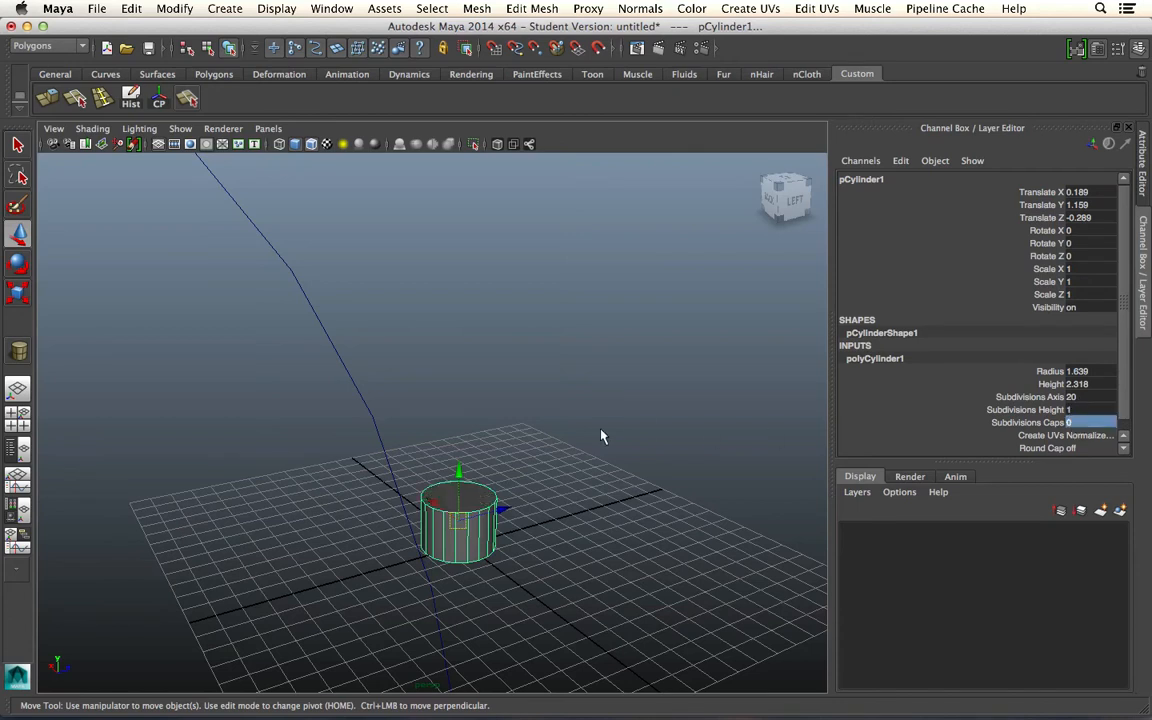
Pick the cylinder's top cap face and the S-shaped curve
{"action": "right_click_drag", "start_coordinate": [452, 370], "coordinate": [402, 366]}
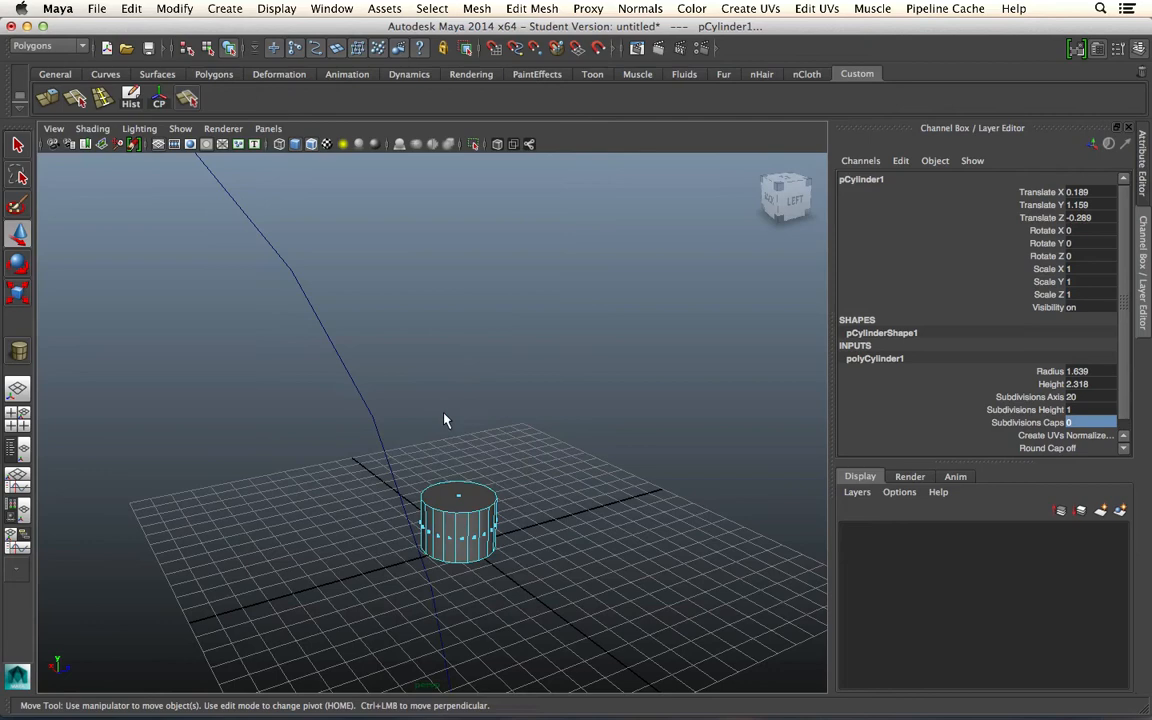
{"action": "left_click", "coordinate": [461, 495]}
{"action": "left_click_drag", "start_coordinate": [461, 495], "coordinate": [397, 491], "text": "alt"}
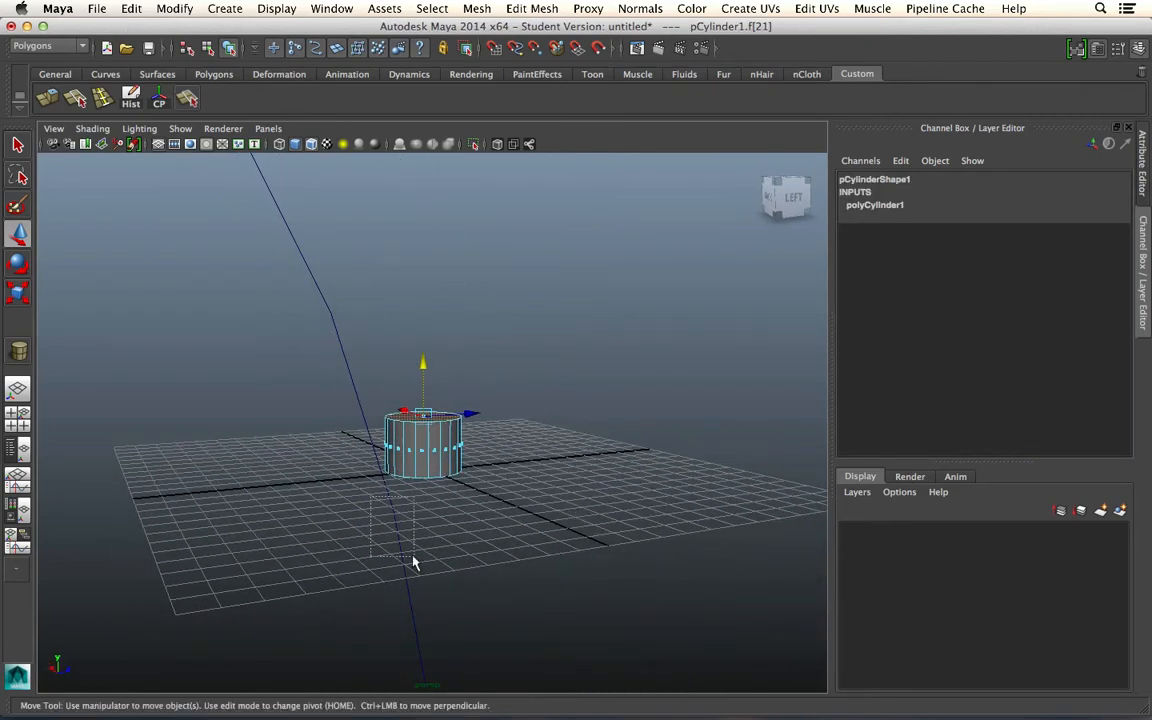
{"action": "left_click_drag", "start_coordinate": [413, 562], "coordinate": [413, 552]}
{"action": "middle_click_drag", "start_coordinate": [436, 520], "coordinate": [518, 611], "text": "alt"}
{"action": "right_click_drag", "start_coordinate": [518, 611], "coordinate": [442, 530], "text": "alt"}
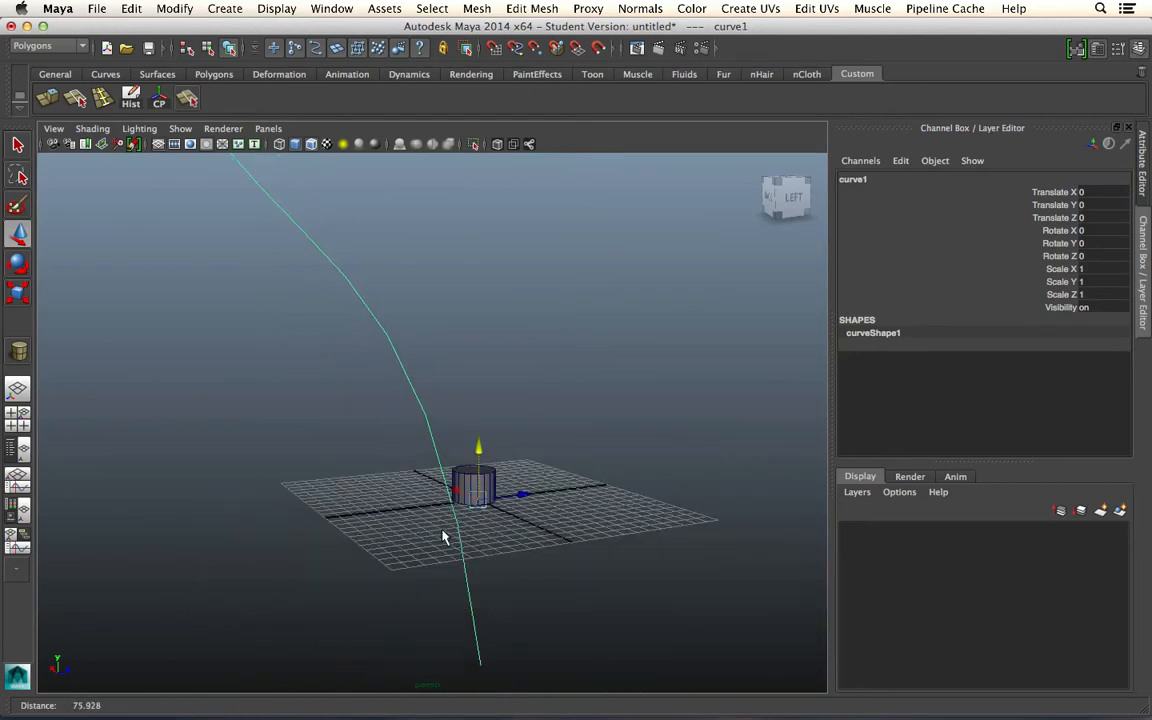
{"action": "middle_click_drag", "start_coordinate": [466, 543], "coordinate": [457, 552], "text": "alt"}
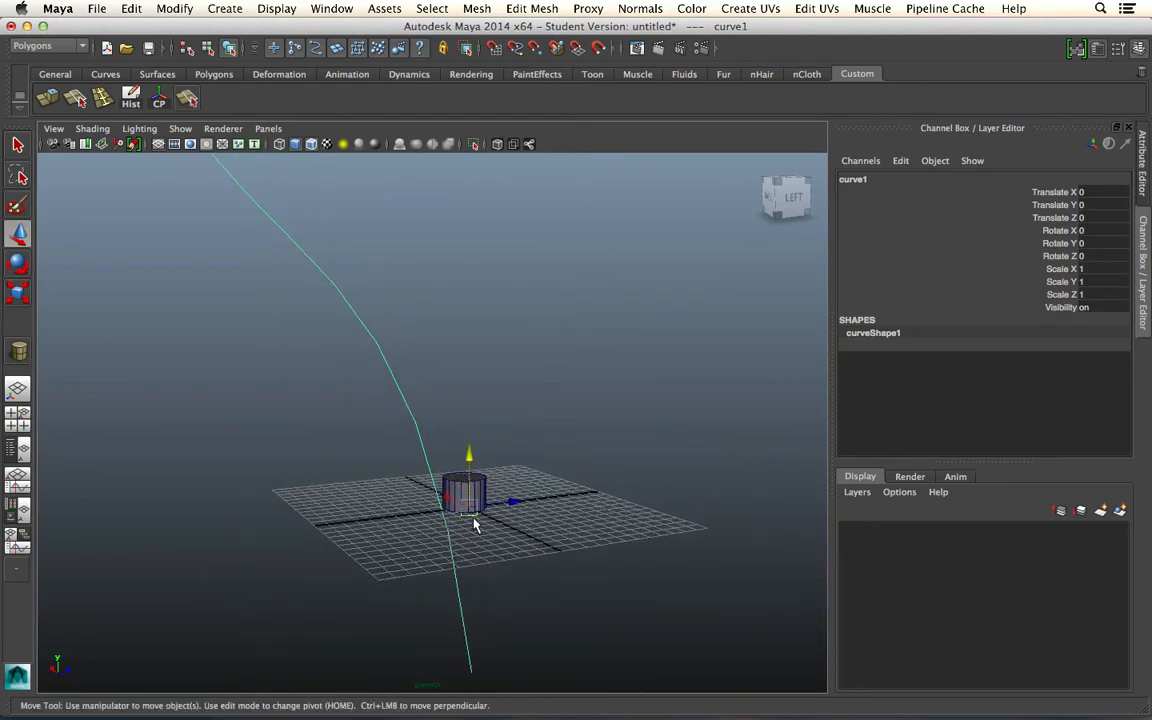
Show the curve's control vertices and move the cylinder to the curve's lower end, at about 0, -13.26, 0.35
{"action": "right_click_drag", "start_coordinate": [447, 493], "coordinate": [356, 410]}
{"action": "left_click", "coordinate": [473, 494]}
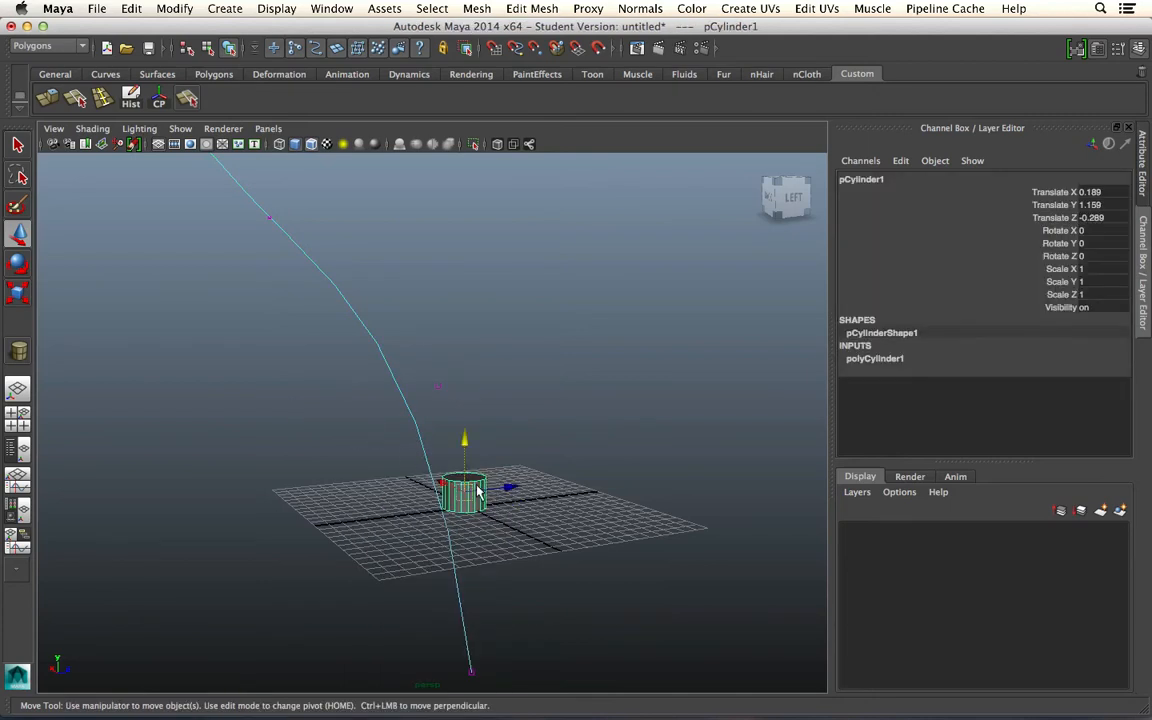
{"action": "left_click_drag", "start_coordinate": [465, 501], "coordinate": [585, 662]}
{"action": "middle_click_drag", "start_coordinate": [492, 563], "coordinate": [492, 563], "text": "alt"}
{"action": "left_click_drag", "start_coordinate": [492, 563], "coordinate": [458, 529], "text": "alt"}
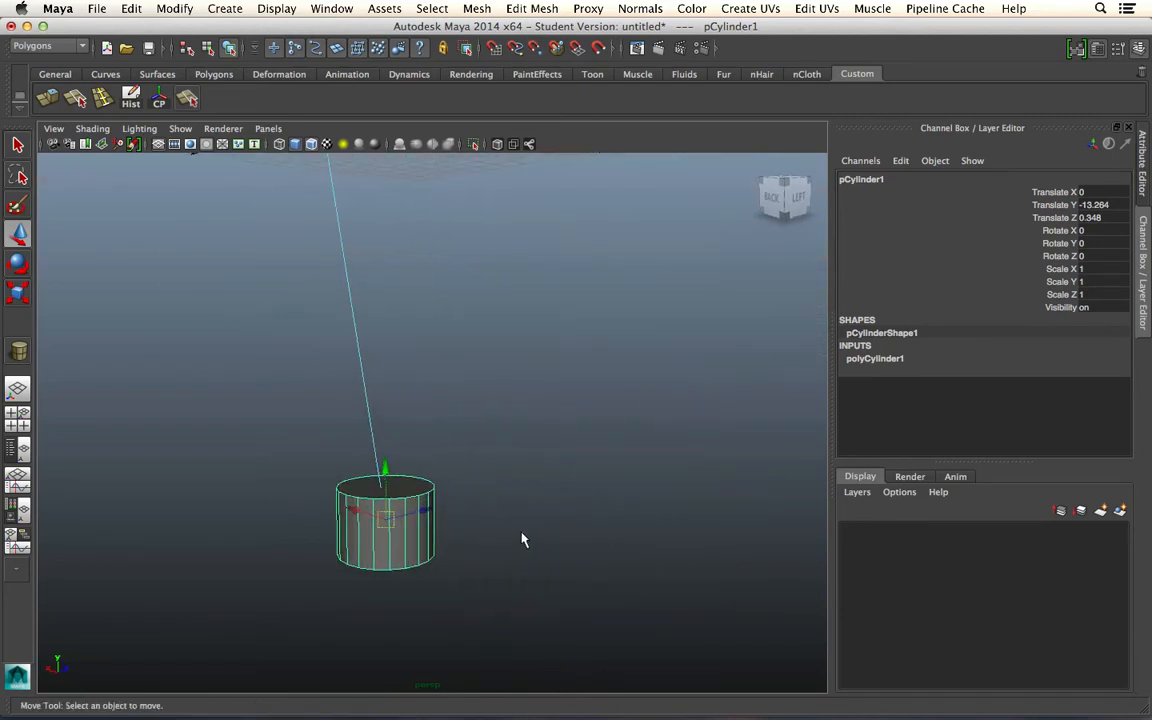
{"action": "left_click", "coordinate": [437, 514]}
{"action": "left_click", "coordinate": [434, 515]}
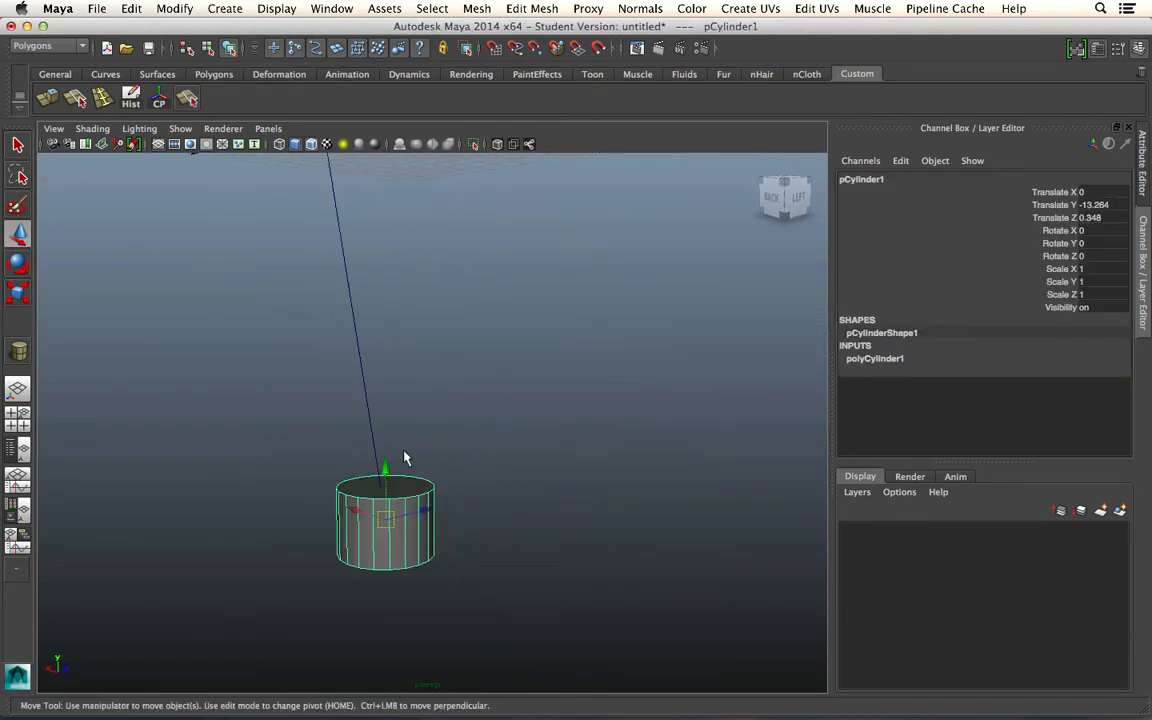
Select the cylinder's top cap face together with the curve and extrude the face along the curve
{"action": "right_click_drag", "start_coordinate": [404, 489], "coordinate": [401, 406]}
{"action": "left_click", "coordinate": [409, 479]}
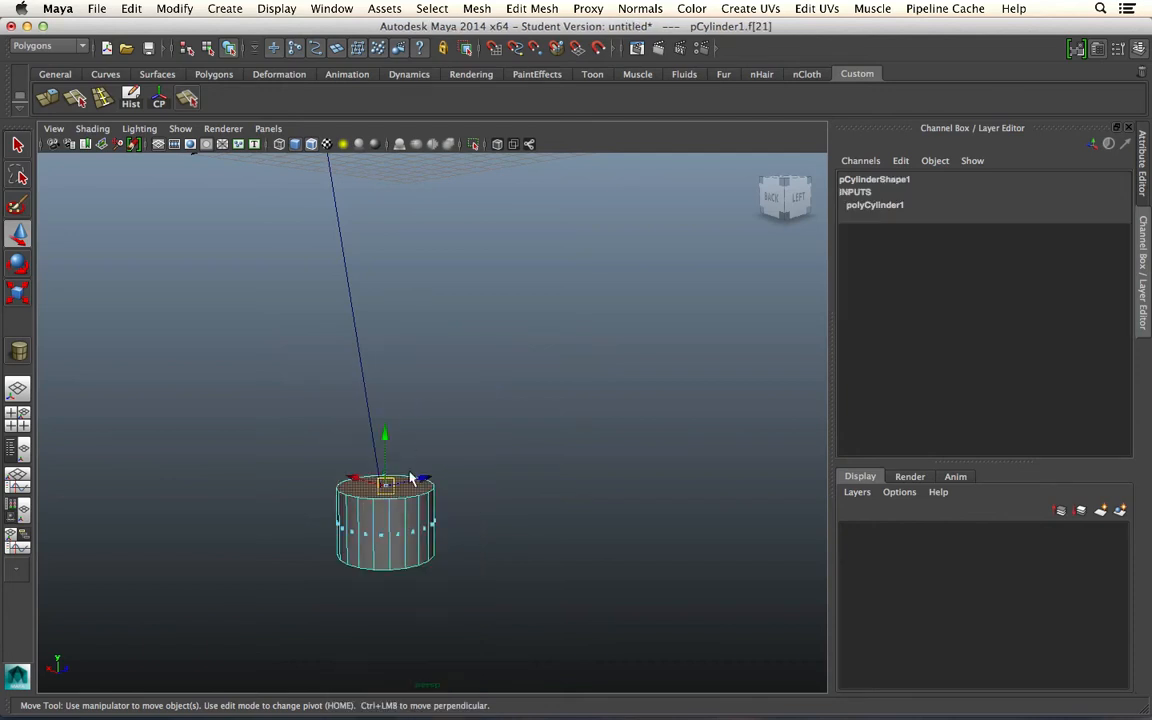
{"action": "left_click", "coordinate": [529, 419]}
{"action": "left_click", "coordinate": [388, 488]}
{"action": "left_click", "coordinate": [358, 380]}
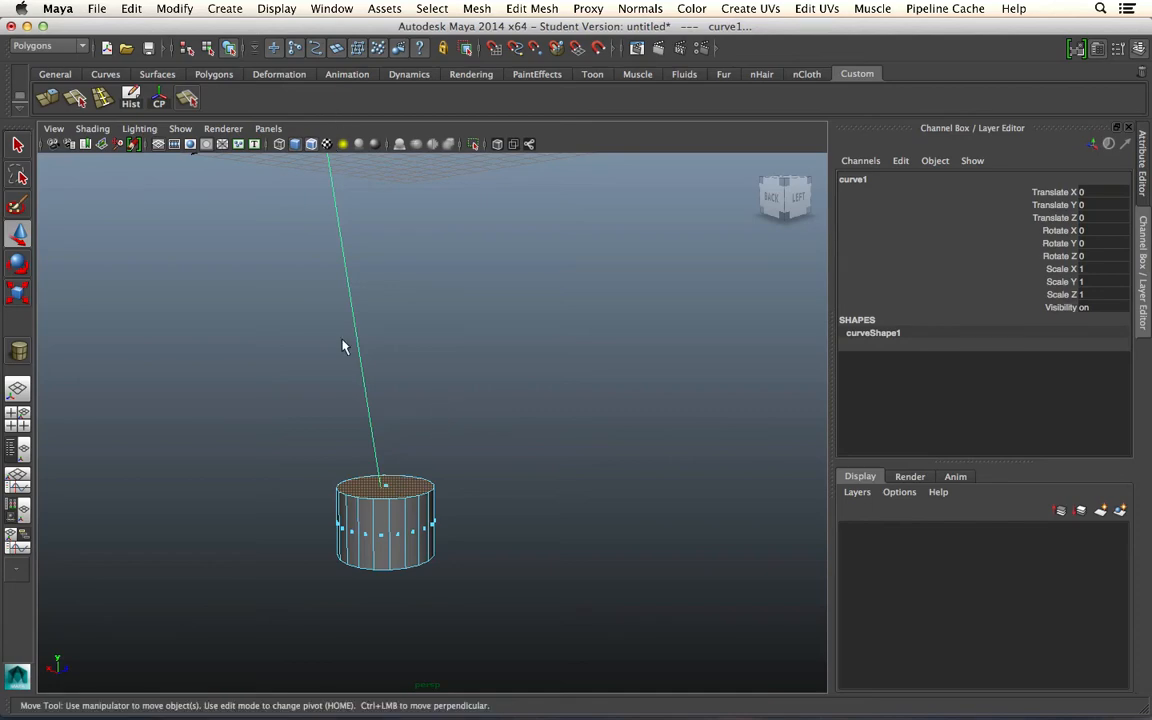
{"action": "left_click", "coordinate": [511, 8]}
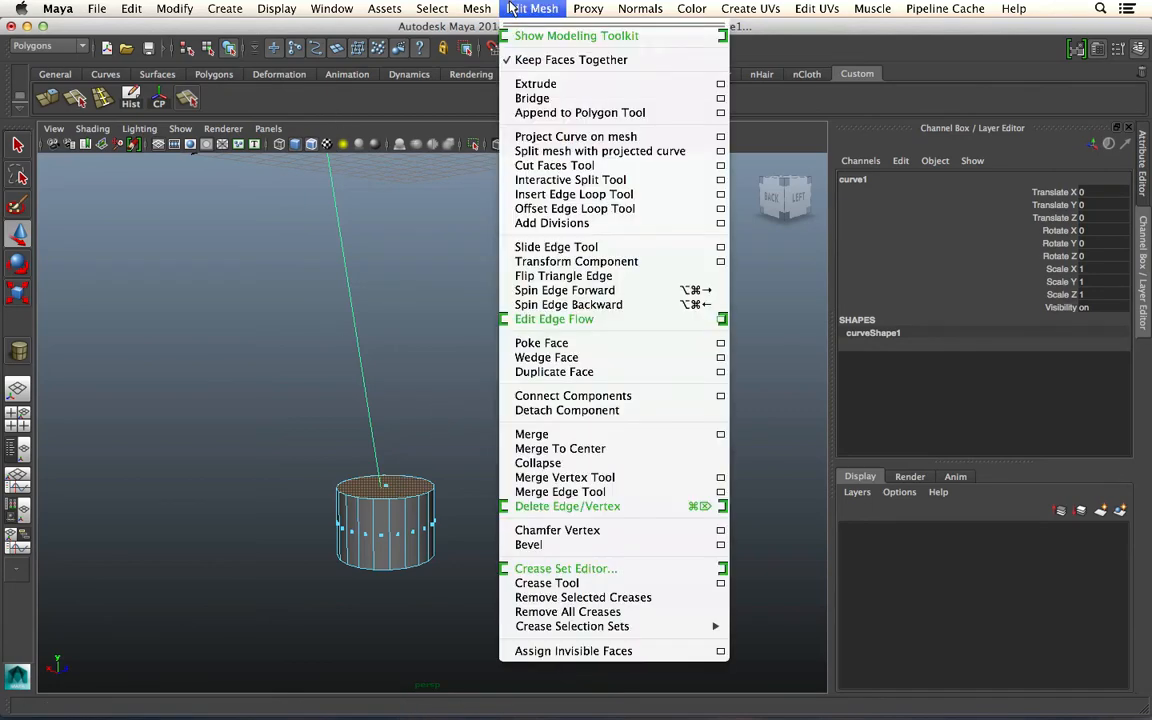
{"action": "left_click", "coordinate": [530, 82]}
{"action": "left_click_drag", "start_coordinate": [529, 458], "coordinate": [446, 434], "text": "alt"}
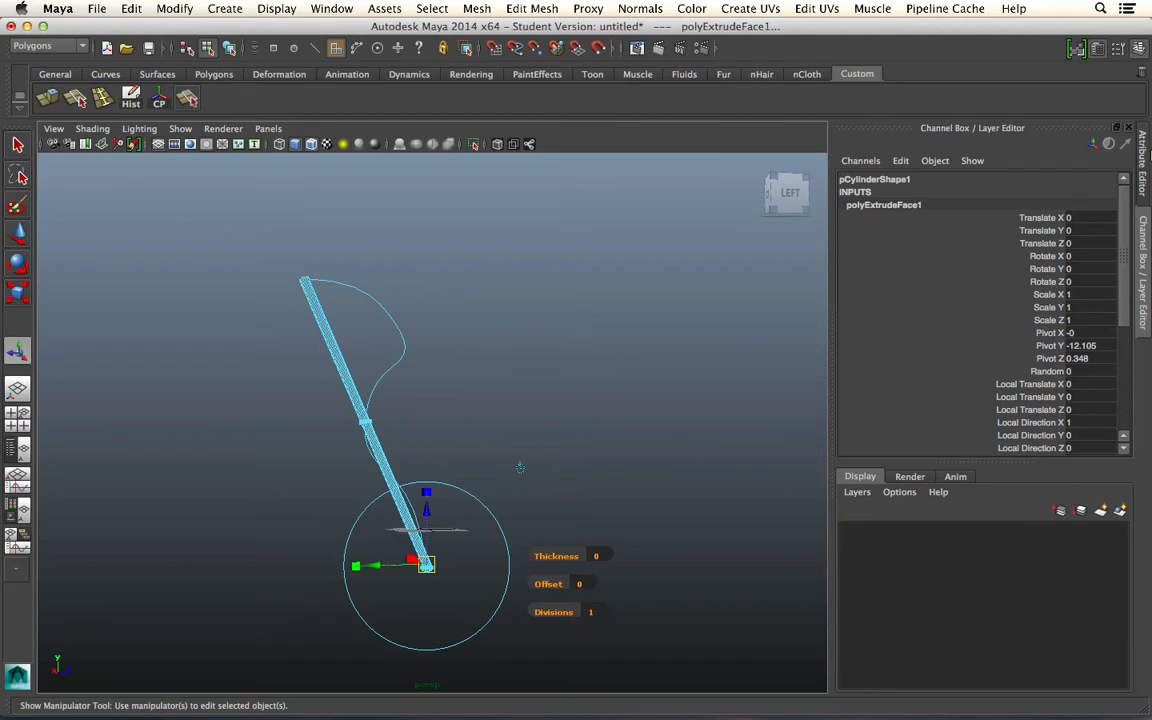
Review the extrusion's attributes and try different subdivision settings on the source cylinder
{"action": "left_click", "coordinate": [1143, 160]}
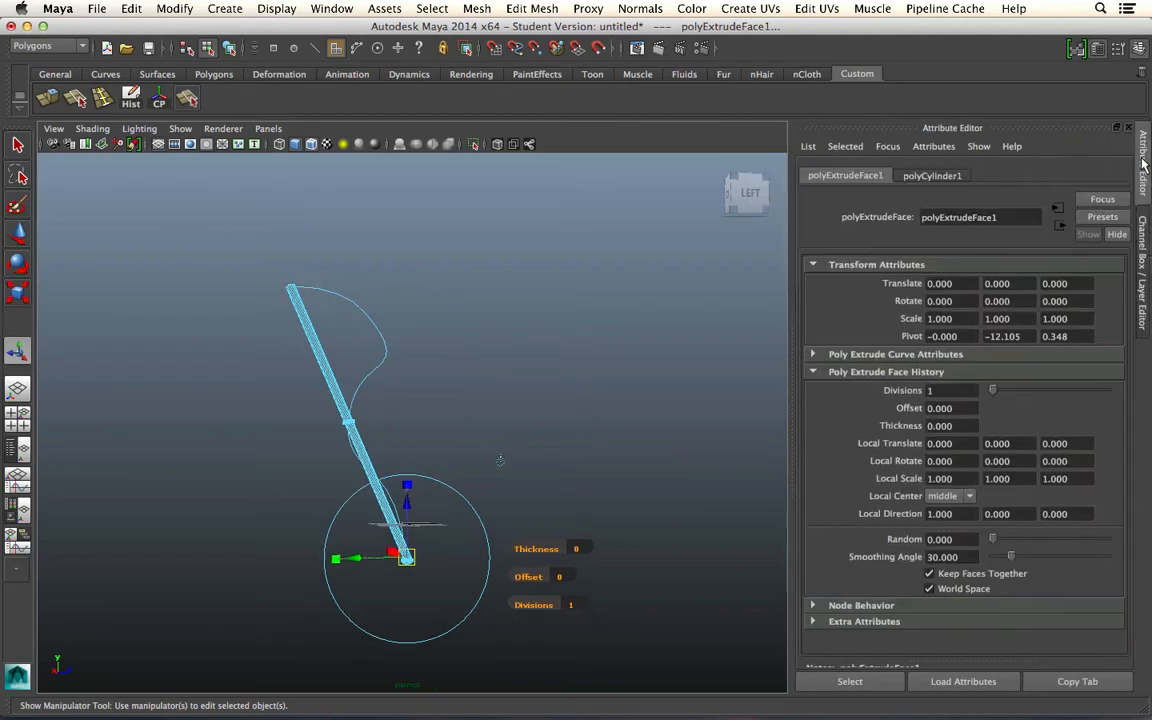
{"action": "left_click", "coordinate": [935, 175]}
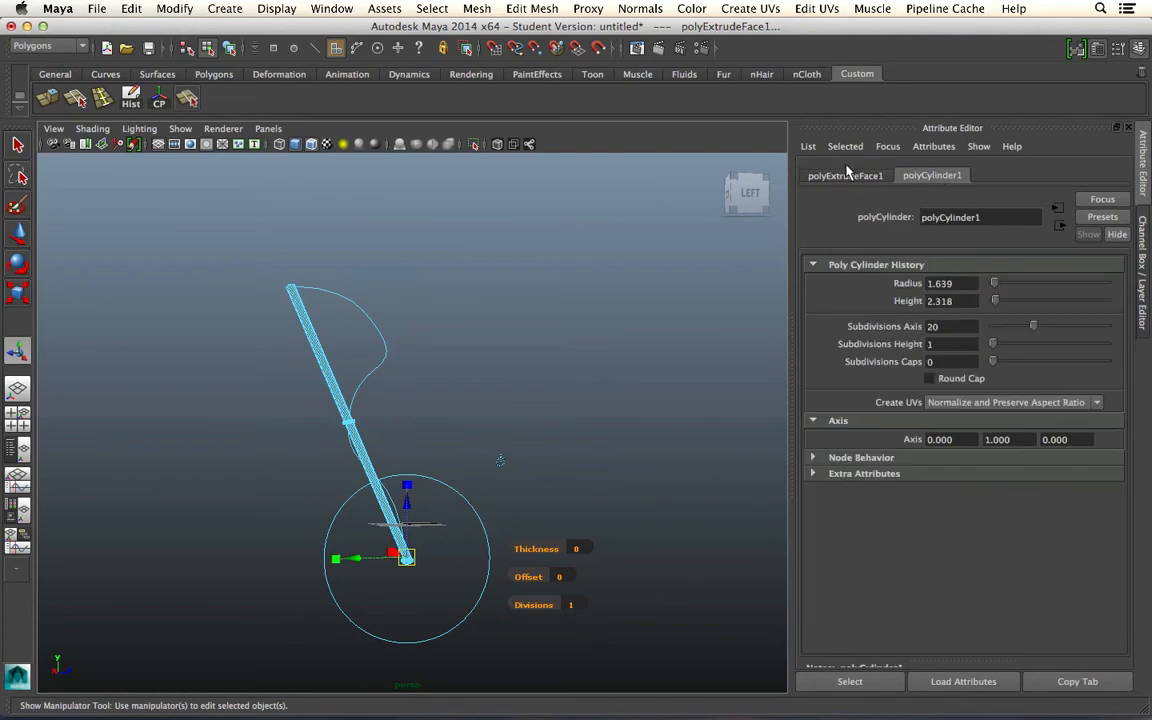
{"action": "left_click", "coordinate": [846, 175]}
{"action": "left_click", "coordinate": [905, 176]}
{"action": "left_click_drag", "start_coordinate": [993, 350], "coordinate": [955, 336]}
{"action": "mouse_move", "coordinate": [1036, 327]}
{"action": "left_mouse_down"}
{"action": "mouse_move", "coordinate": [1013, 329]}
{"action": "mouse_move", "coordinate": [1041, 328]}
{"action": "left_mouse_up"}
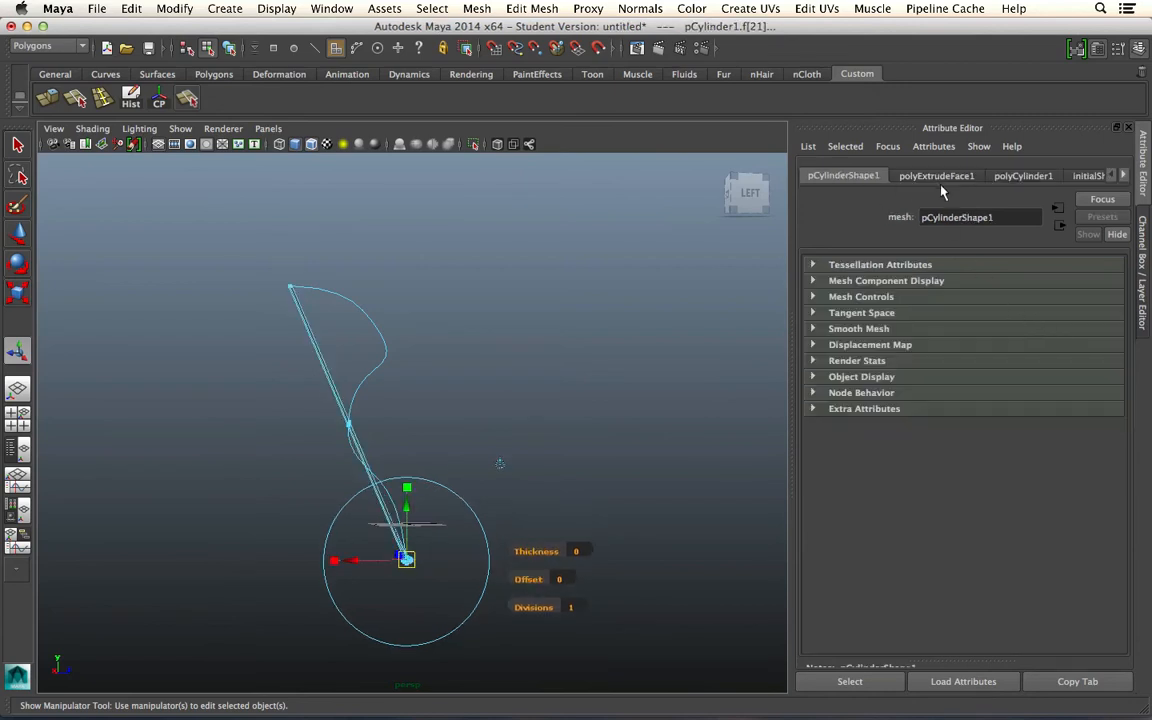
{"action": "left_click", "coordinate": [936, 176]}
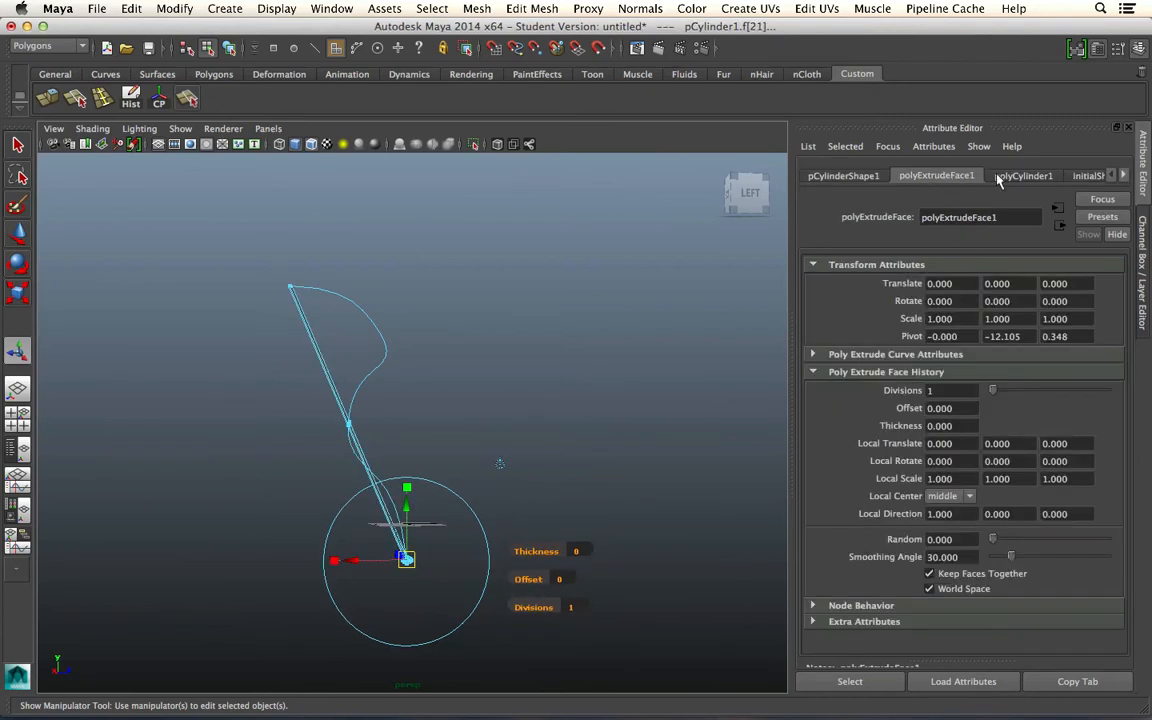
Undo the cylinder's subdivision changes and the face extrusion along the curve
{"action": "left_click", "coordinate": [560, 385]}
{"action": "key", "text": "z"}
{"action": "key", "text": "z"}
{"action": "key", "text": "z"}
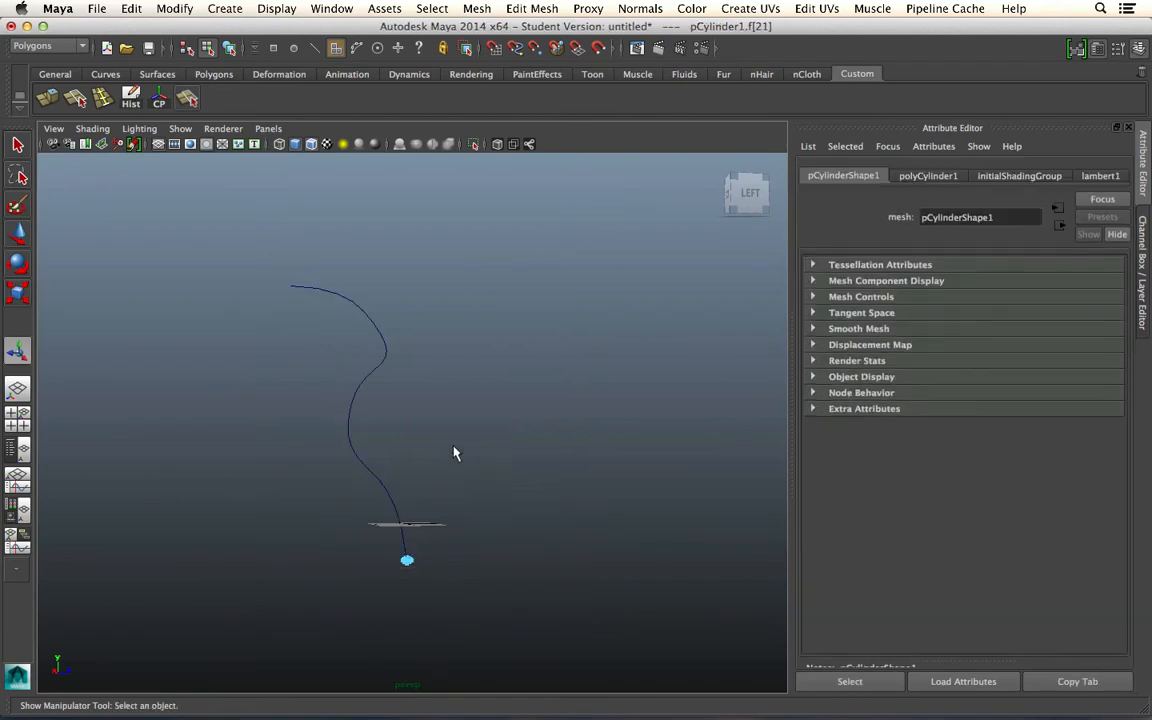
{"action": "key", "text": "z"}
Select the cylinder's top cap face together with the S-shaped curve and extrude the face along it
{"action": "middle_click_drag", "start_coordinate": [456, 530], "coordinate": [470, 440], "text": "alt"}
{"action": "right_click_drag", "start_coordinate": [470, 440], "coordinate": [800, 660], "text": "alt"}
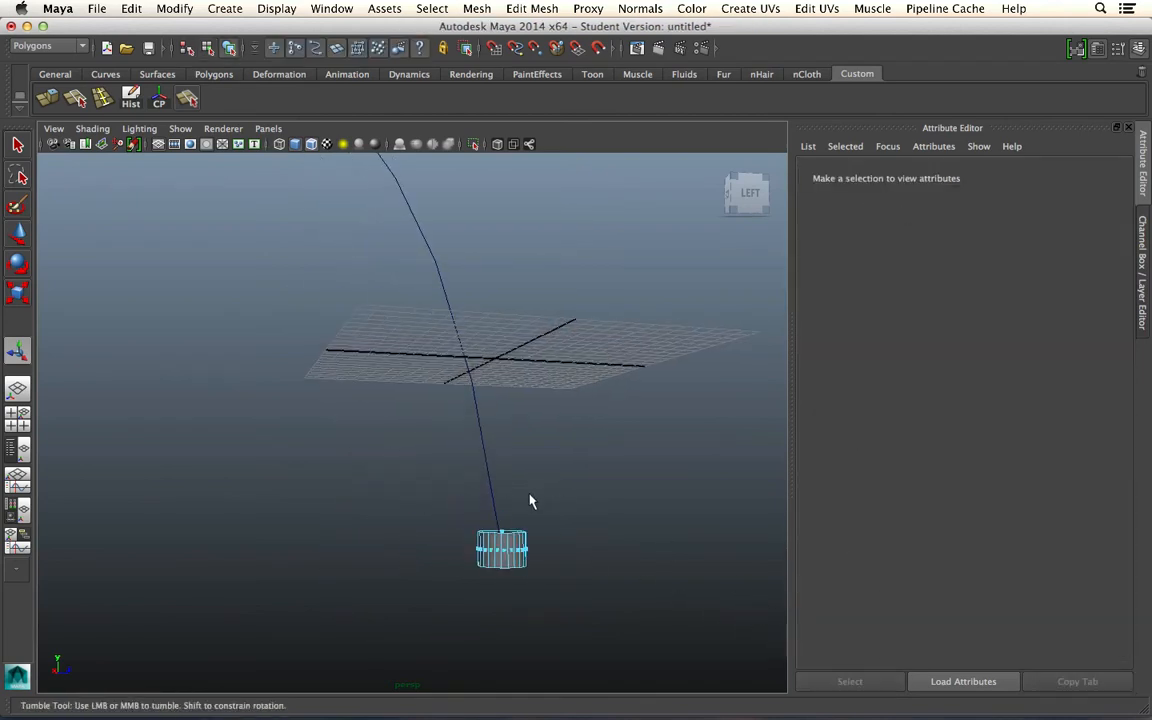
{"action": "left_click_drag", "start_coordinate": [531, 501], "coordinate": [494, 613], "text": "alt"}
{"action": "left_click", "coordinate": [488, 623]}
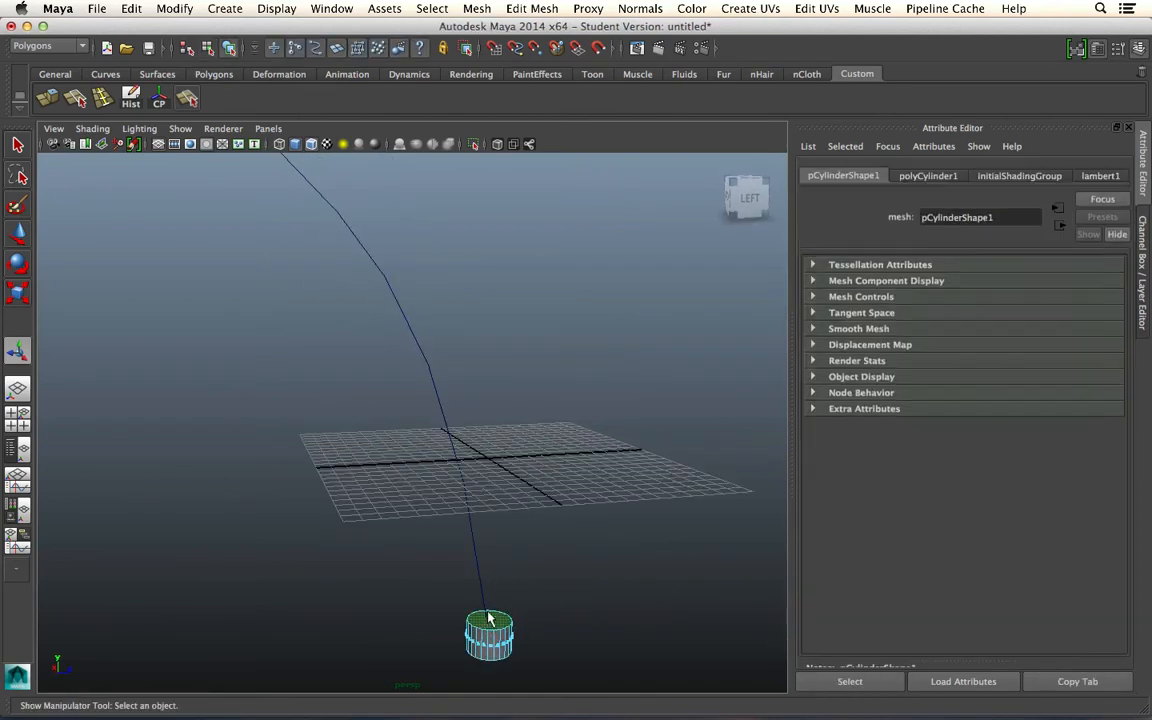
{"action": "left_click", "coordinate": [466, 514]}
{"action": "left_click", "coordinate": [530, 8]}
{"action": "left_click", "coordinate": [527, 82]}
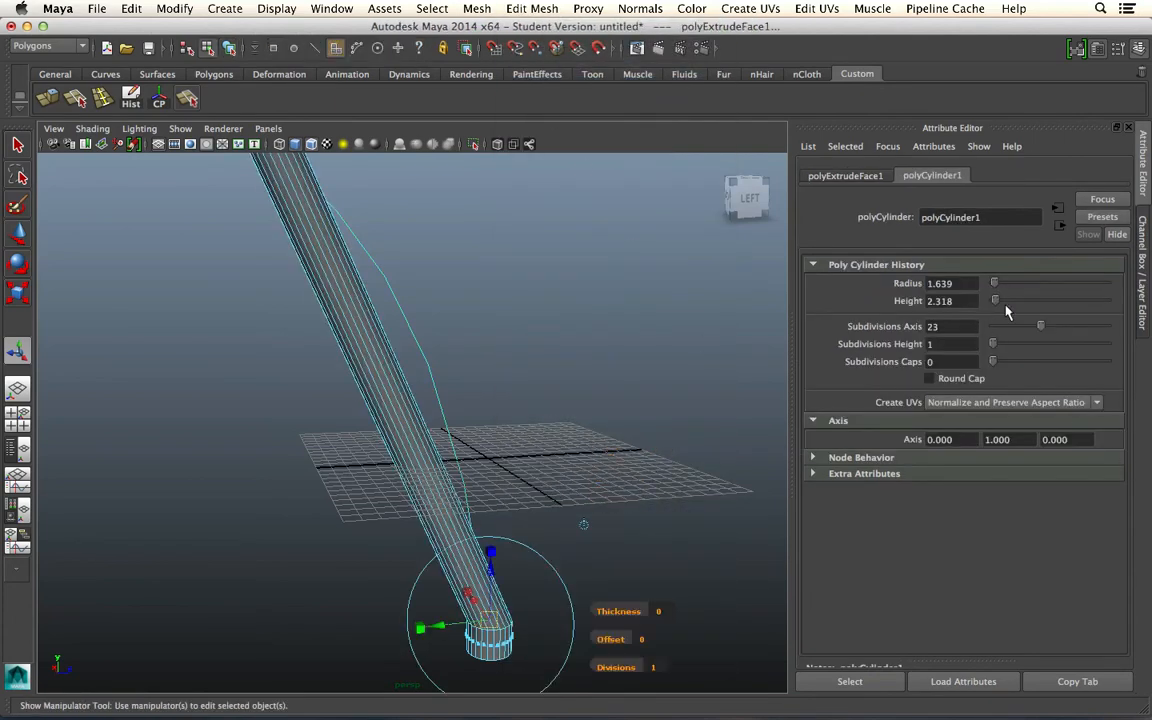
Set the source cylinder's height to 3.506 and raise the face extrusion's divisions to 25
{"action": "mouse_move", "coordinate": [999, 307]}
{"action": "left_mouse_down"}
{"action": "mouse_move", "coordinate": [956, 303]}
{"action": "mouse_move", "coordinate": [1039, 314]}
{"action": "mouse_move", "coordinate": [997, 313]}
{"action": "left_mouse_up"}
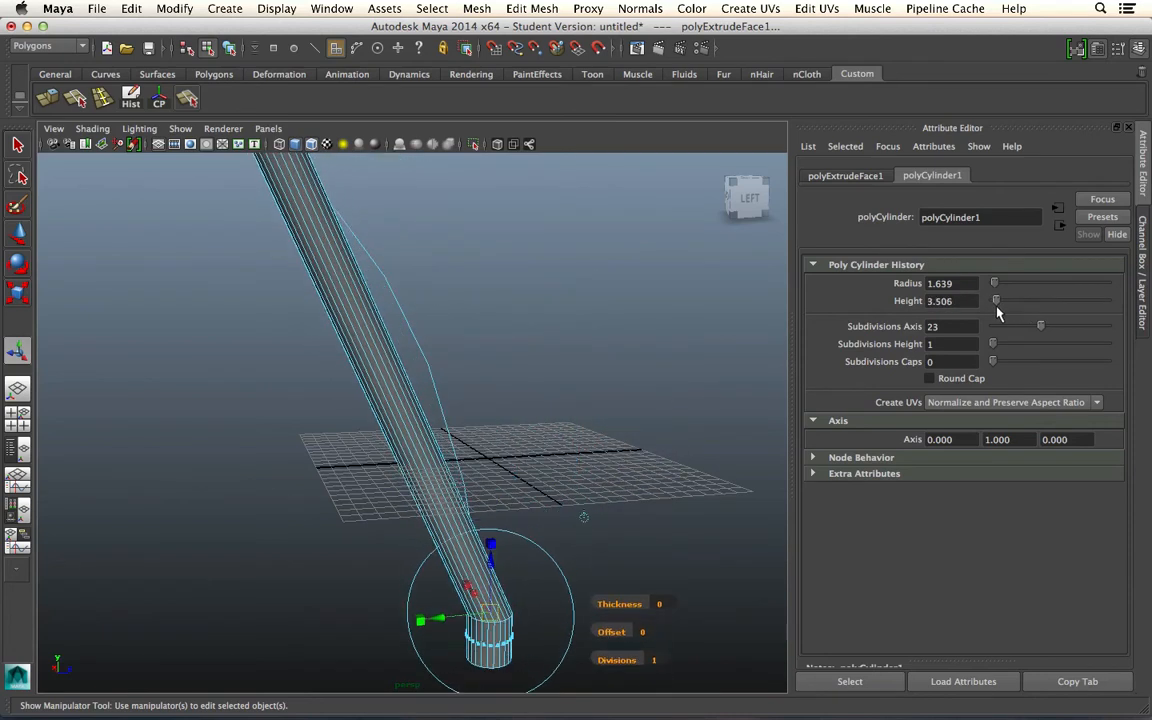
{"action": "left_click", "coordinate": [958, 381]}
{"action": "left_click", "coordinate": [812, 176]}
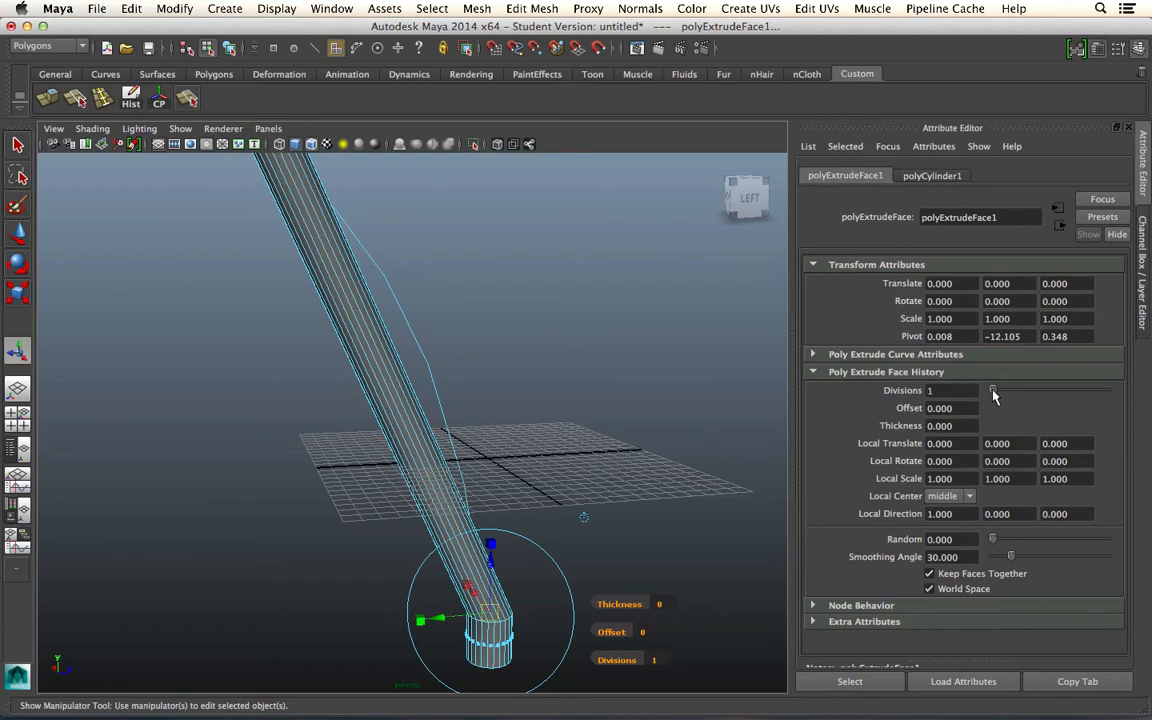
{"action": "left_click_drag", "start_coordinate": [993, 391], "coordinate": [1150, 396]}
{"action": "left_click_drag", "start_coordinate": [544, 436], "coordinate": [581, 495], "text": "alt"}
{"action": "right_click_drag", "start_coordinate": [581, 495], "coordinate": [313, 325], "text": "alt"}
{"action": "left_click_drag", "start_coordinate": [313, 325], "coordinate": [710, 366], "text": "alt"}
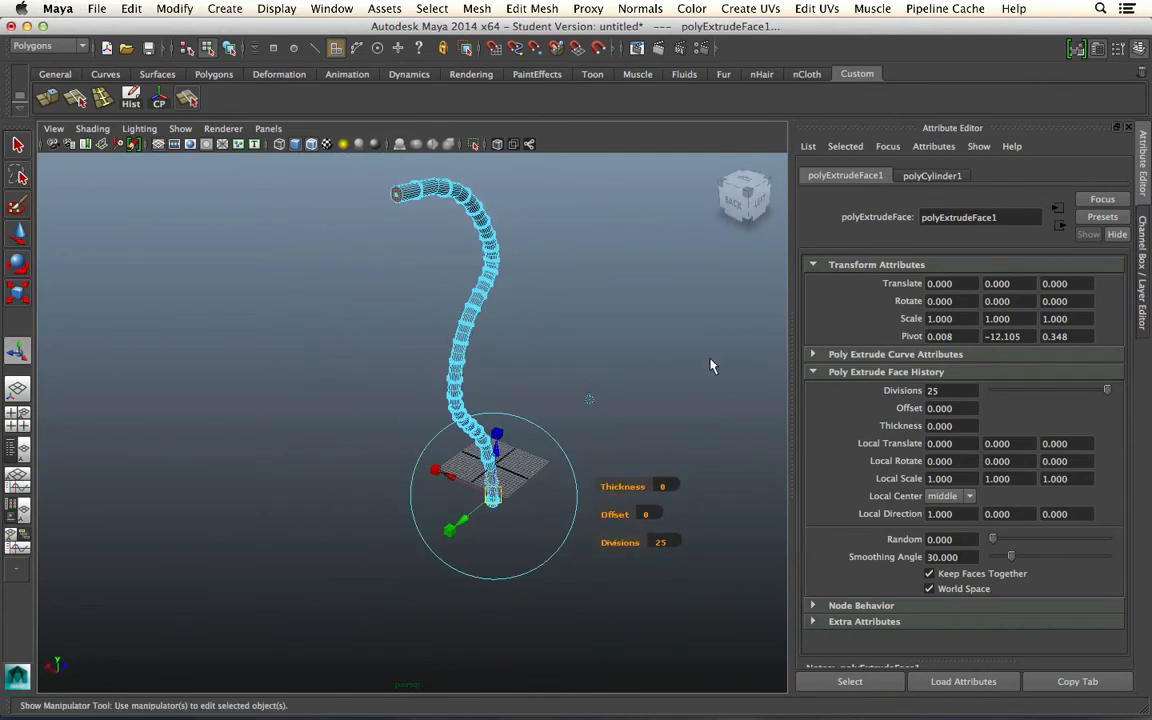
{"action": "left_click_drag", "start_coordinate": [1107, 390], "coordinate": [1150, 393]}
Return to object selection, render the current view to examine the extruded tube, and inspect its segments up close
{"action": "right_click_drag", "start_coordinate": [478, 290], "coordinate": [546, 270]}
{"action": "left_click_drag", "start_coordinate": [632, 339], "coordinate": [537, 306], "text": "alt"}
{"action": "middle_click_drag", "start_coordinate": [440, 398], "coordinate": [492, 508], "text": "alt"}
{"action": "right_click_drag", "start_coordinate": [492, 508], "coordinate": [419, 447], "text": "alt"}
{"action": "left_click", "coordinate": [657, 49]}
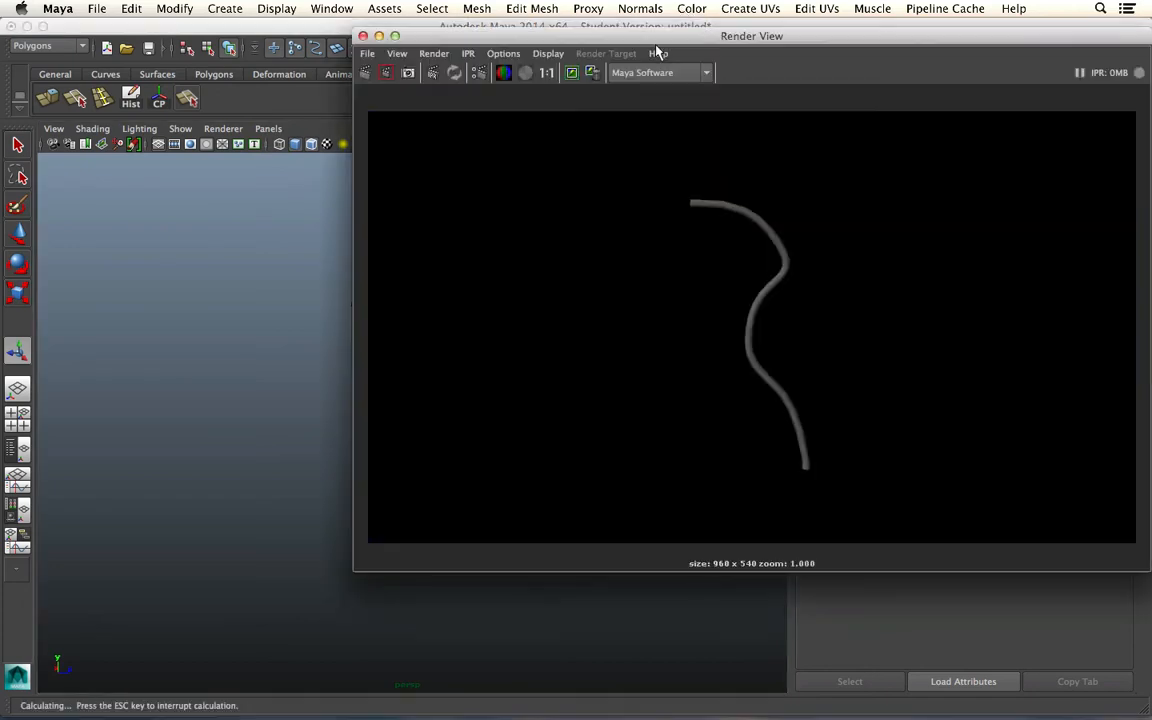
{"action": "left_click", "coordinate": [363, 36]}
{"action": "left_click_drag", "start_coordinate": [420, 335], "coordinate": [500, 387], "text": "alt"}
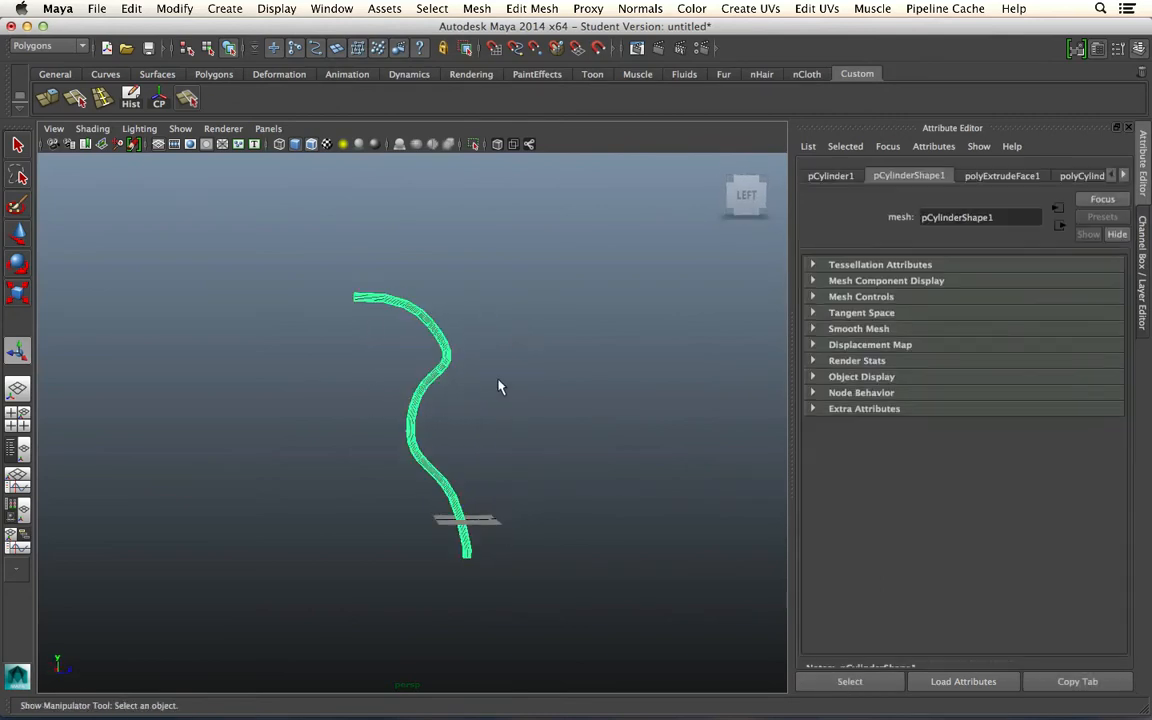
{"action": "key", "text": "f"}
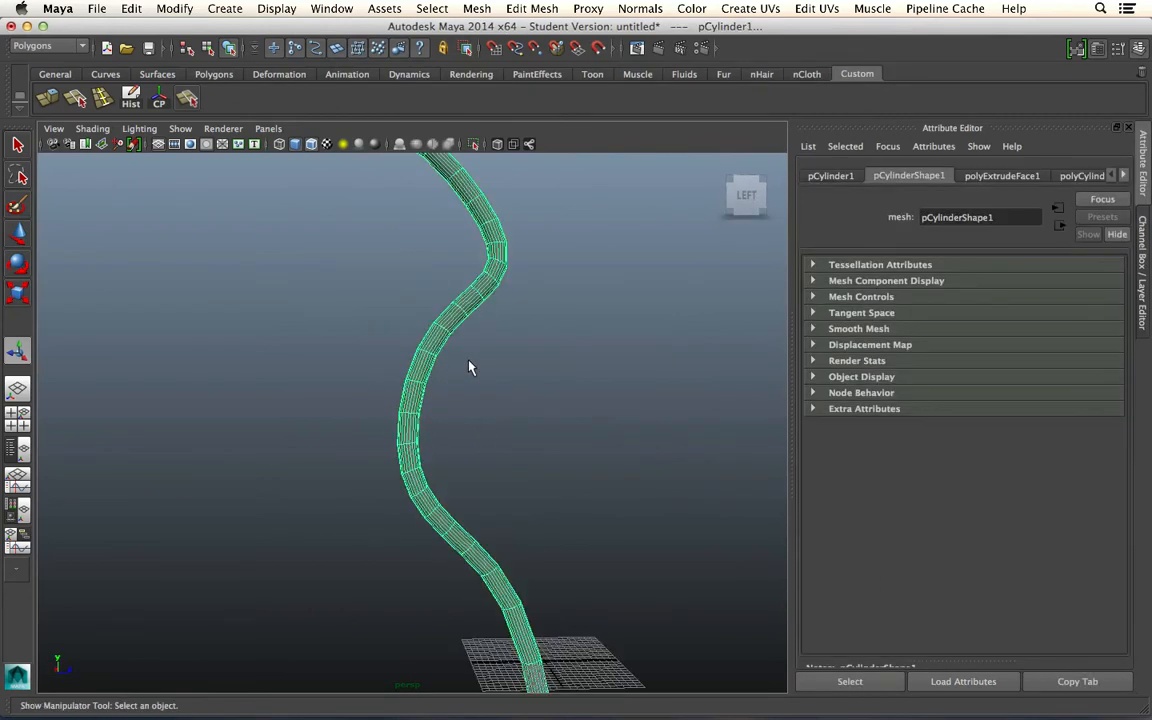
Undo the extrusion's division changes and the face extrusion along the curve
{"action": "key", "text": "super+z"}
{"action": "key", "text": "super+z"}
{"action": "key", "text": "super+z"}
{"action": "key", "text": "super+z"}
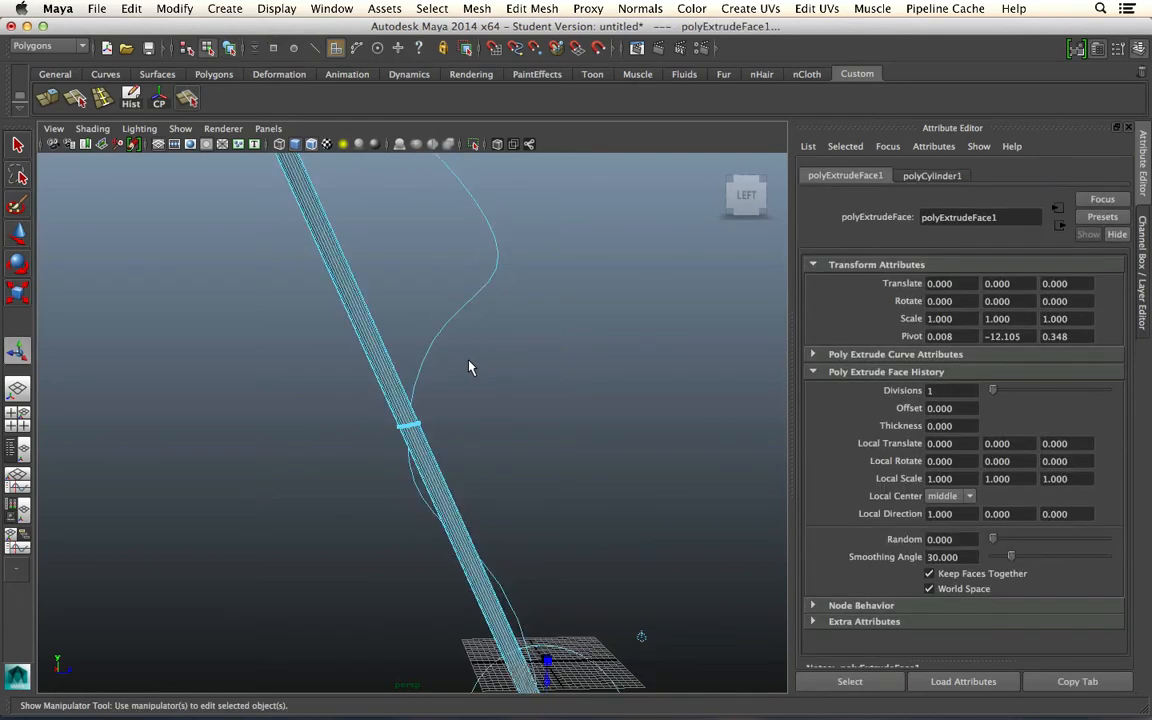
{"action": "key", "text": "super+z"}
{"action": "key", "text": "super+z"}
{"action": "key", "text": "super+z"}
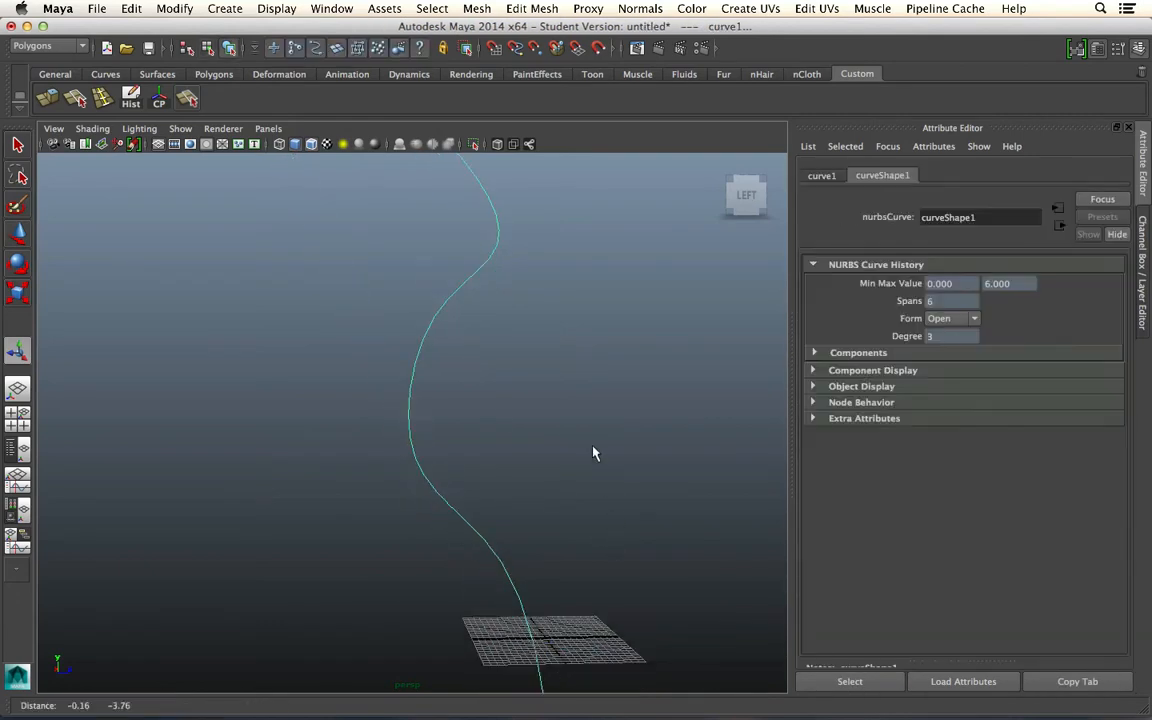
Reselect the cylinder's top cap face together with the curve and extrude the face along the curve
{"action": "left_click_drag", "start_coordinate": [546, 388], "coordinate": [540, 506], "text": "alt"}
{"action": "left_click", "coordinate": [484, 549]}
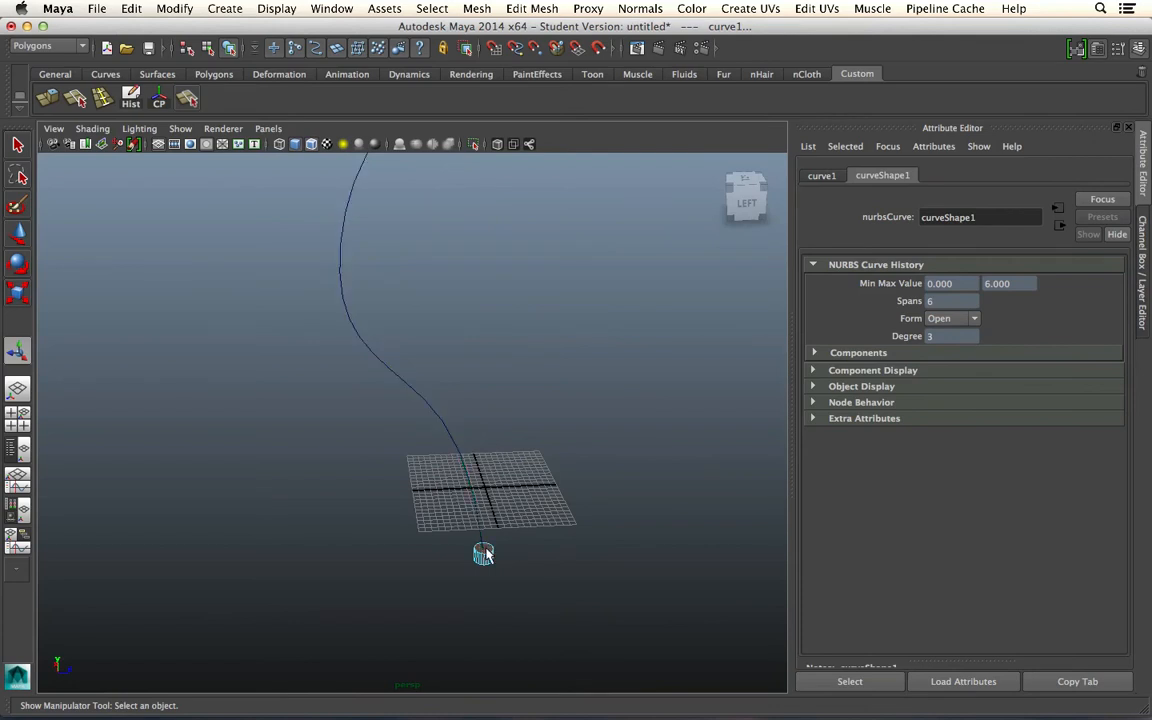
{"action": "right_click_drag", "start_coordinate": [484, 554], "coordinate": [485, 404]}
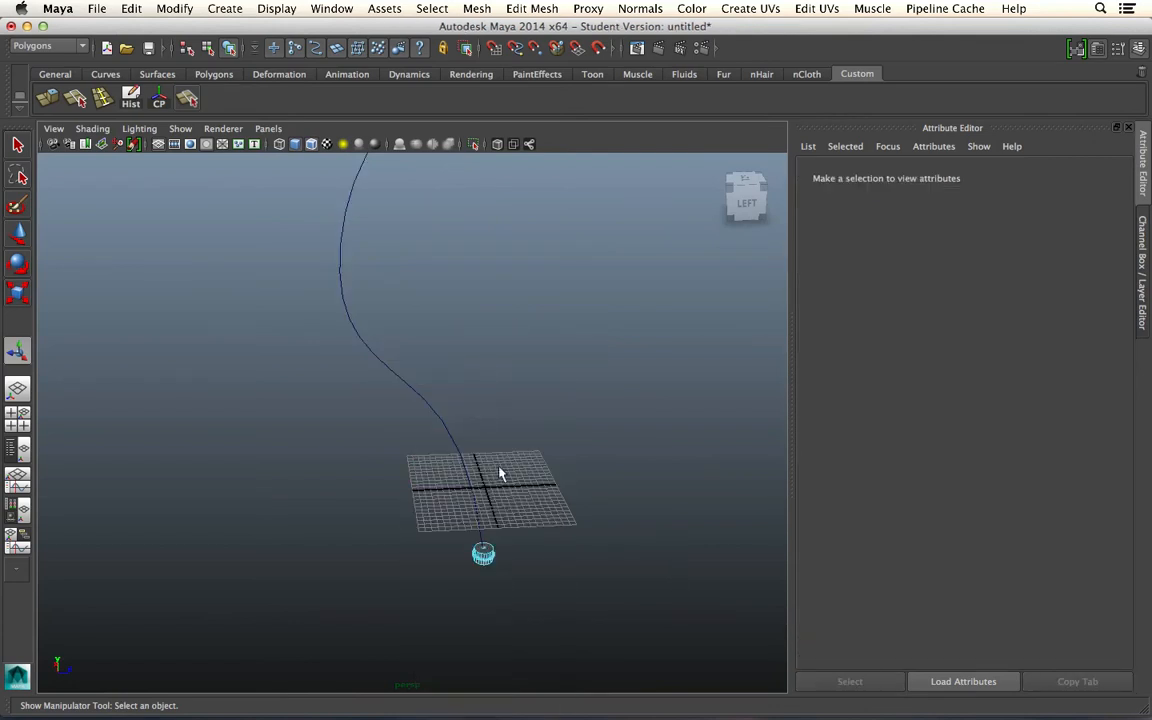
{"action": "left_click", "coordinate": [483, 556]}
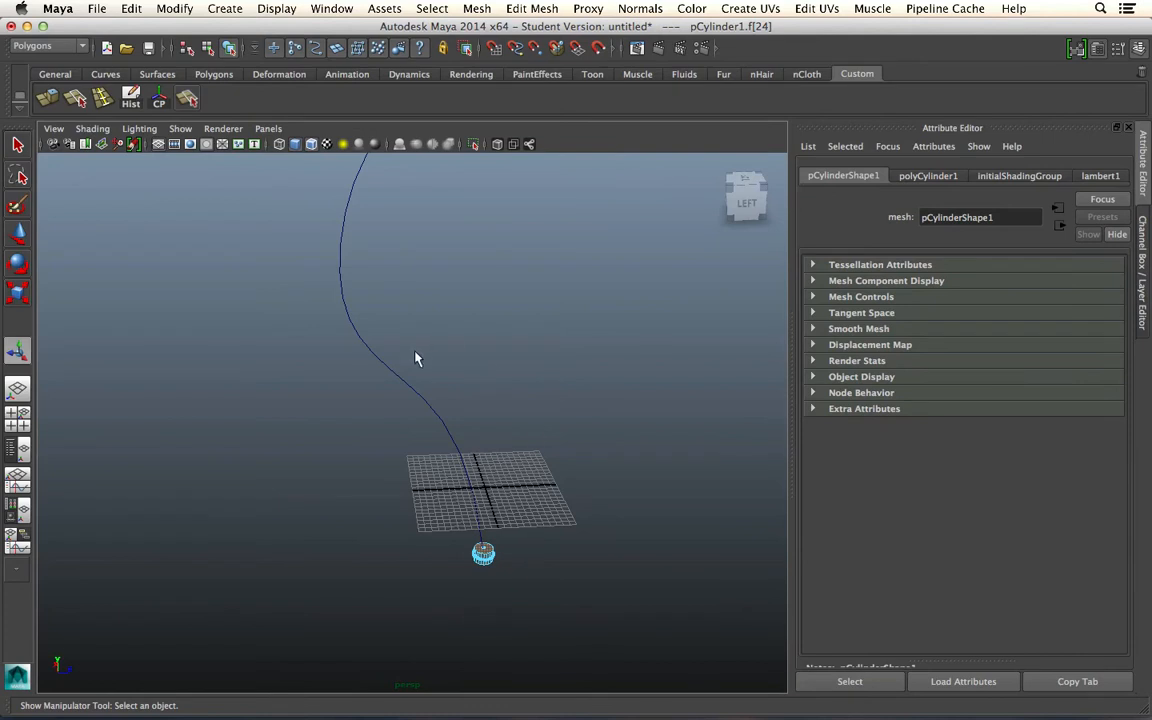
{"action": "left_click_drag", "start_coordinate": [313, 347], "coordinate": [526, 405]}
{"action": "key", "text": "ctrl+z"}
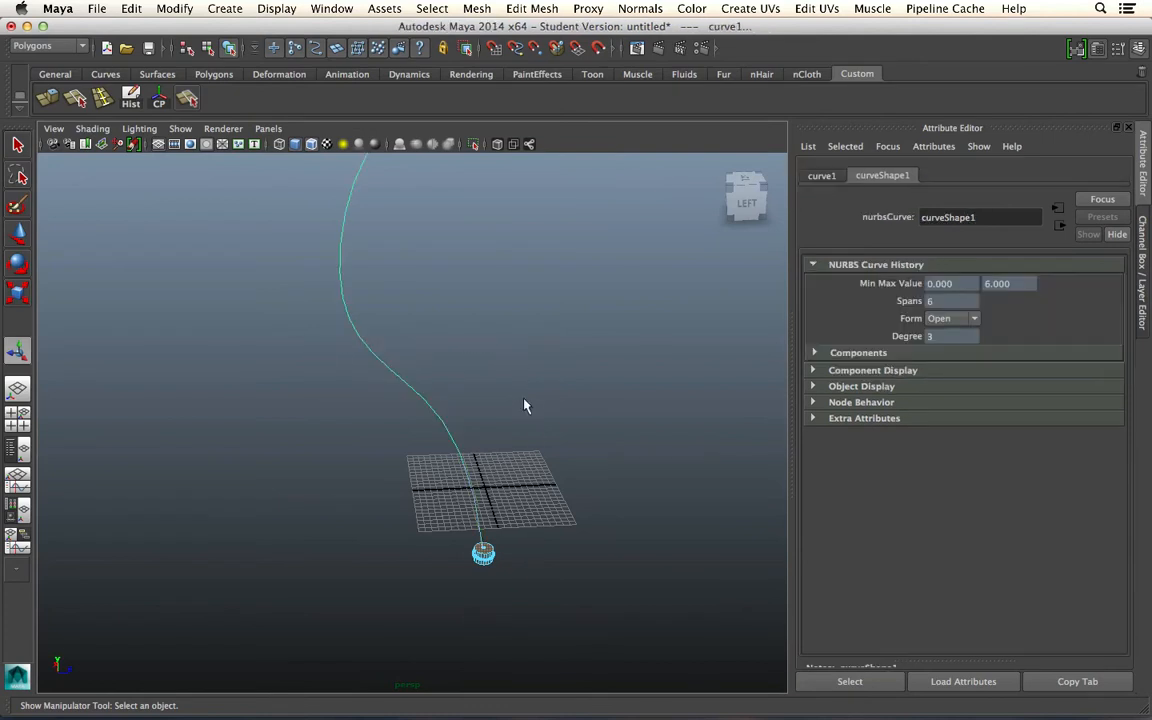
{"action": "key", "text": "ctrl+z"}
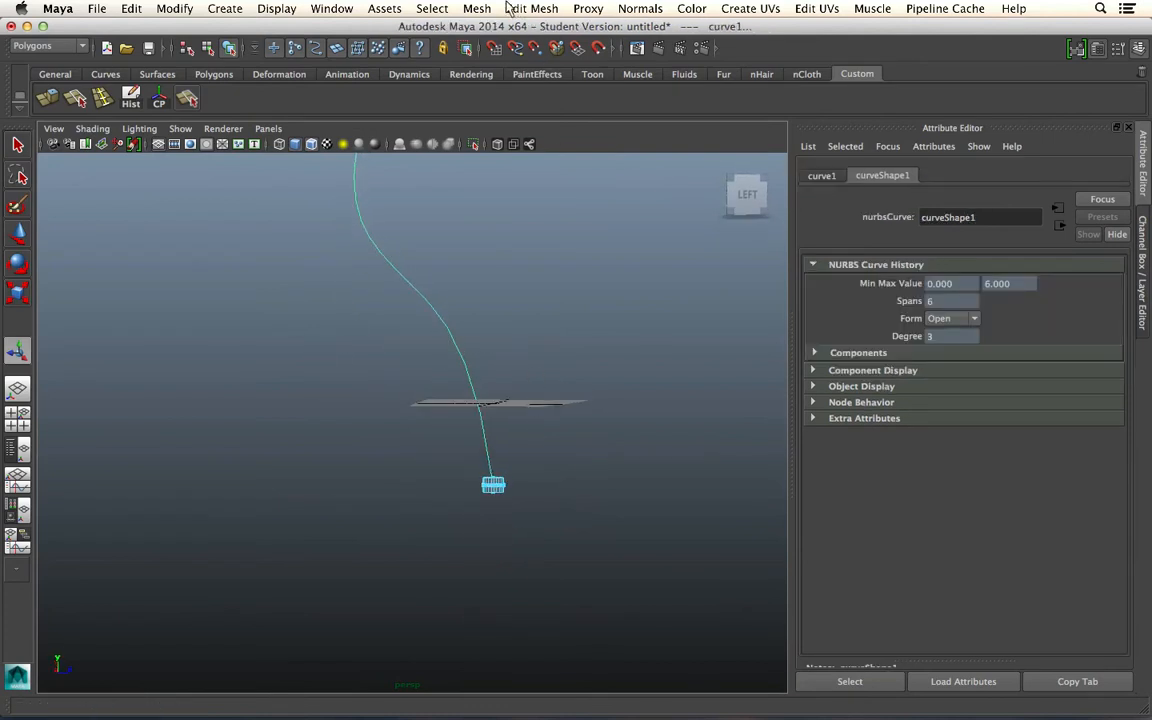
{"action": "left_click", "coordinate": [478, 8]}
{"action": "mouse_move", "coordinate": [531, 8]}
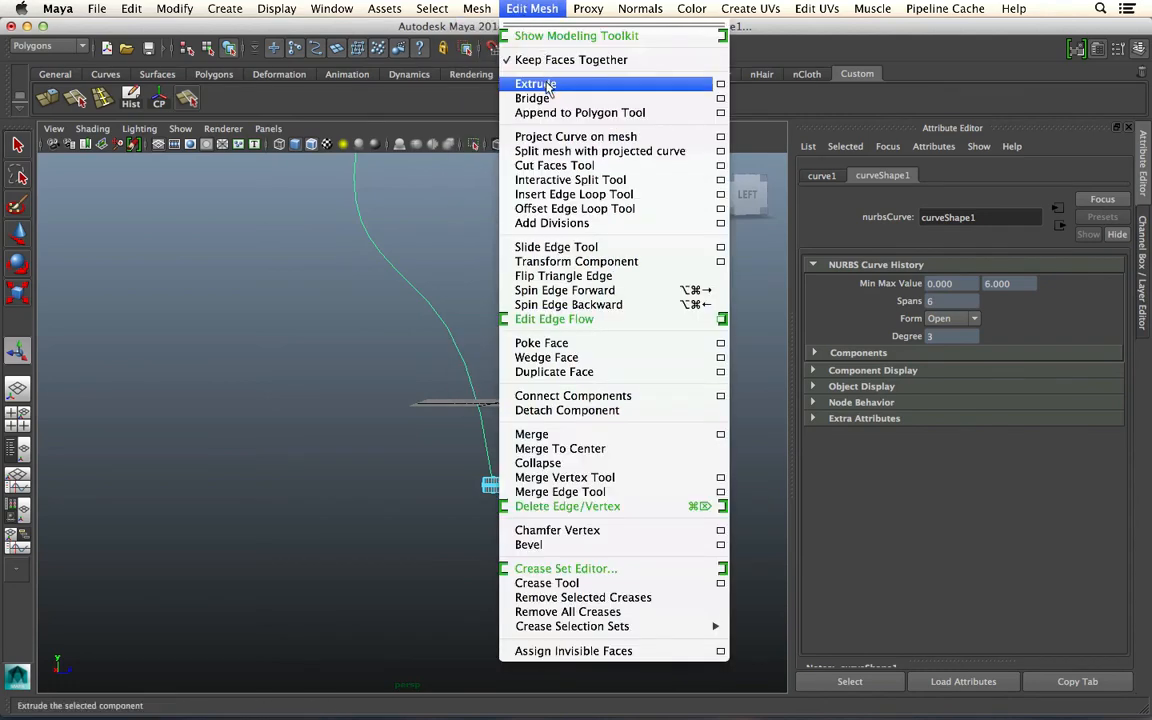
{"action": "left_click", "coordinate": [547, 85]}
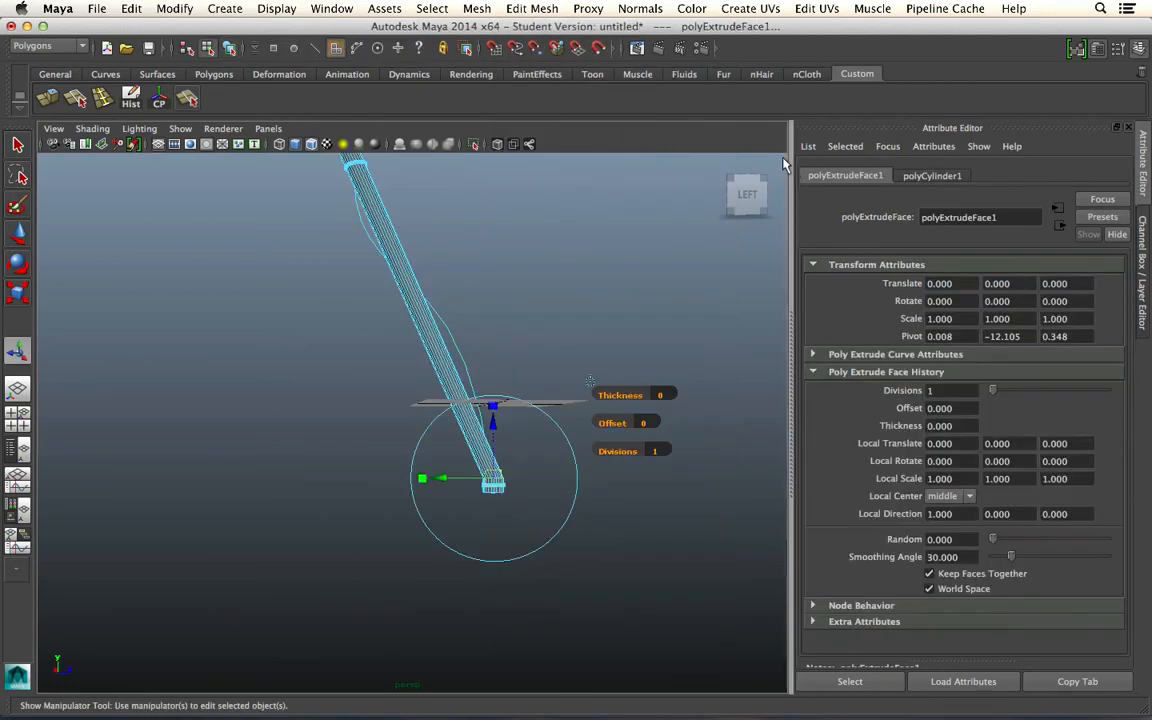
Raise the face extrusion's divisions to 25, 50 and finally 61 so the tube follows the curve smoothly
{"action": "left_click", "coordinate": [1144, 178]}
{"action": "left_click", "coordinate": [1144, 178]}
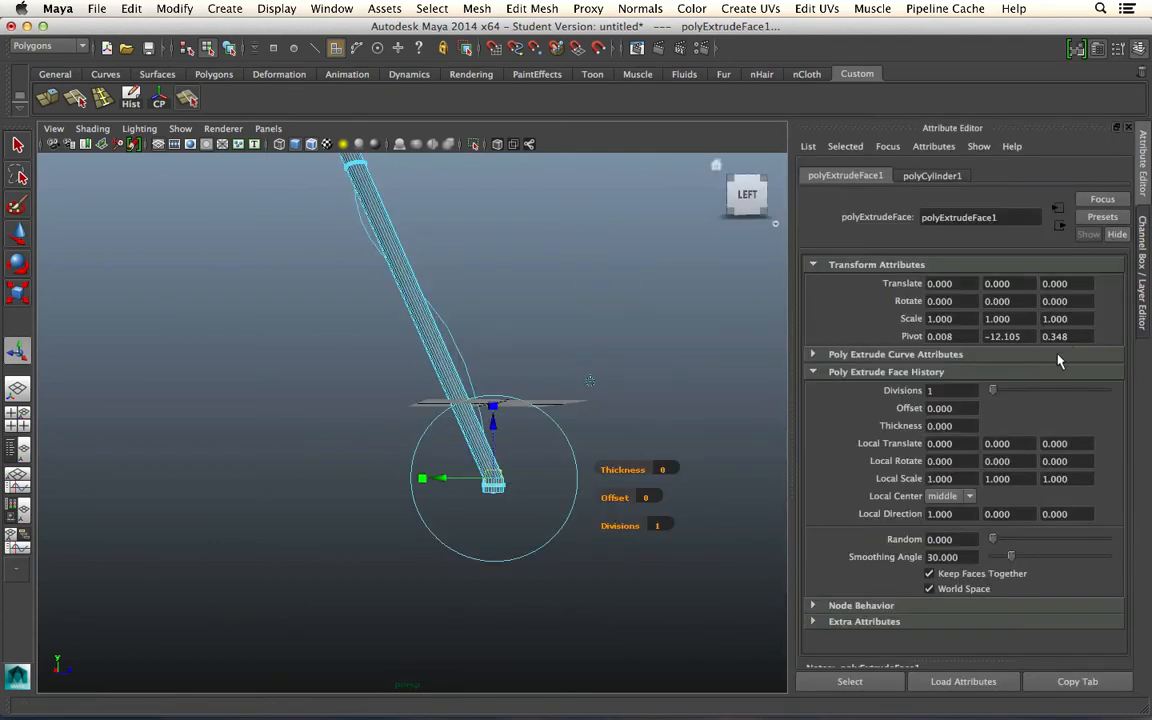
{"action": "left_click_drag", "start_coordinate": [993, 391], "coordinate": [1133, 387]}
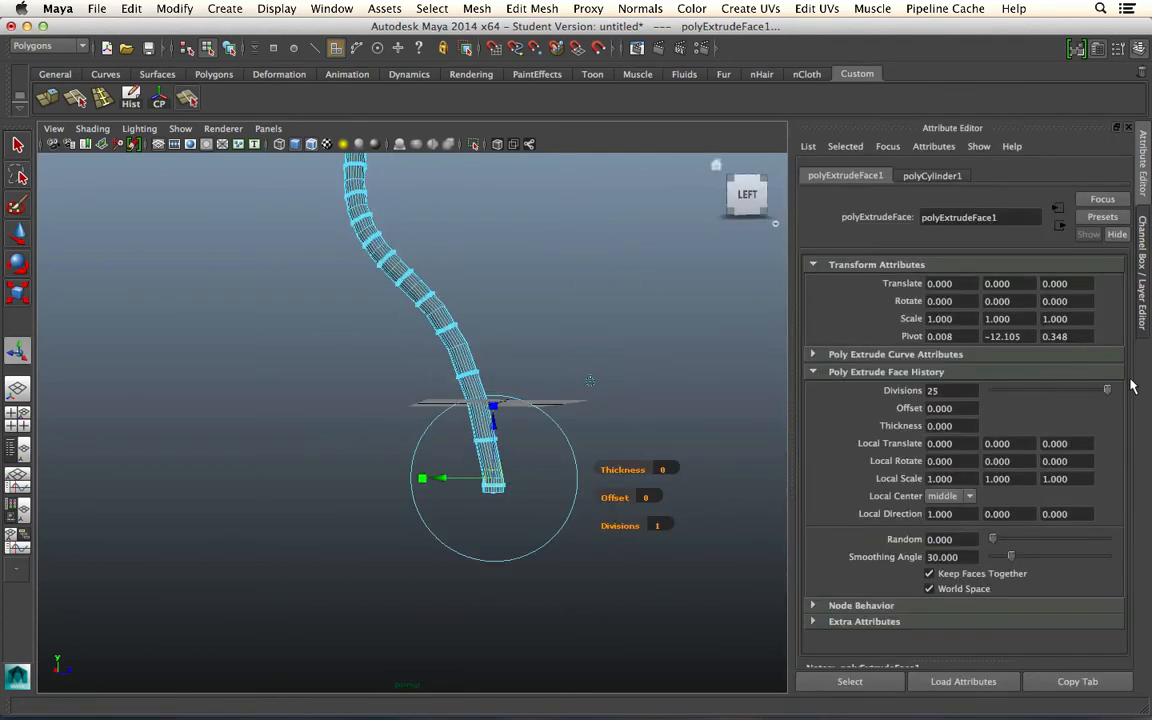
{"action": "double_click", "coordinate": [958, 391]}
{"action": "type", "text": "5"}
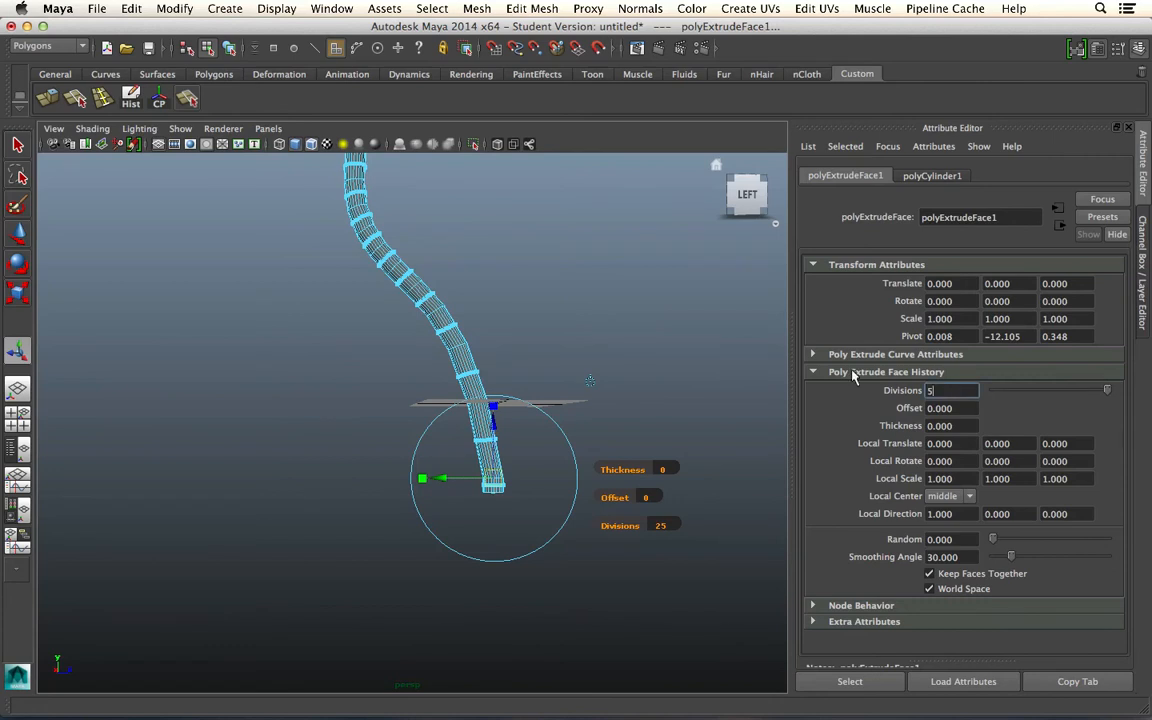
{"action": "type", "text": "0"}
{"action": "key", "text": "Return"}
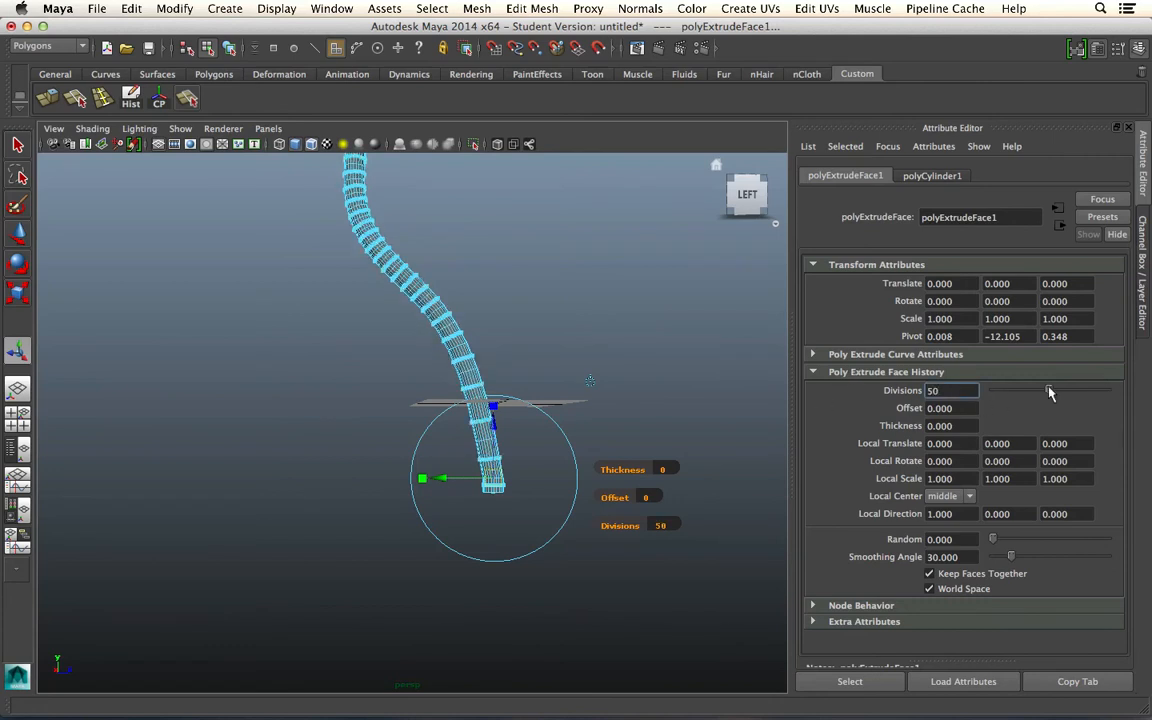
{"action": "mouse_move", "coordinate": [1049, 393]}
{"action": "left_mouse_down"}
{"action": "mouse_move", "coordinate": [1080, 391]}
{"action": "mouse_move", "coordinate": [1062, 391]}
{"action": "left_mouse_up"}
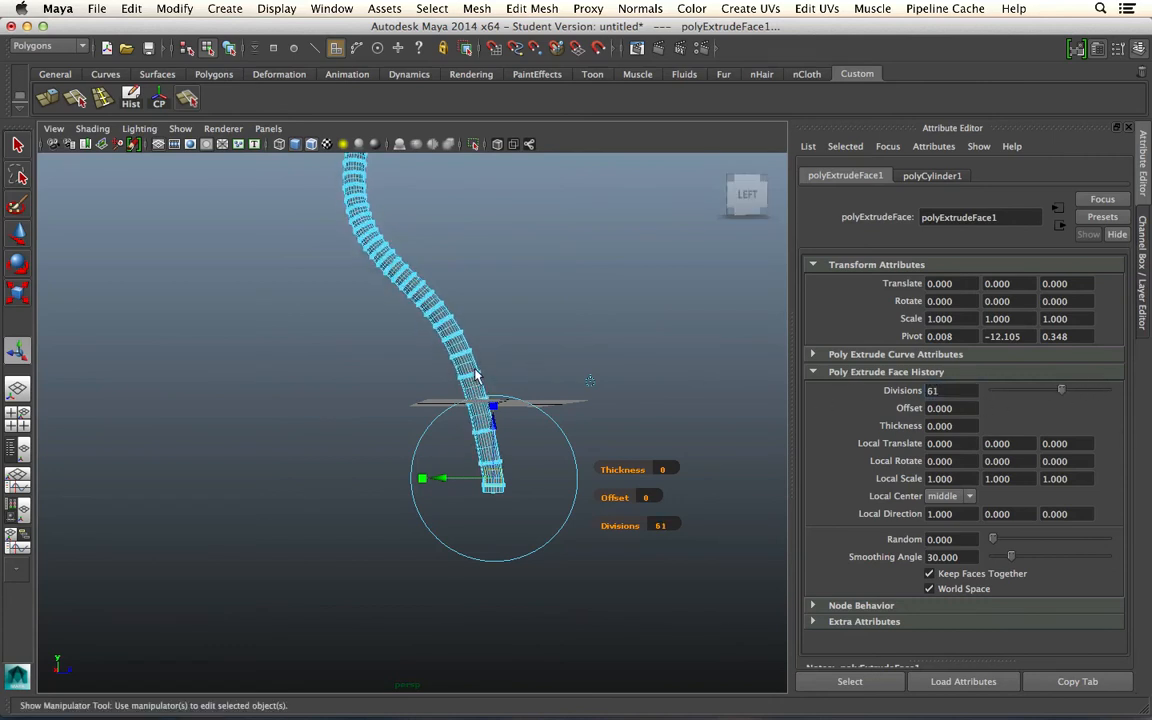
Deselect the extrusion to view the whole tube, and delete the tube together with its curve
{"action": "left_click", "coordinate": [535, 342]}
{"action": "right_click_drag", "start_coordinate": [471, 391], "coordinate": [328, 530], "text": "alt"}
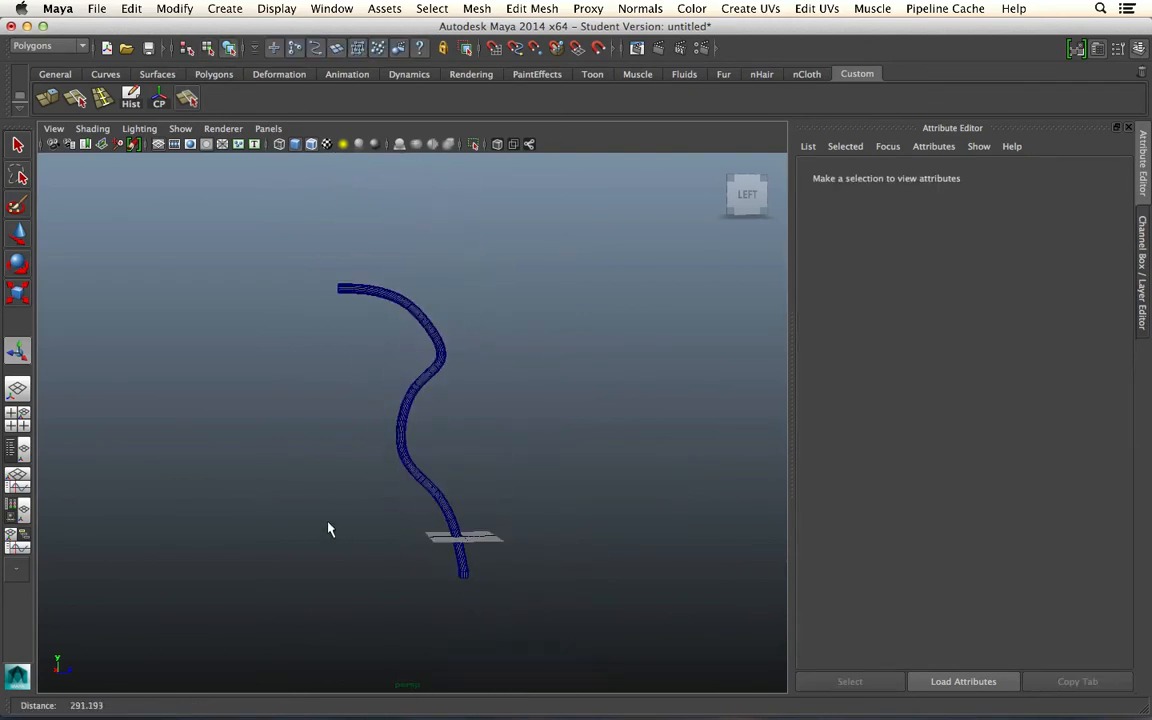
{"action": "left_click_drag", "start_coordinate": [328, 530], "coordinate": [350, 517], "text": "alt"}
{"action": "left_click_drag", "start_coordinate": [361, 444], "coordinate": [509, 612]}
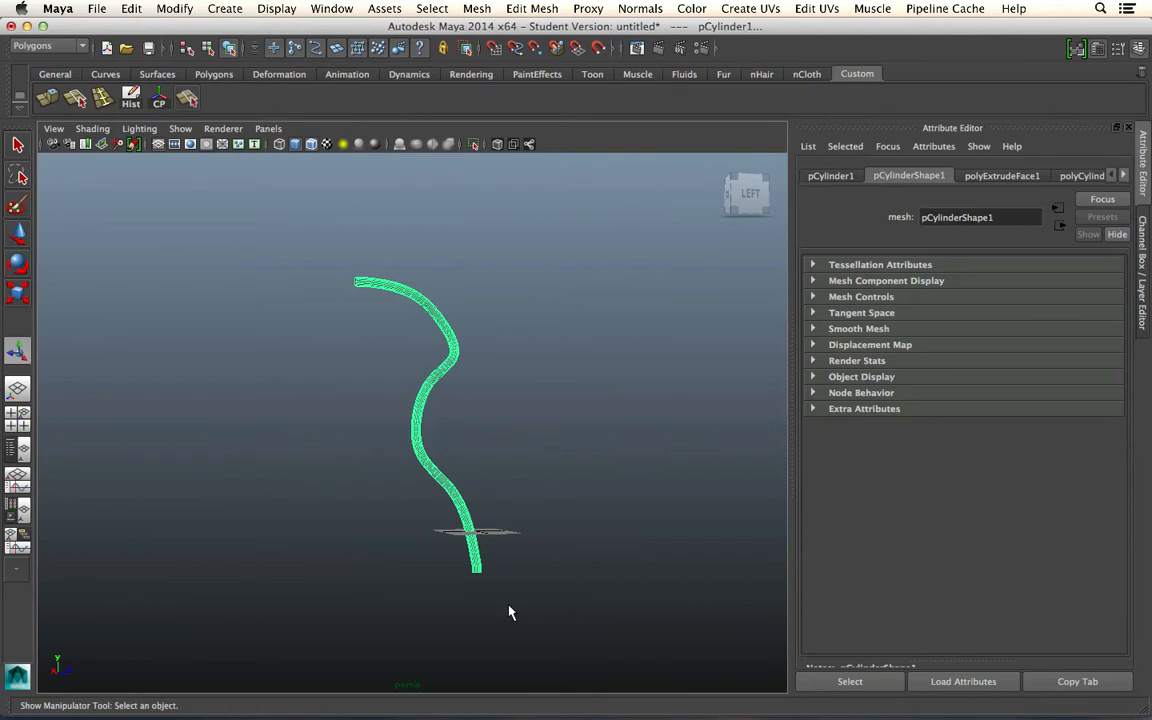
{"action": "key", "text": "Delete"}
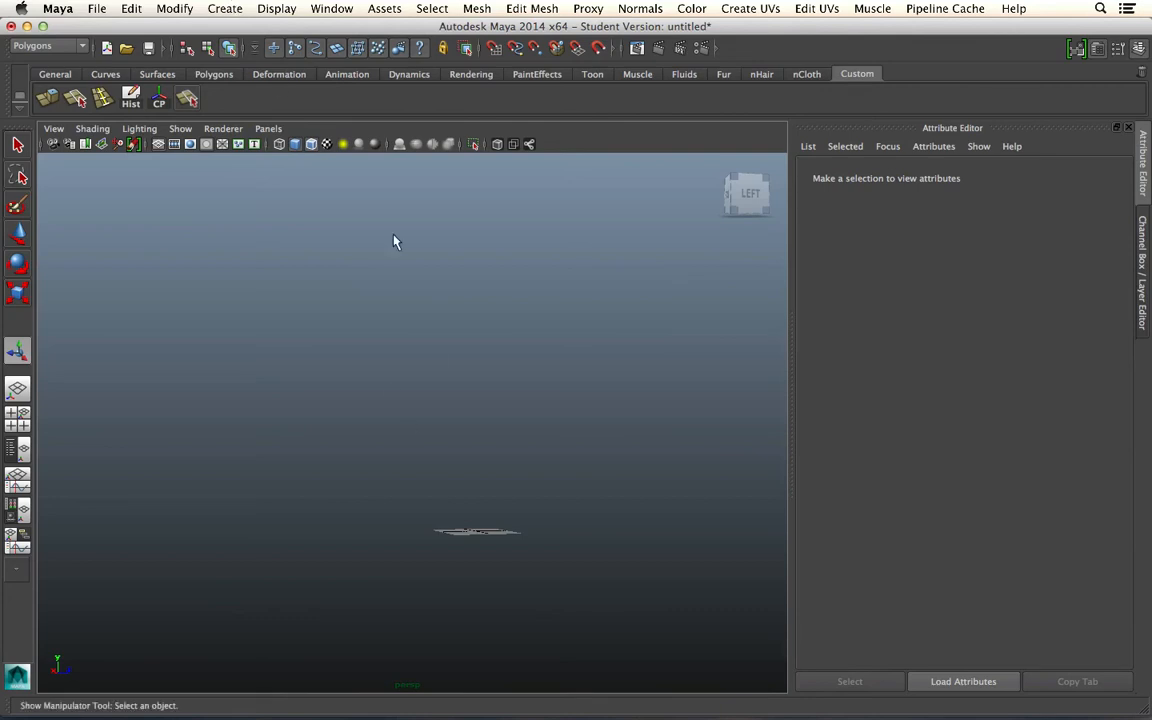
Create a polygon plane that covers nearly the whole grid
{"action": "left_click", "coordinate": [18, 233]}
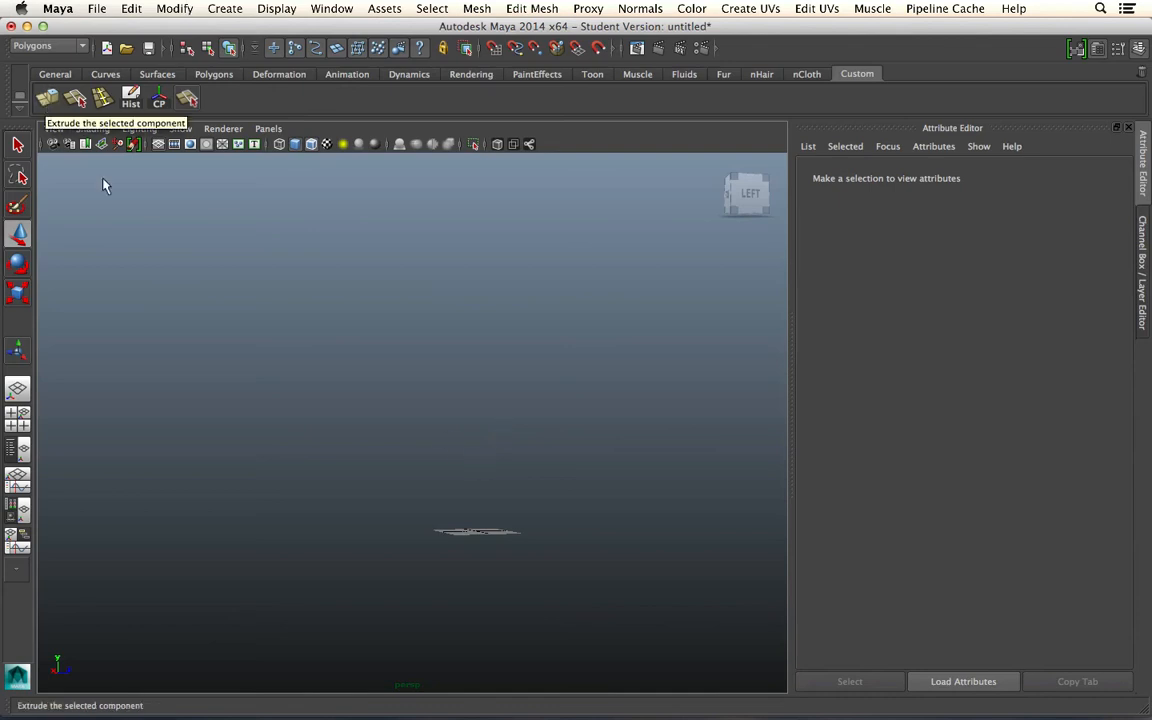
{"action": "key", "text": "f"}
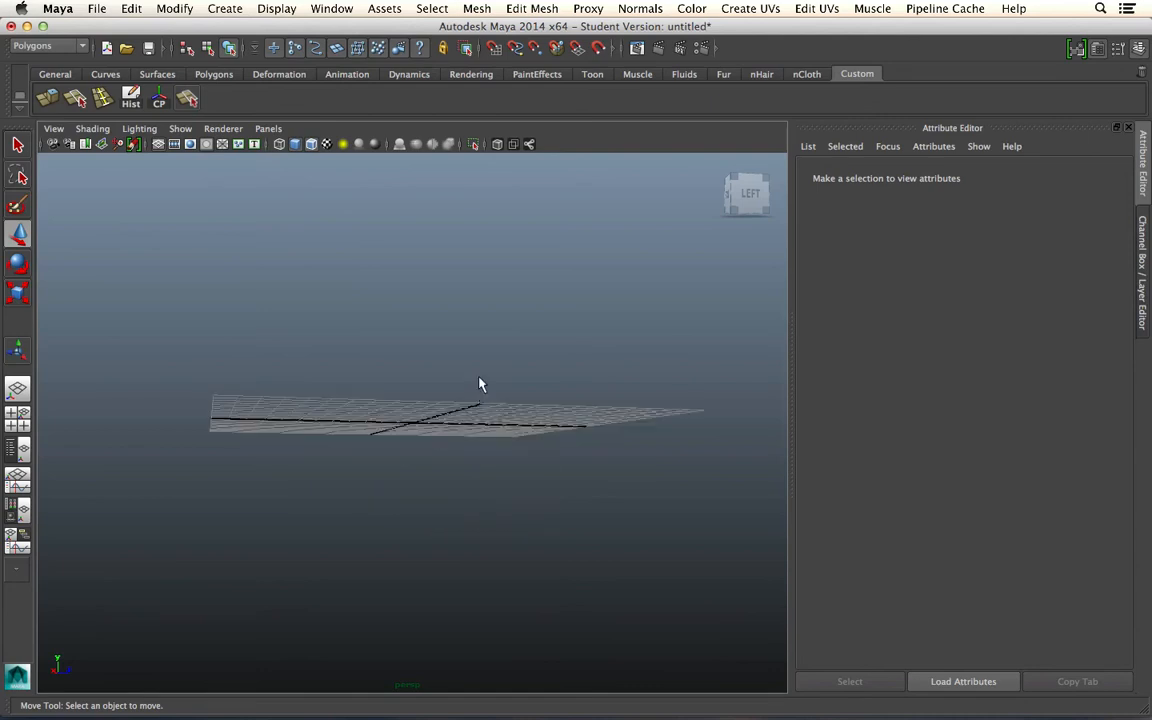
{"action": "left_click_drag", "start_coordinate": [479, 384], "coordinate": [481, 429], "text": "alt"}
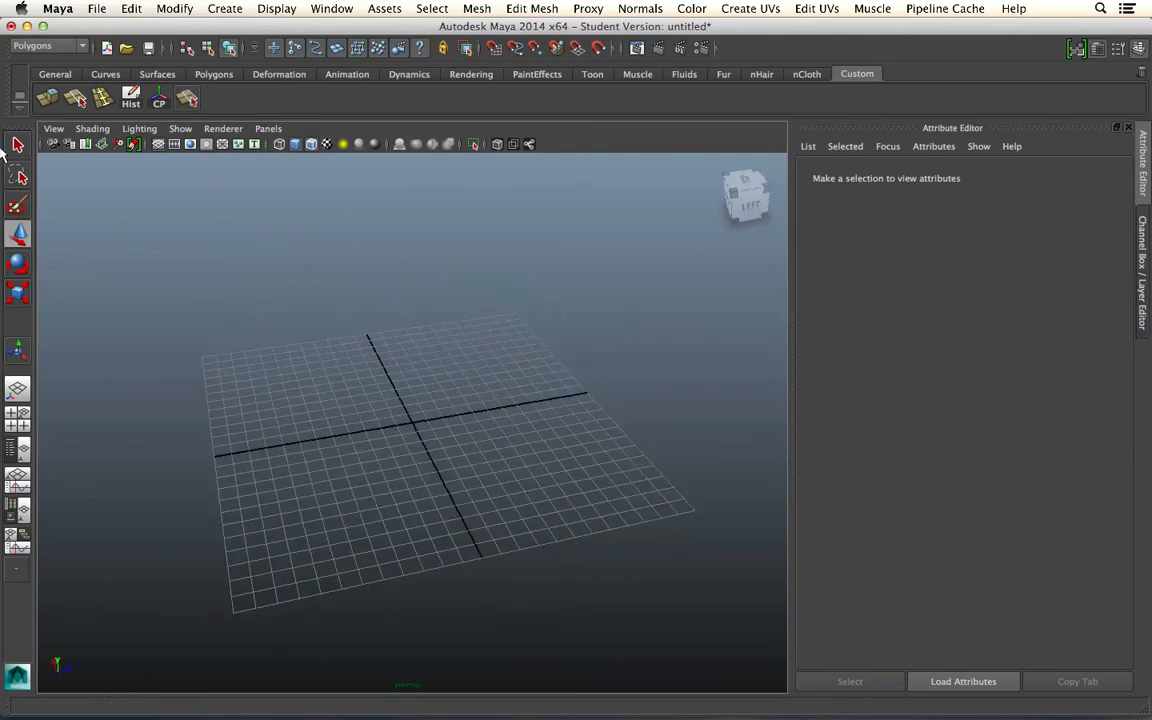
{"action": "left_click", "coordinate": [225, 8]}
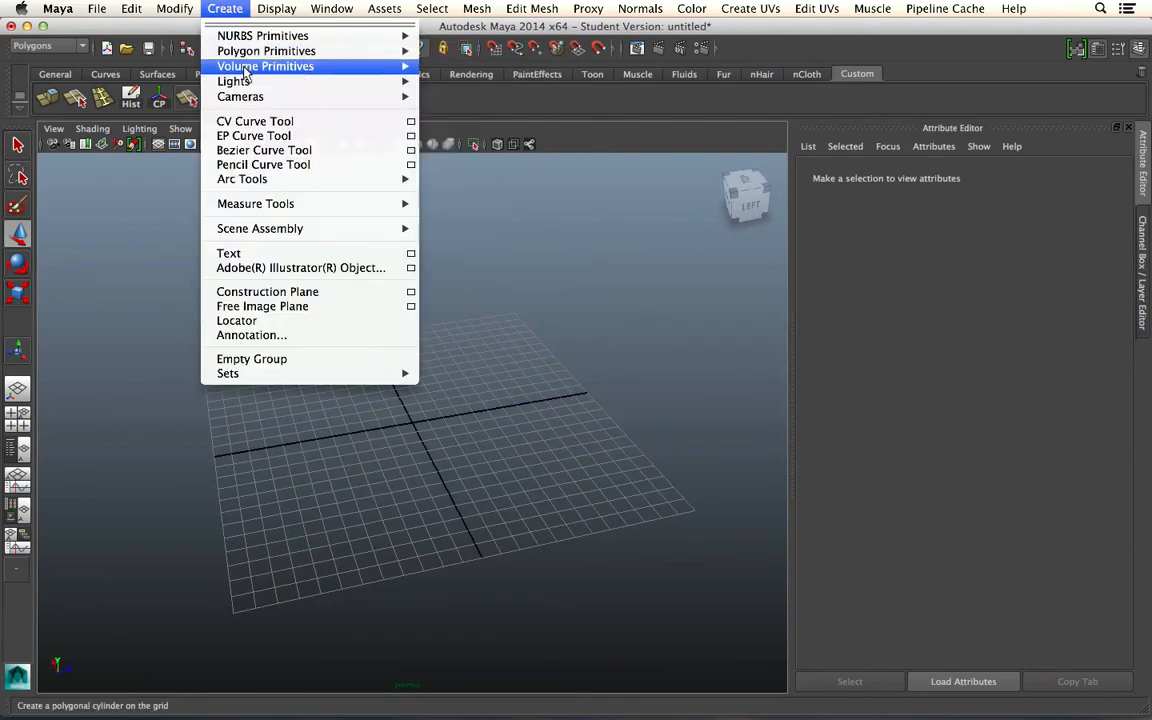
{"action": "mouse_move", "coordinate": [330, 51]}
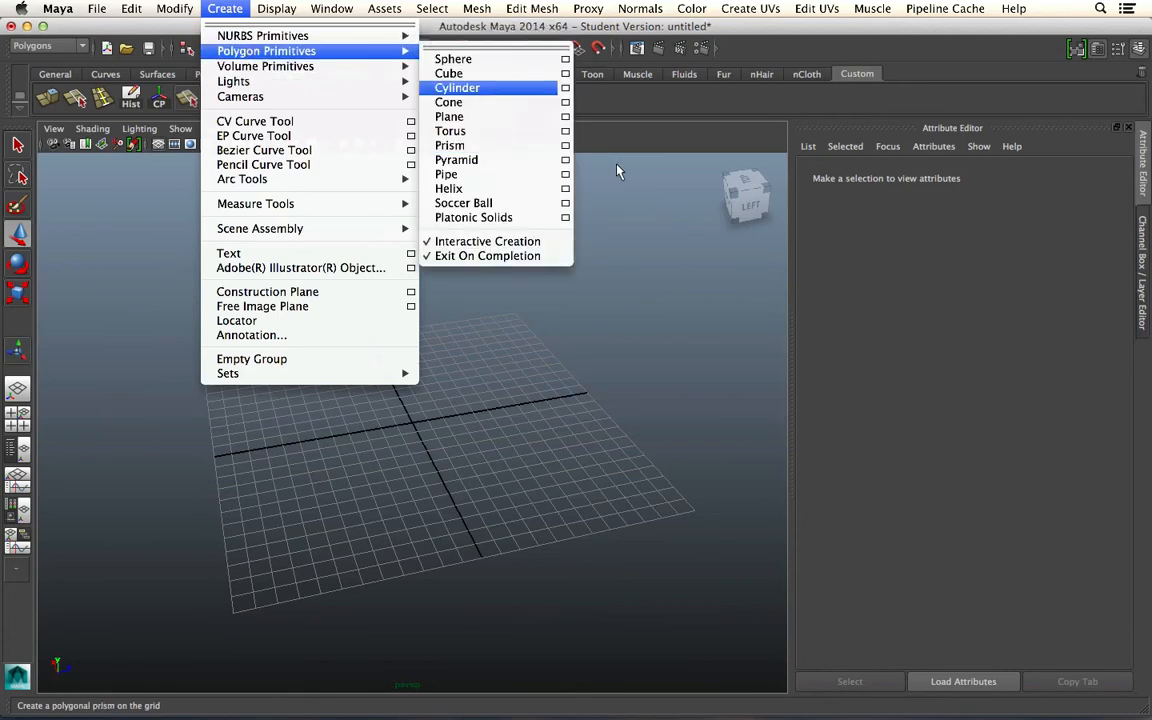
{"action": "left_click", "coordinate": [499, 117]}
{"action": "left_click_drag", "start_coordinate": [496, 558], "coordinate": [463, 578], "text": "alt"}
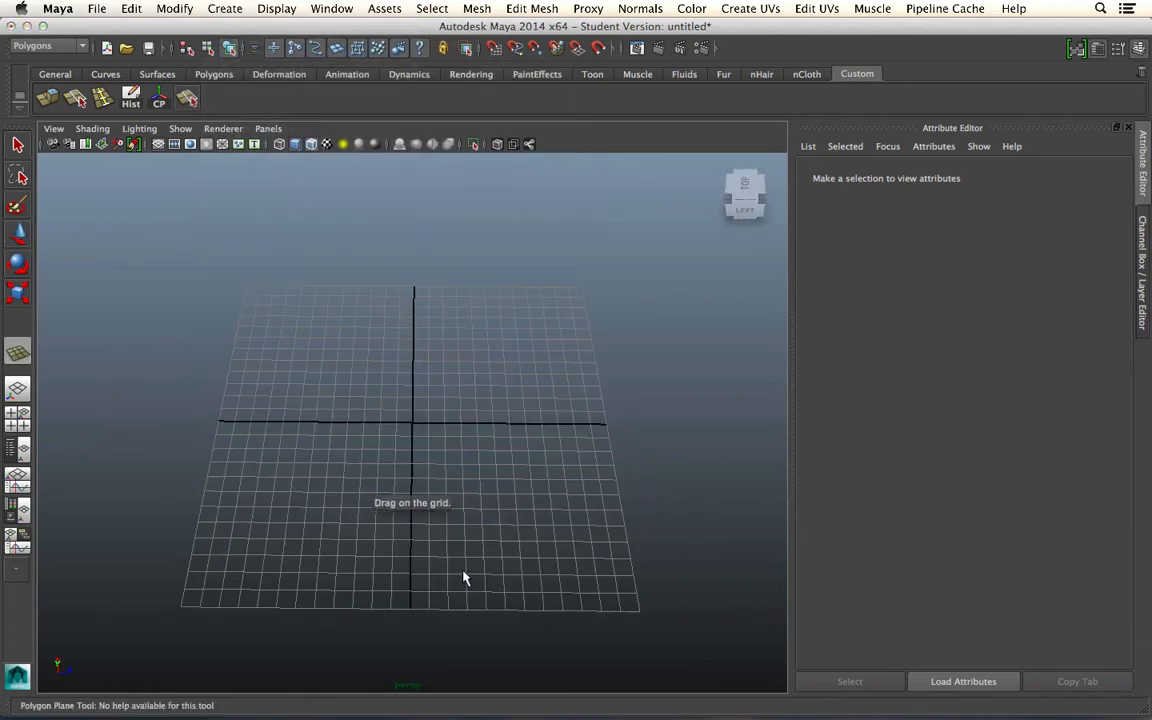
{"action": "left_click_drag", "start_coordinate": [254, 298], "coordinate": [625, 570]}
{"action": "left_click_drag", "start_coordinate": [427, 397], "coordinate": [586, 470], "text": "alt"}
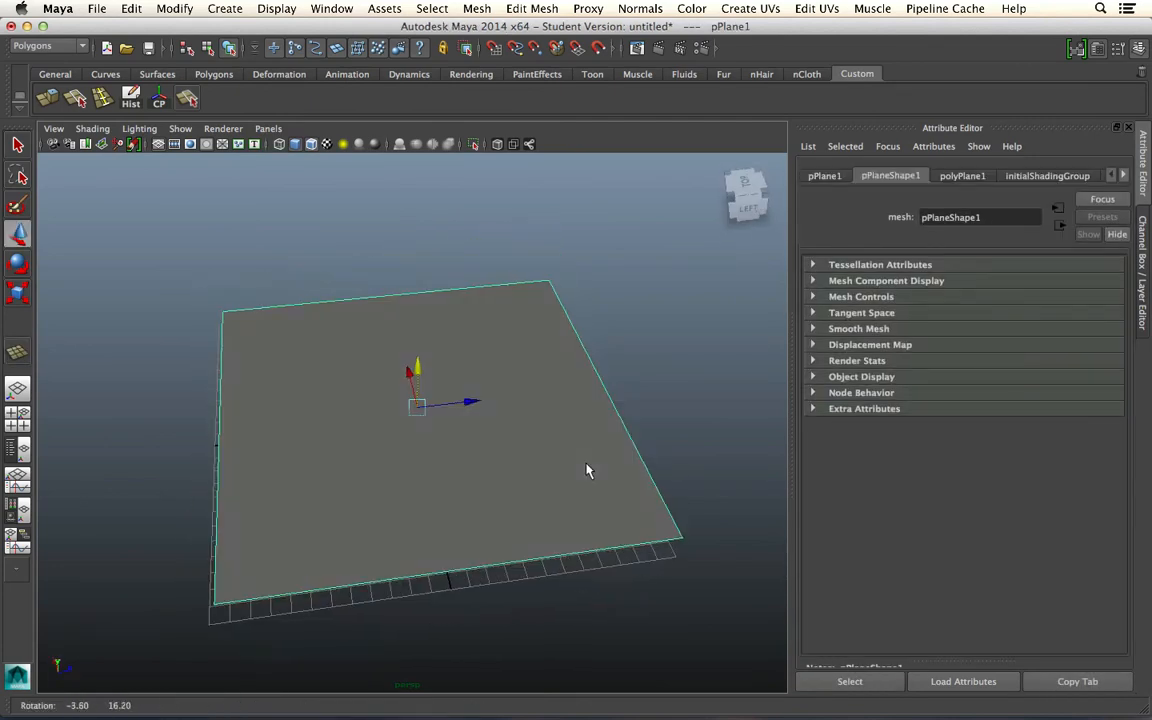
Create a polygon cylinder in the middle of the plane so that it intersects the plane's surface
{"action": "left_click", "coordinate": [186, 8]}
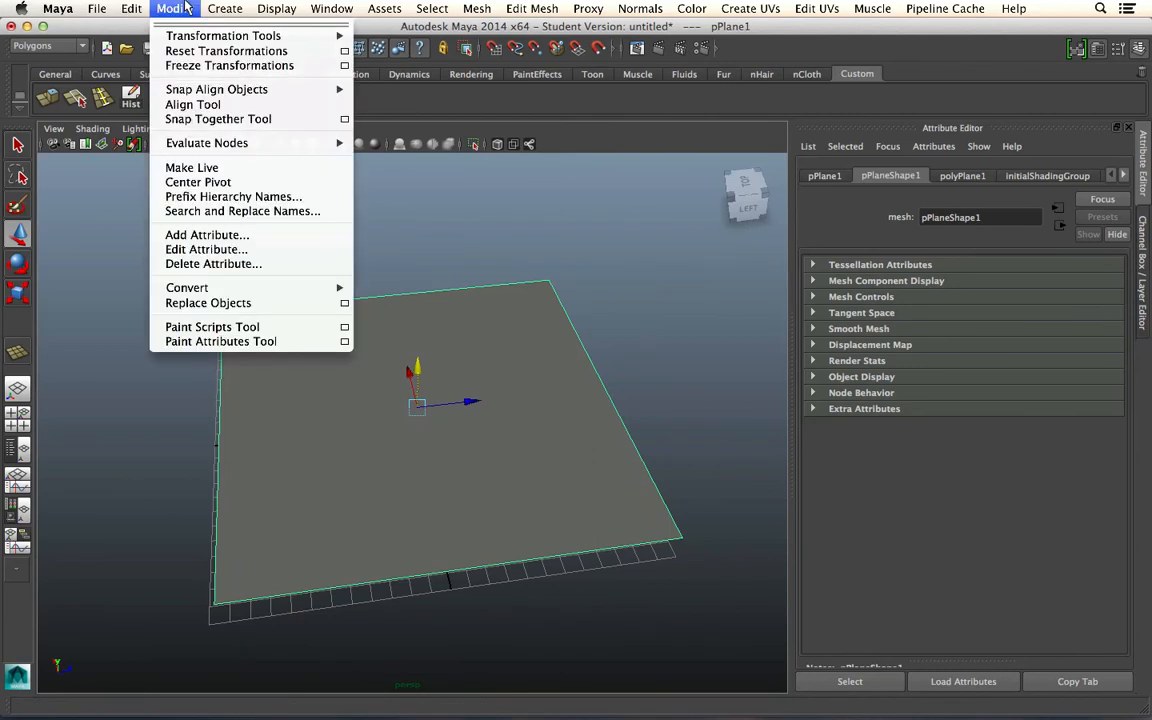
{"action": "mouse_move", "coordinate": [225, 8]}
{"action": "mouse_move", "coordinate": [308, 50]}
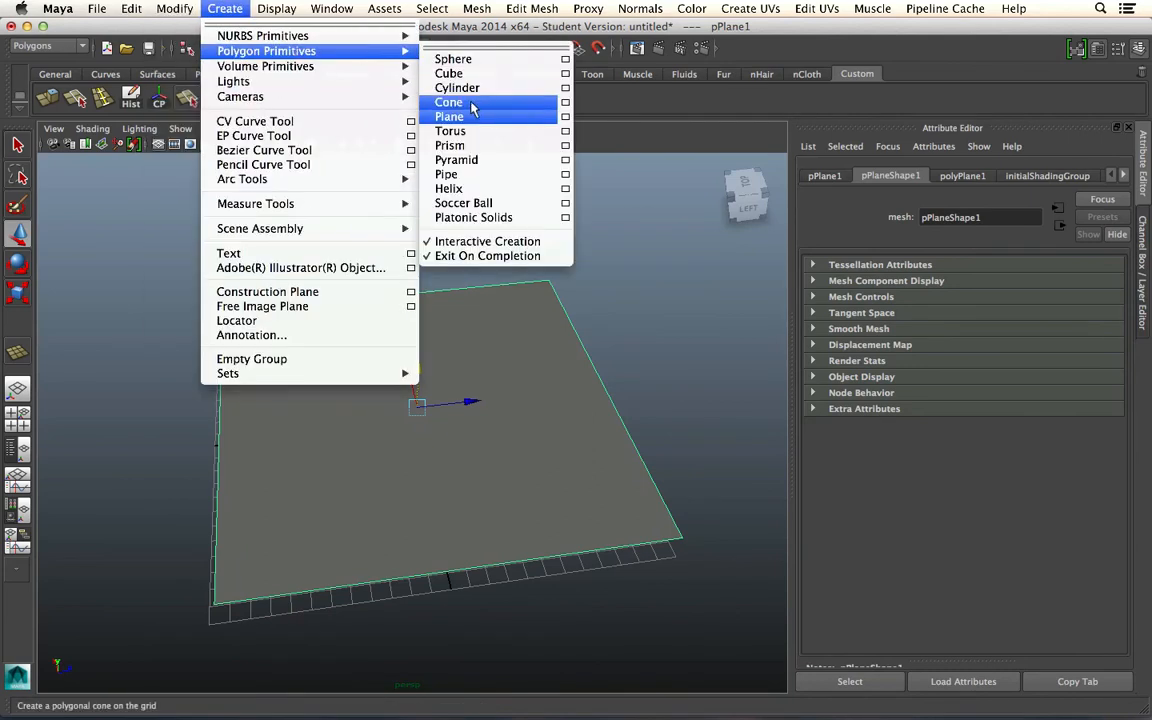
{"action": "left_click", "coordinate": [468, 87]}
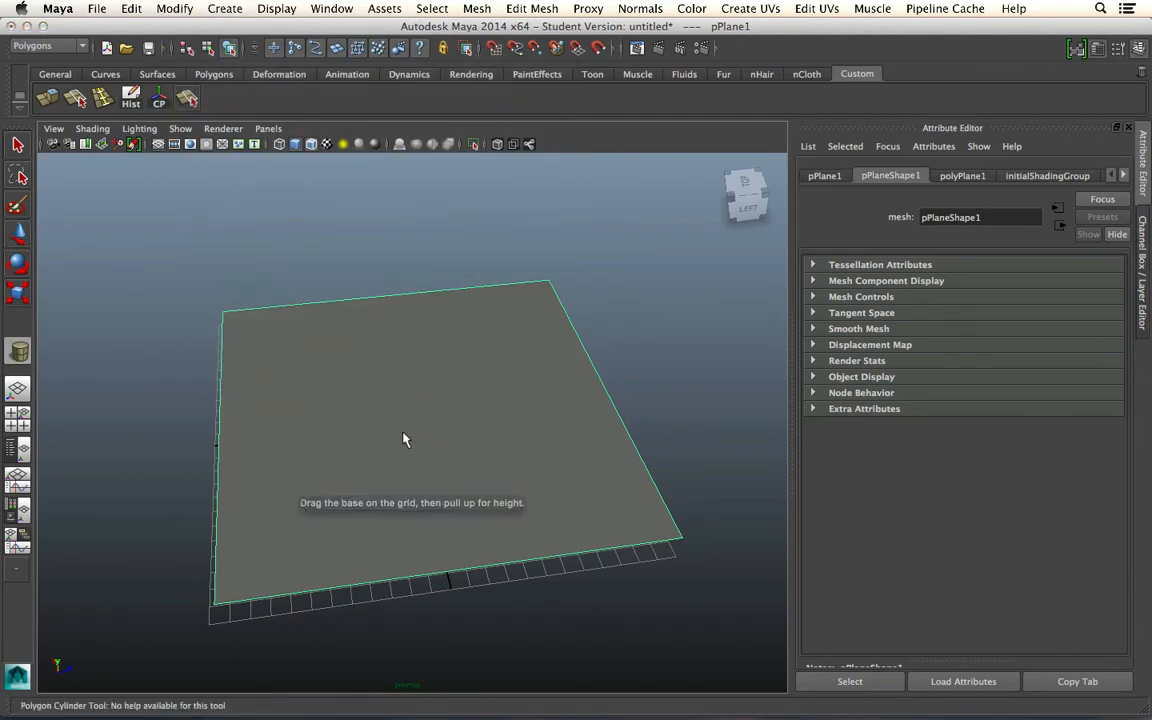
{"action": "left_click_drag", "start_coordinate": [403, 432], "coordinate": [451, 465], "text": "shift"}
{"action": "left_click_drag", "start_coordinate": [556, 536], "coordinate": [507, 391], "text": "alt"}
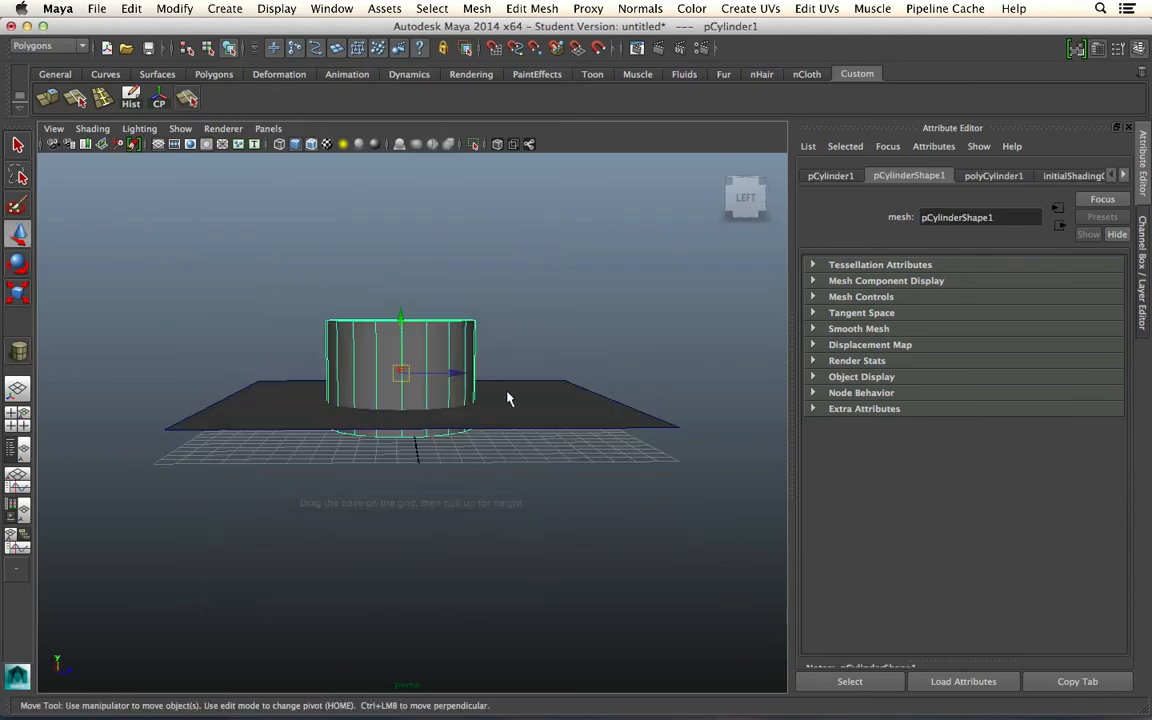
Stretch the cylinder vertically to roughly twice its height so it passes well through both sides of the plane
{"action": "key", "text": "r"}
{"action": "left_click_drag", "start_coordinate": [401, 301], "coordinate": [389, 135]}
{"action": "left_click_drag", "start_coordinate": [506, 451], "coordinate": [543, 473], "text": "alt"}
{"action": "key", "text": "w"}
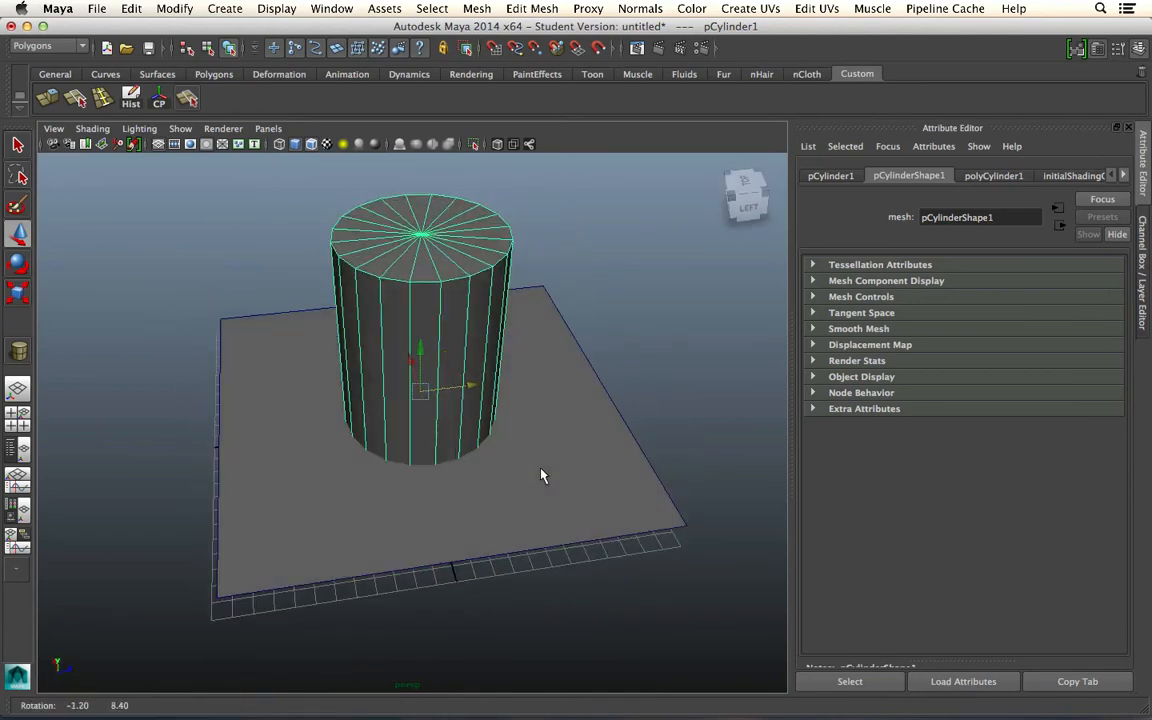
Check how the plane and cylinder intersect and look over the Boolean operations Union, Difference and Intersection
{"action": "left_click", "coordinate": [589, 496]}
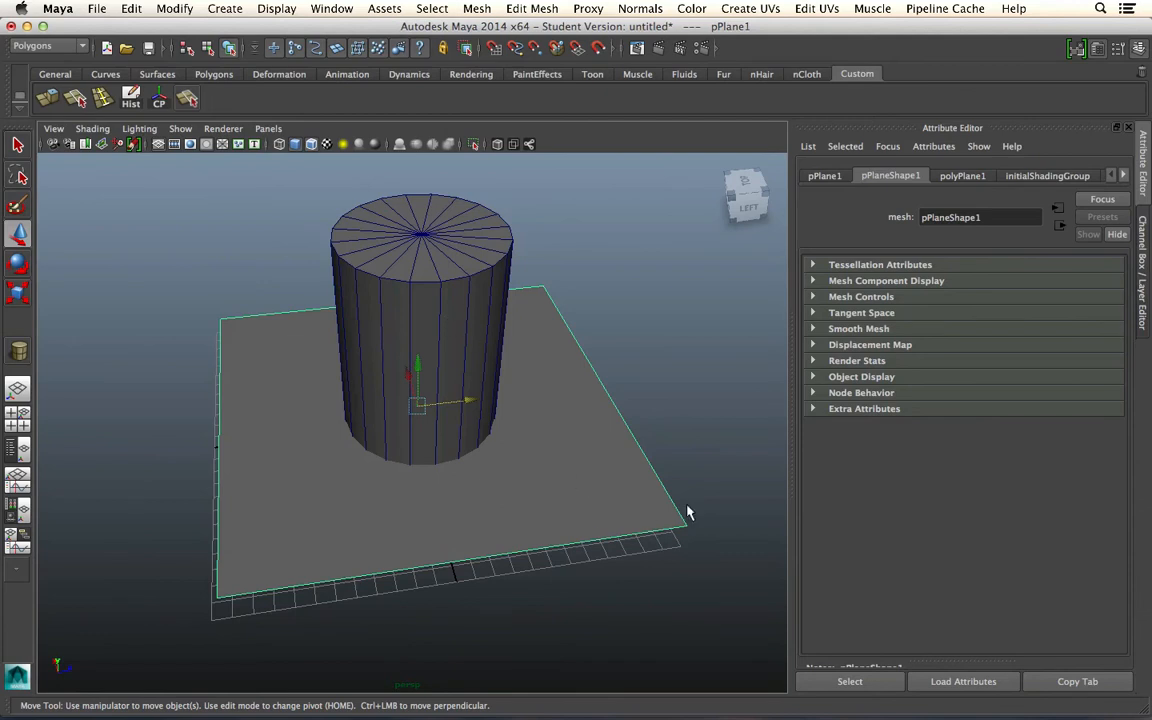
{"action": "left_click_drag", "start_coordinate": [687, 509], "coordinate": [650, 429], "text": "alt"}
{"action": "left_click", "coordinate": [474, 316]}
{"action": "left_click_drag", "start_coordinate": [474, 316], "coordinate": [594, 419], "text": "alt"}
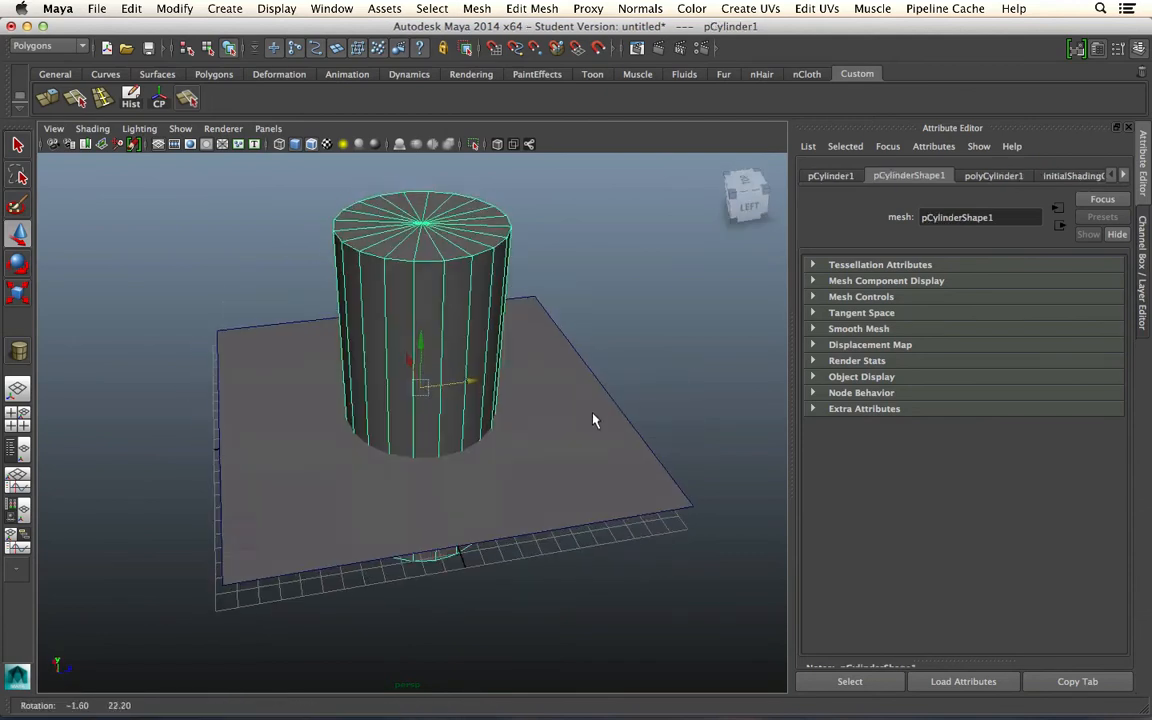
{"action": "left_click", "coordinate": [479, 8]}
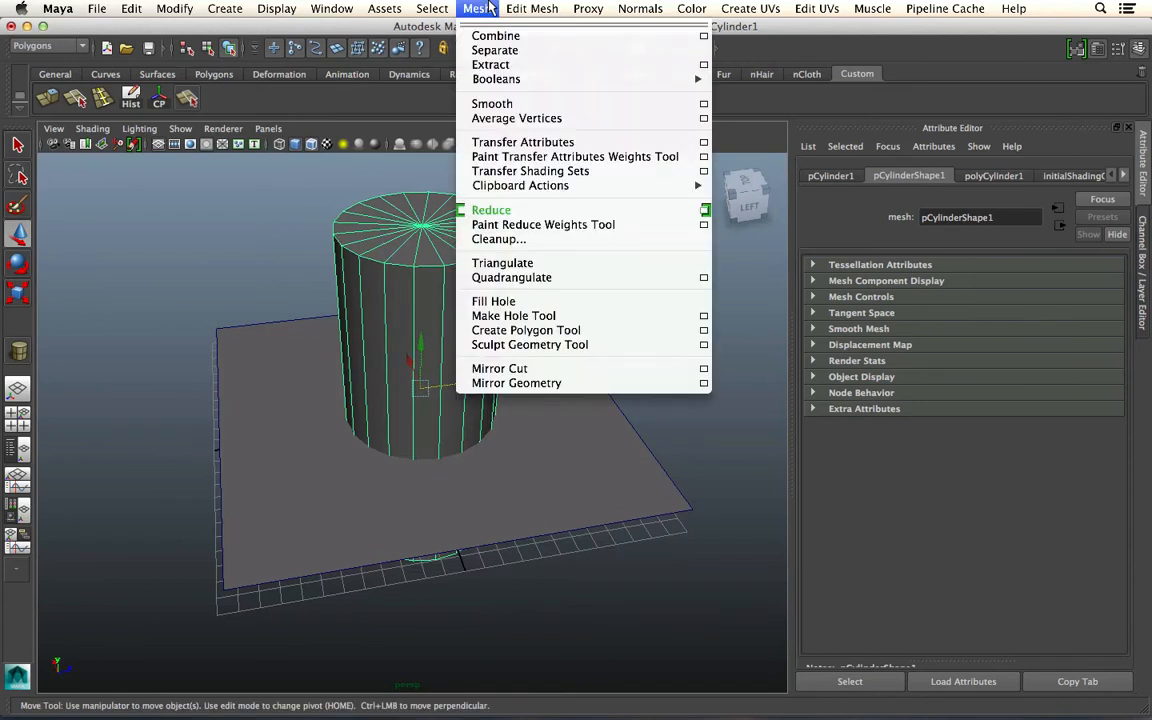
{"action": "mouse_move", "coordinate": [518, 86]}
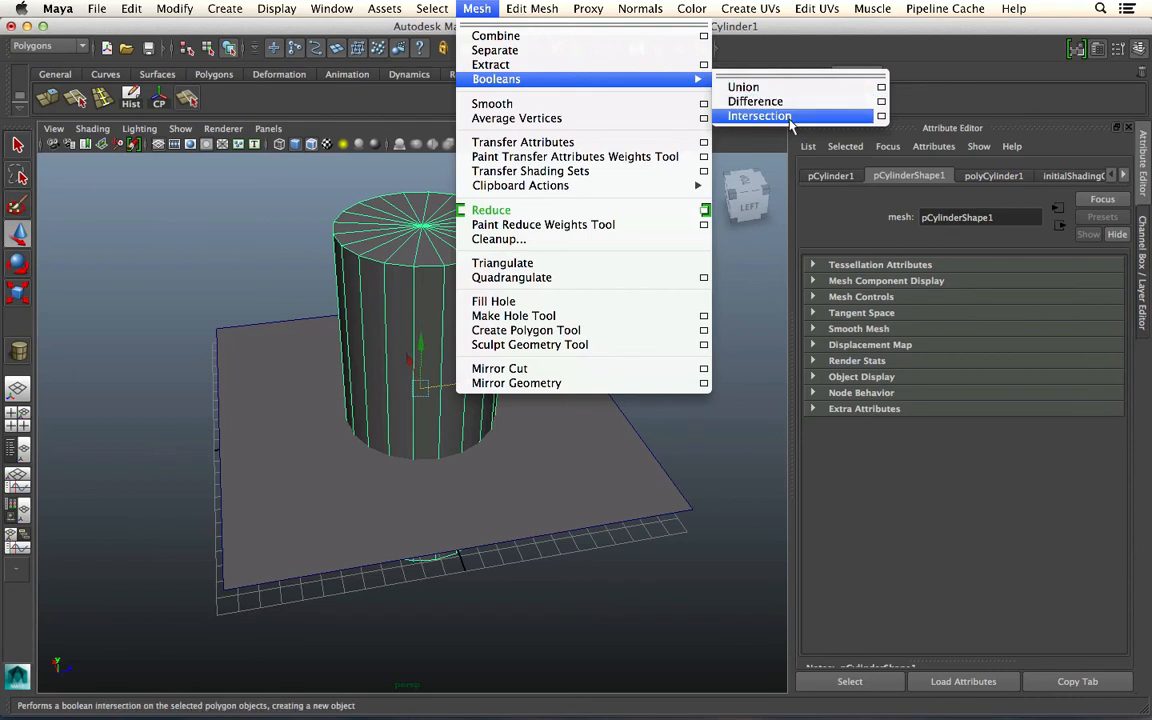
{"action": "left_click", "coordinate": [248, 321]}
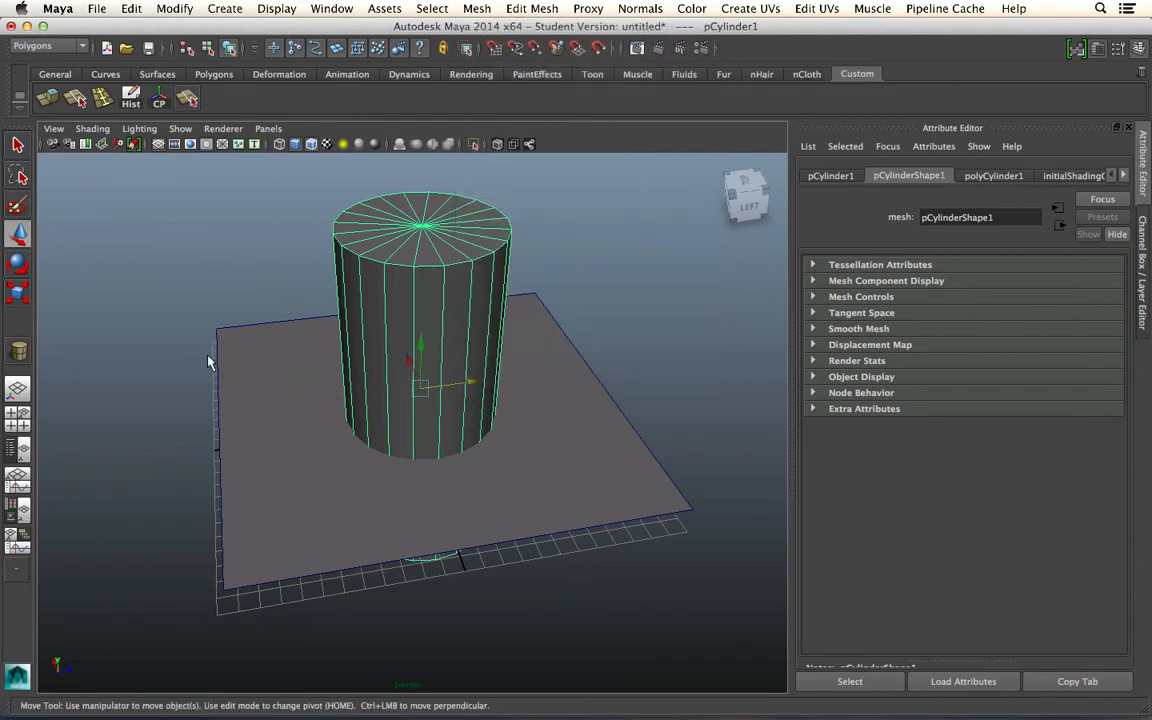
Subtract the cylinder from the plane with a Boolean Difference, selecting the plane before the cylinder
{"action": "left_click", "coordinate": [255, 363]}
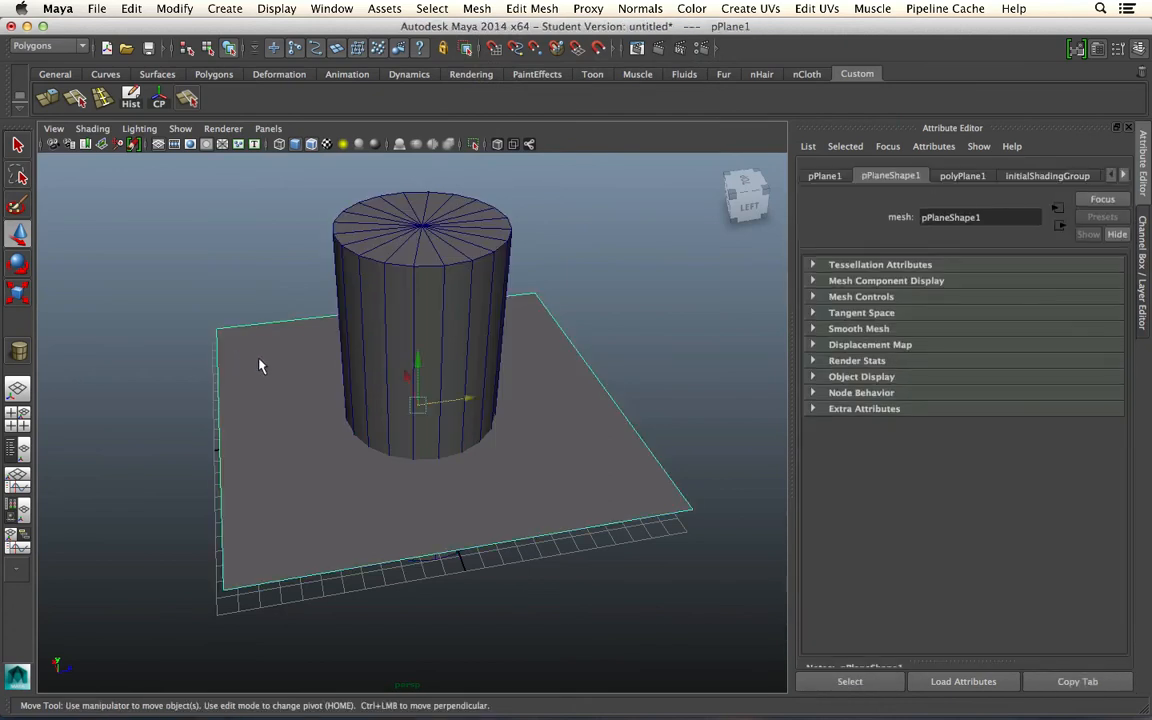
{"action": "left_click", "coordinate": [430, 332], "text": "shift"}
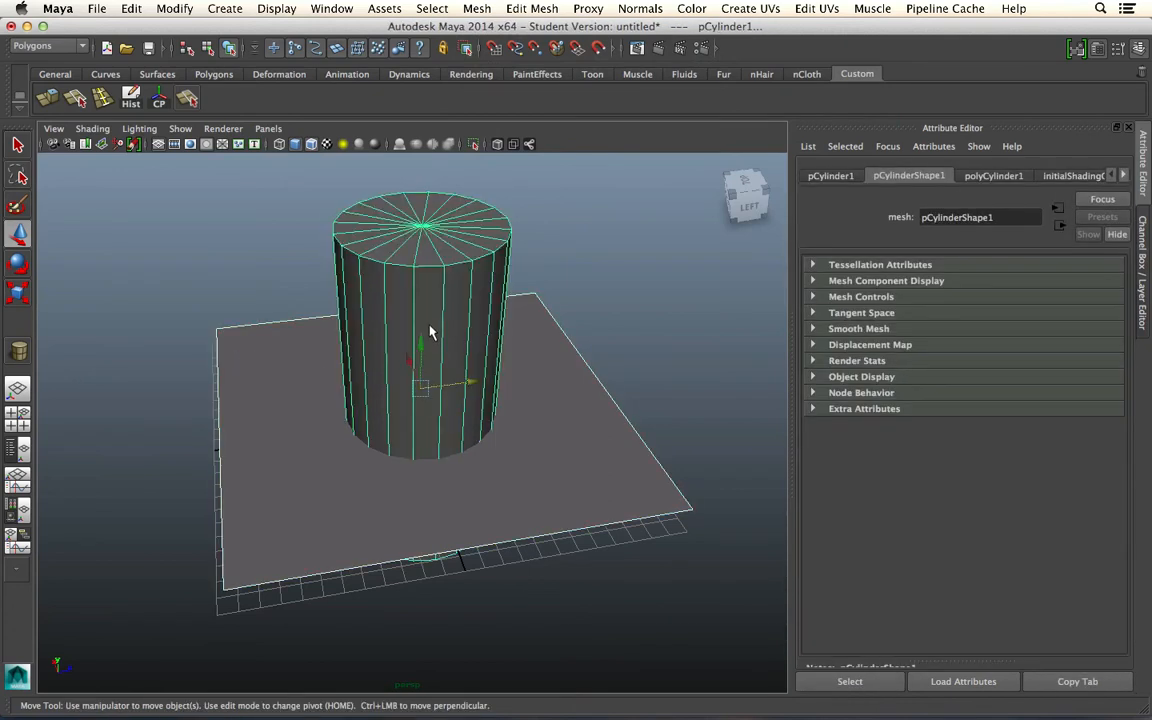
{"action": "left_click", "coordinate": [474, 8]}
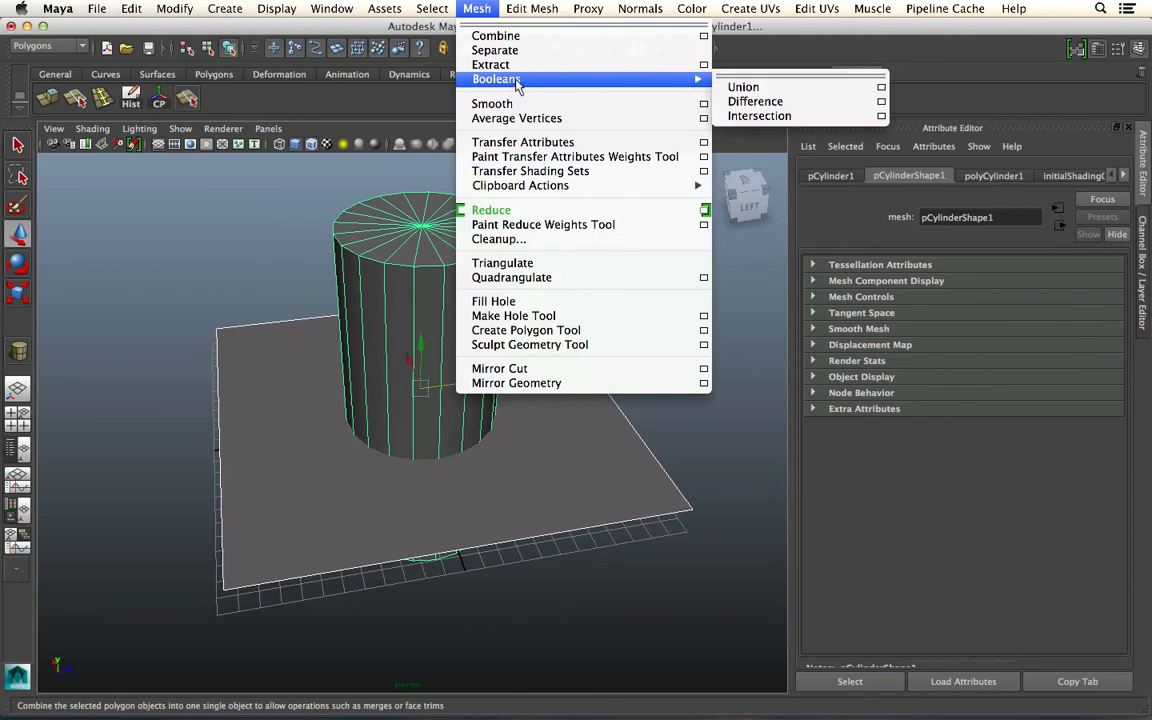
{"action": "left_click", "coordinate": [814, 103]}
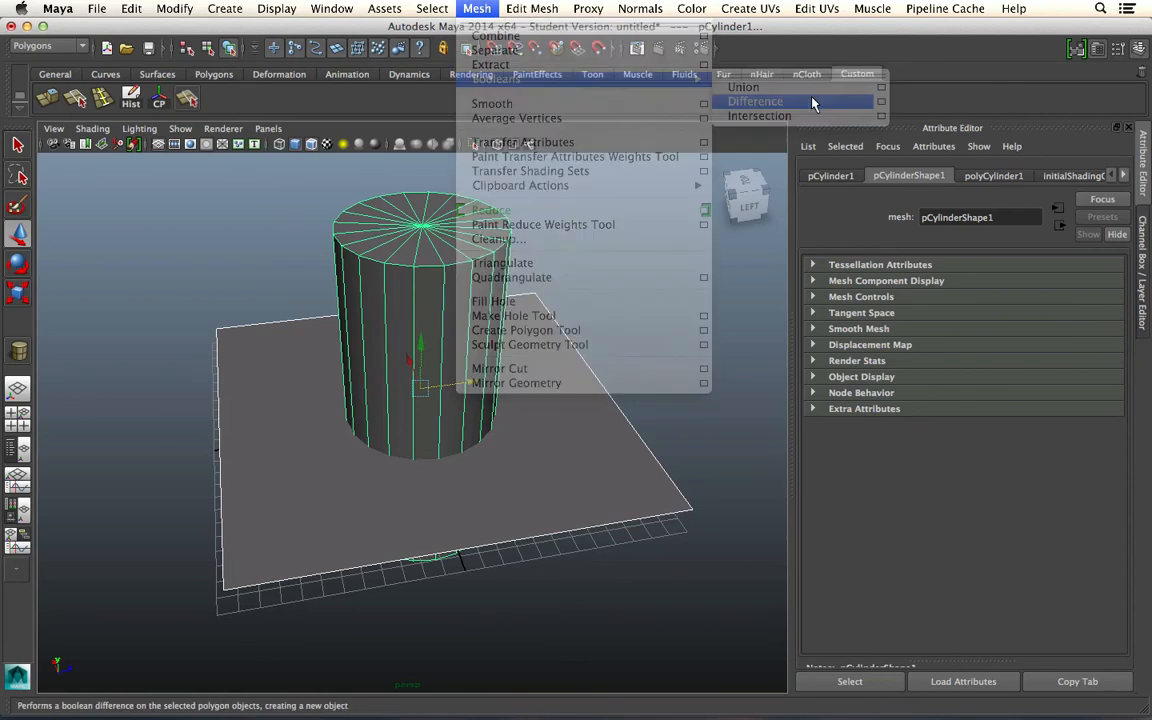
{"action": "left_click_drag", "start_coordinate": [590, 420], "coordinate": [465, 350], "text": "alt"}
Delete the leftover cylinder faces beneath the plane, keeping only the flat surface with its circular hole
{"action": "right_click_drag", "start_coordinate": [461, 335], "coordinate": [462, 372]}
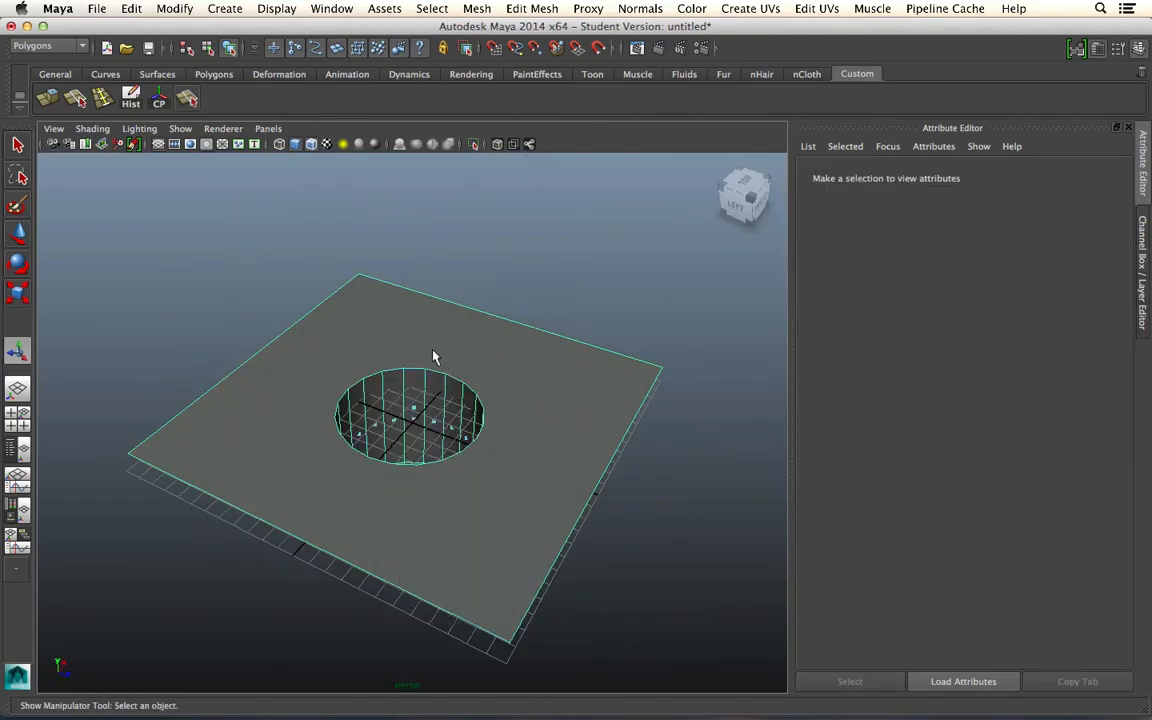
{"action": "left_click_drag", "start_coordinate": [459, 384], "coordinate": [505, 488], "text": "alt"}
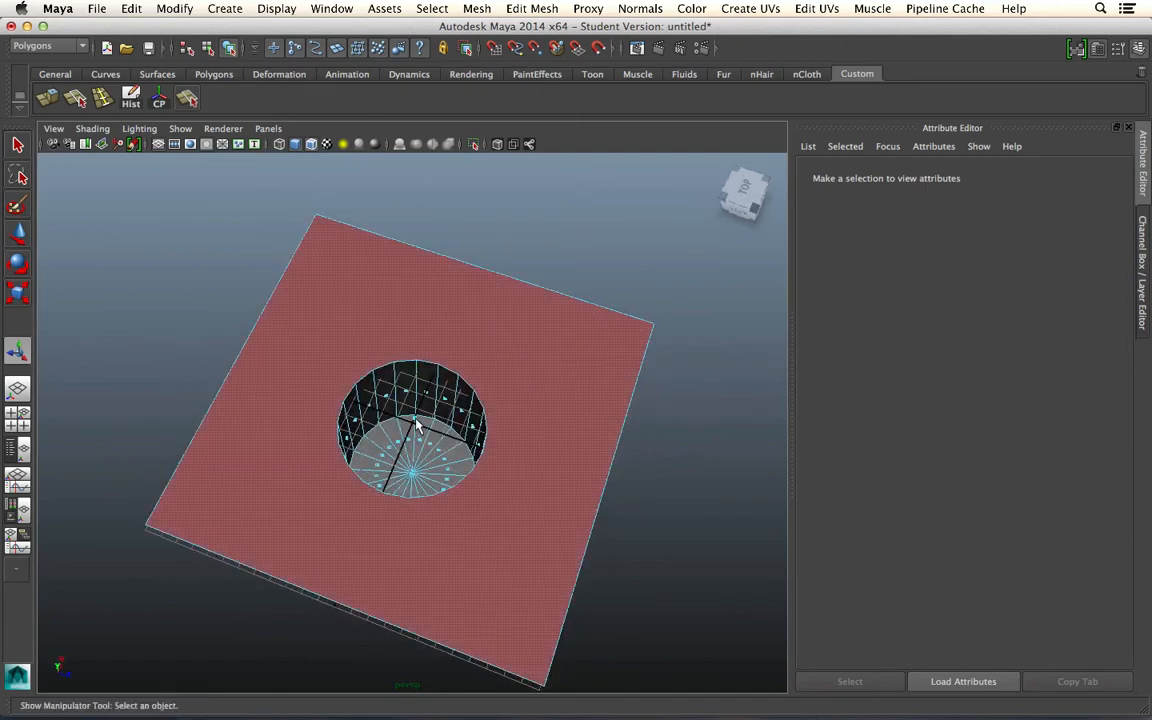
{"action": "left_click", "coordinate": [416, 419]}
{"action": "left_click_drag", "start_coordinate": [422, 459], "coordinate": [425, 400], "text": "alt"}
{"action": "key", "text": "w"}
{"action": "key", "text": "z"}
{"action": "left_click_drag", "start_coordinate": [425, 490], "coordinate": [241, 434], "text": "alt"}
{"action": "left_click_drag", "start_coordinate": [282, 476], "coordinate": [640, 599]}
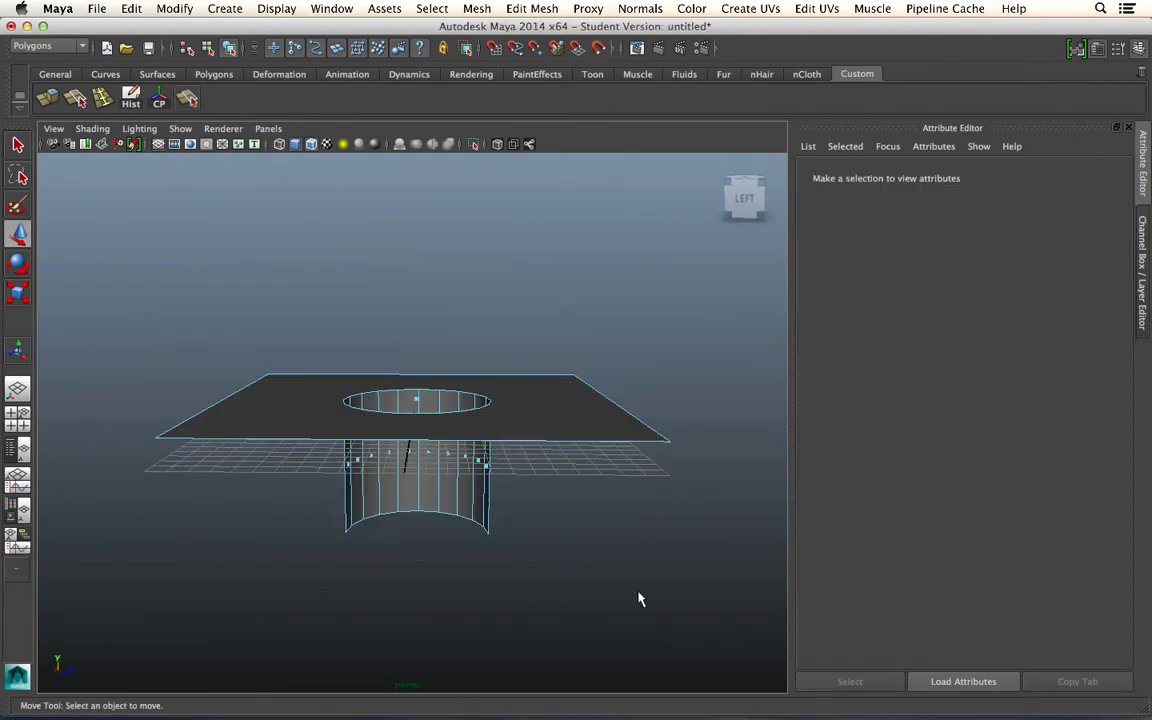
{"action": "left_click_drag", "start_coordinate": [456, 563], "coordinate": [440, 522], "text": "alt"}
{"action": "left_click_drag", "start_coordinate": [309, 449], "coordinate": [517, 391]}
{"action": "key", "text": "Delete"}
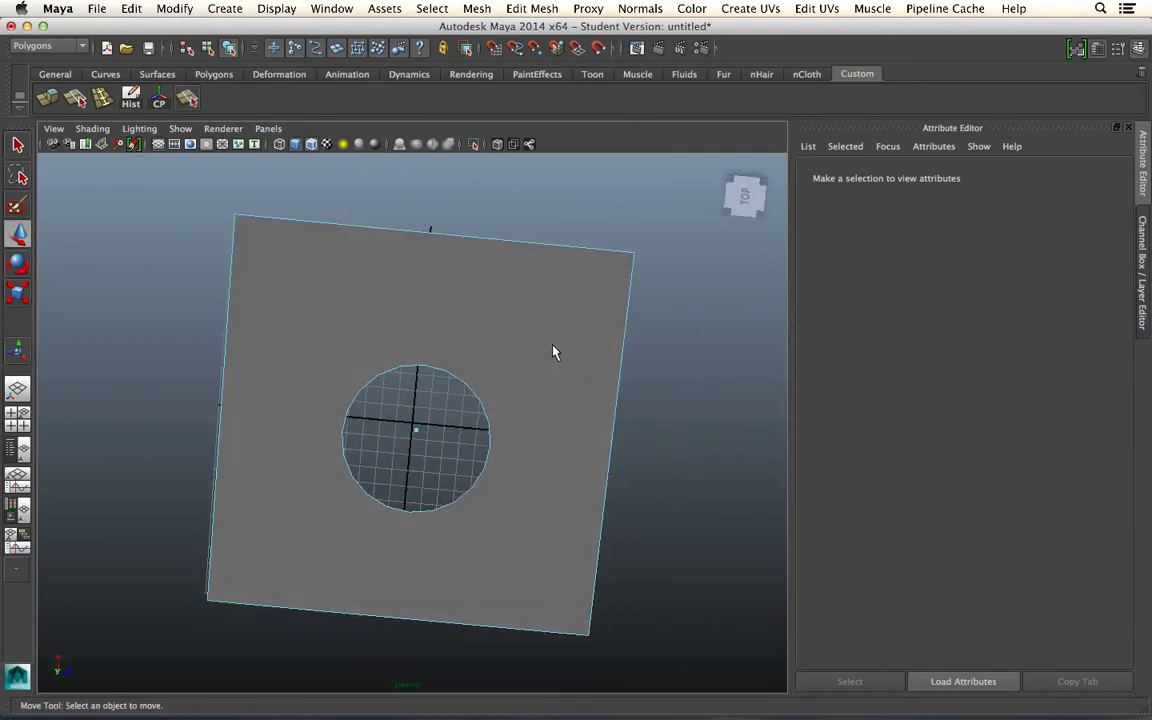
Select the holed plane as an object and display its vertices to examine those around the hole and corners
{"action": "left_click", "coordinate": [607, 348]}
{"action": "left_click_drag", "start_coordinate": [548, 476], "coordinate": [591, 411], "text": "alt"}
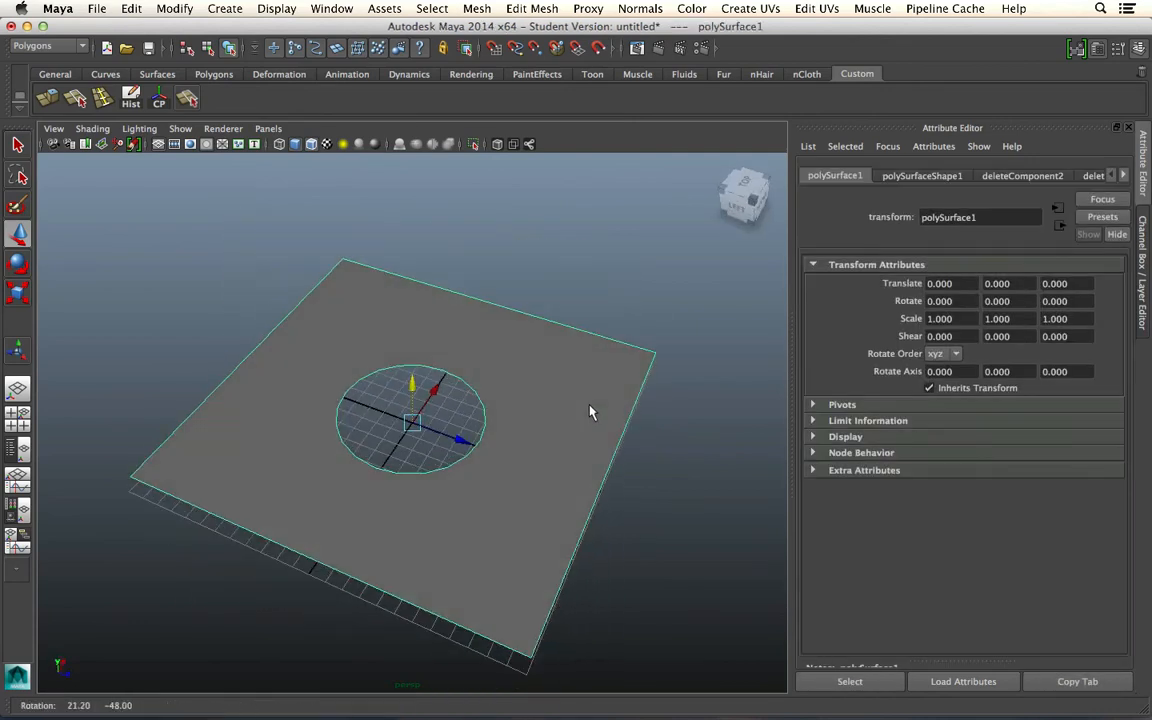
{"action": "left_click", "coordinate": [442, 347]}
{"action": "left_click_drag", "start_coordinate": [442, 347], "coordinate": [540, 424], "text": "alt"}
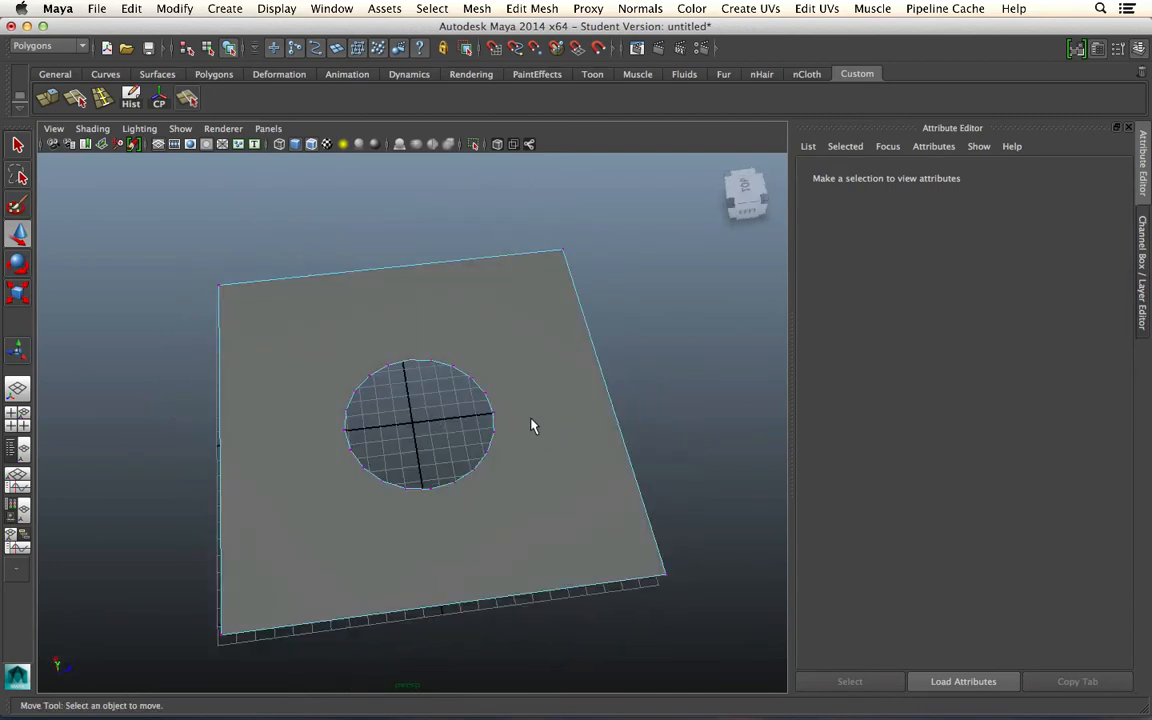
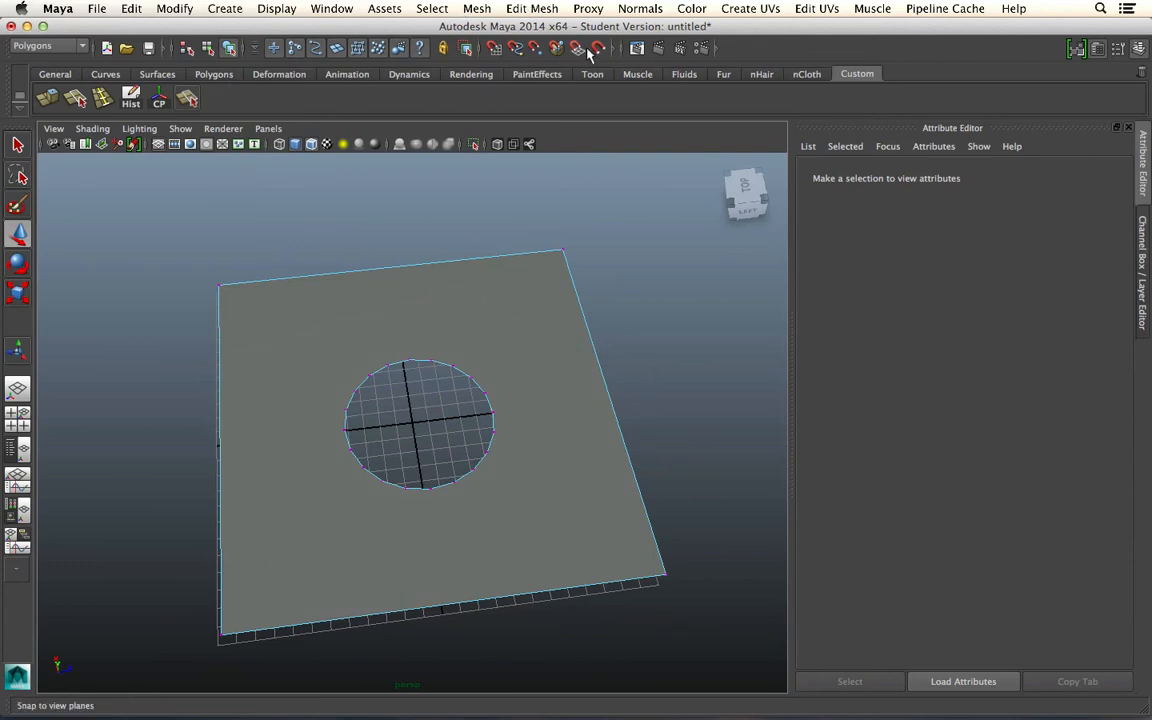
Reselect the holed plane as an object and run Cleanup with reset options, tessellating only faces with more than 4 sides
{"action": "left_click", "coordinate": [521, 8]}
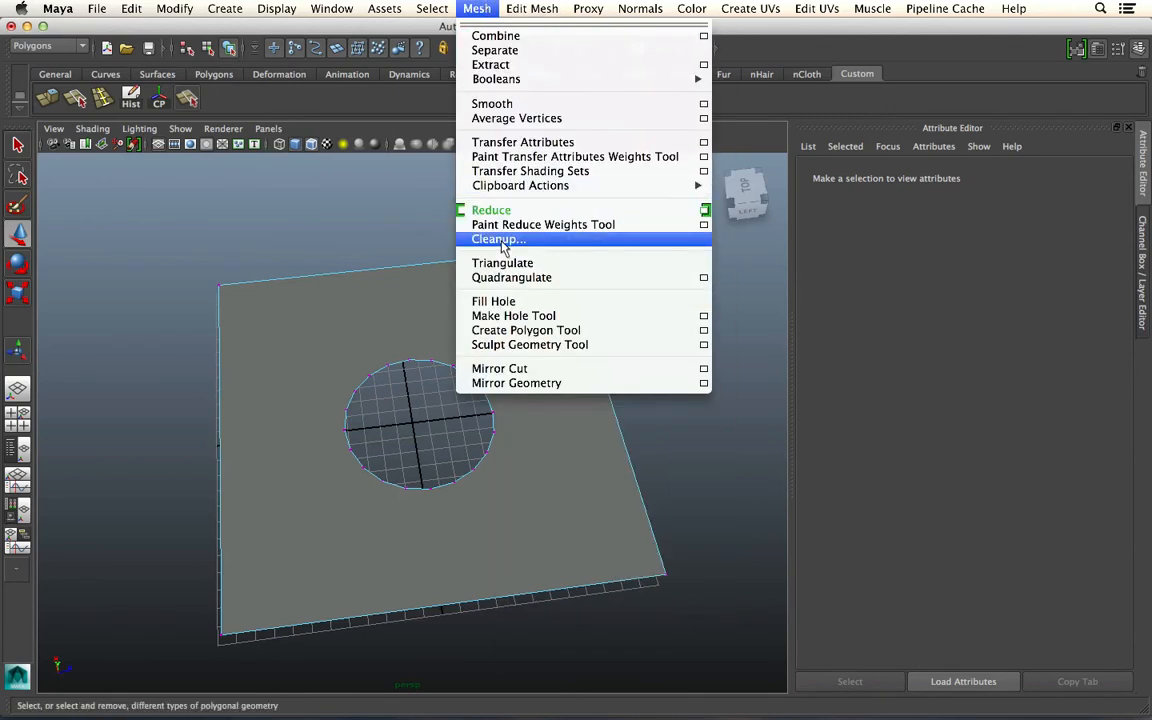
{"action": "right_click_drag", "start_coordinate": [314, 339], "coordinate": [410, 284]}
{"action": "left_click", "coordinate": [410, 290]}
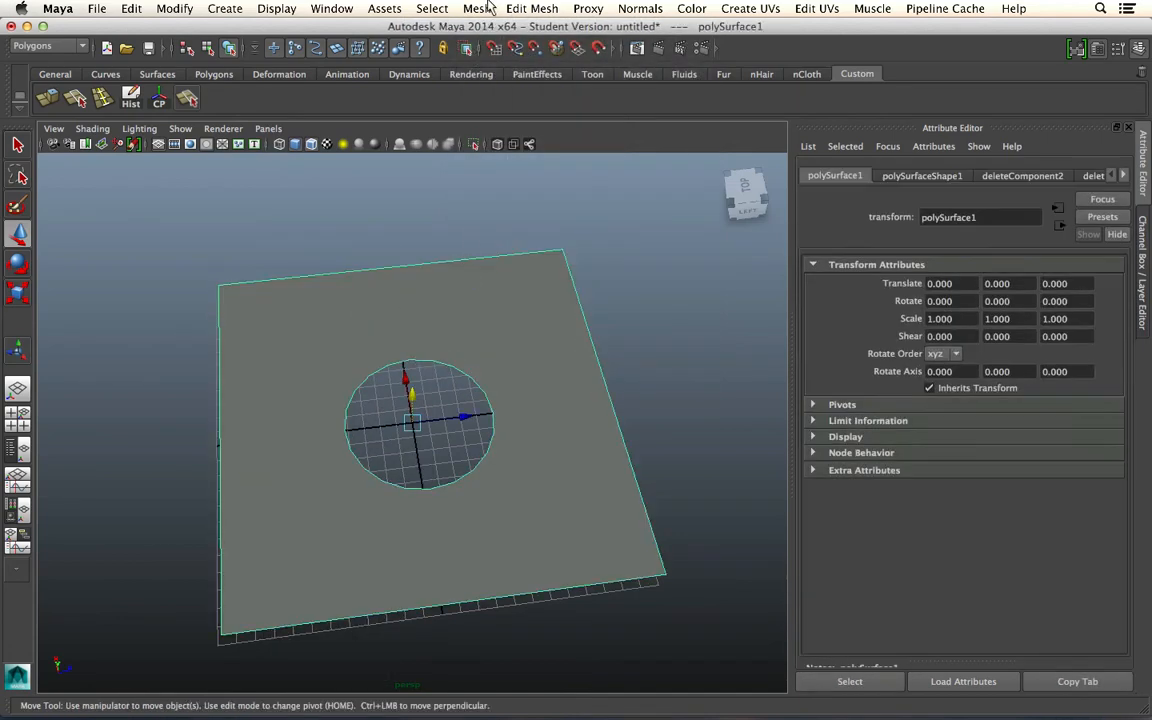
{"action": "left_click", "coordinate": [476, 8]}
{"action": "mouse_move", "coordinate": [532, 188]}
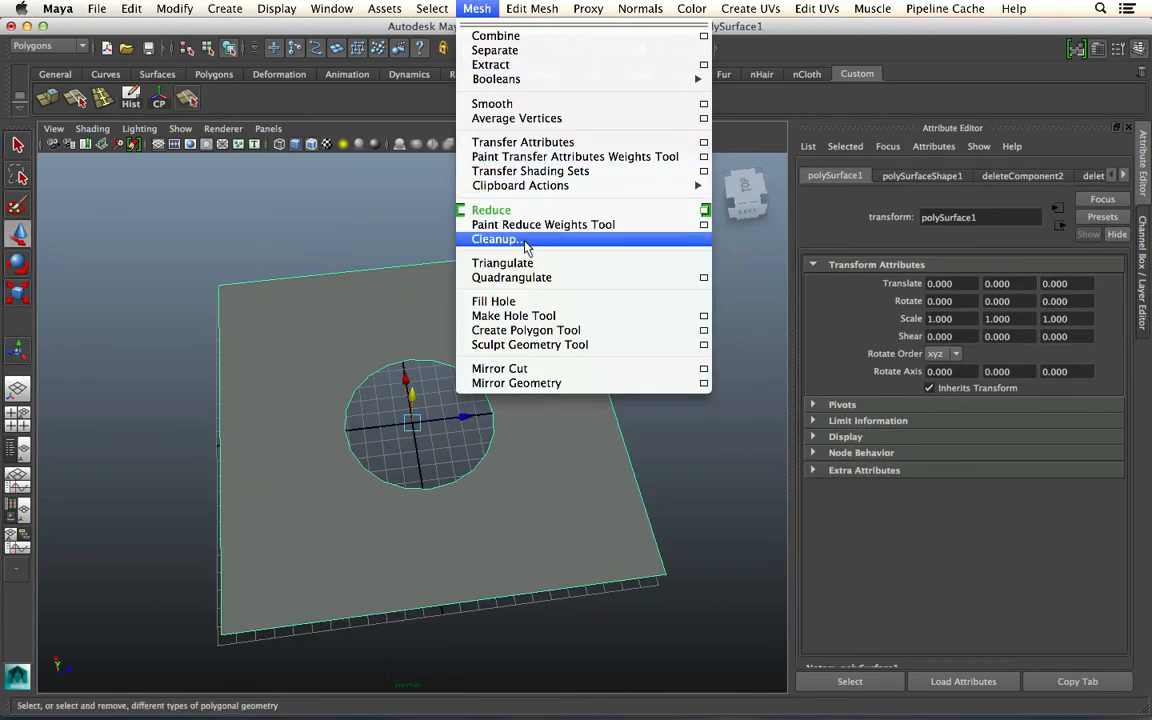
{"action": "left_click", "coordinate": [525, 239]}
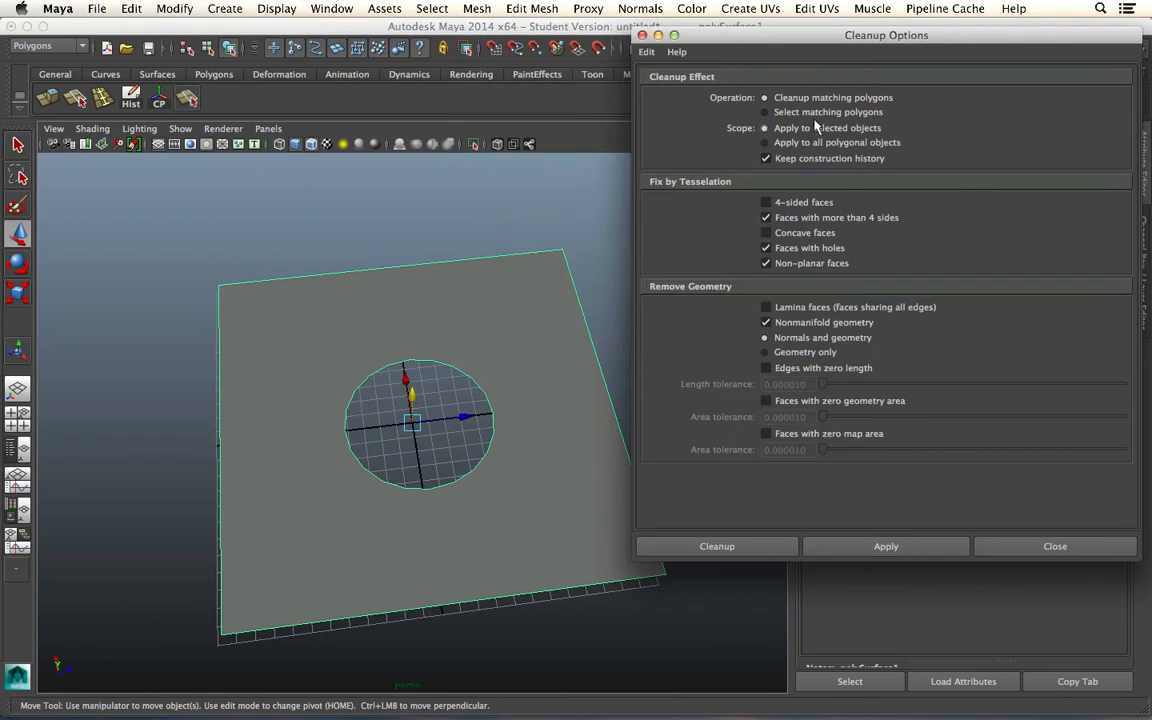
{"action": "left_click", "coordinate": [647, 51]}
{"action": "left_click", "coordinate": [656, 82]}
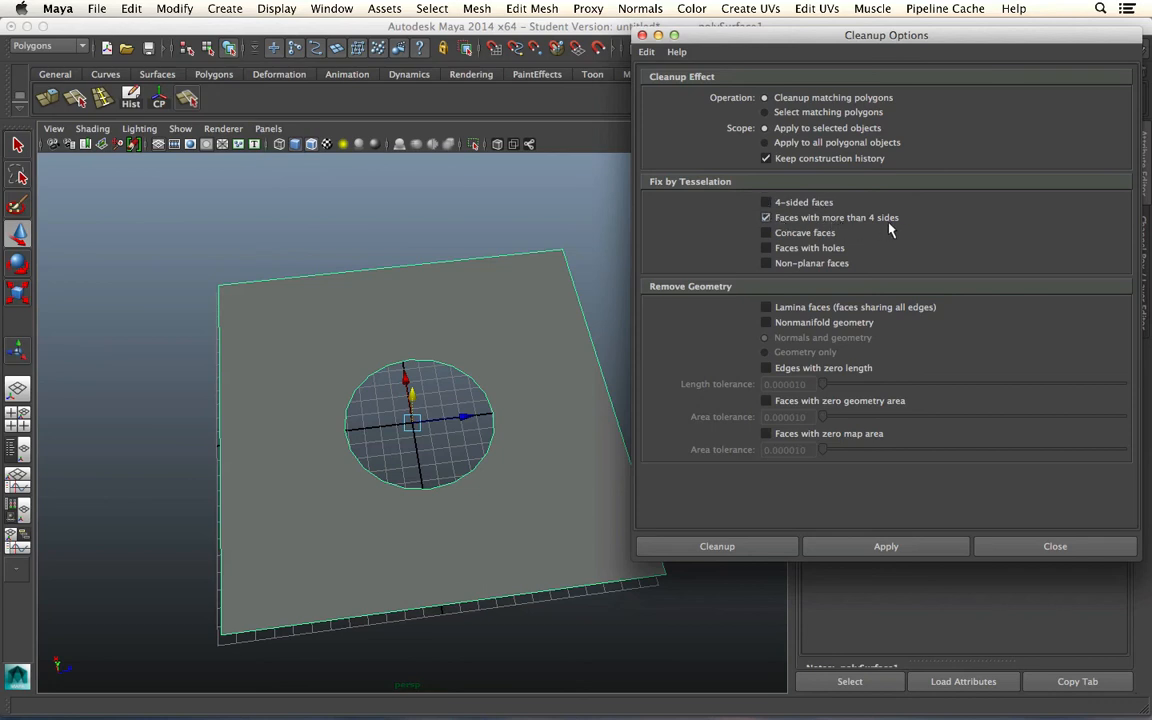
{"action": "left_click", "coordinate": [768, 548]}
Return to object mode and examine the new edges running between the hole and the plane's corners, keeping its faces selected
{"action": "right_click_drag", "start_coordinate": [576, 368], "coordinate": [652, 350]}
{"action": "left_click_drag", "start_coordinate": [703, 397], "coordinate": [676, 399], "text": "alt"}
{"action": "scroll", "coordinate": [437, 388], "scroll_direction": "down", "scroll_amount": 5}
{"action": "scroll", "coordinate": [440, 385], "scroll_direction": "up", "scroll_amount": 8}
{"action": "scroll", "coordinate": [444, 383], "scroll_direction": "up", "scroll_amount": 2}
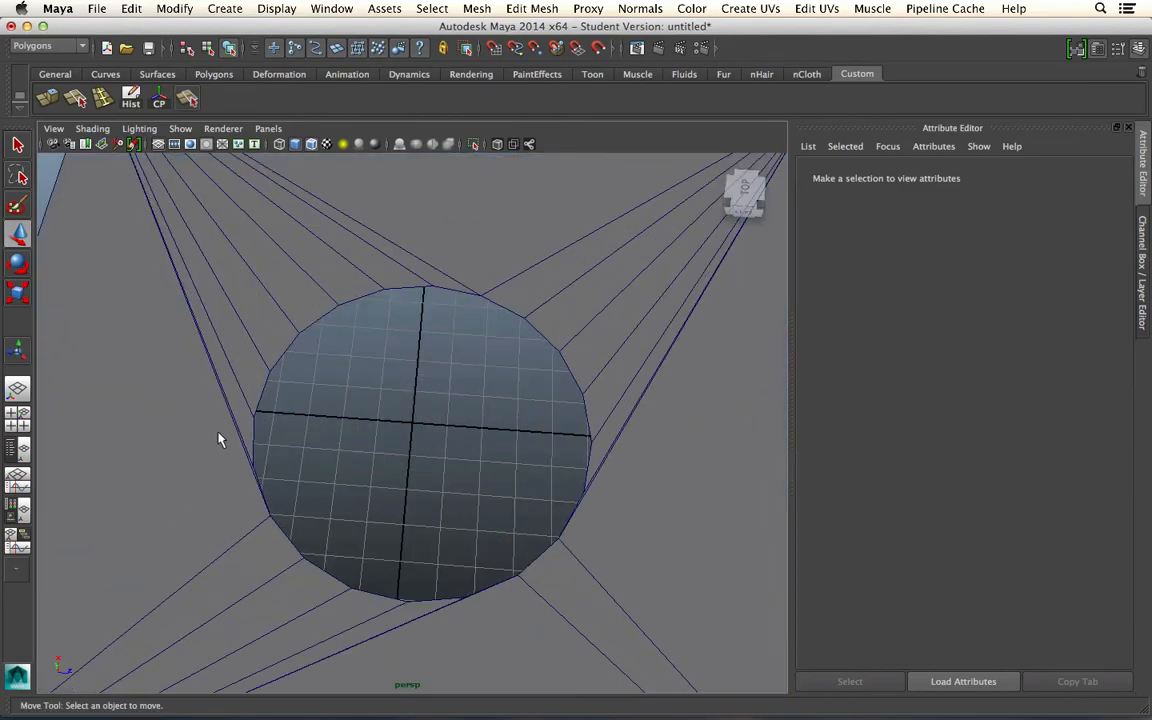
{"action": "left_click_drag", "start_coordinate": [437, 456], "coordinate": [463, 391], "text": "alt"}
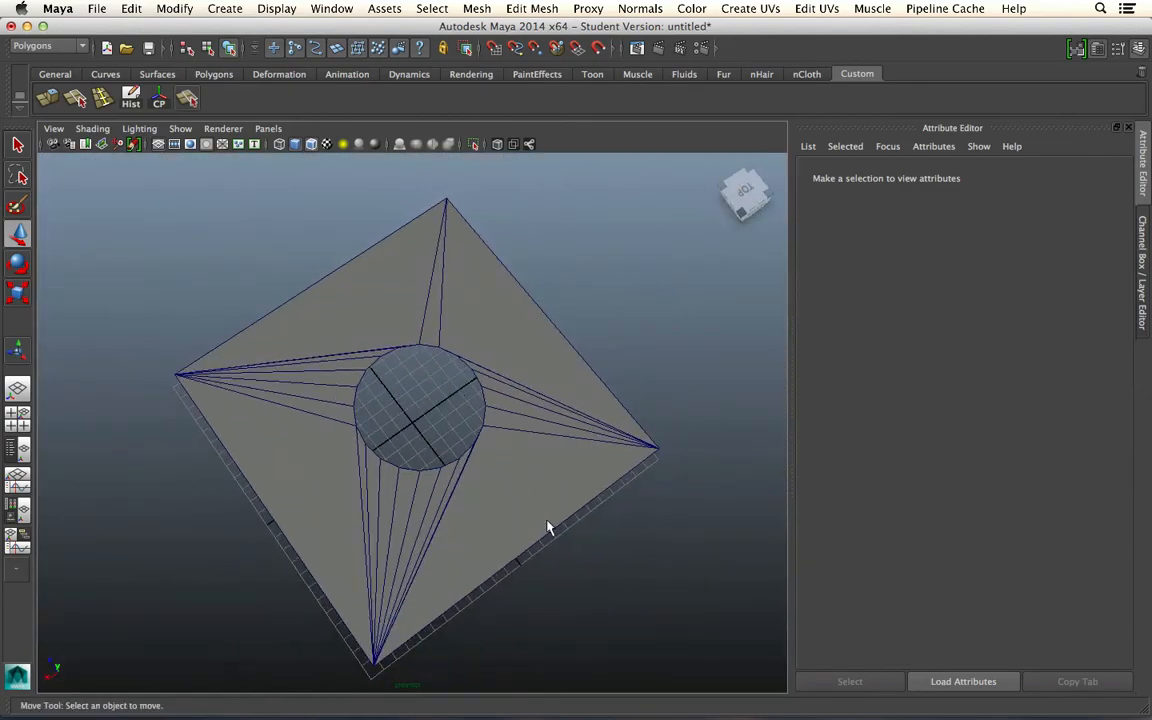
{"action": "key", "text": "z"}
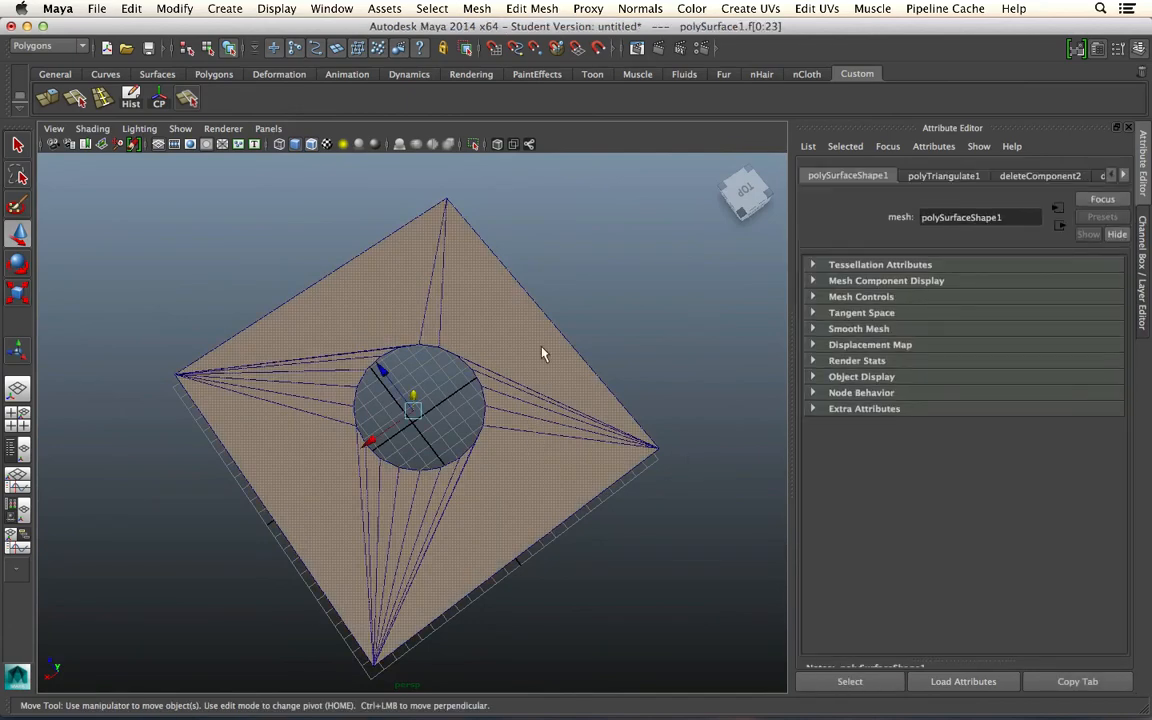
{"action": "left_click", "coordinate": [607, 332]}
{"action": "scroll", "coordinate": [607, 332], "scroll_direction": "down", "scroll_amount": 4}
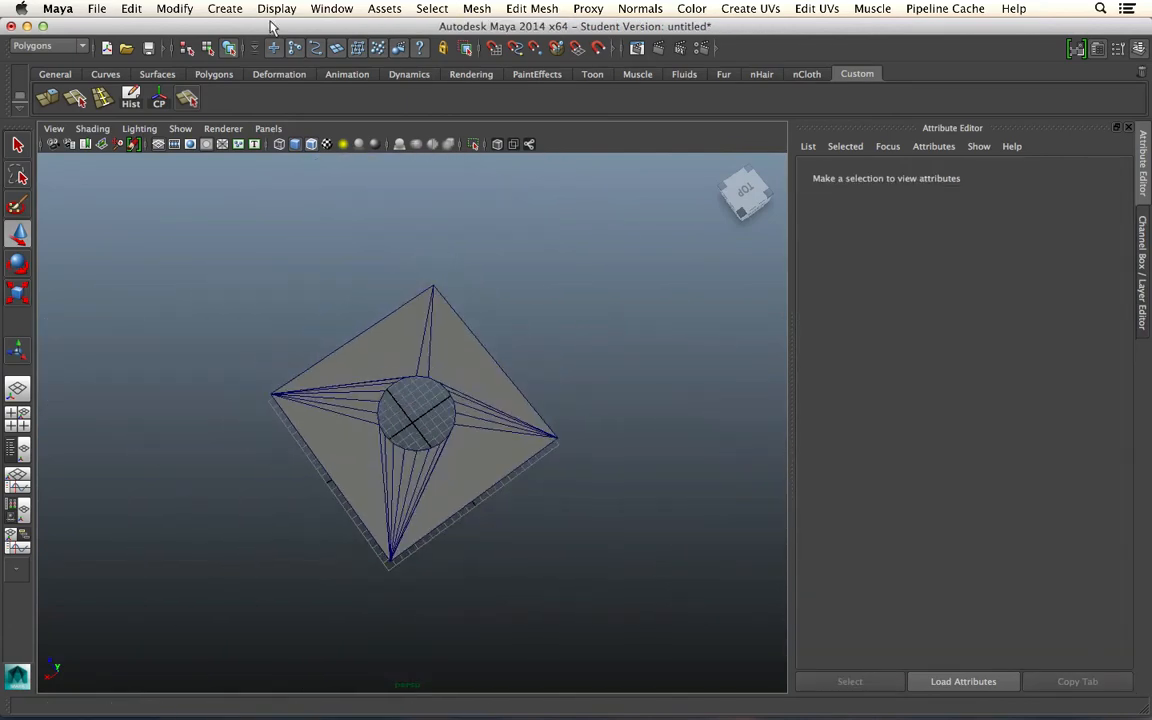
{"action": "key", "text": "z"}
{"action": "left_click", "coordinate": [224, 9]}
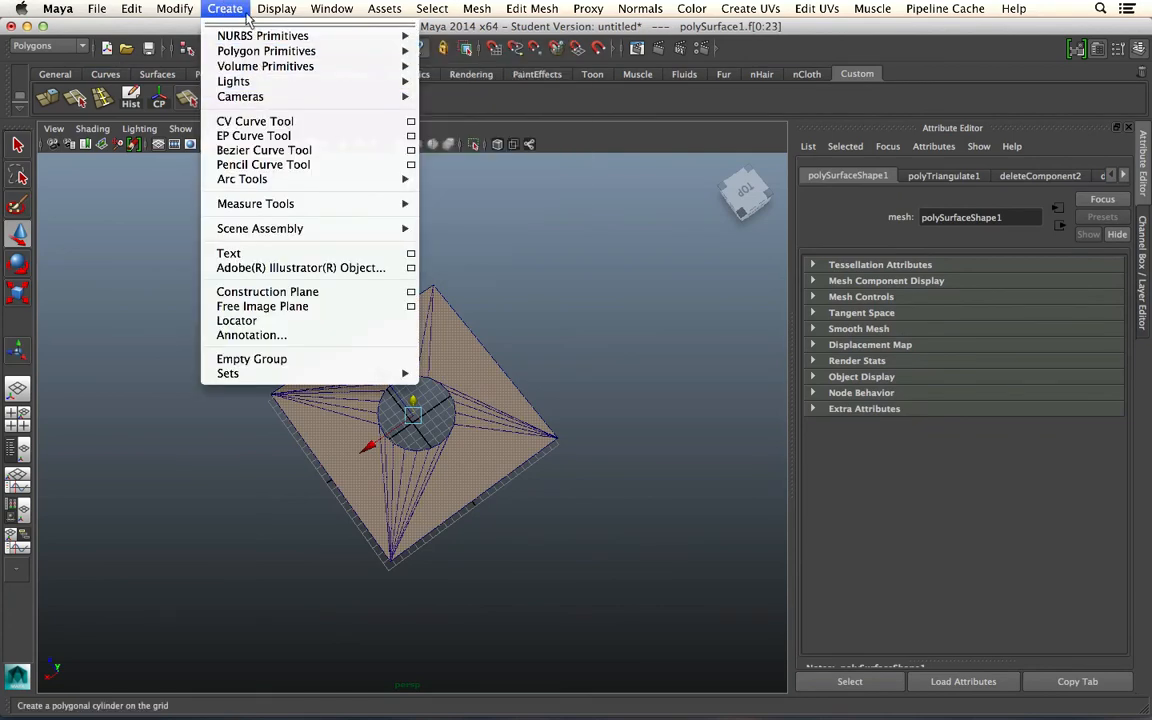
{"action": "mouse_move", "coordinate": [265, 51]}
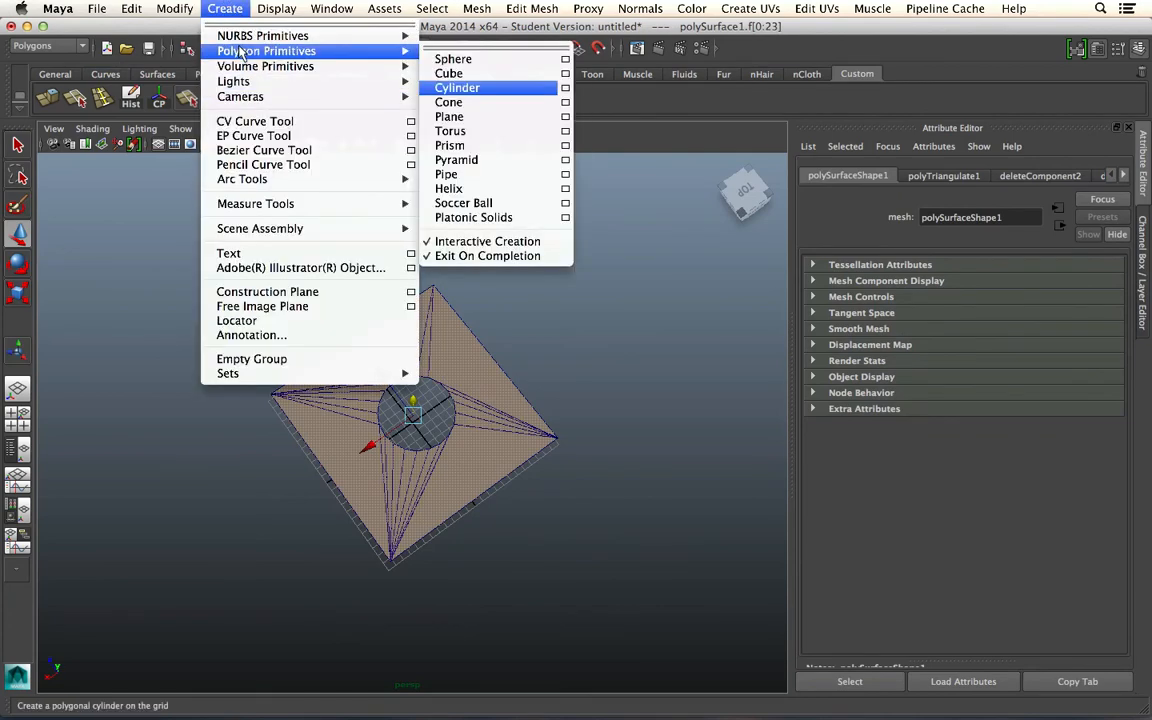
{"action": "left_click", "coordinate": [470, 117]}
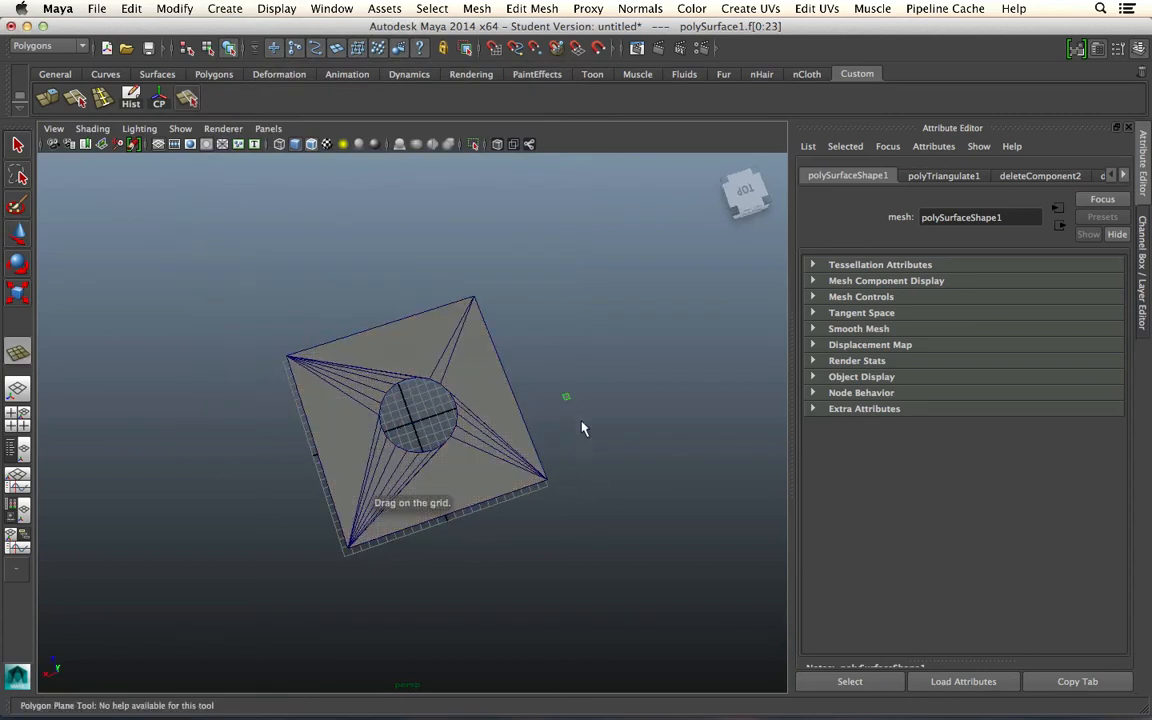
{"action": "left_click_drag", "start_coordinate": [583, 428], "coordinate": [605, 420]}
{"action": "key", "text": "ctrl+z"}
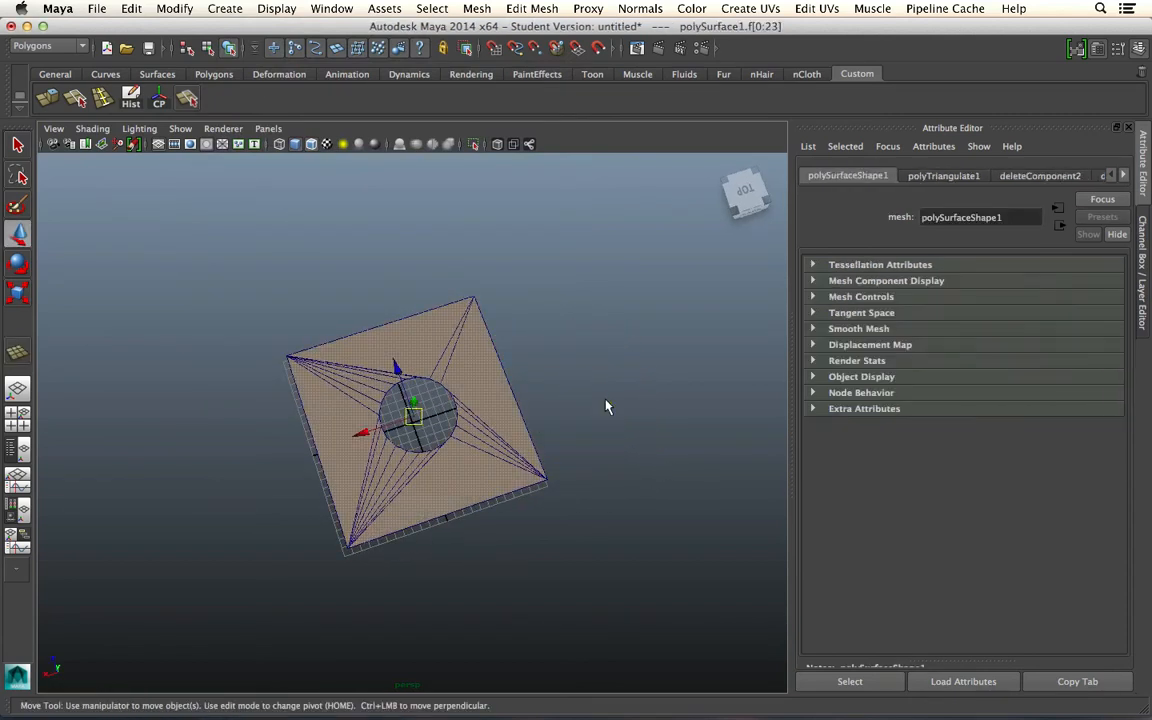
Move all faces of the holed plane about 20 cm along X, clear of the grid
{"action": "left_click_drag", "start_coordinate": [379, 441], "coordinate": [204, 494]}
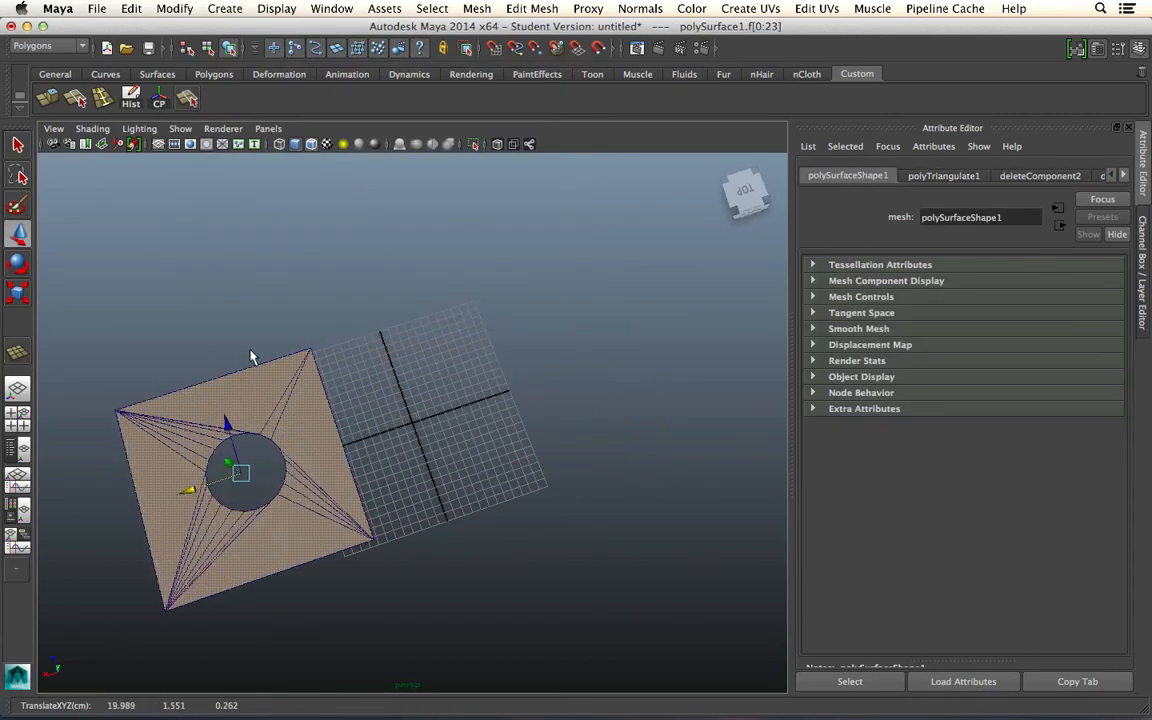
Create a polygon plane about 27.8 by 23.3 cm beside the holed plane, overlapping part of the grid
{"action": "left_click", "coordinate": [225, 8]}
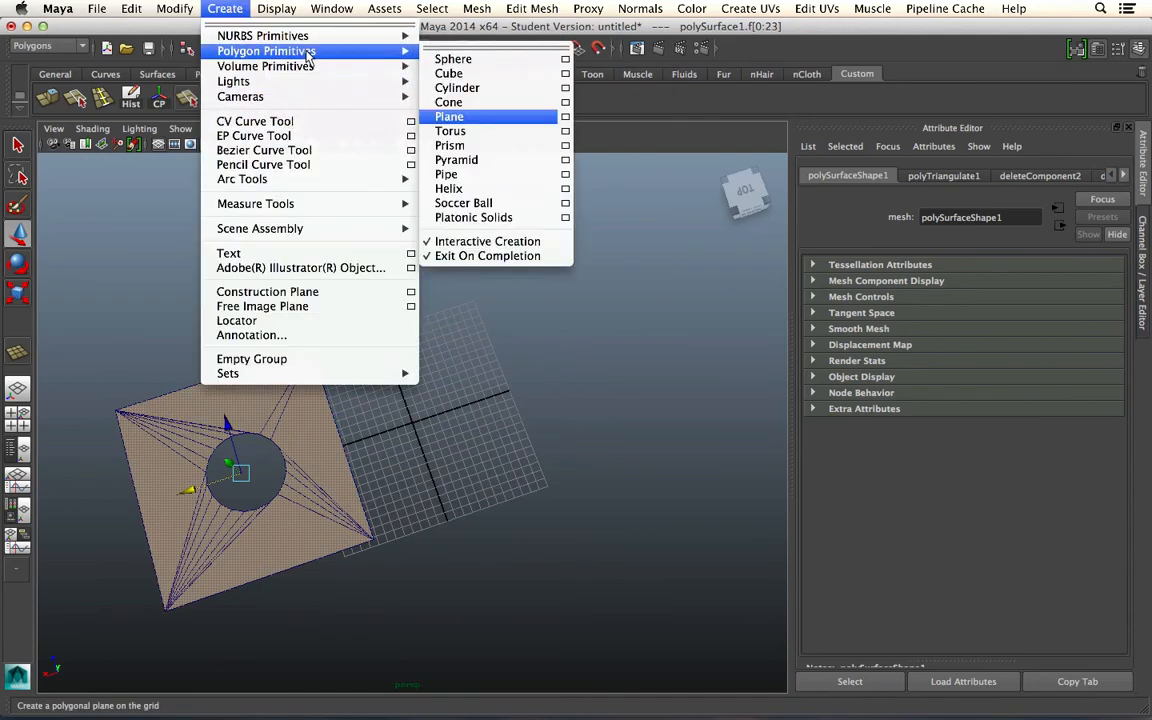
{"action": "left_click", "coordinate": [558, 398]}
{"action": "left_click_drag", "start_coordinate": [400, 333], "coordinate": [650, 526]}
Set the new plane's width and height subdivisions to 6 each
{"action": "left_click", "coordinate": [1140, 178]}
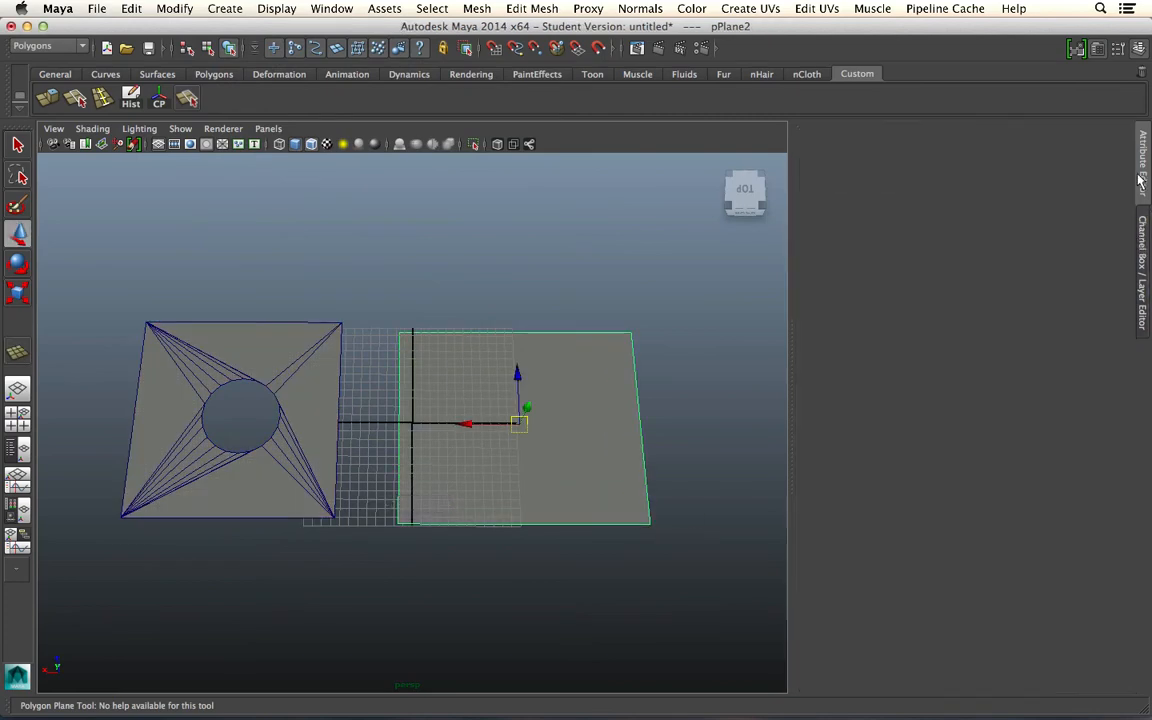
{"action": "left_click", "coordinate": [1143, 174]}
{"action": "left_click", "coordinate": [895, 175]}
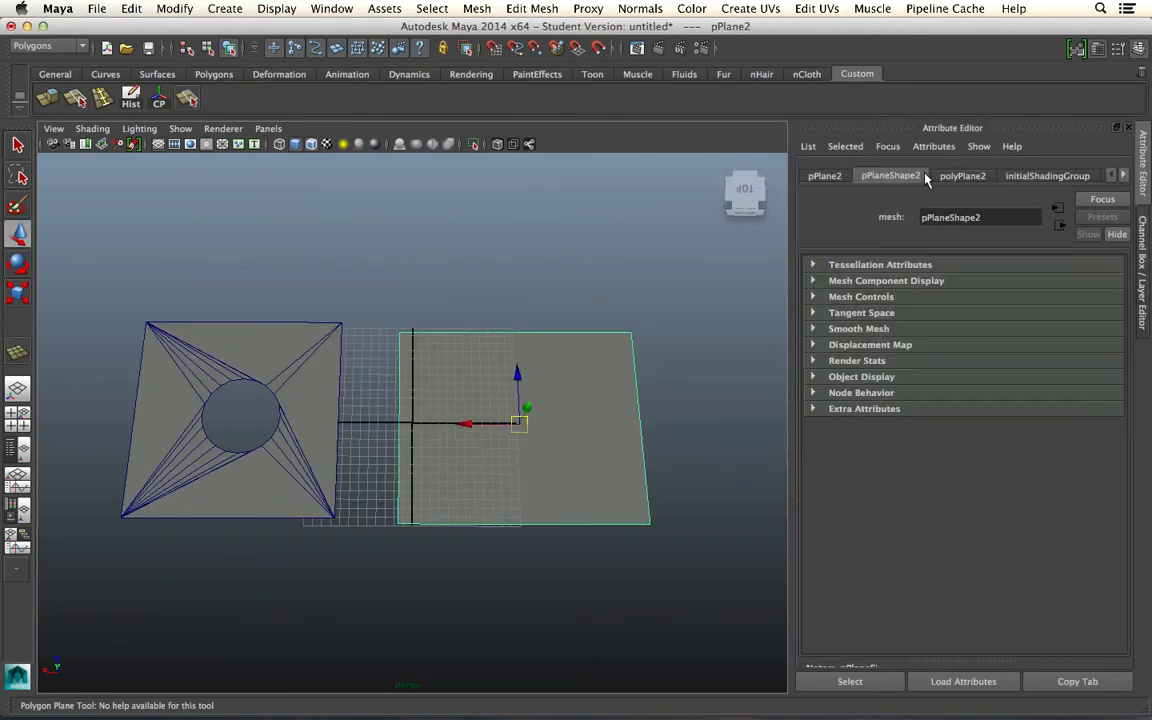
{"action": "left_click", "coordinate": [955, 176]}
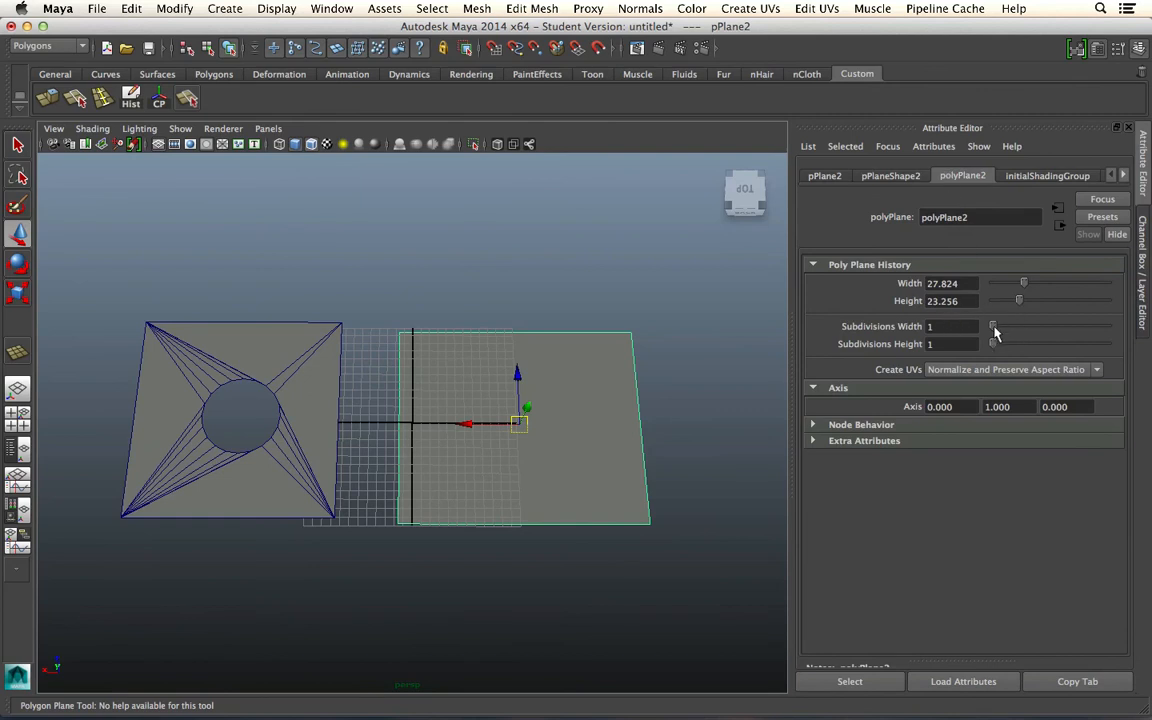
{"action": "left_click_drag", "start_coordinate": [995, 330], "coordinate": [1006, 345]}
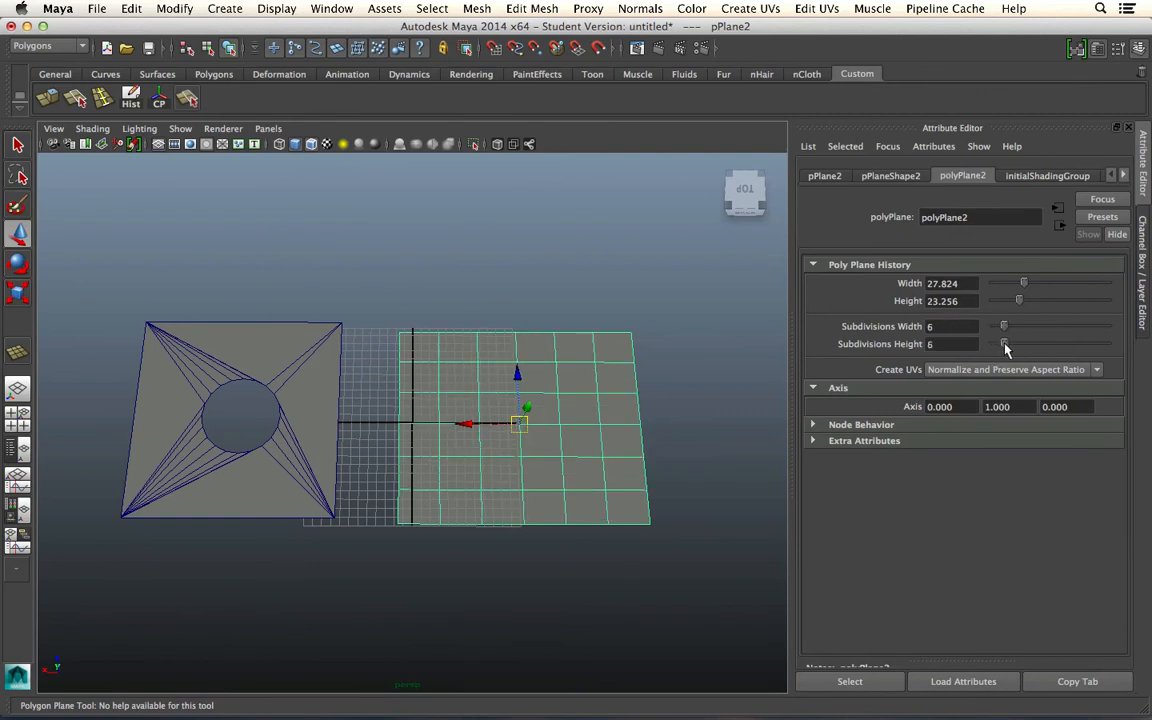
Reselect the subdivided plane and raise it along Y to about 3.4 cm above the grid
{"action": "left_click_drag", "start_coordinate": [650, 390], "coordinate": [658, 370], "text": "alt"}
{"action": "left_click", "coordinate": [658, 370]}
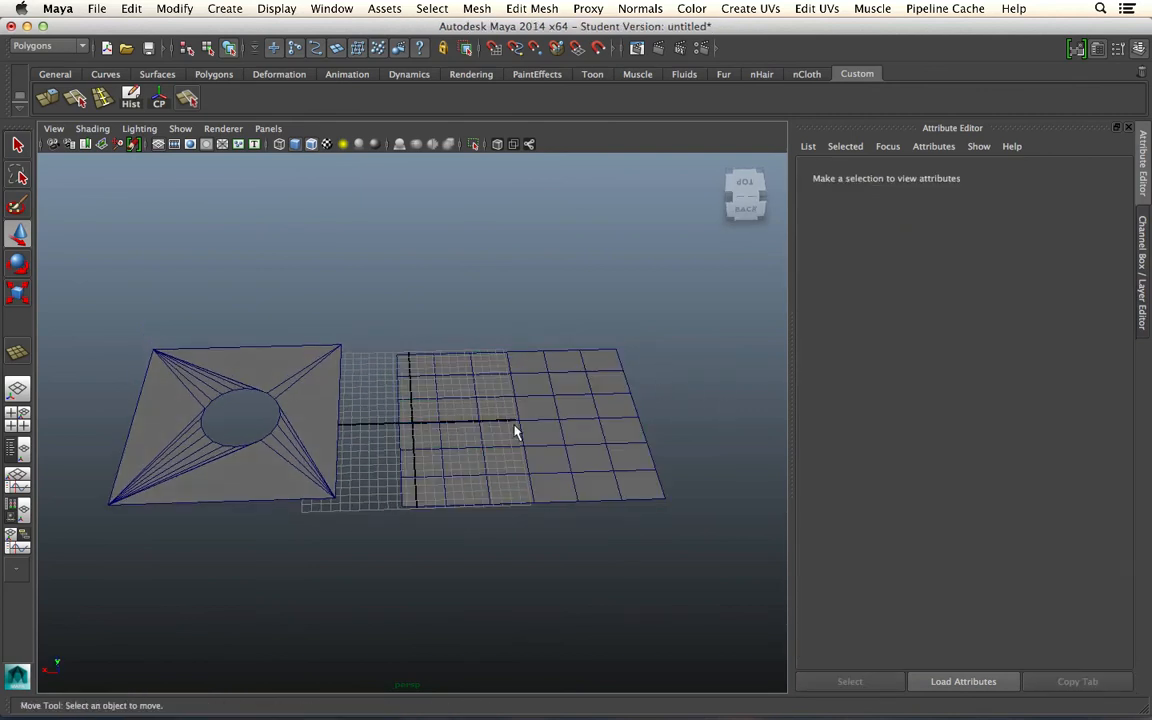
{"action": "left_click_drag", "start_coordinate": [639, 434], "coordinate": [641, 446], "text": "alt"}
{"action": "left_click", "coordinate": [535, 406]}
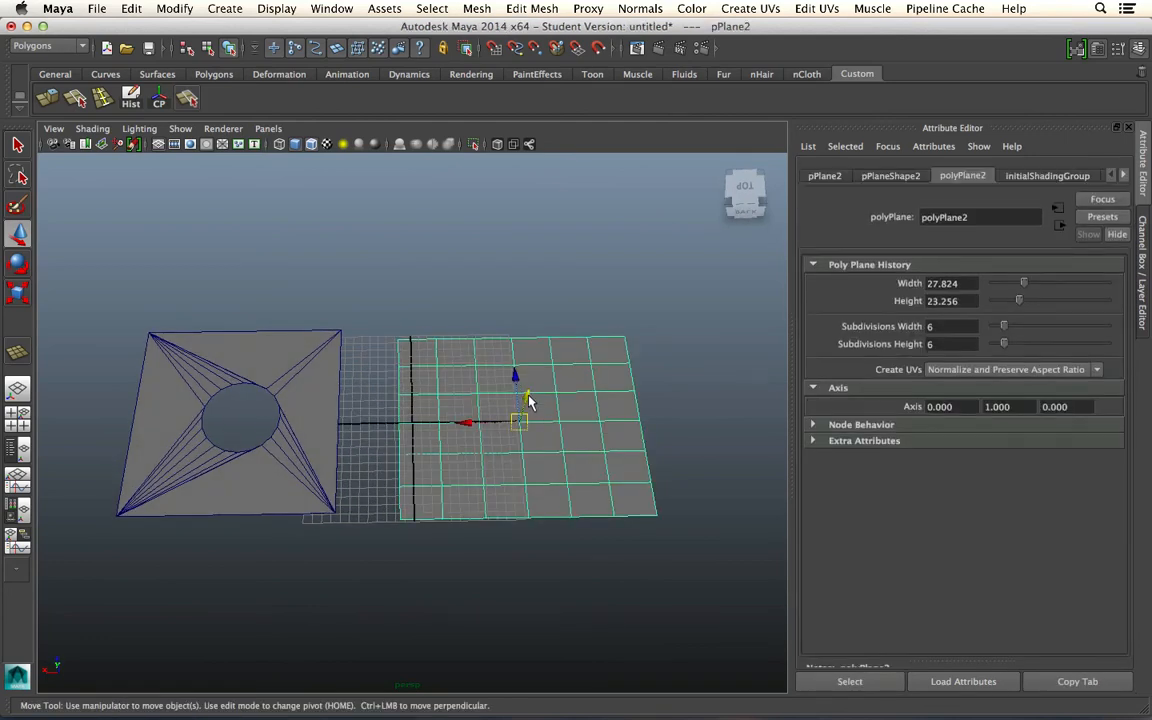
{"action": "left_click_drag", "start_coordinate": [530, 403], "coordinate": [527, 386], "text": "alt"}
Create a short polygon cylinder on the subdivided plane and move it over the plane's central vertex
{"action": "left_click", "coordinate": [222, 8]}
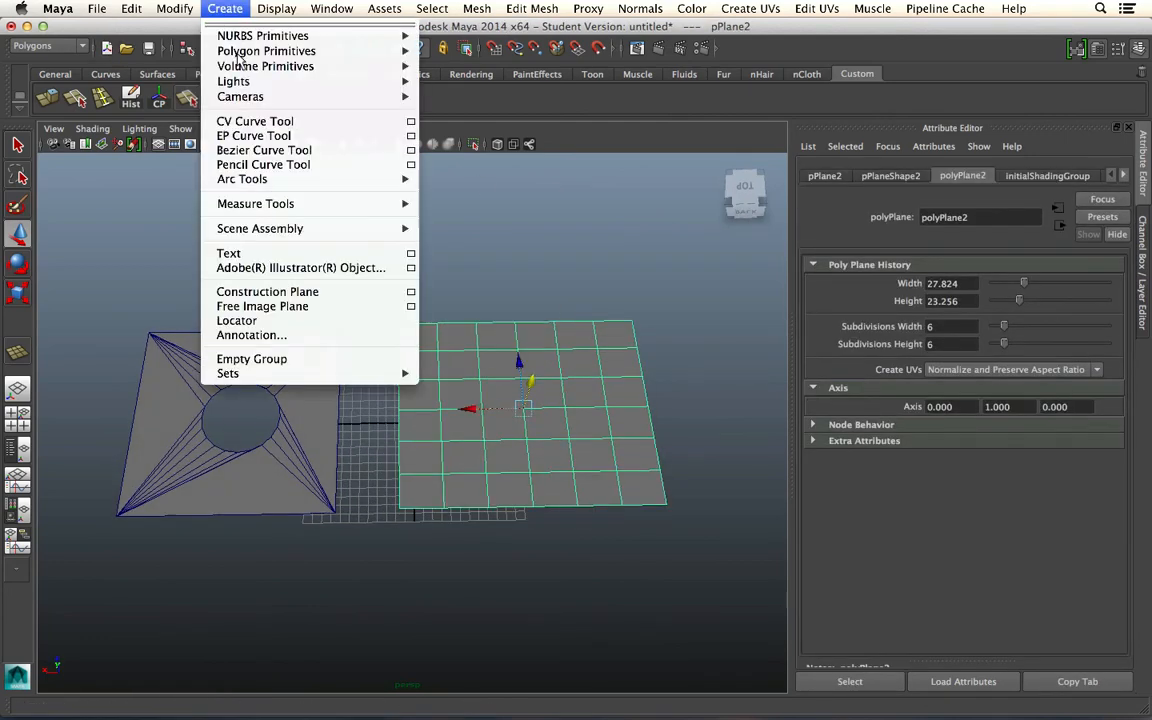
{"action": "mouse_move", "coordinate": [300, 51]}
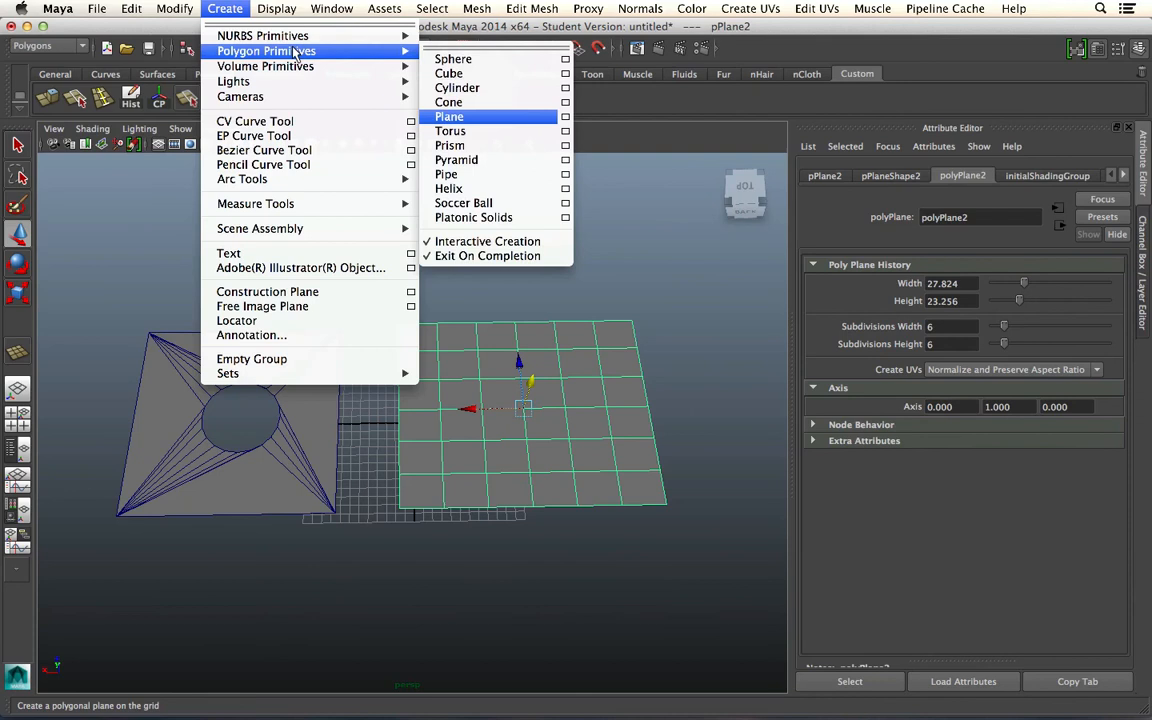
{"action": "left_click", "coordinate": [478, 87]}
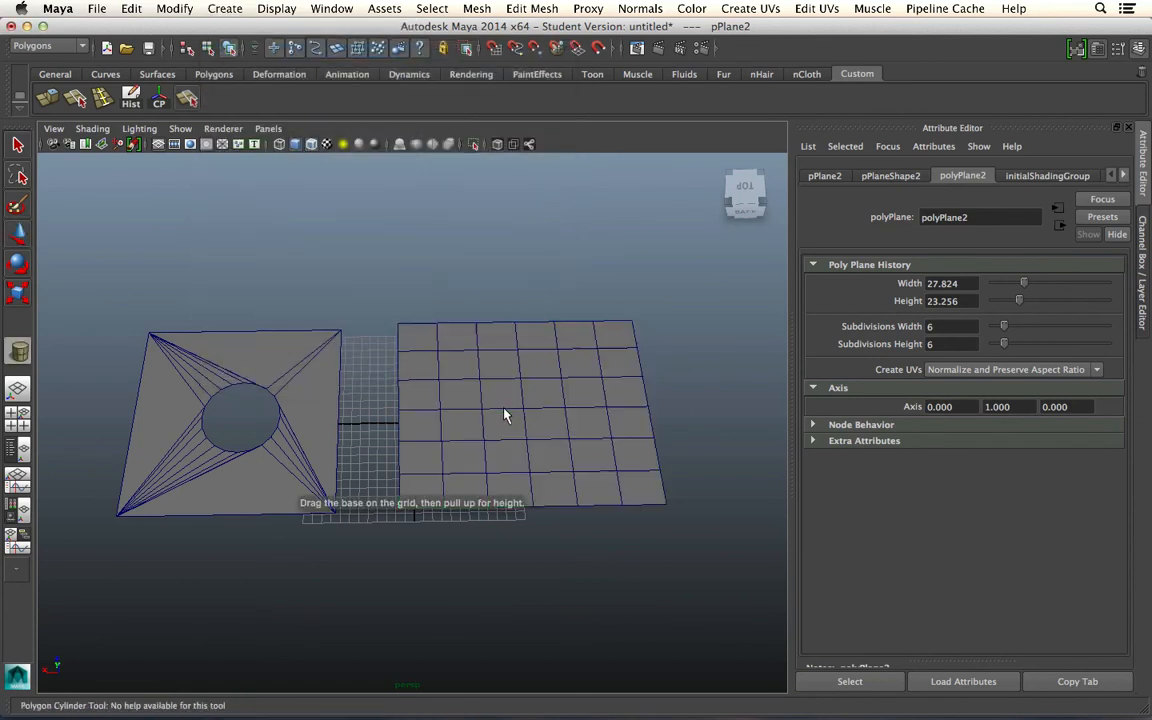
{"action": "left_click_drag", "start_coordinate": [510, 378], "coordinate": [535, 425]}
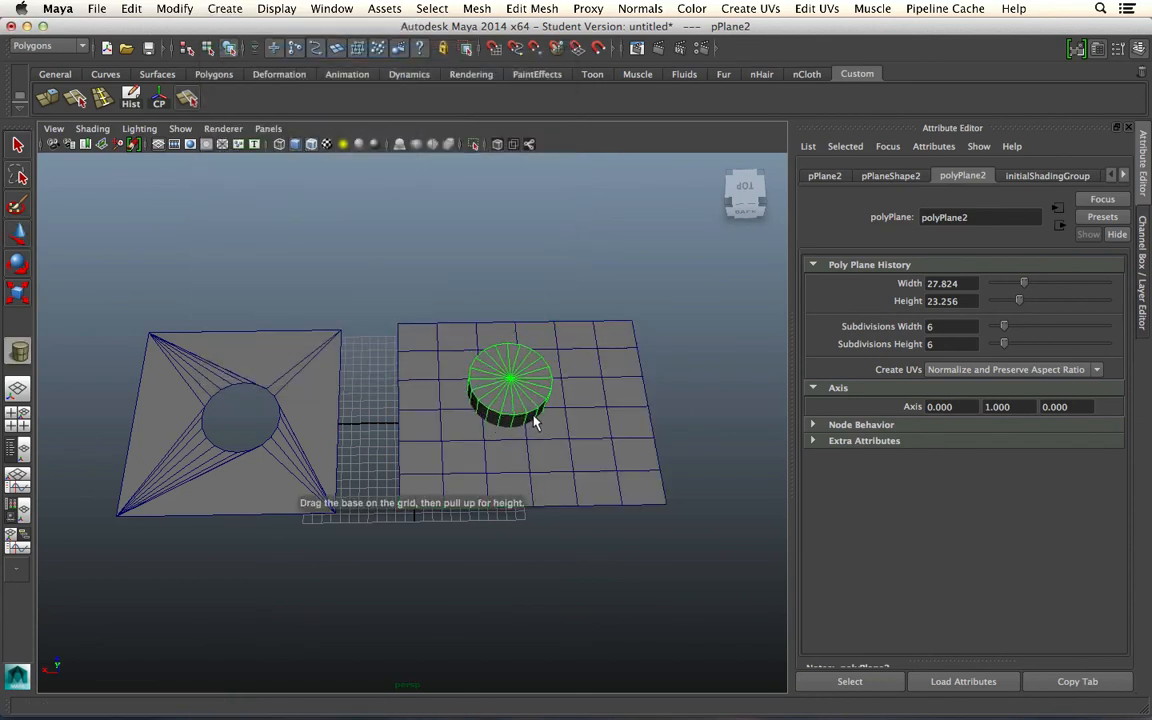
{"action": "key", "text": "w"}
{"action": "mouse_move", "coordinate": [460, 392]}
{"action": "left_mouse_down"}
{"action": "mouse_move", "coordinate": [487, 402]}
{"action": "mouse_move", "coordinate": [478, 396]}
{"action": "left_mouse_up"}
{"action": "left_click_drag", "start_coordinate": [519, 344], "coordinate": [524, 363]}
Cut a diamond through the four vertices around the plane's centre with the Interactive Split Tool, and move the cylinder clear of the plane
{"action": "middle_click_drag", "start_coordinate": [515, 430], "coordinate": [429, 489], "text": "alt"}
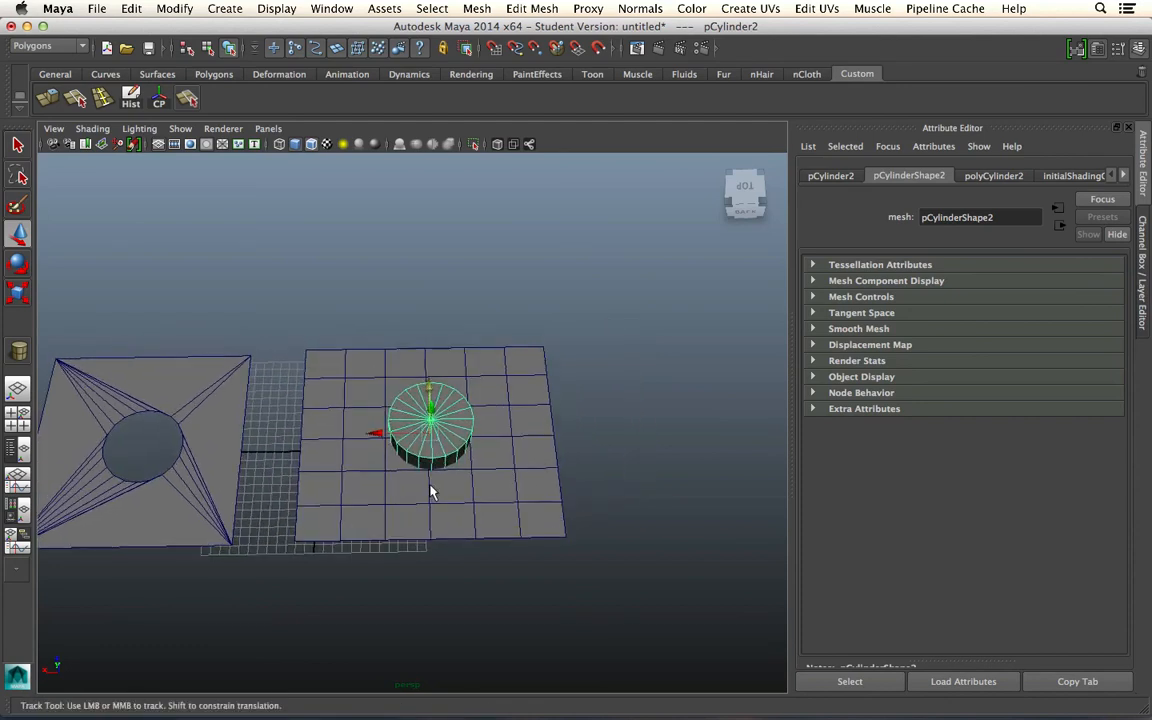
{"action": "right_click_drag", "start_coordinate": [429, 489], "coordinate": [594, 597], "text": "alt"}
{"action": "left_click", "coordinate": [268, 437]}
{"action": "left_click", "coordinate": [430, 8]}
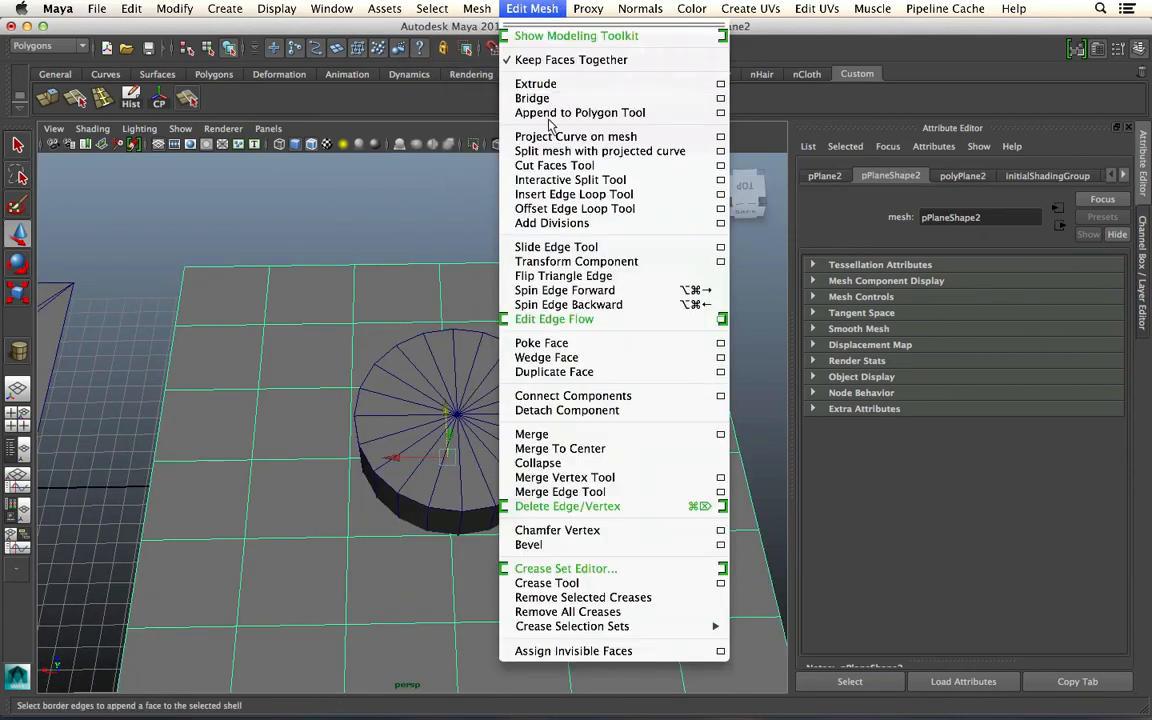
{"action": "left_click", "coordinate": [566, 180]}
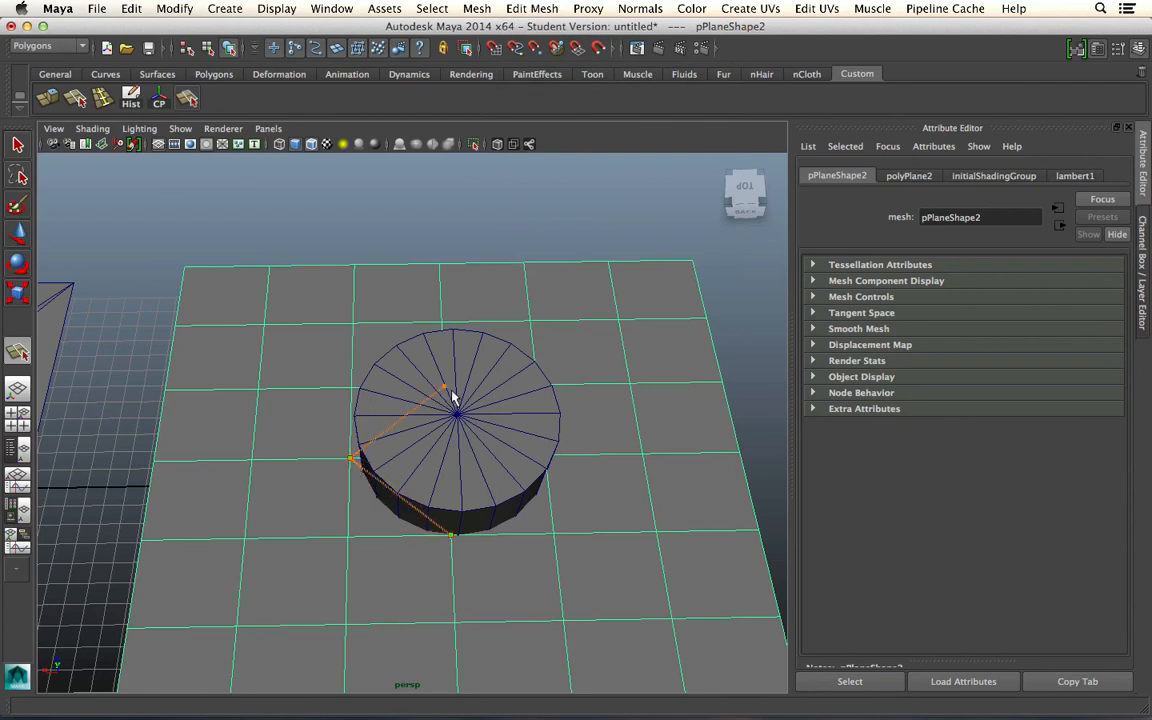
{"action": "left_click", "coordinate": [544, 456]}
{"action": "key", "text": "w"}
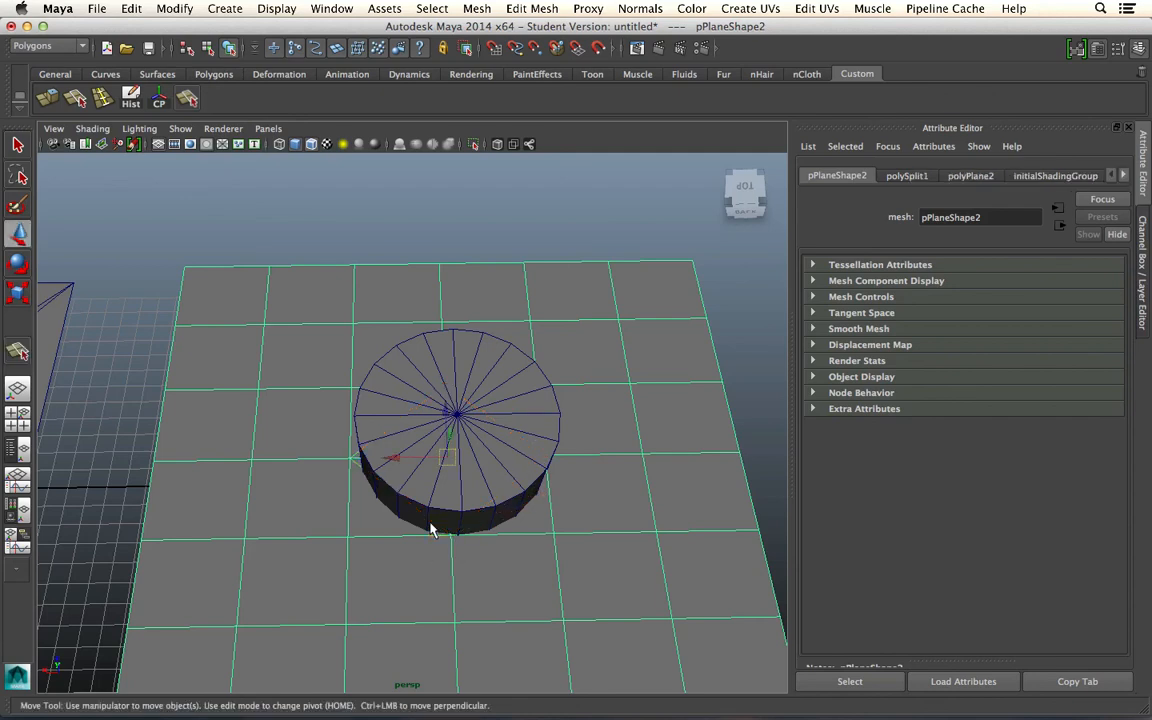
{"action": "left_click", "coordinate": [470, 425]}
{"action": "left_click_drag", "start_coordinate": [470, 425], "coordinate": [402, 130]}
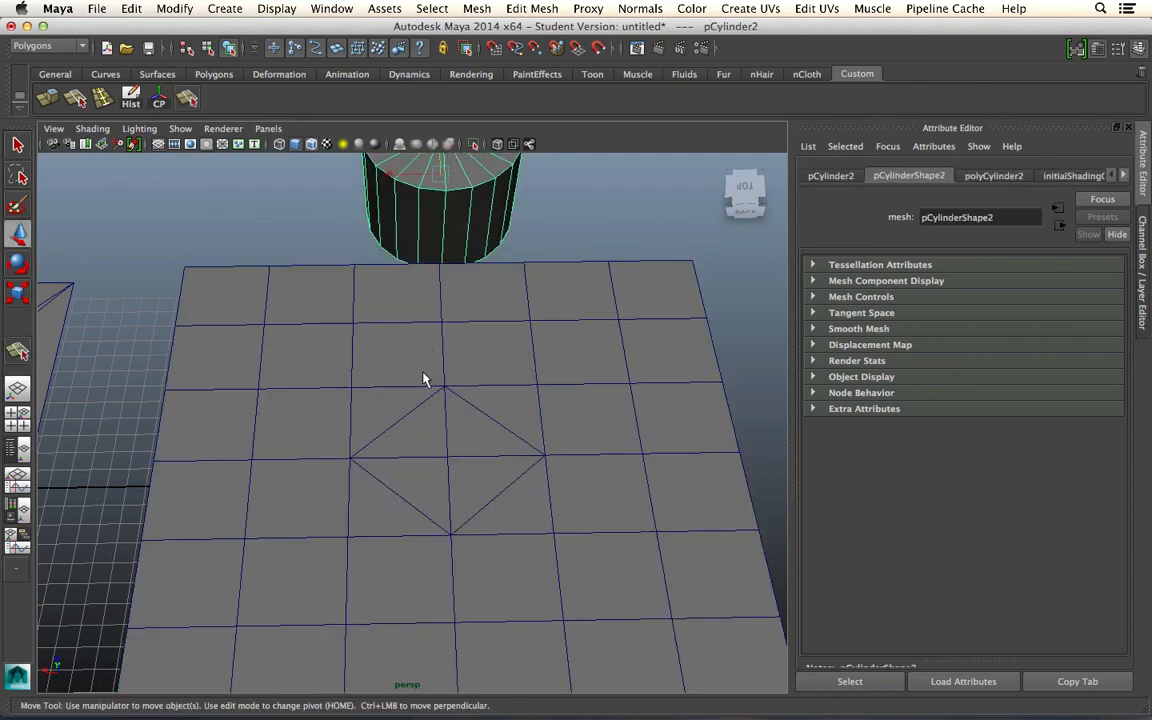
Use the Interactive Split Tool to connect the four grid vertices around the diamond to the midpoints of its sides
{"action": "left_click", "coordinate": [17, 350]}
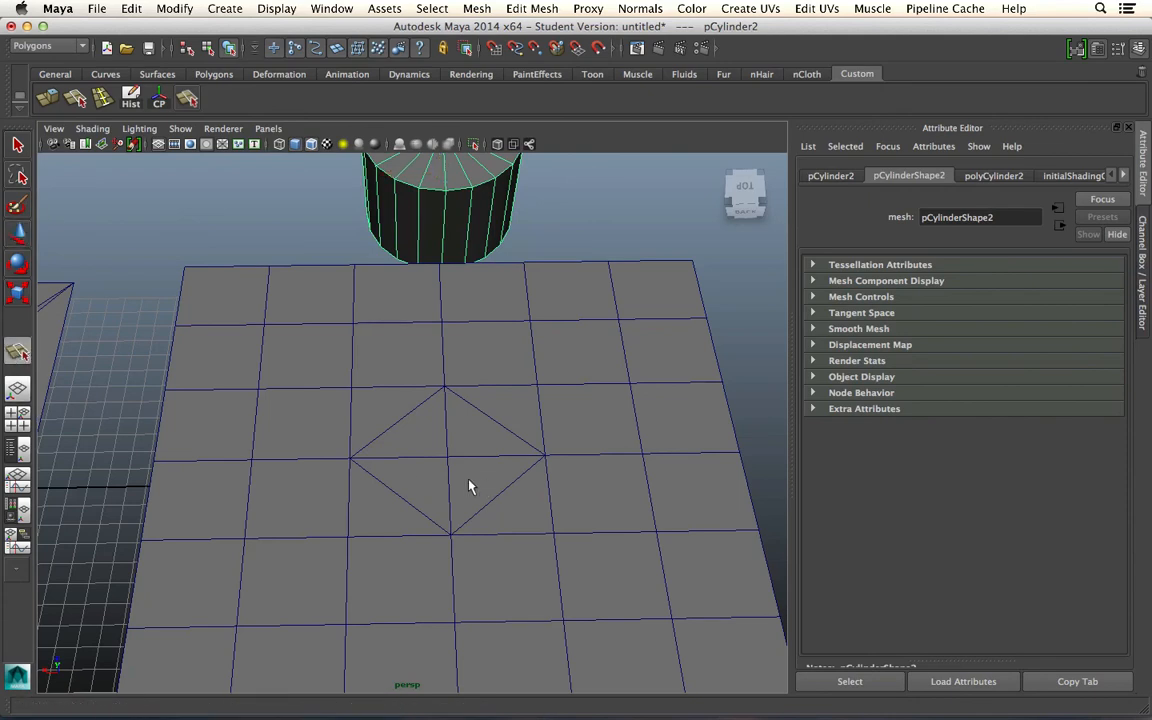
{"action": "left_click", "coordinate": [360, 392]}
{"action": "left_click", "coordinate": [351, 389]}
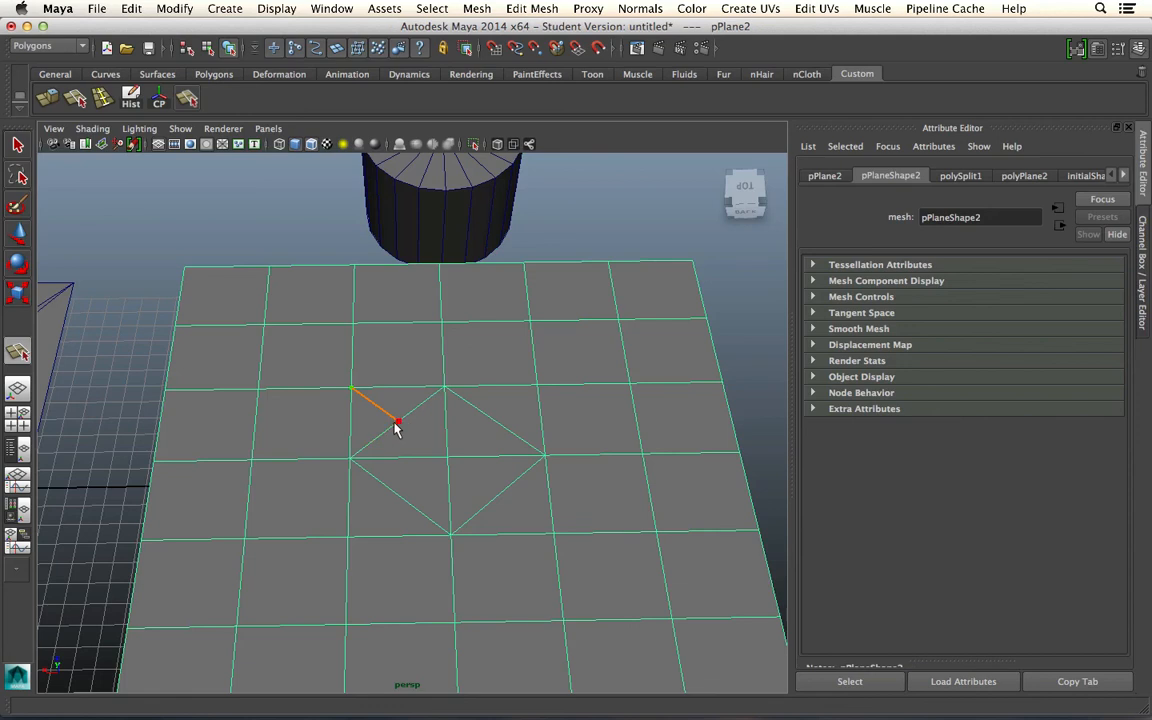
{"action": "key", "text": "w"}
{"action": "left_click", "coordinate": [17, 350]}
{"action": "left_click", "coordinate": [393, 515]}
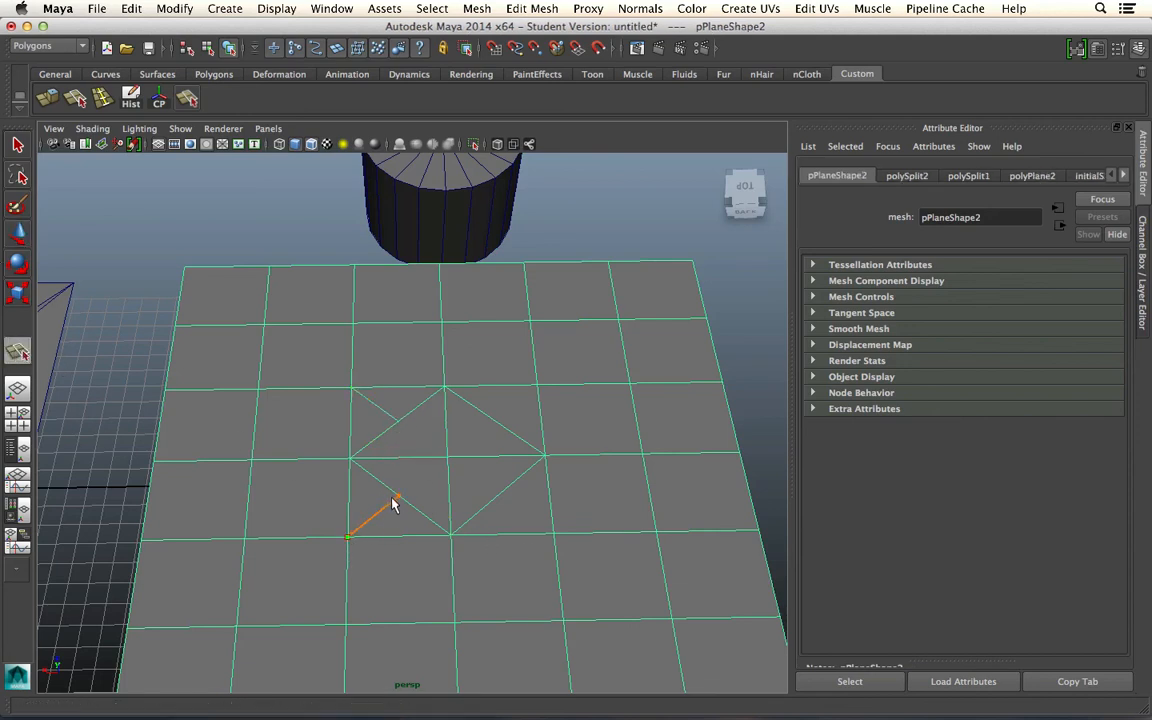
{"action": "left_click", "coordinate": [397, 499]}
{"action": "key", "text": "w"}
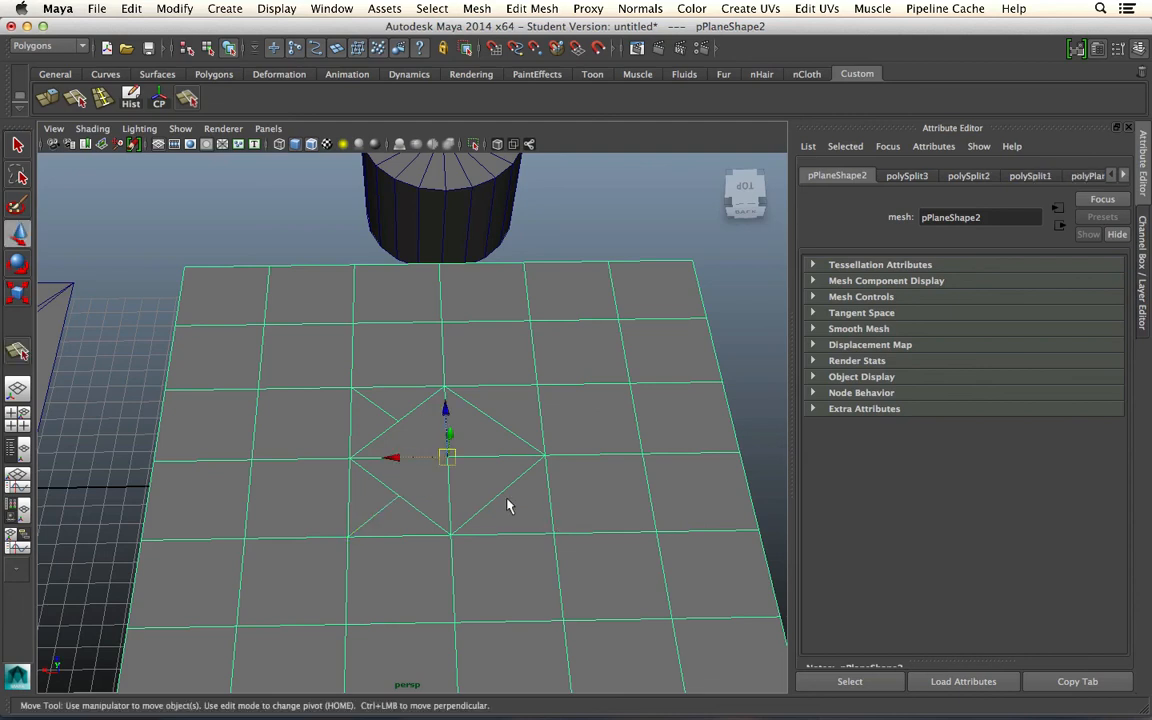
{"action": "key", "text": "y"}
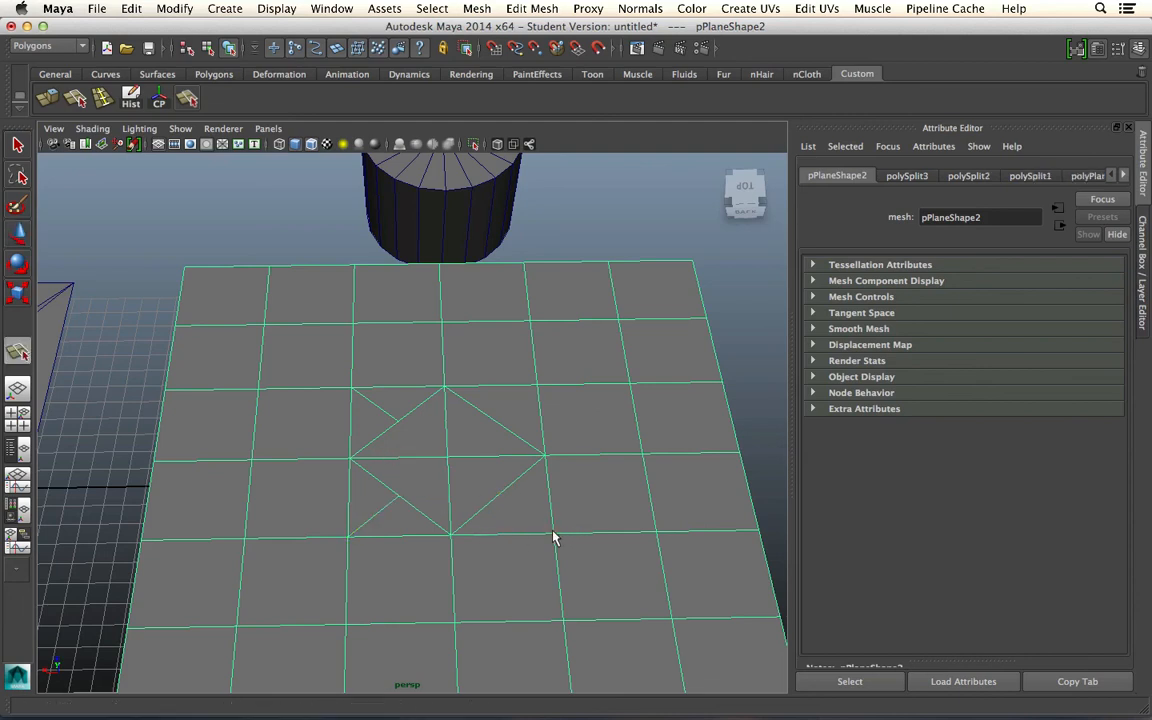
{"action": "key", "text": "w"}
{"action": "key", "text": "y"}
{"action": "key", "text": "w"}
Move the midpoint vertices of the diamond's two sides facing the cylinder outward along X and Z to start rounding the outline
{"action": "left_click_drag", "start_coordinate": [517, 437], "coordinate": [540, 480], "text": "alt"}
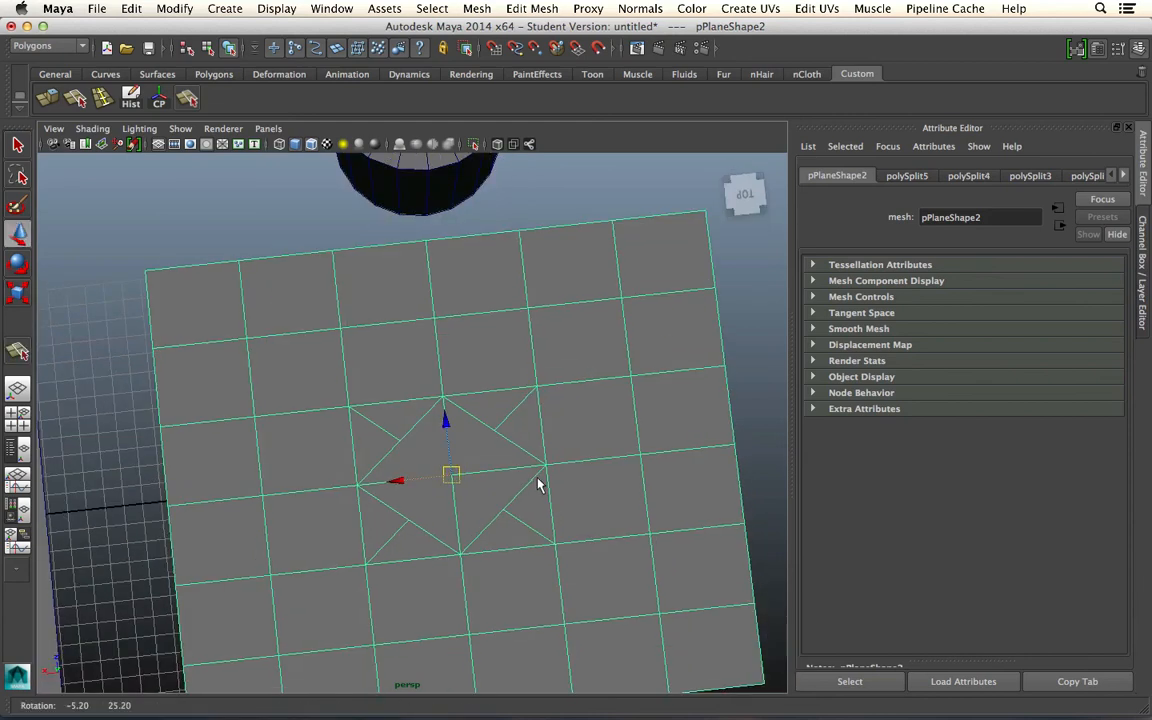
{"action": "right_click_drag", "start_coordinate": [513, 369], "coordinate": [462, 365]}
{"action": "left_click", "coordinate": [500, 432]}
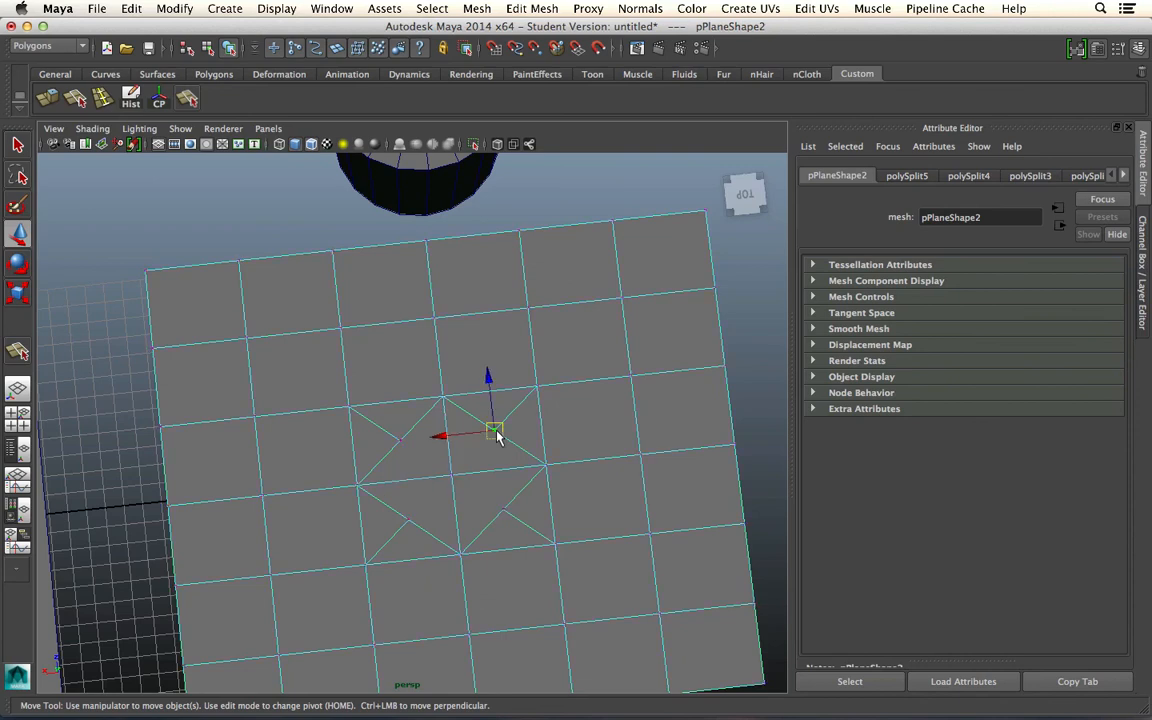
{"action": "left_click_drag", "start_coordinate": [452, 435], "coordinate": [464, 440]}
{"action": "left_click_drag", "start_coordinate": [513, 403], "coordinate": [470, 395]}
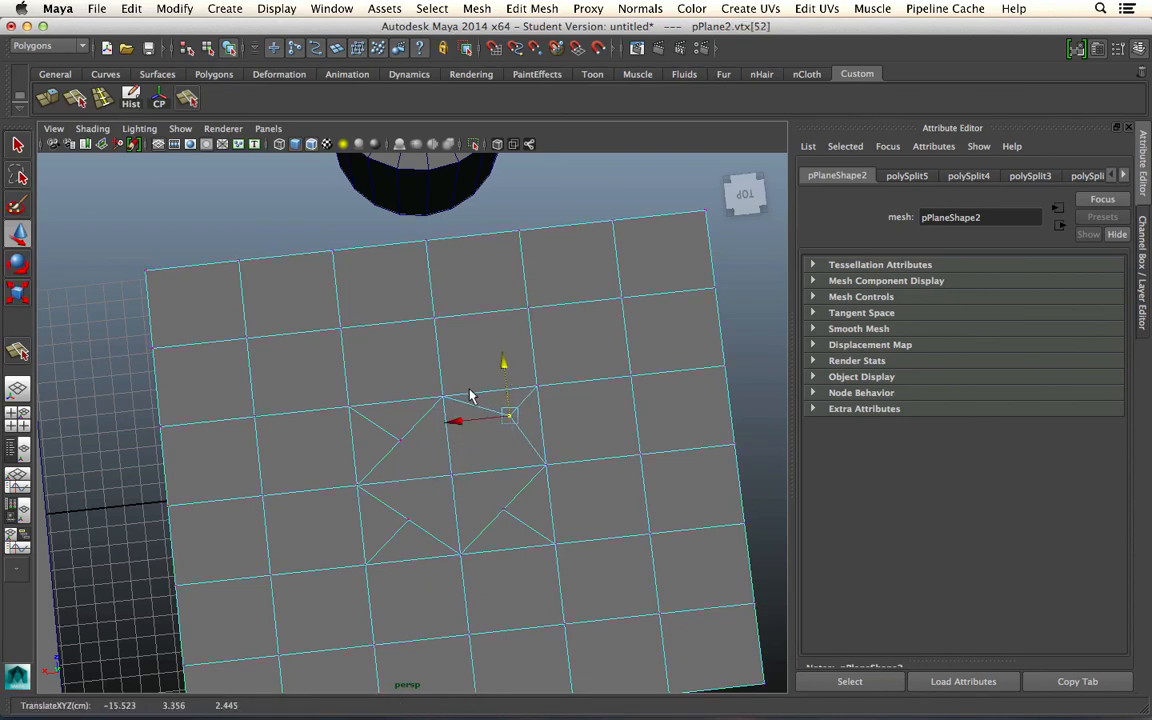
{"action": "left_click", "coordinate": [397, 440]}
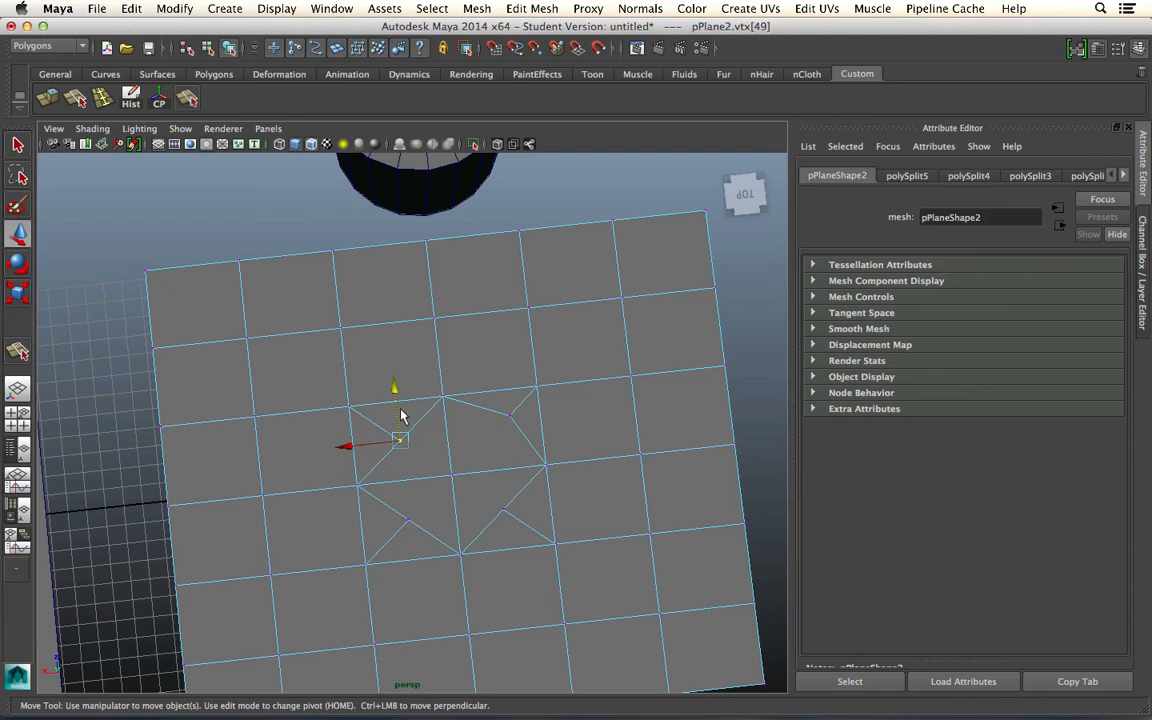
{"action": "left_click_drag", "start_coordinate": [394, 390], "coordinate": [337, 429]}
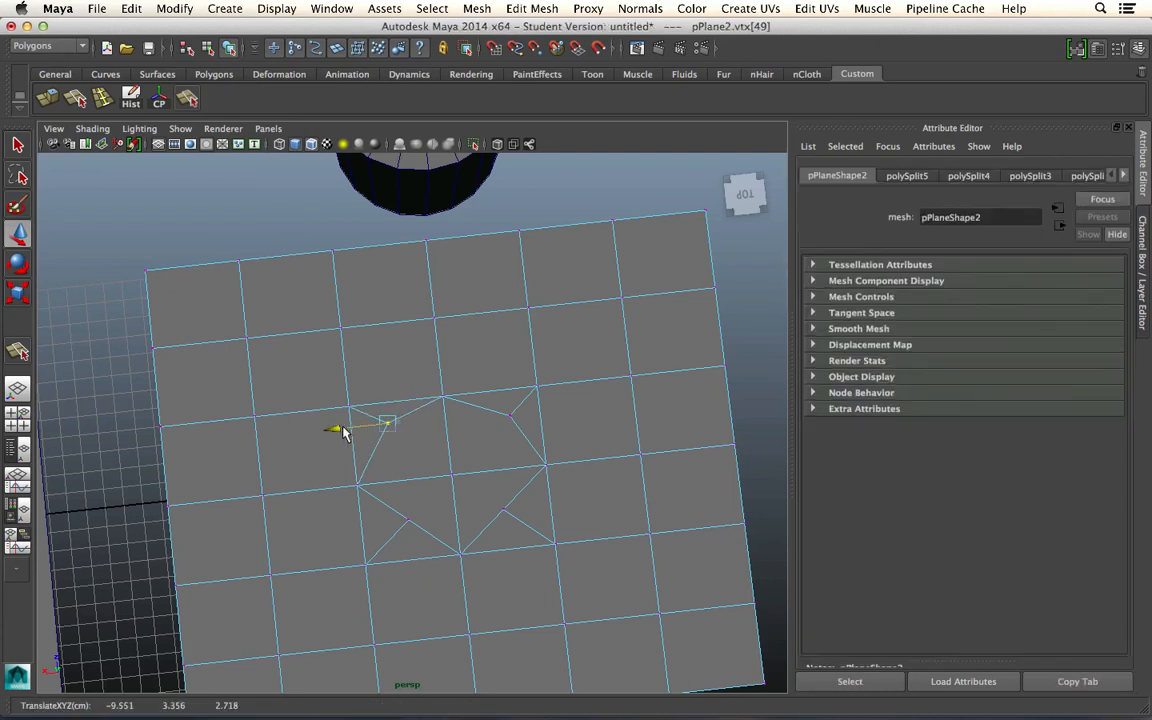
Move the midpoint vertices of the diamond's two sides away from the cylinder outward along X and Z to round the outline
{"action": "left_click", "coordinate": [408, 520]}
{"action": "left_click_drag", "start_coordinate": [404, 466], "coordinate": [405, 481]}
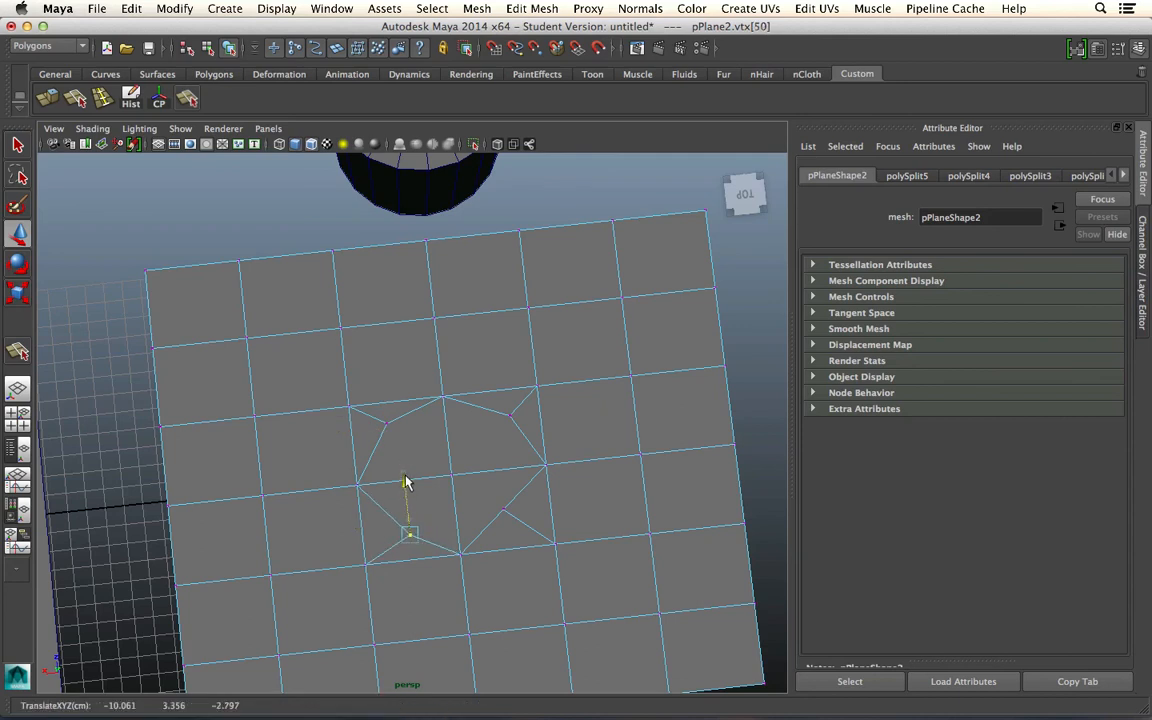
{"action": "left_click_drag", "start_coordinate": [360, 540], "coordinate": [352, 543]}
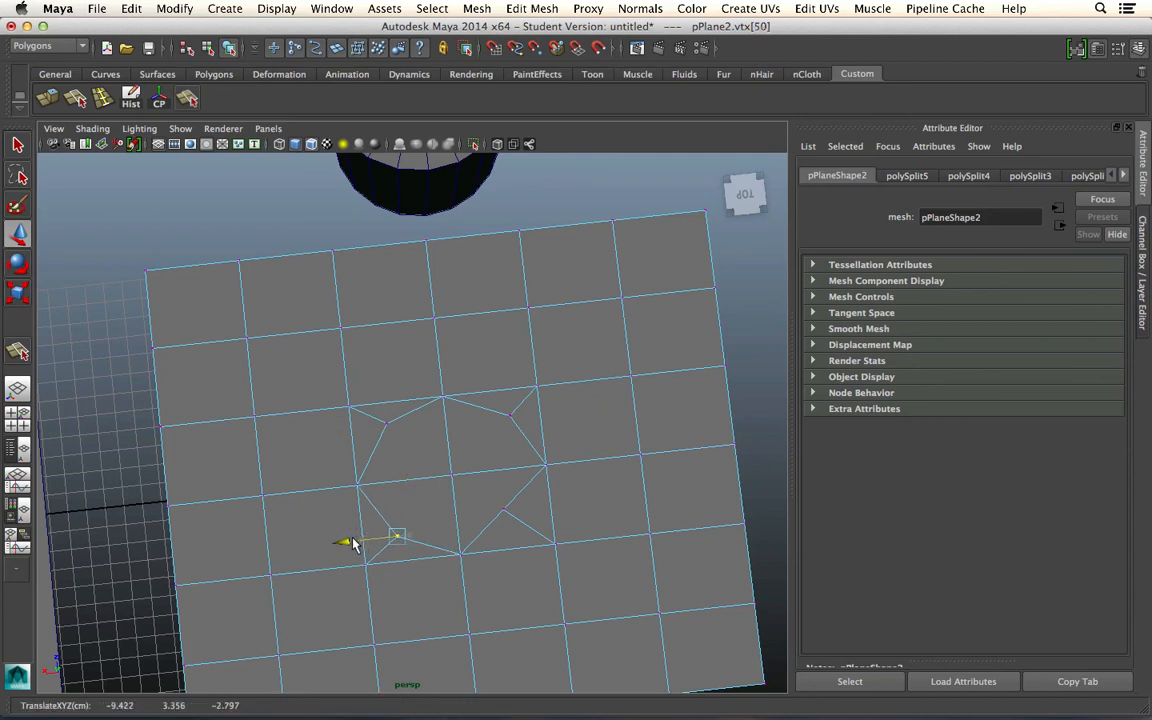
{"action": "left_click", "coordinate": [505, 515]}
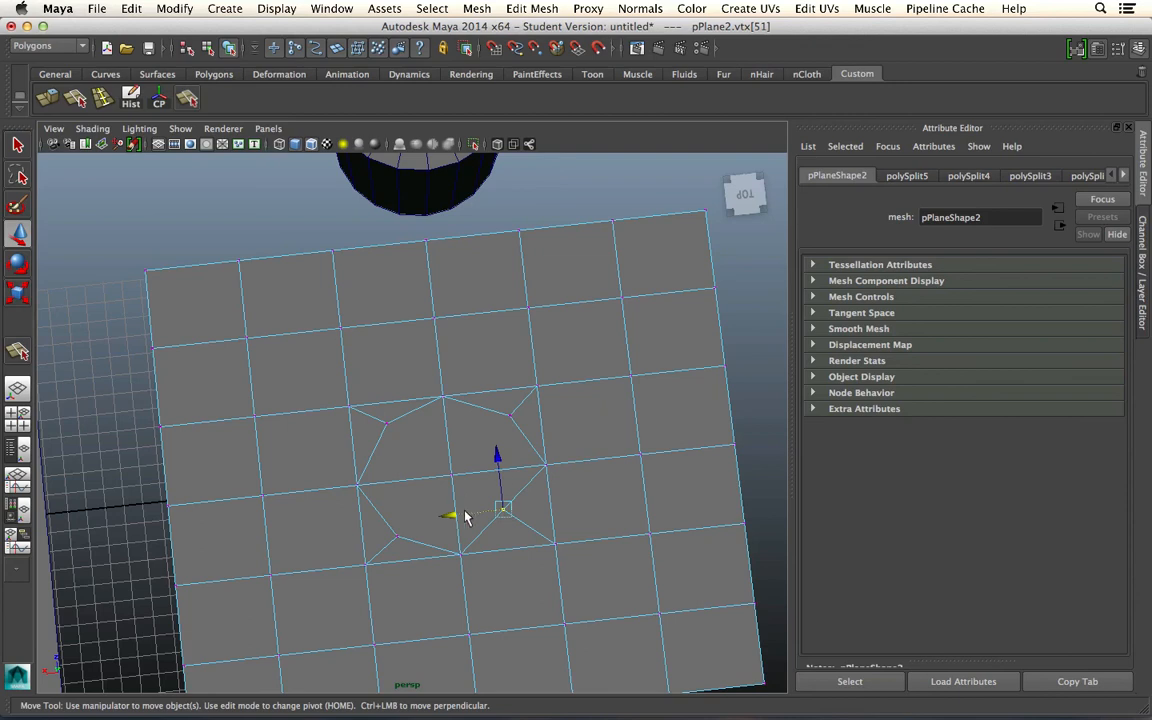
{"action": "left_click_drag", "start_coordinate": [499, 463], "coordinate": [506, 488]}
{"action": "left_click_drag", "start_coordinate": [454, 537], "coordinate": [471, 535]}
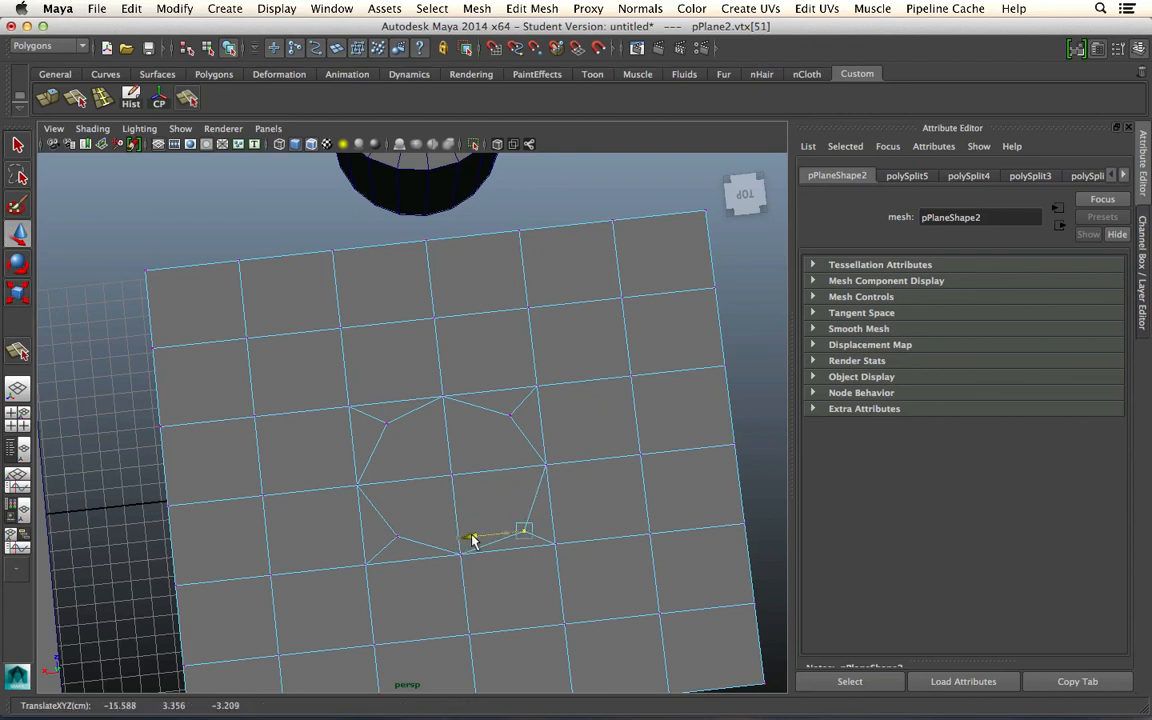
{"action": "left_click_drag", "start_coordinate": [519, 481], "coordinate": [519, 470]}
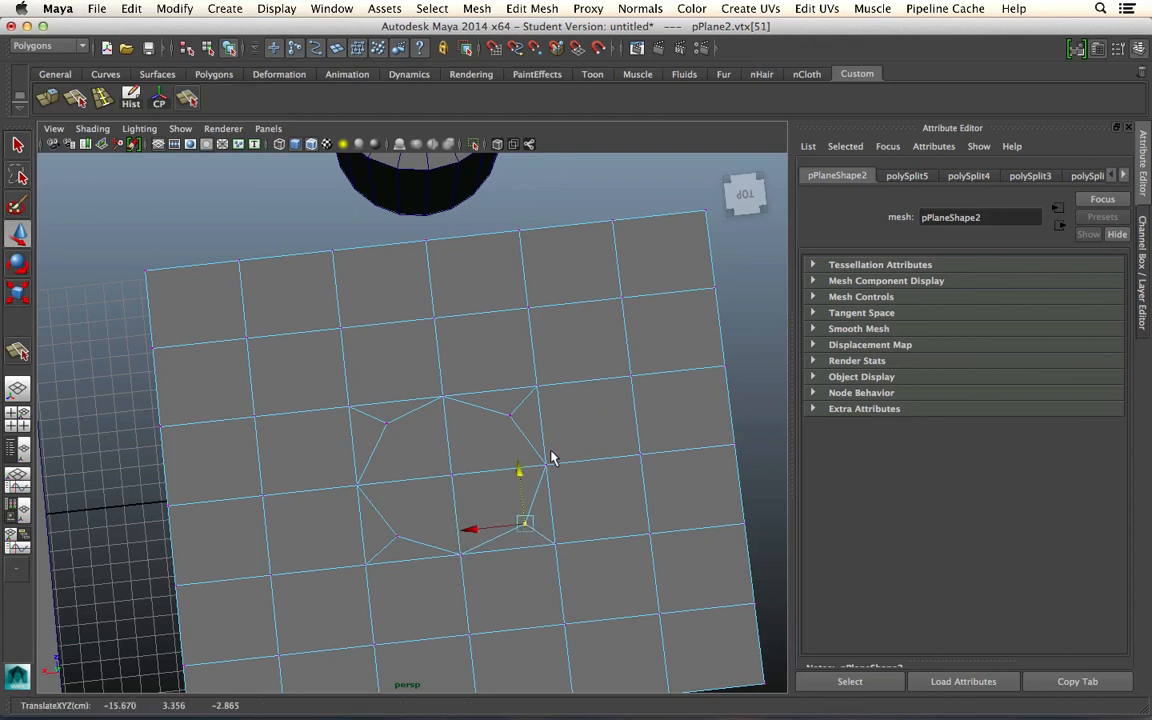
Nudge two diagonally opposite midpoint vertices slightly along X to even out the eight-sided outline
{"action": "left_click", "coordinate": [511, 415]}
{"action": "left_click", "coordinate": [461, 423]}
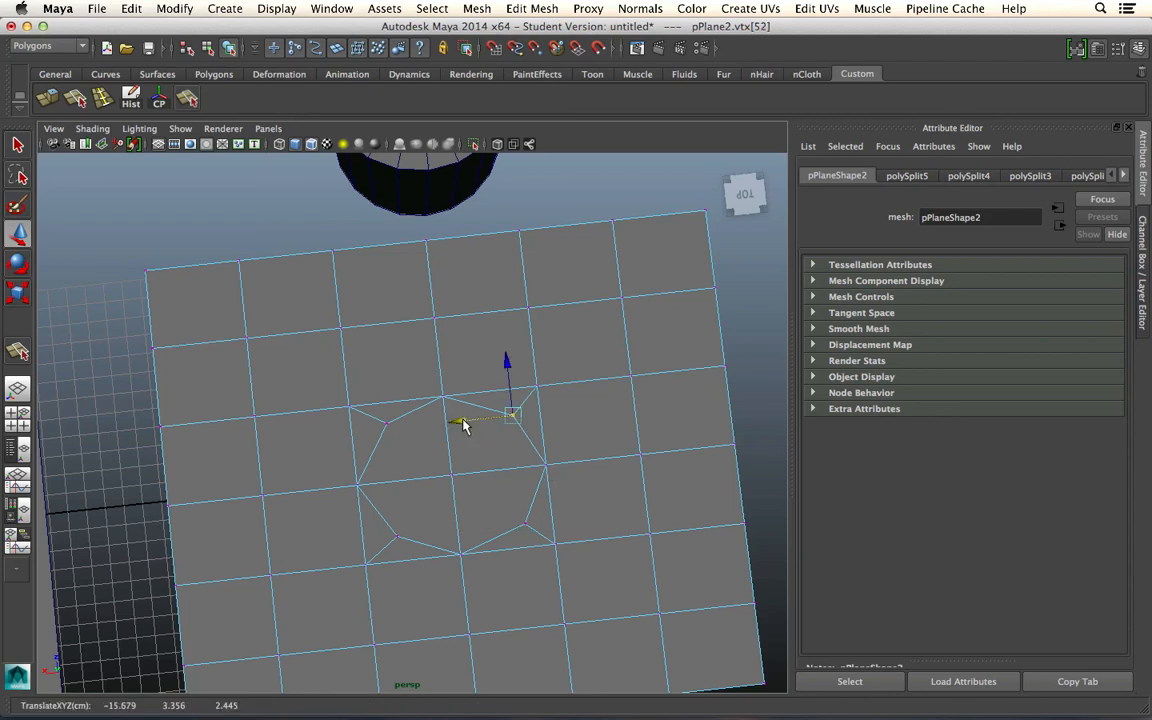
{"action": "left_click", "coordinate": [397, 538]}
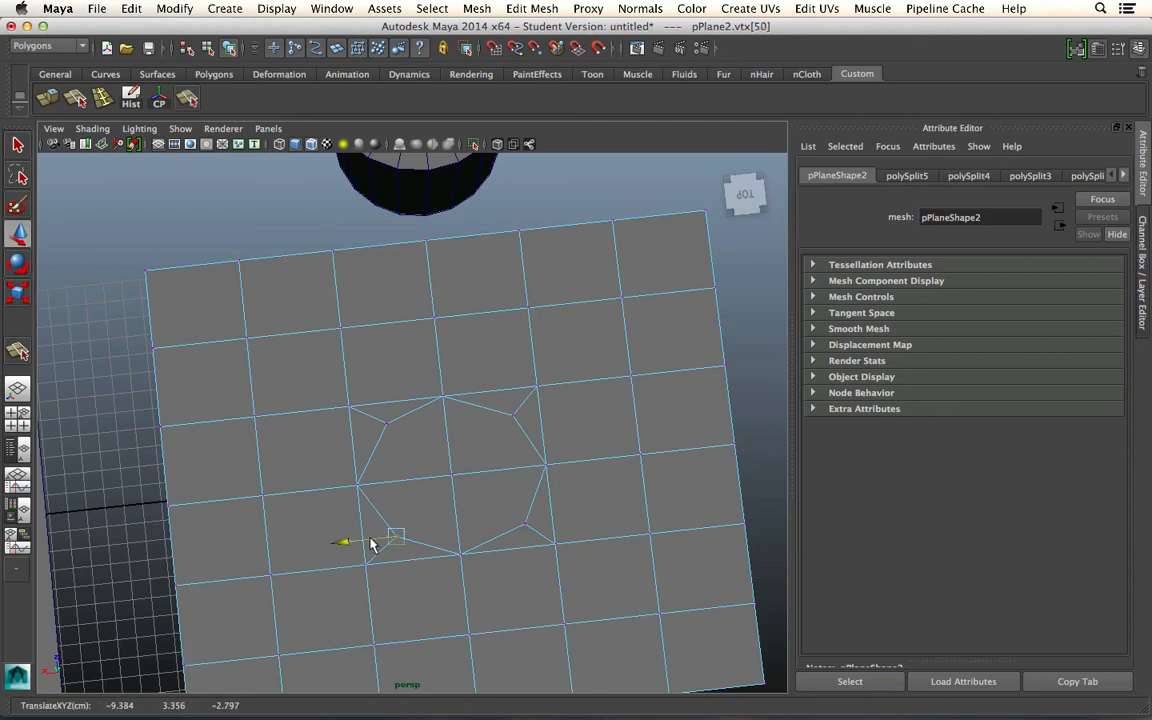
Select the four faces inside the rounded outline and delete them to open an eight-sided hole
{"action": "right_click_drag", "start_coordinate": [422, 370], "coordinate": [430, 412]}
{"action": "left_click", "coordinate": [495, 520]}
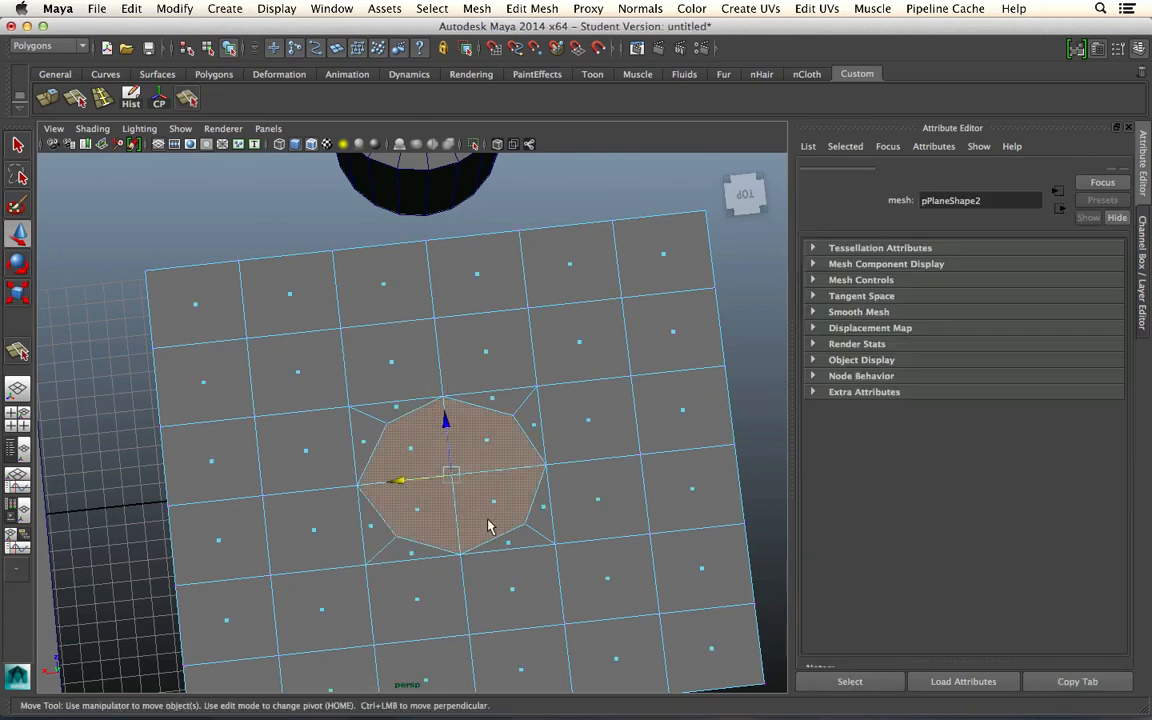
{"action": "key", "text": "Delete"}
{"action": "left_click_drag", "start_coordinate": [487, 457], "coordinate": [506, 398], "text": "alt"}
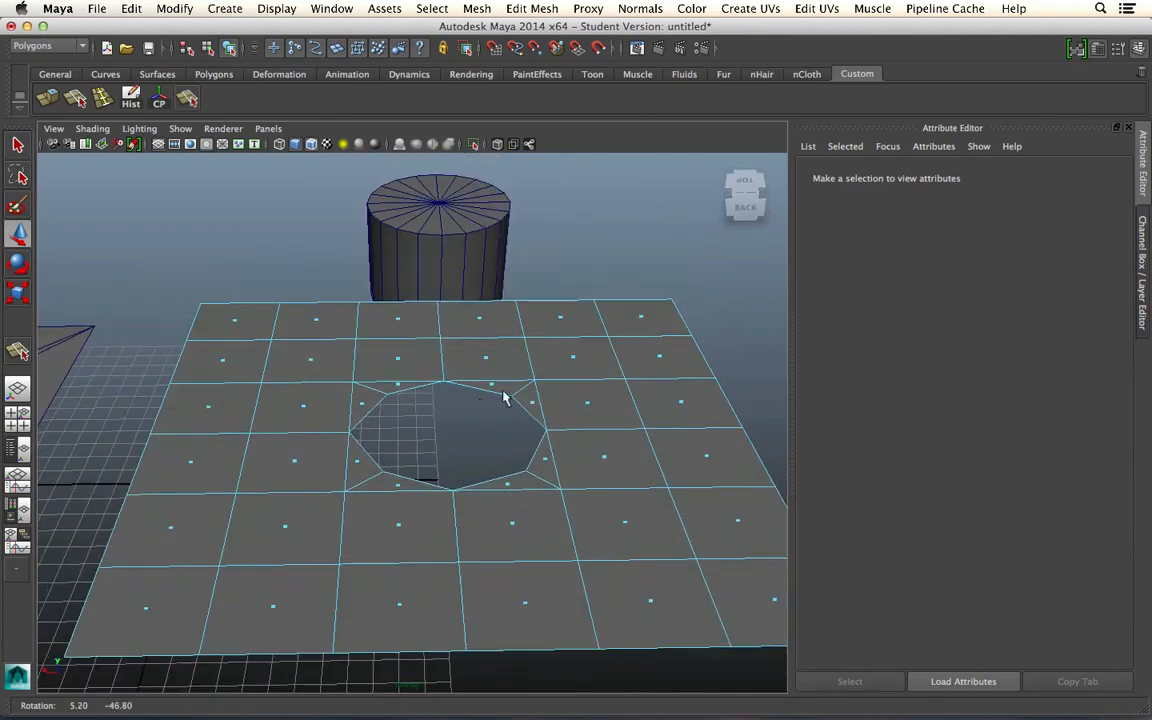
Nudge the hole's cylinder-facing vertex and the neighbouring vertices in its row, out to the plane's edge, along Z to straighten the row
{"action": "right_click_drag", "start_coordinate": [566, 368], "coordinate": [638, 350]}
{"action": "right_click_drag", "start_coordinate": [662, 457], "coordinate": [357, 435], "text": "alt"}
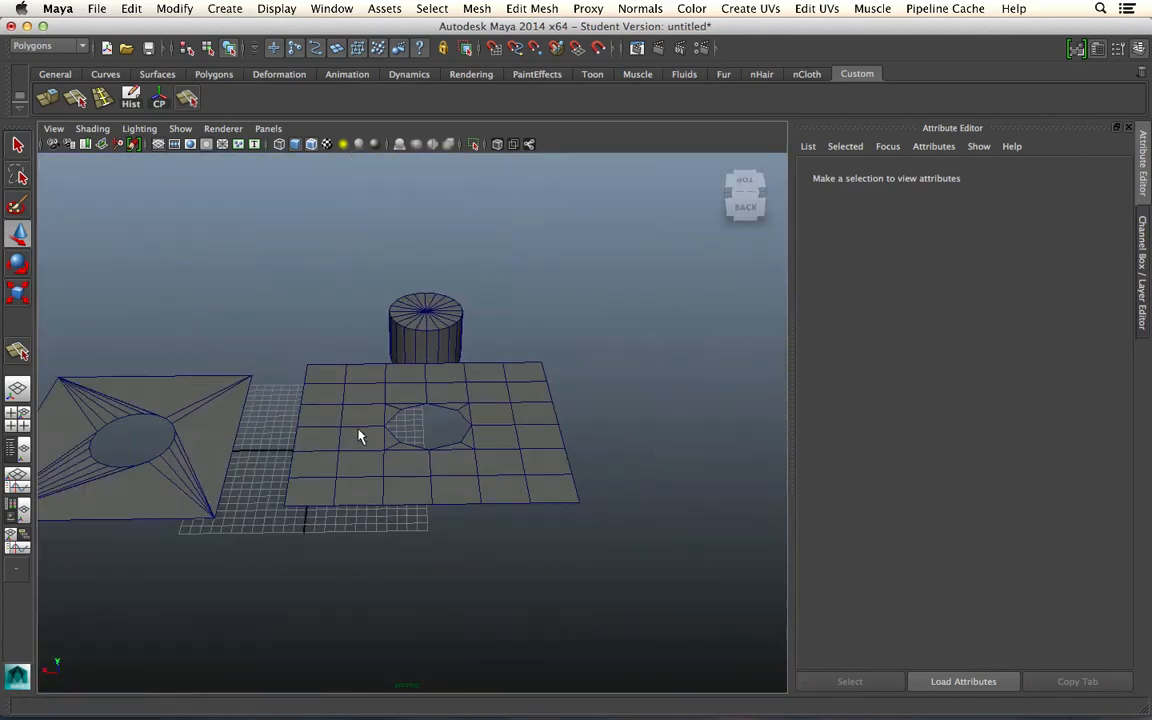
{"action": "left_click_drag", "start_coordinate": [262, 382], "coordinate": [249, 436], "text": "alt"}
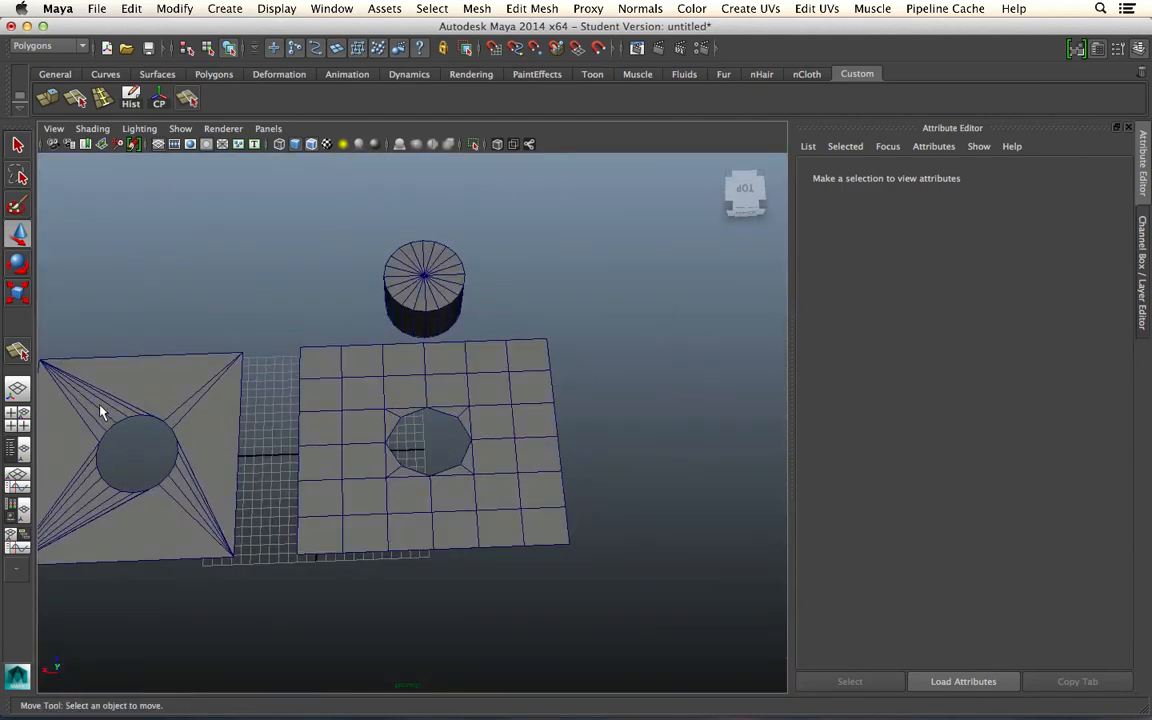
{"action": "left_click_drag", "start_coordinate": [495, 489], "coordinate": [470, 495], "text": "alt"}
{"action": "mouse_move", "coordinate": [427, 369]}
{"action": "right_mouse_down"}
{"action": "mouse_move", "coordinate": [395, 400]}
{"action": "mouse_move", "coordinate": [427, 393]}
{"action": "right_mouse_up"}
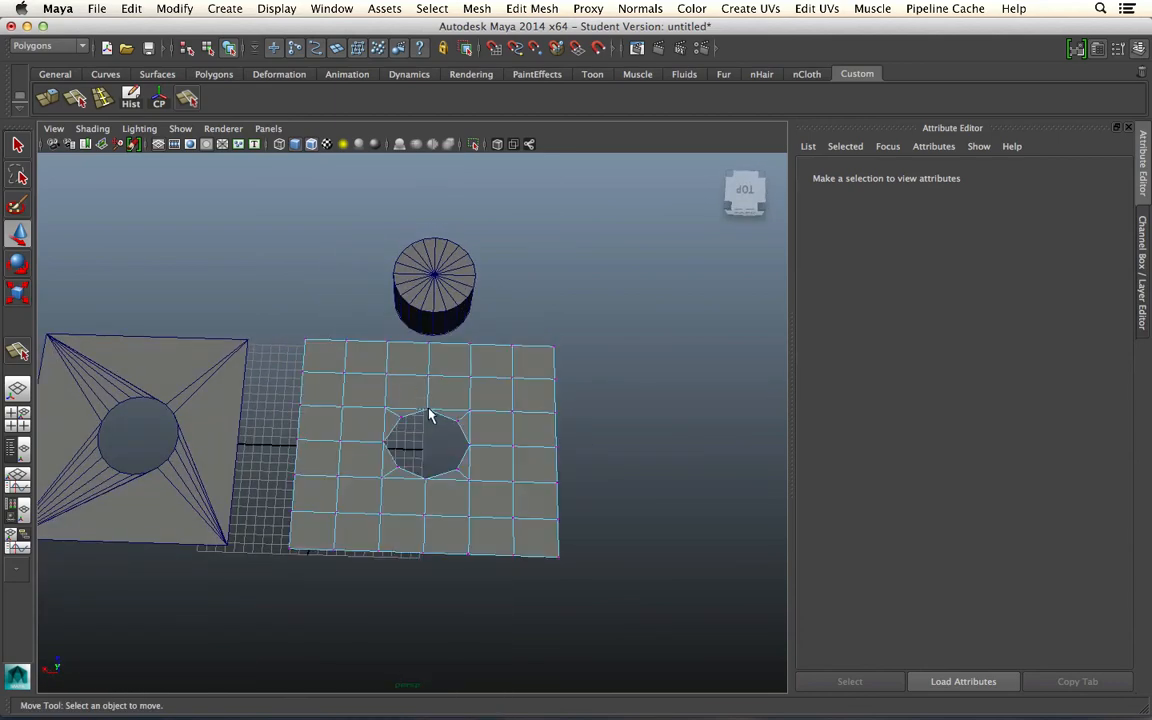
{"action": "left_click", "coordinate": [430, 416]}
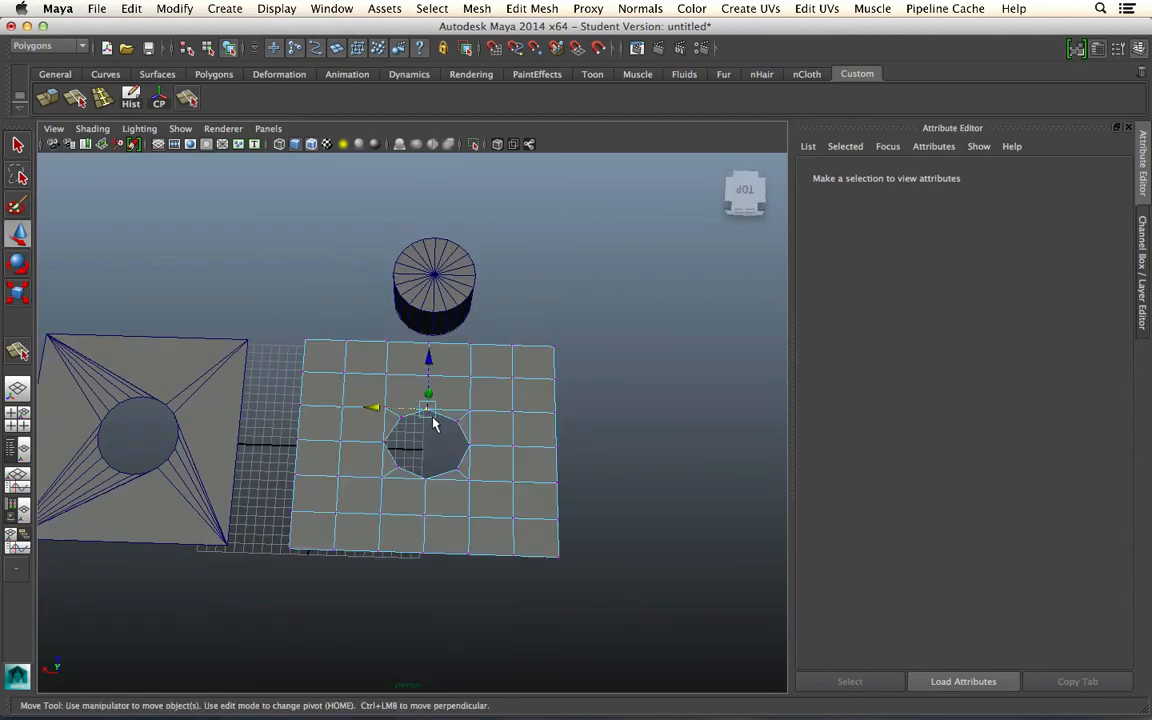
{"action": "left_click", "coordinate": [428, 362]}
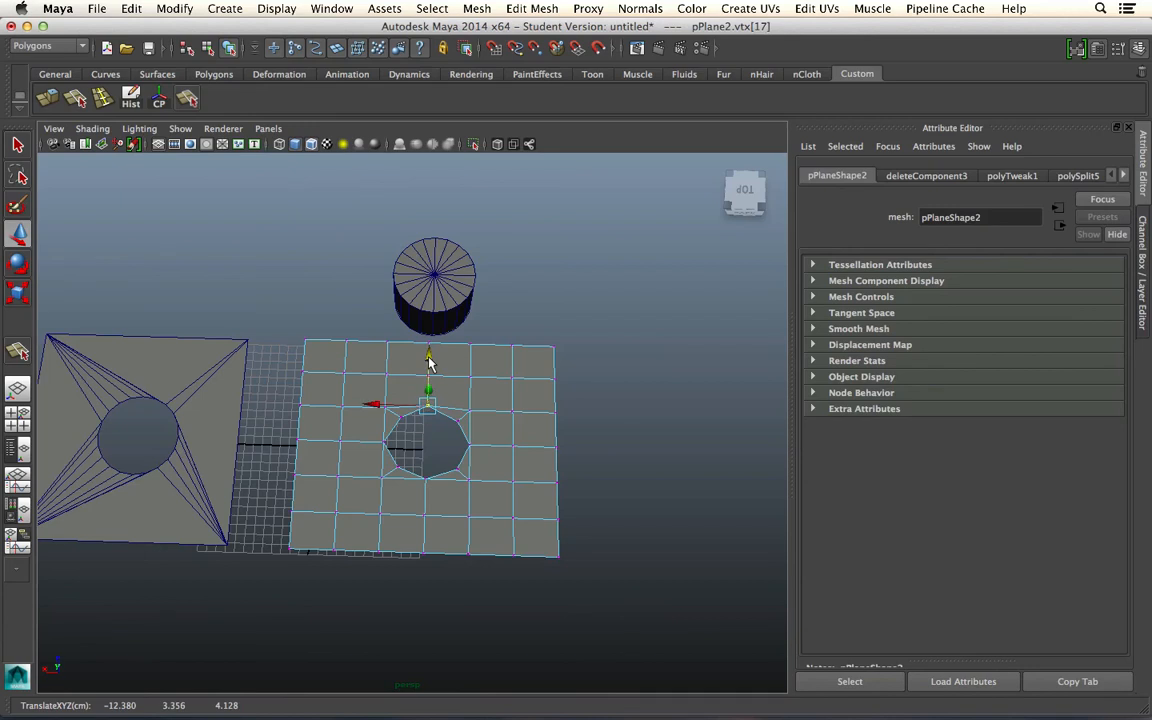
{"action": "left_click", "coordinate": [384, 405]}
{"action": "left_click_drag", "start_coordinate": [389, 360], "coordinate": [388, 356]}
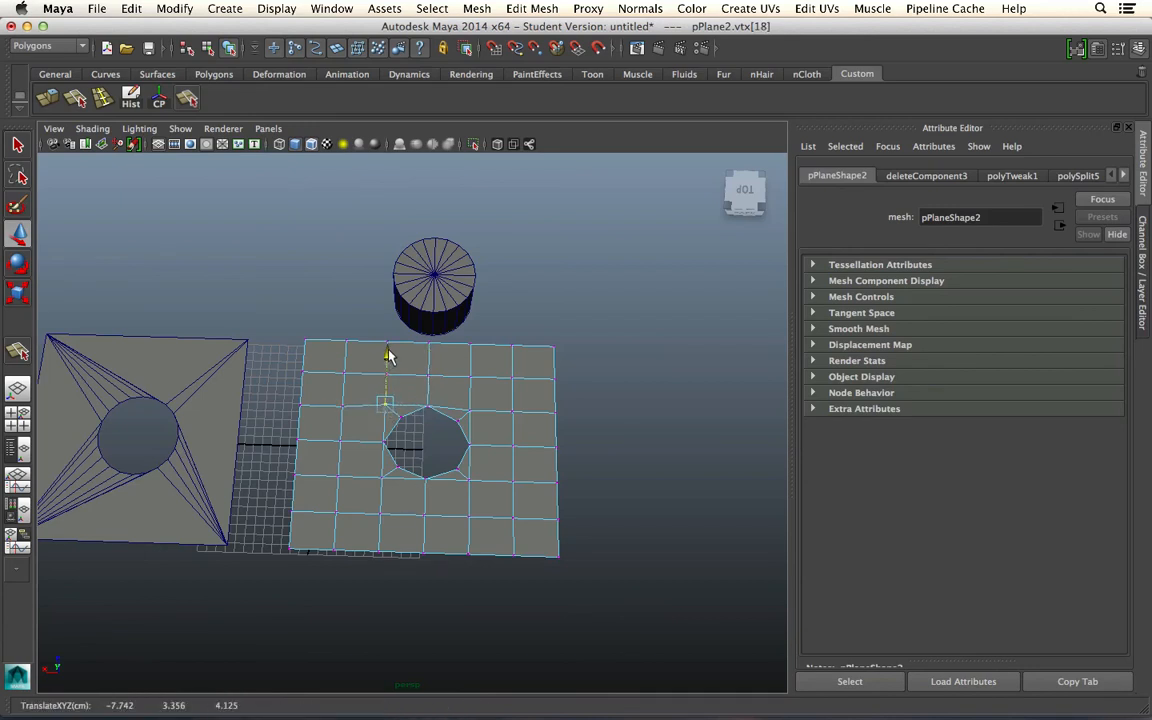
{"action": "left_click", "coordinate": [343, 404]}
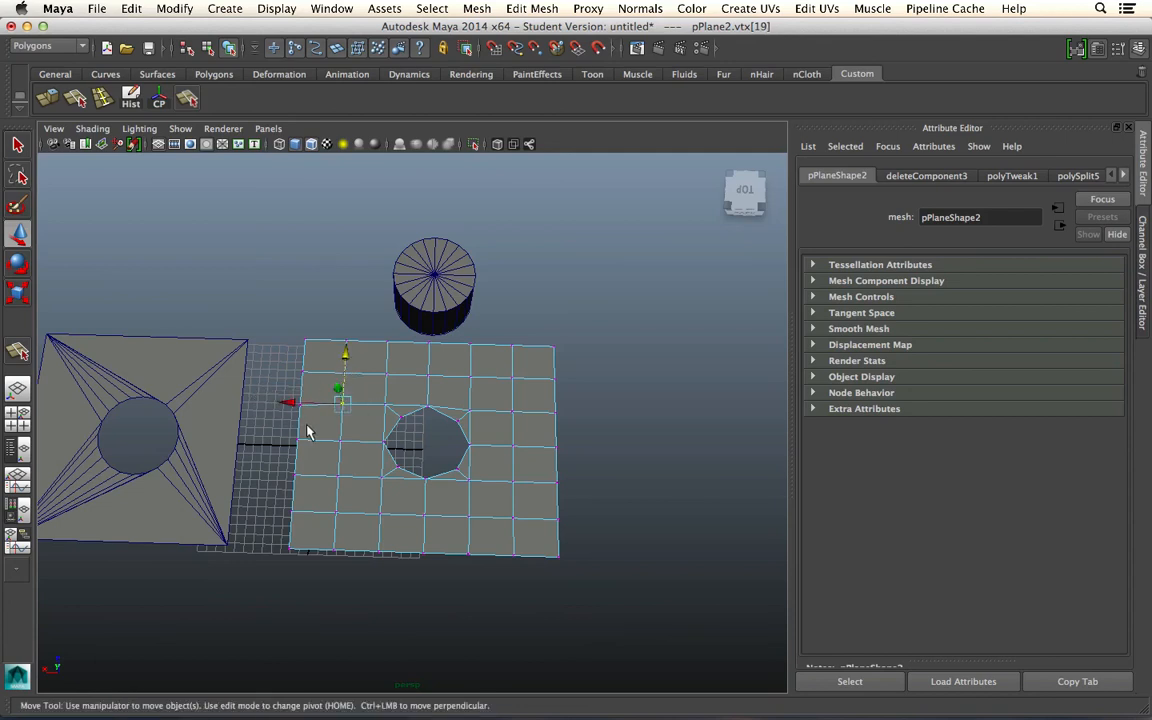
{"action": "left_click", "coordinate": [300, 403]}
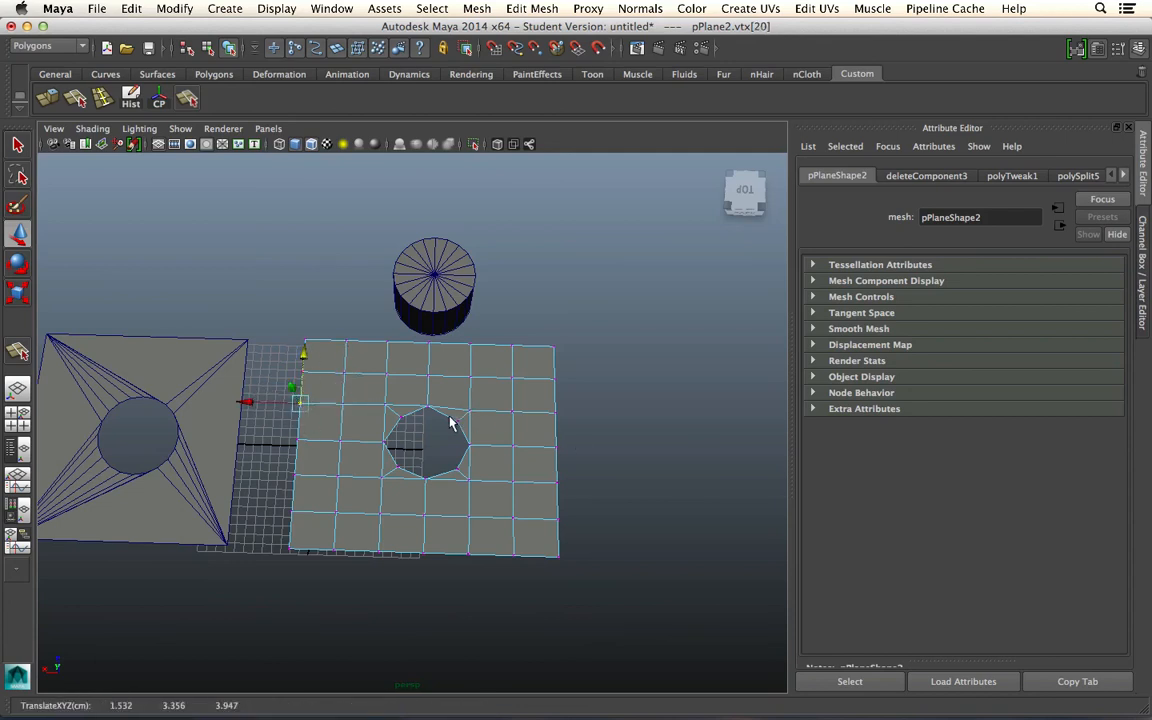
Try pulling the vertices at the hole's cylinder-facing edge upward along Y, and undo the move
{"action": "left_click", "coordinate": [633, 481]}
{"action": "left_click_drag", "start_coordinate": [633, 481], "coordinate": [444, 410], "text": "alt"}
{"action": "left_click_drag", "start_coordinate": [439, 362], "coordinate": [442, 303]}
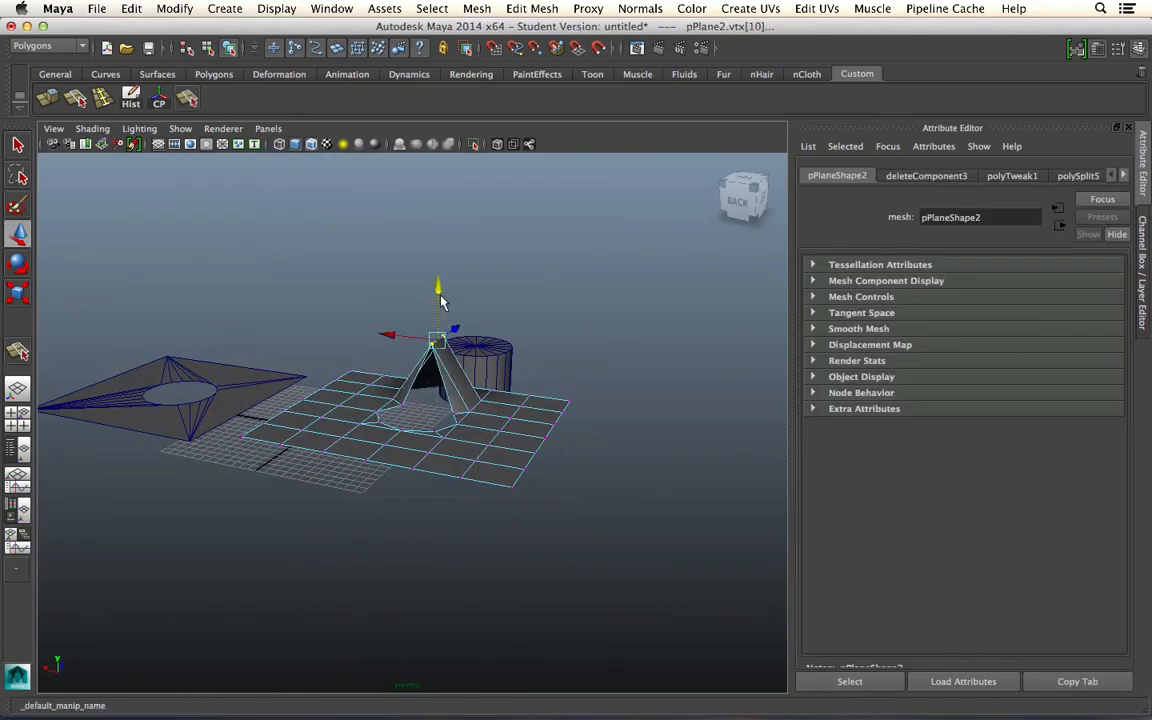
{"action": "left_click_drag", "start_coordinate": [501, 408], "coordinate": [433, 428], "text": "alt"}
{"action": "key", "text": "z"}
Nudge the hole's vertex opposite the cylinder outward along Z and the vertex facing the other plane outward along X
{"action": "left_click", "coordinate": [430, 462]}
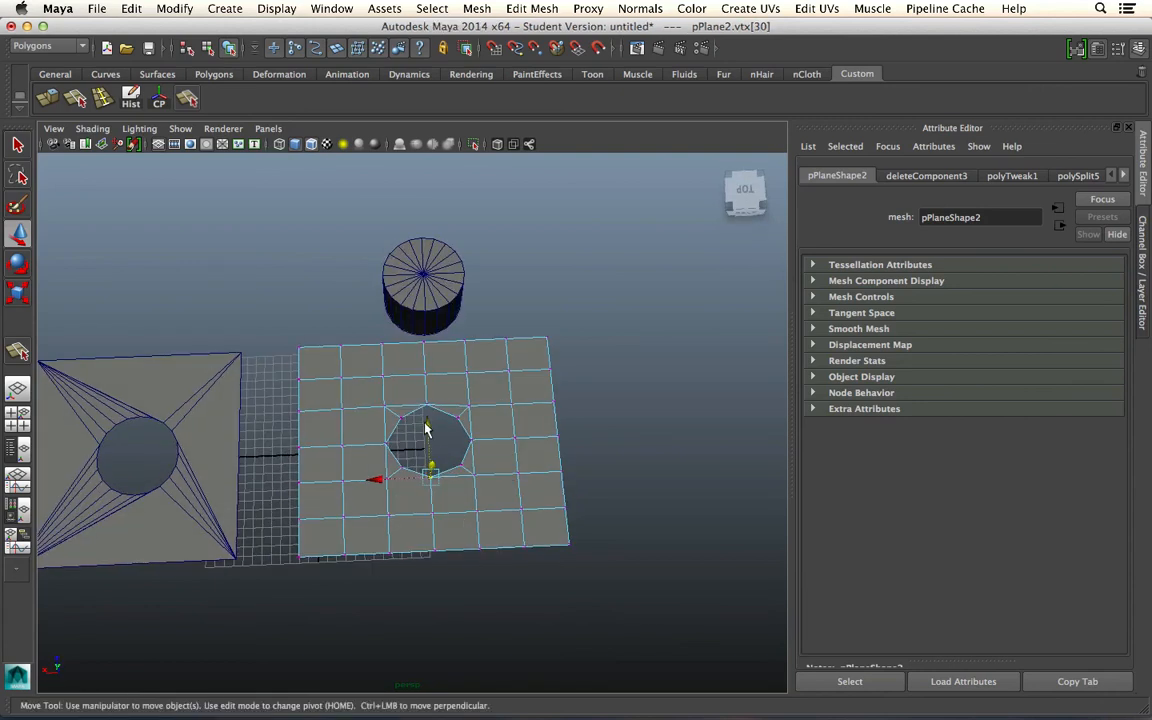
{"action": "left_click", "coordinate": [643, 457]}
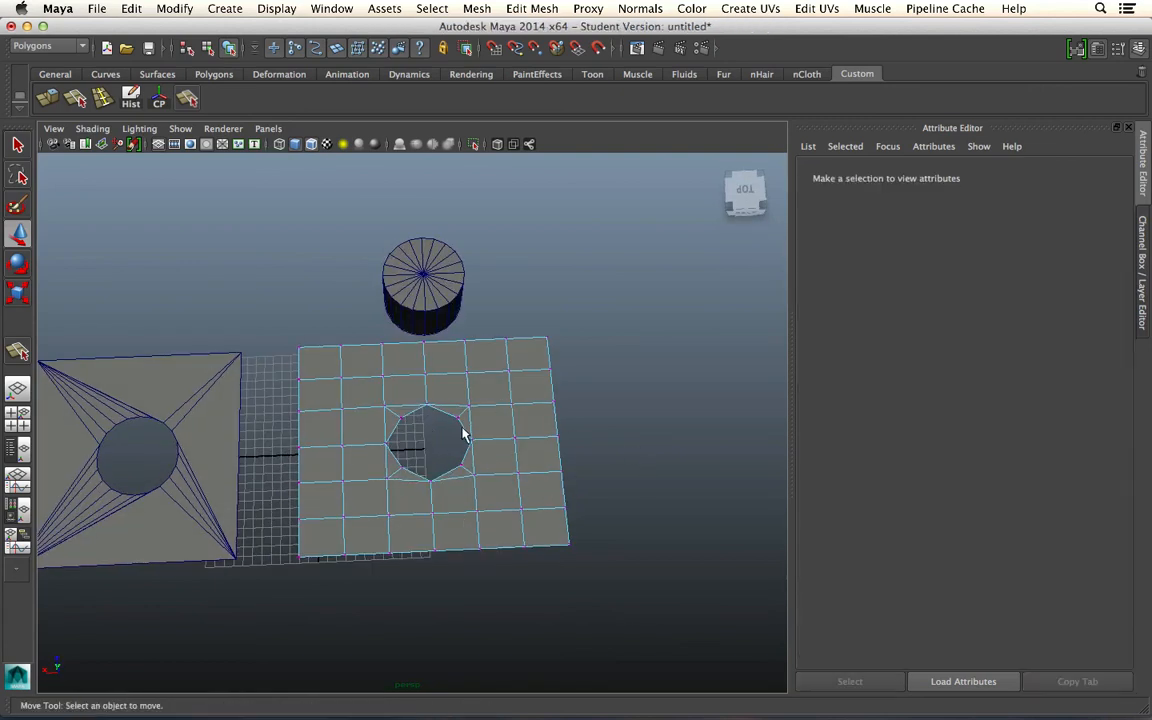
{"action": "left_click_drag", "start_coordinate": [510, 412], "coordinate": [509, 468], "text": "alt"}
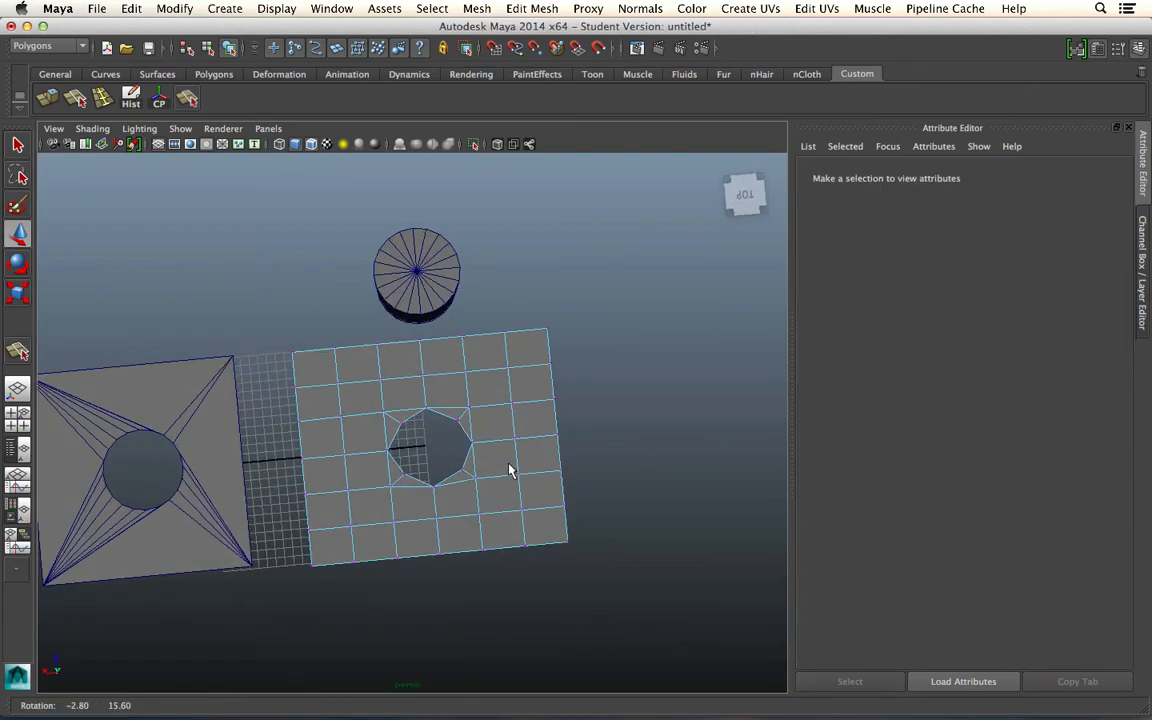
{"action": "left_click", "coordinate": [391, 458]}
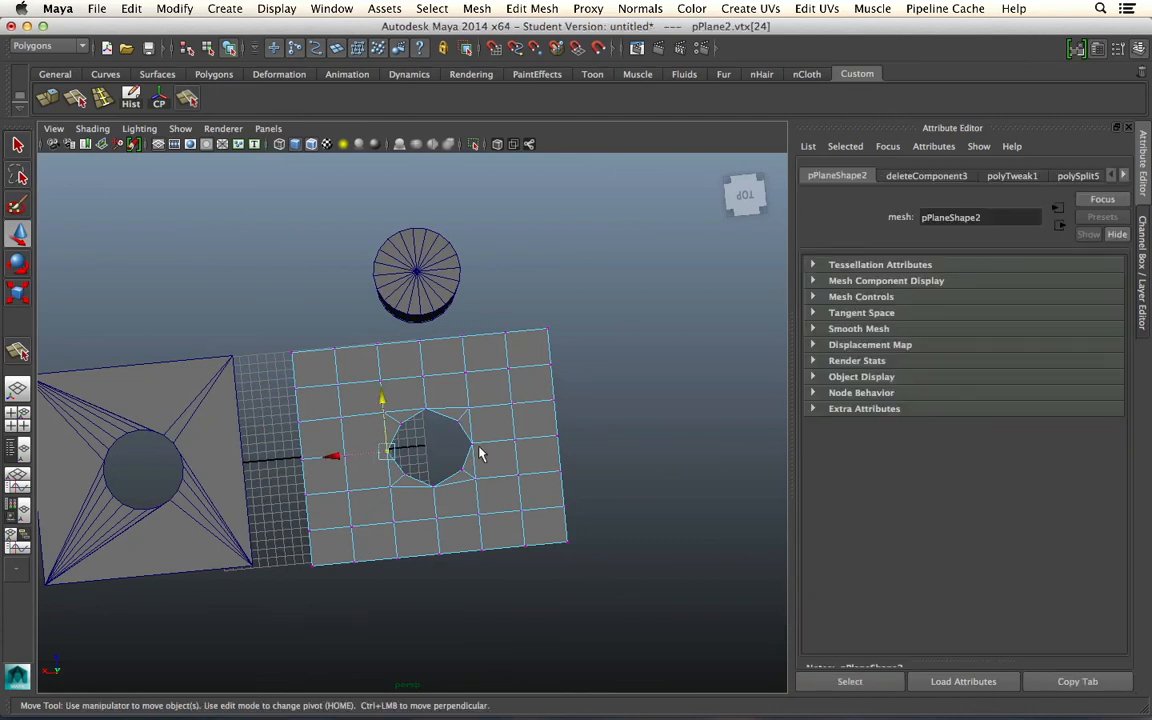
Select both planes and the cylinder as objects, delete their construction history, and clear the selection
{"action": "left_click_drag", "start_coordinate": [555, 418], "coordinate": [550, 380], "text": "alt"}
{"action": "left_click", "coordinate": [548, 373]}
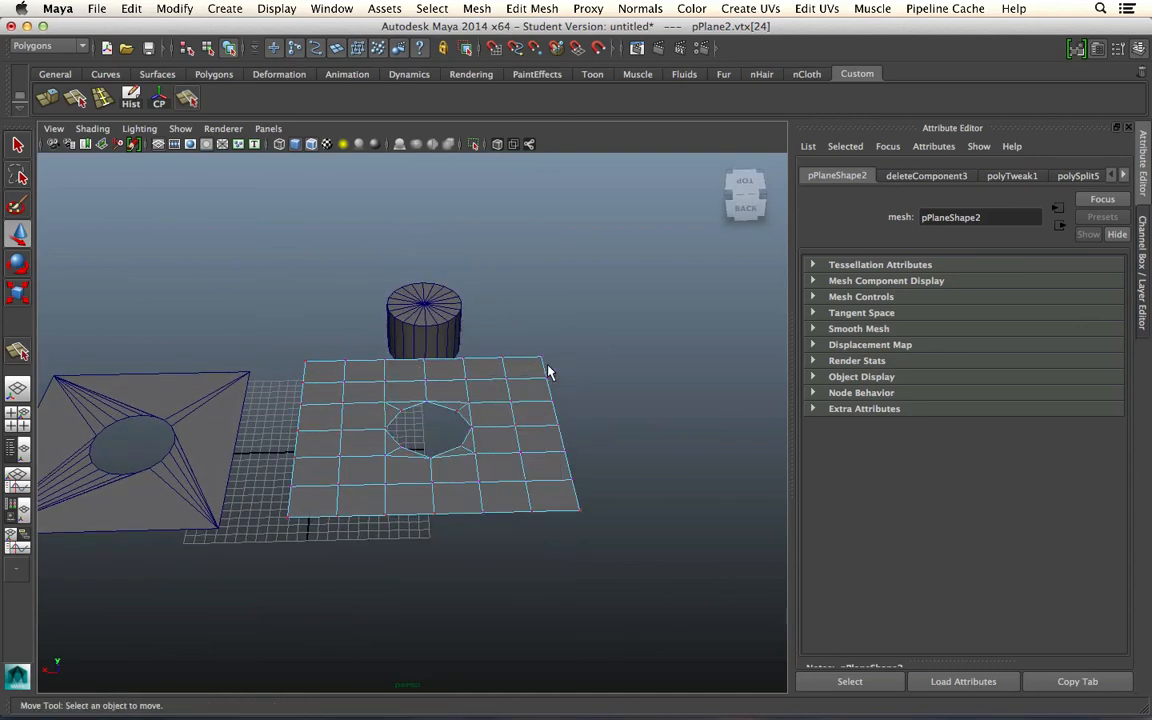
{"action": "left_click_drag", "start_coordinate": [558, 445], "coordinate": [234, 249], "text": "alt"}
{"action": "left_click", "coordinate": [433, 378]}
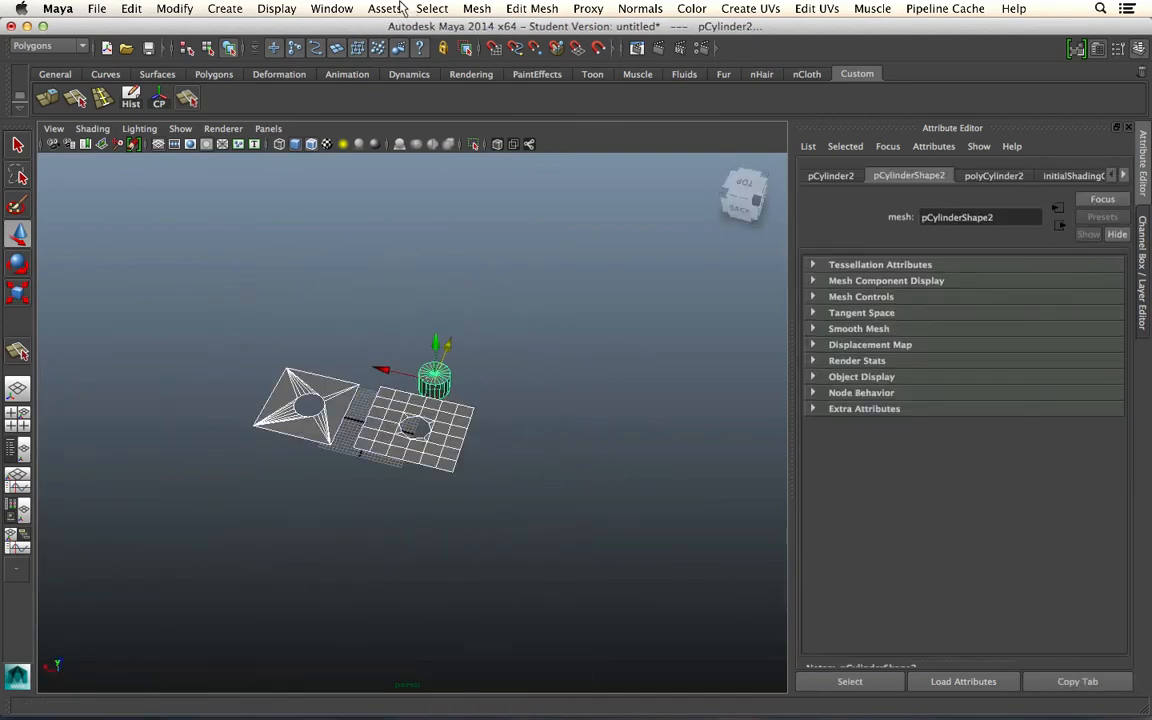
{"action": "left_click", "coordinate": [127, 8]}
{"action": "mouse_move", "coordinate": [219, 196]}
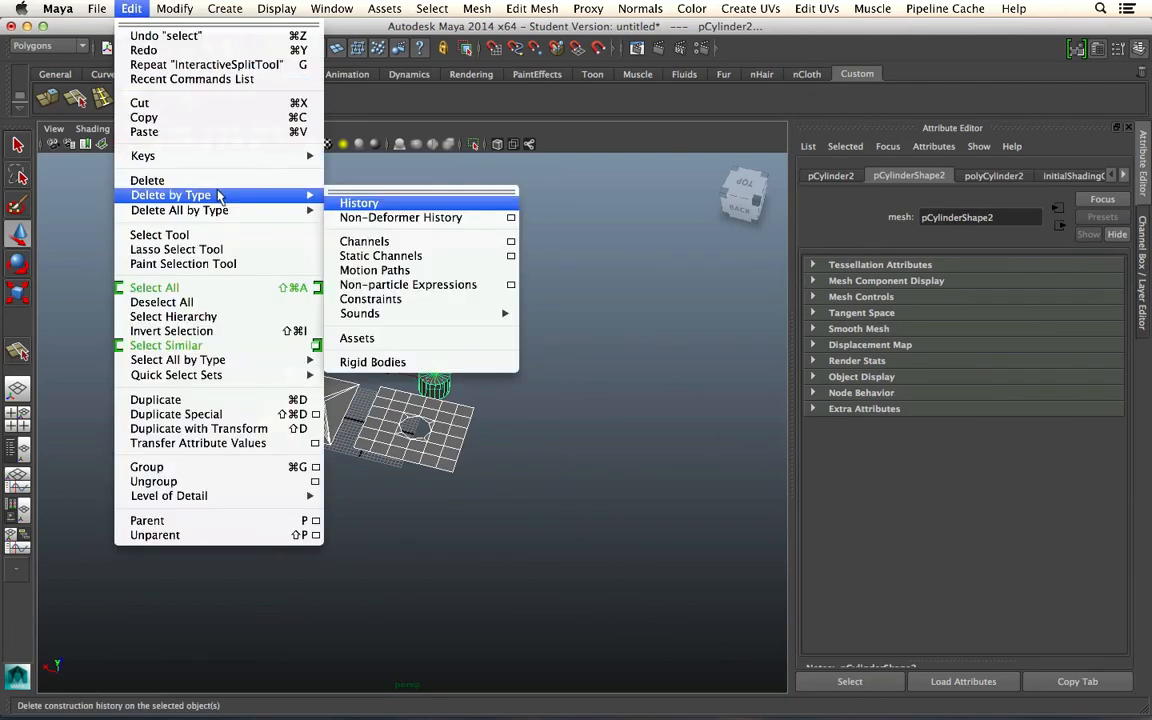
{"action": "left_click", "coordinate": [358, 204]}
{"action": "left_click", "coordinate": [676, 351]}
{"action": "left_click_drag", "start_coordinate": [437, 493], "coordinate": [290, 411], "text": "alt"}
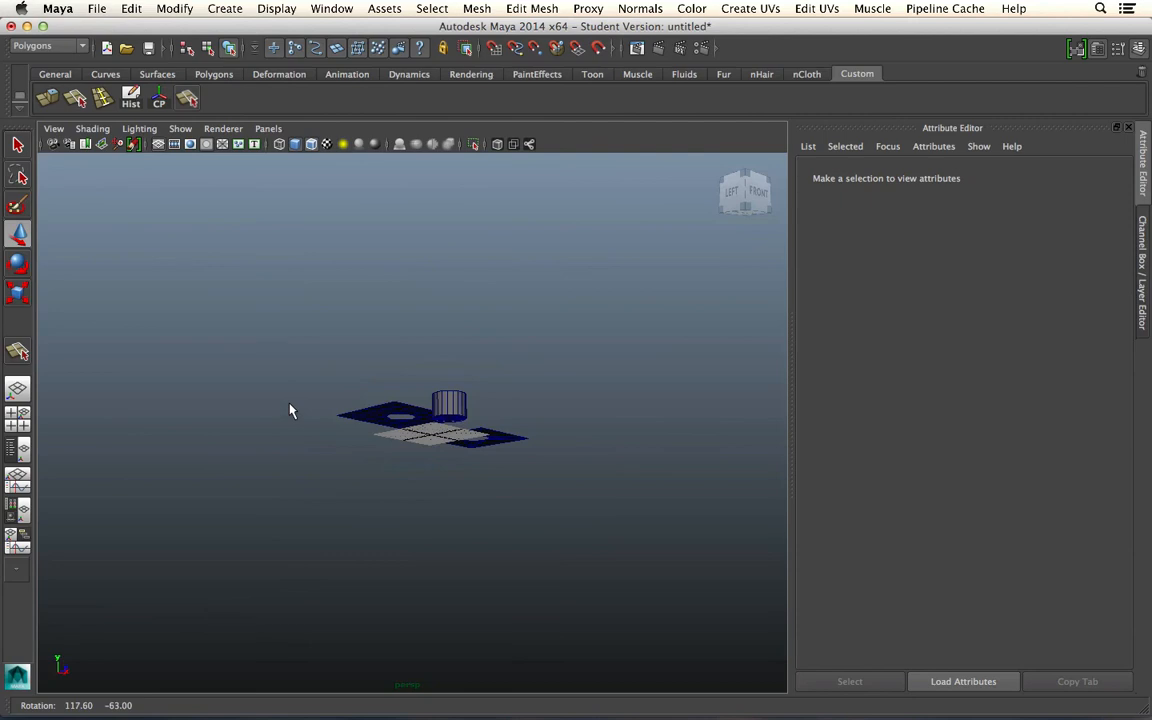
{"action": "left_click_drag", "start_coordinate": [290, 411], "coordinate": [463, 364], "text": "alt"}
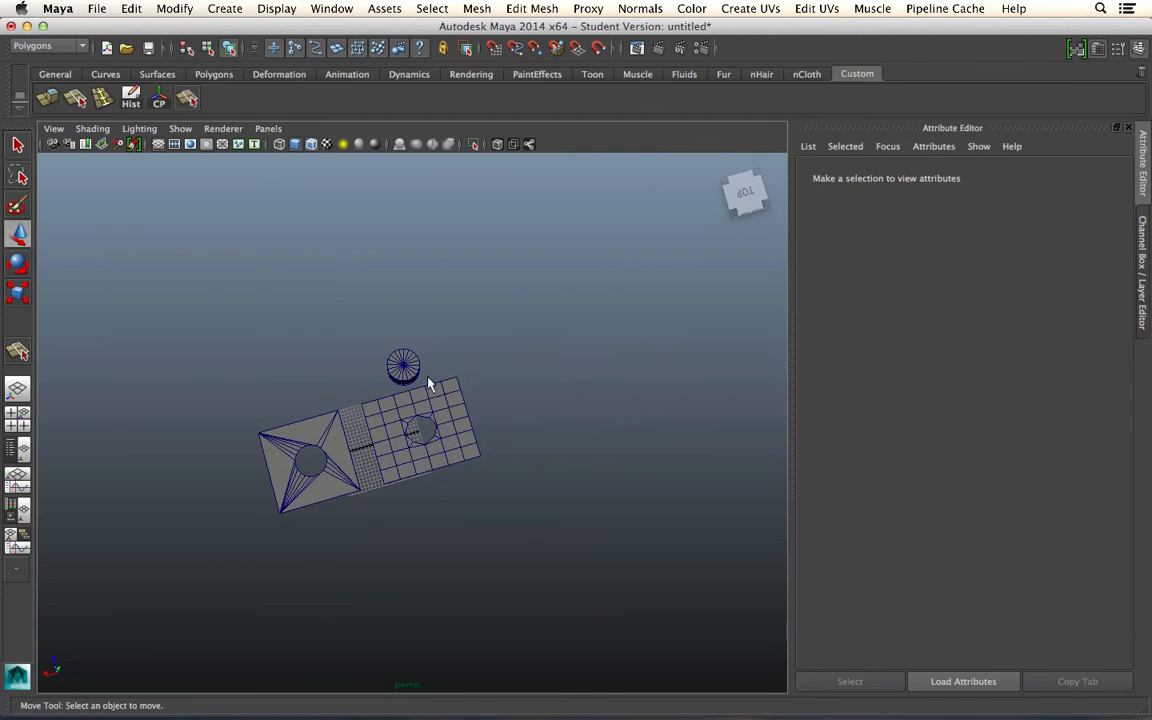